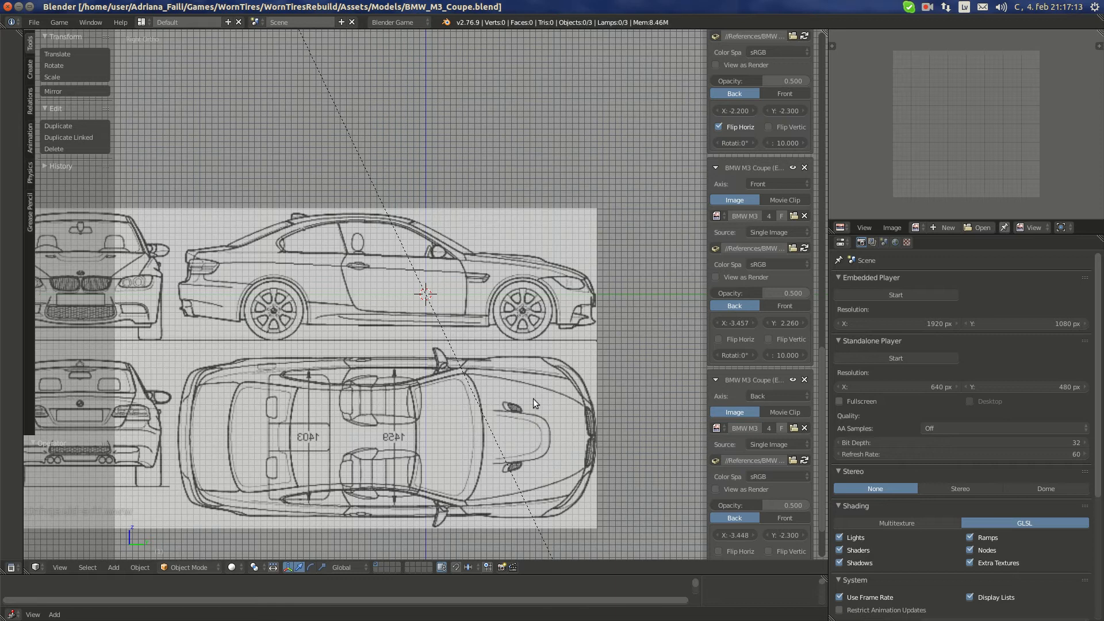
Add a mesh plane at the origin, working in the top view over the car blueprint
key(KP_7)
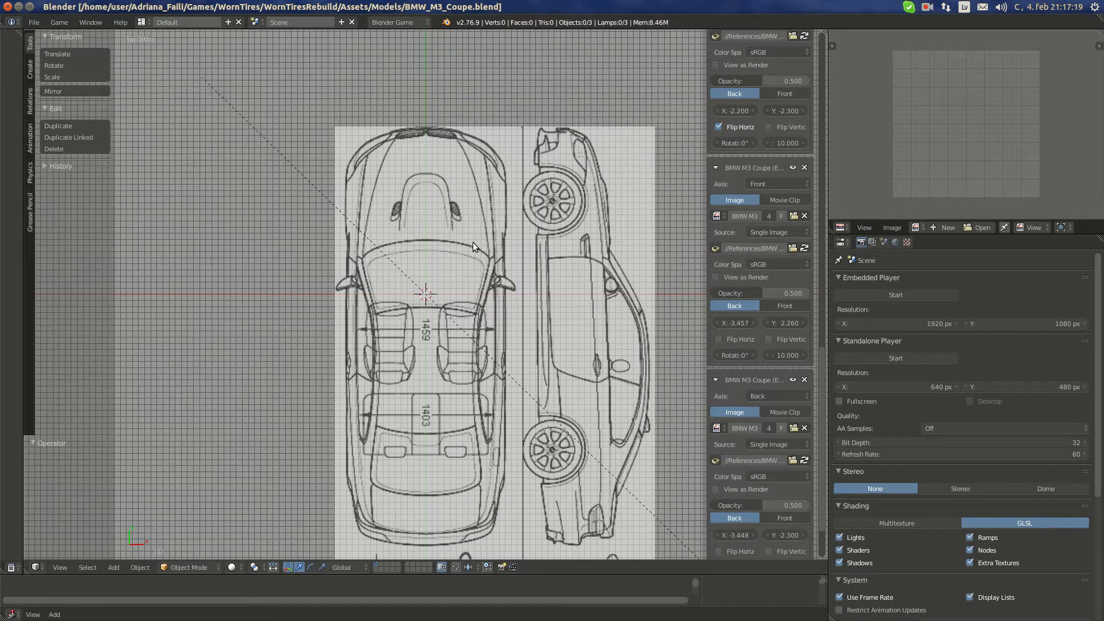
key(shift+a)
mouse_move(465, 266)
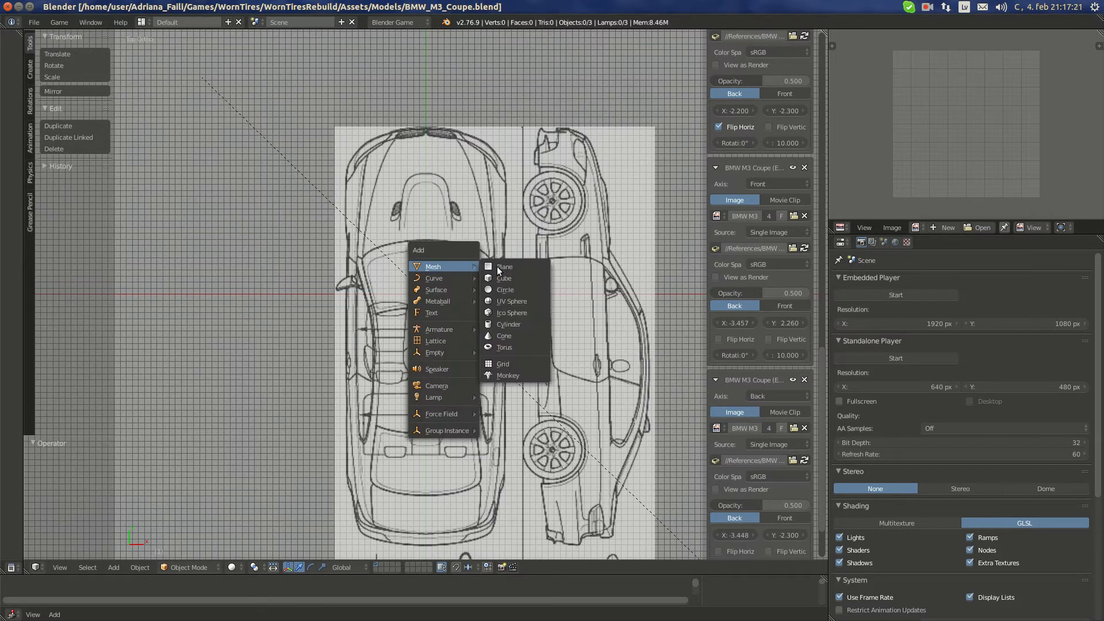
click(501, 266)
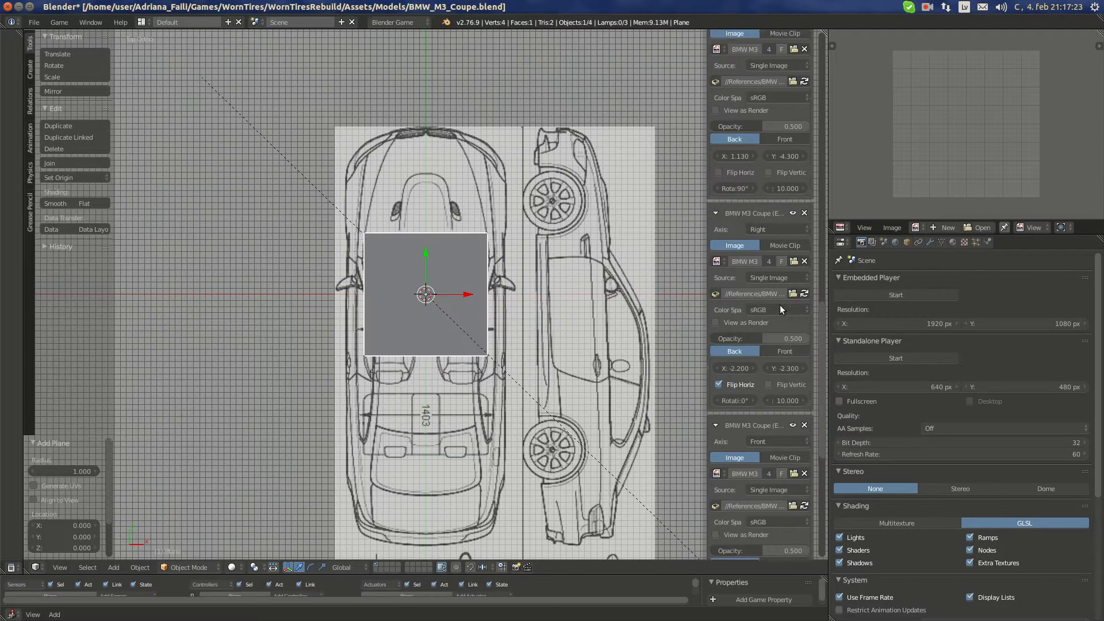
scroll(781, 488, down, 3)
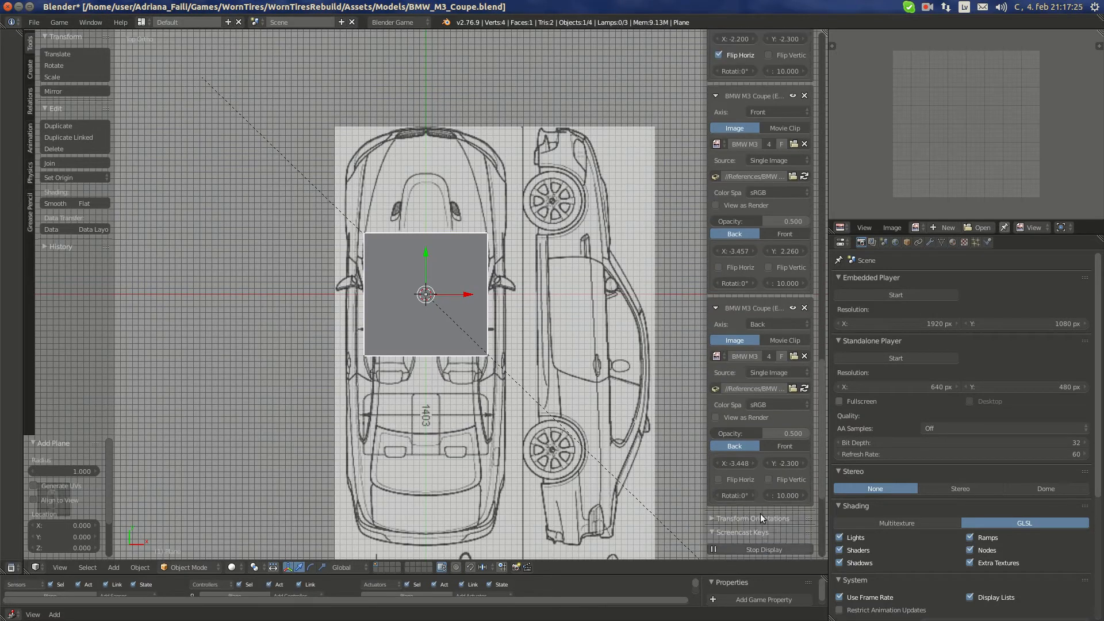
scroll(739, 348, up, 15)
scroll(712, 331, down, 2)
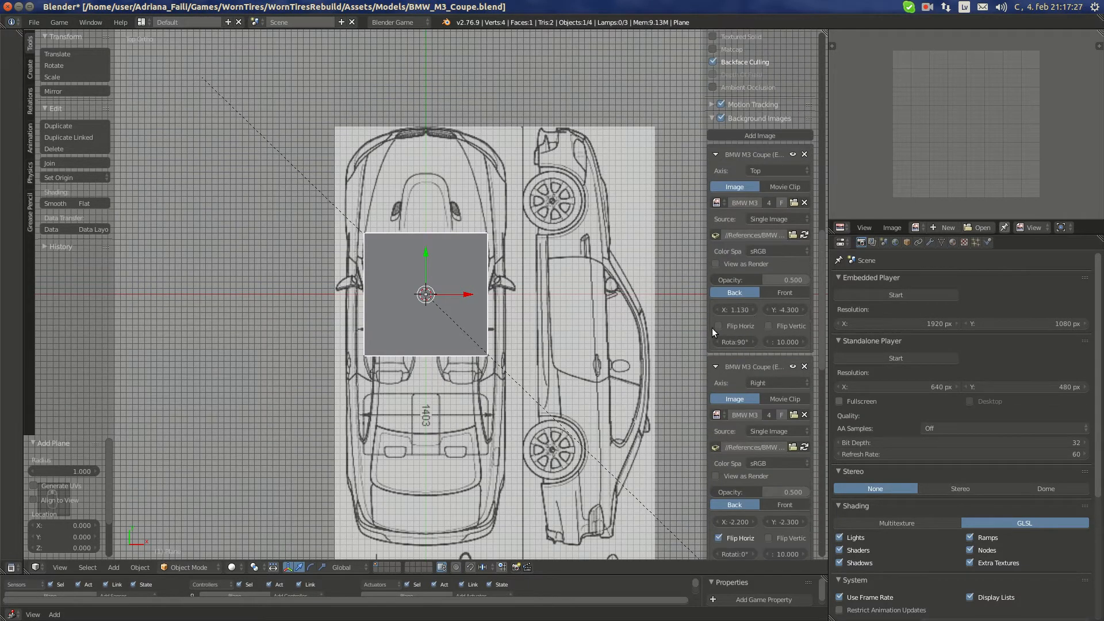
In Edit Mode with wireframe display, shift the plane's geometry 1 unit along X so its edge sits on the centreline
scroll(476, 337, up, 4)
key(Tab)
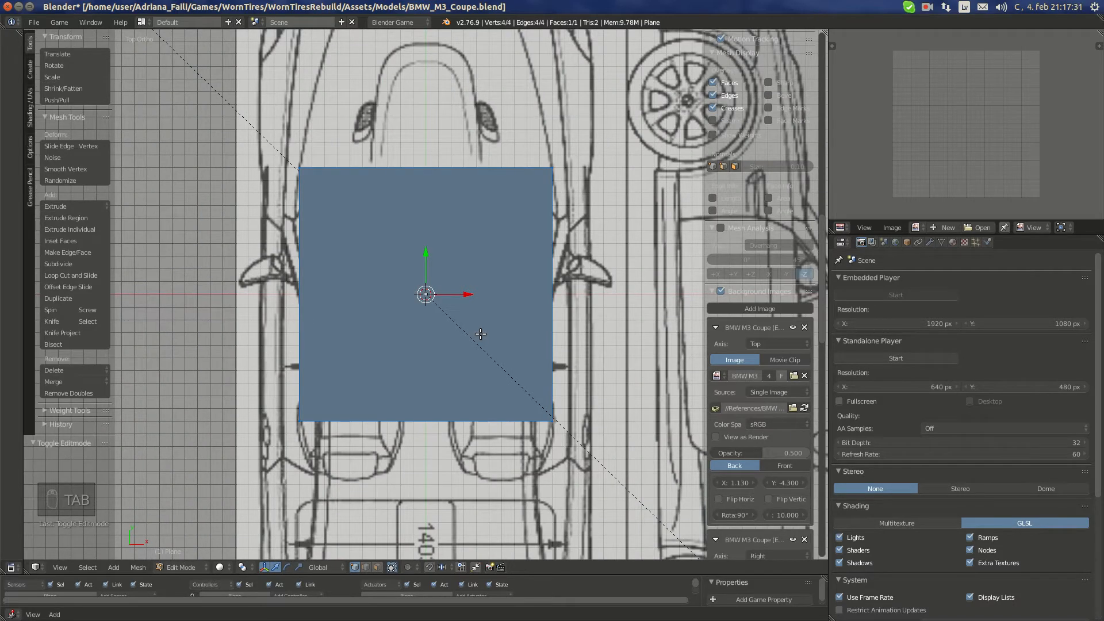
key(z)
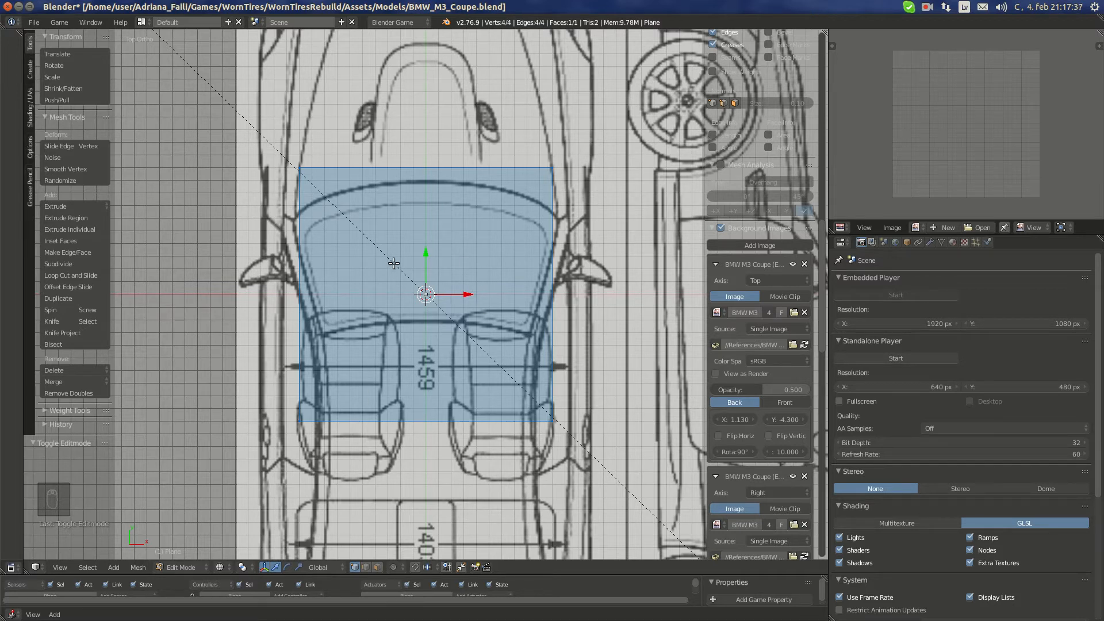
key(g)
key(x)
key(1)
key(Return)
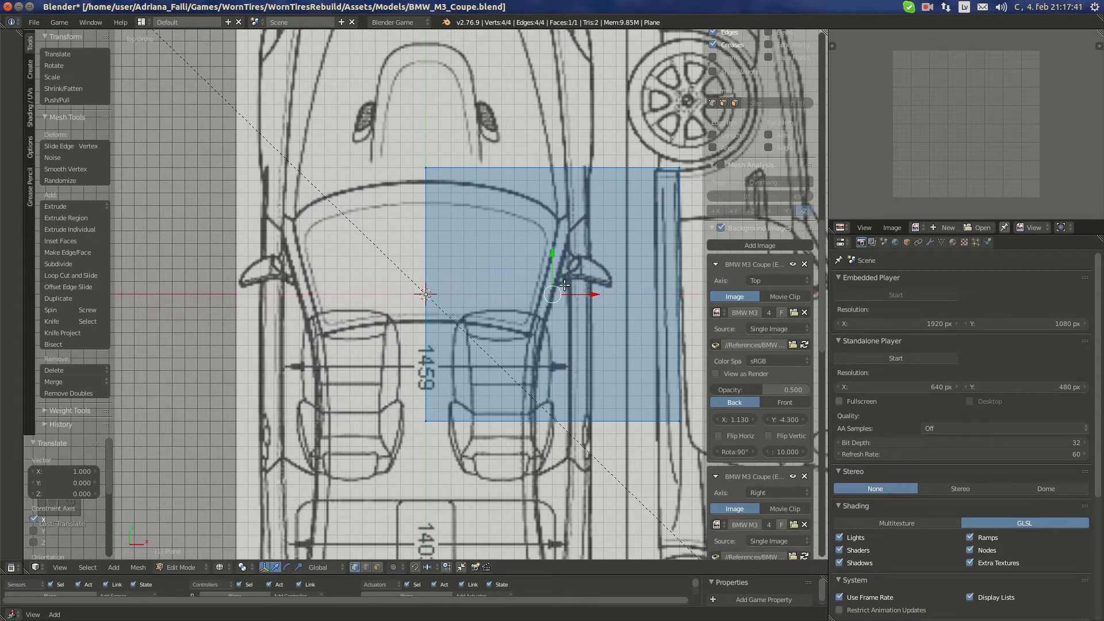
key(Tab)
key(Tab)
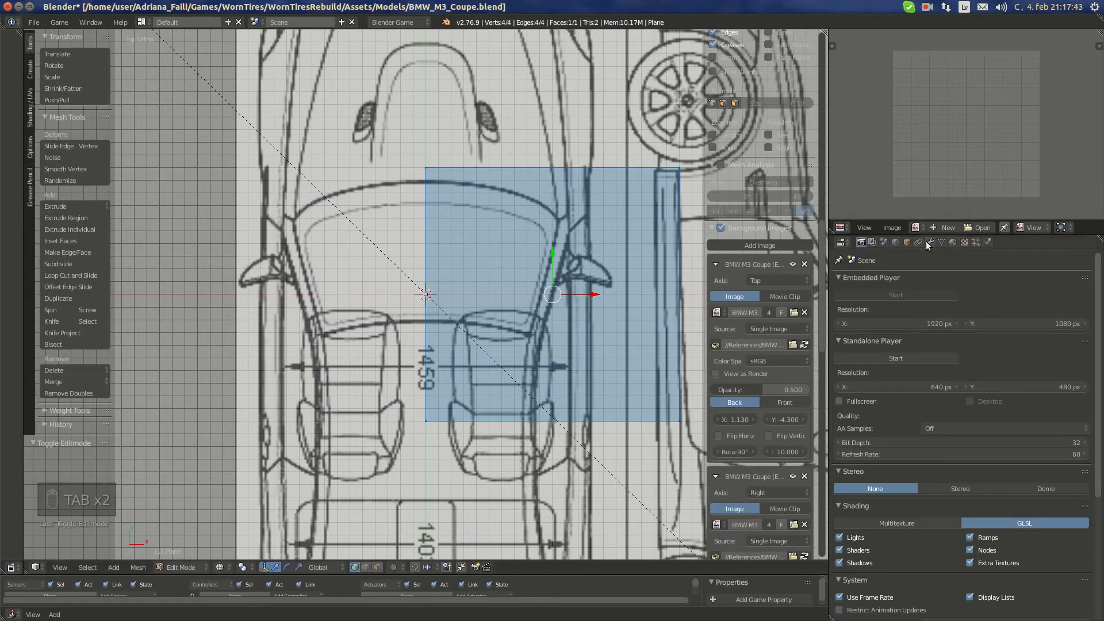
Rename both the plane object and its mesh data as Hood
click(907, 242)
click(907, 281)
text(H)
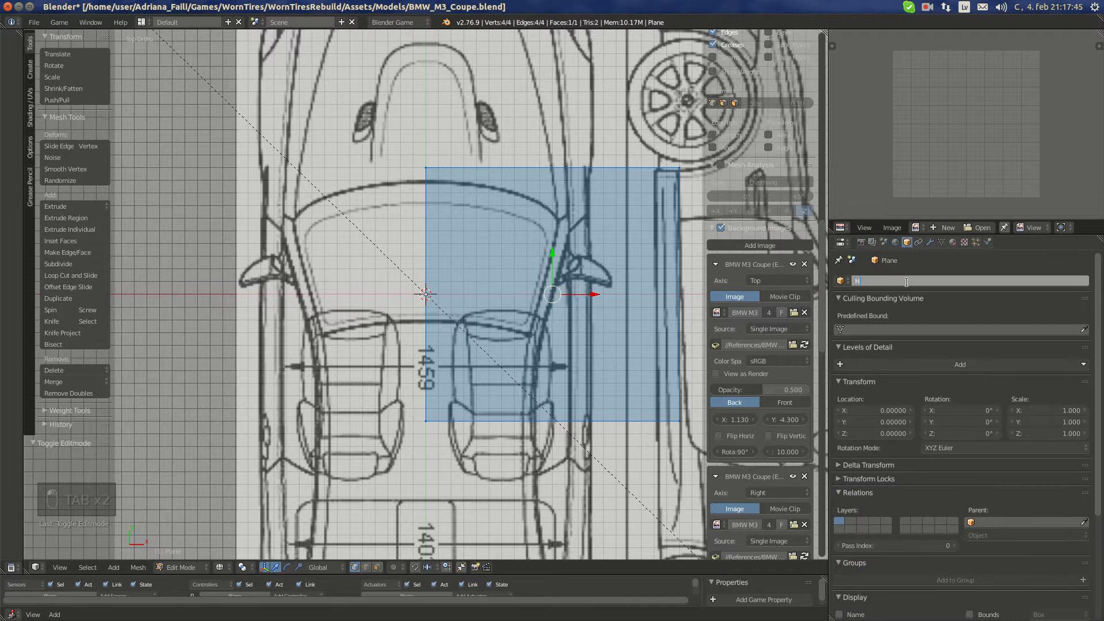
text(ood)
key(ctrl+c)
key(Return)
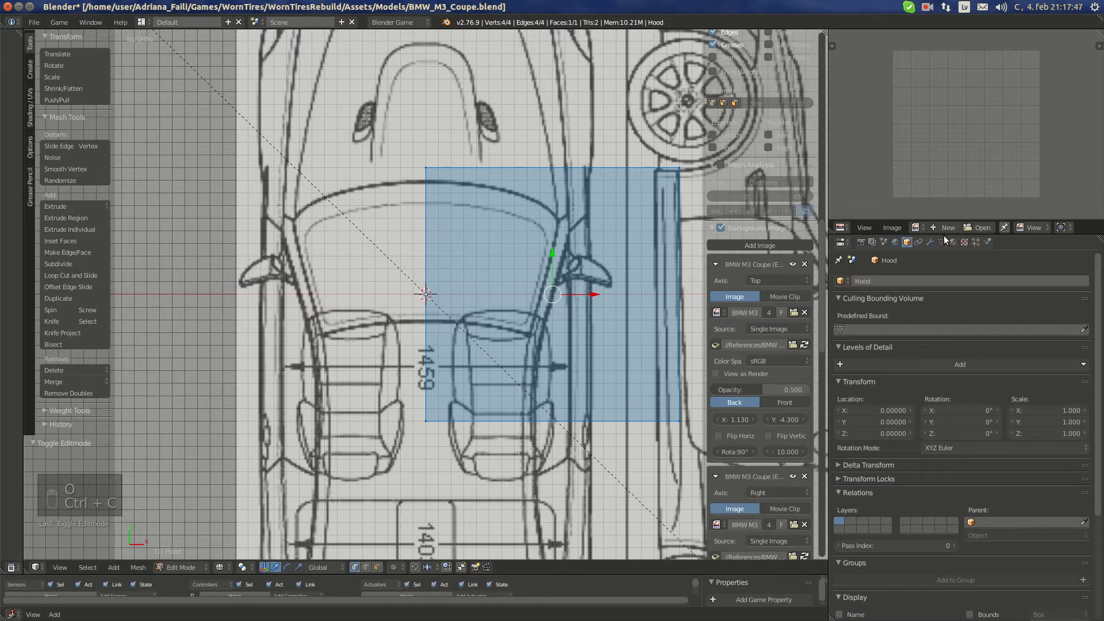
click(942, 242)
key(ctrl+v)
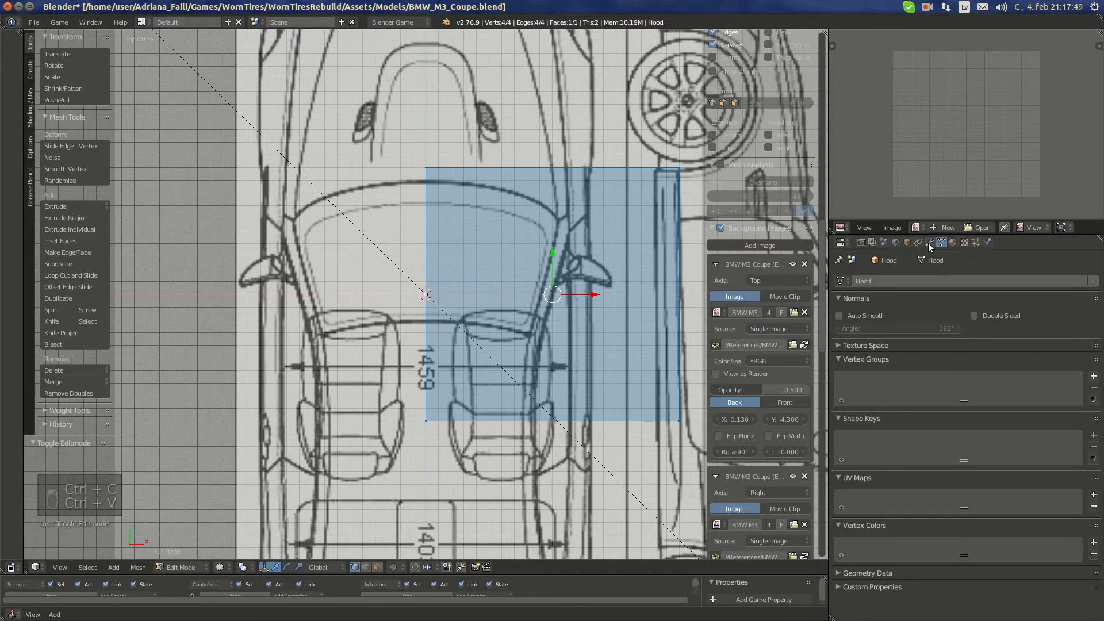
Add a Mirror modifier across the X axis to the Hood and enable clipping
click(930, 243)
click(923, 281)
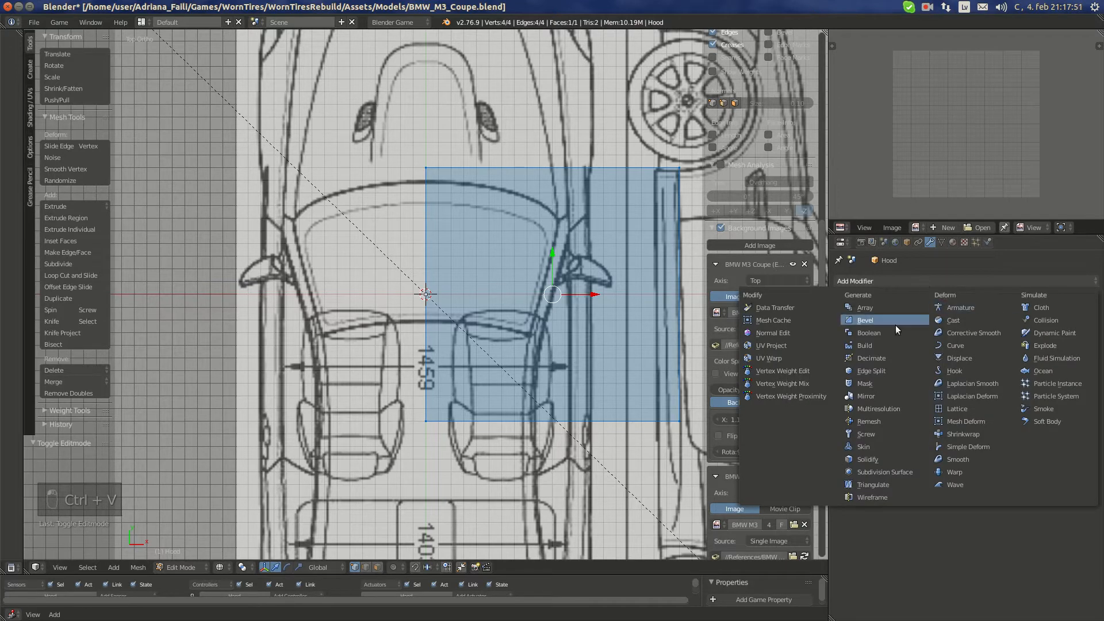
click(877, 396)
click(1027, 299)
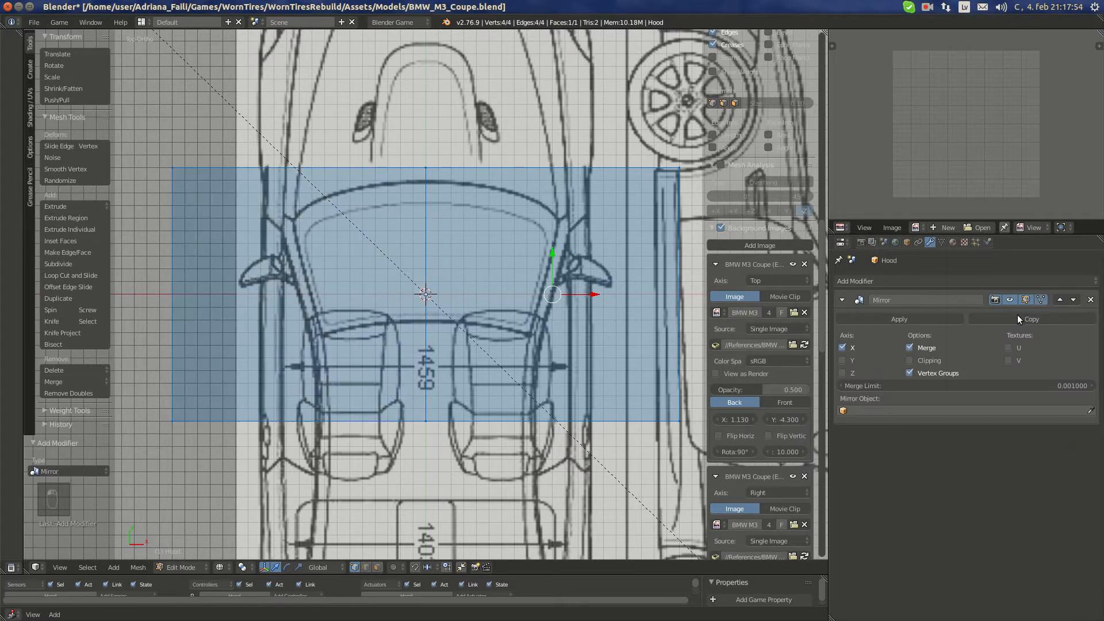
click(909, 360)
click(1044, 297)
click(1045, 297)
click(862, 242)
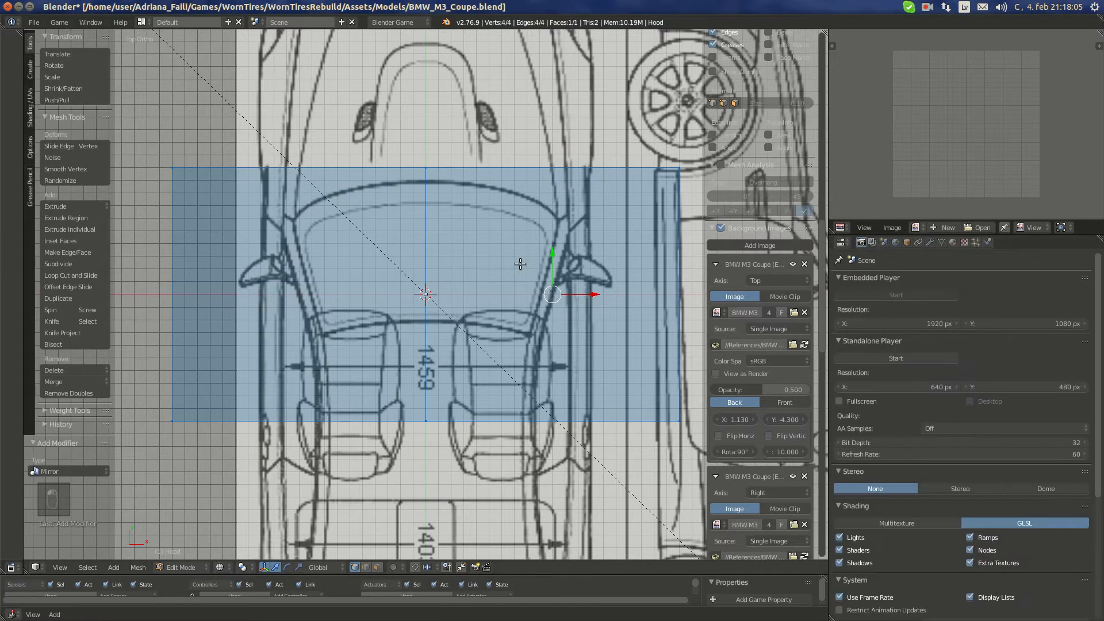
Move the front centreline vertex about 1.66 units along Y to the hood's nose in the top blueprint
shift+middle_drag(467, 158, 465, 367)
right_click(425, 375)
scroll(425, 368, up, 3)
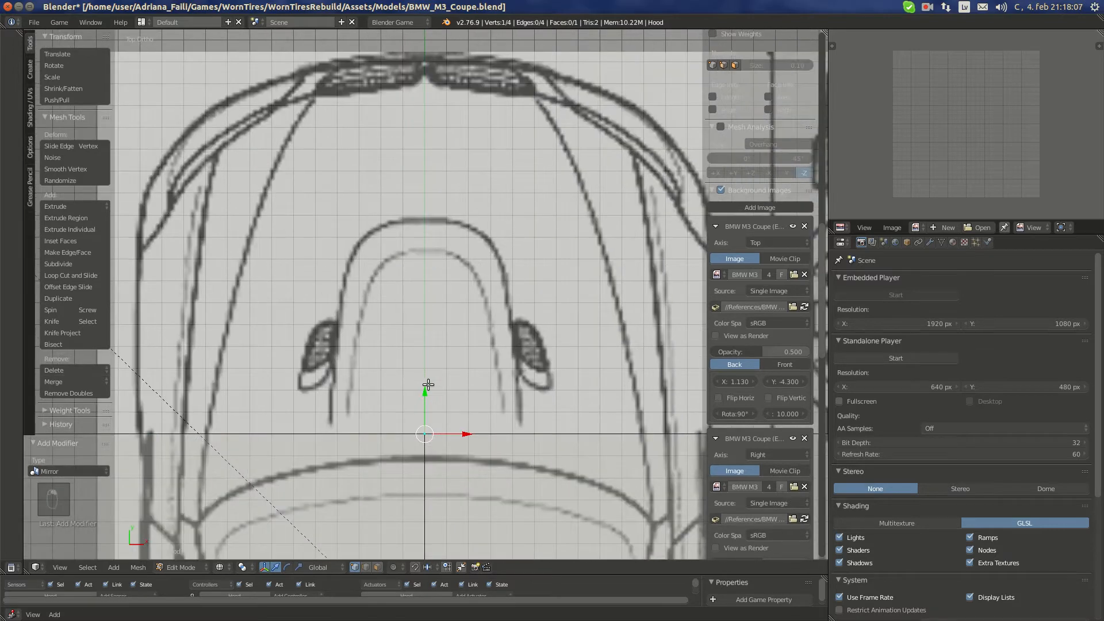
key(g)
key(y)
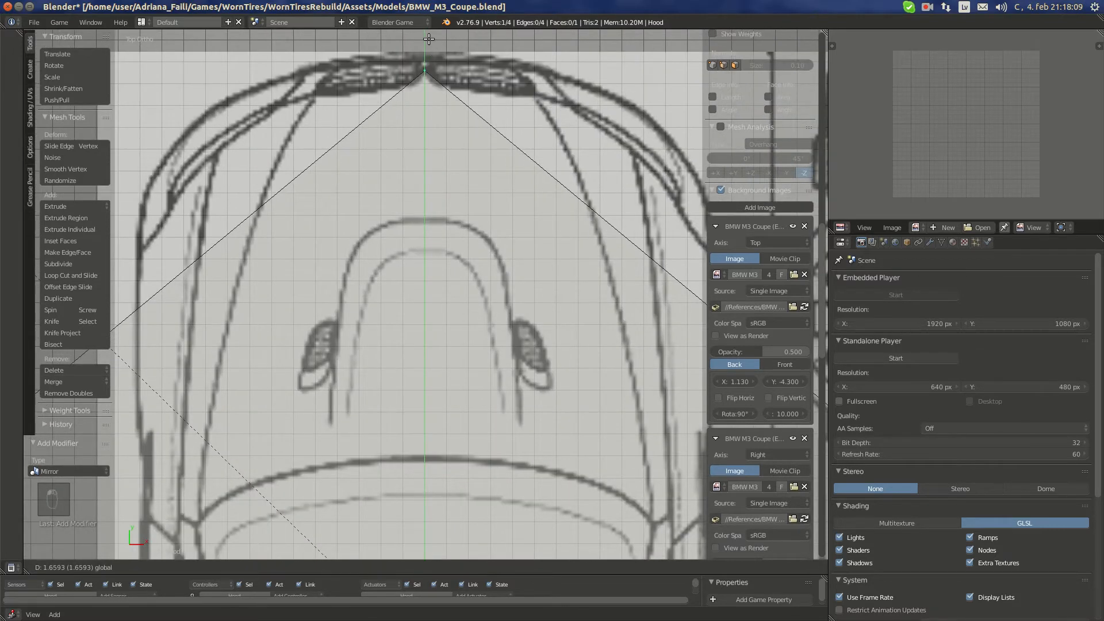
click(429, 39)
Move the rear centreline vertex about 1.9 units along Y onto the hood's rear edge at the windshield base
scroll(425, 207, down, 5)
scroll(423, 374, up, 3)
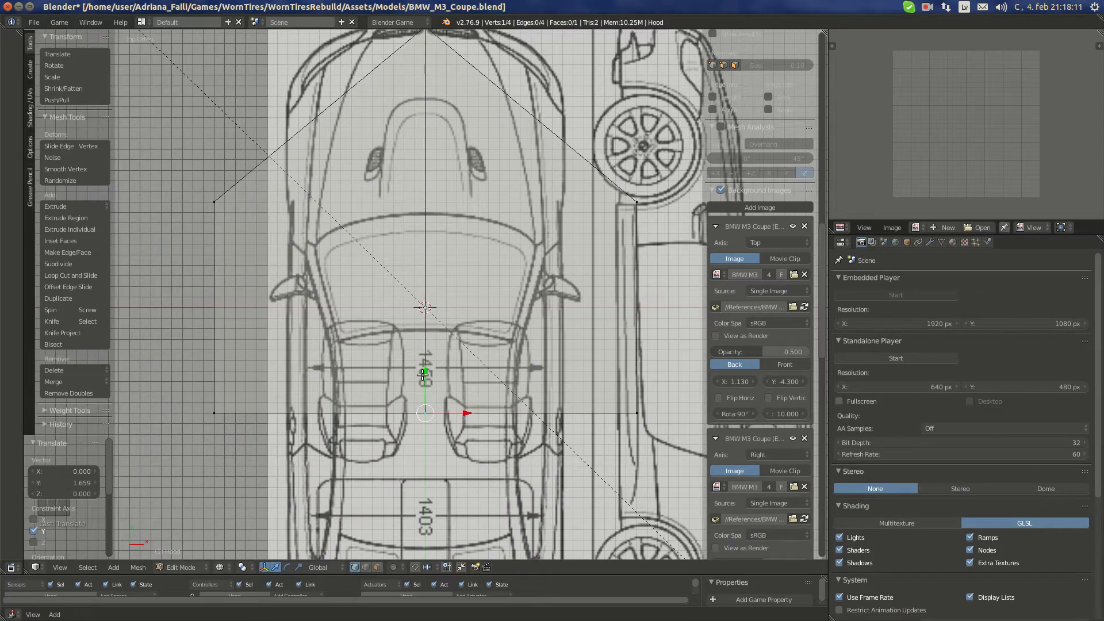
drag(423, 375, 436, 174)
shift+middle_drag(615, 302, 481, 296)
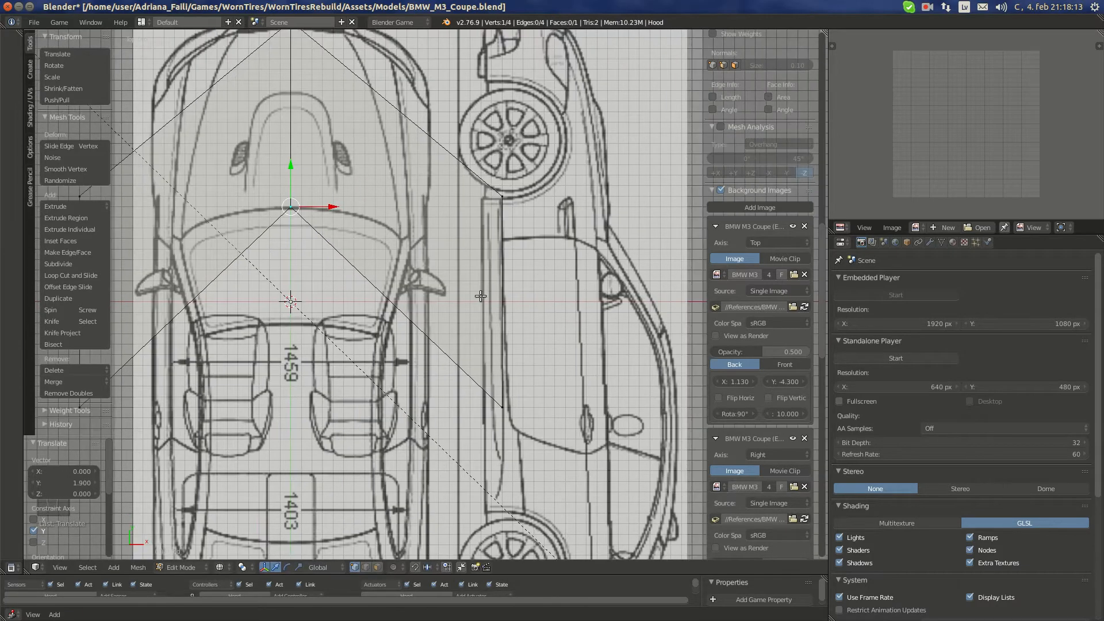
scroll(291, 183, up, 4)
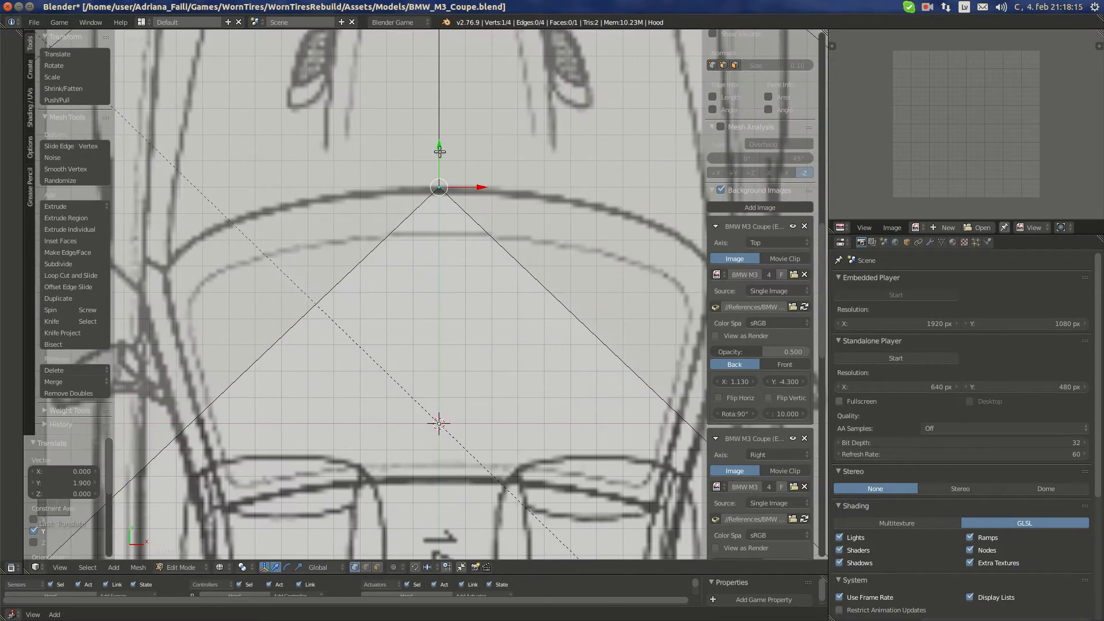
drag(440, 151, 440, 157)
Nudge the front centreline vertex about 0.006 units along Y to refine its position at the nose
scroll(441, 156, down, 5)
scroll(442, 303, up, 4)
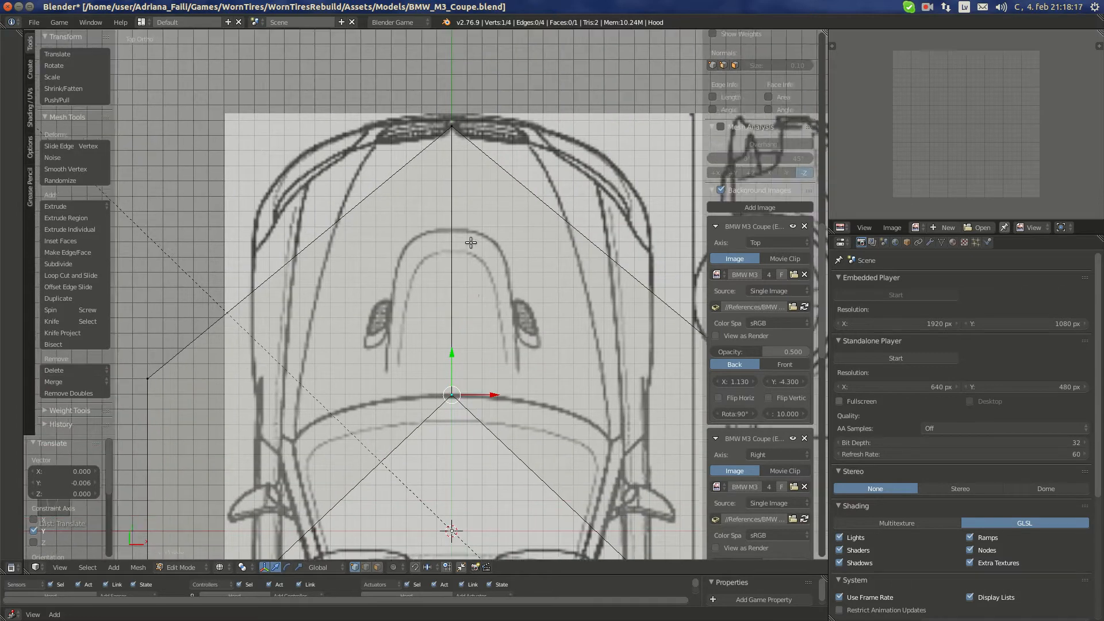
scroll(442, 304, up, 4)
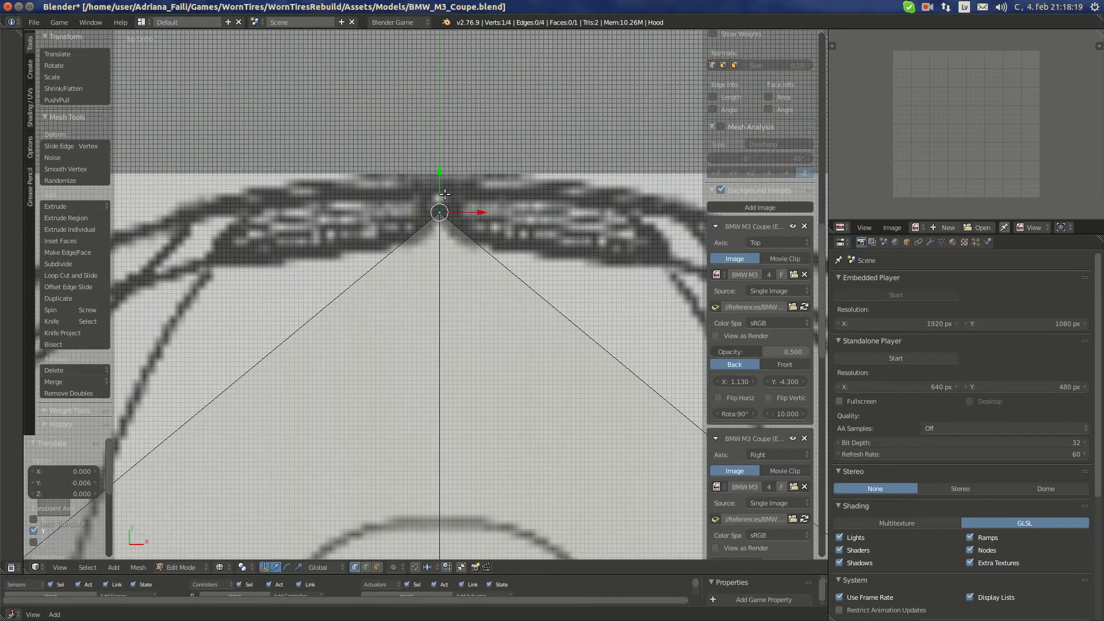
drag(445, 195, 439, 210)
scroll(440, 213, down, 8)
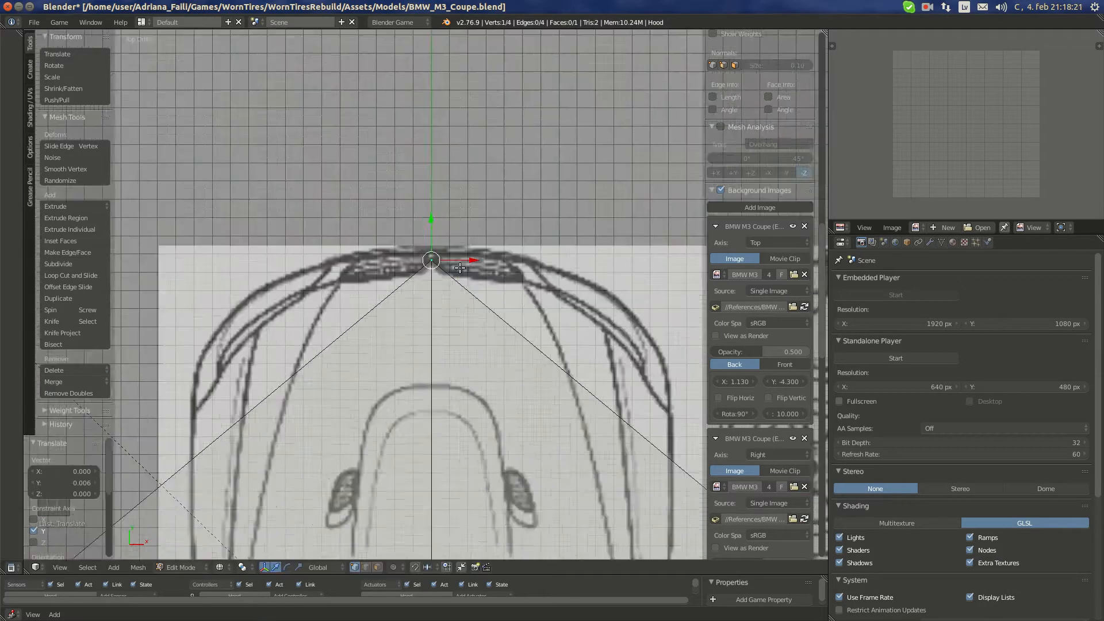
Move the outer front vertex about -1.05 units in X and 1.29 units in Y onto the hood corner beside the headlight
shift+middle_drag(540, 442, 454, 249)
scroll(579, 261, up, 1)
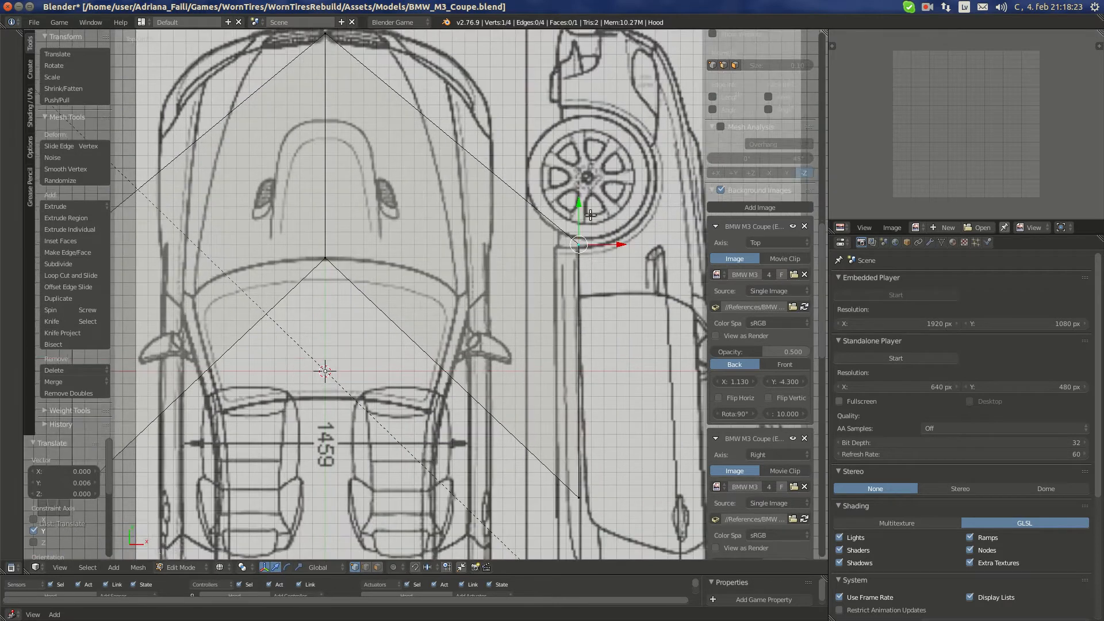
shift+middle_drag(608, 248, 603, 351)
key(g)
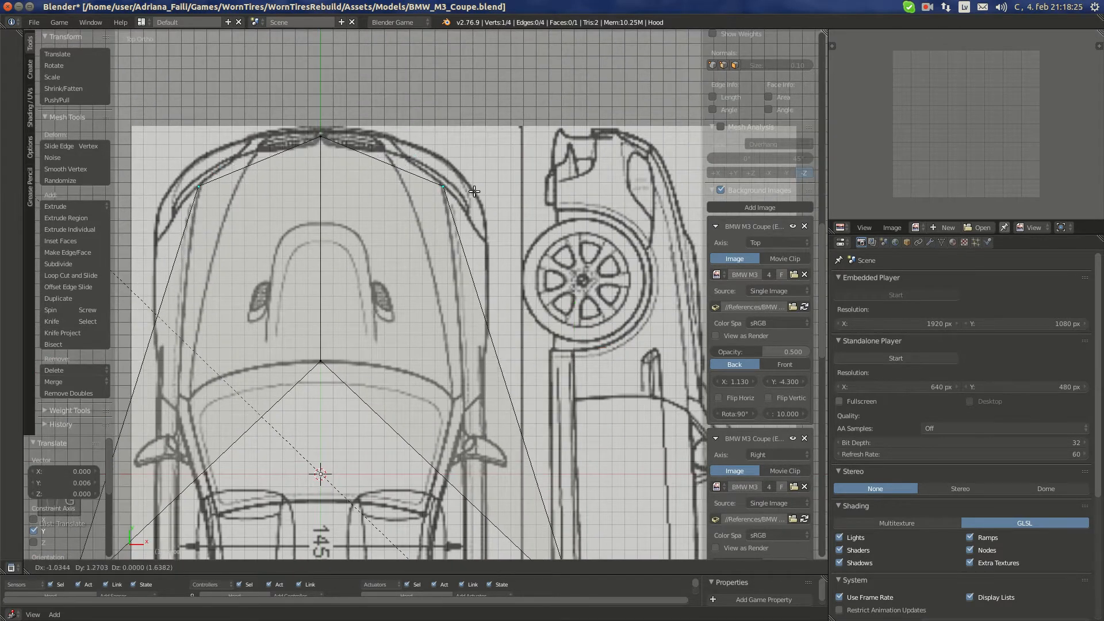
click(471, 190)
scroll(404, 187, up, 5)
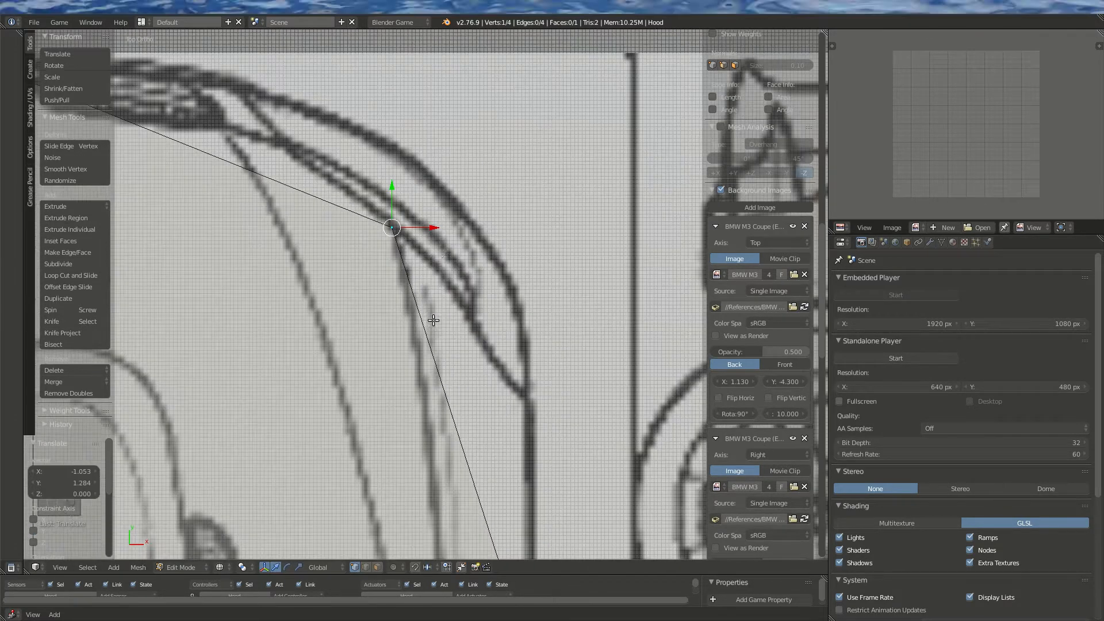
key(g)
click(408, 183)
Move the outer rear vertex about -0.88 units in X and 1.63 units in Y onto the hood's rear corner near the side mirror
scroll(461, 308, down, 8)
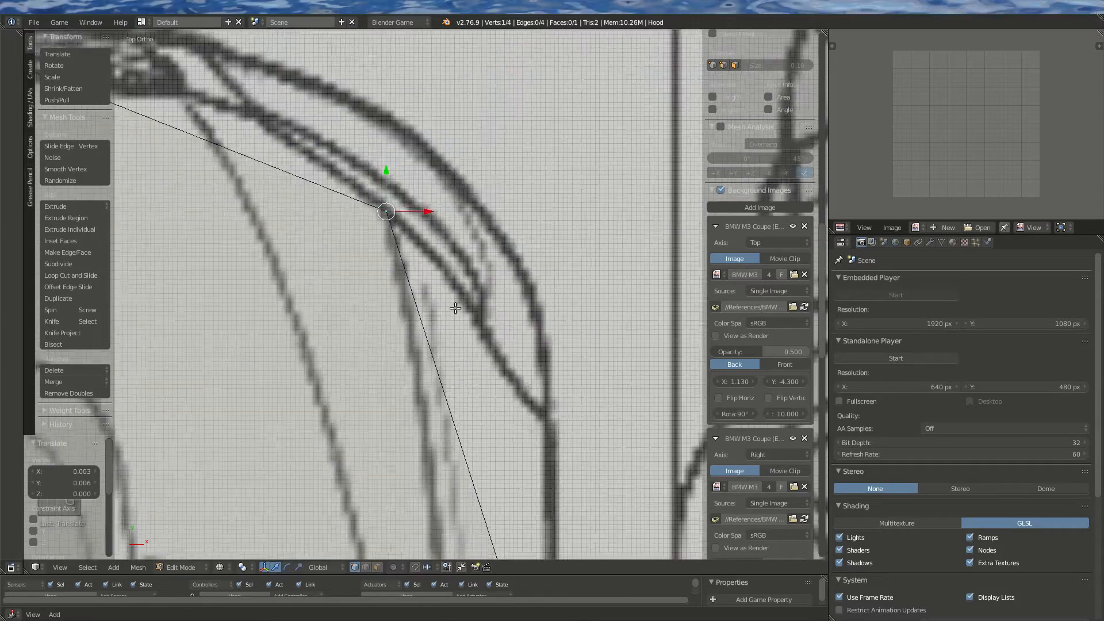
shift+middle_drag(461, 308, 425, 59)
key(g)
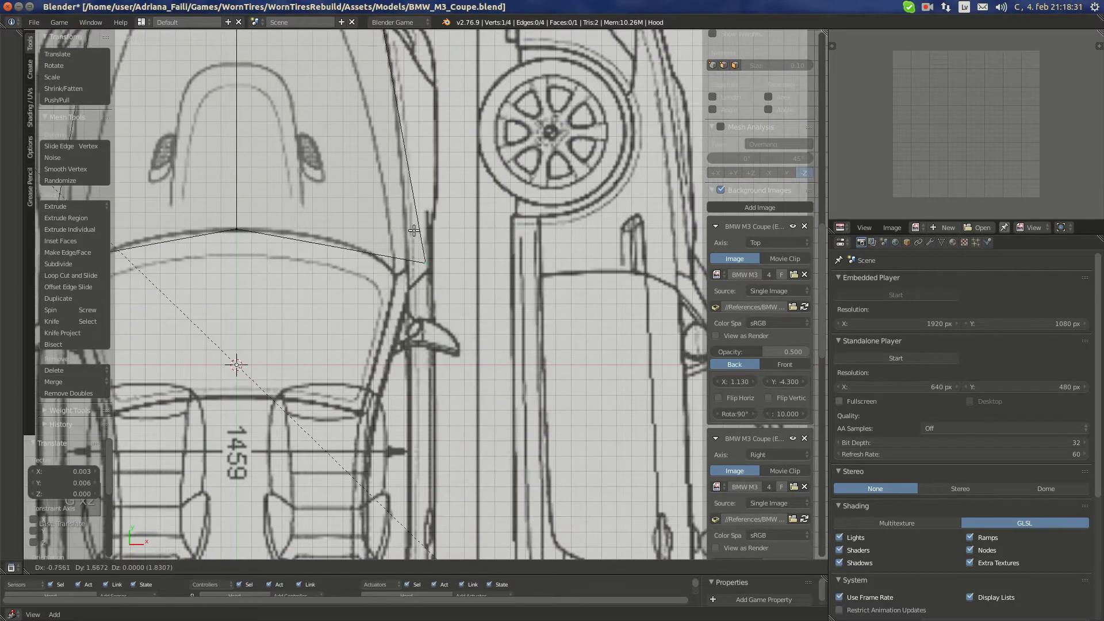
click(409, 228)
shift+middle_drag(419, 295, 479, 347)
shift+middle_drag(434, 286, 456, 386)
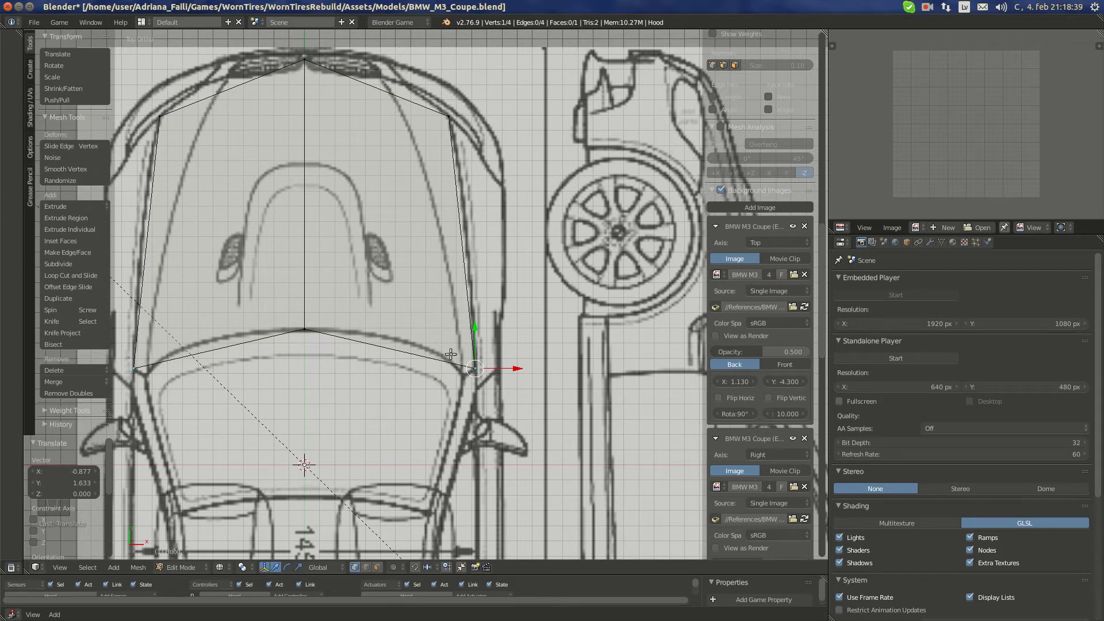
scroll(460, 366, up, 8)
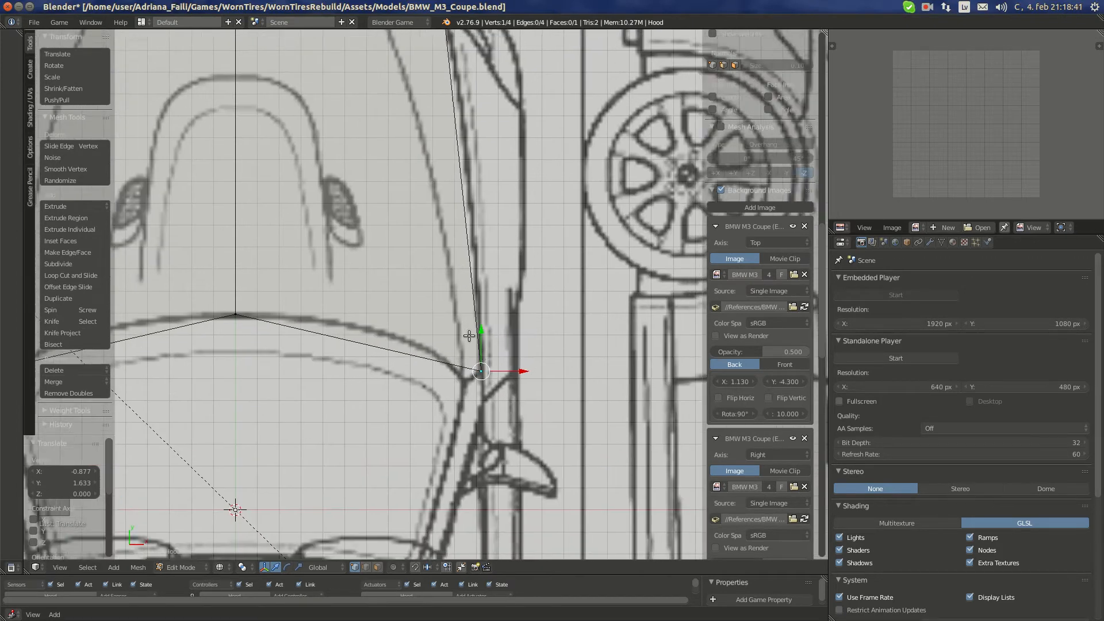
scroll(495, 364, up, 4)
key(g)
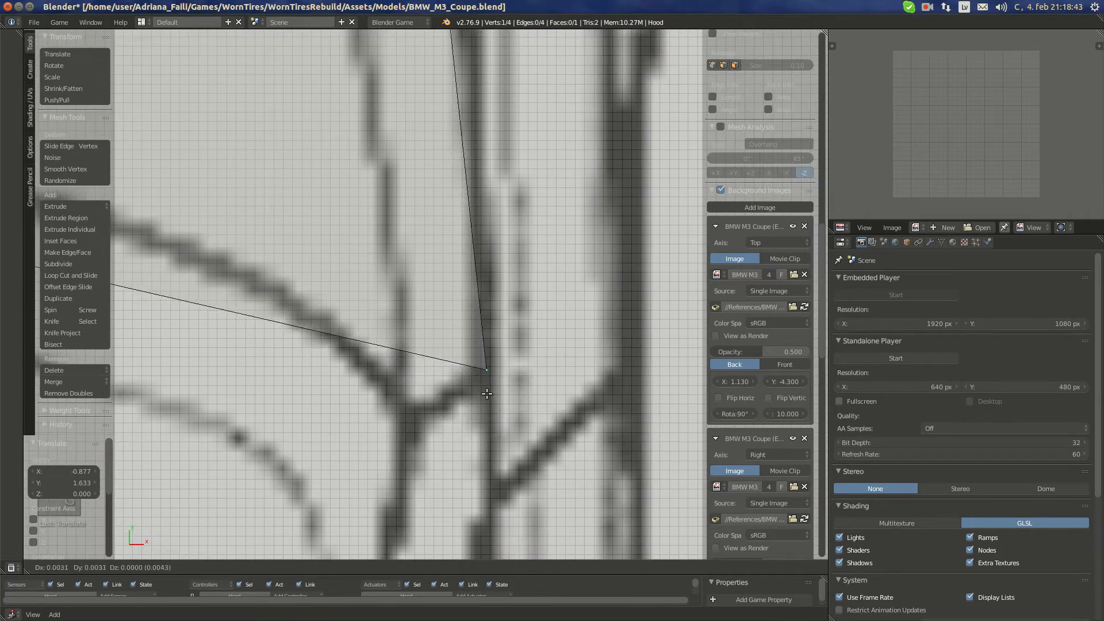
click(487, 394)
scroll(489, 357, down, 5)
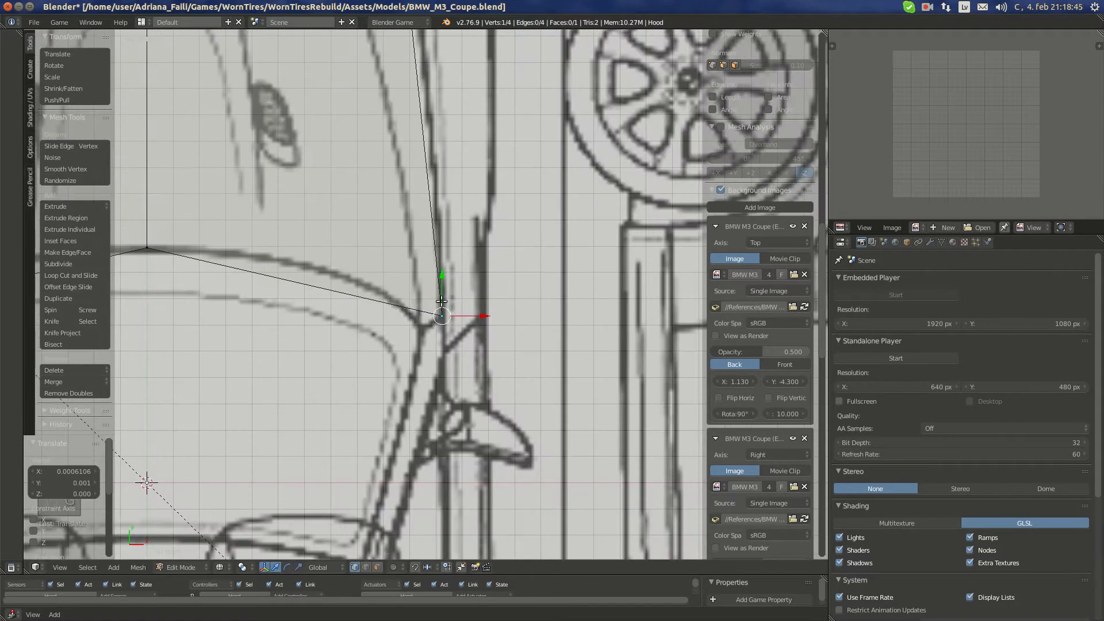
Raise the rear centreline vertex about 0.68 units in Z to the hood's rear edge in the side reference
scroll(446, 315, down, 6)
scroll(480, 388, up, 4)
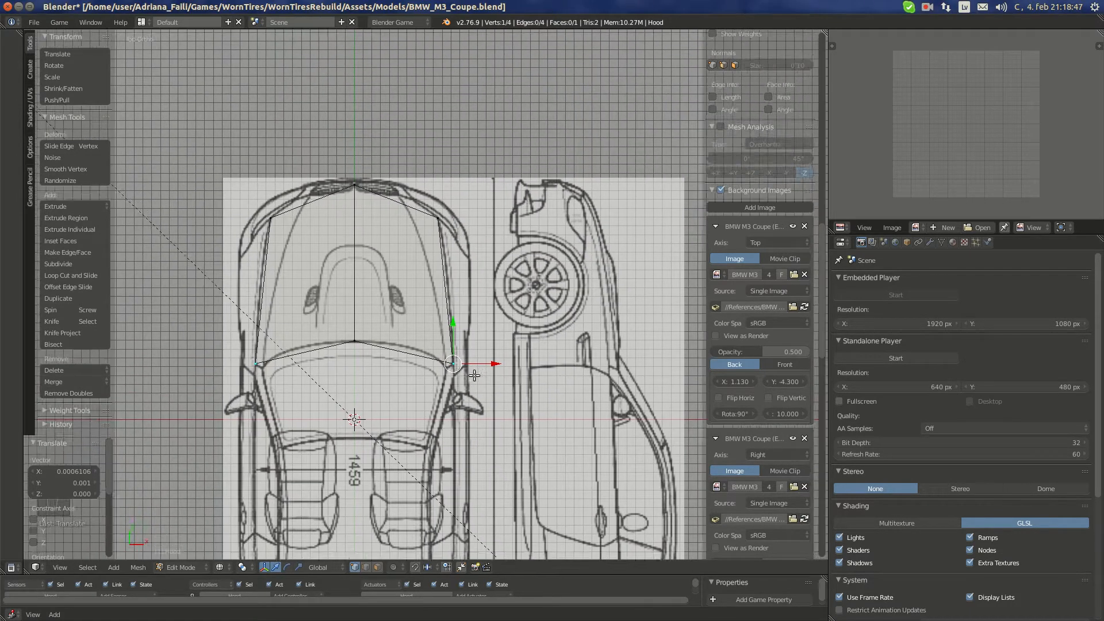
shift+middle_drag(458, 285, 470, 299)
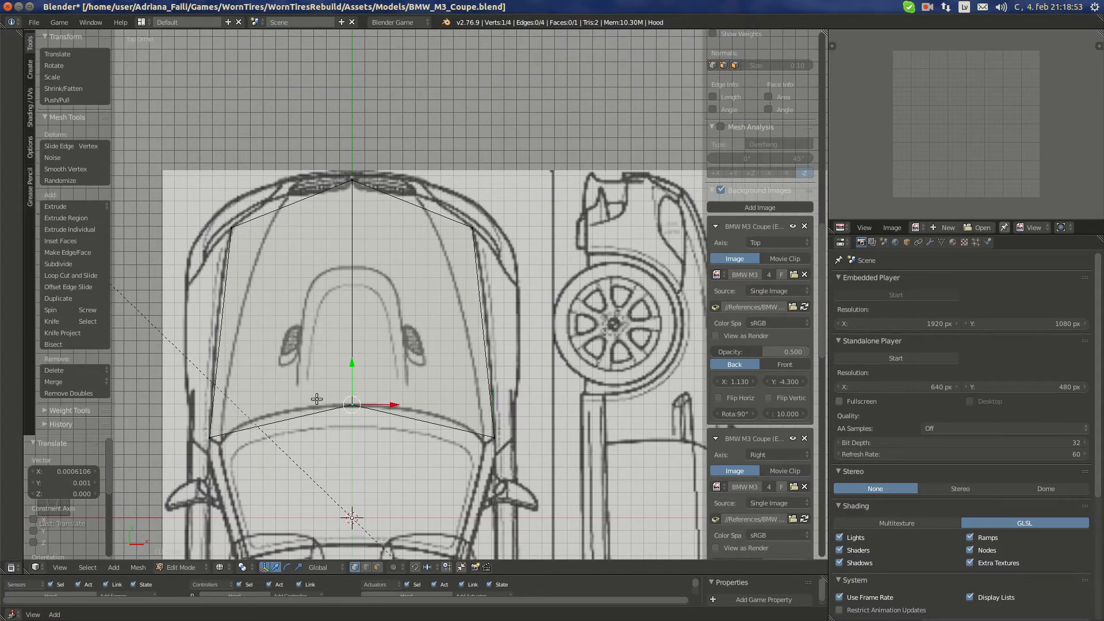
key(KP_3)
scroll(339, 324, up, 4)
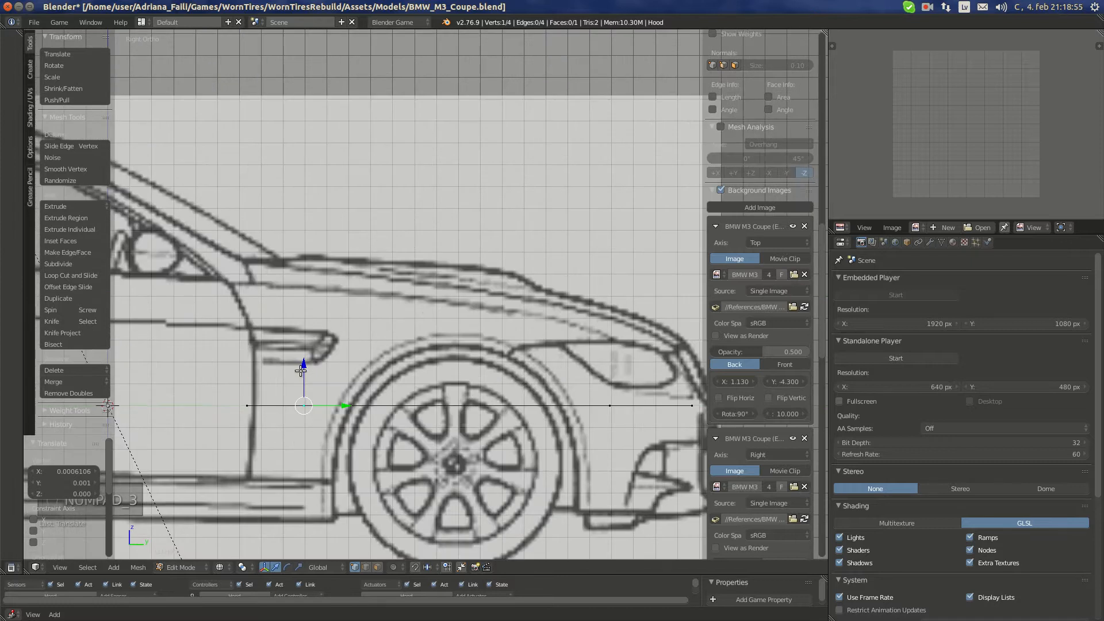
drag(300, 371, 301, 222)
Nudge the rear centreline vertex about 0.03 units up in Z to the windshield base line in the front reference
key(ctrl+KP_1)
shift+middle_drag(565, 230, 407, 256)
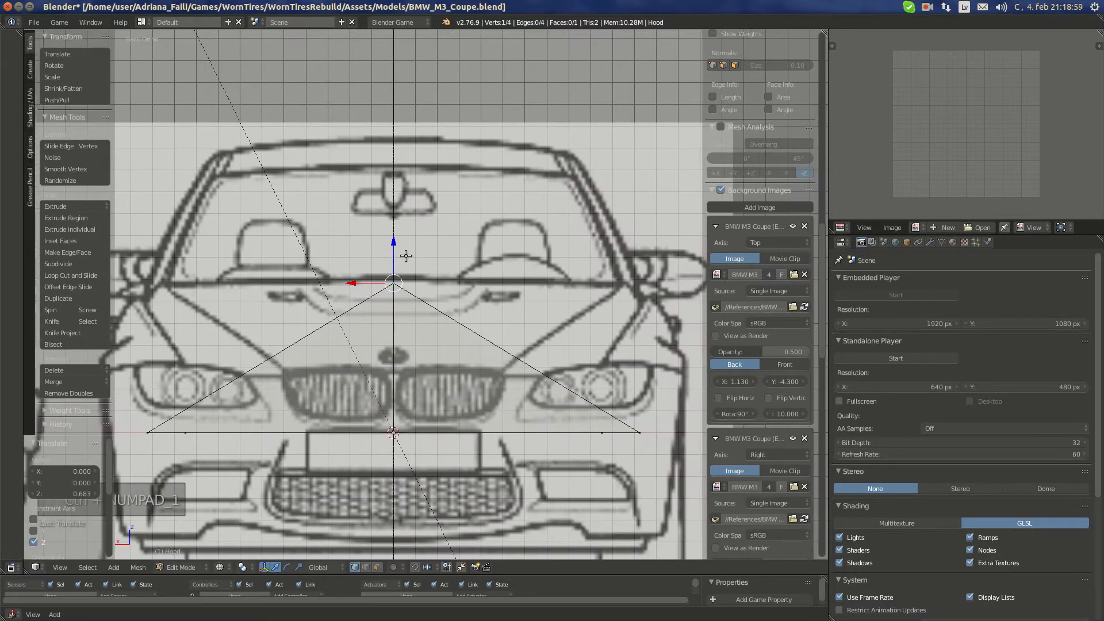
scroll(406, 256, up, 5)
drag(345, 250, 345, 234)
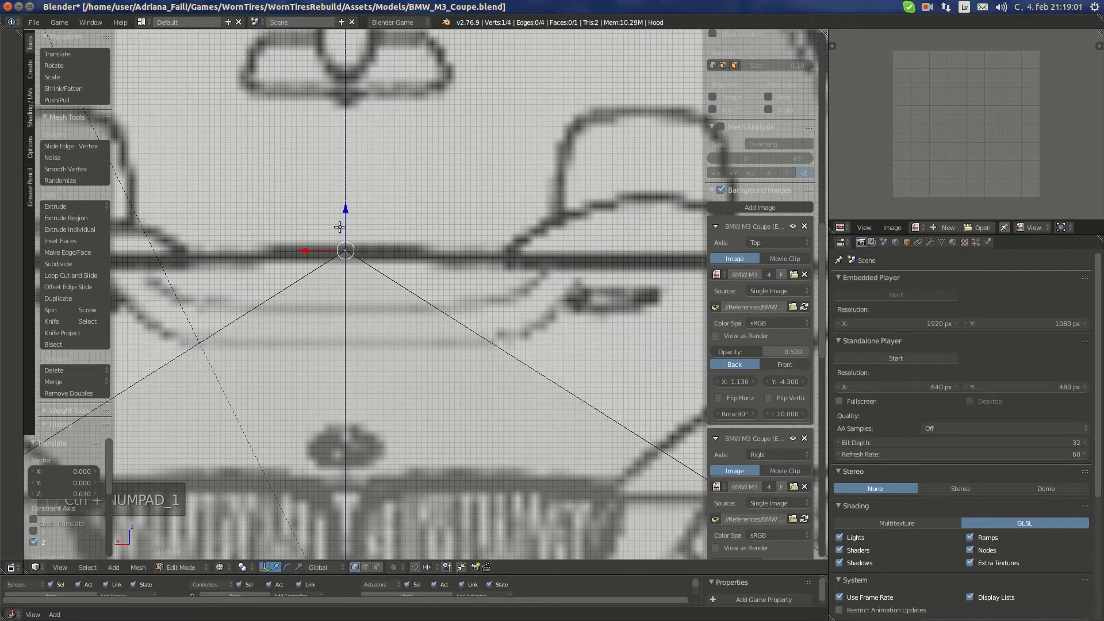
Compare the ground line and the rear centreline vertex's height between the side and front reference images
key(KP_3)
scroll(300, 240, down, 2)
shift+middle_drag(260, 236, 336, 215)
scroll(336, 215, down, 7)
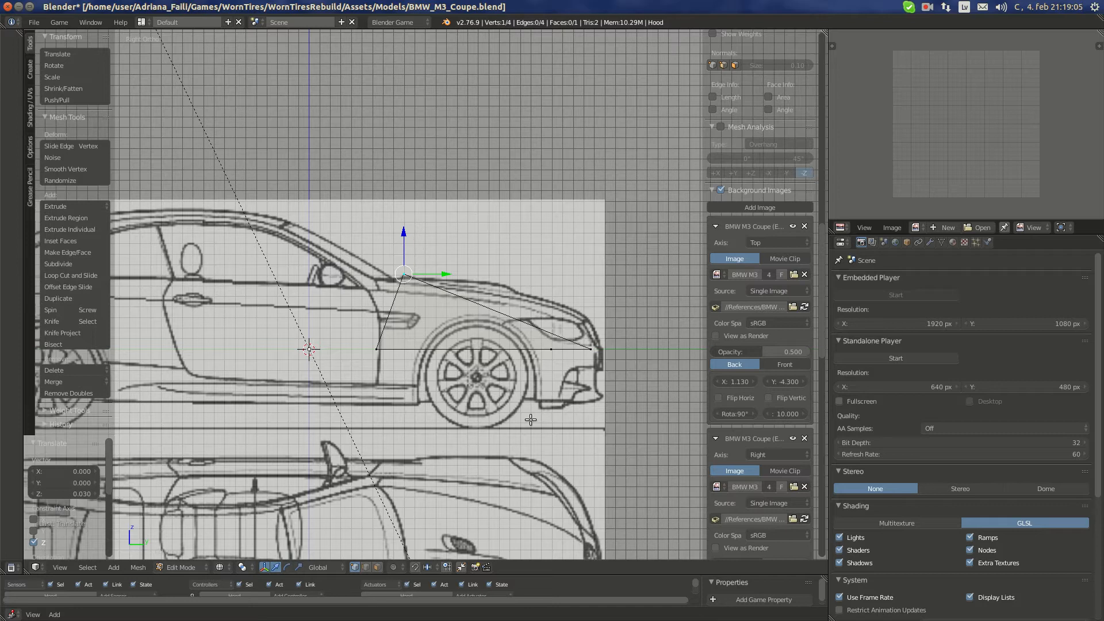
shift+middle_drag(530, 419, 488, 321)
scroll(488, 321, up, 5)
shift+middle_drag(168, 375, 483, 340)
shift+middle_drag(344, 354, 443, 355)
scroll(450, 353, up, 2)
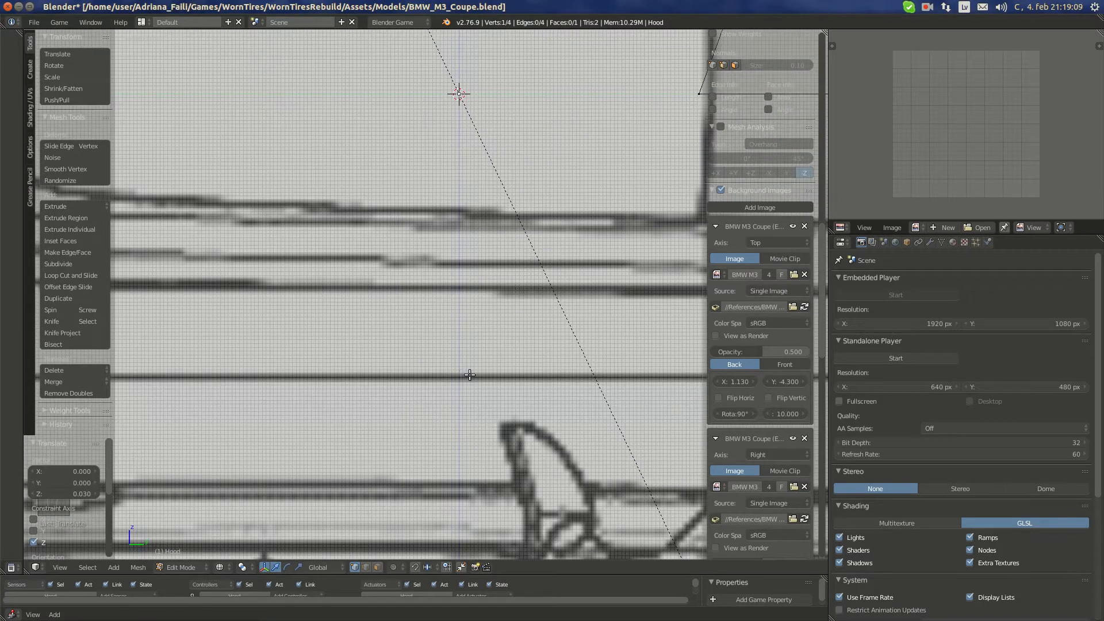
key(ctrl+KP_1)
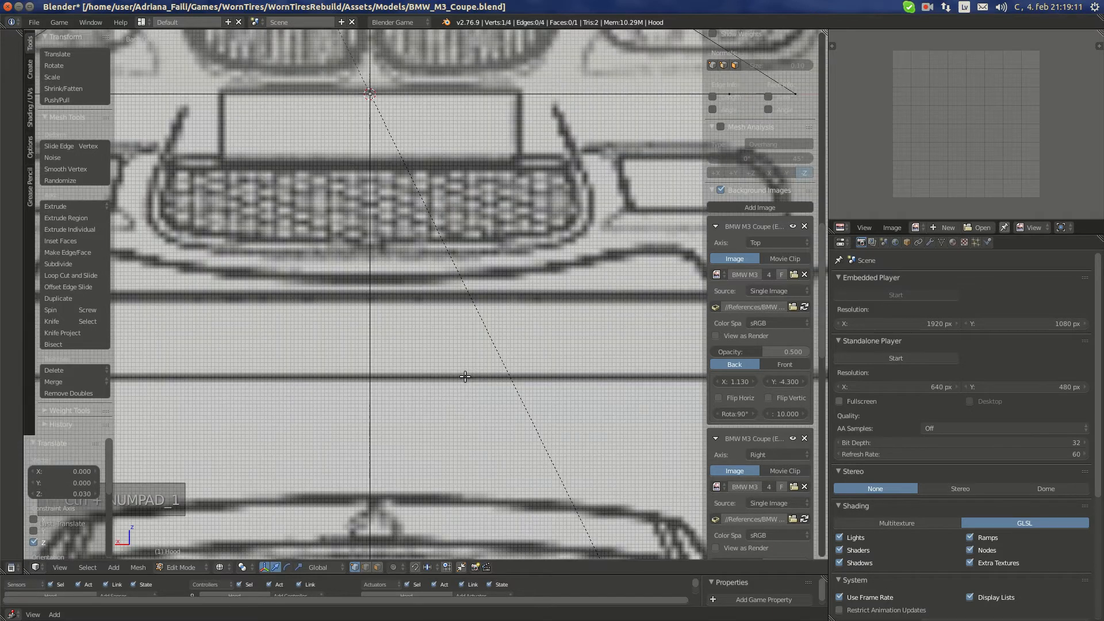
scroll(465, 377, down, 5)
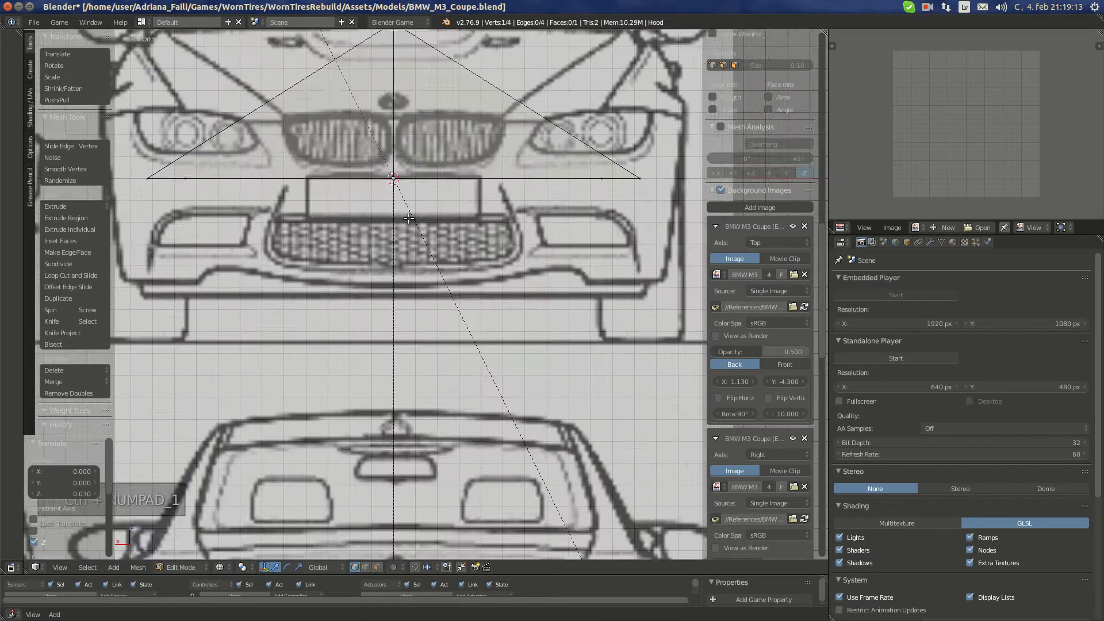
shift+middle_drag(411, 232, 449, 354)
scroll(449, 355, up, 4)
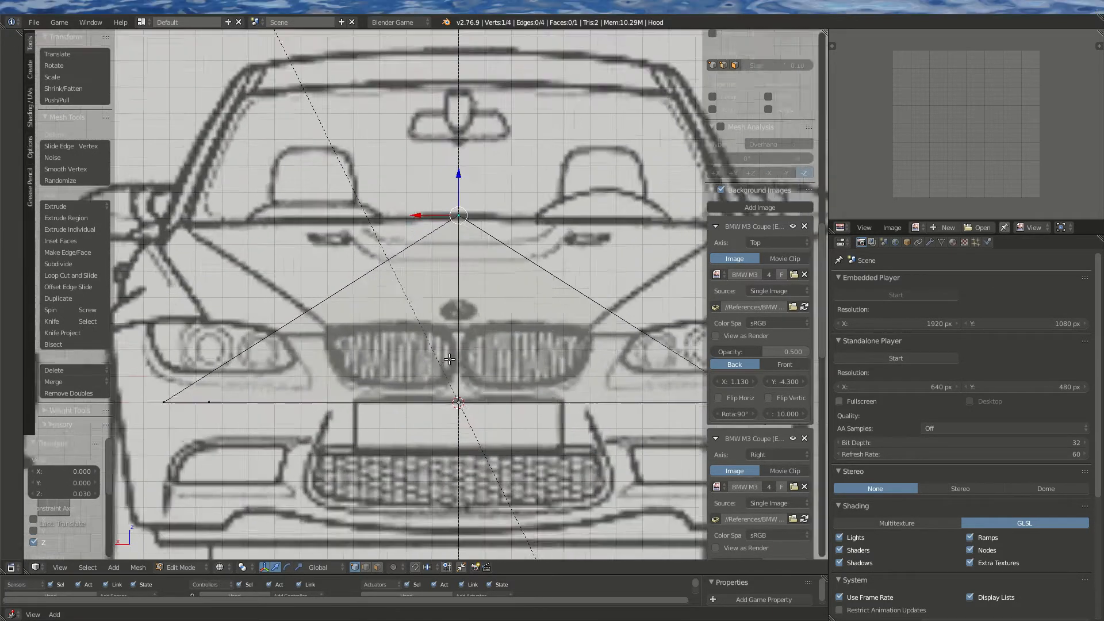
shift+middle_drag(464, 241, 457, 288)
Fine-tune the rear centreline vertex by about 0.004 units in Z in the side view and check it against the front reference
key(KP_3)
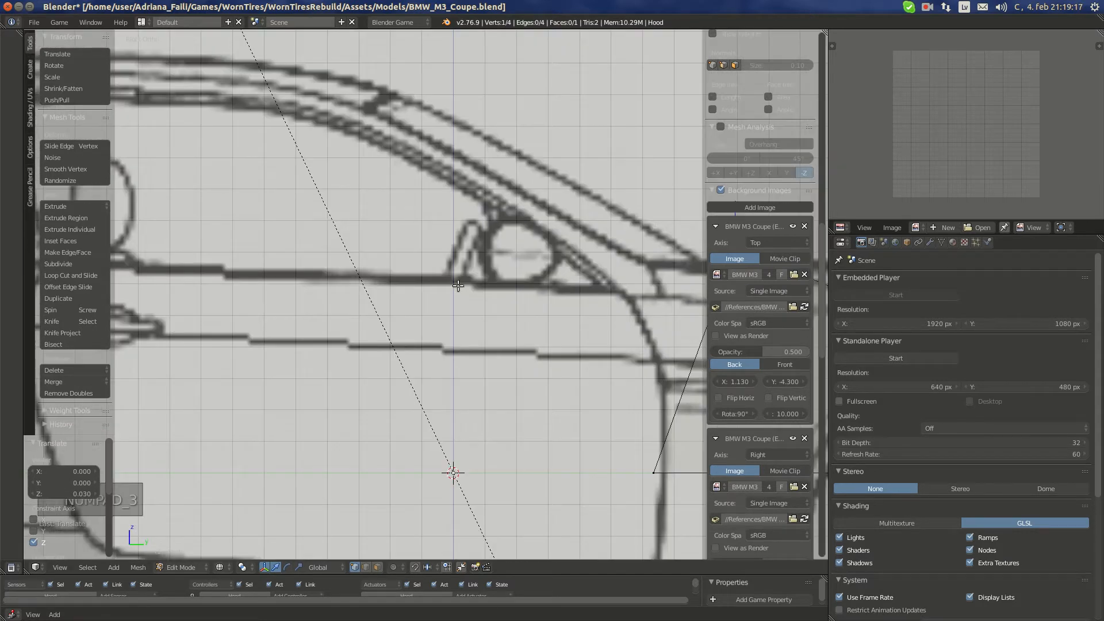
scroll(509, 262, down, 5)
shift+middle_drag(618, 253, 495, 238)
scroll(495, 239, up, 4)
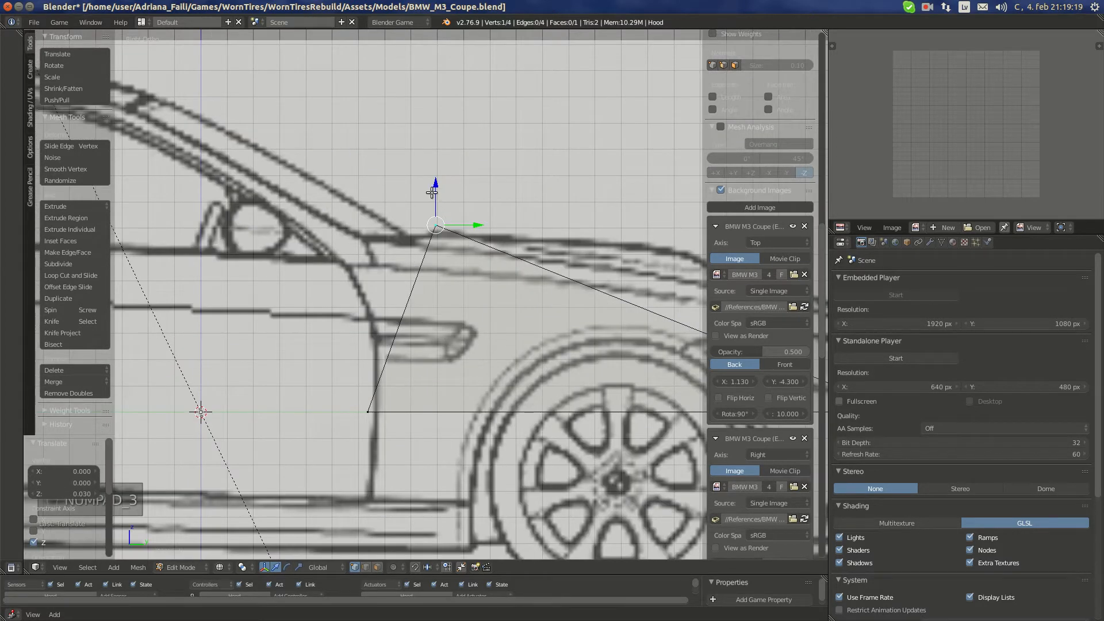
drag(432, 192, 454, 198)
key(ctrl+KP_1)
scroll(452, 202, up, 4)
scroll(467, 189, down, 2)
scroll(448, 207, down, 3)
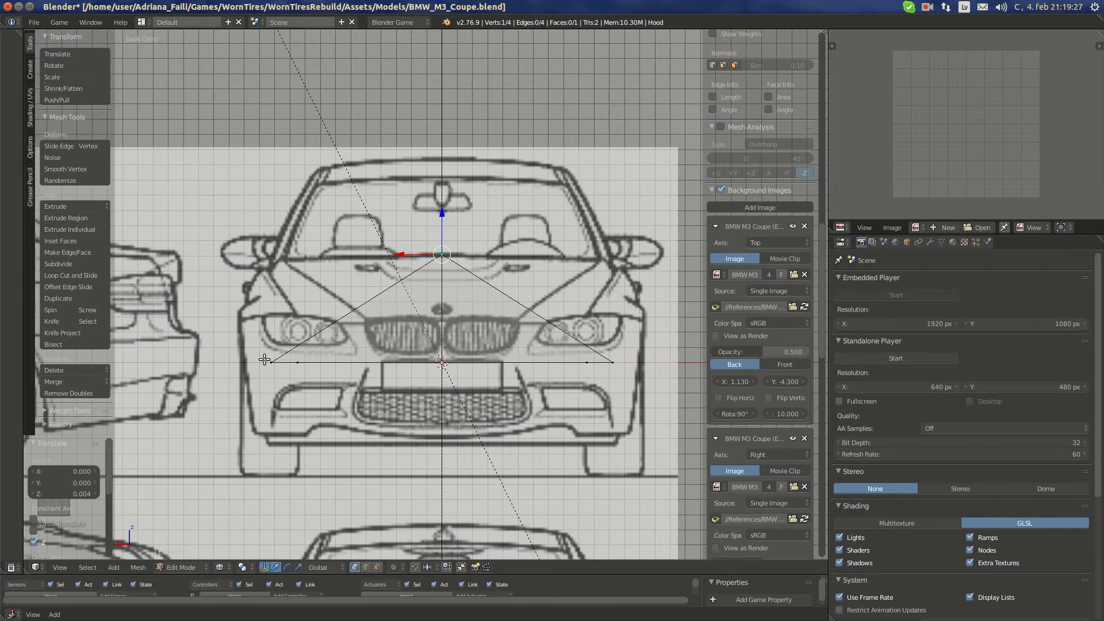
Raise the outer rear vertex about 0.56 units in Z and shift it about 0.014 units in Y onto the hood's rear corner
key(KP_7)
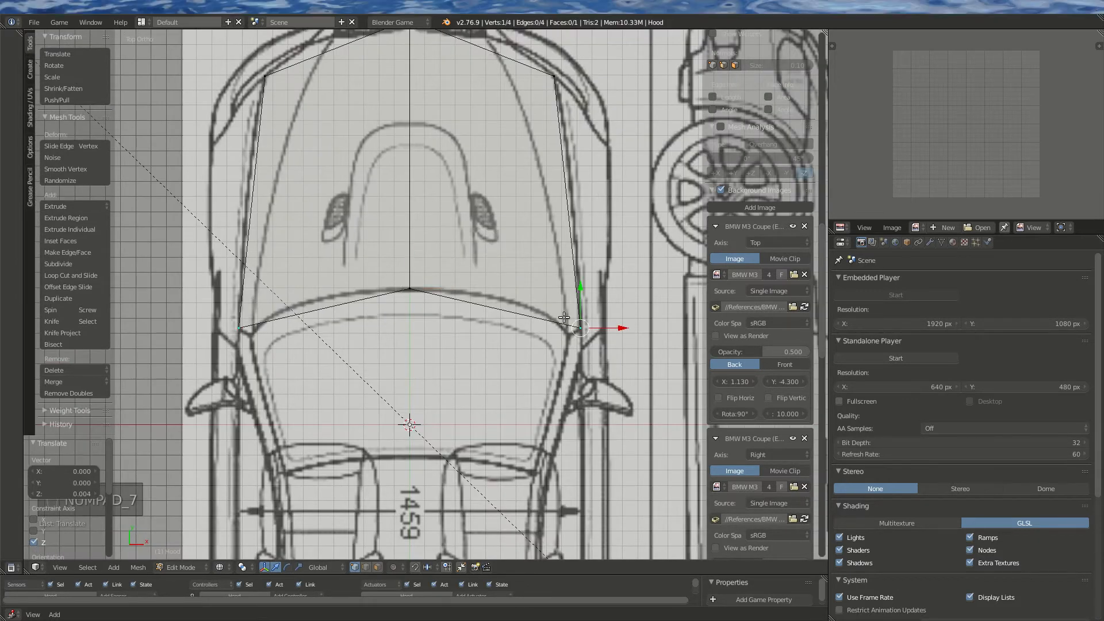
key(KP_3)
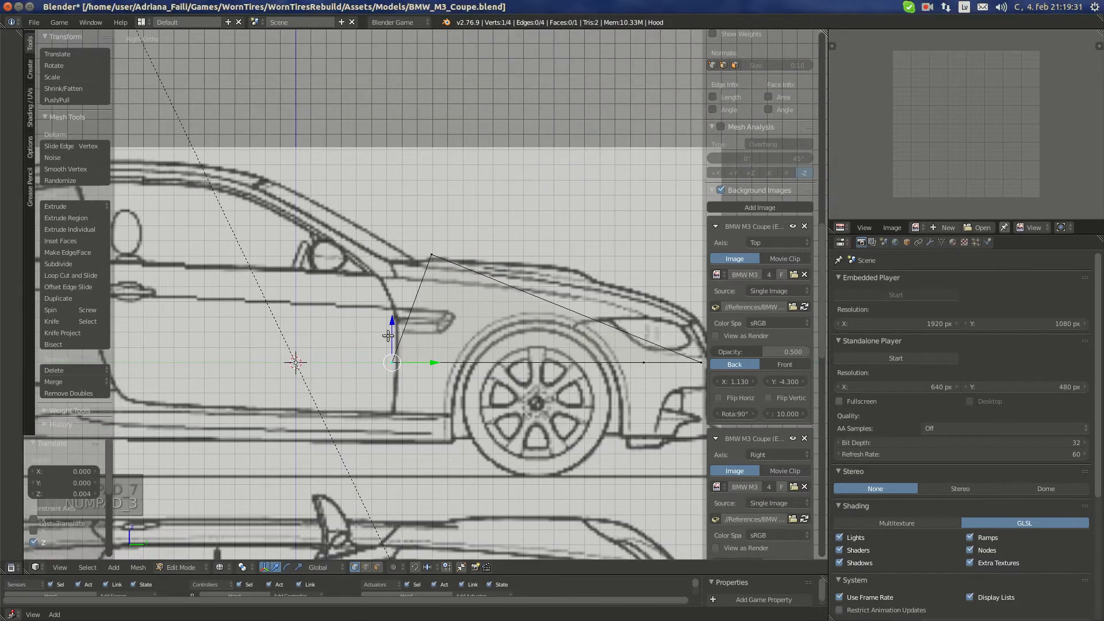
drag(389, 339, 390, 236)
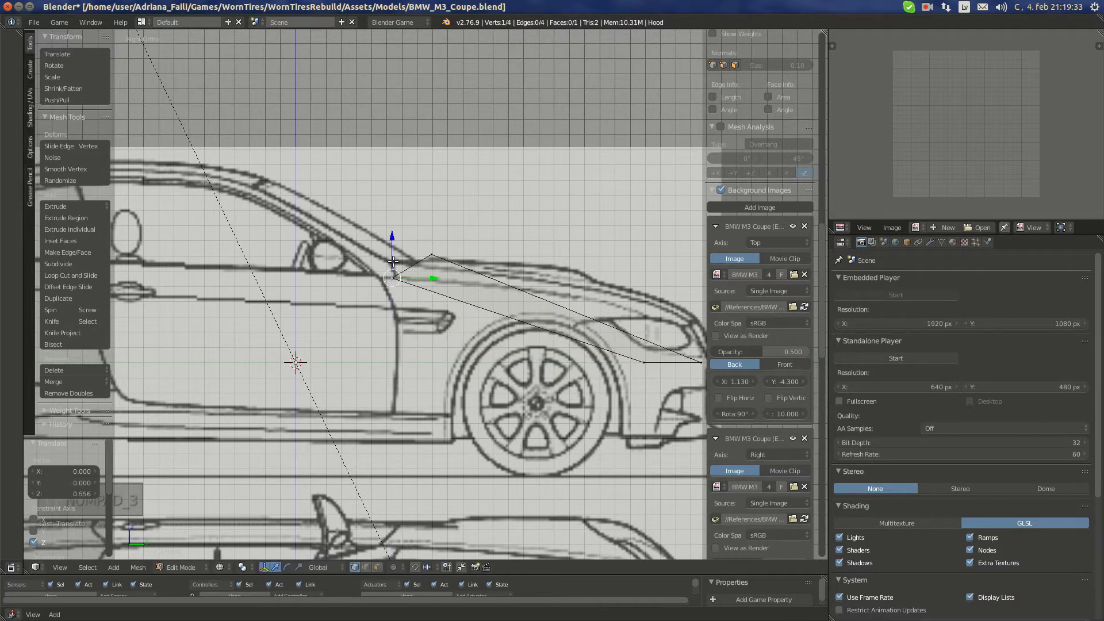
scroll(368, 280, up, 5)
scroll(451, 238, up, 1)
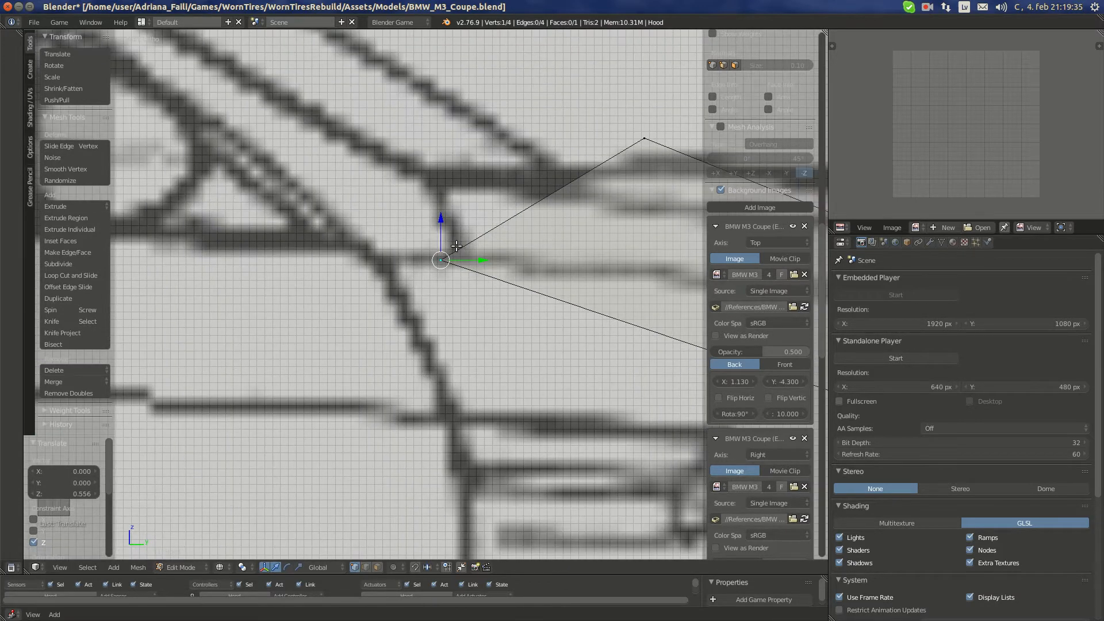
key(g)
click(477, 253)
Nudge the outer rear vertex about 0.007 units up in Z to match the hood corner in the front reference
key(ctrl+KP_1)
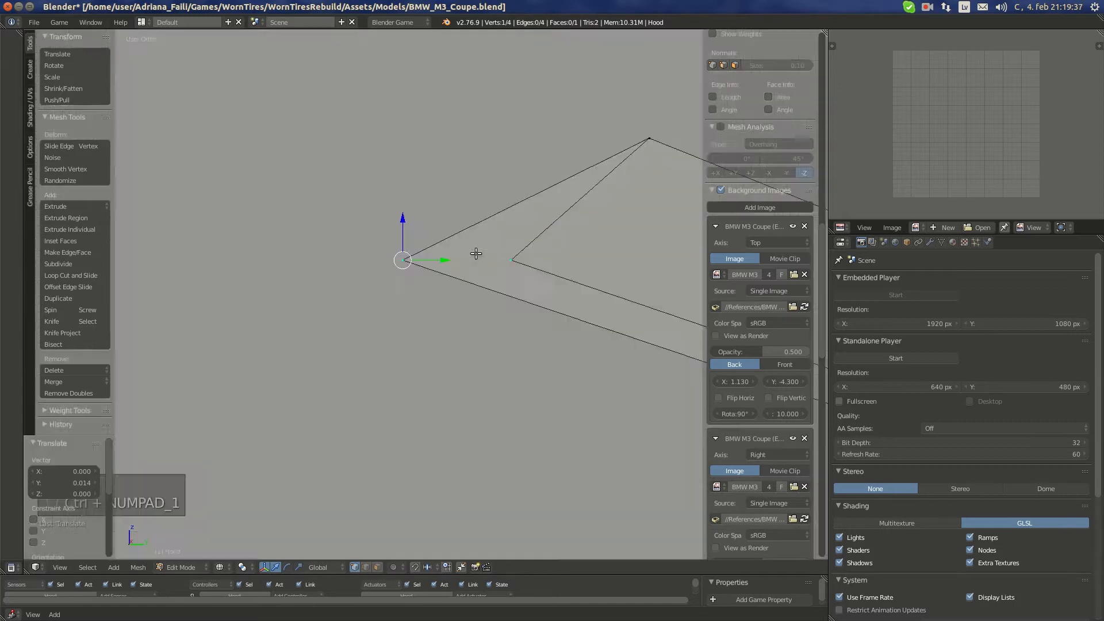
scroll(407, 254, down, 5)
shift+middle_drag(298, 235, 523, 233)
scroll(342, 269, up, 2)
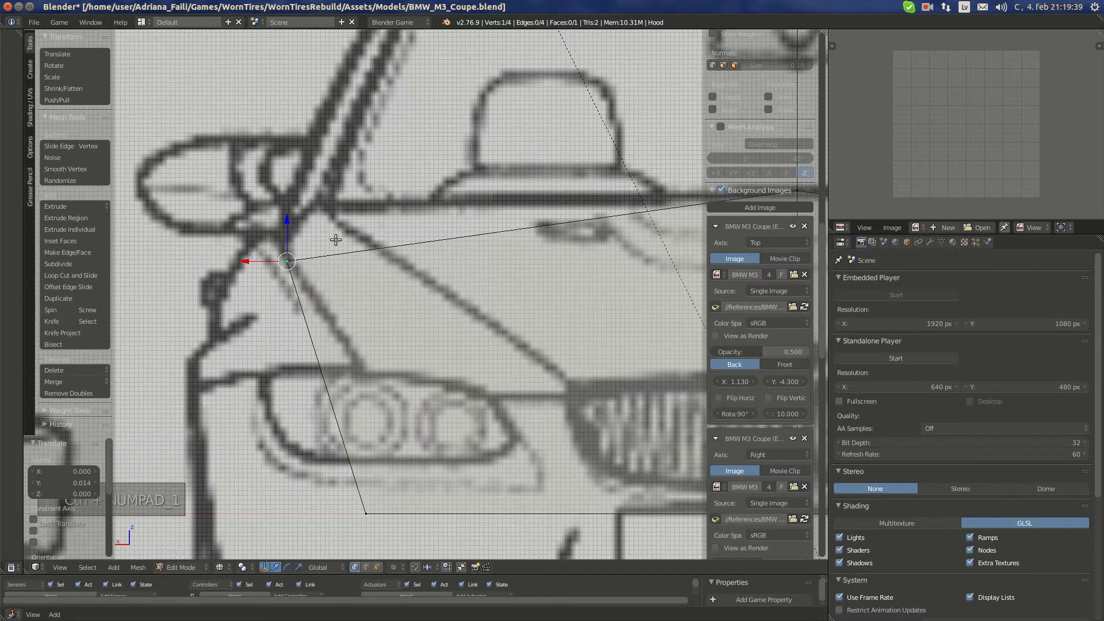
scroll(336, 240, up, 1)
drag(259, 234, 259, 230)
scroll(287, 224, down, 1)
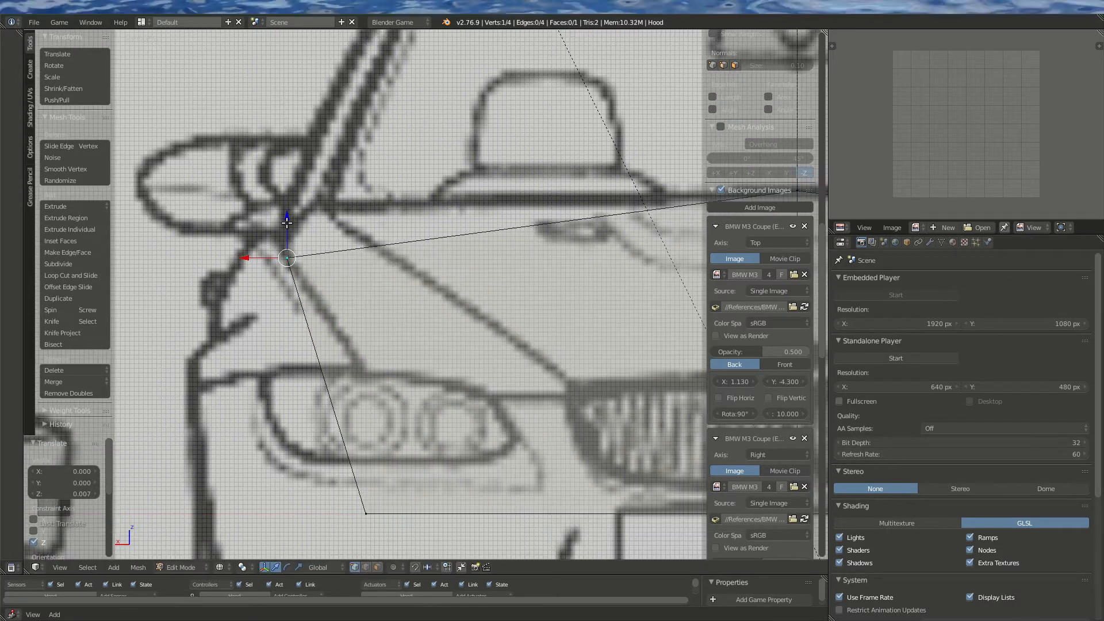
Shift the outer rear vertex about 0.003 units in X and -0.005 units in Y onto the hood corner in the top reference
key(KP_7)
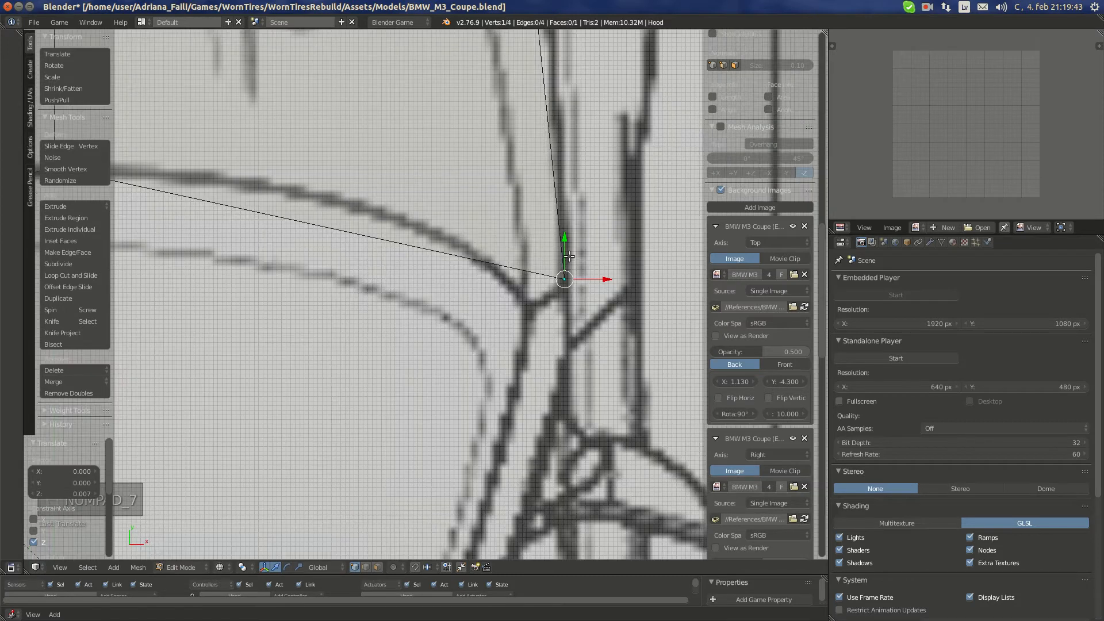
key(g)
click(588, 282)
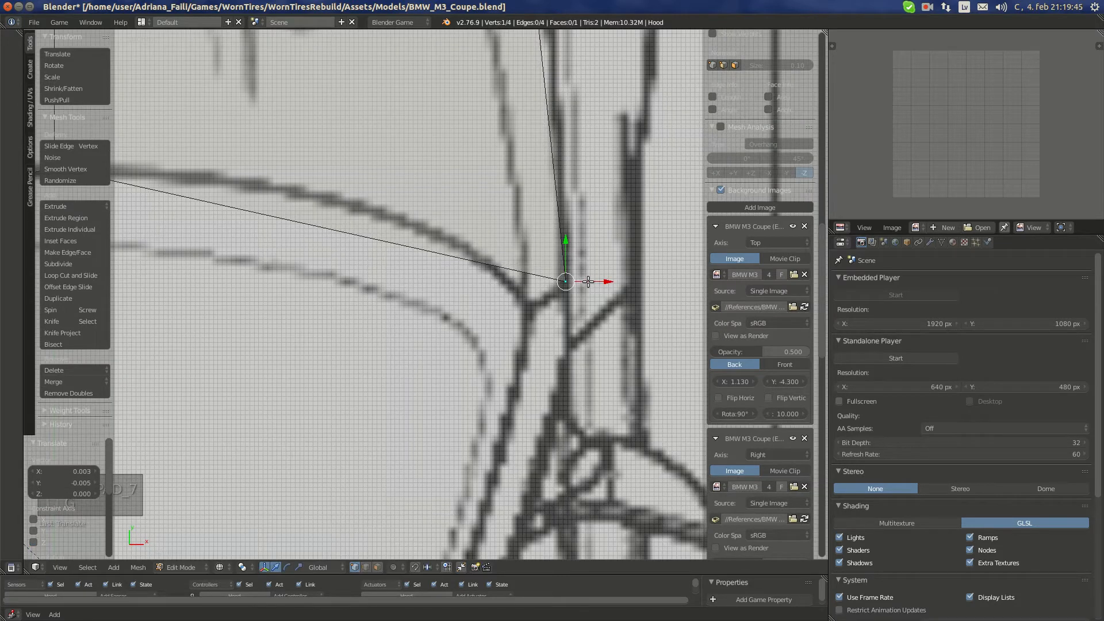
Raise the outer rear vertex about 0.01 units in Z against the front reference and lower it about 0.005 units against the side reference
key(ctrl+KP_1)
drag(287, 231, 288, 227)
key(KP_3)
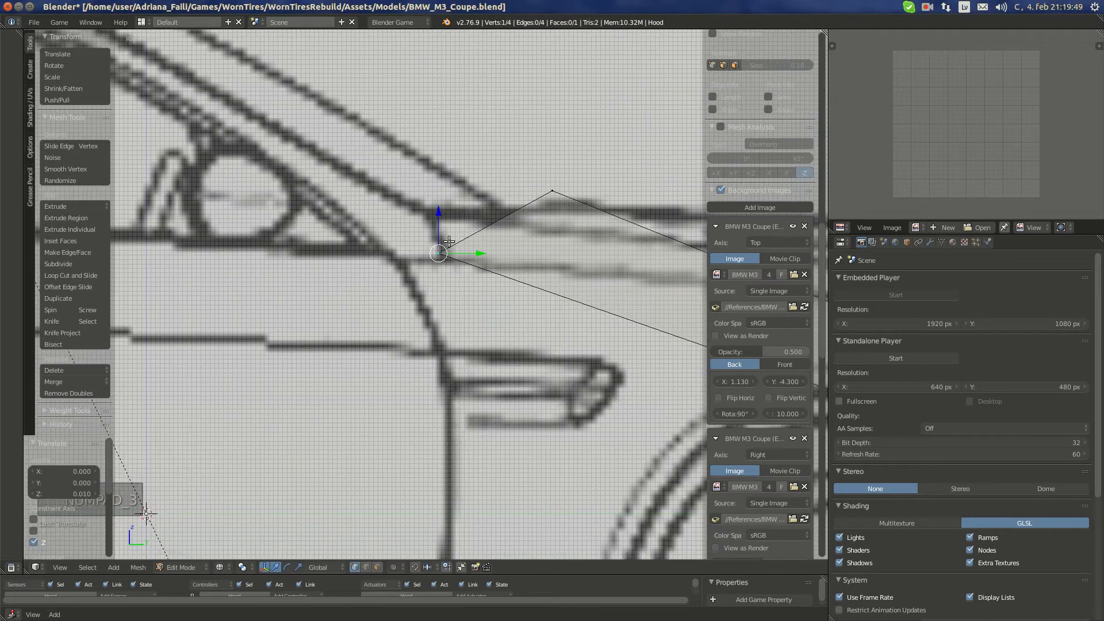
drag(438, 236, 438, 240)
Check whether the ground line below the car aligns between the side, front and rear reference images
scroll(421, 267, down, 5)
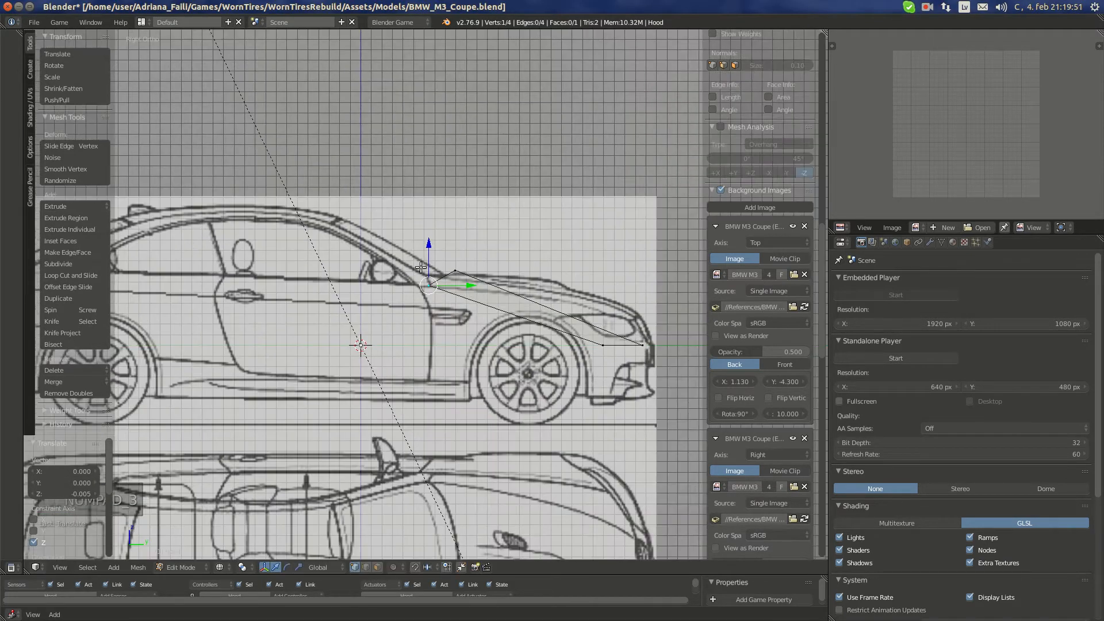
scroll(408, 324, down, 3)
scroll(546, 308, up, 3)
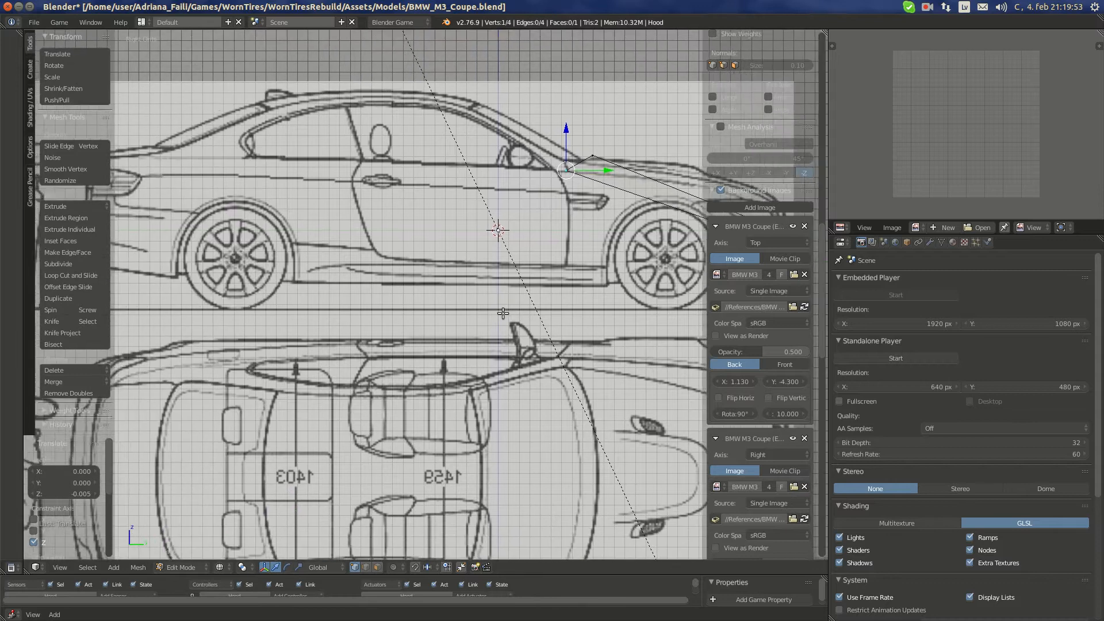
shift+middle_drag(547, 307, 373, 372)
scroll(372, 372, up, 3)
scroll(393, 363, up, 4)
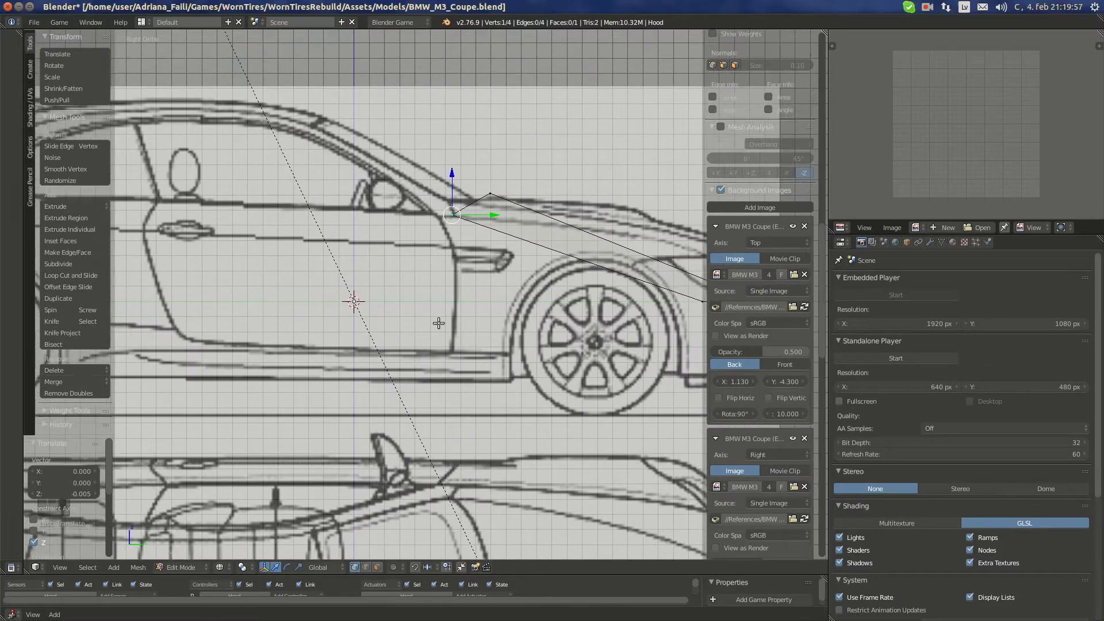
scroll(340, 349, down, 6)
scroll(567, 358, up, 8)
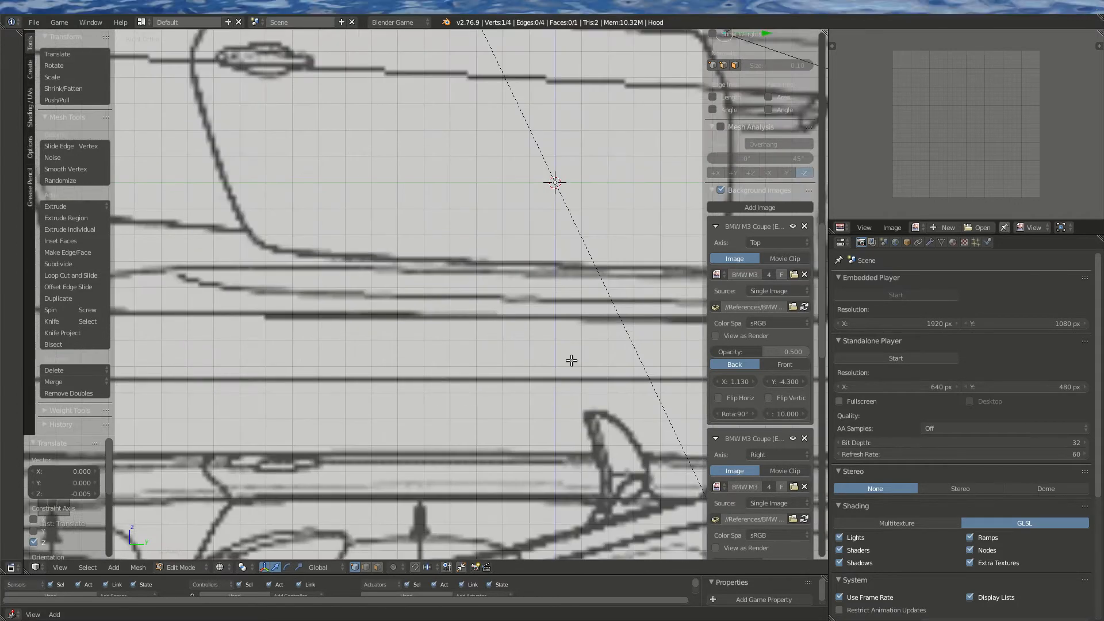
scroll(410, 348, up, 3)
shift+middle_drag(572, 360, 430, 269)
scroll(433, 291, up, 5)
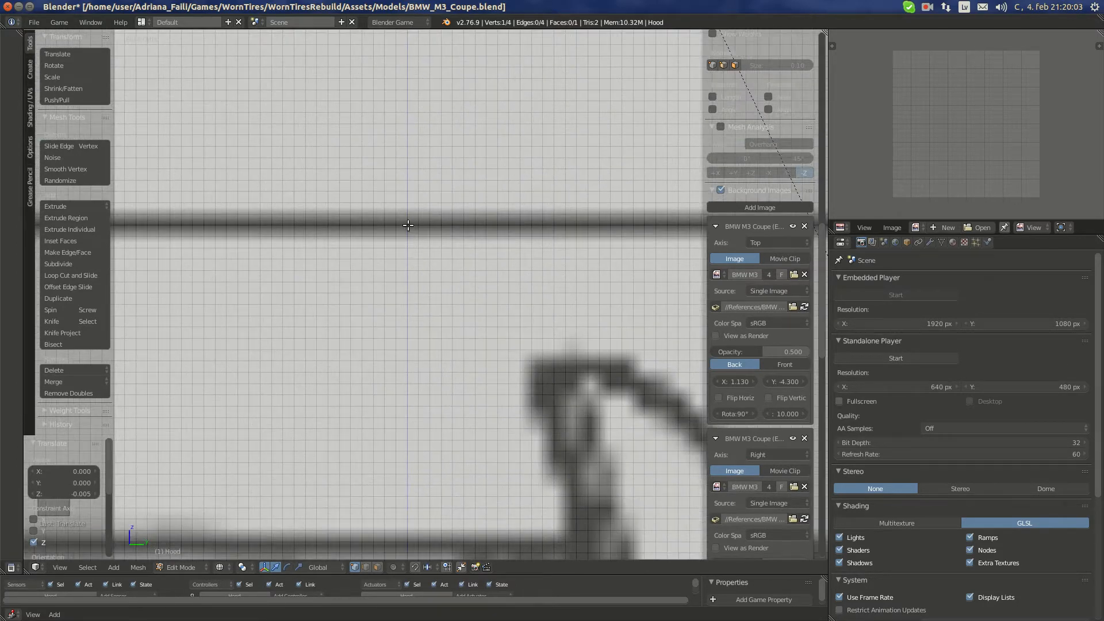
key(KP_1)
key(KP_3)
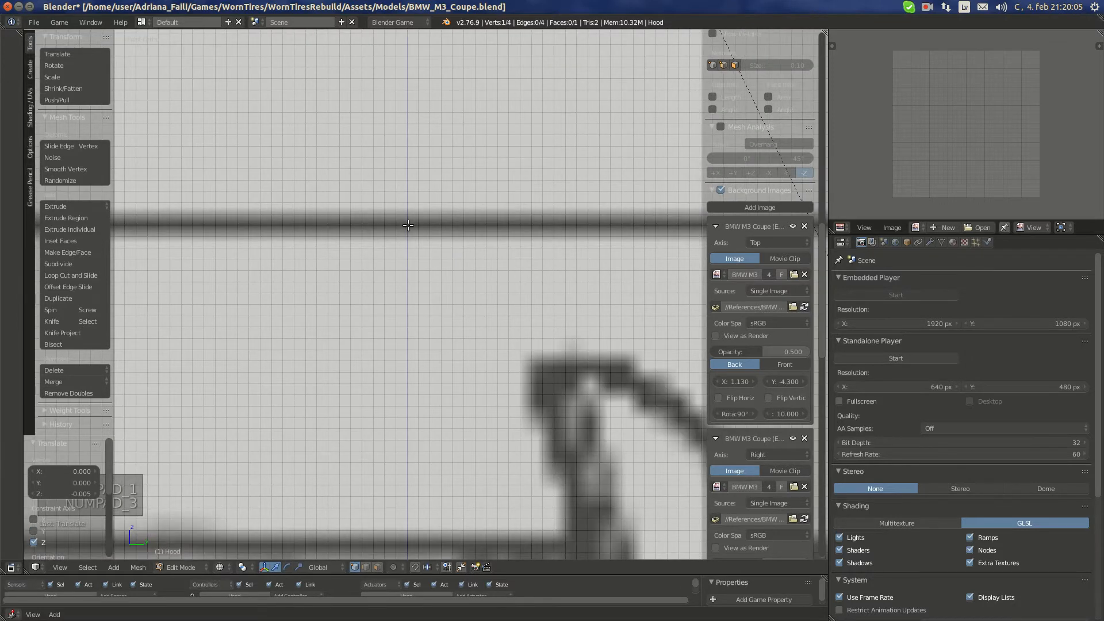
key(ctrl+KP_1)
key(KP_1)
key(KP_3)
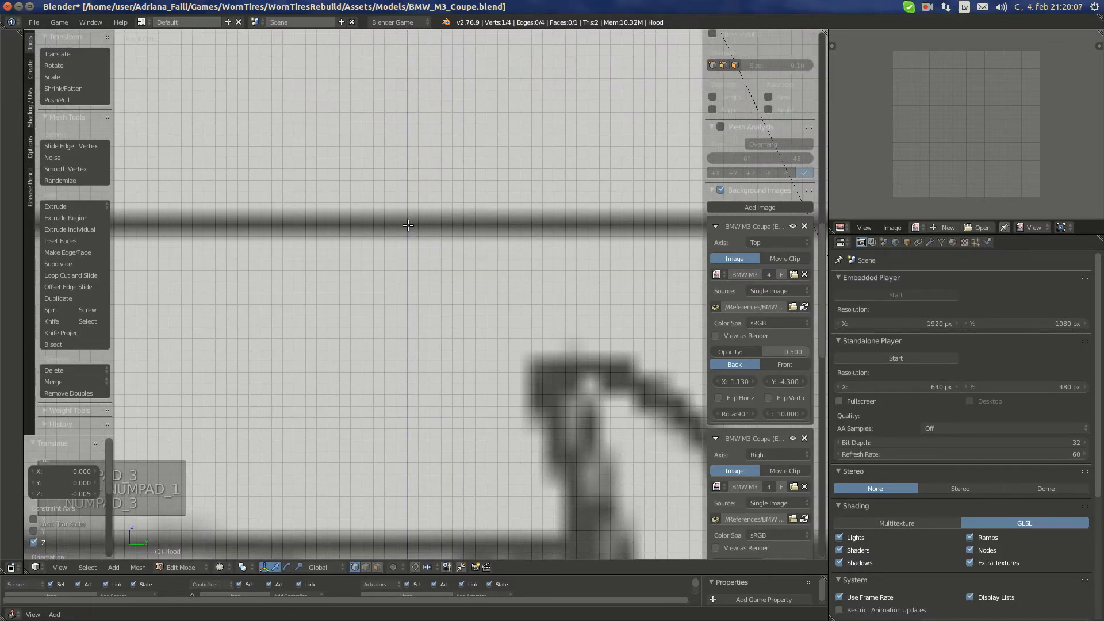
Raise the front centreline vertex about 0.28 units in Z to the hood's front edge in the side reference
scroll(471, 215, down, 6)
scroll(527, 165, up, 8)
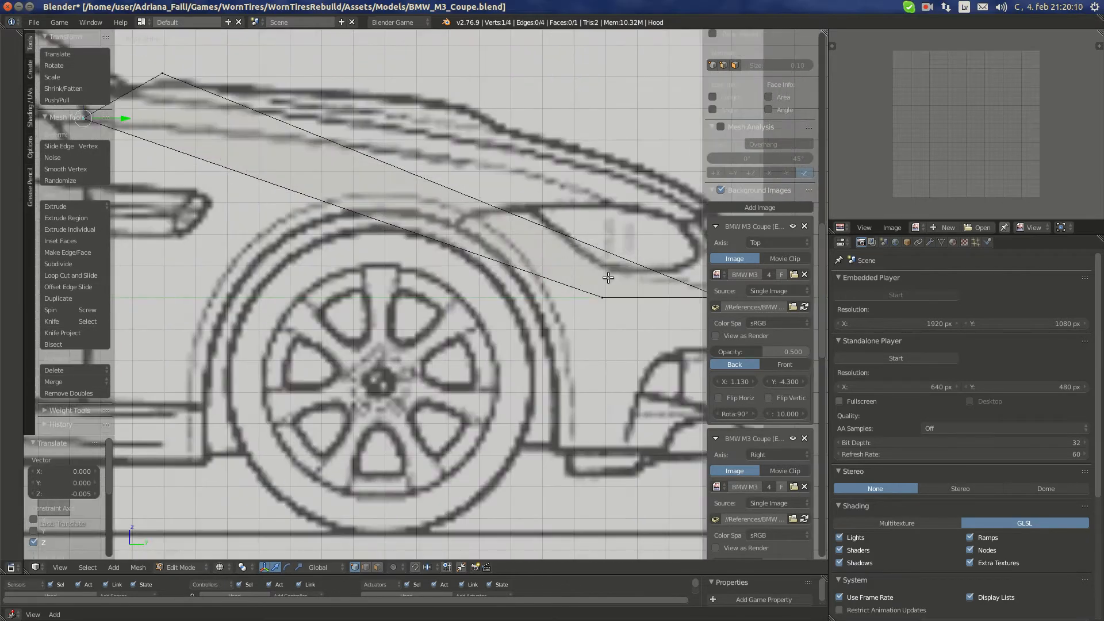
shift+middle_drag(609, 278, 413, 299)
right_click(526, 316)
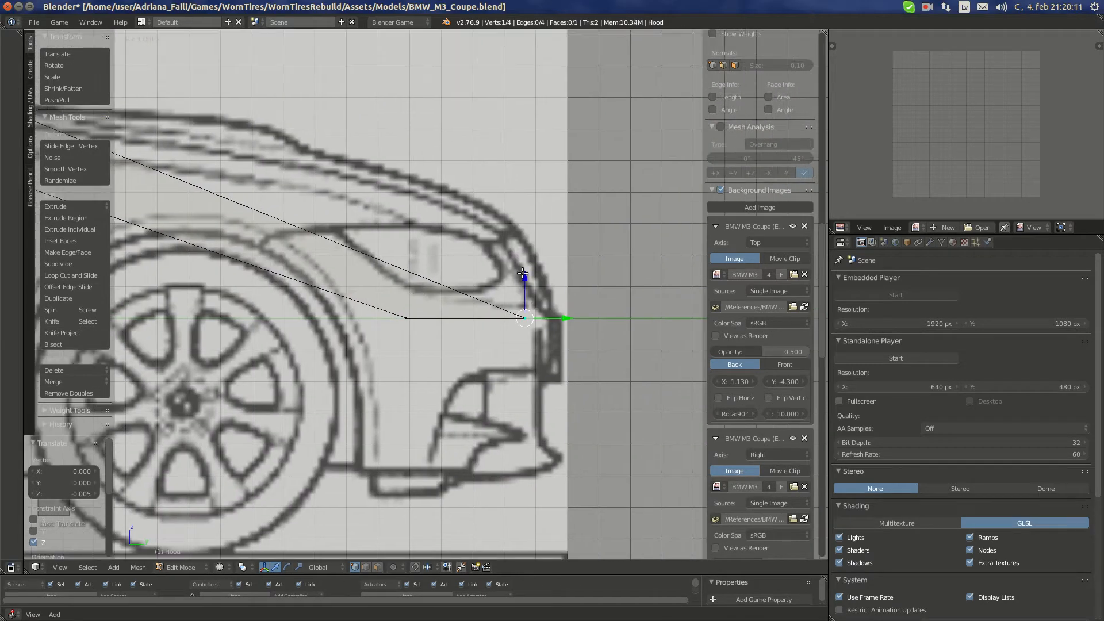
drag(525, 292, 507, 215)
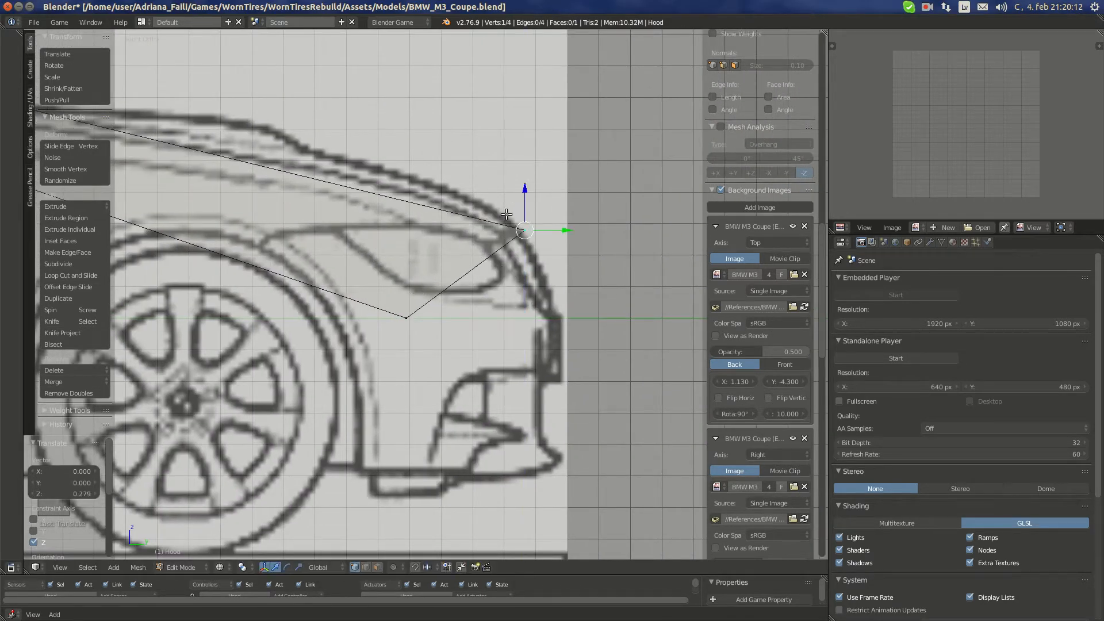
Raise the outer front vertex about 0.3 units in Z and refine it by about 0.012 units against the hood edge above the headlight
right_click(409, 316)
drag(410, 286, 412, 196)
key(ctrl+KP_1)
scroll(394, 203, up, 2)
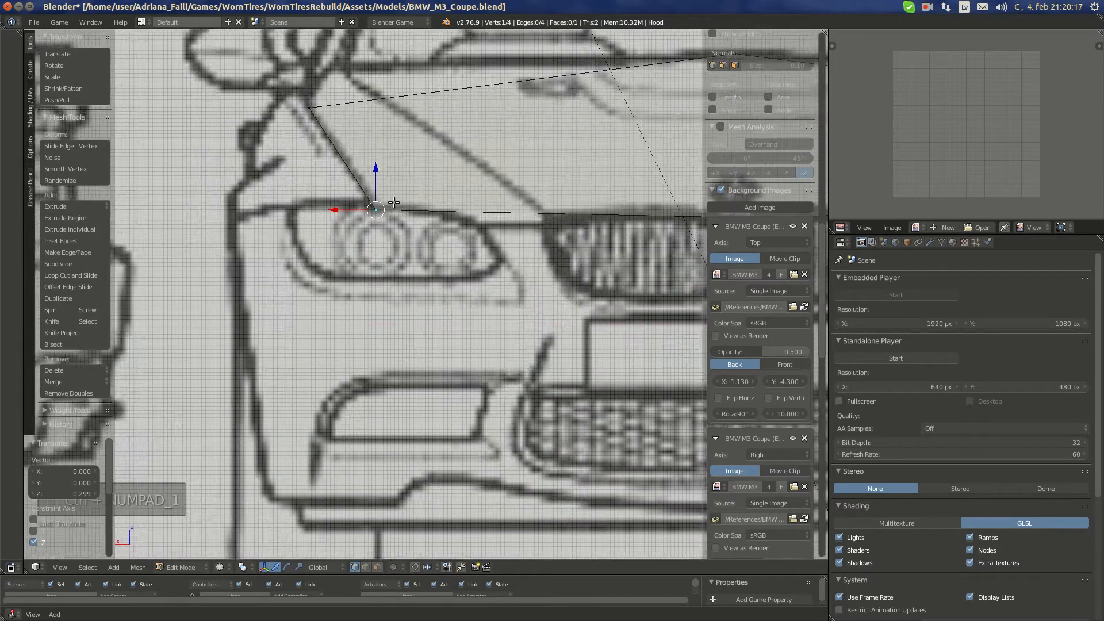
scroll(394, 203, up, 2)
drag(356, 154, 356, 147)
scroll(416, 131, down, 2)
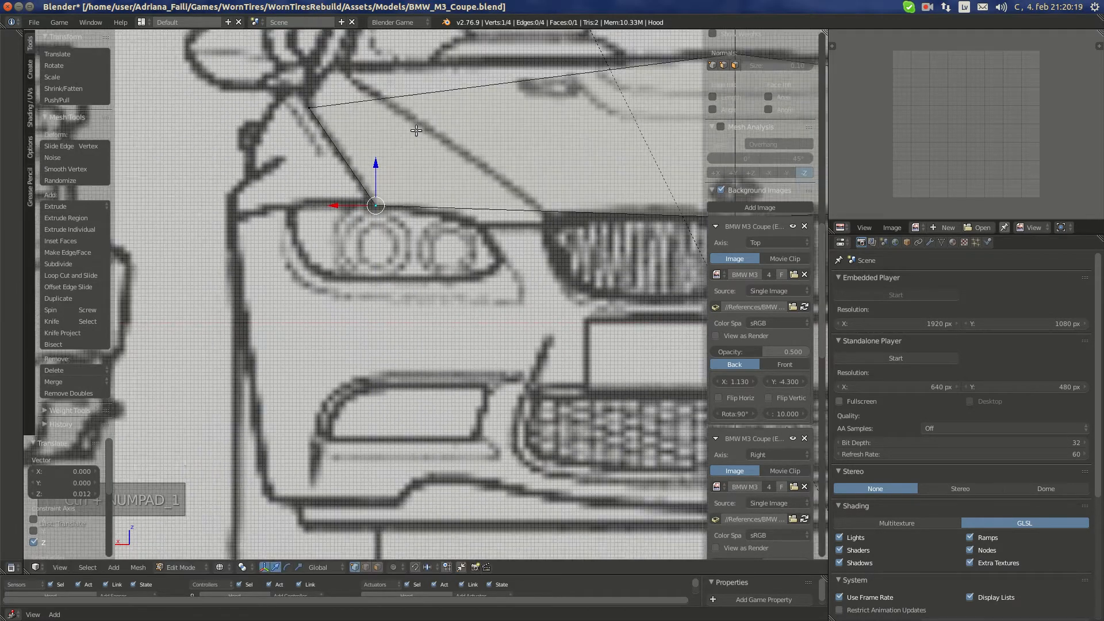
Compare the front centreline vertex with the front, side and top references and move it about -0.001 units in Y
shift+middle_drag(388, 156, 299, 189)
shift+middle_drag(414, 173, 260, 177)
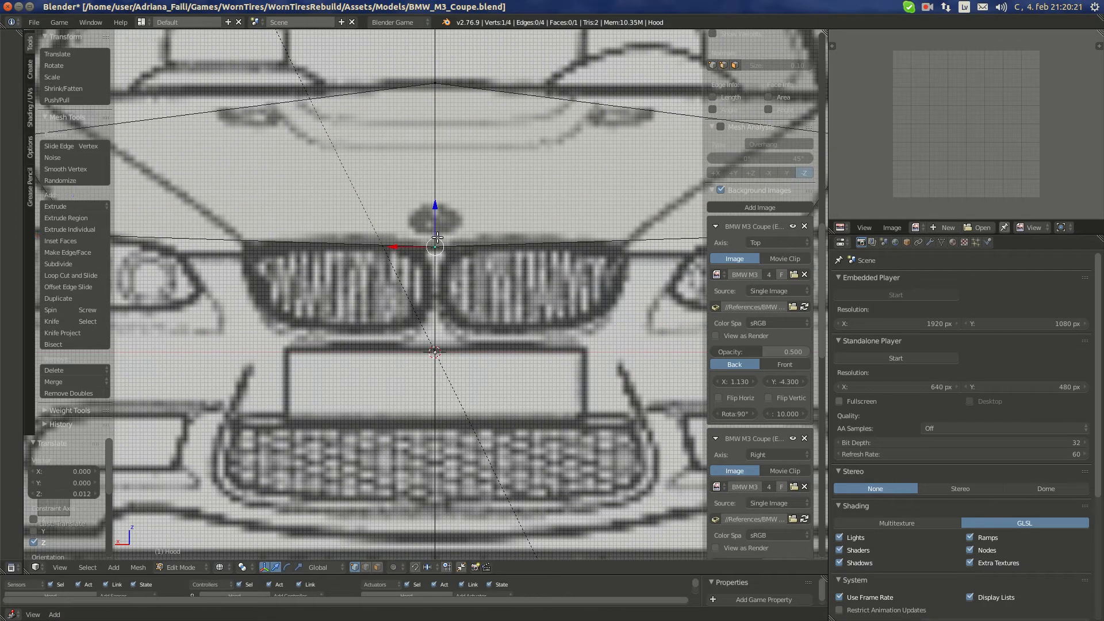
scroll(435, 224, up, 5)
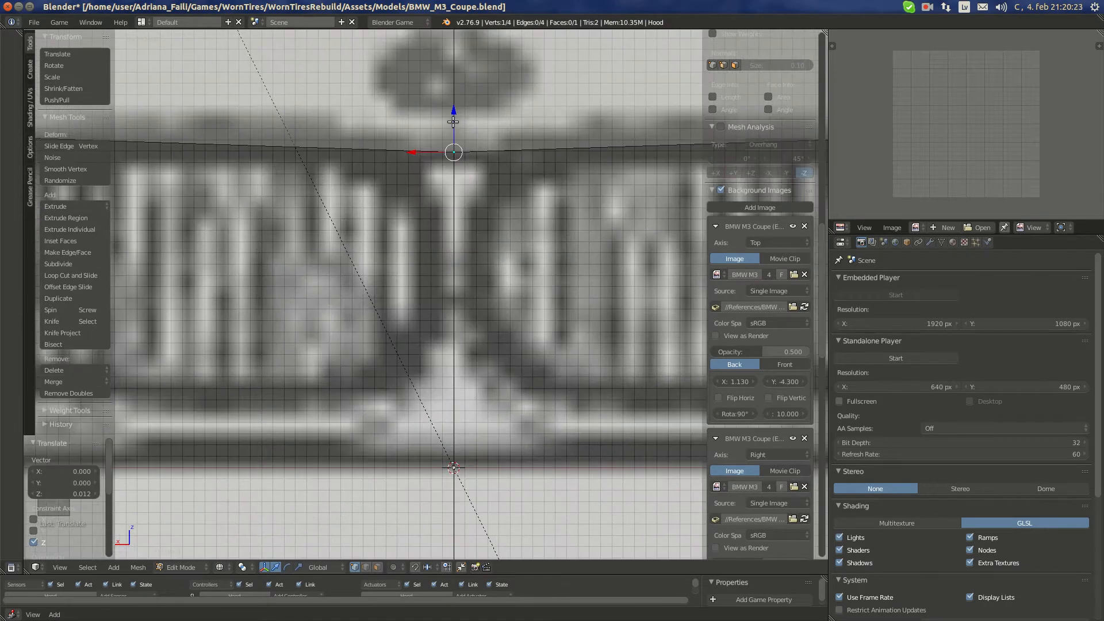
scroll(453, 122, down, 4)
key(KP_3)
scroll(530, 140, down, 2)
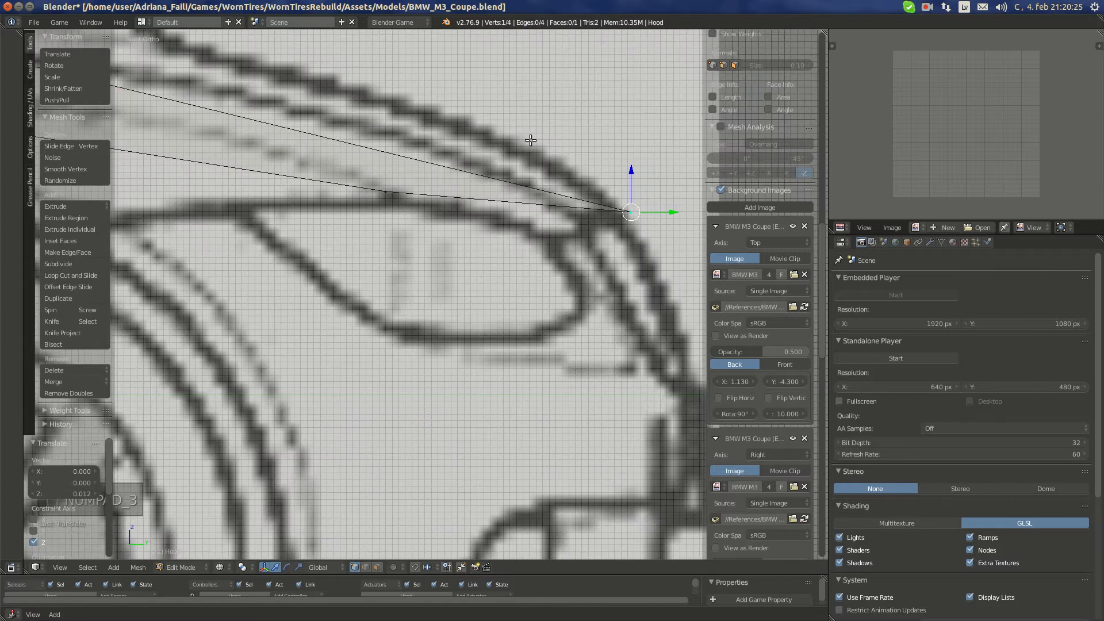
key(KP_7)
shift+middle_drag(464, 74, 489, 185)
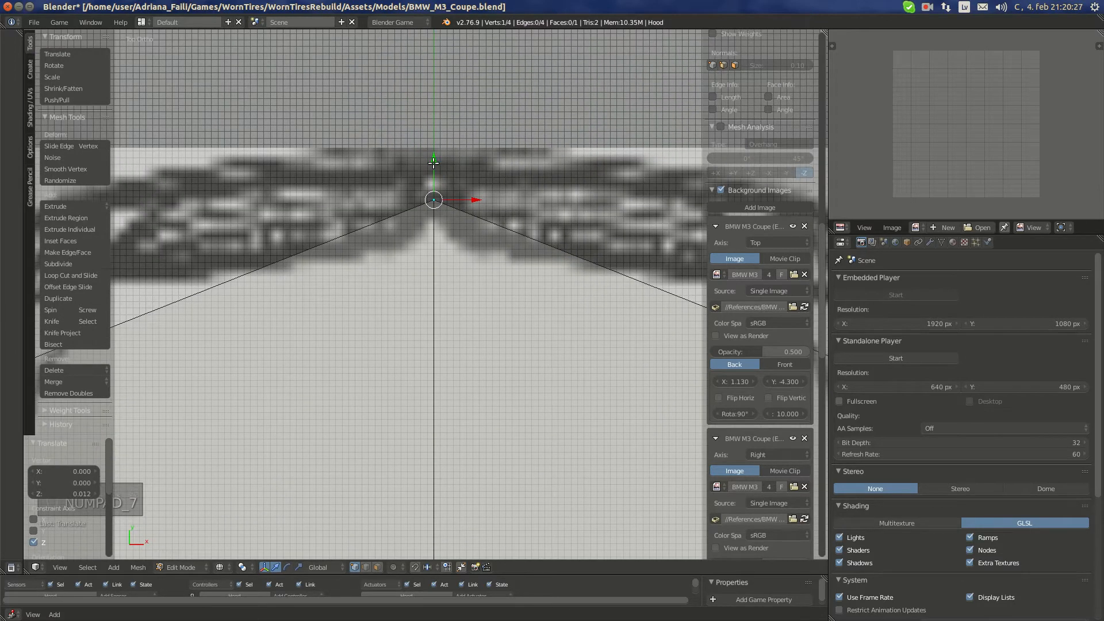
drag(434, 162, 425, 166)
Move the outer front vertex above the headlight about 0.006 units in X and -0.002 units in Z against the front reference
key(ctrl+KP_1)
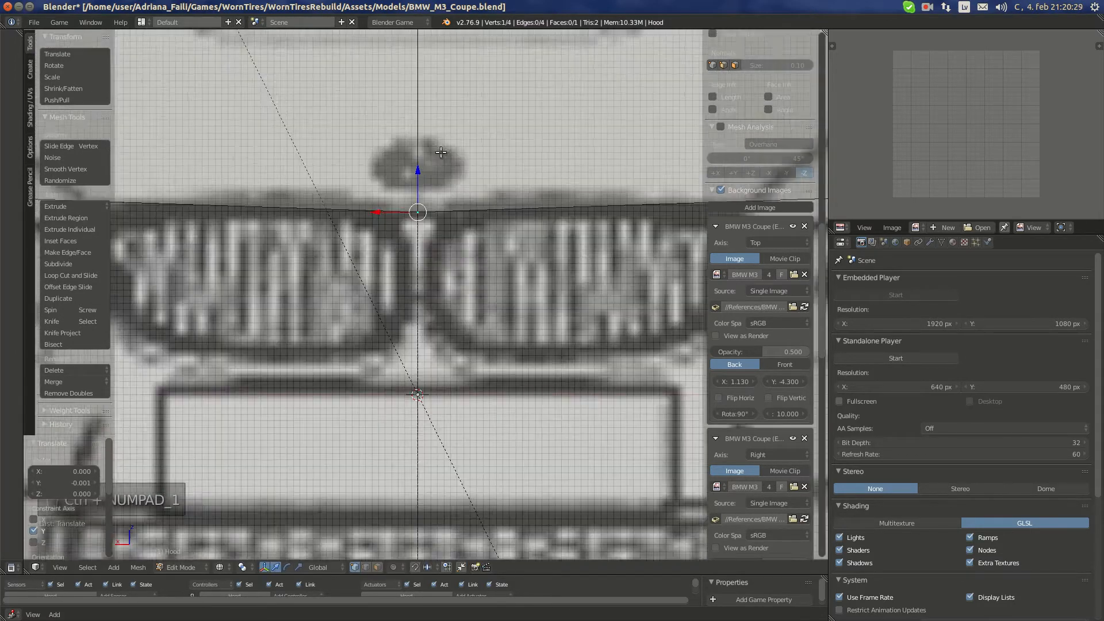
scroll(425, 173, down, 5)
scroll(232, 239, up, 8)
shift+middle_drag(232, 239, 384, 295)
scroll(384, 295, up, 3)
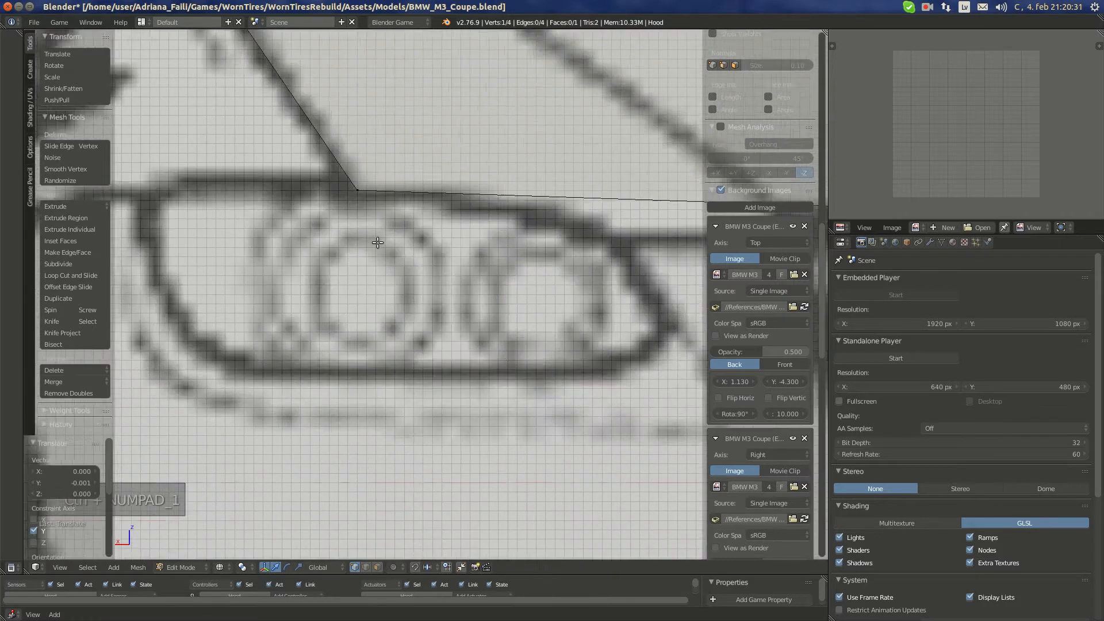
right_click(344, 169)
key(g)
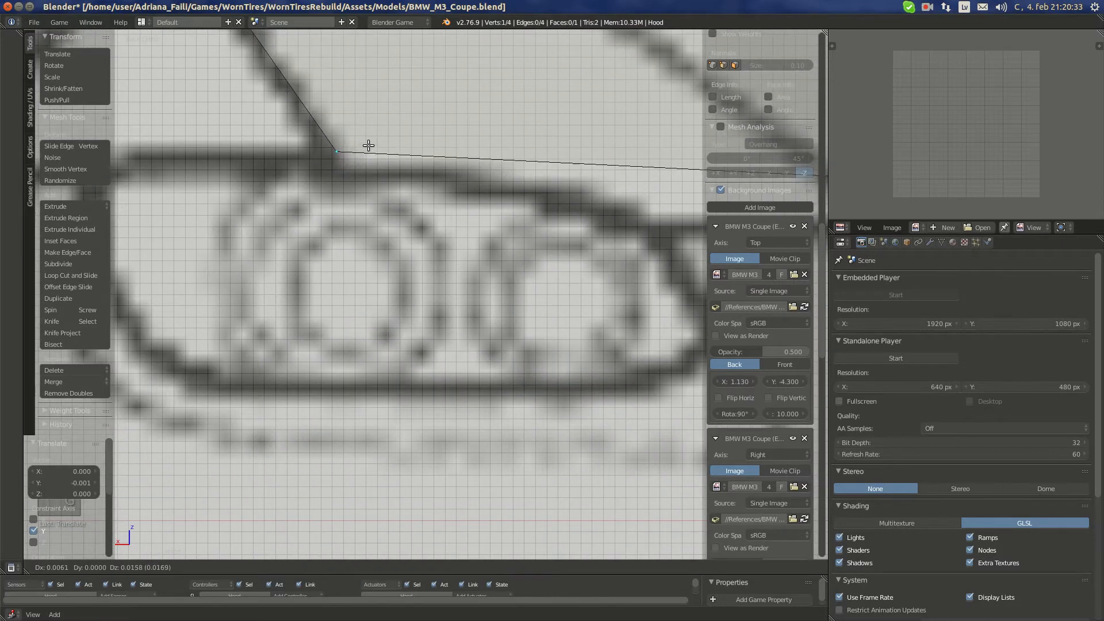
click(369, 170)
key(KP_3)
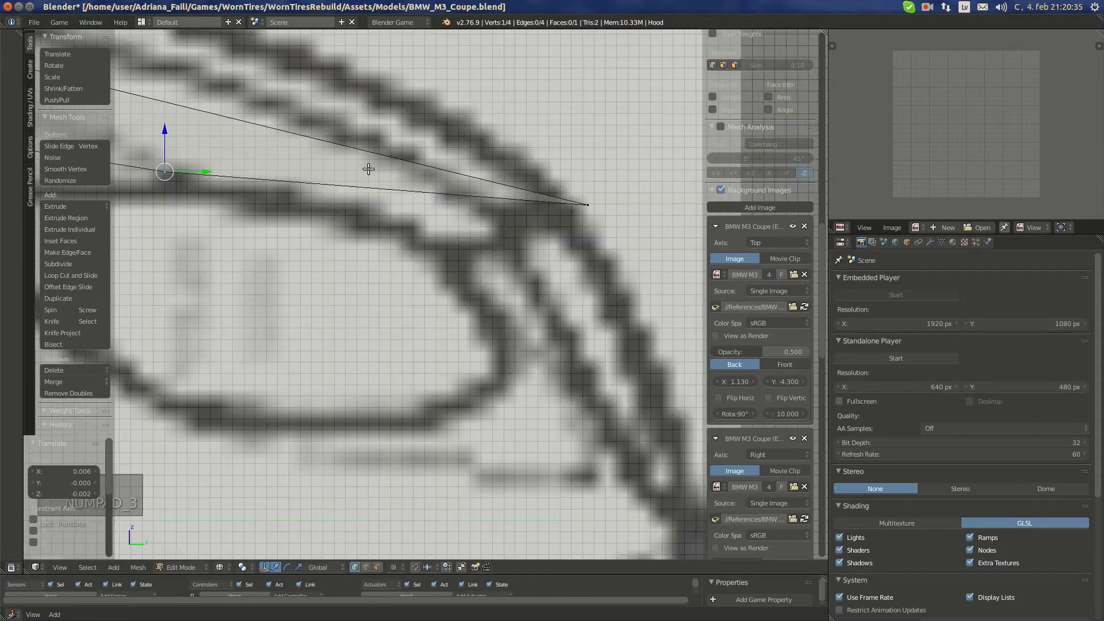
Lower the outer front vertex about 0.001 units in Z against the side reference and shift it about -0.010 units in X against the top reference
scroll(448, 150, down, 3)
scroll(379, 110, up, 4)
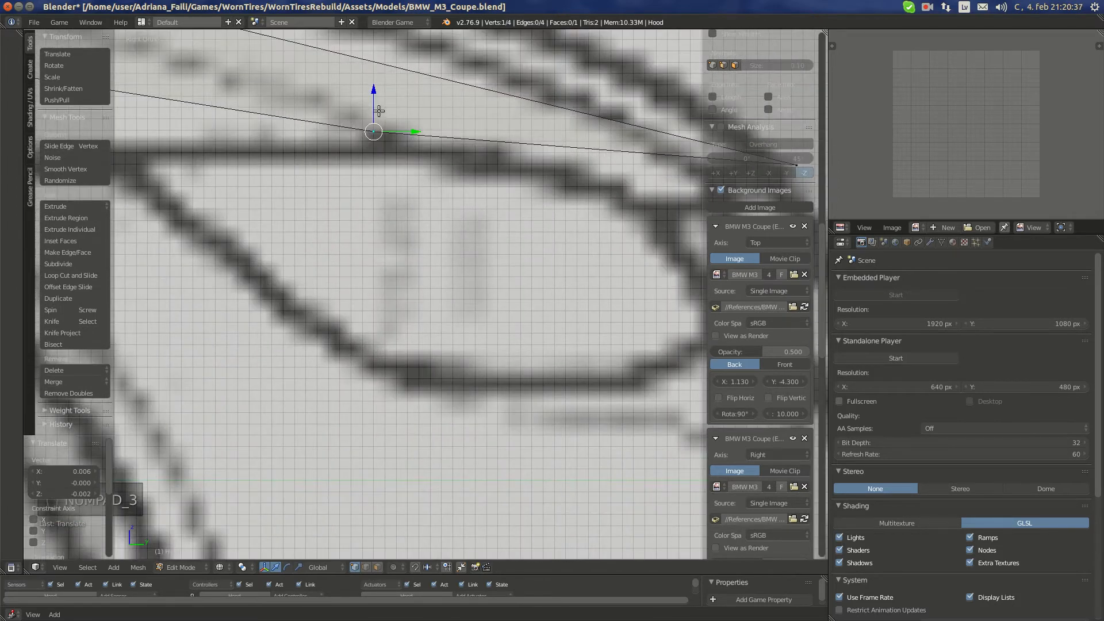
key(KP_7)
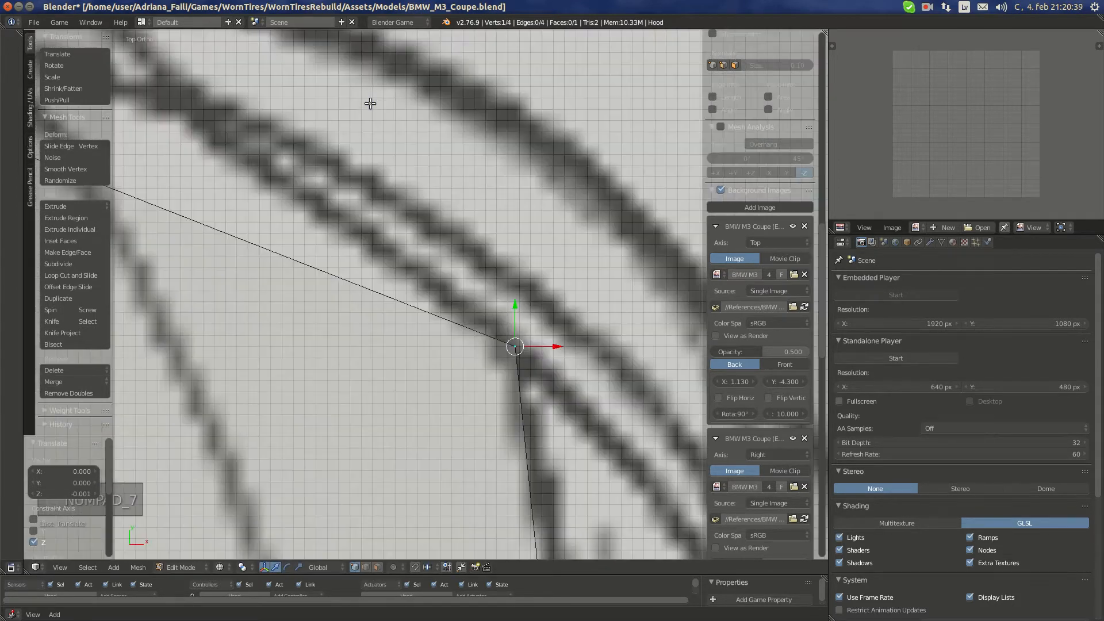
drag(537, 344, 526, 341)
key(KP_3)
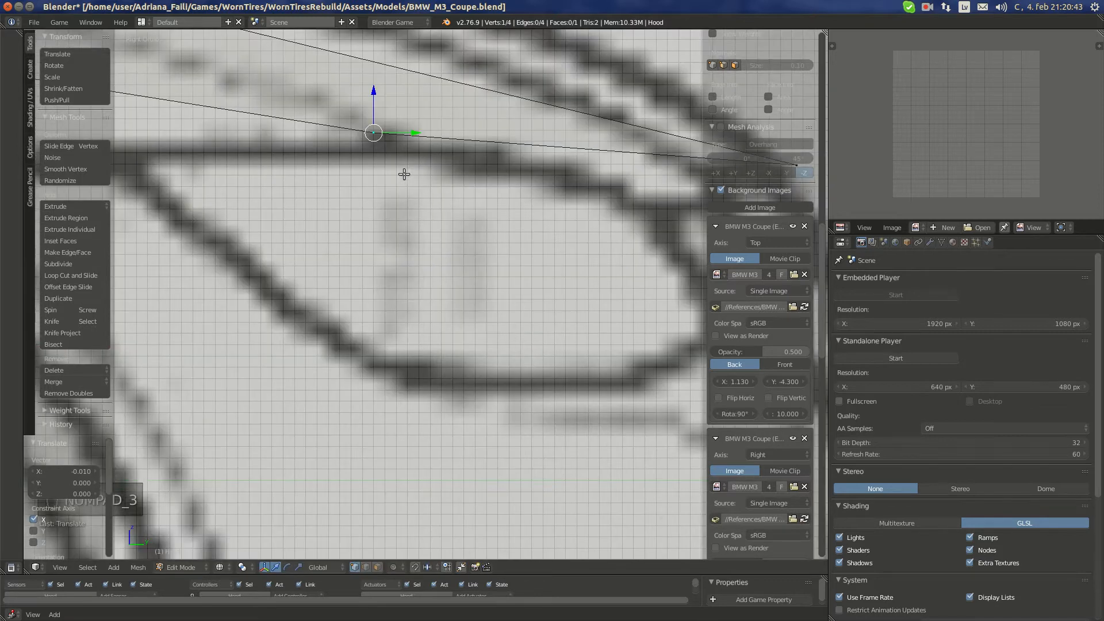
Lower the outer front vertex about 0.004 units in Z to the hood edge above the headlight in the front reference
key(KP_7)
key(ctrl+KP_1)
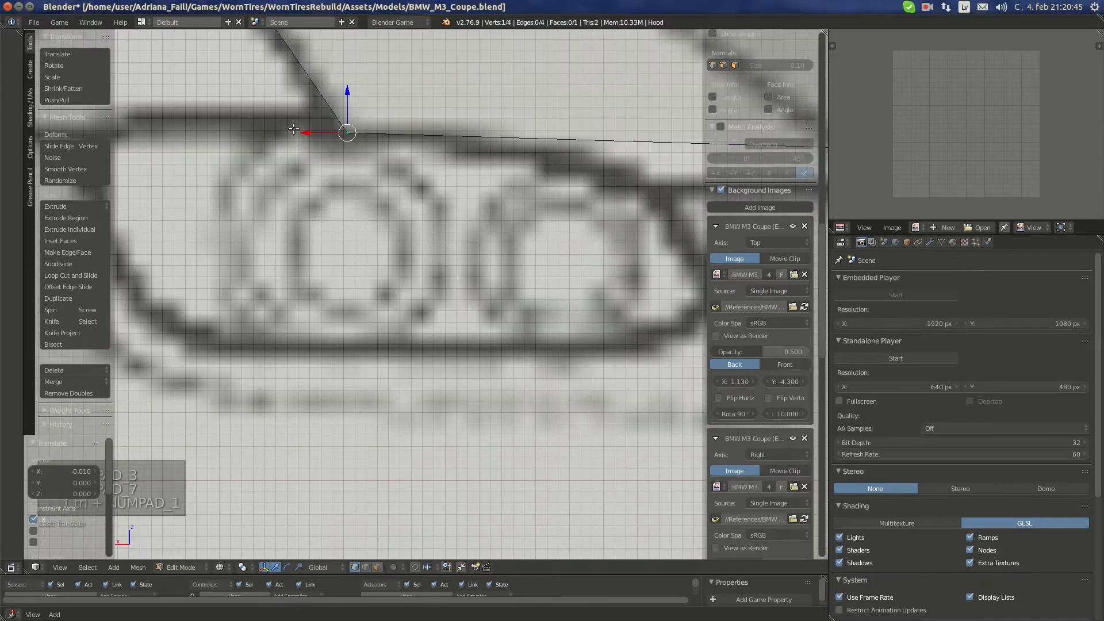
scroll(353, 104, down, 4)
drag(389, 187, 391, 184)
drag(391, 184, 391, 185)
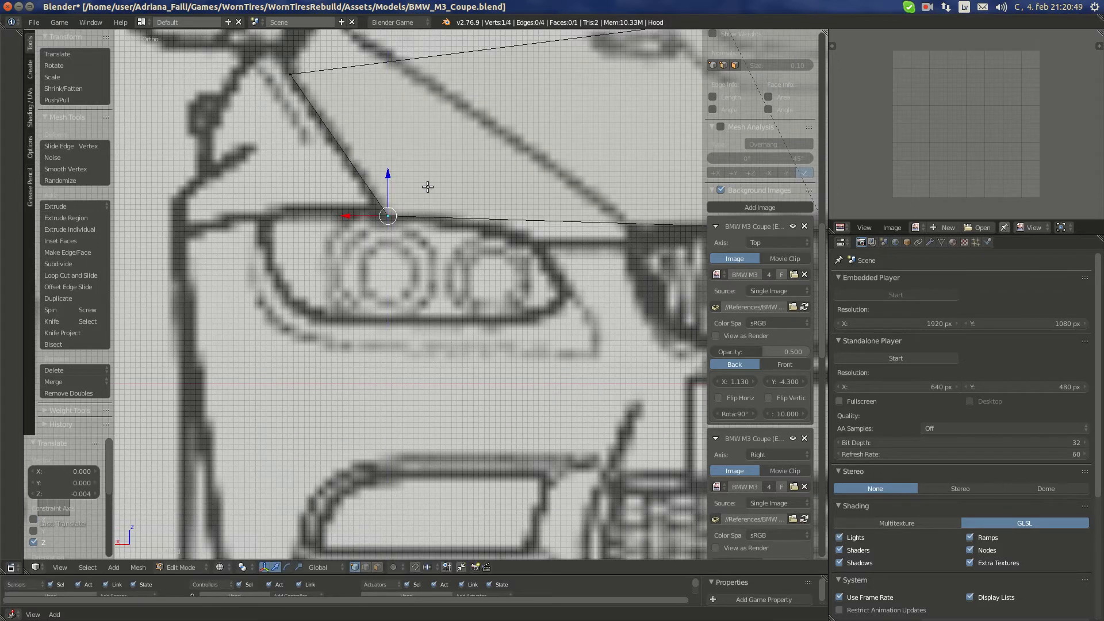
Add one lengthwise loop cut to the hood in the top view and slide it close beside the centreline
scroll(427, 185, down, 5)
shift+middle_drag(503, 222, 494, 213)
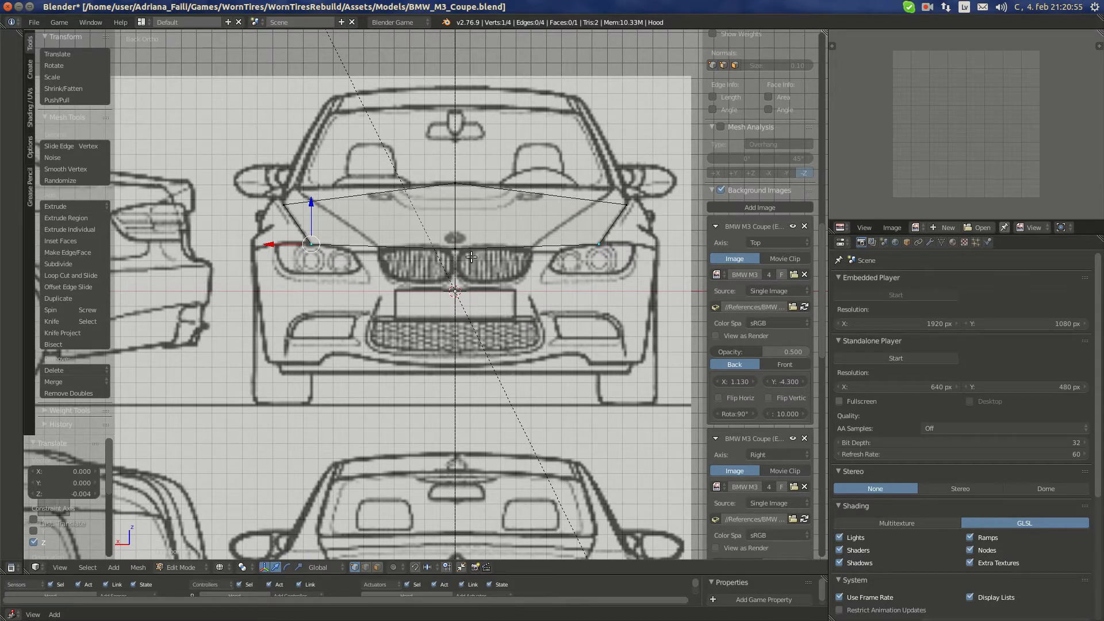
key(KP_7)
shift+middle_drag(511, 425, 486, 287)
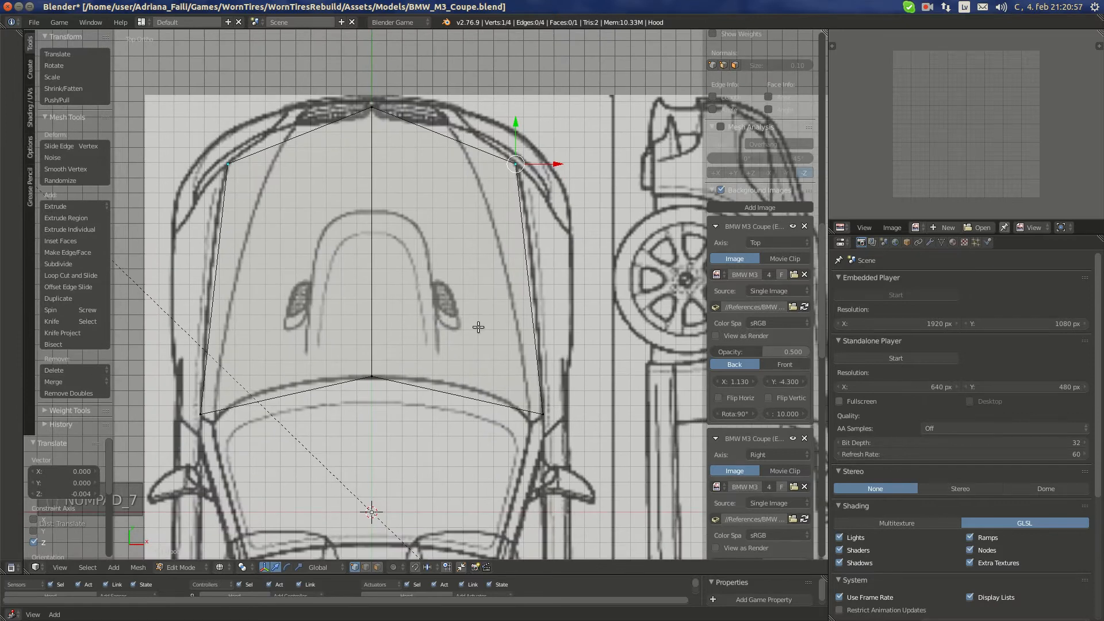
key(a)
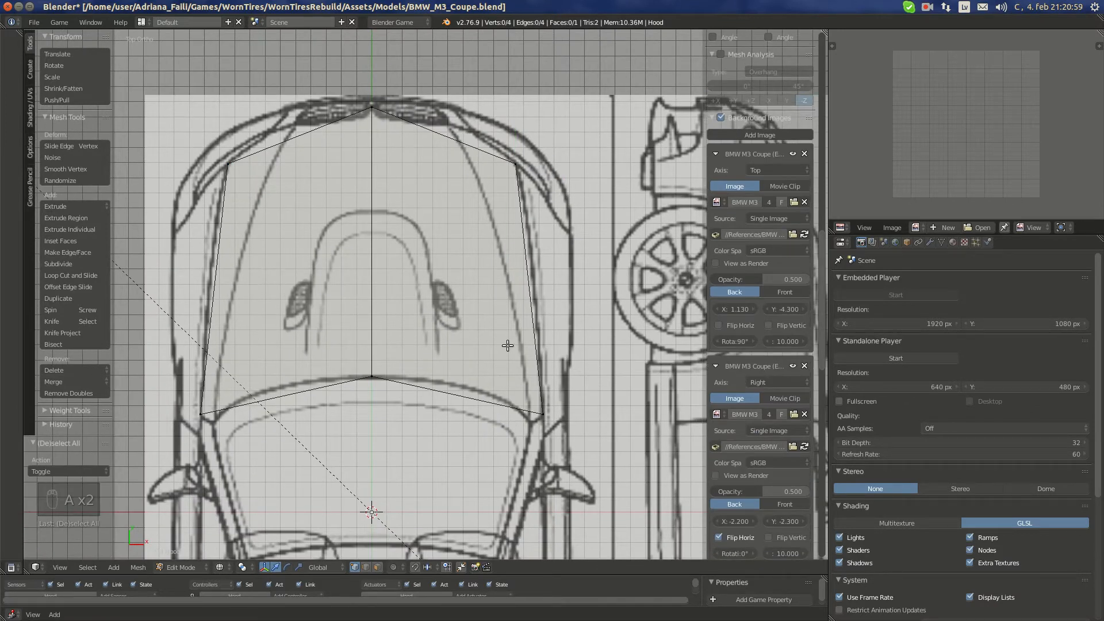
key(ctrl+r)
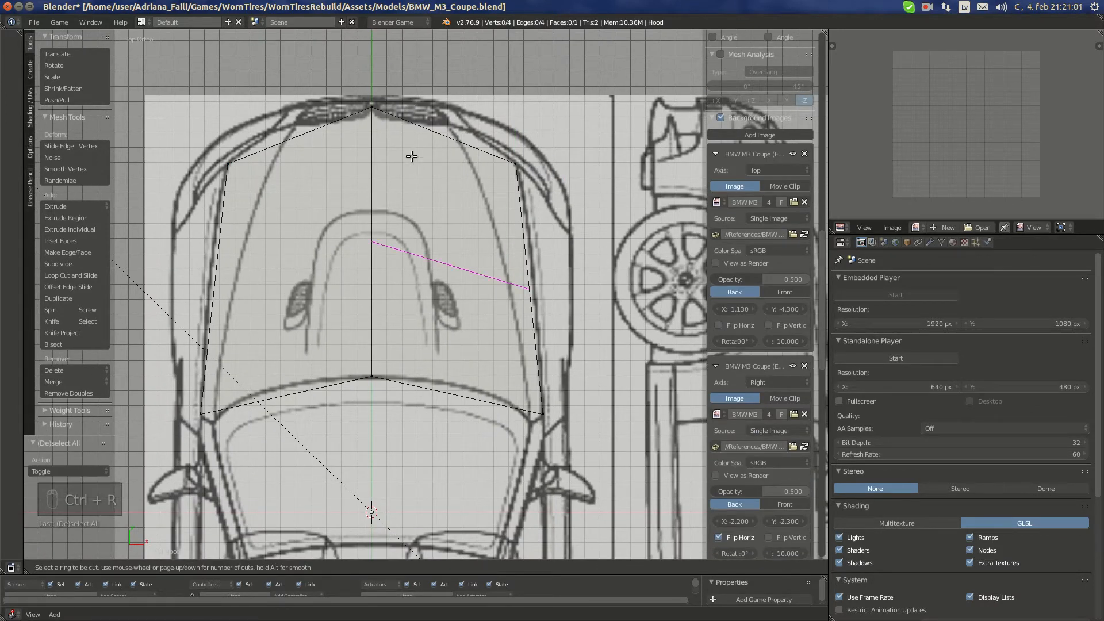
click(418, 113)
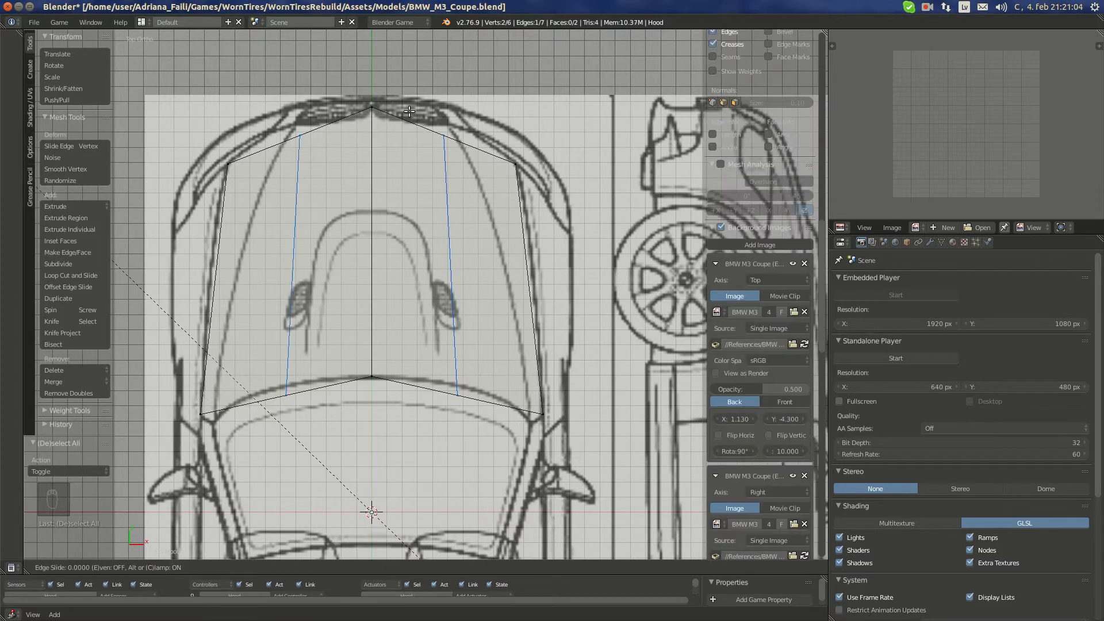
click(349, 96)
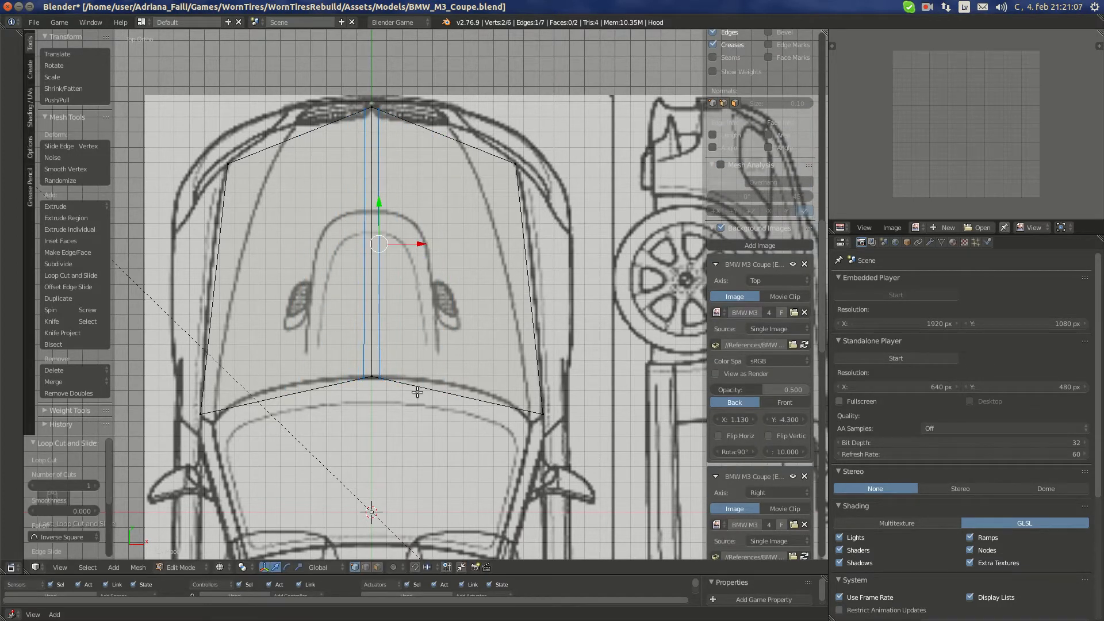
Move the new loop's rear vertex about 0.003 units in X and 0.011 units in Y onto the hood's rear edge
scroll(381, 397, up, 7)
right_click(382, 378)
key(g)
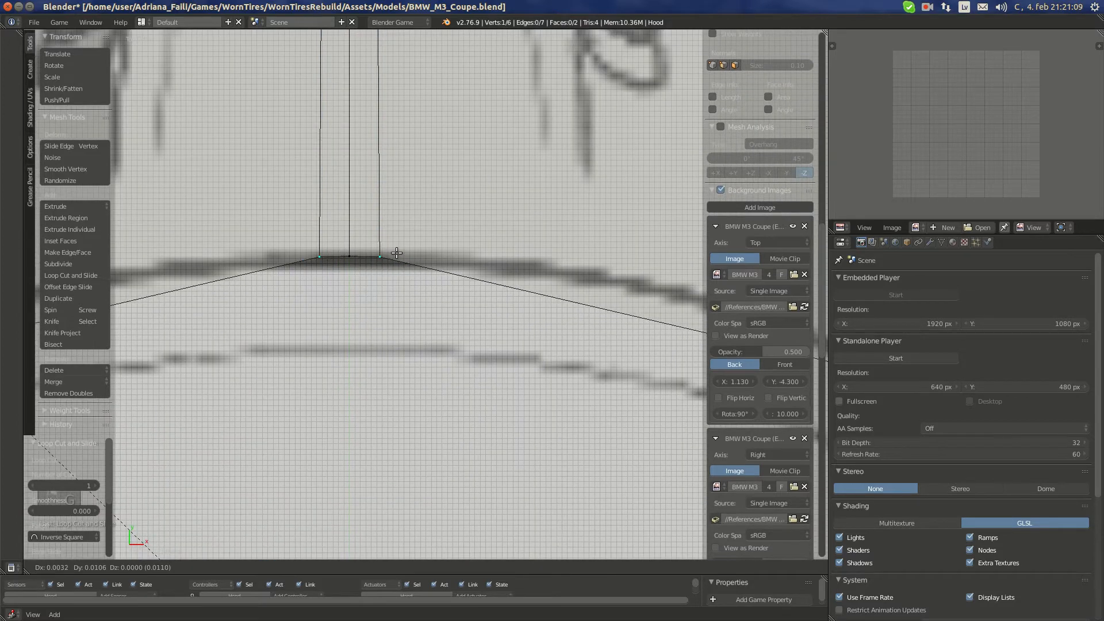
click(397, 253)
Move the new loop's front vertex about -0.014 units in X and 0.015 units in Y to follow the hood's front tip
shift+middle_drag(418, 81, 450, 350)
shift+middle_drag(429, 59, 439, 407)
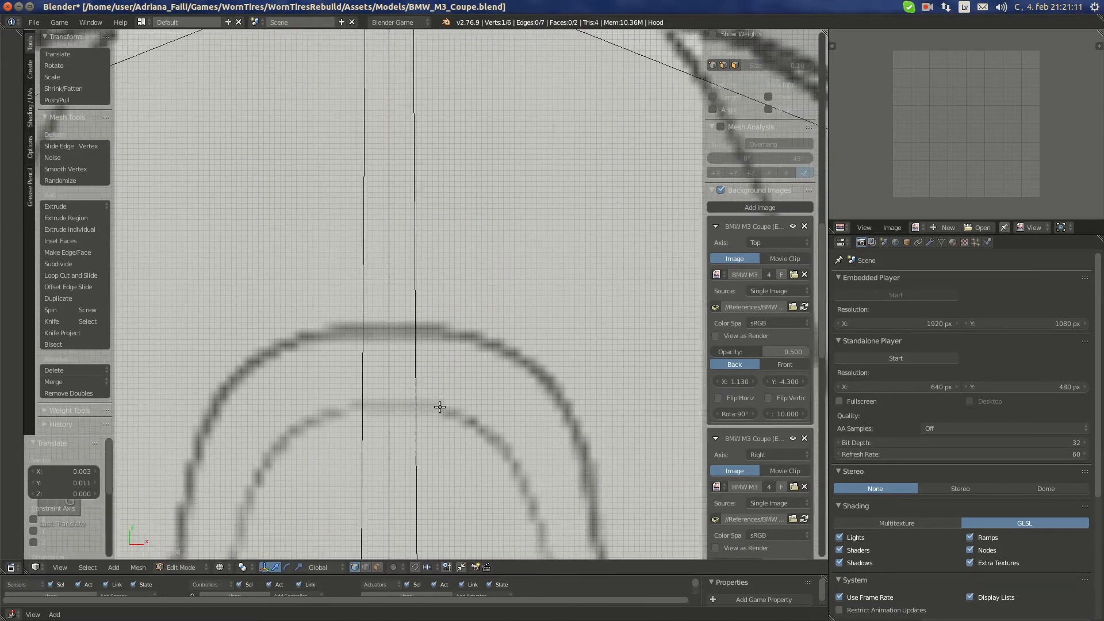
shift+middle_drag(421, 81, 436, 455)
scroll(425, 297, up, 4)
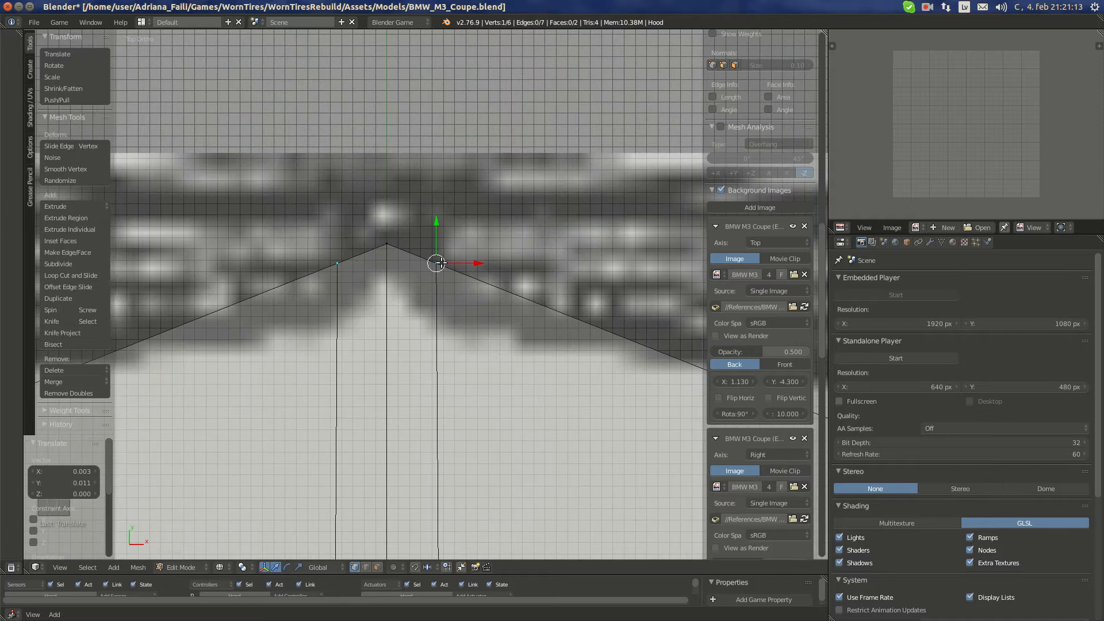
key(g)
click(422, 234)
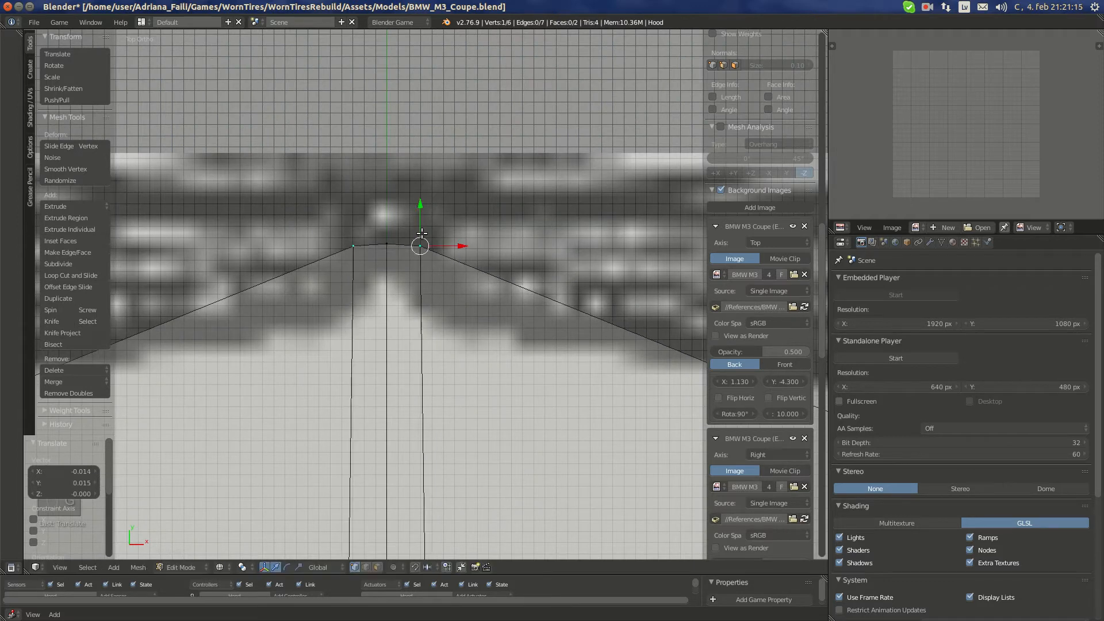
Lower the loop's front vertex about 0.001 units in Z to the hood edge between the grilles in the front reference
key(KP_1)
key(ctrl+KP_1)
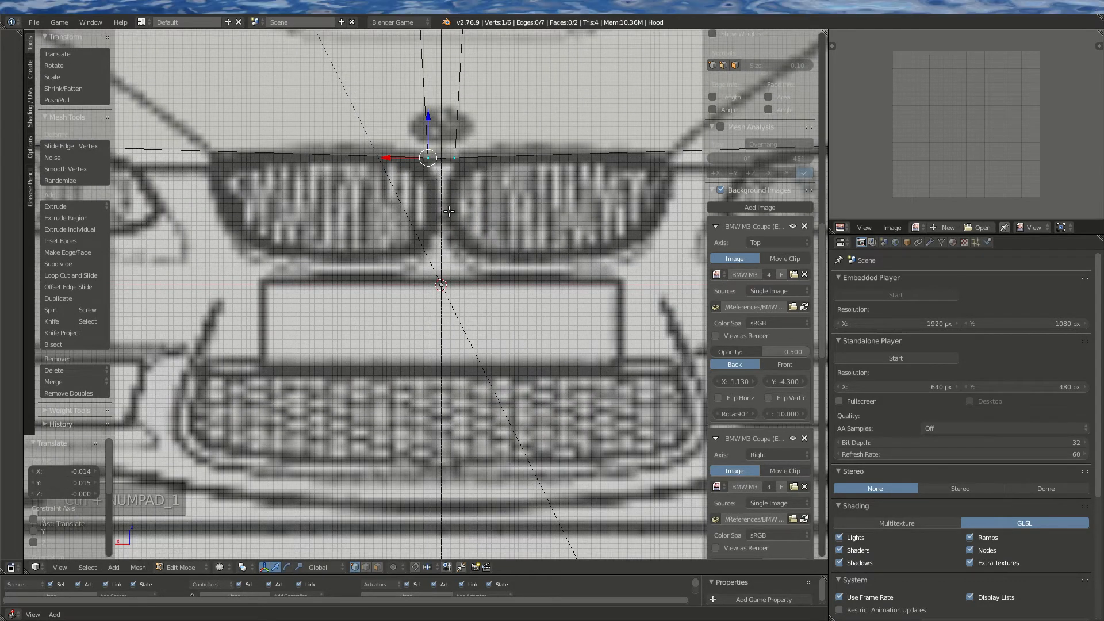
scroll(449, 211, up, 5)
drag(515, 157, 515, 158)
Raise the loop's rear vertex about 0.006 units in Z to the hood's rear edge in the front reference
scroll(527, 152, down, 3)
scroll(526, 152, down, 2)
shift+middle_drag(461, 69, 470, 321)
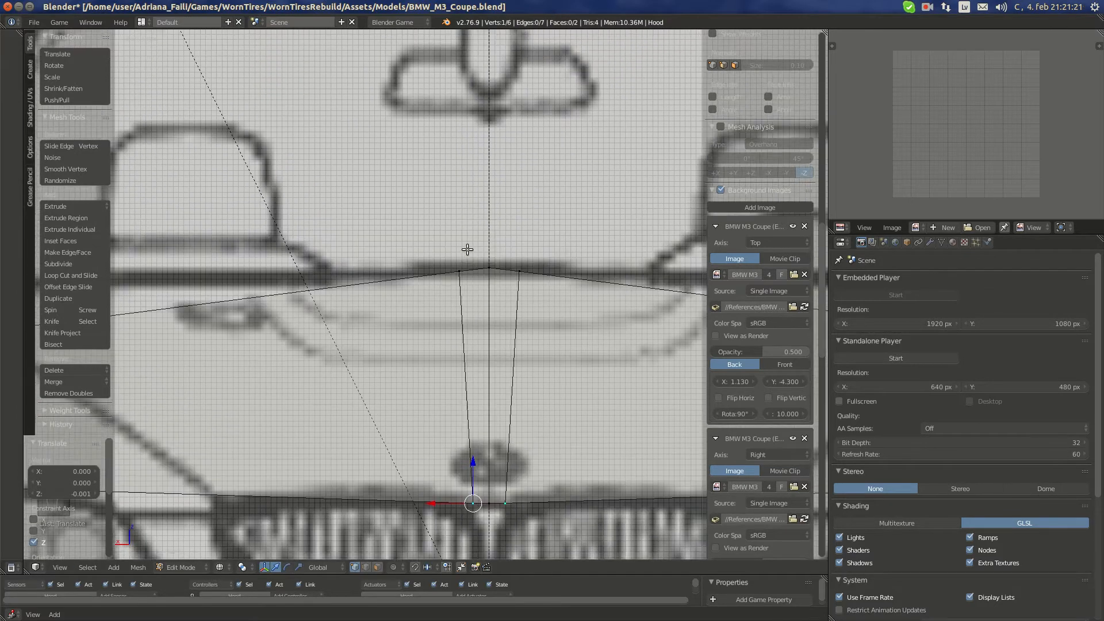
scroll(463, 259, up, 4)
drag(498, 206, 498, 196)
scroll(489, 224, down, 8)
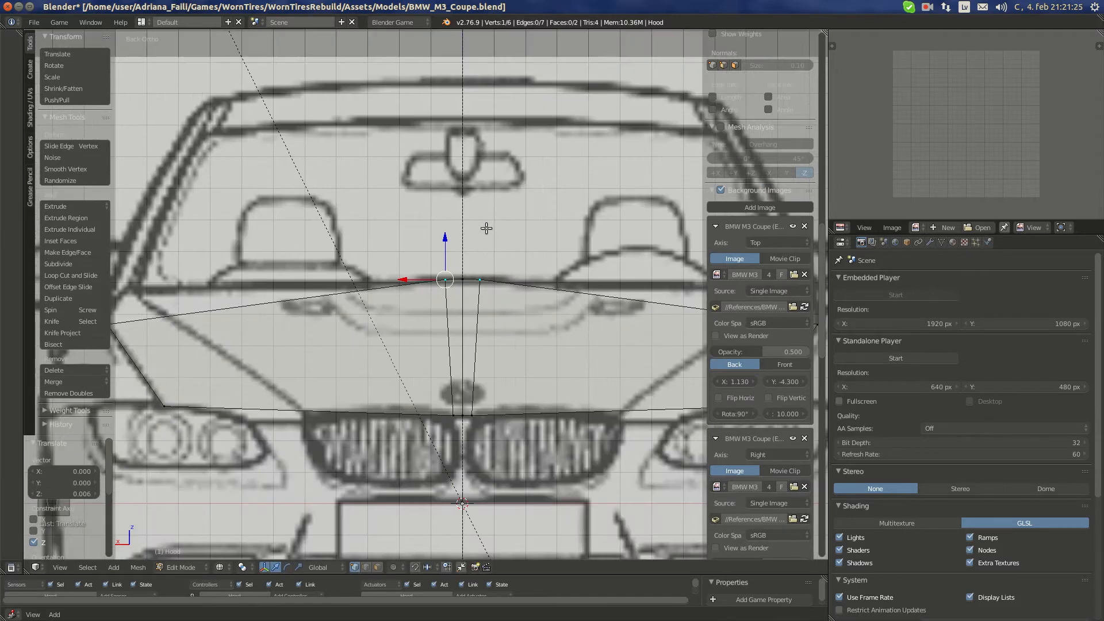
Add a second lengthwise loop cut in the outer hood face and slide it close to the first loop
key(KP_7)
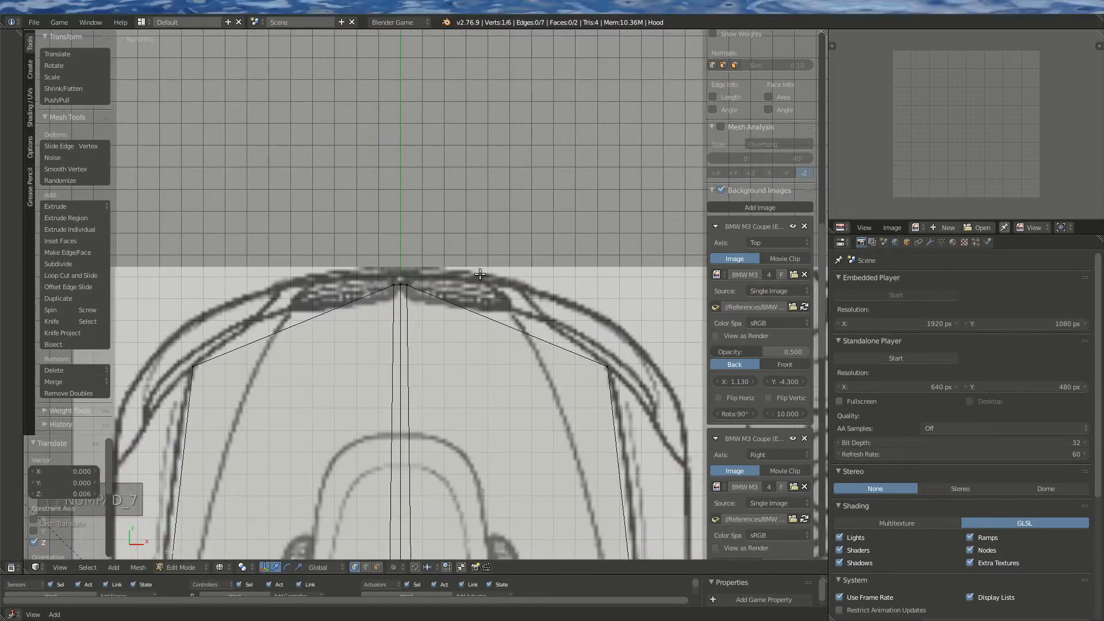
scroll(481, 279, down, 3)
shift+middle_drag(454, 374, 431, 284)
scroll(429, 284, up, 3)
key(a)
key(a)
key(ctrl+r)
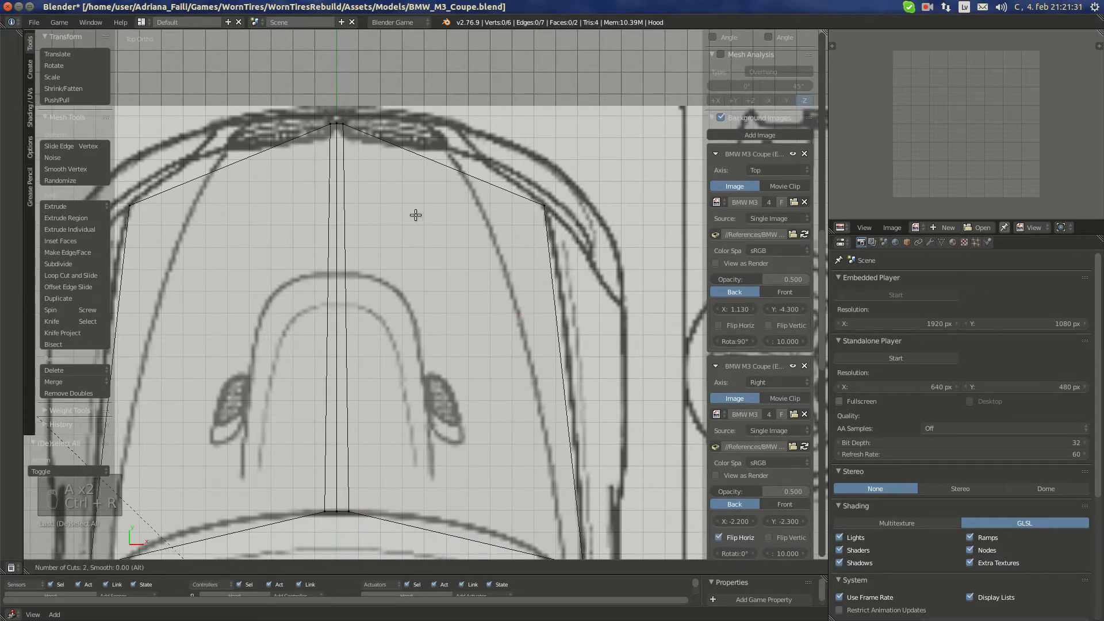
click(345, 154)
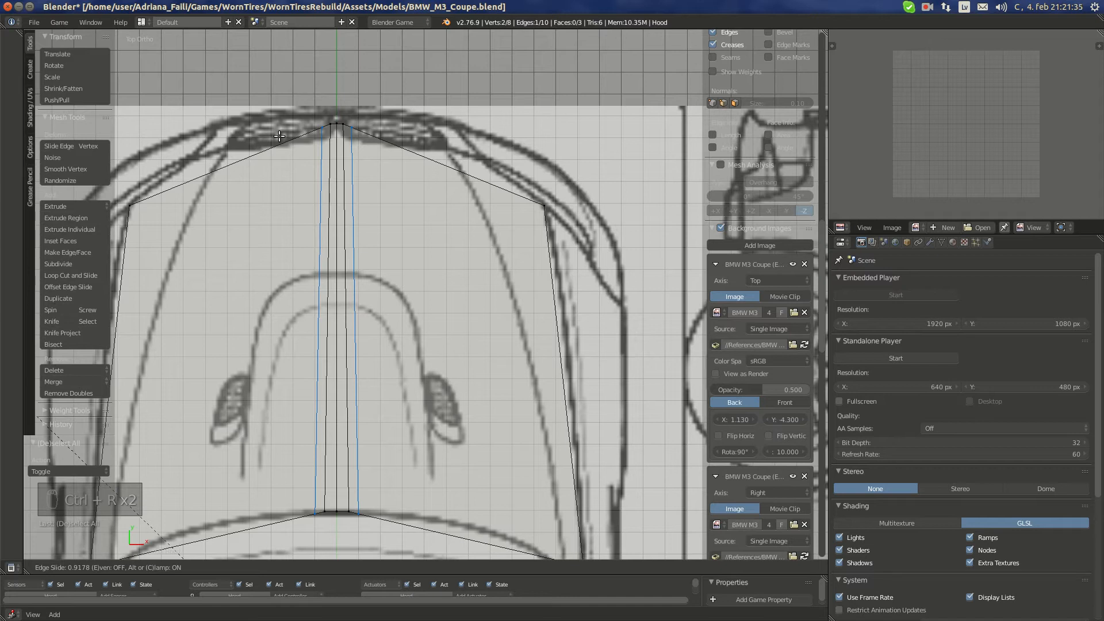
click(358, 239)
Move the second loop's rear vertex about -0.003 units in X and 0.012 units in Y onto the hood's rear edge
scroll(358, 239, up, 7)
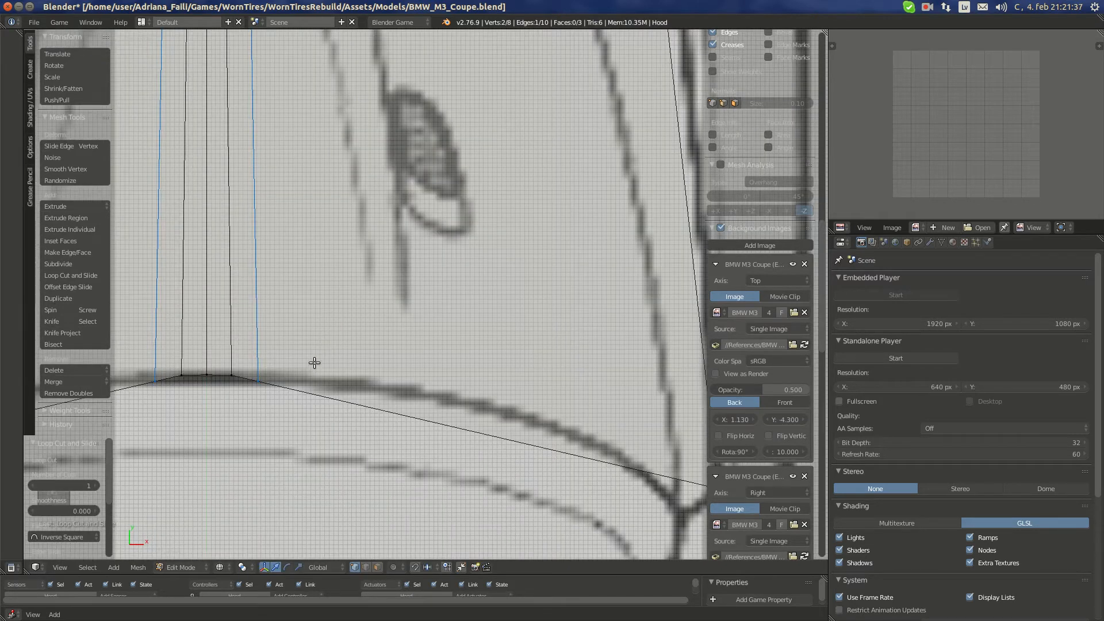
right_click(257, 377)
key(g)
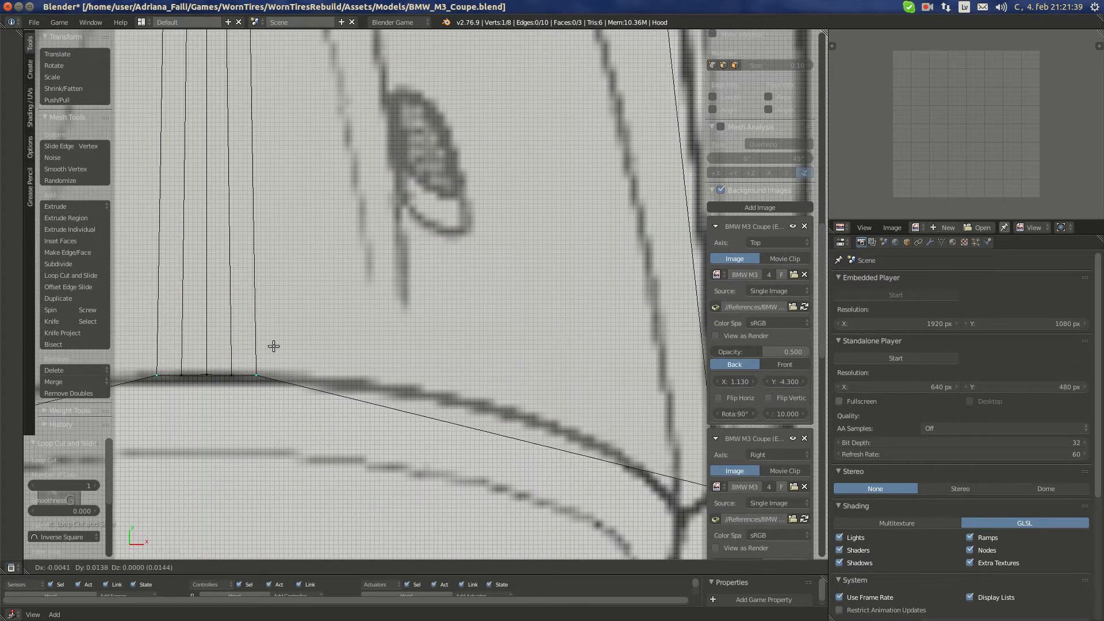
click(277, 354)
Move the second loop's front vertex about -0.020 units in X and -0.047 units in Y to the grille's inner edge in the top reference
scroll(311, 305, down, 5)
shift+middle_drag(350, 31, 359, 232)
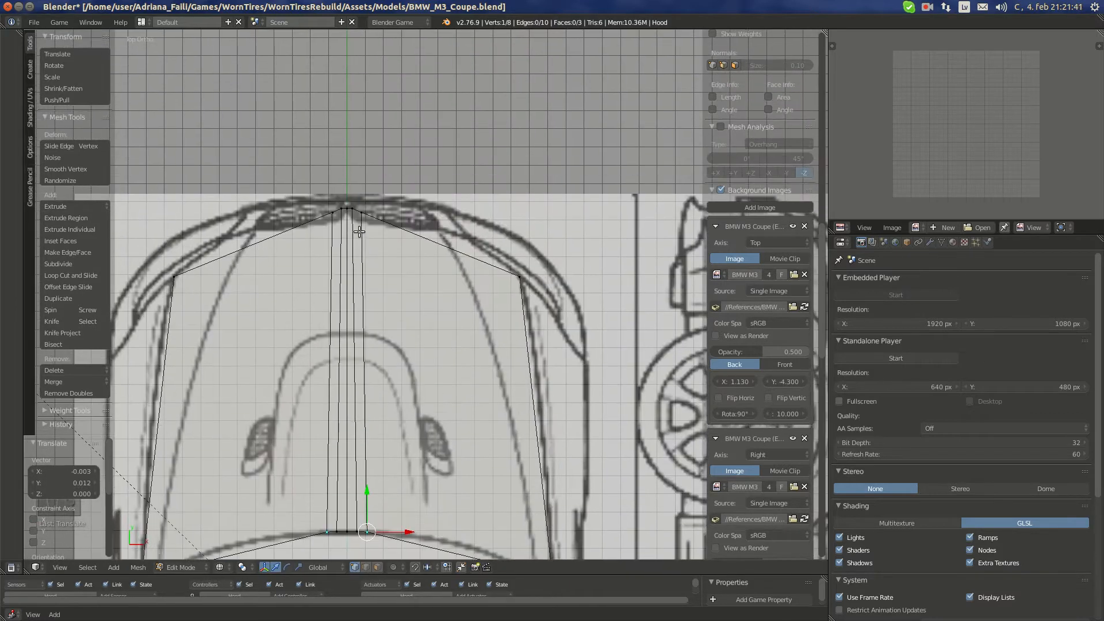
scroll(356, 214, up, 8)
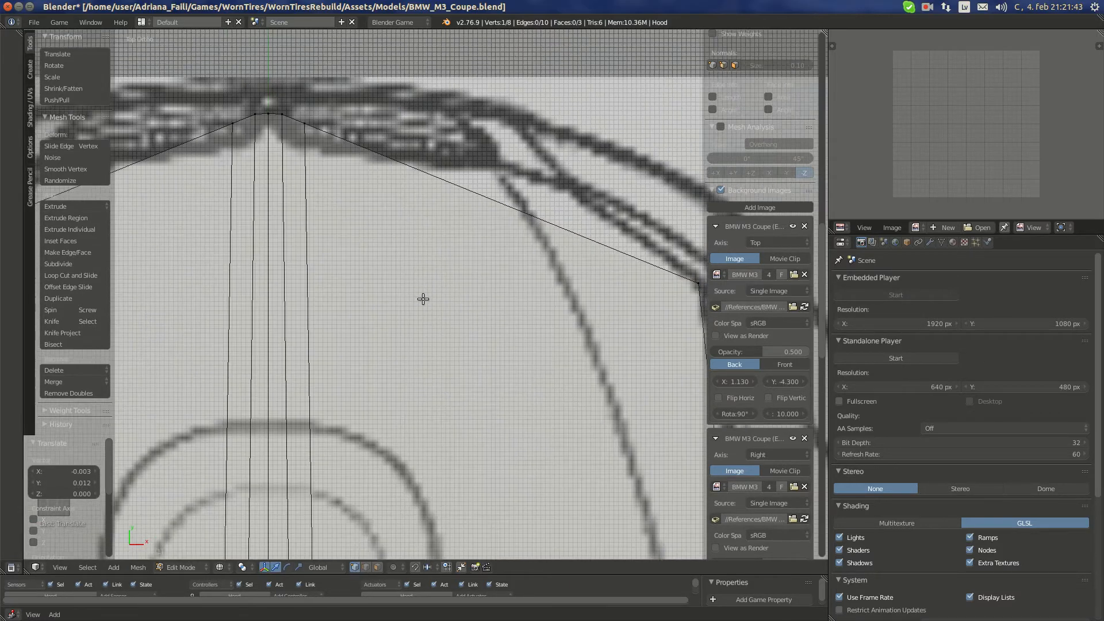
right_click(357, 143)
key(g)
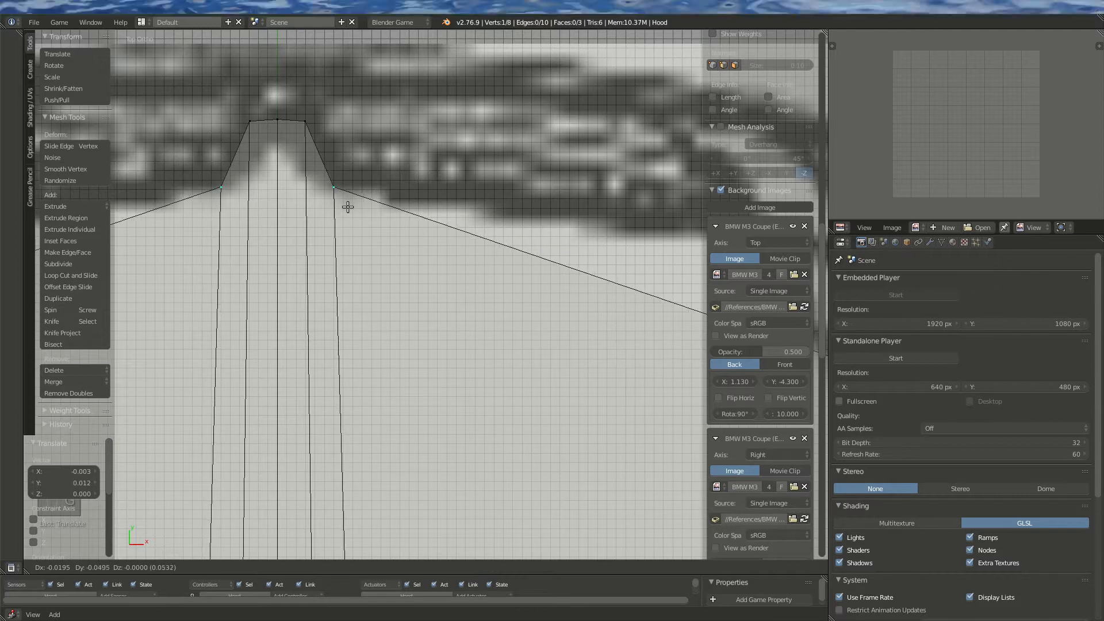
click(348, 204)
key(ctrl+KP_1)
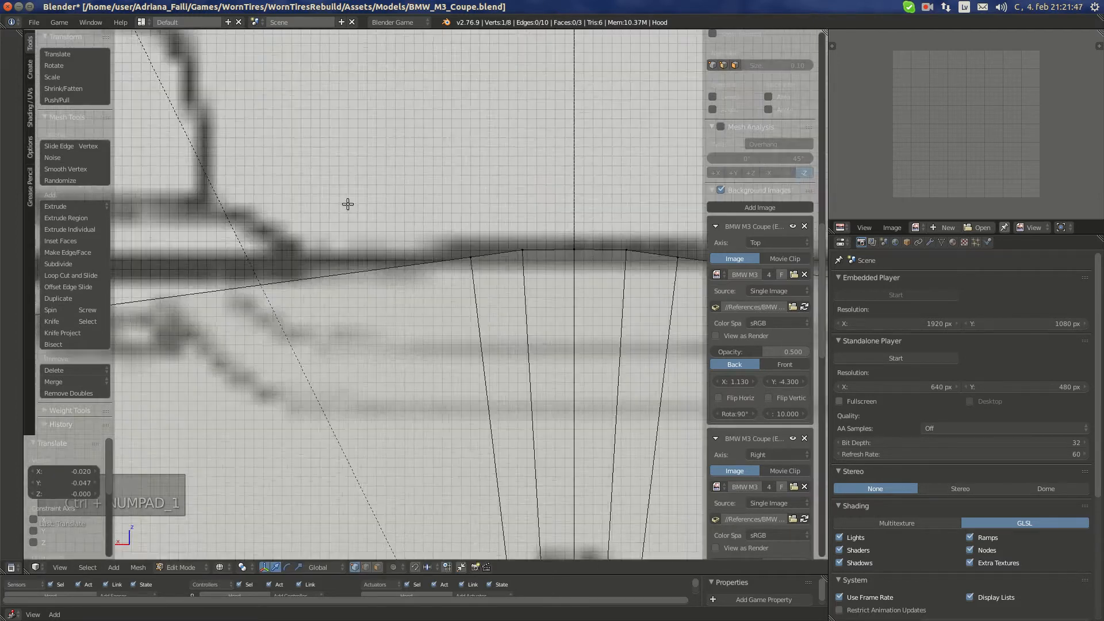
Raise the second loop's front vertex about 0.009 units in Z to the hood's front edge in the front reference
scroll(449, 291, down, 7)
shift+middle_drag(453, 432, 446, 323)
scroll(447, 323, up, 7)
drag(461, 337, 459, 328)
key(ctrl+KP_3)
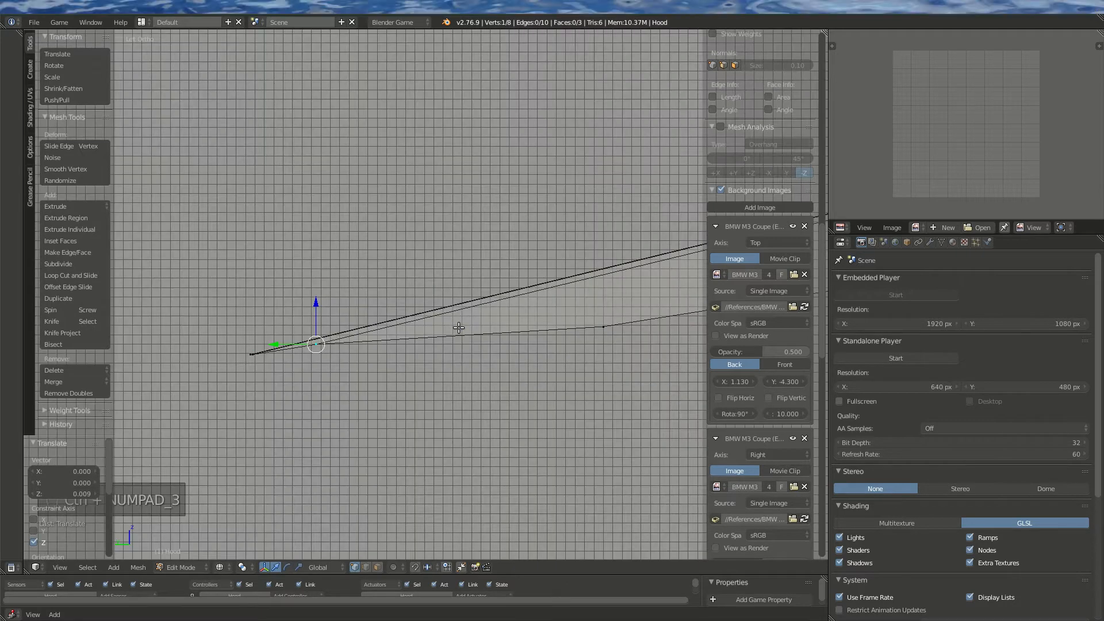
key(KP_3)
scroll(510, 337, down, 7)
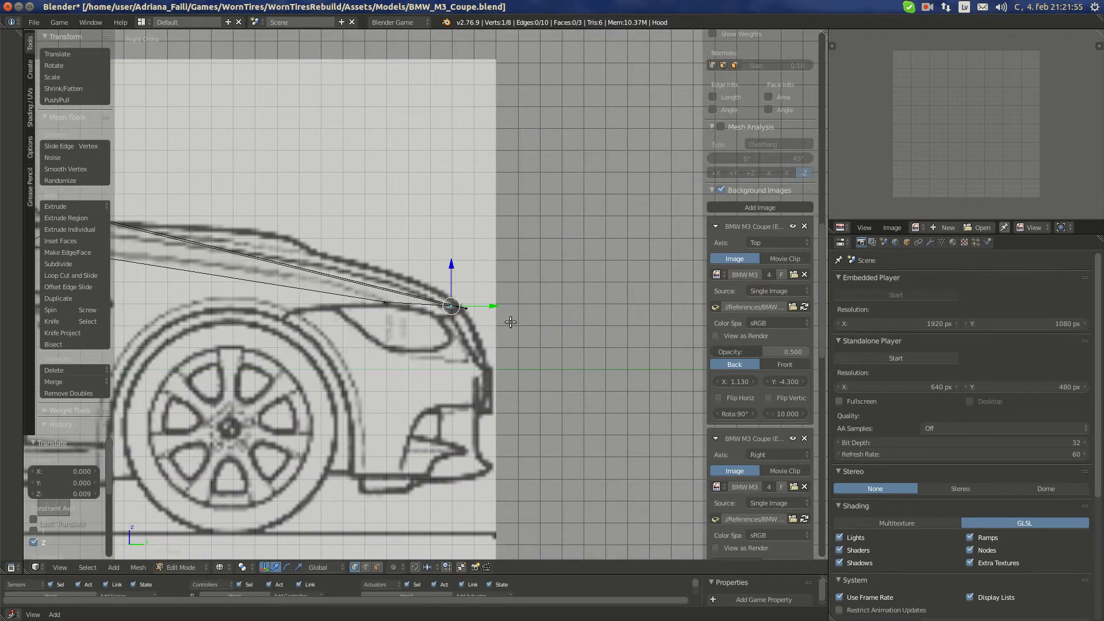
Nudge the second loop's front vertex about 0.002 units in Y to the grille's inner edge in the top reference
key(KP_7)
scroll(472, 297, up, 8)
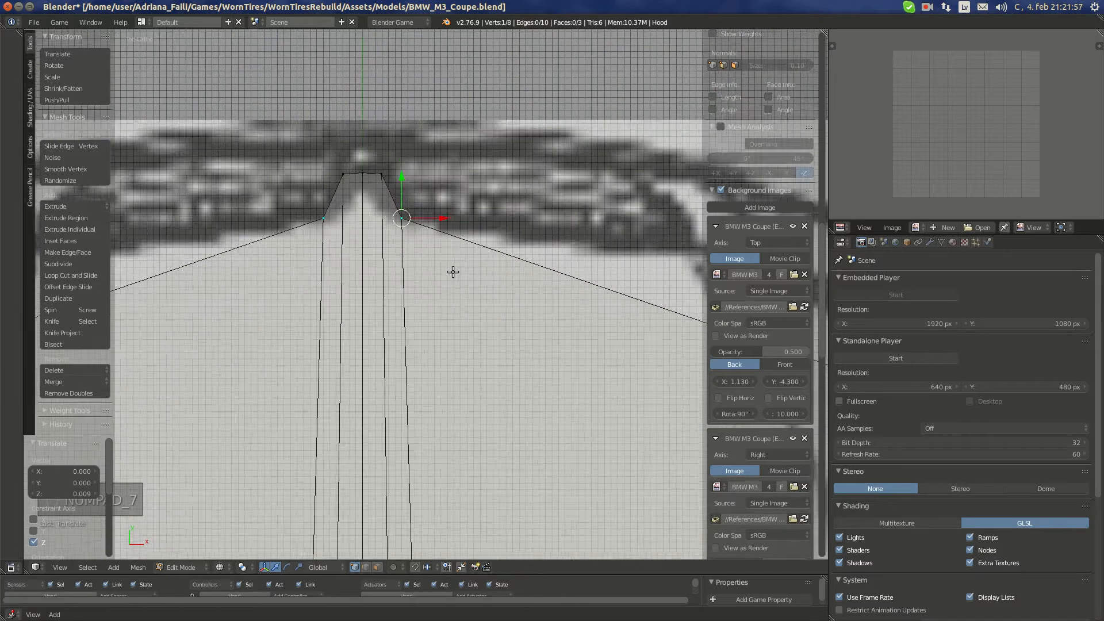
scroll(544, 315, up, 1)
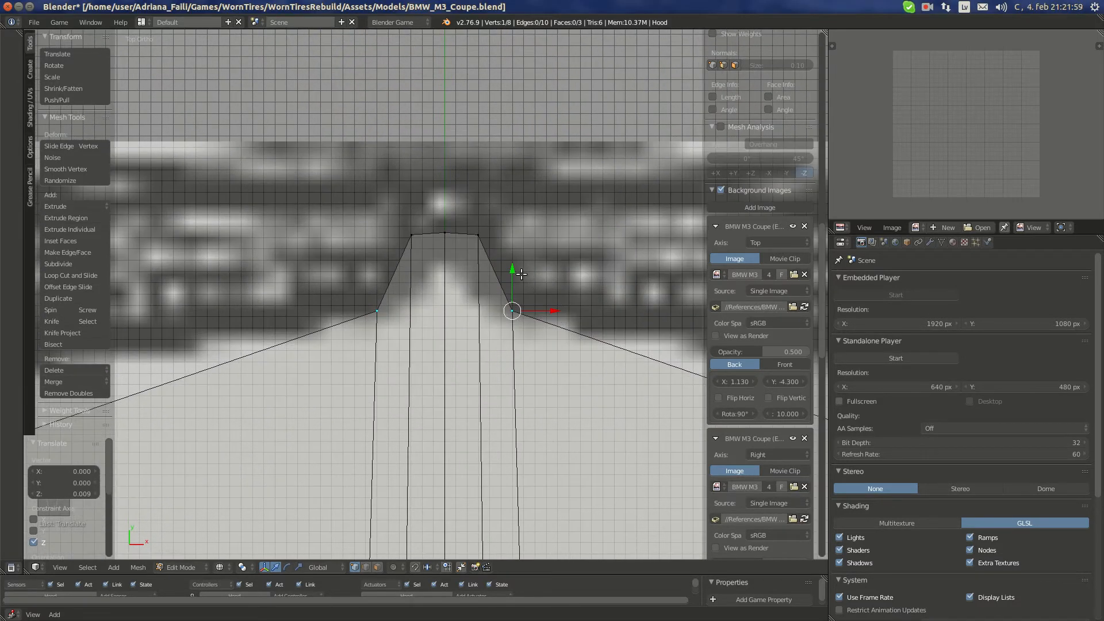
drag(513, 277, 511, 274)
scroll(514, 304, down, 7)
scroll(514, 322, down, 6)
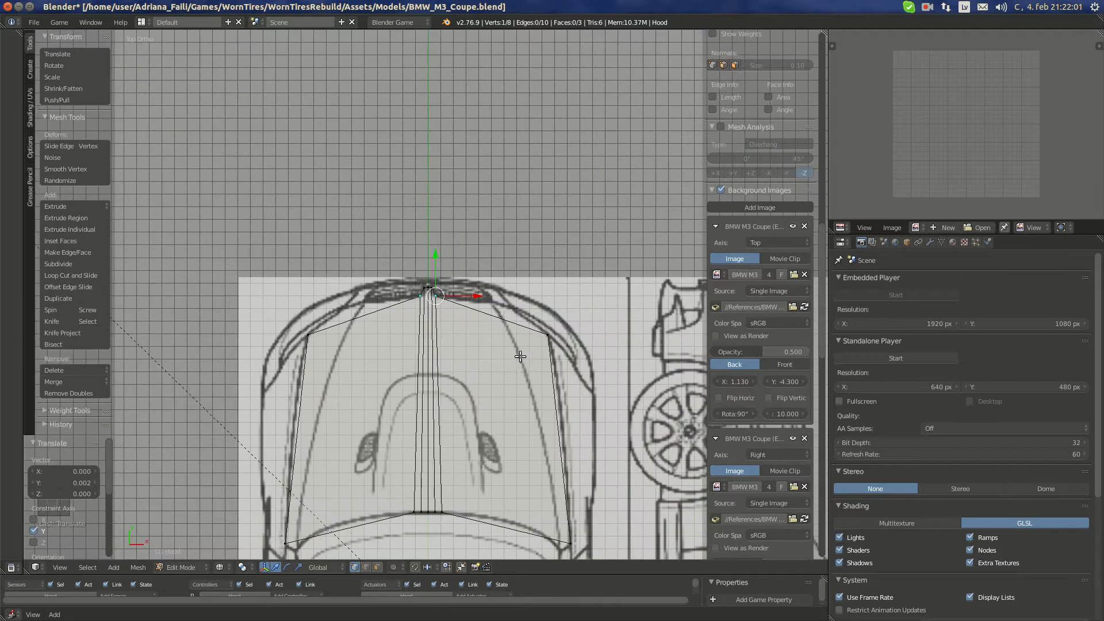
Examine the whole top-view blueprint sheet and the settings of the top, right and front background images
shift+middle_drag(518, 374, 483, 238)
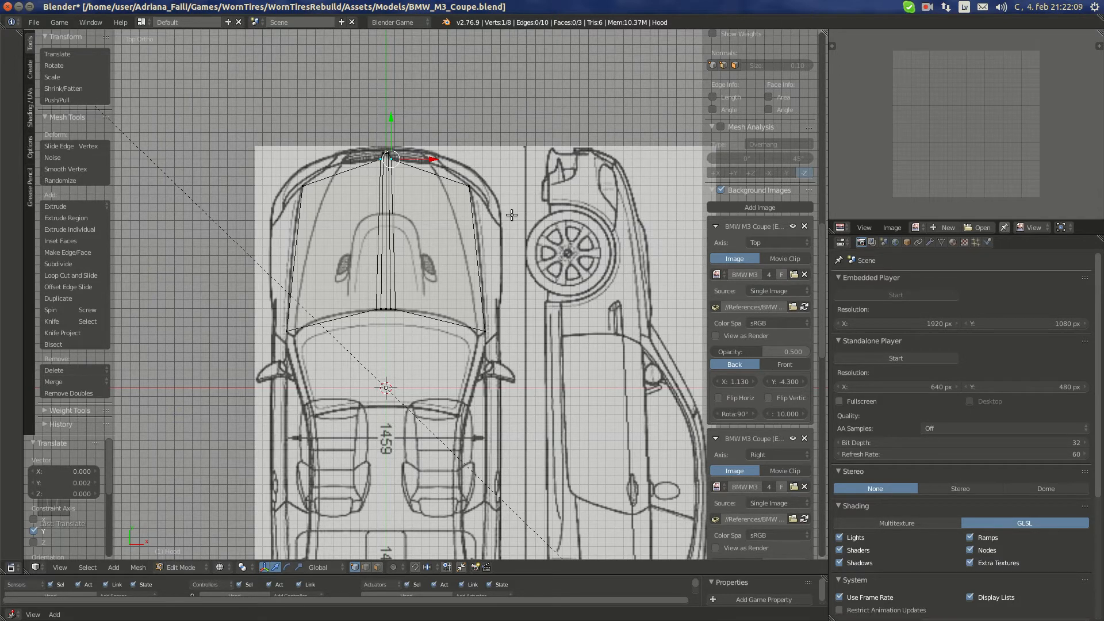
scroll(512, 215, down, 6)
scroll(525, 333, up, 5)
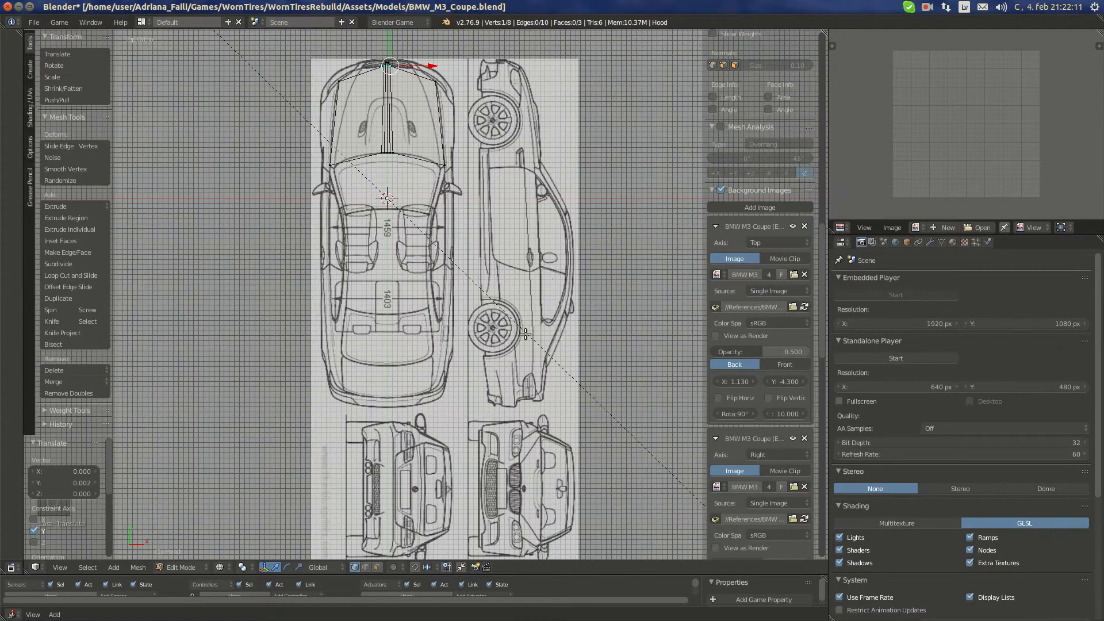
scroll(781, 364, down, 10)
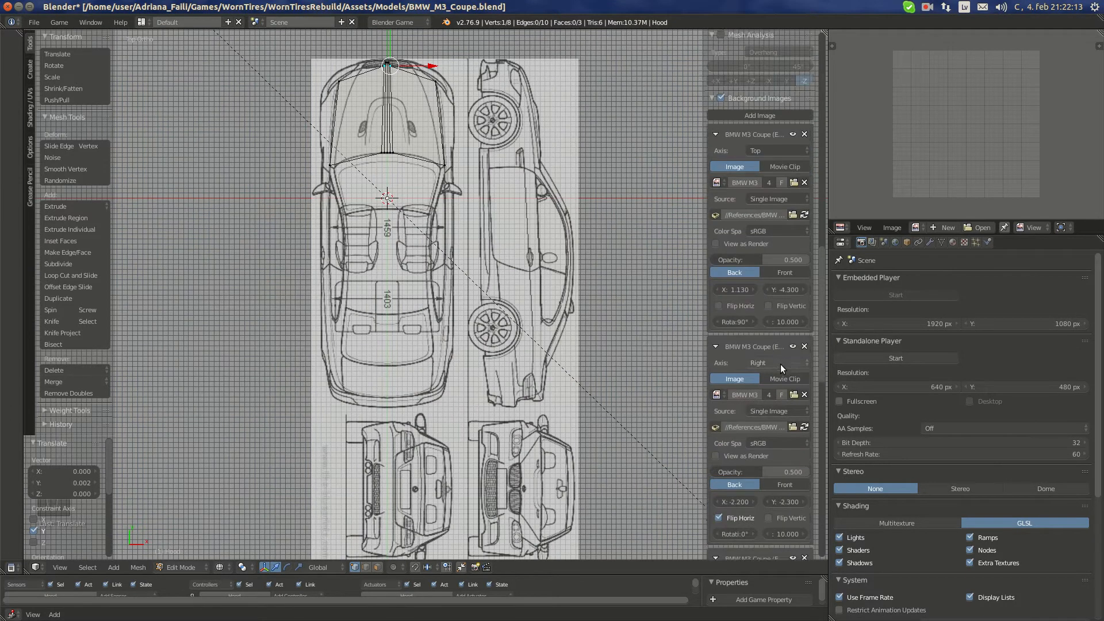
scroll(775, 368, down, 3)
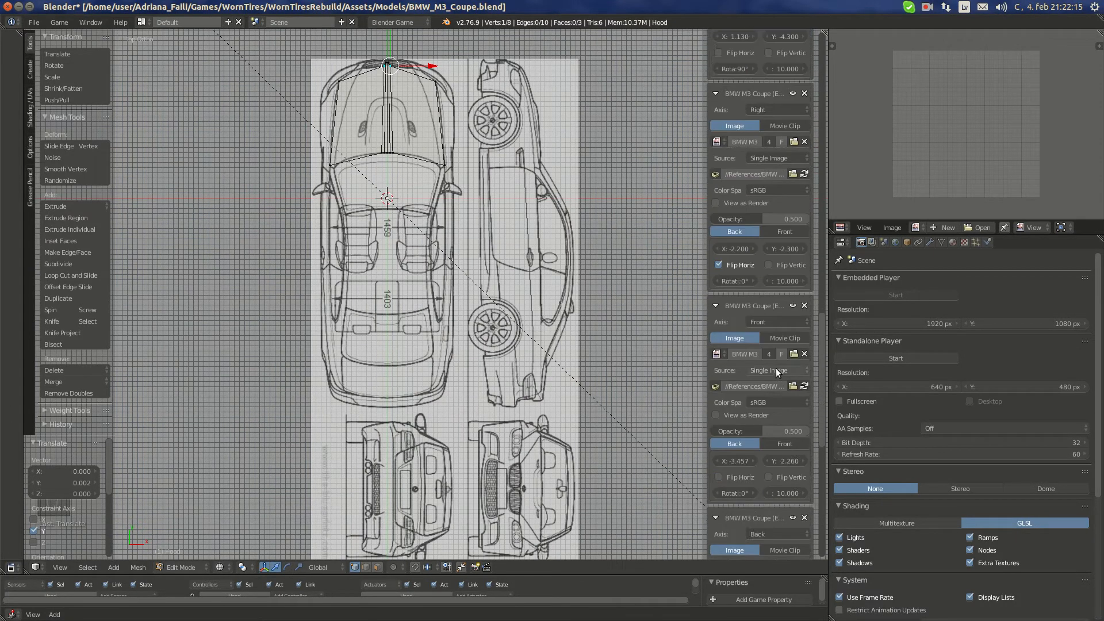
scroll(777, 337, up, 7)
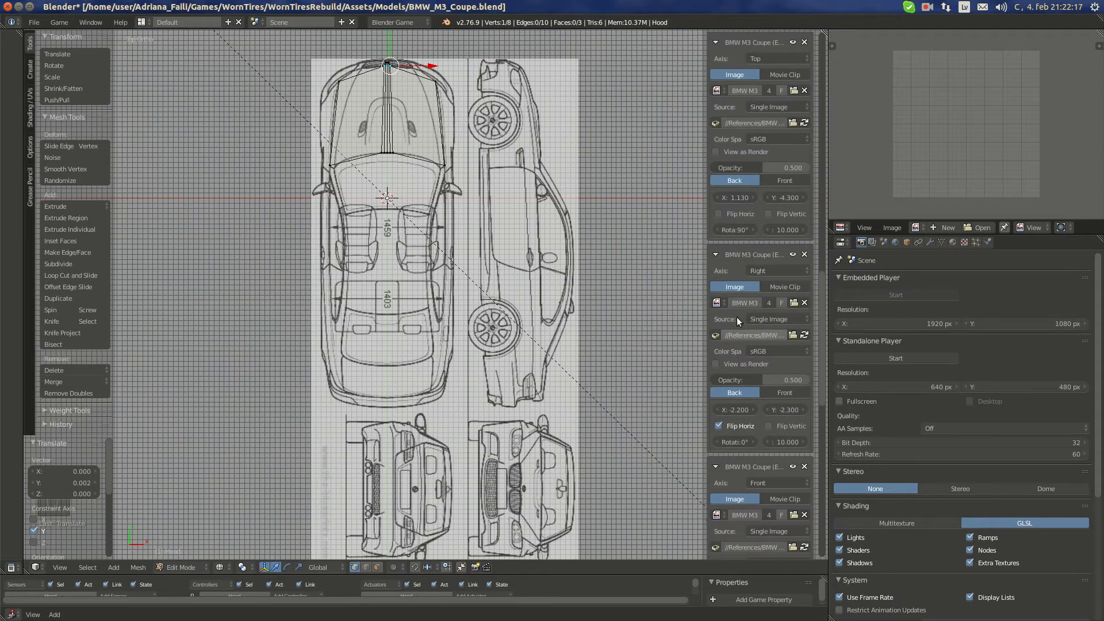
scroll(575, 322, up, 5)
shift+middle_drag(413, 311, 483, 549)
shift+middle_drag(483, 86, 490, 256)
scroll(514, 369, up, 4)
scroll(495, 271, down, 2)
Add a third lengthwise loop cut in the outer hood face and slide it towards the hood's centre
key(a)
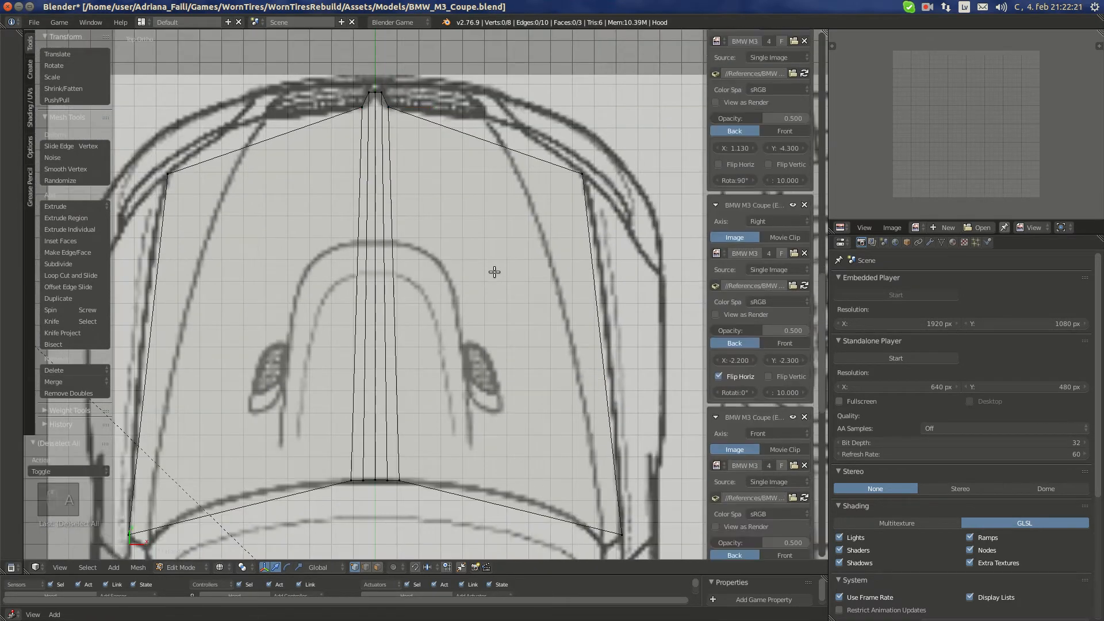
key(ctrl+r)
click(446, 126)
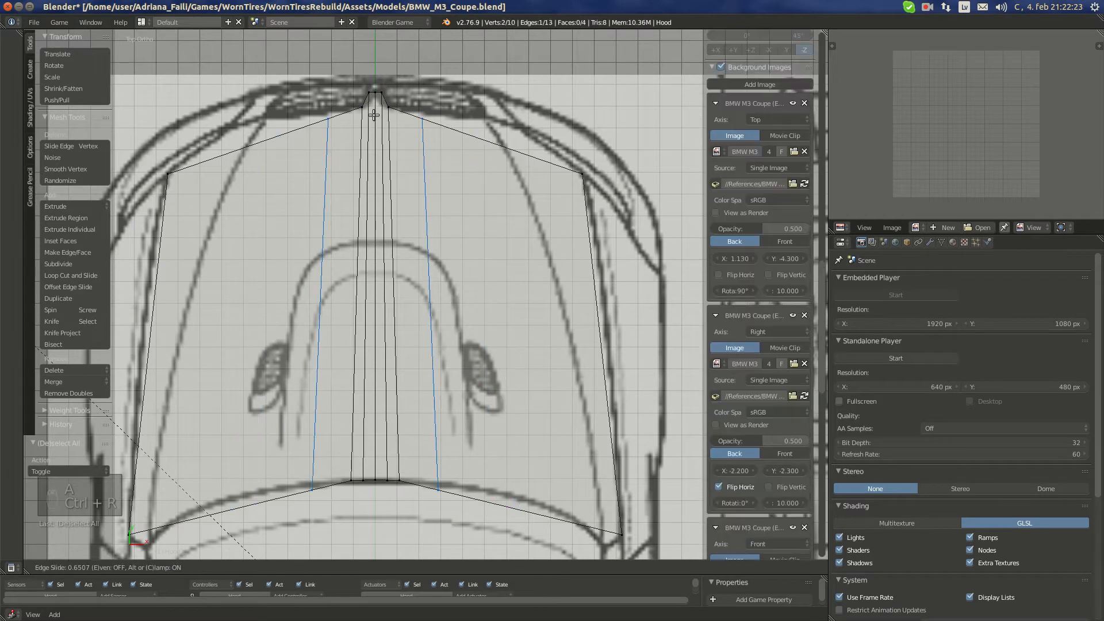
click(374, 115)
Move the third loop's front vertex about 0.005 units in X and 0.037 units in Y to the grille's rear edge
right_click(437, 115)
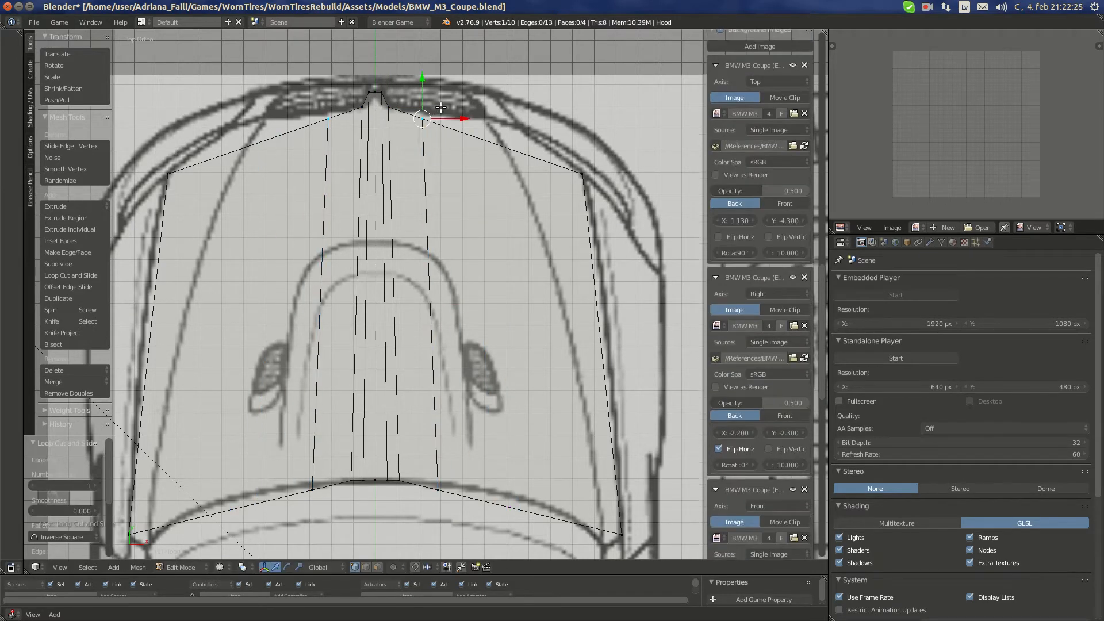
key(h)
key(ctrl+z)
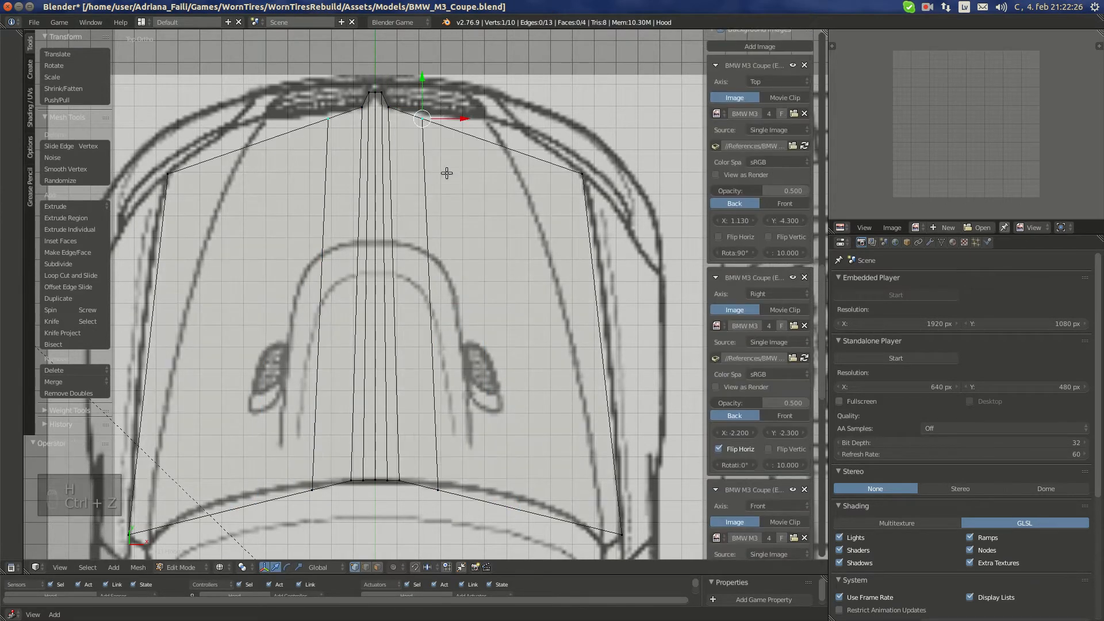
key(g)
click(442, 144)
Move the third loop's rear vertex about 0.008 units in X, 0.029 in Y and 0.013 in Z onto the hood's rear edge
shift+middle_drag(468, 313, 449, 229)
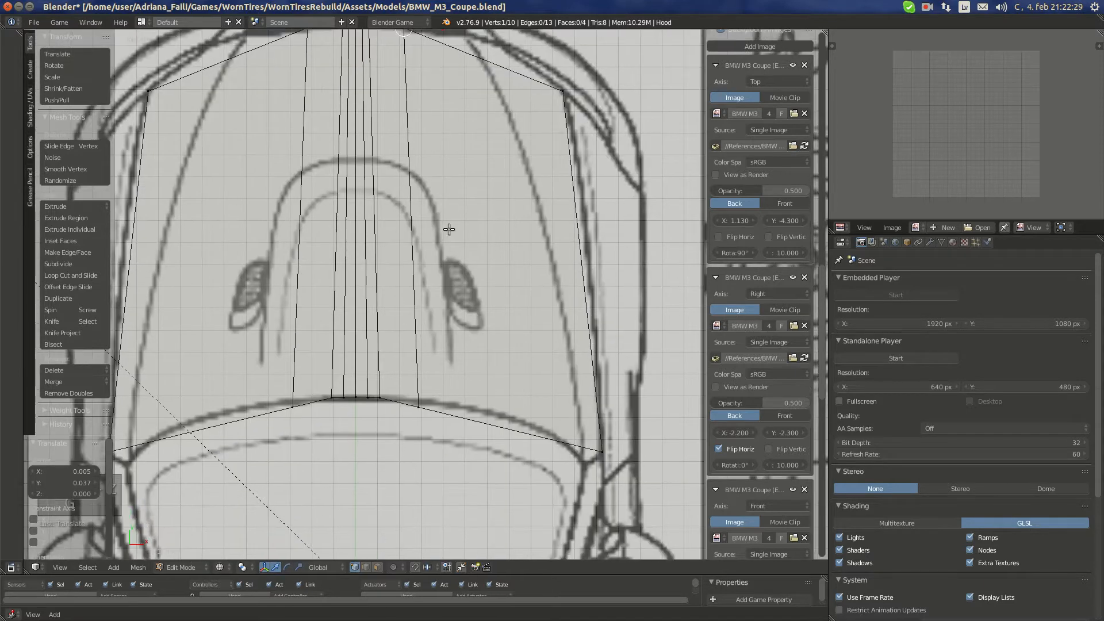
key(g)
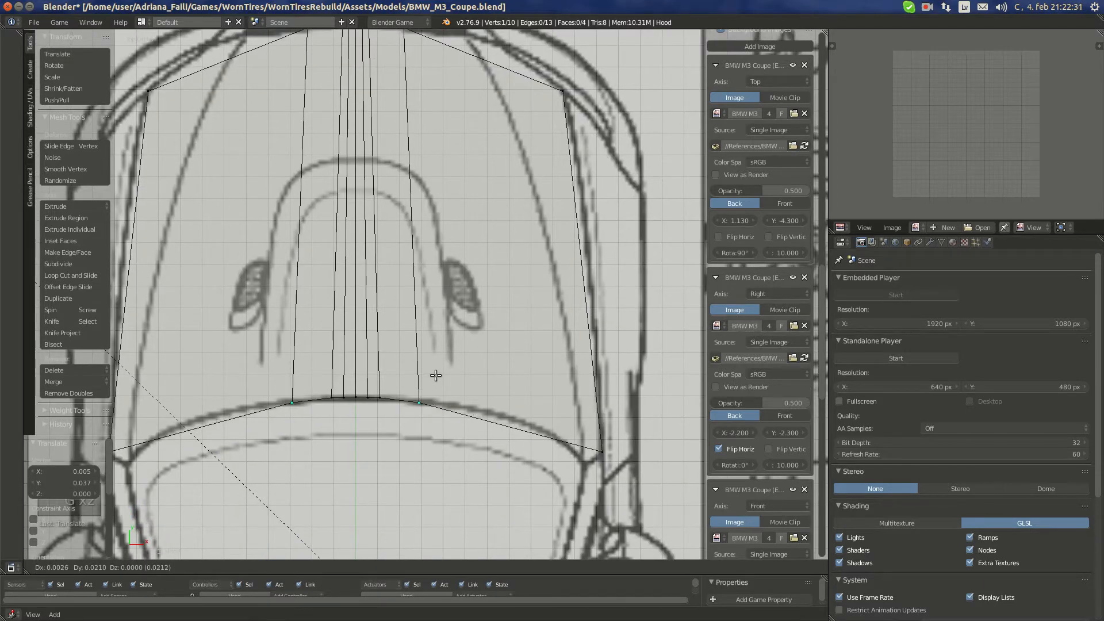
click(435, 376)
shift+middle_drag(363, 97, 374, 205)
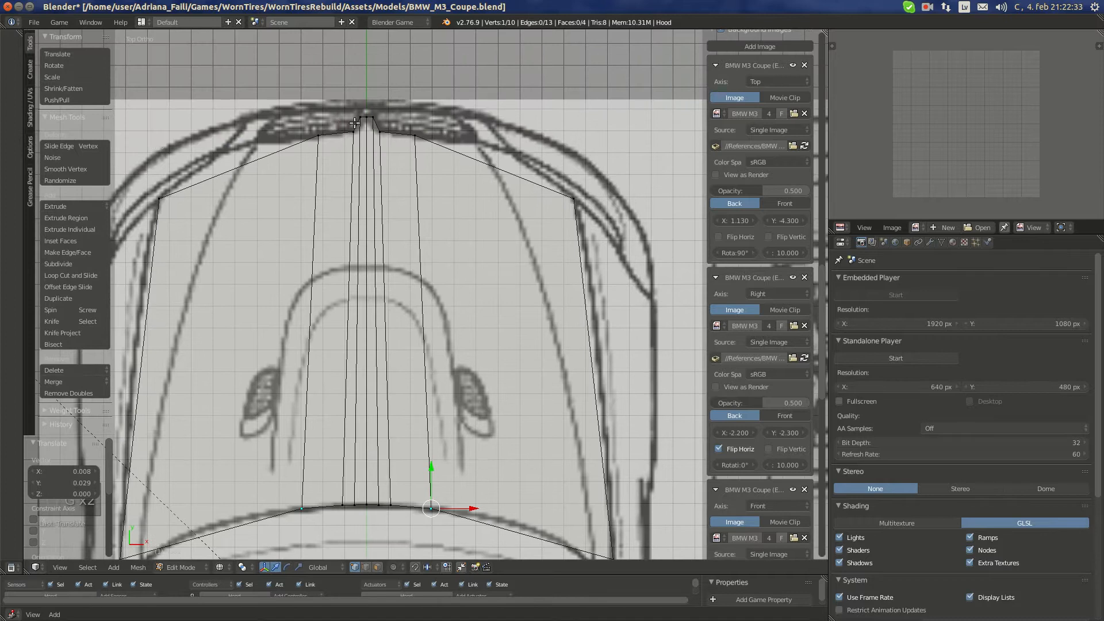
key(ctrl+KP_1)
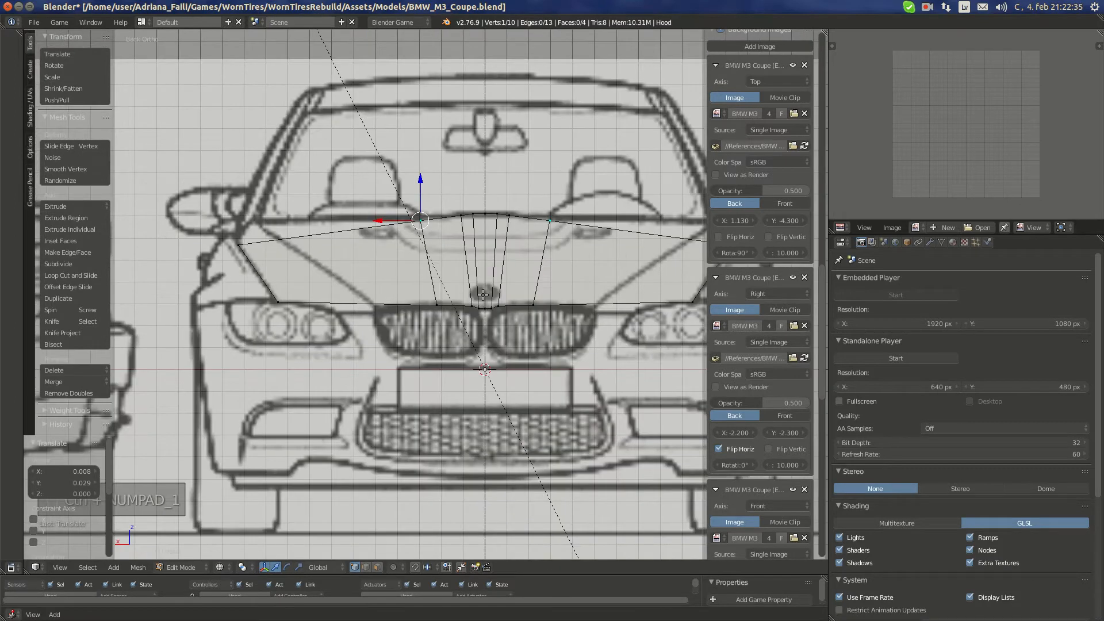
scroll(485, 246, up, 2)
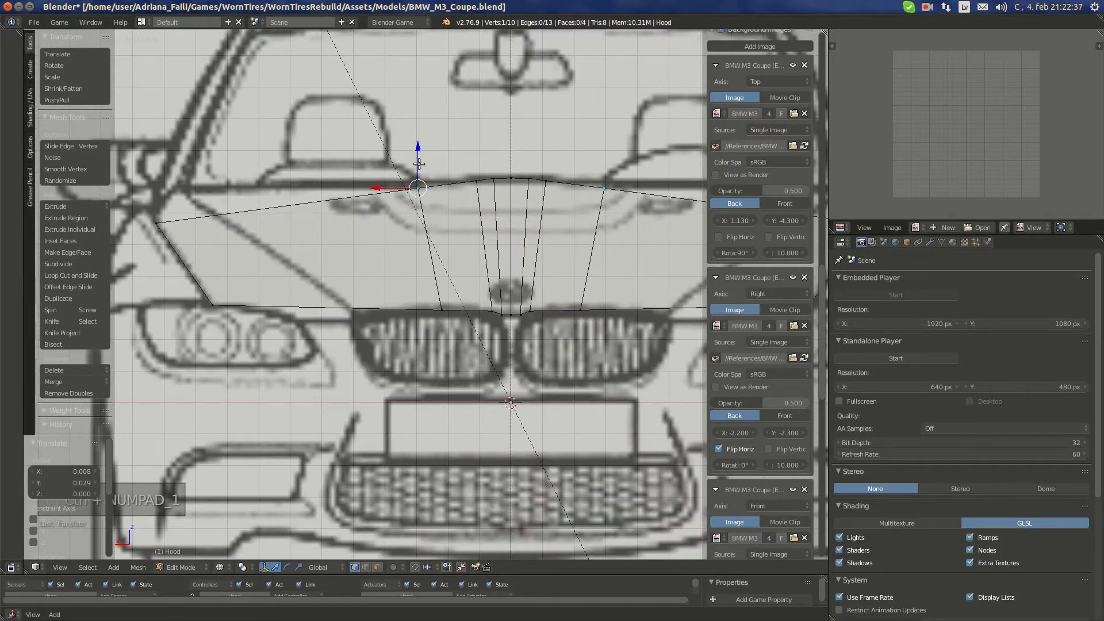
drag(419, 164, 418, 122)
Move the third loop's front vertex about -0.035 units in X along the grille's upper edge in the front reference
right_click(435, 302)
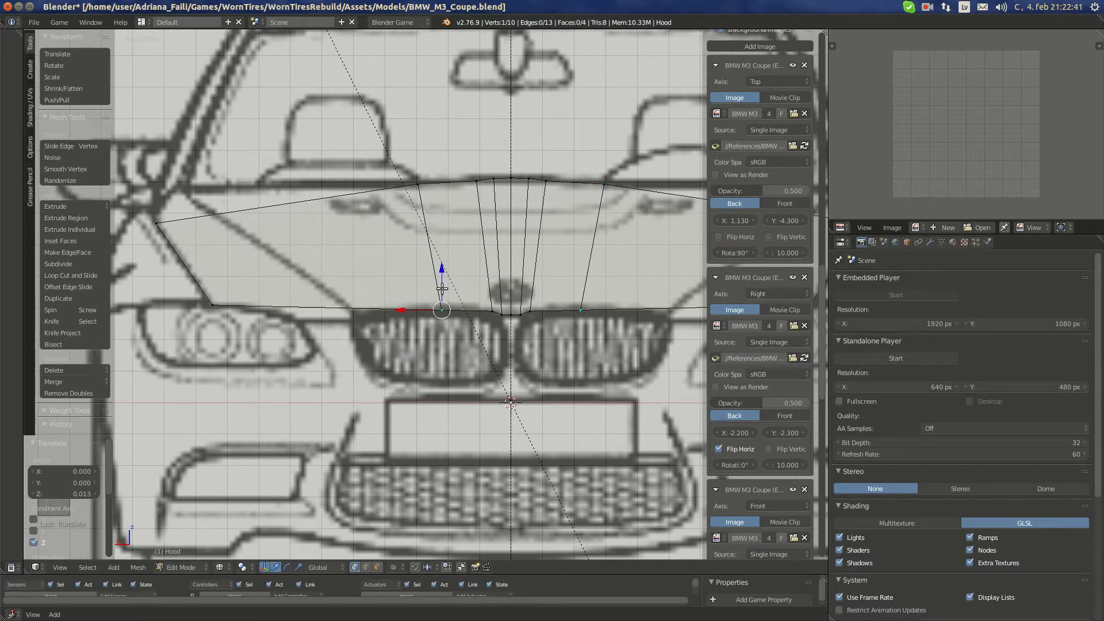
shift+drag(441, 289, 418, 307)
scroll(443, 282, down, 2)
scroll(445, 289, up, 1)
scroll(445, 288, up, 1)
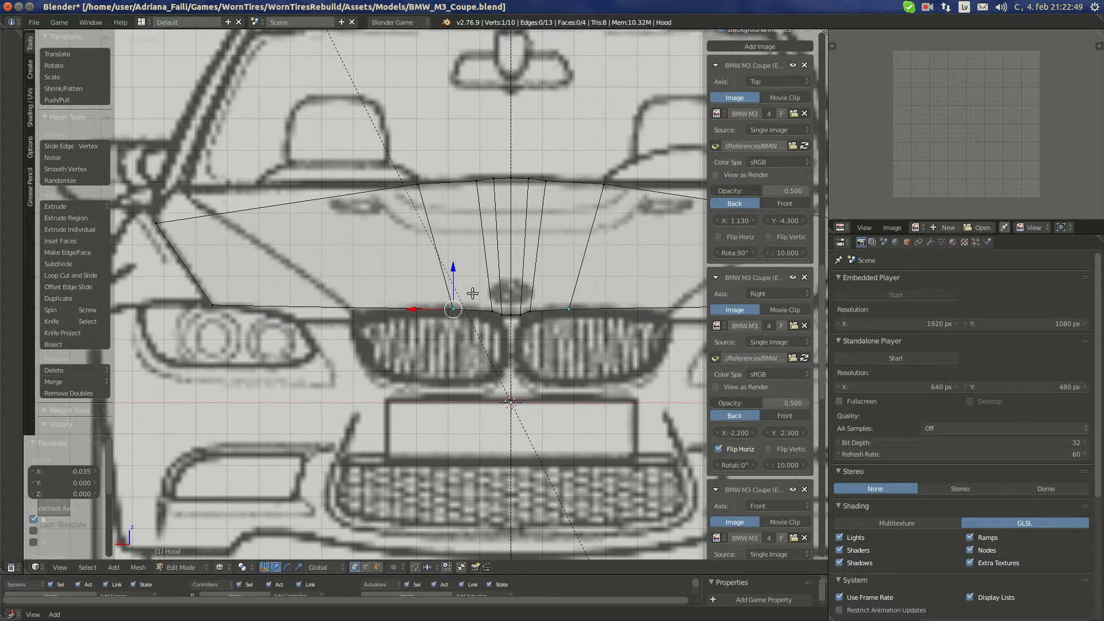
Add a fourth lengthwise loop cut in the outer hood face and slide it towards the third loop
key(KP_7)
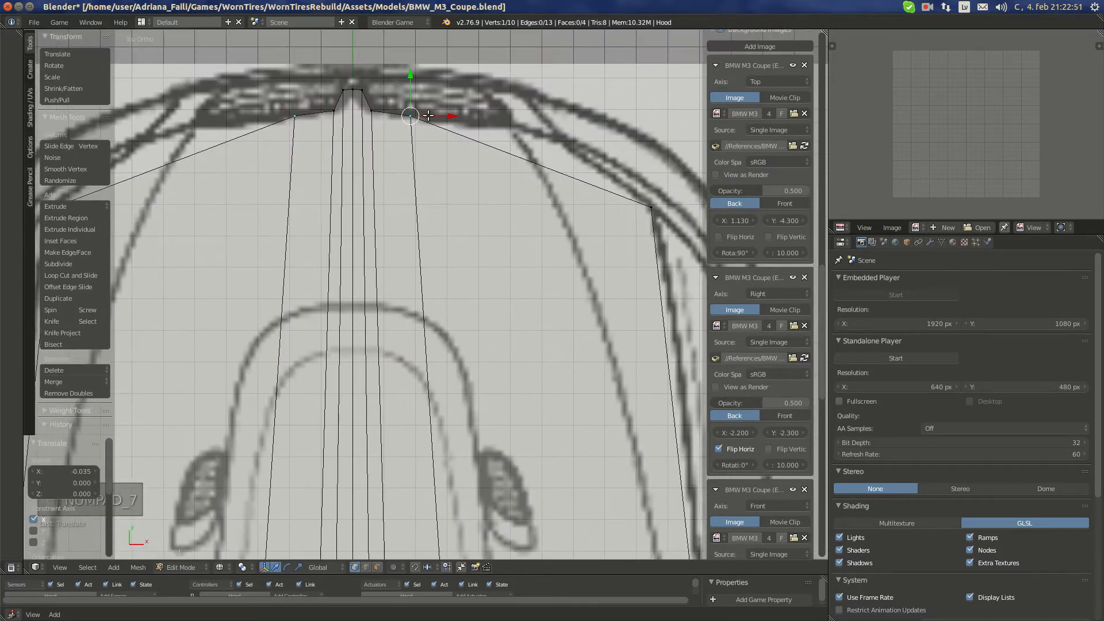
scroll(477, 207, down, 6)
key(a)
key(a)
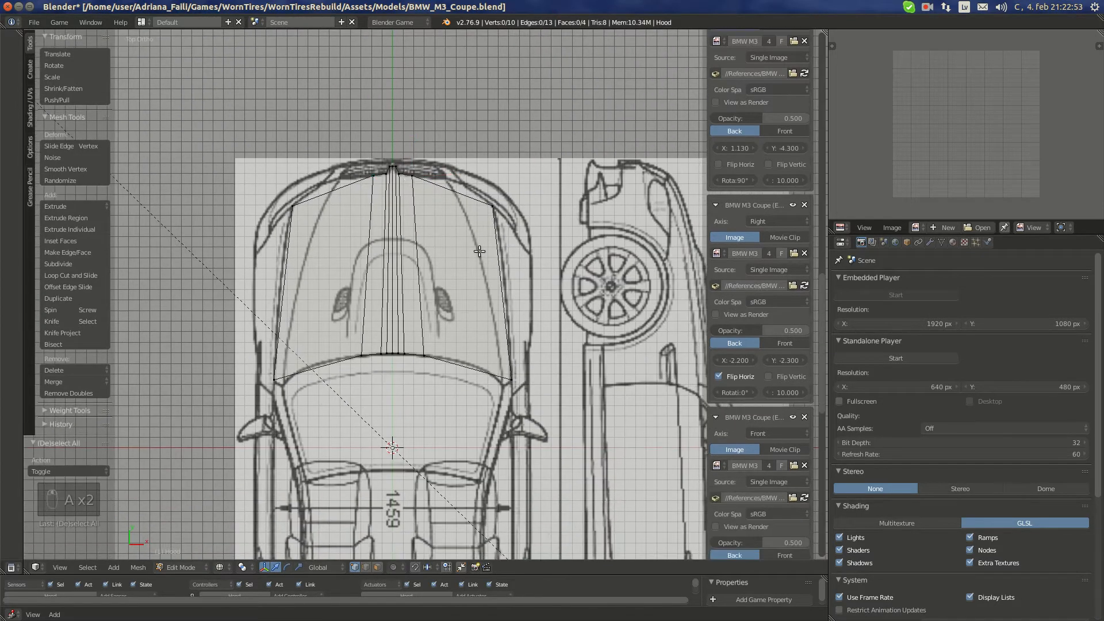
key(ctrl+r)
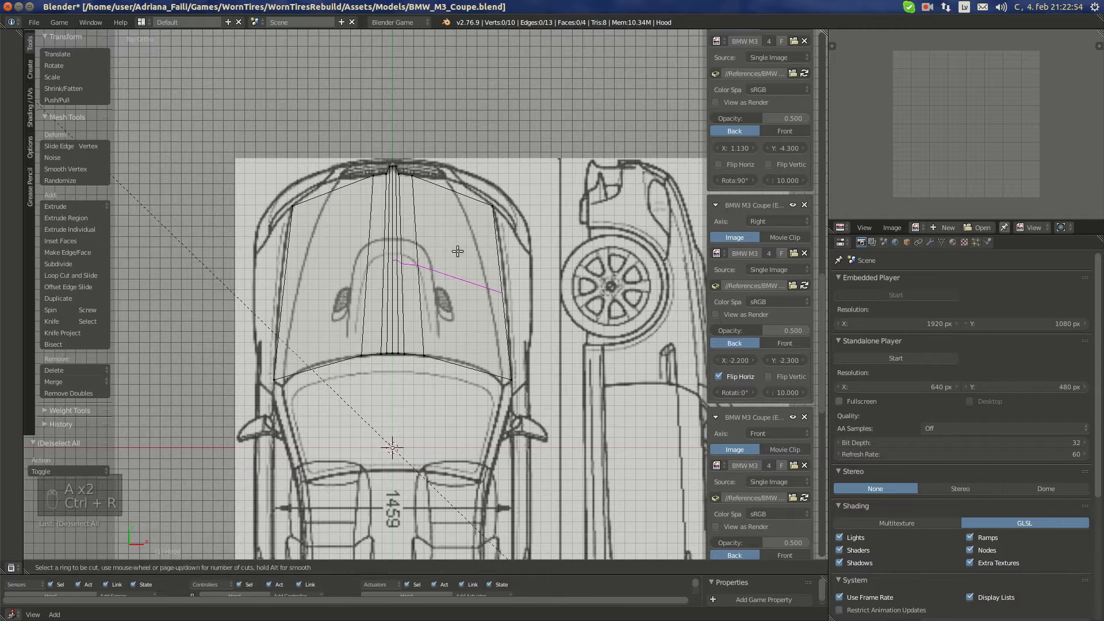
click(444, 183)
click(421, 180)
Move the fourth loop's rear vertex about 0.070 units in X and 0.007 units in Y onto the hood's rear edge
scroll(473, 367, up, 4)
shift+middle_drag(473, 368, 410, 265)
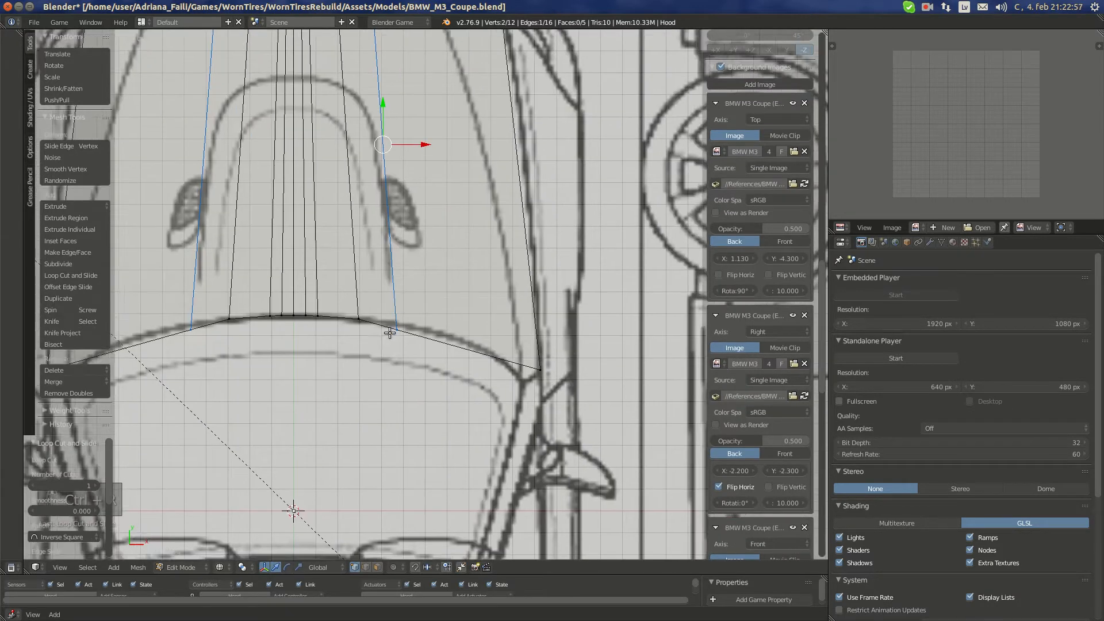
scroll(391, 330, up, 1)
right_click(397, 331)
key(g)
click(417, 329)
Move the fourth loop's front vertex about -0.042 units in X and 0.048 units in Y to the grille's rear edge
shift+scroll(415, 288, up, 6)
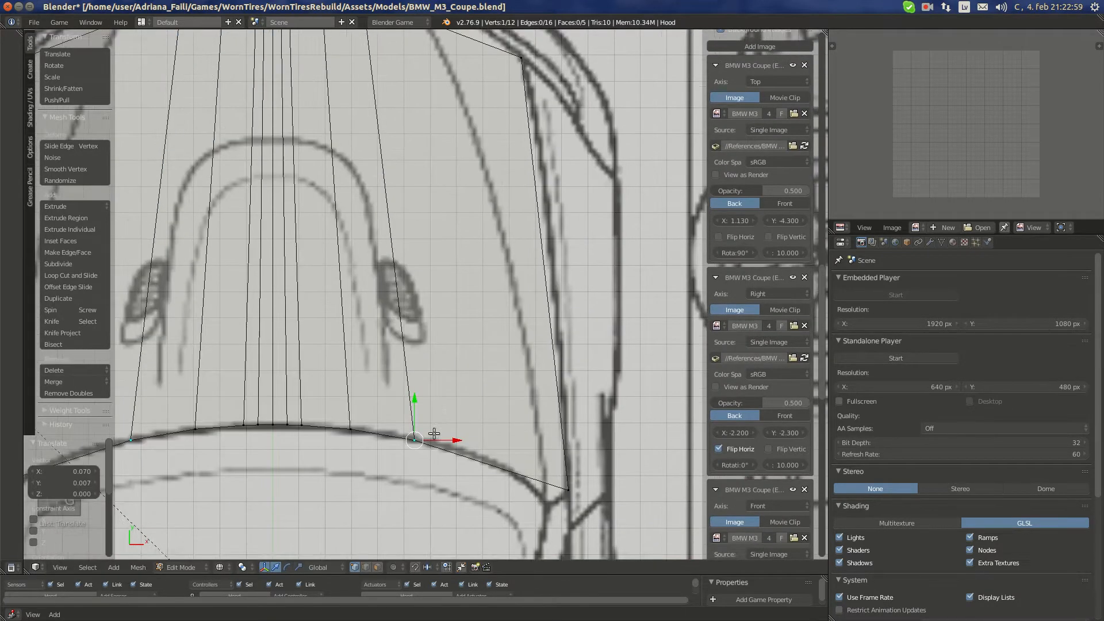
key(g)
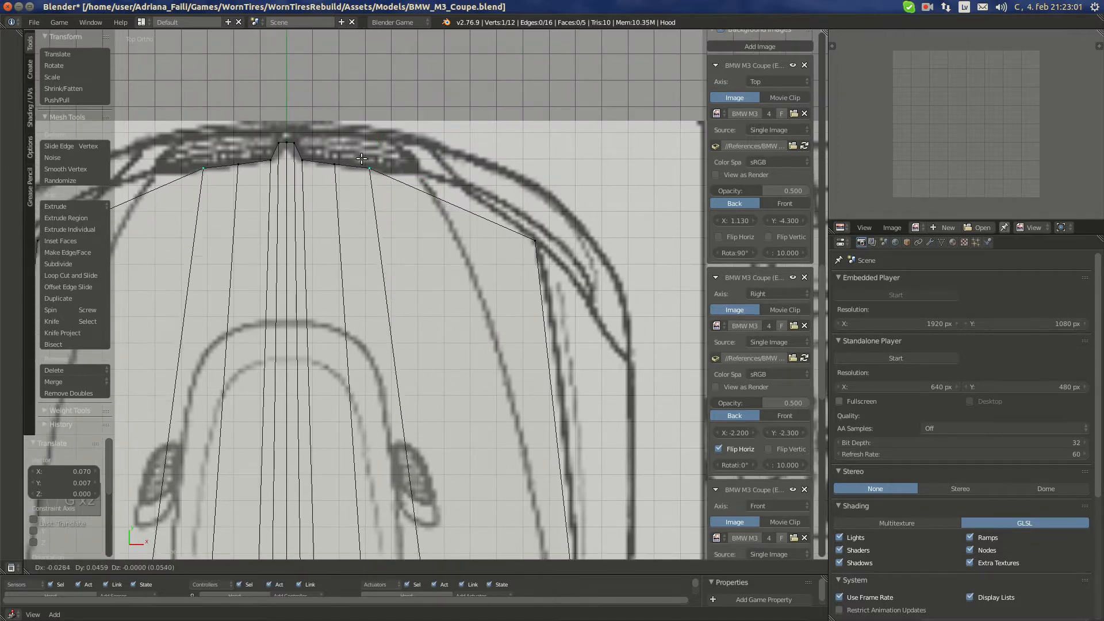
click(359, 158)
Lower the fourth loop's front vertex about 0.005 units in Z to the grille's upper edge in the front reference
key(ctrl+KP_1)
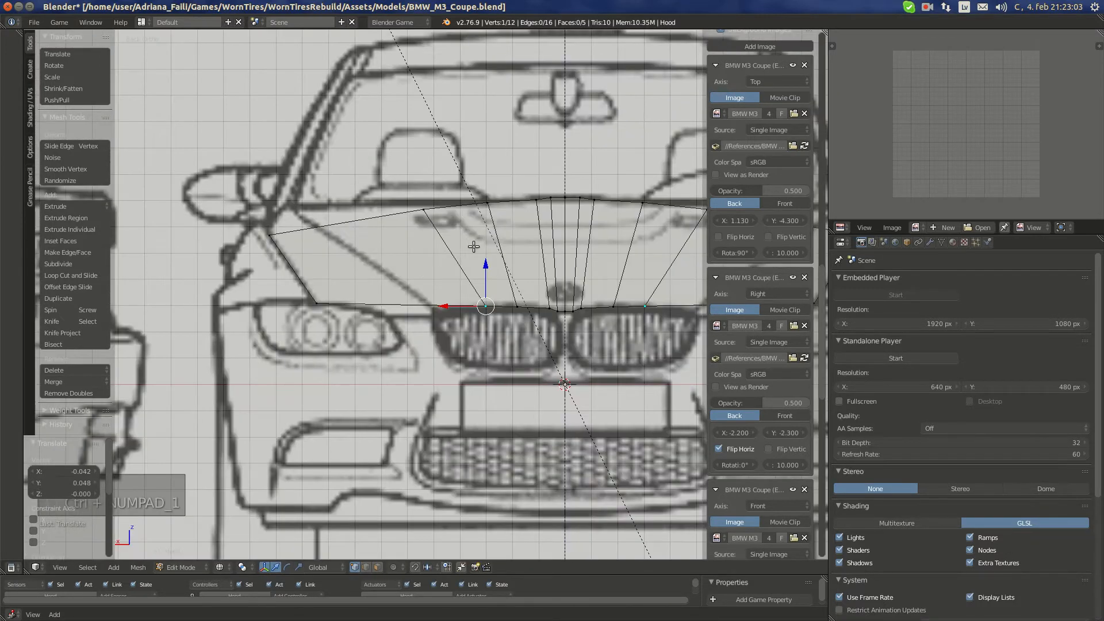
scroll(475, 247, up, 2)
drag(513, 286, 514, 304)
scroll(566, 298, down, 4)
shift+middle_drag(604, 304, 551, 305)
scroll(550, 306, up, 2)
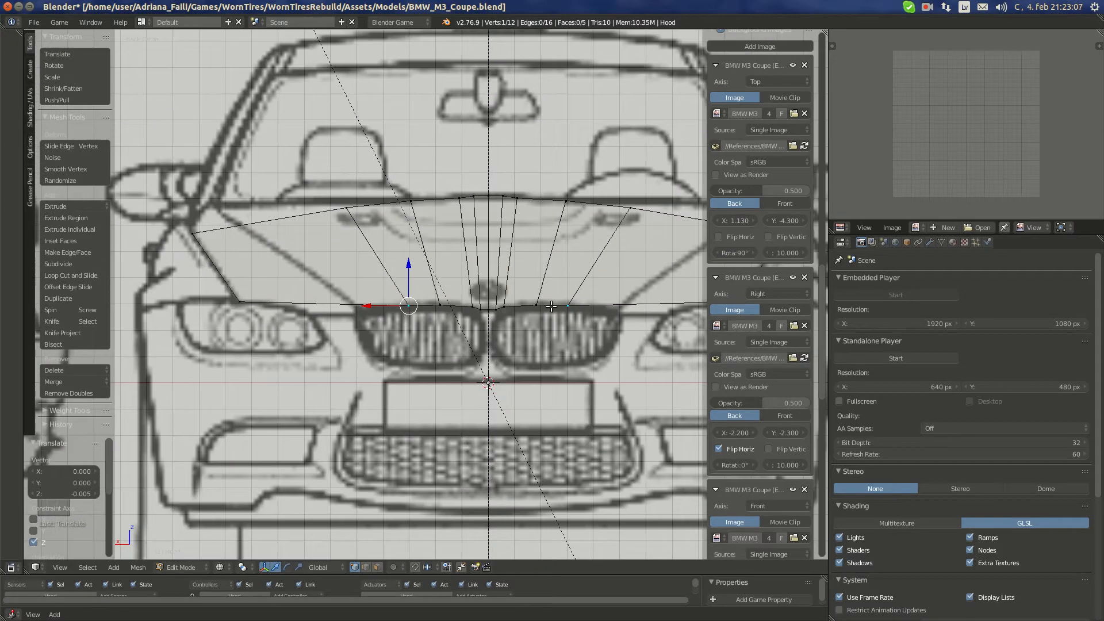
Raise the fourth loop's rear vertex about 0.029 units in Z to the hood's rear edge in the front reference
scroll(551, 306, up, 2)
shift+middle_drag(369, 271, 449, 356)
right_click(393, 244)
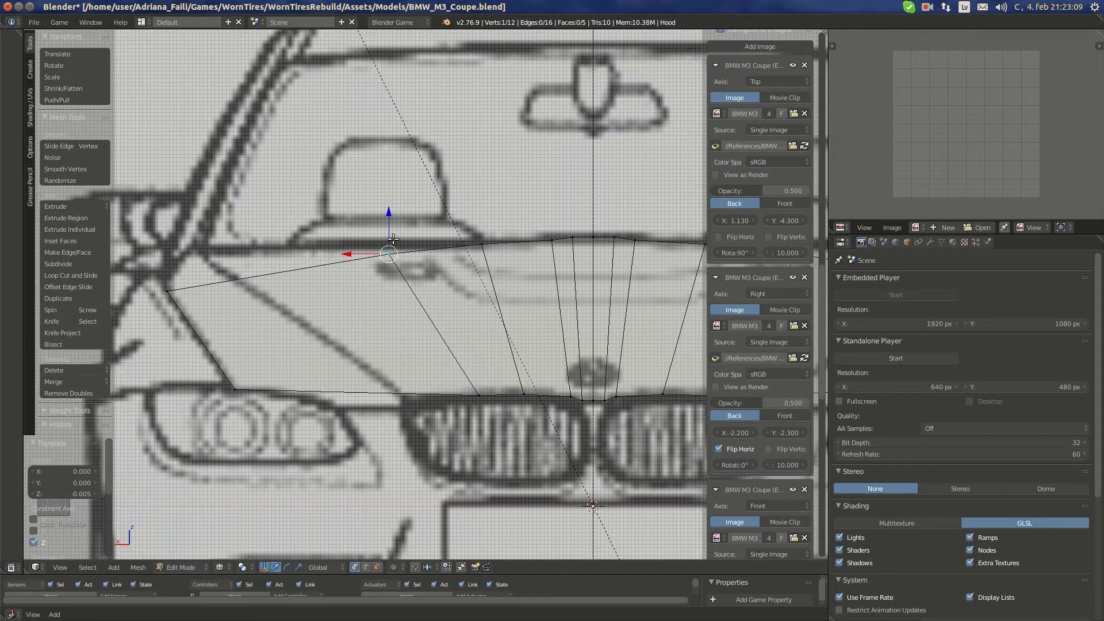
drag(387, 224, 387, 213)
click(387, 213)
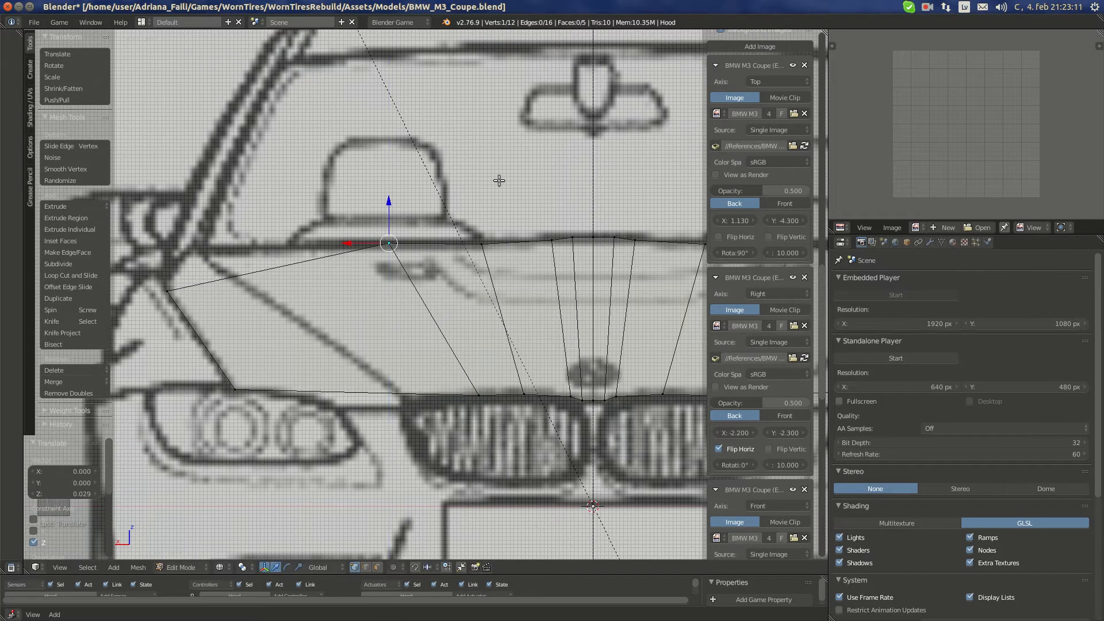
scroll(487, 257, down, 3)
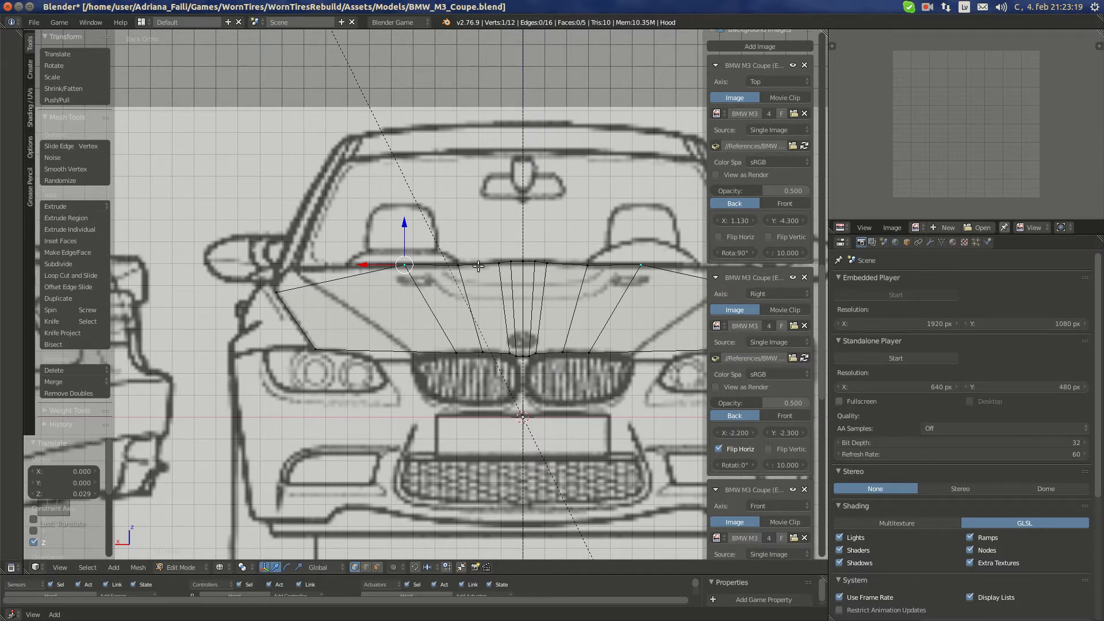
Add a fifth lengthwise loop cut in the outer hood face and slide it slightly towards the fourth loop
key(KP_7)
shift+middle_drag(456, 285, 440, 202)
key(a)
key(ctrl+r)
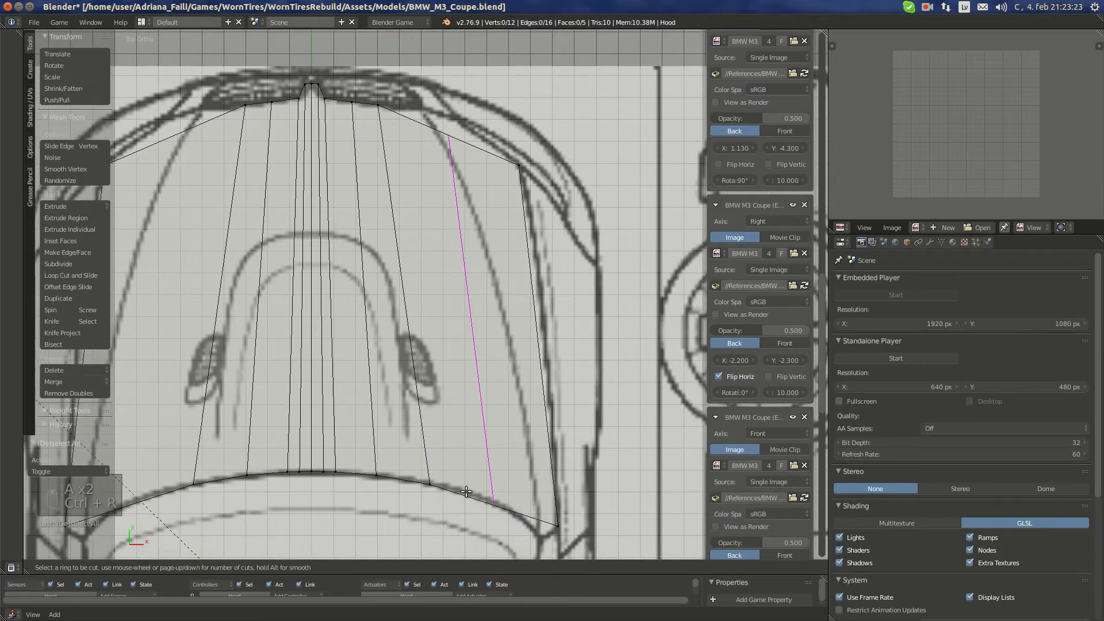
click(463, 476)
click(435, 478)
Move the fifth loop's rear vertex about 0.006 units in X and 0.017 units in Y to the hood's rear edge
right_click(431, 484)
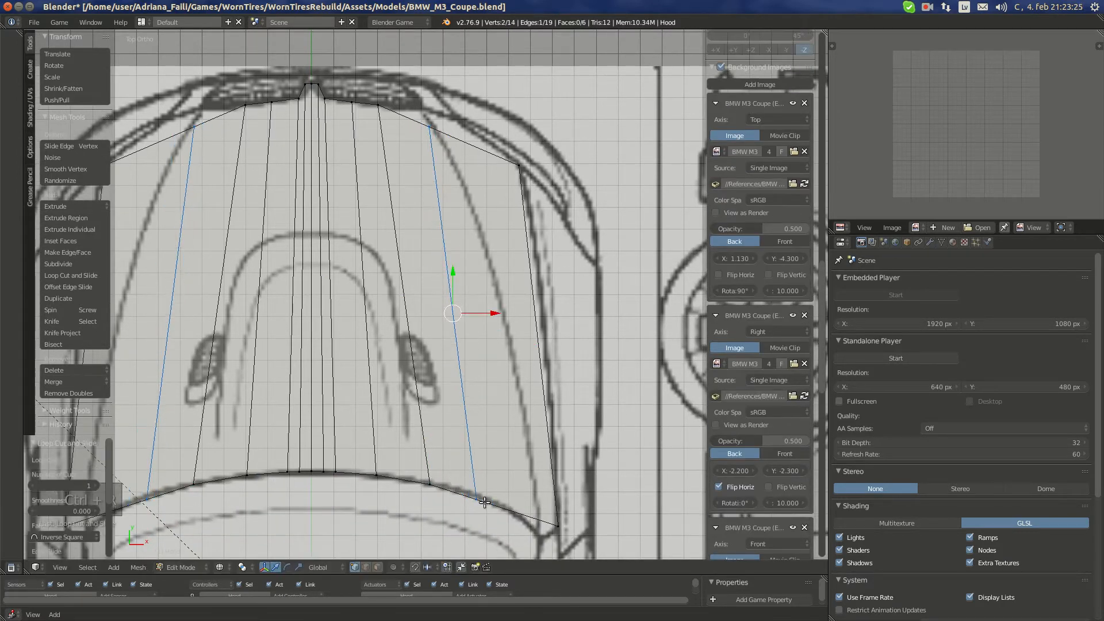
scroll(476, 447, up, 3)
key(g)
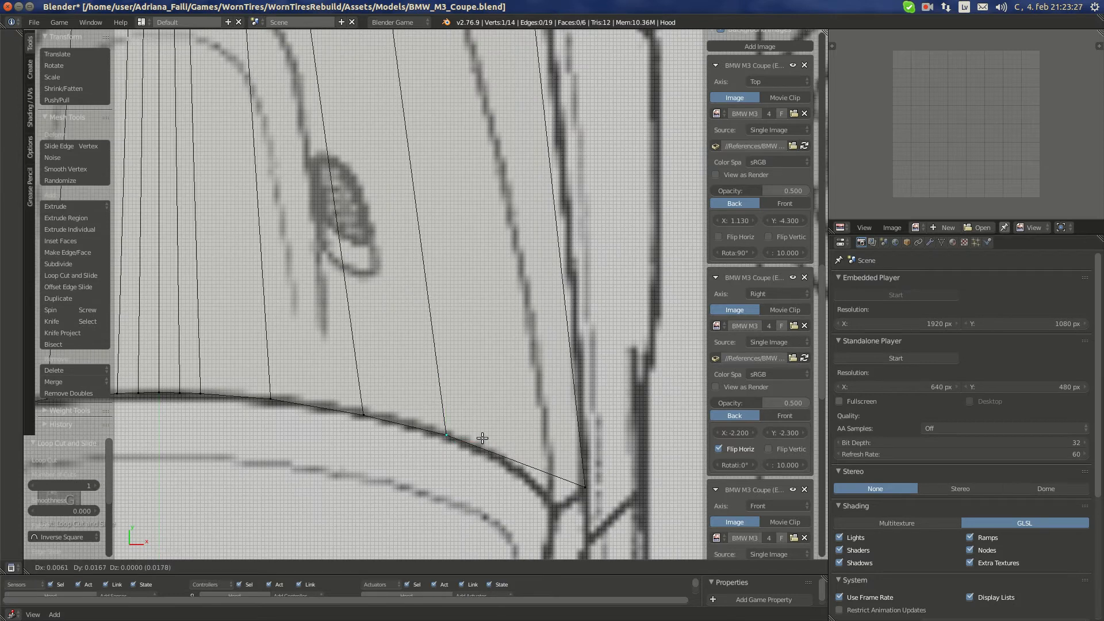
click(483, 439)
Move the fifth loop's front vertex about -0.134 units in X and 0.085 units in Y to the grille's rear edge
shift+middle_drag(437, 80, 482, 381)
shift+middle_drag(444, 225, 488, 383)
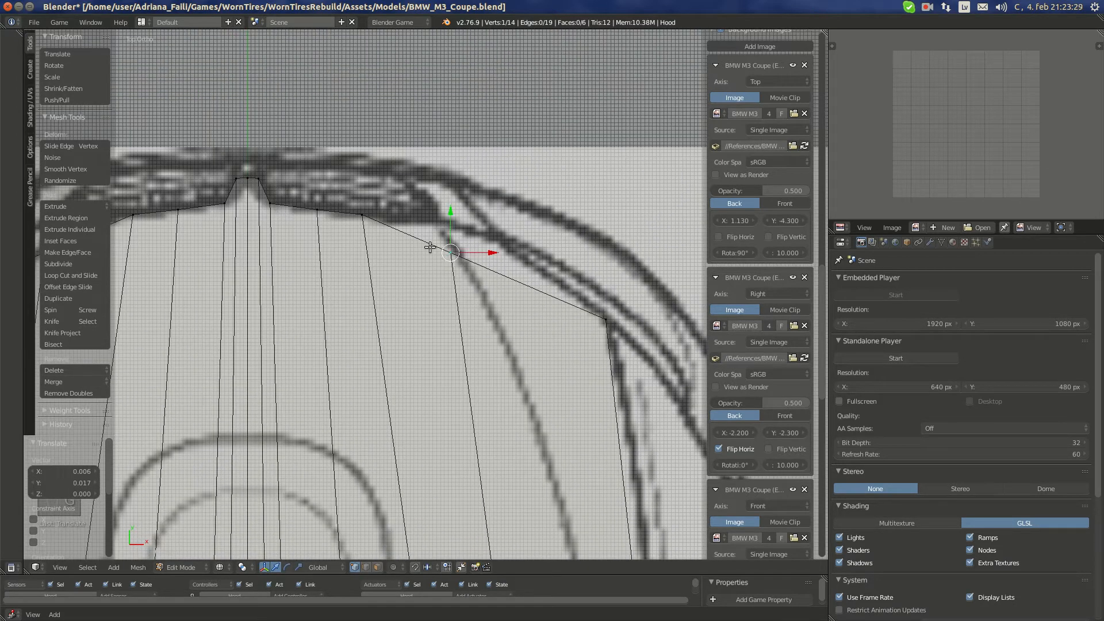
key(g)
click(380, 215)
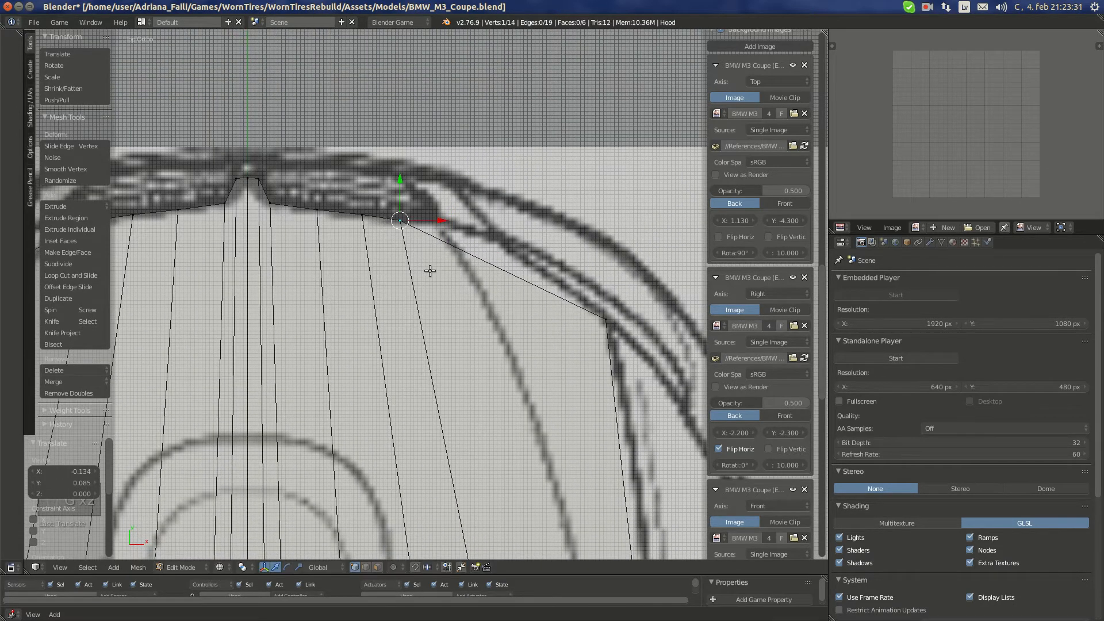
Lower the fifth loop's front vertex about 0.018 units in Z to the grille's upper edge in the front reference
scroll(437, 299, down, 5)
key(ctrl+KP_1)
scroll(479, 422, up, 5)
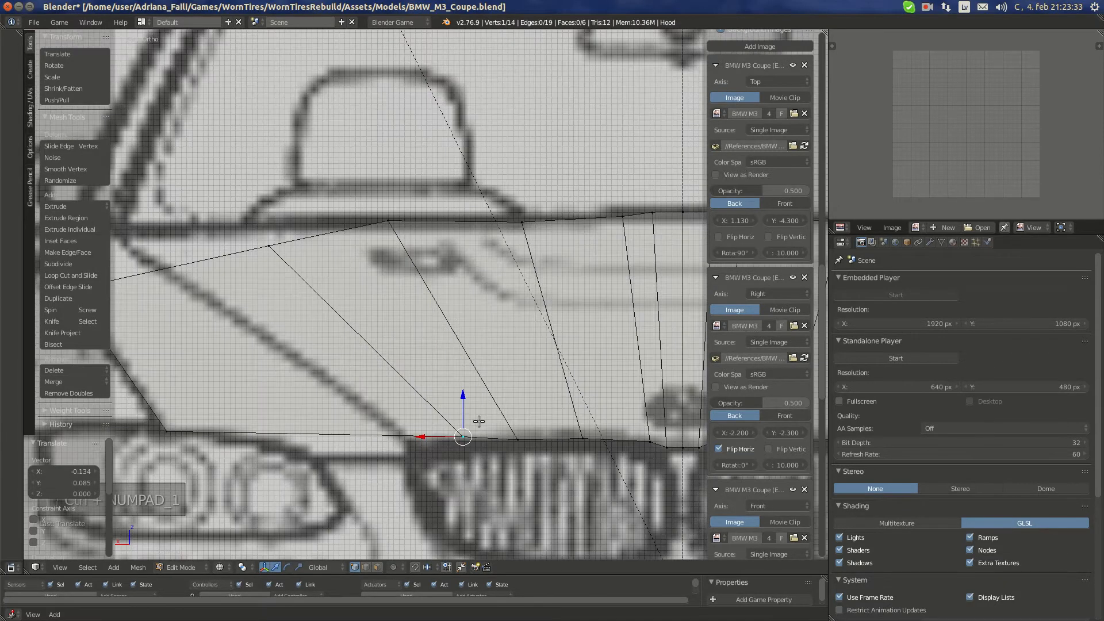
shift+middle_drag(479, 421, 481, 351)
drag(465, 344, 466, 355)
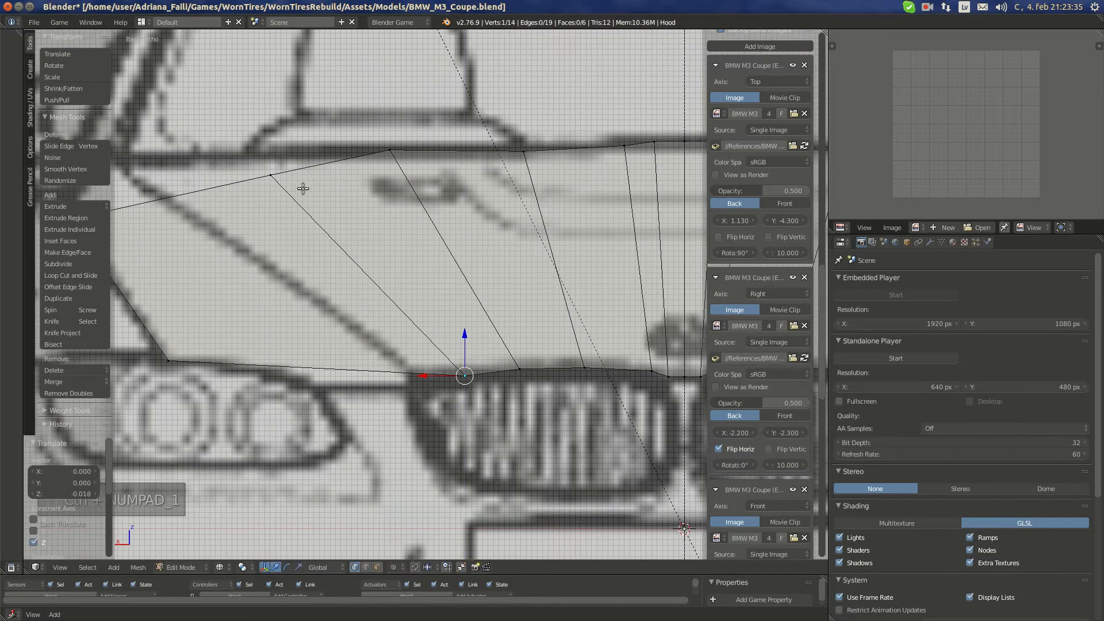
Raise the fifth loop's rear vertex about 0.033 units in Z to the hood's rear edge in the front reference
right_click(271, 174)
key(g)
key(z)
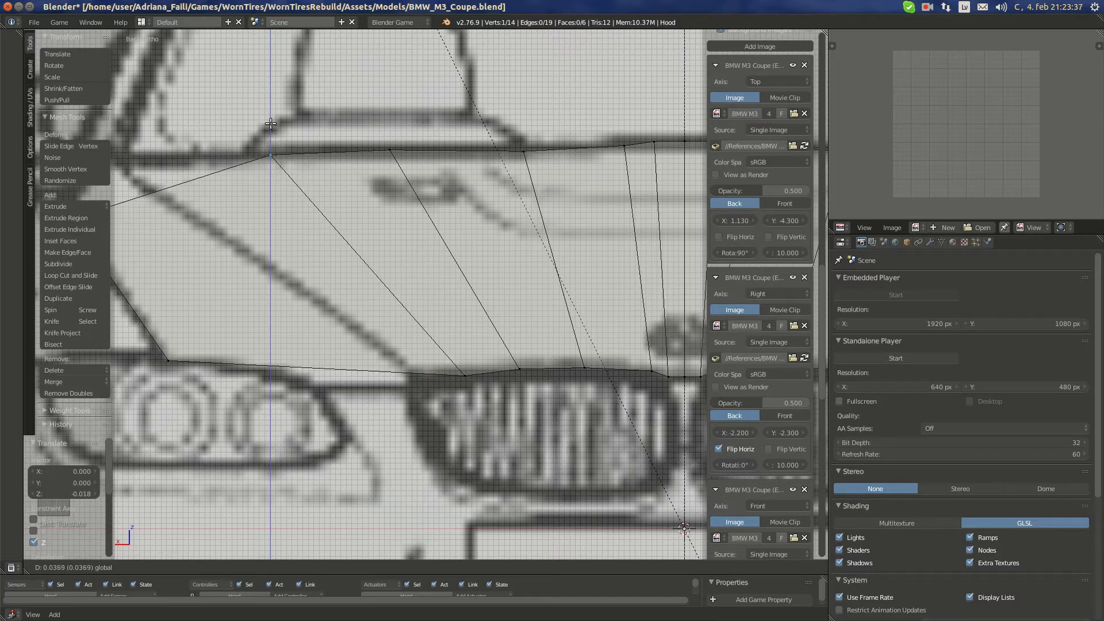
click(271, 124)
Add a sixth lengthwise loop cut midway across the outermost hood face, without sliding it
key(KP_7)
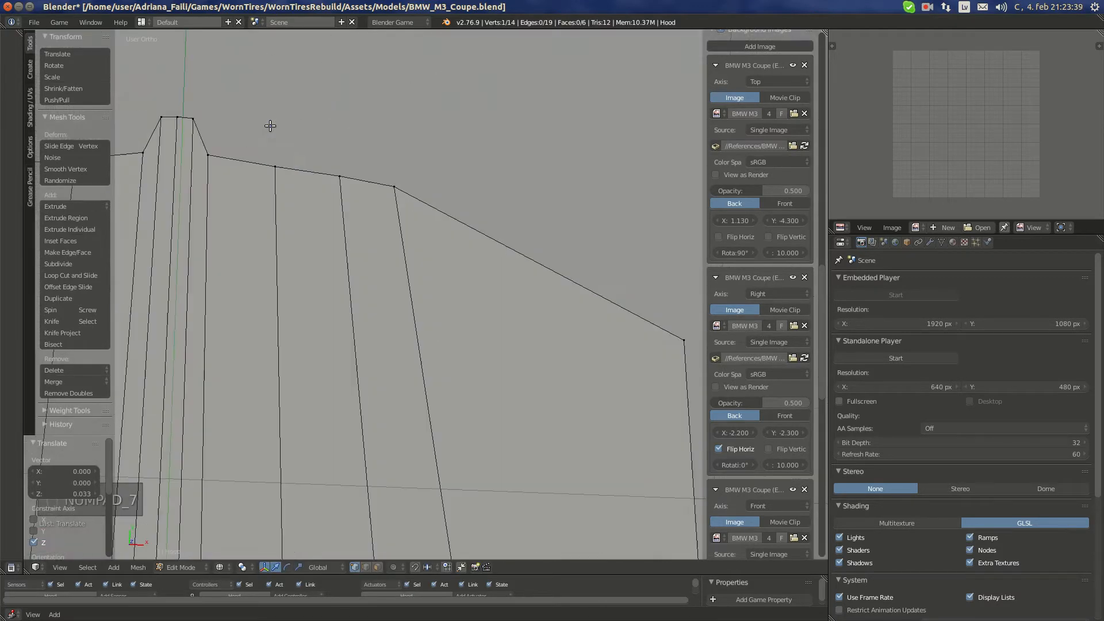
scroll(431, 230, down, 2)
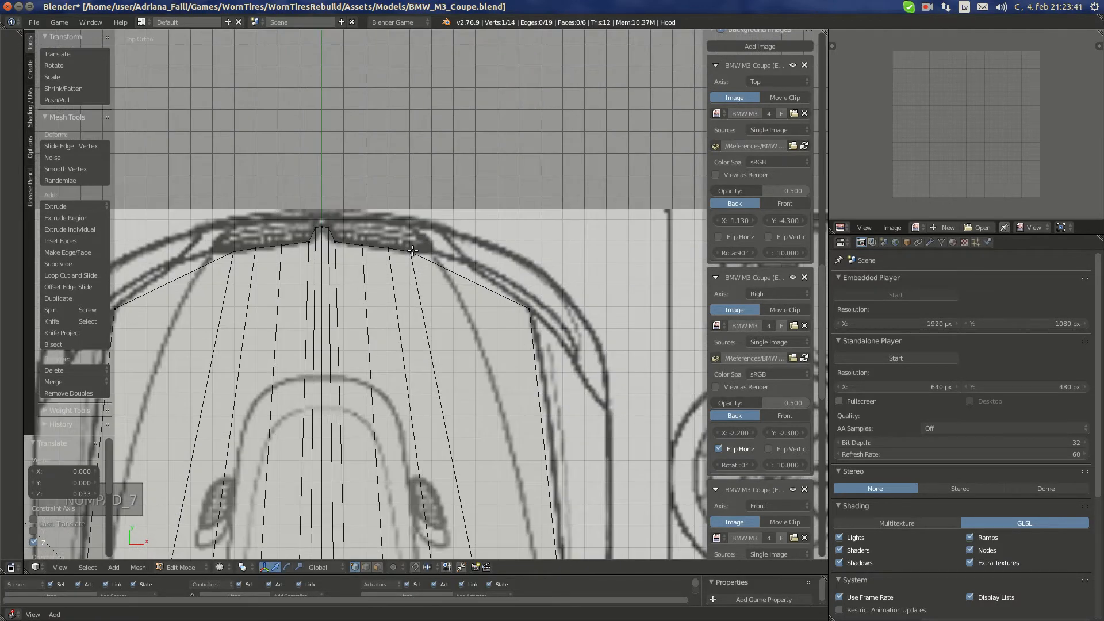
shift+middle_drag(472, 328, 432, 172)
key(a)
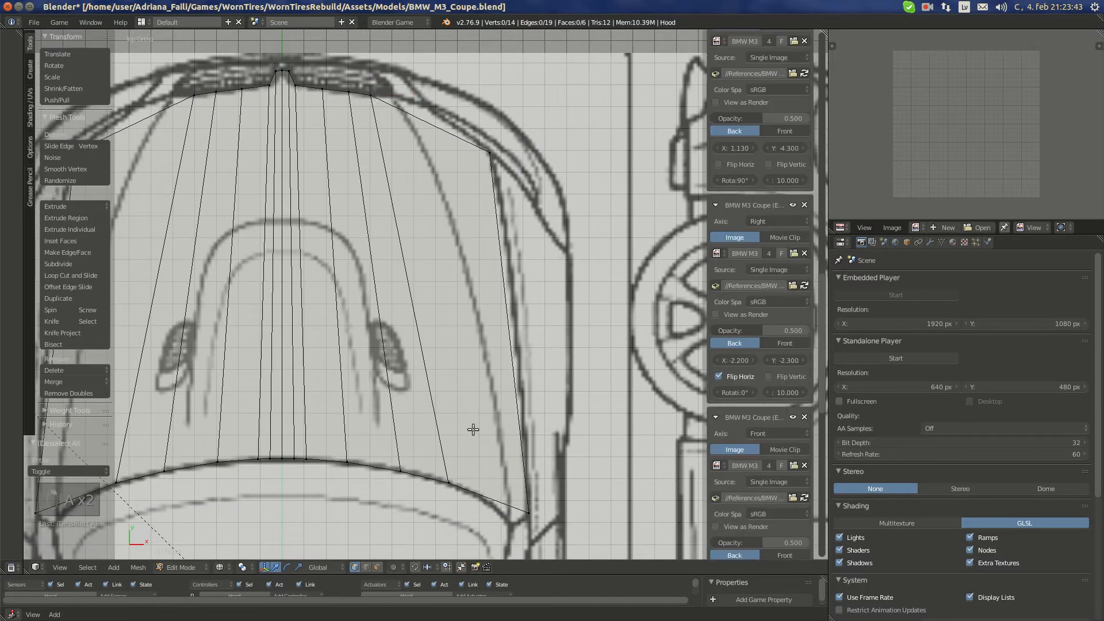
key(ctrl+r)
click(439, 139)
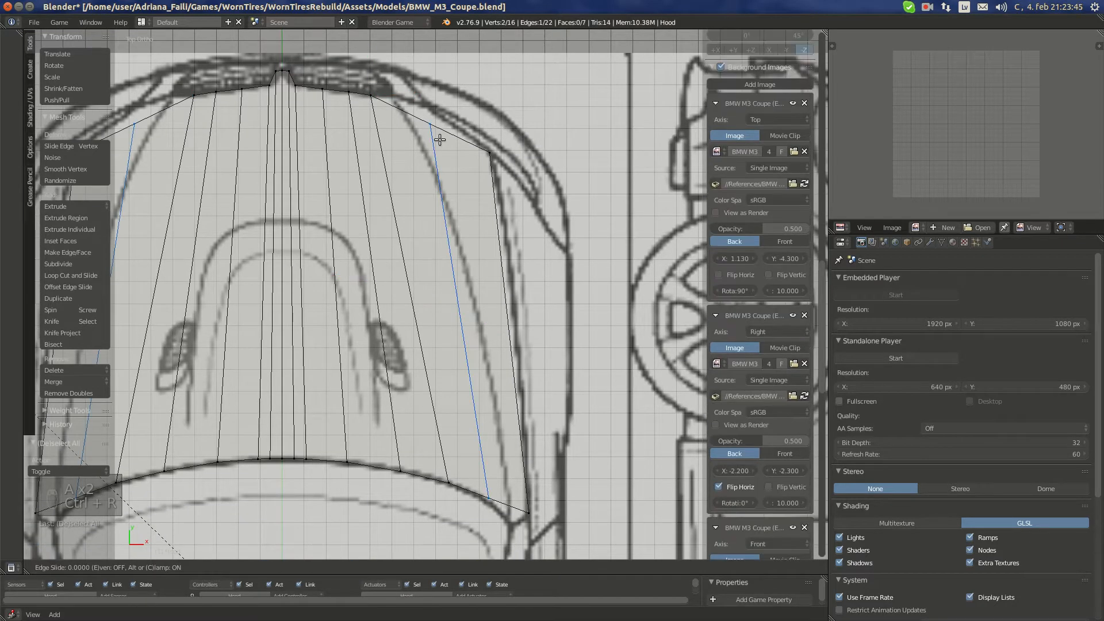
right_click(440, 139)
Move the sixth loop's rear vertex about 0.091 units in X and -0.102 units in Y to the hood's rear corner
scroll(460, 317, up, 2)
shift+middle_drag(471, 391, 428, 512)
right_click(381, 421)
key(g)
click(410, 450)
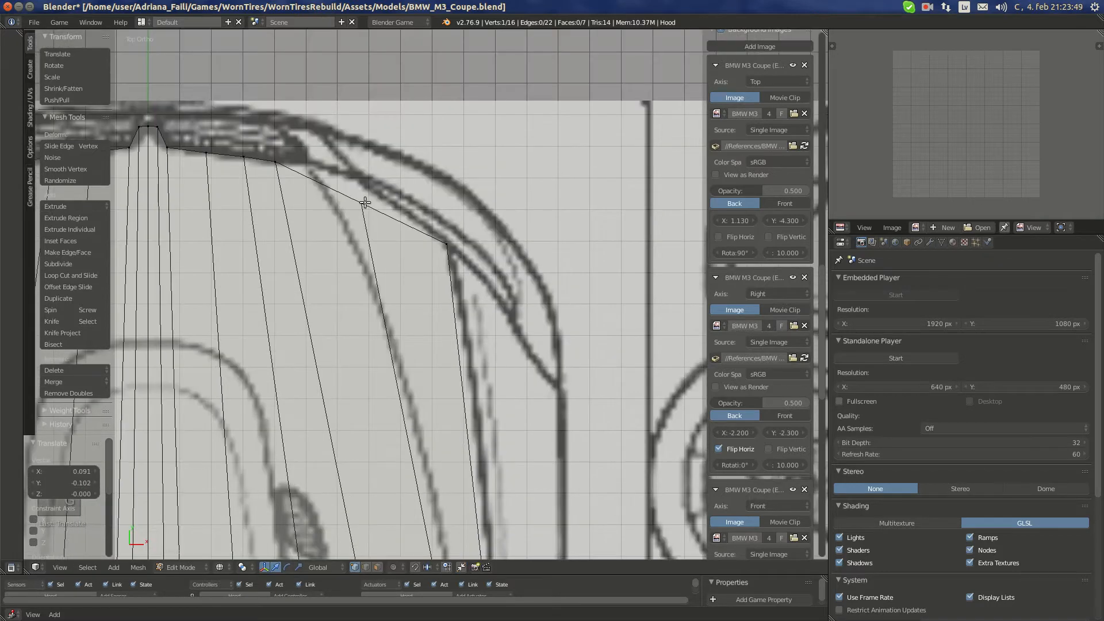
Move the sixth loop's front vertex about -0.168 units in X and 0.128 units in Y to the grille's outer corner
right_click(364, 202)
key(g)
click(308, 163)
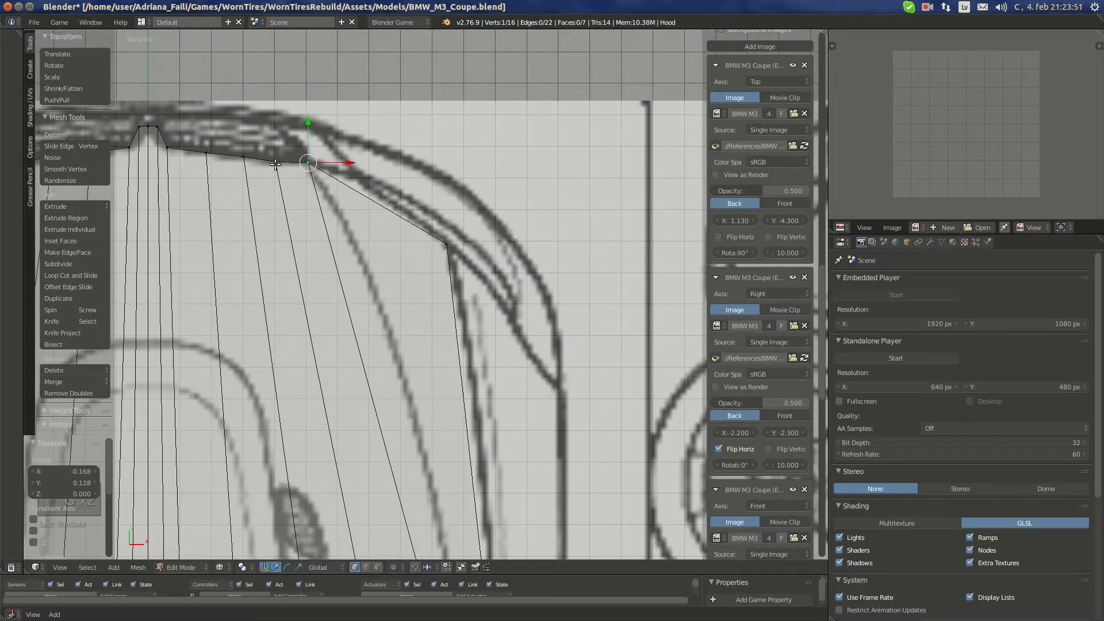
Nudge the front vertices of the fifth and fourth loops onto the grille's rear edge in the top reference
right_click(276, 163)
click(253, 168)
scroll(287, 220, down, 1)
right_click(295, 185)
key(g)
click(312, 199)
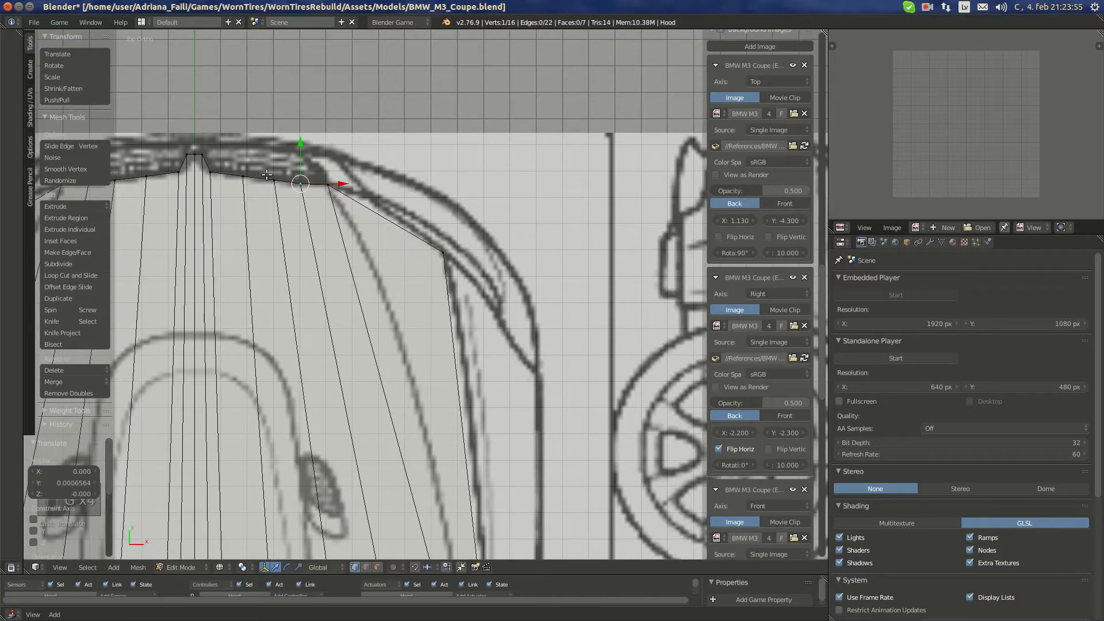
key(g)
click(273, 192)
right_click(270, 180)
key(g)
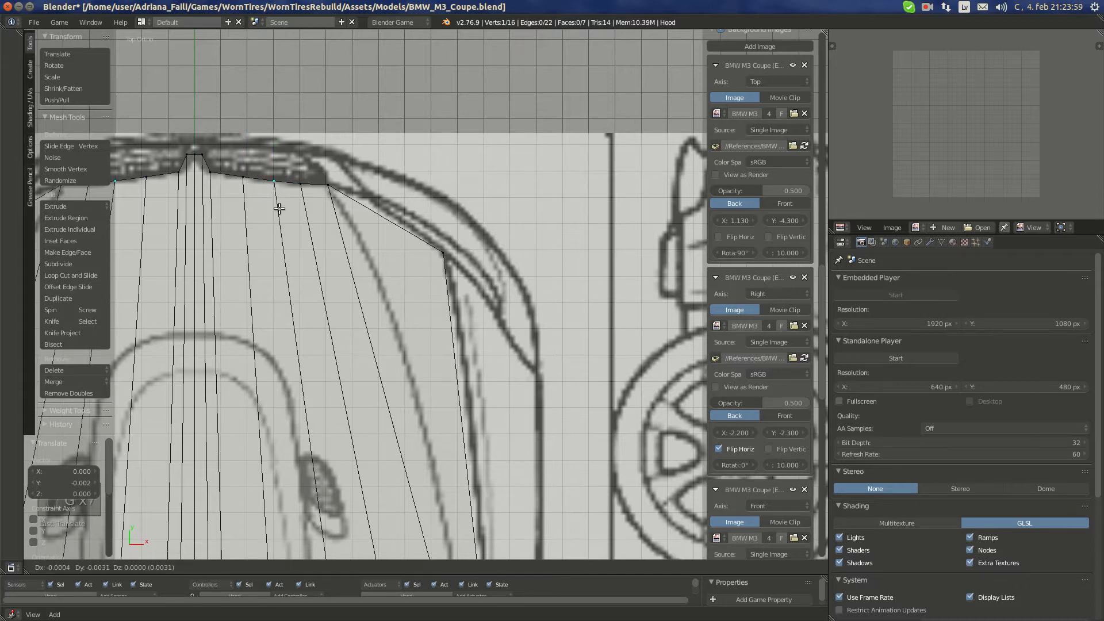
click(279, 208)
Add a seventh lengthwise loop cut midway between the fifth and sixth loops, without sliding it
scroll(381, 305, down, 4)
shift+middle_drag(433, 480, 407, 396)
key(a)
scroll(406, 396, up, 2)
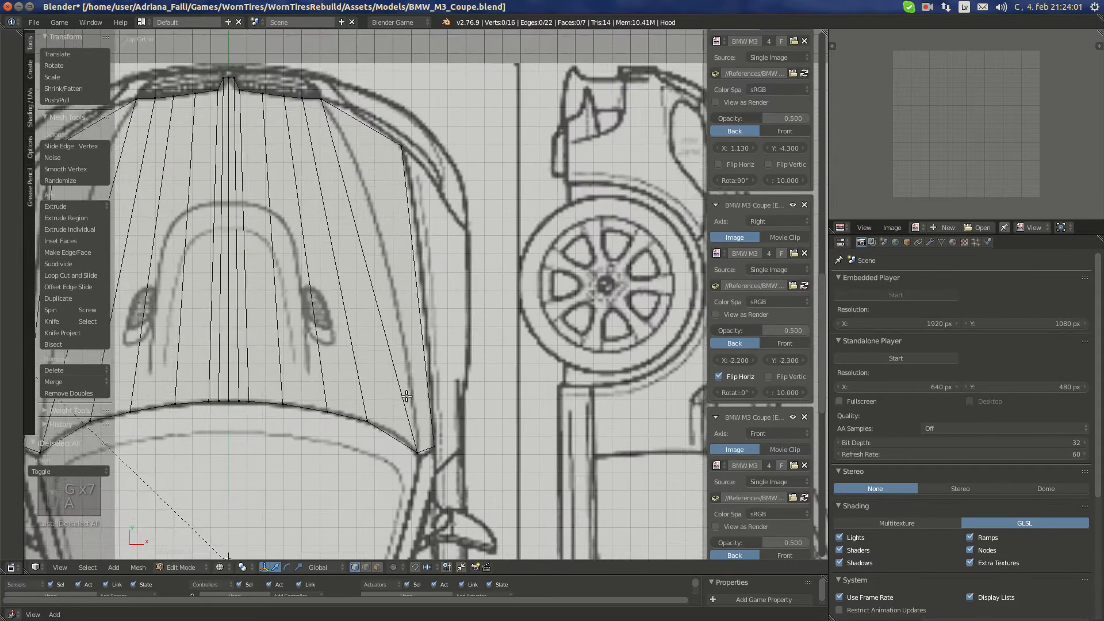
scroll(406, 396, up, 2)
key(ctrl+r)
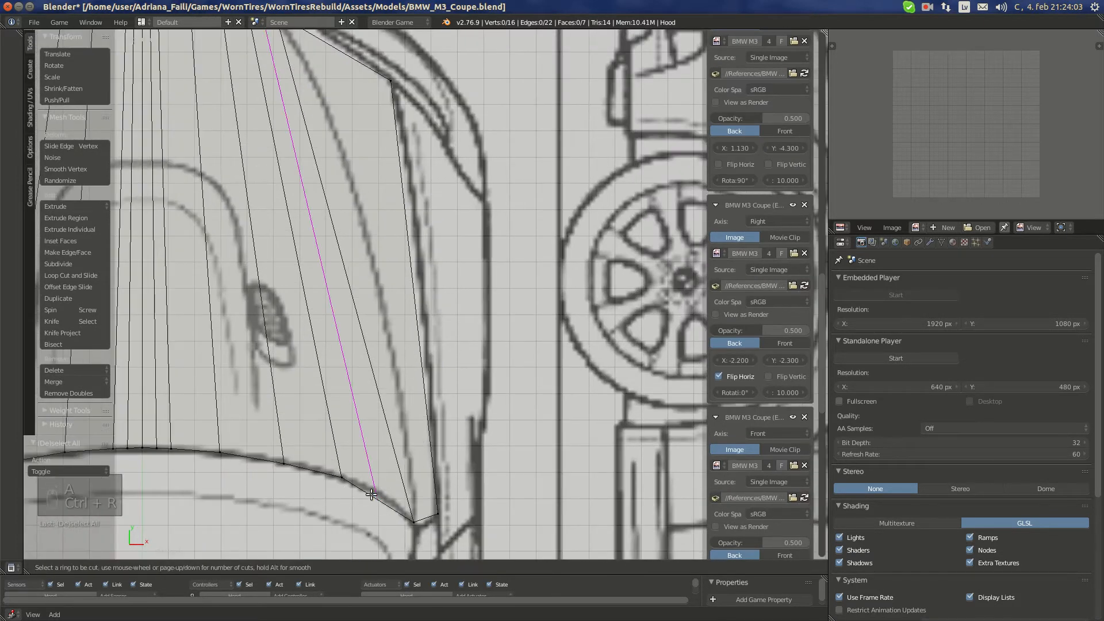
click(372, 495)
right_click(372, 495)
Move the seventh loop's rear vertex about 0.024 units in Y to the hood's rear edge and its front vertex about -0.003 units in Y
right_click(380, 503)
key(g)
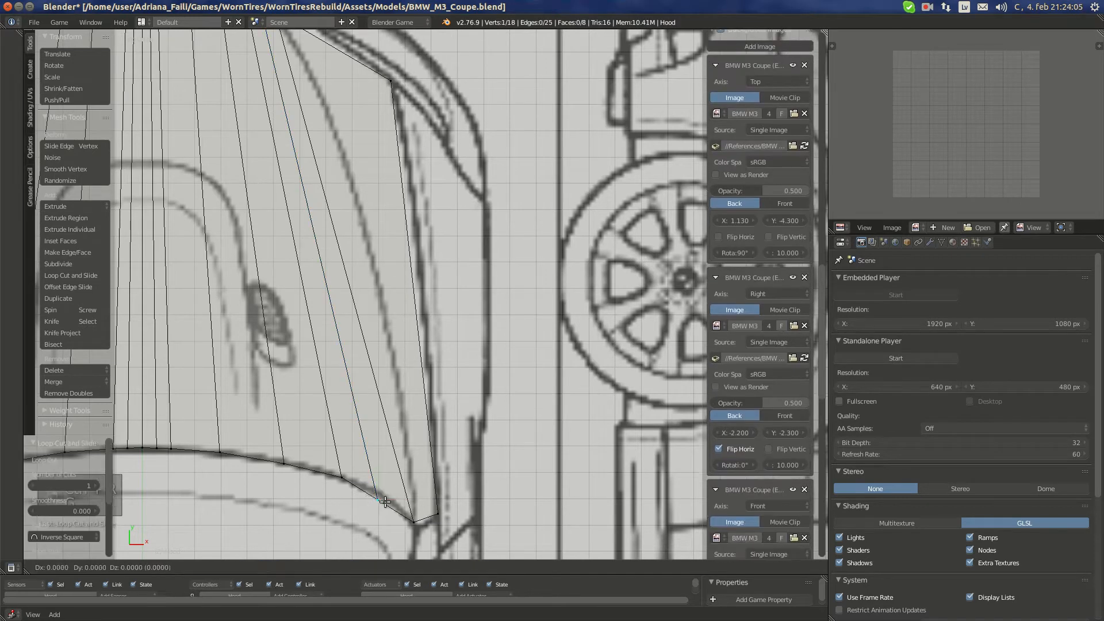
click(385, 495)
shift+middle_drag(328, 165, 460, 438)
scroll(398, 296, up, 4)
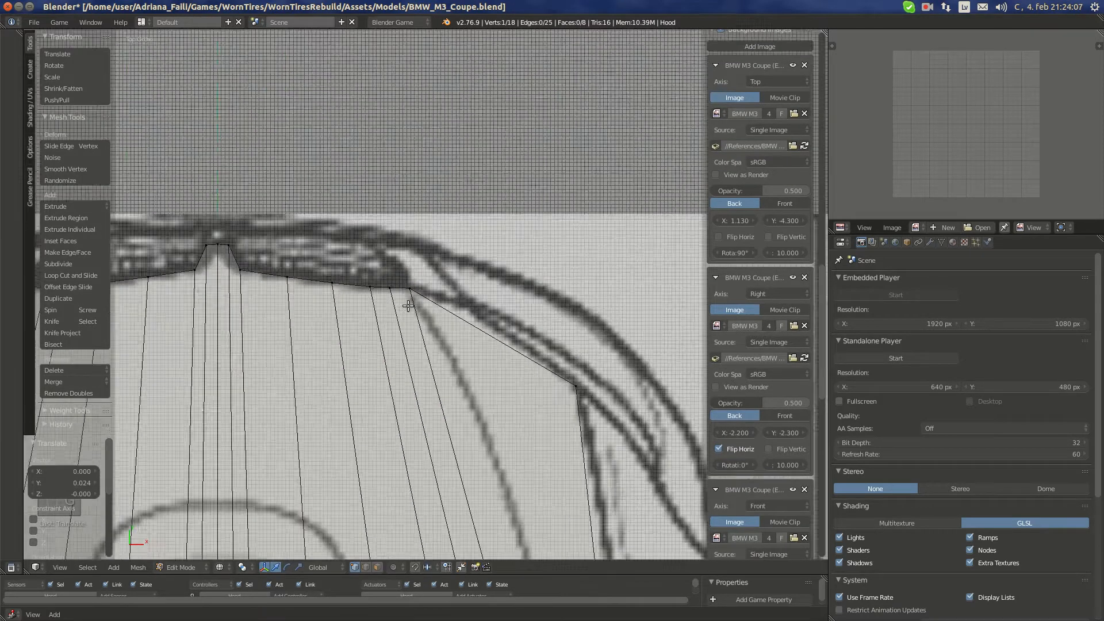
right_click(366, 282)
key(g)
click(385, 335)
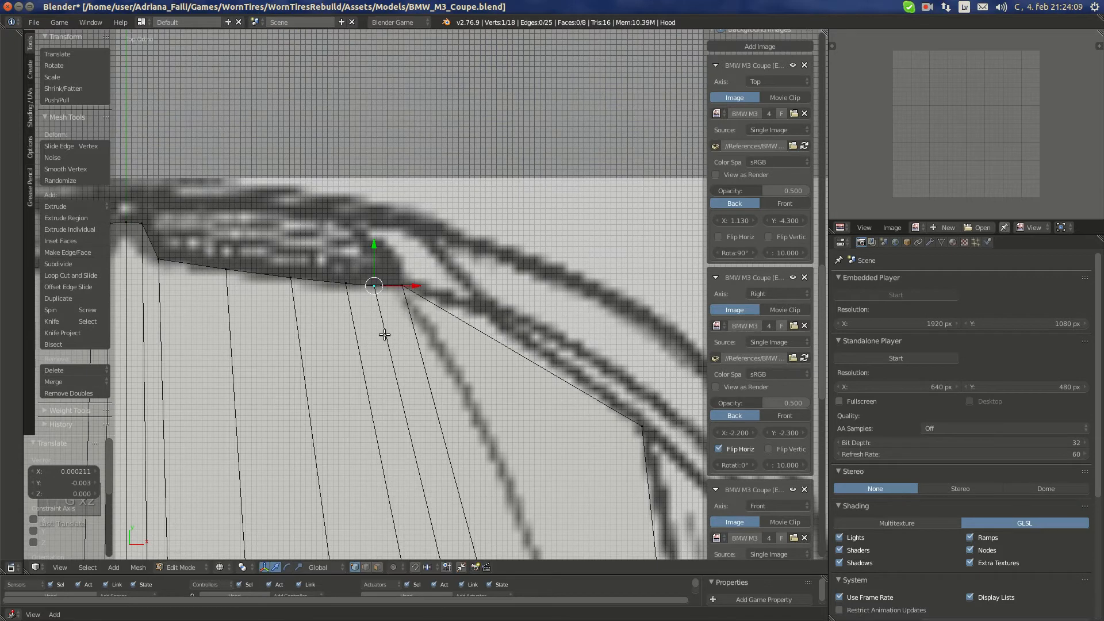
Lower the seventh loop's front vertex about 0.008 units in Z and raise the fifth loop's front vertex about 0.007 units in Z
key(ctrl+KP_1)
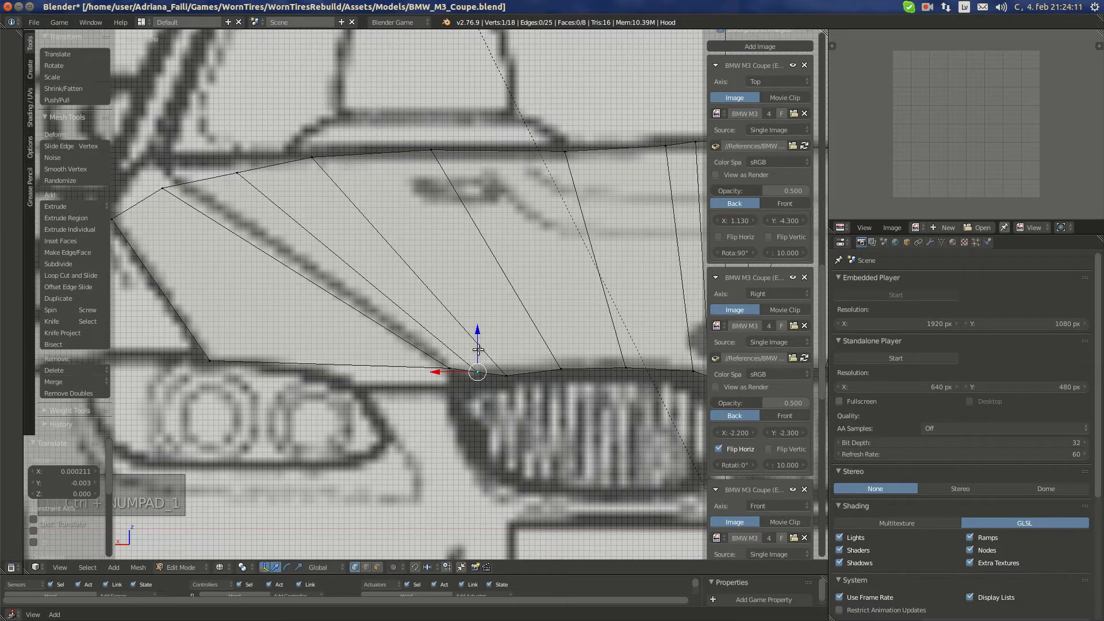
key(g)
key(z)
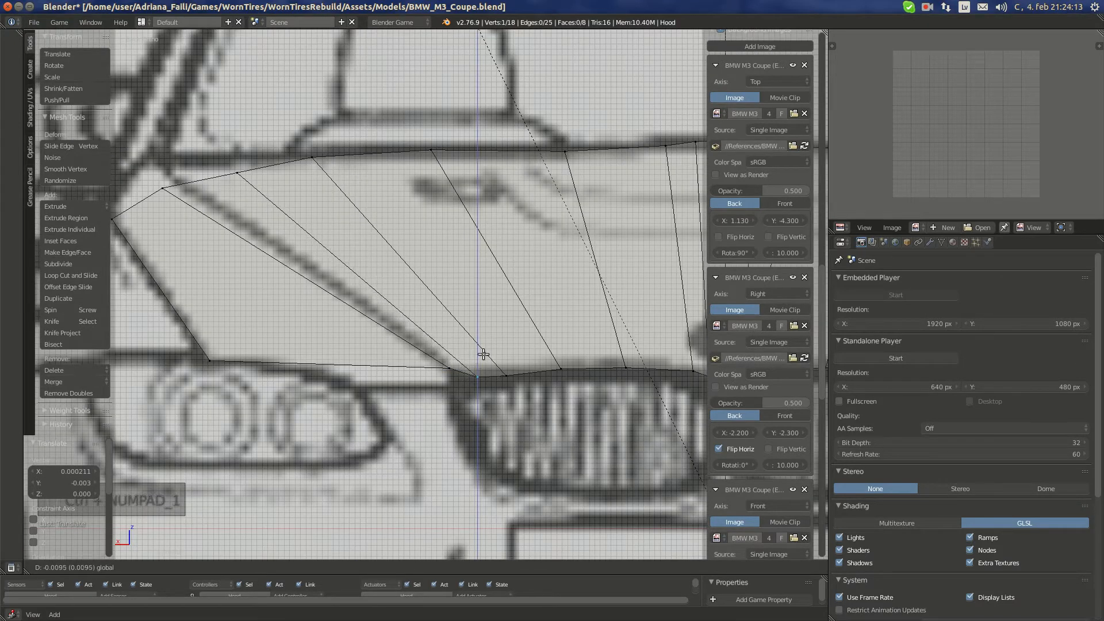
click(480, 363)
right_click(507, 373)
key(g)
key(z)
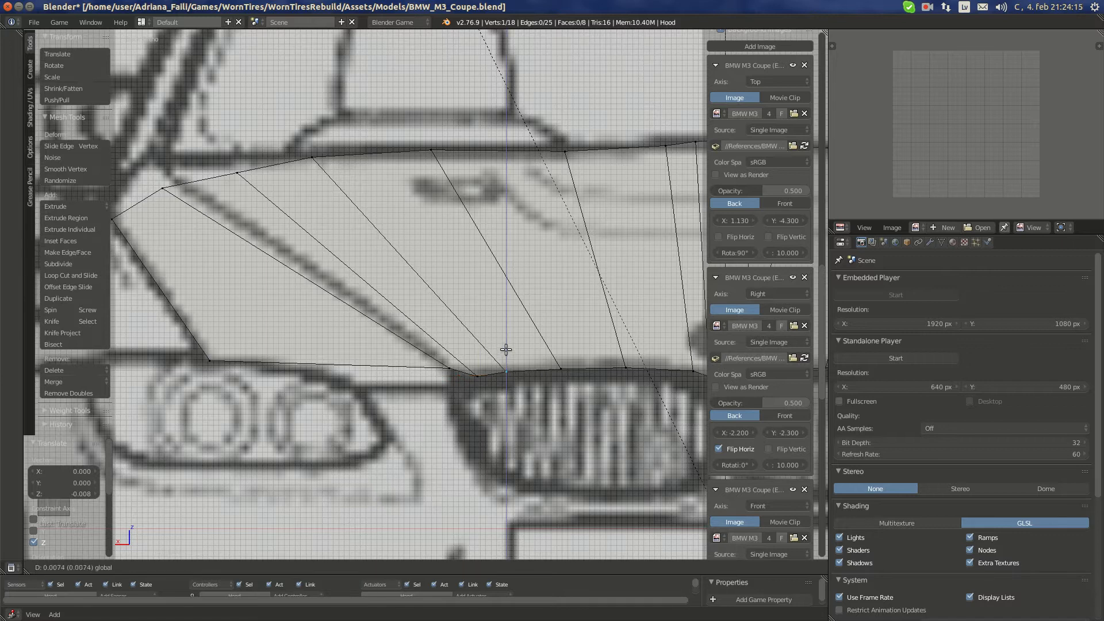
click(503, 348)
Raise the seventh loop's front vertex about 0.006 units in Z and nudge the sixth loop's about -0.002 units in X and Z
right_click(477, 376)
key(g)
key(z)
click(475, 356)
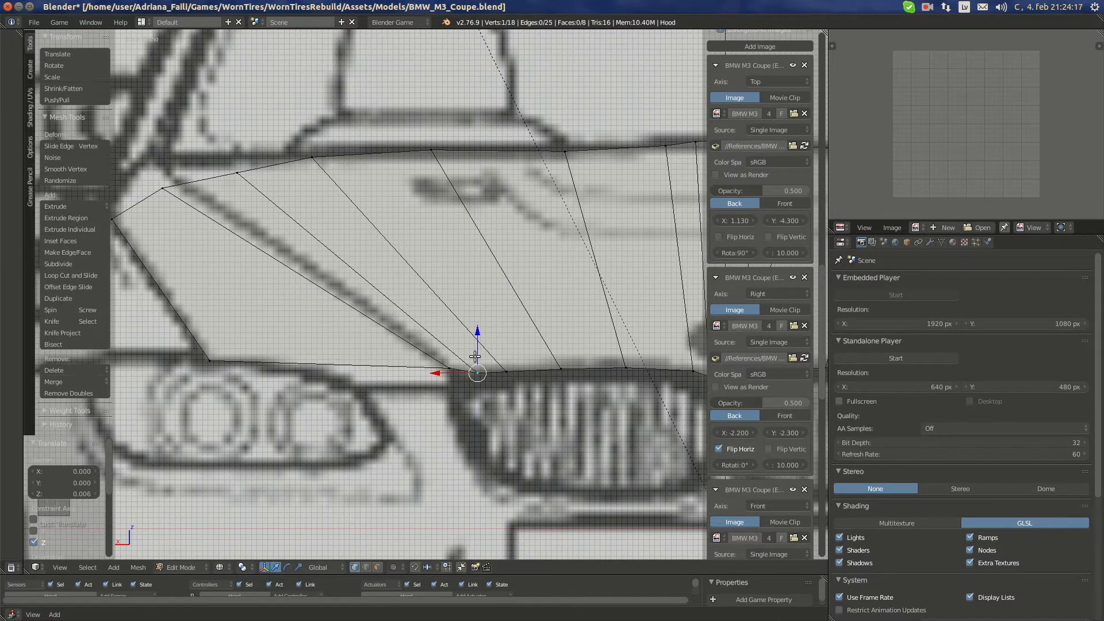
right_click(447, 362)
key(g)
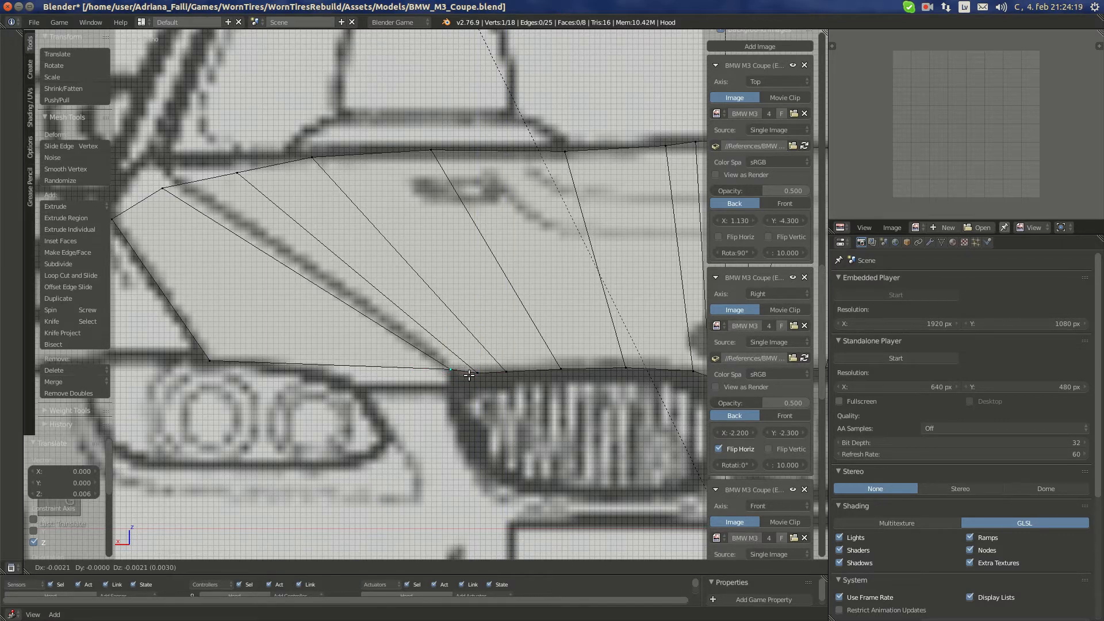
click(470, 375)
Raise the seventh loop's rear vertex about 0.026 units and the fifth loop's about 0.002 units in Z to the hood's rear edge
shift+middle_drag(310, 249, 346, 293)
right_click(292, 227)
drag(277, 179, 276, 166)
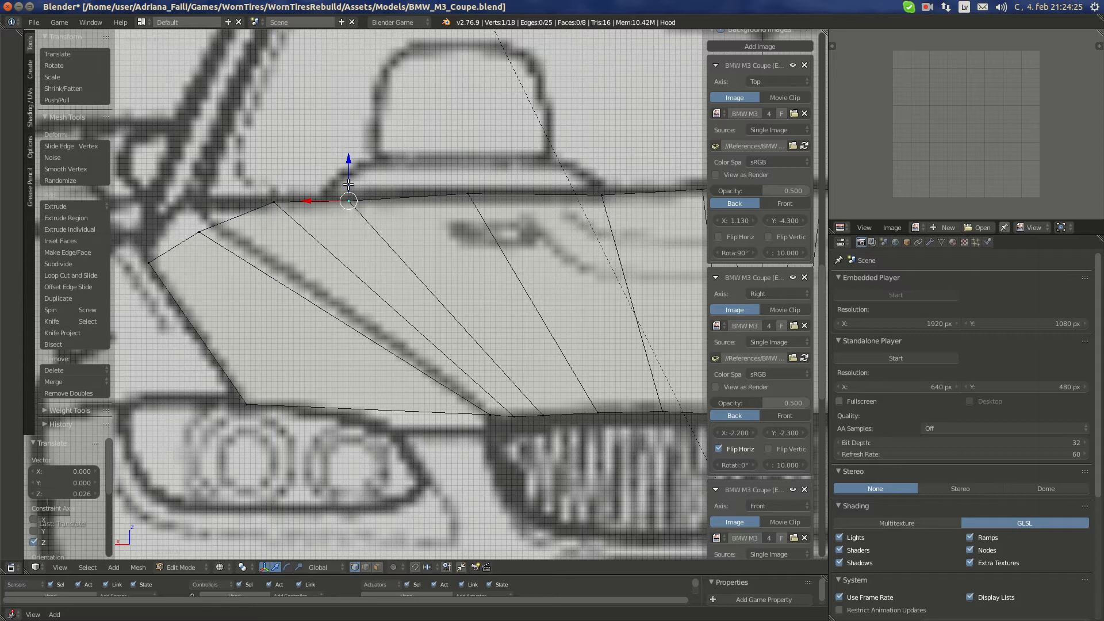
drag(348, 184, 349, 182)
Raise the sixth loop's rear vertex about 0.049 units in Z to the hood's rear corner in the front reference
right_click(280, 190)
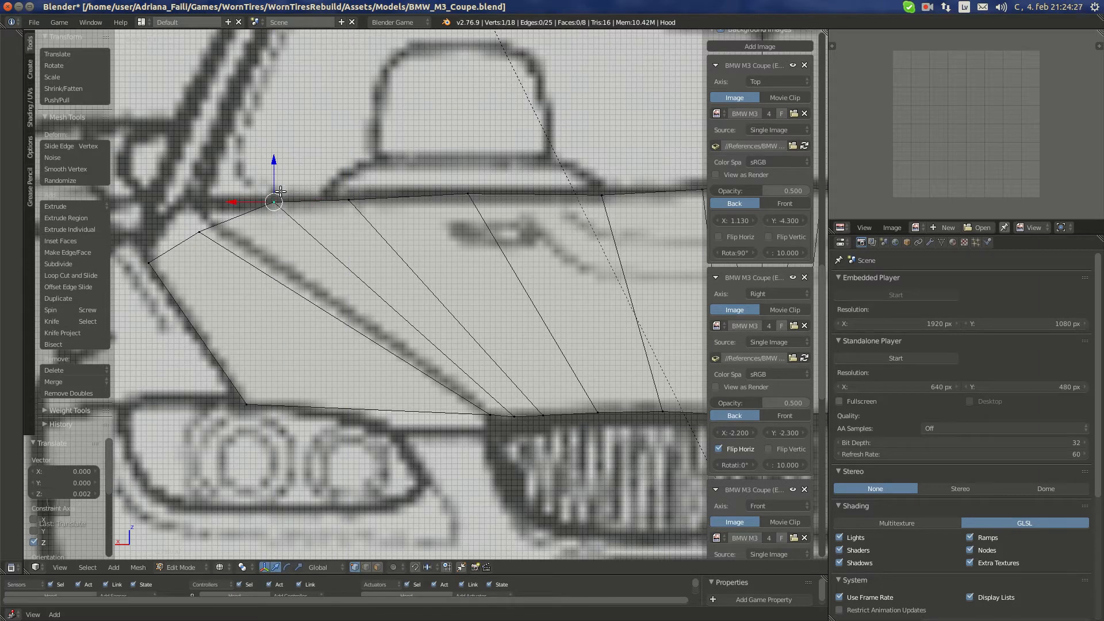
right_click(213, 227)
drag(199, 190, 197, 180)
Add an eighth lengthwise loop cut in the outermost hood face and slide it towards the sixth loop, near the hood's crease line
scroll(496, 280, down, 5)
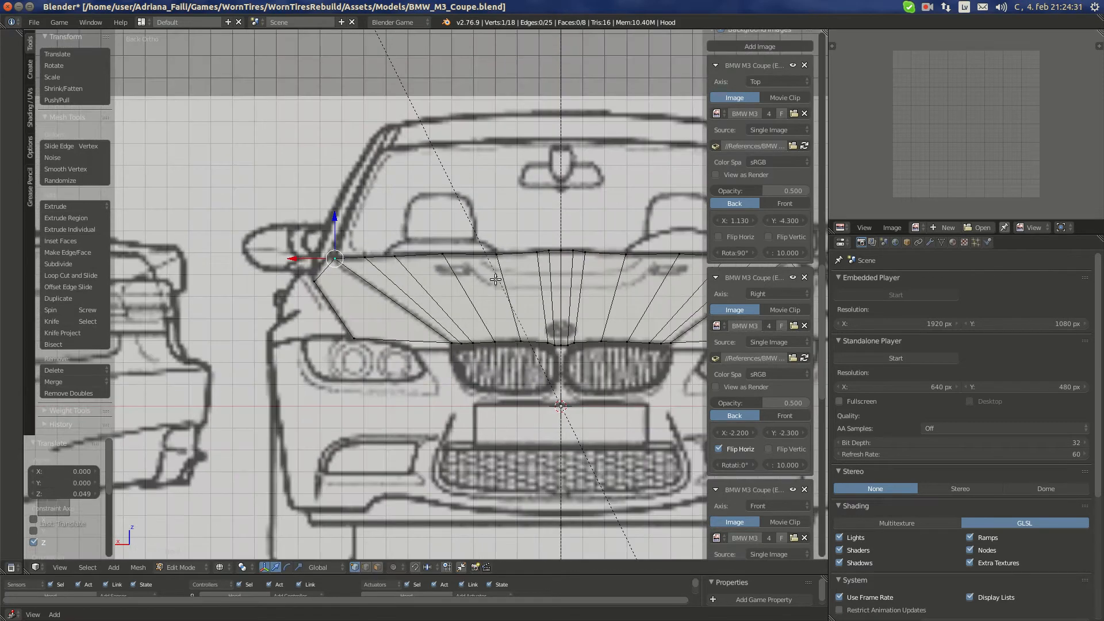
shift+middle_drag(580, 288, 459, 259)
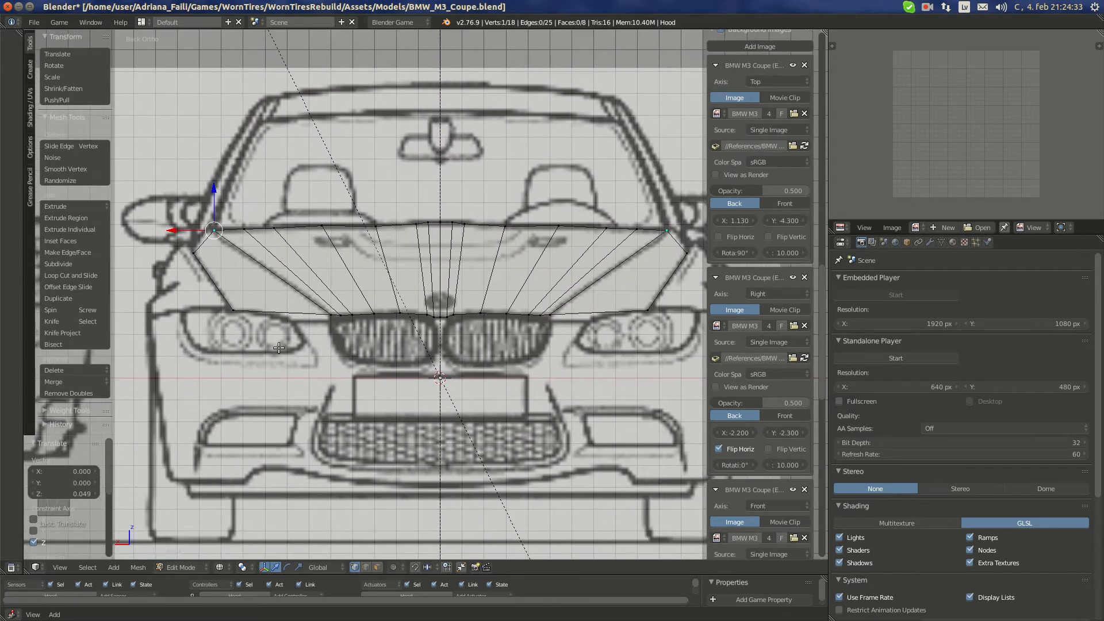
shift+middle_drag(331, 278, 441, 270)
scroll(326, 267, up, 5)
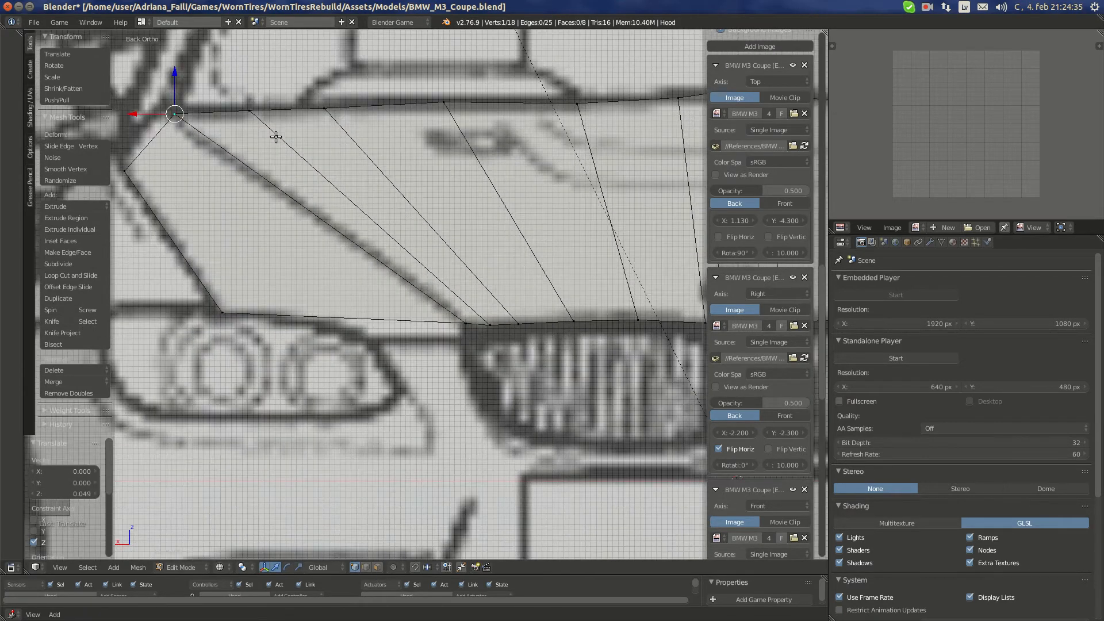
shift+middle_drag(345, 233, 492, 256)
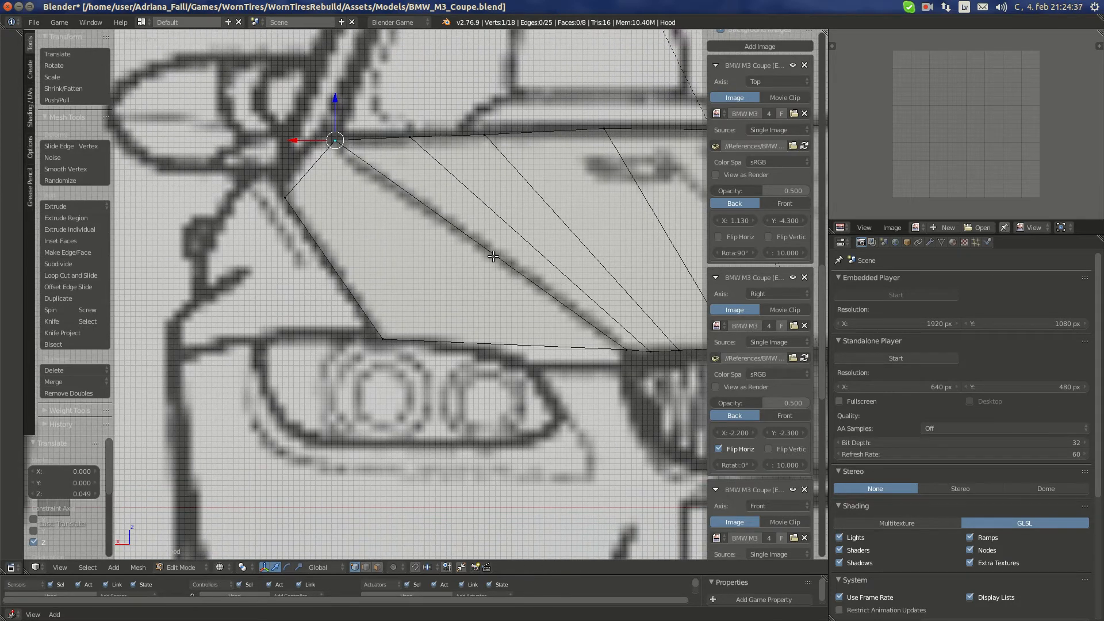
key(a)
key(KP_7)
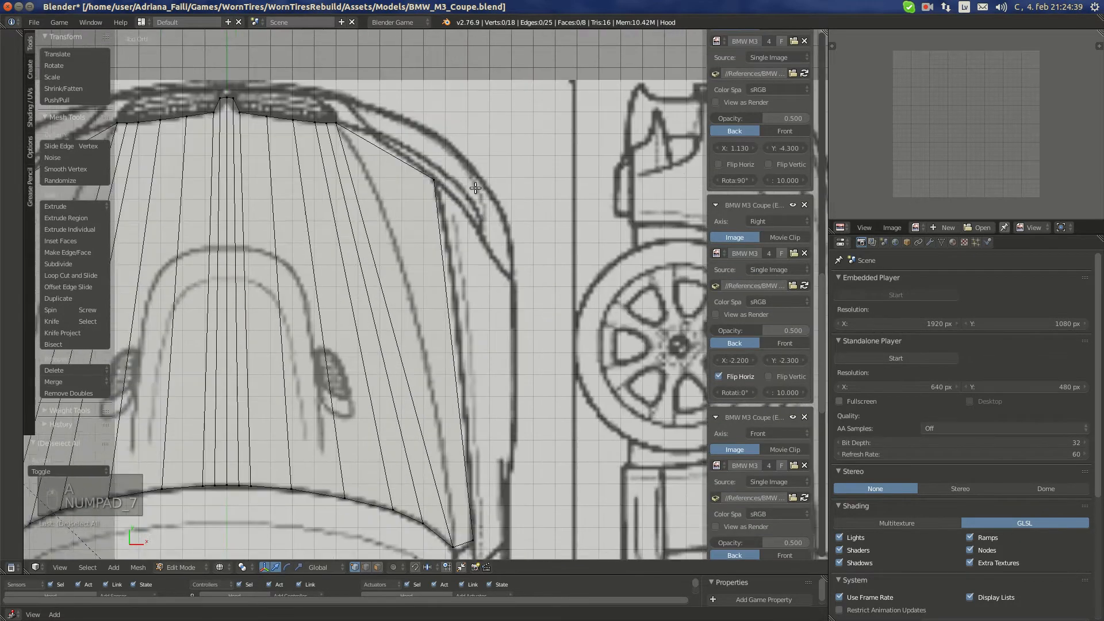
shift+middle_drag(475, 188, 472, 107)
scroll(460, 333, down, 1)
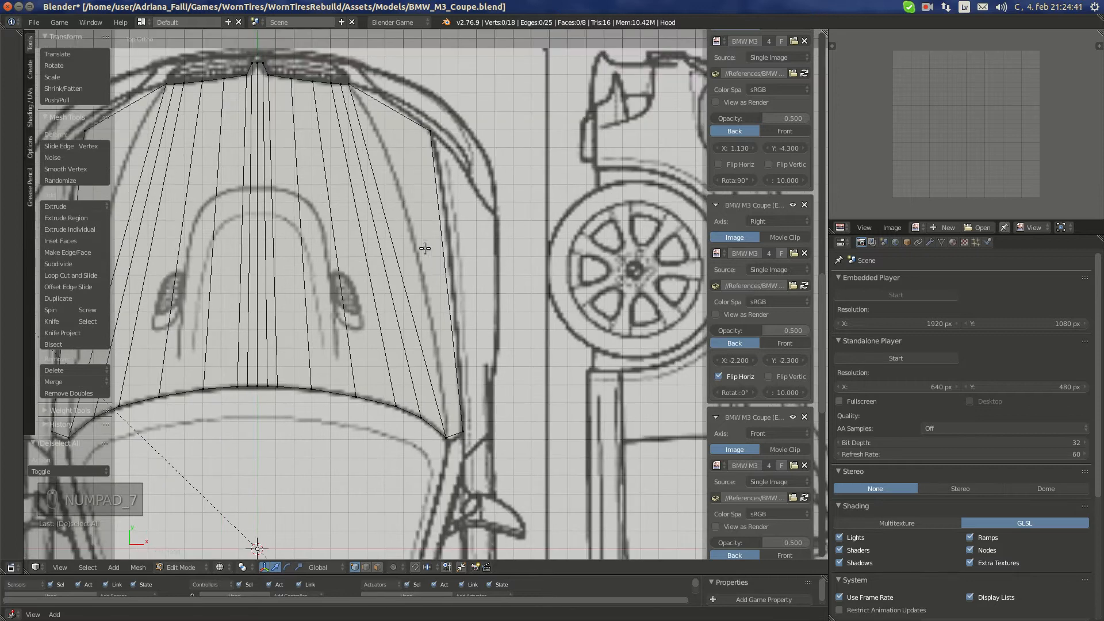
key(ctrl+r)
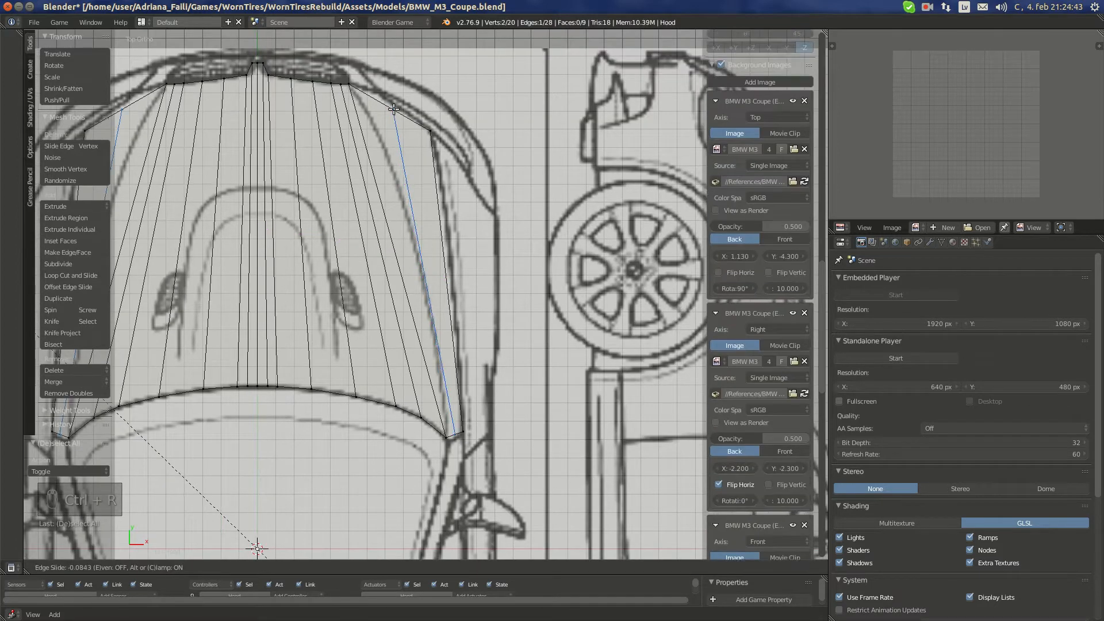
click(386, 103)
click(376, 98)
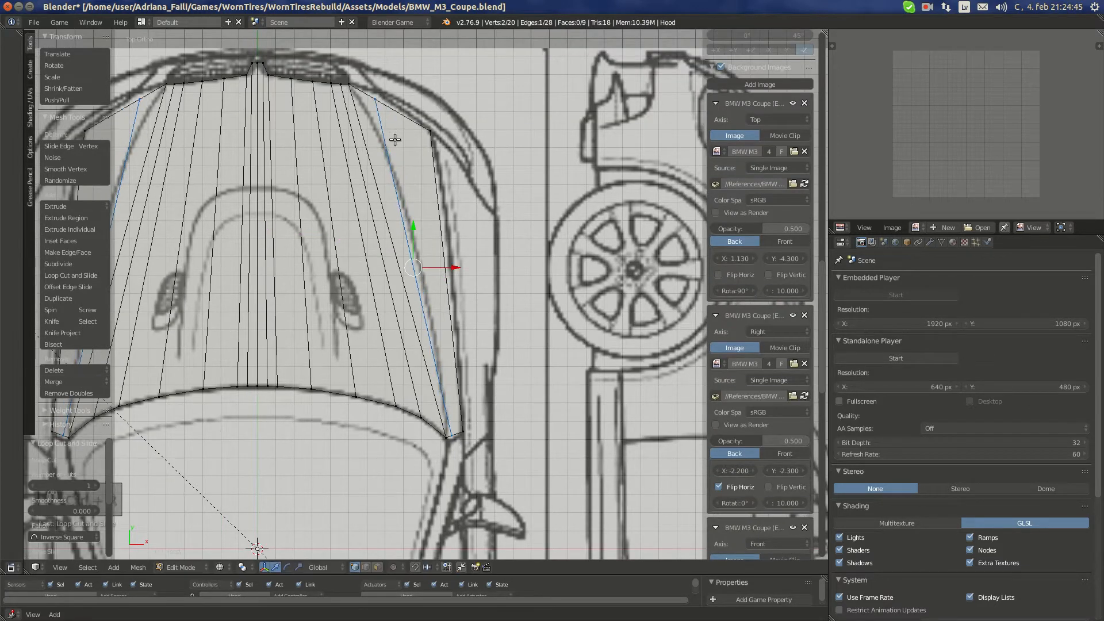
Move the eighth loop's front vertex about 0.012 units in X and 0.053 in Y to the headlight edge in the top reference
scroll(395, 140, up, 4)
key(g)
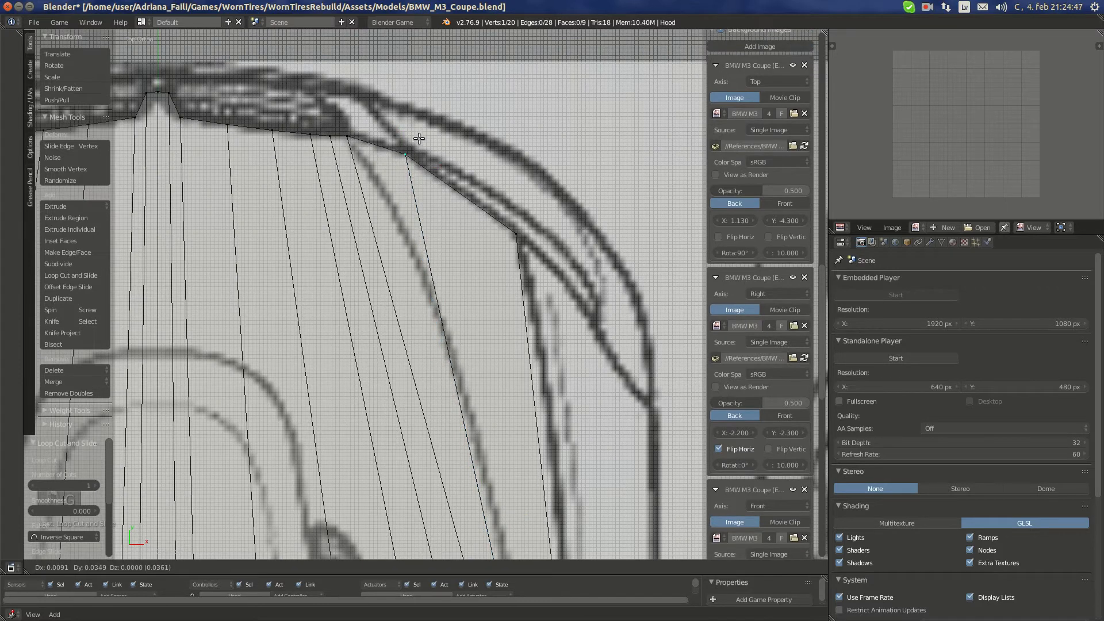
click(419, 128)
In the top view, move the eighth loop's rear vertex about 0.004 units in X and -0.028 in Y, and the sixth loop's about -0.008 in Y
scroll(454, 373, down, 4)
scroll(486, 464, up, 6)
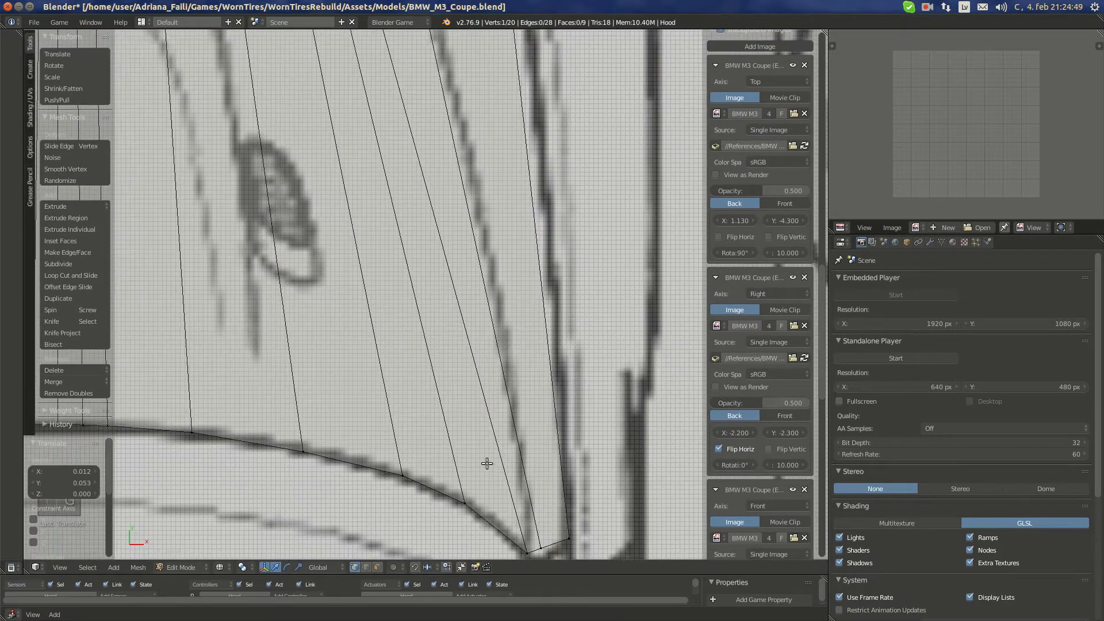
right_click(470, 340)
key(g)
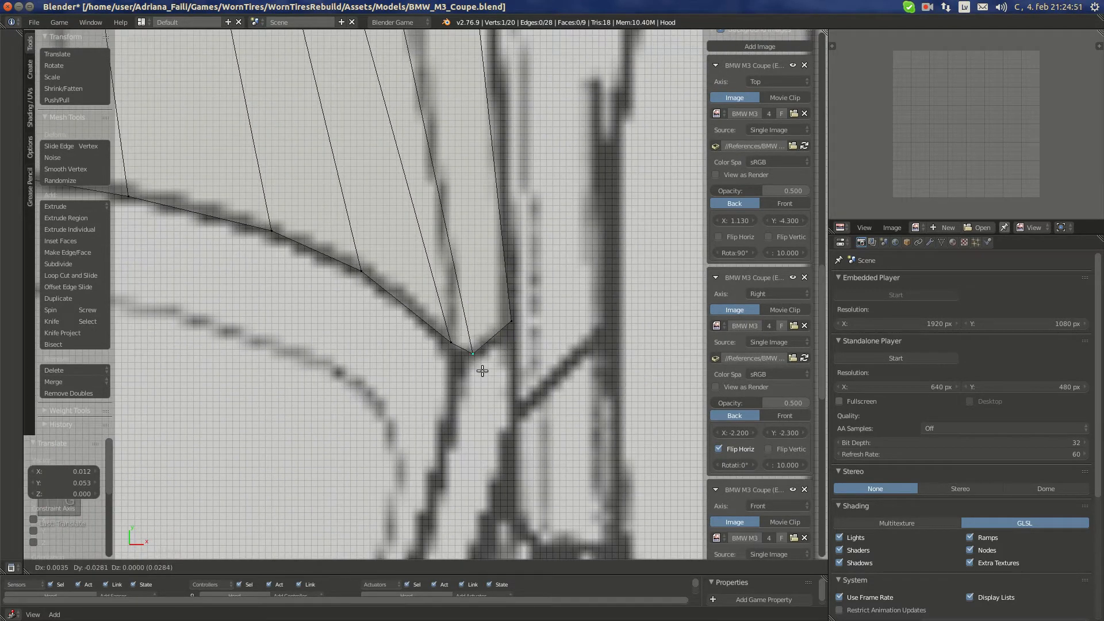
click(483, 371)
right_click(449, 338)
key(g)
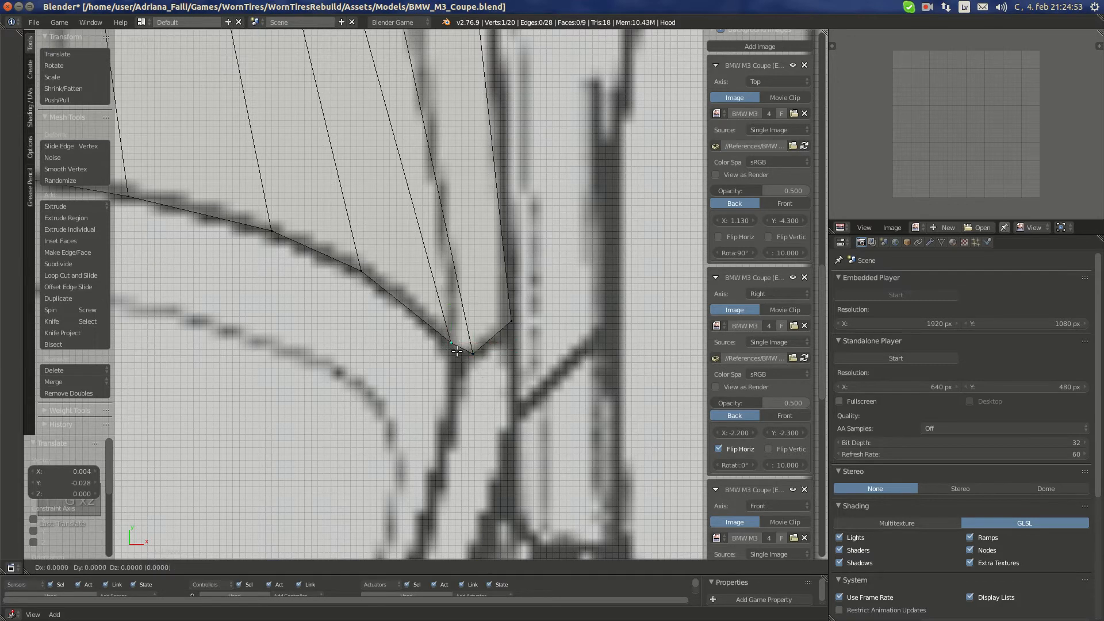
click(461, 353)
Raise the eighth loop's rear vertex about 0.031 units in Z against the front reference
right_click(468, 355)
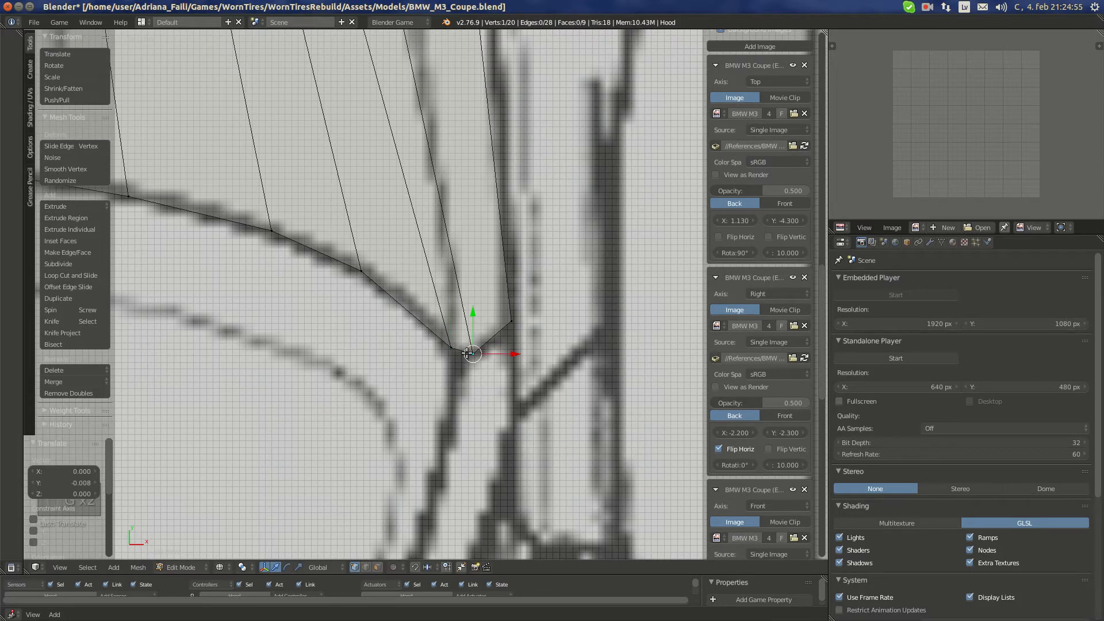
key(KP_1)
key(KP_3)
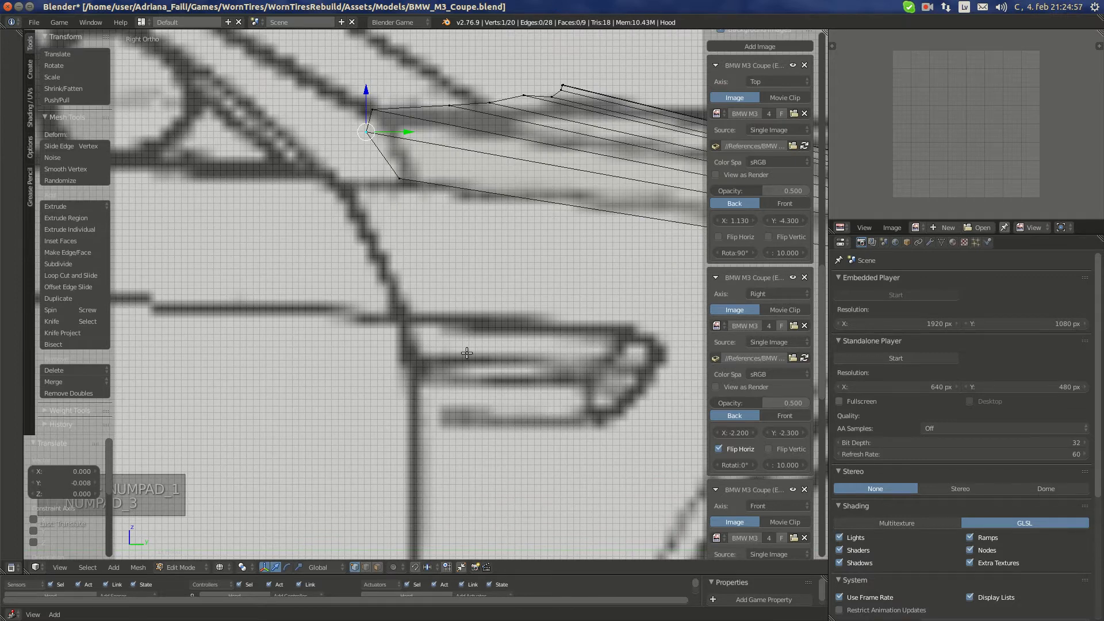
key(ctrl+KP_1)
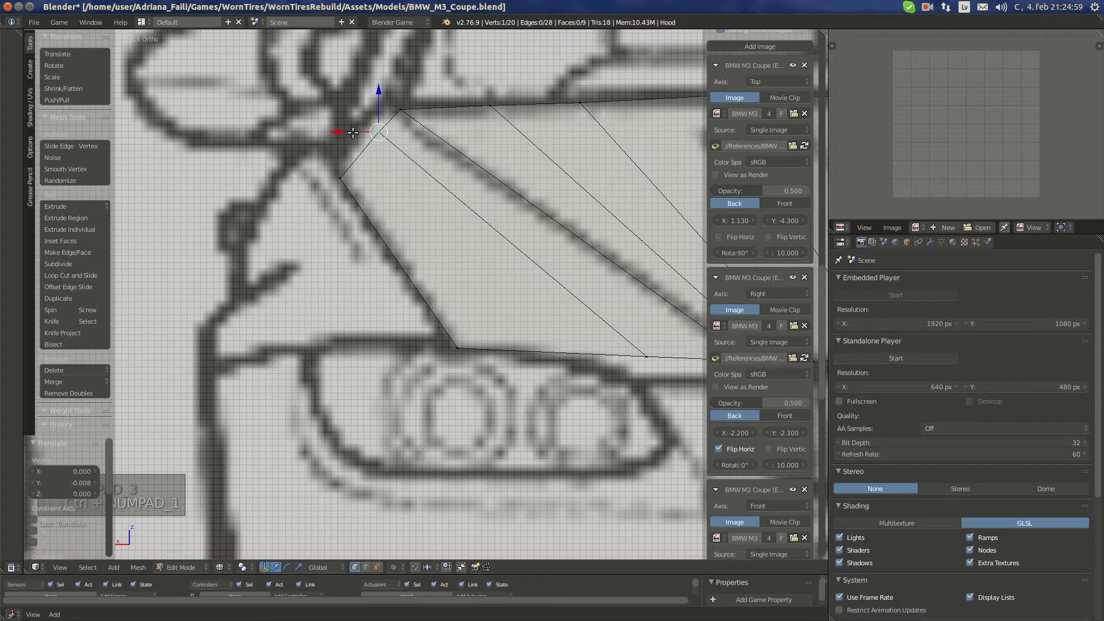
key(g)
key(x)
key(ctrl+z)
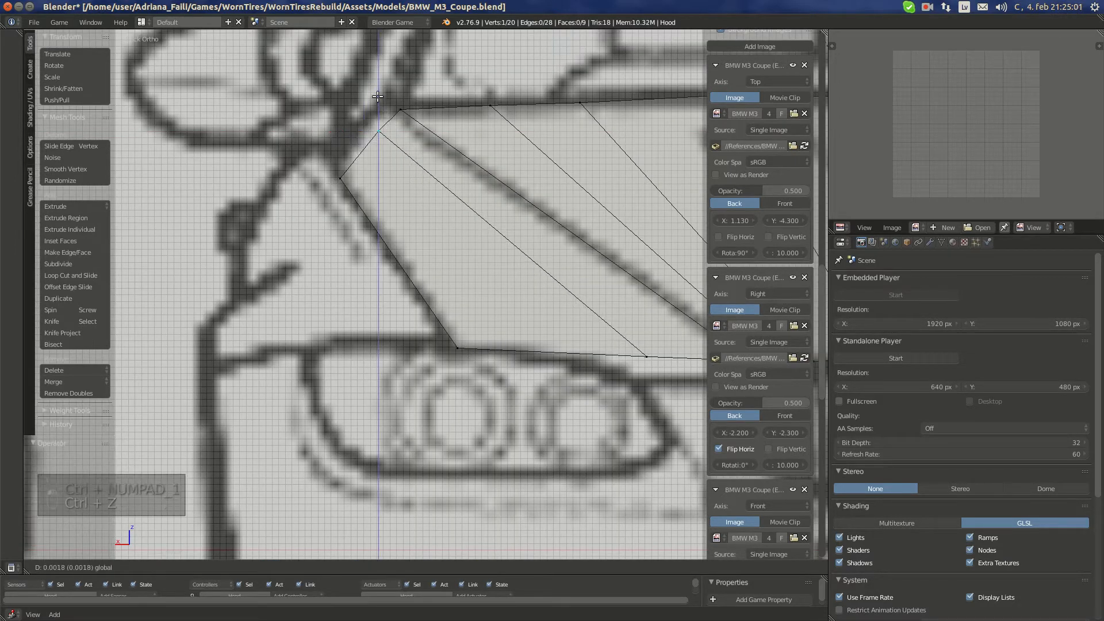
click(377, 88)
Shift the eighth loop's rear vertex about 0.031 units in X and 0.020 in Y to the hood's rear corner in the top reference
key(KP_7)
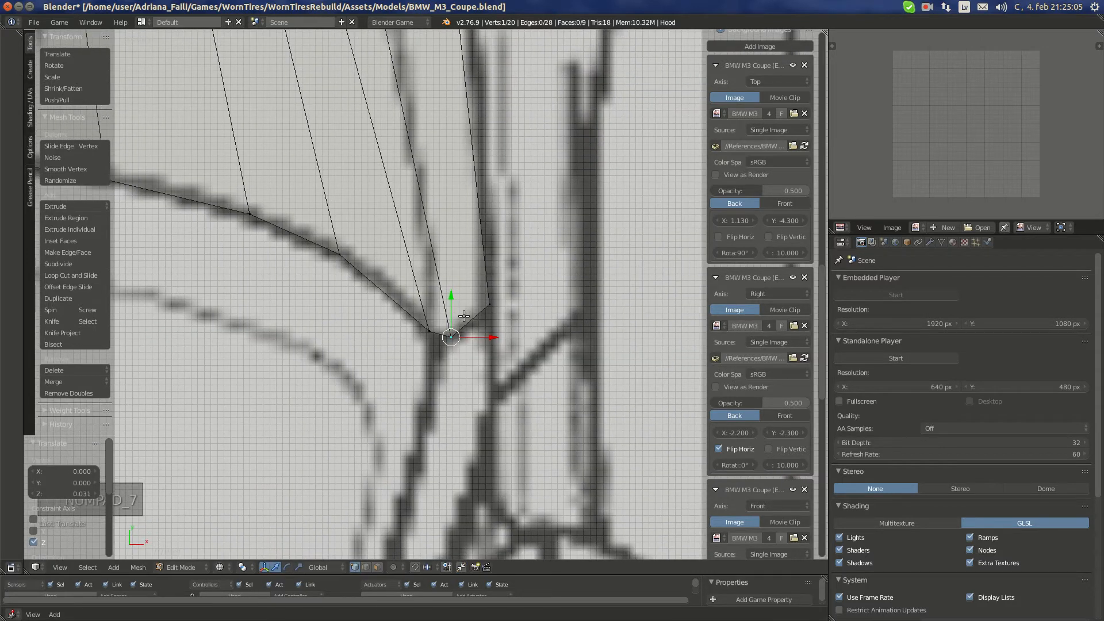
key(KP_1)
key(KP_7)
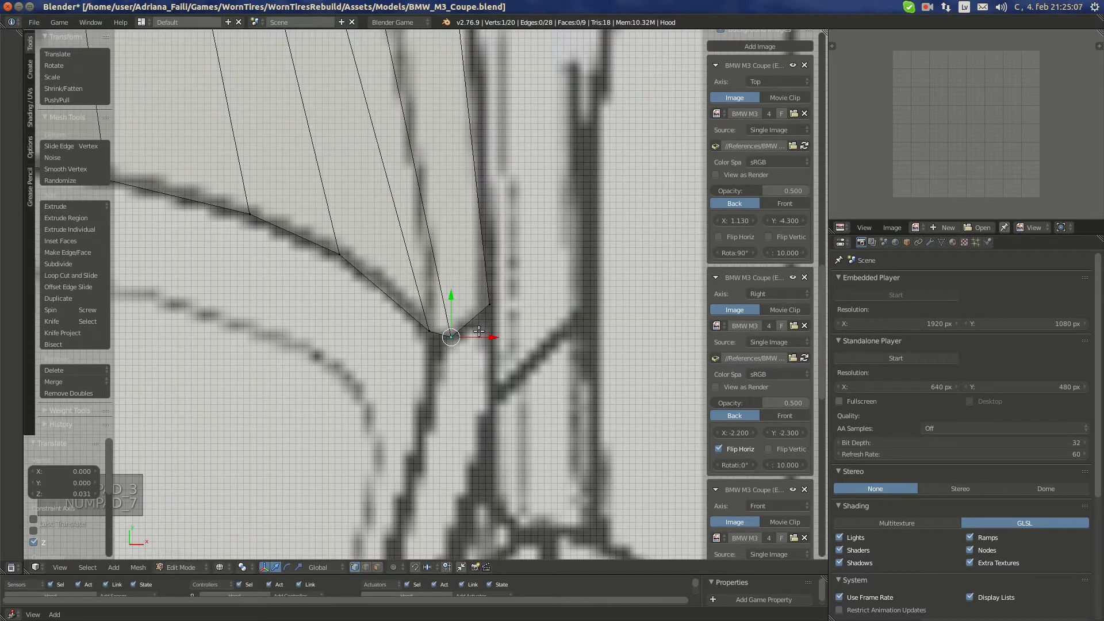
key(g)
key(x)
click(469, 316)
key(g)
key(y)
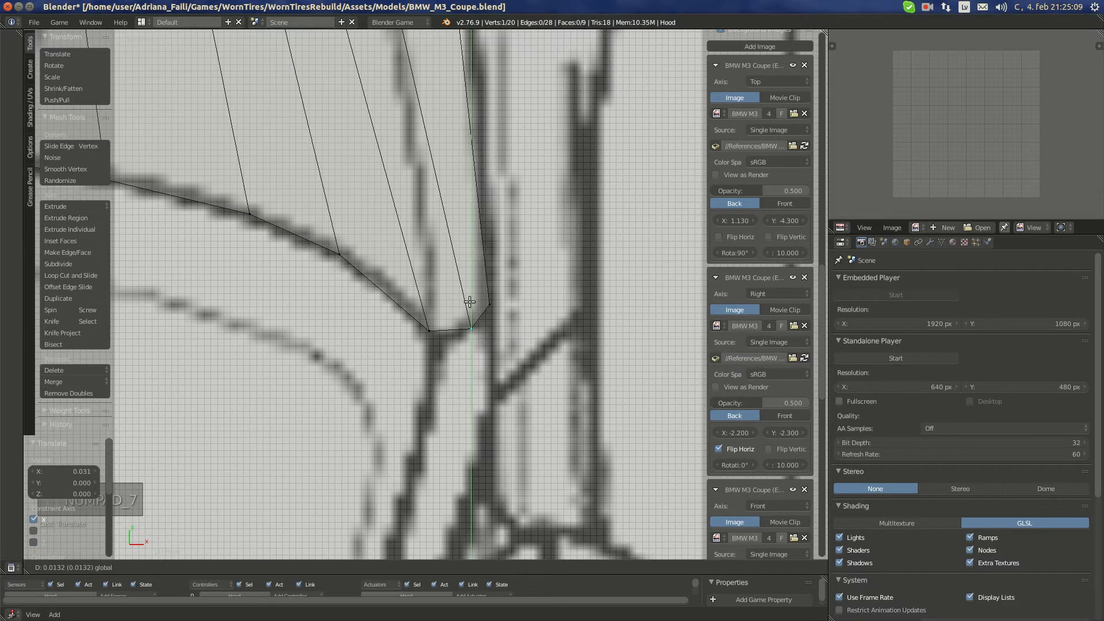
click(470, 302)
Fit the eighth loop's rear vertex to the side and front references with moves of about 0.004 in X, 0.013 in Y, and -0.021 then -0.005 in Z
key(KP_3)
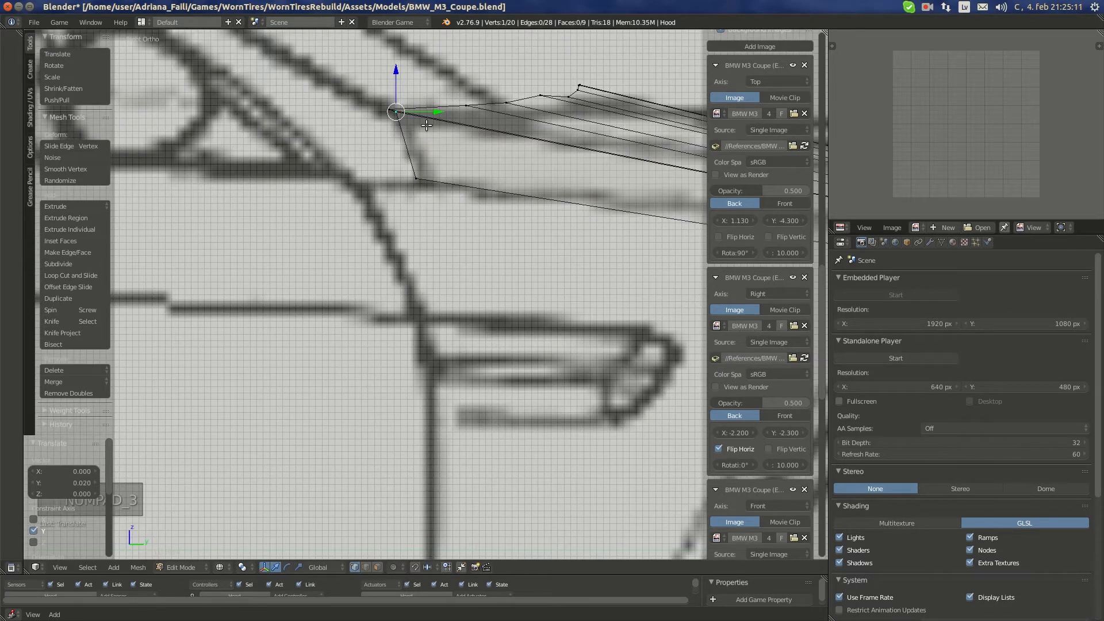
key(g)
click(438, 143)
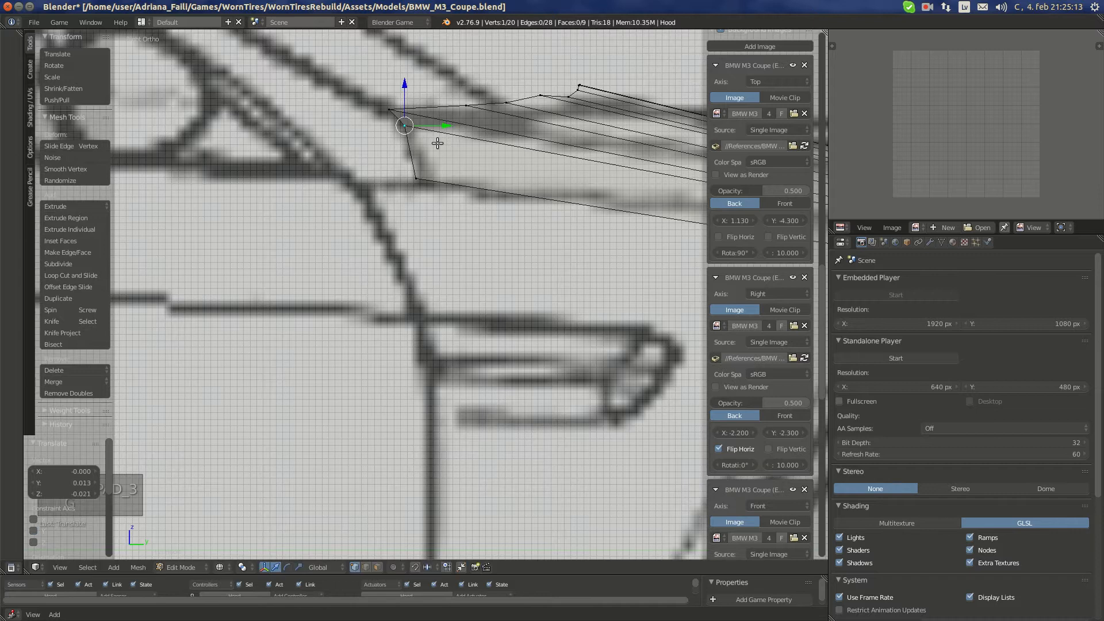
key(KP_7)
drag(497, 315, 502, 314)
scroll(475, 202, down, 5)
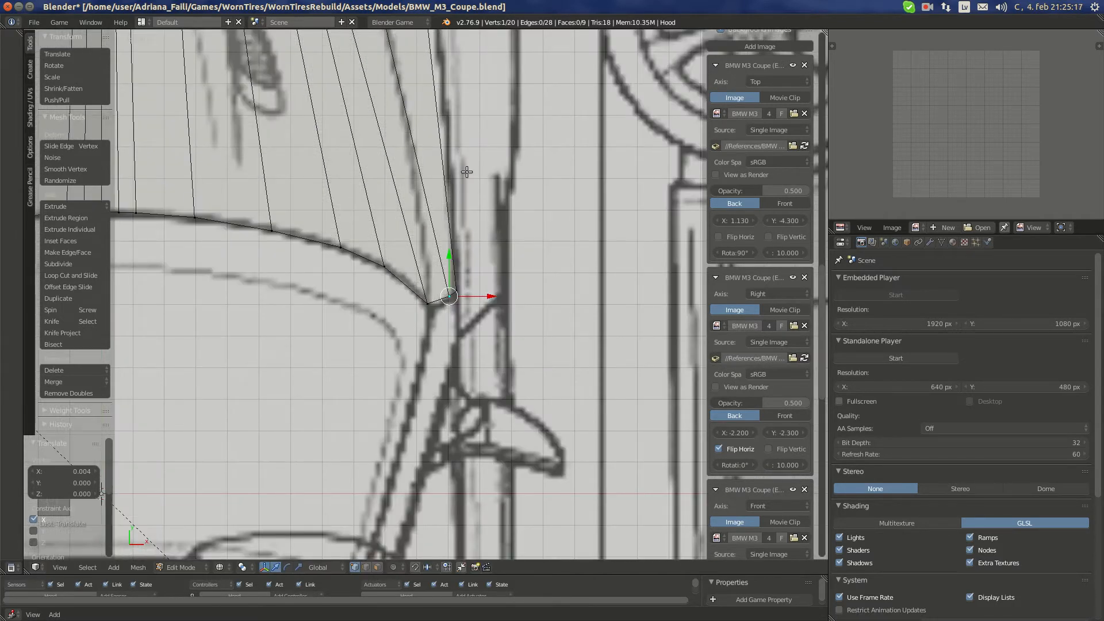
key(ctrl+KP_1)
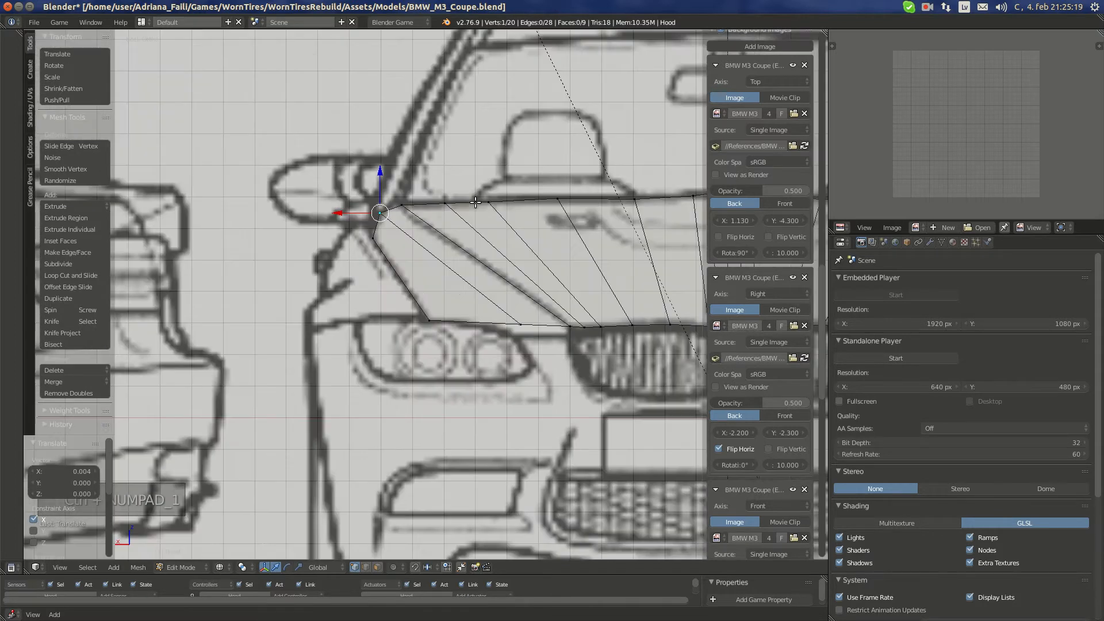
scroll(376, 196, up, 4)
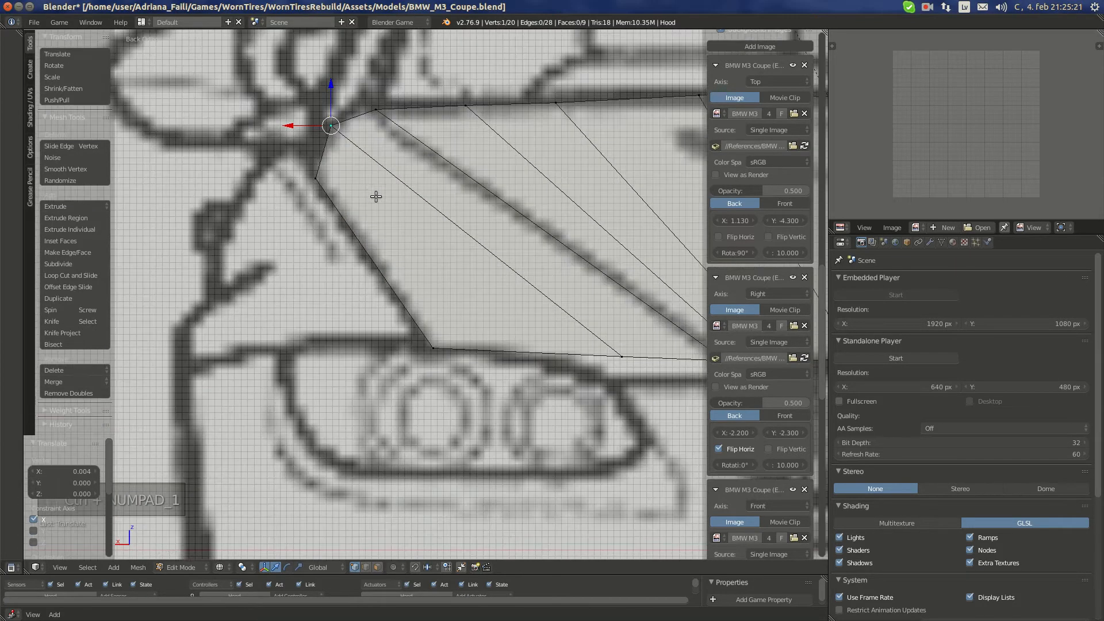
drag(334, 96, 333, 99)
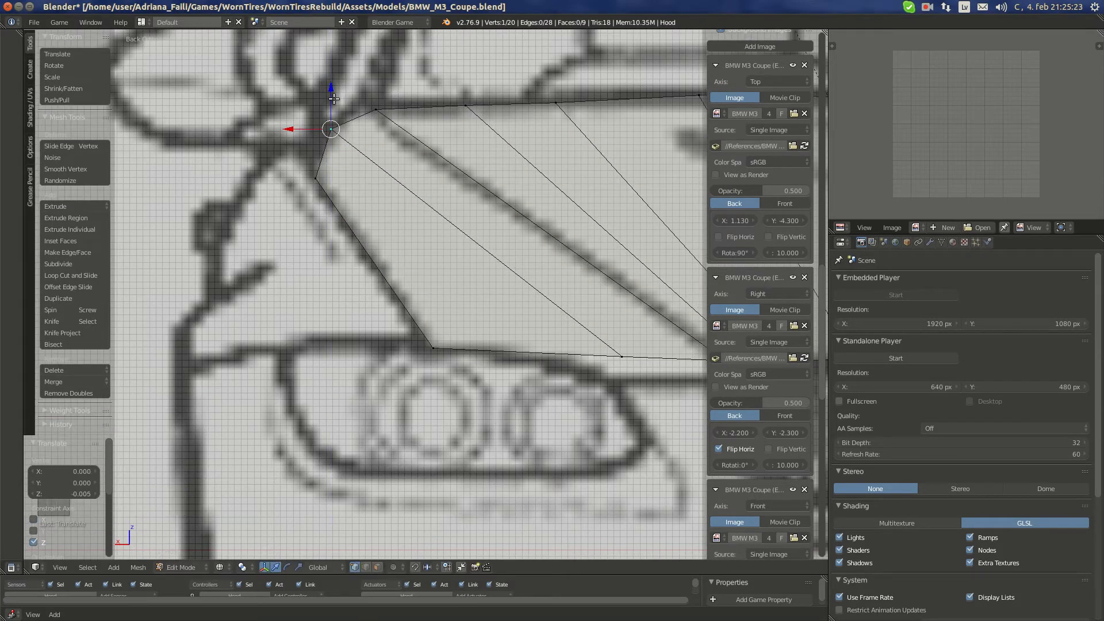
Add a ninth lengthwise loop cut centred in the outermost hood face
key(KP_7)
scroll(463, 201, down, 4)
shift+middle_drag(401, 53, 460, 202)
key(a)
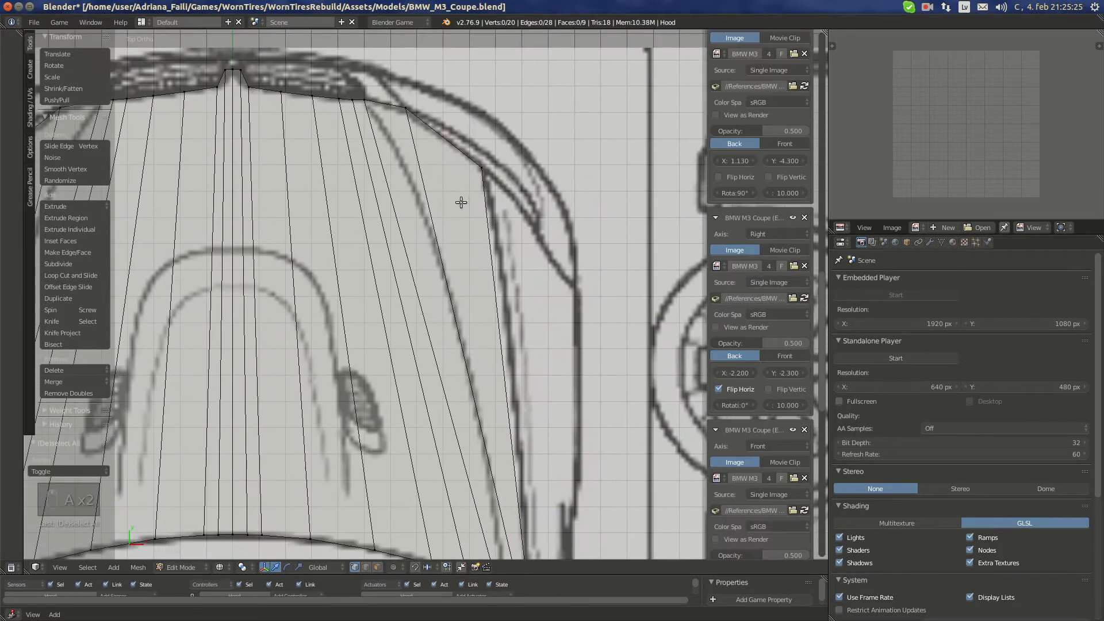
key(ctrl+r)
click(449, 141)
right_click(449, 141)
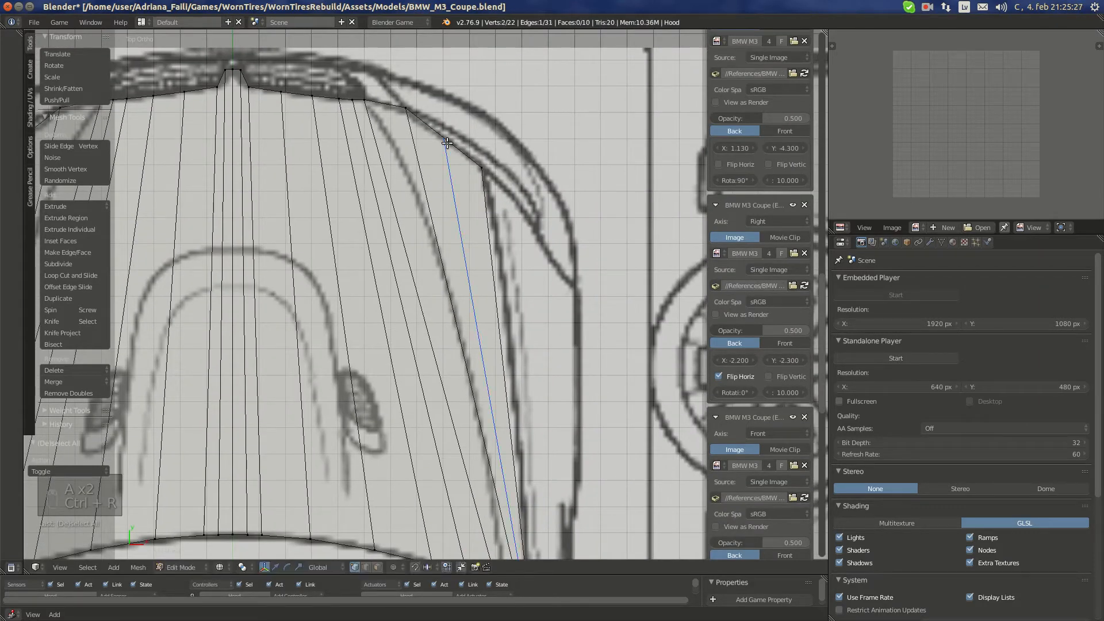
Nudge the eighth loop's front vertex about -0.001 in X and -0.004 in Y, and the ninth's about 0.001 in X and -0.007 in Y
right_click(451, 140)
shift+middle_drag(483, 172, 478, 298)
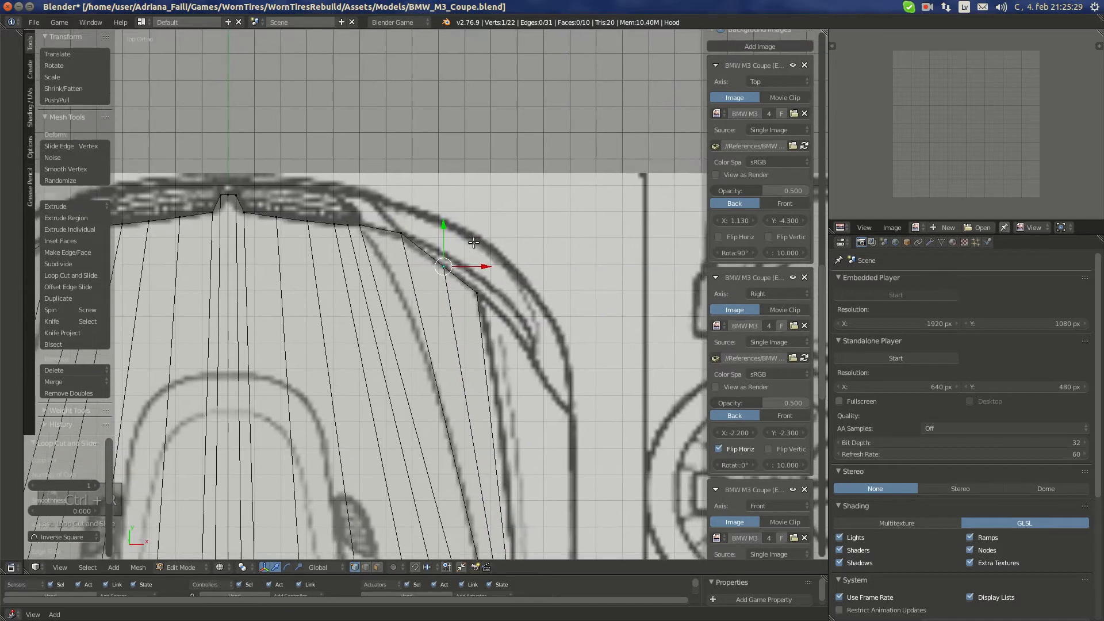
scroll(516, 219, up, 4)
right_click(380, 163)
key(g)
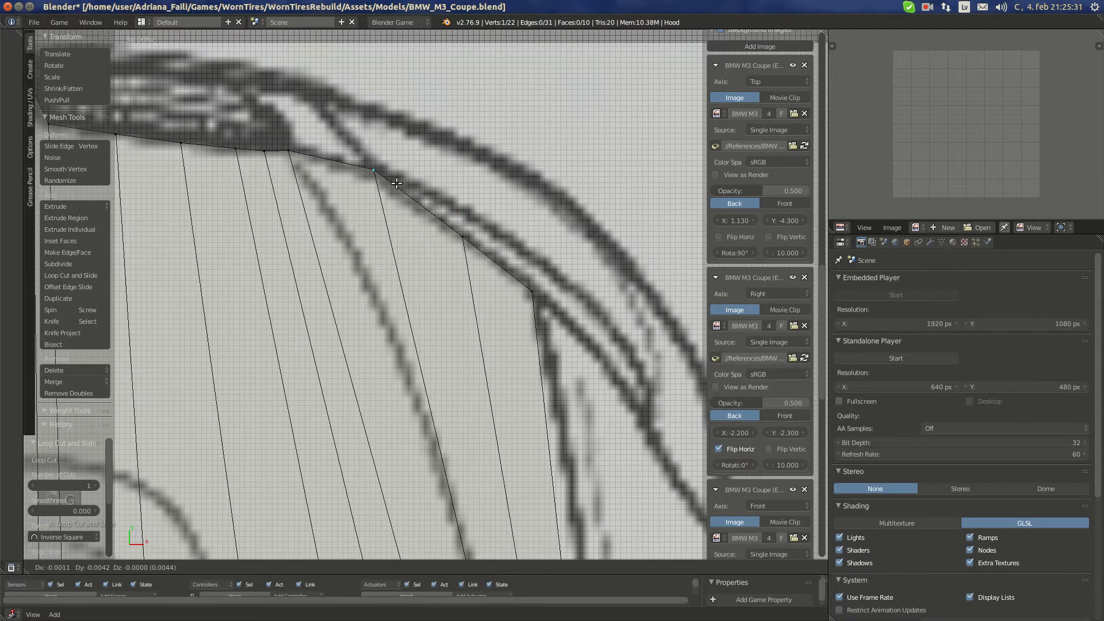
click(397, 183)
right_click(463, 234)
key(g)
click(481, 261)
In the top view, nudge the eighth loop's rear vertex about -0.001 units in Y and the ninth's about -0.003, both about 0.0008 in X
scroll(495, 295, down, 4)
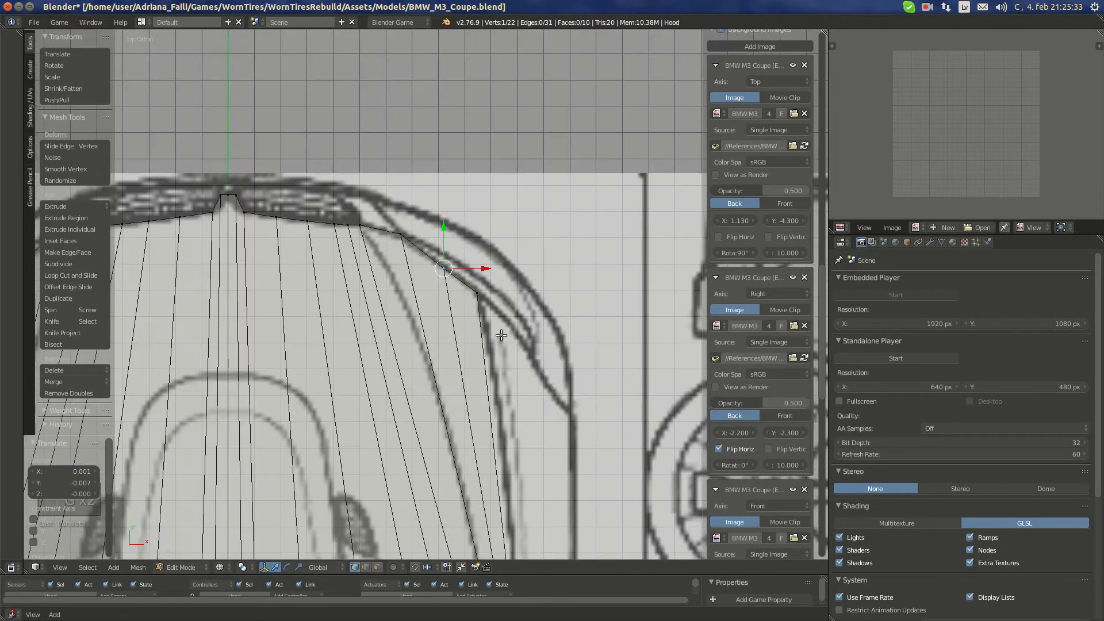
shift+middle_drag(502, 337, 447, 86)
scroll(493, 454, up, 4)
scroll(494, 453, up, 3)
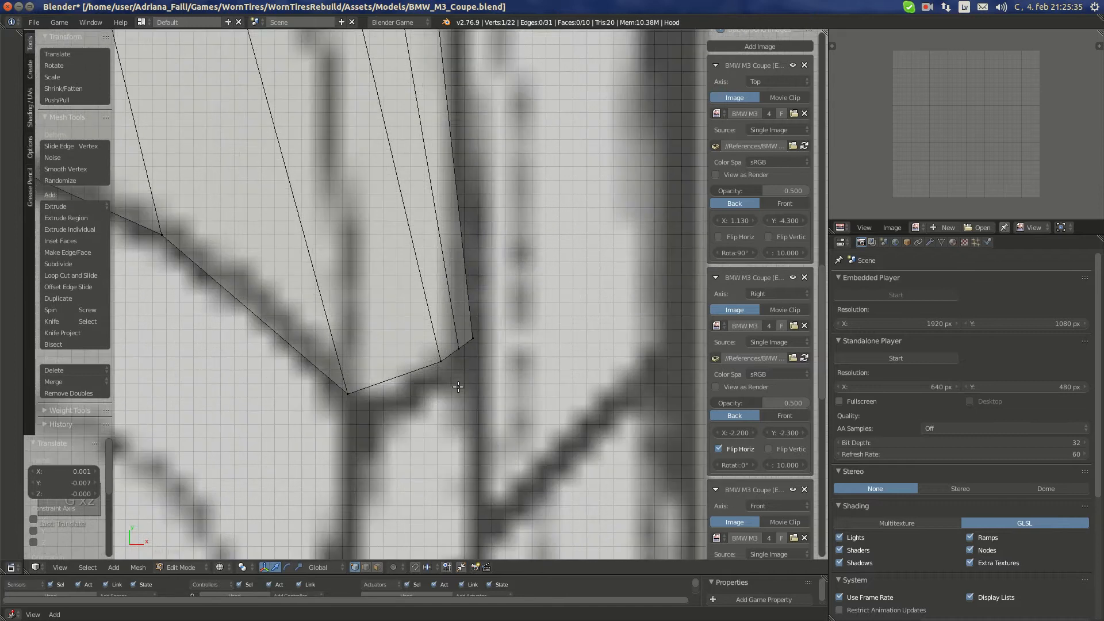
right_click(444, 364)
key(g)
click(440, 386)
right_click(457, 354)
key(g)
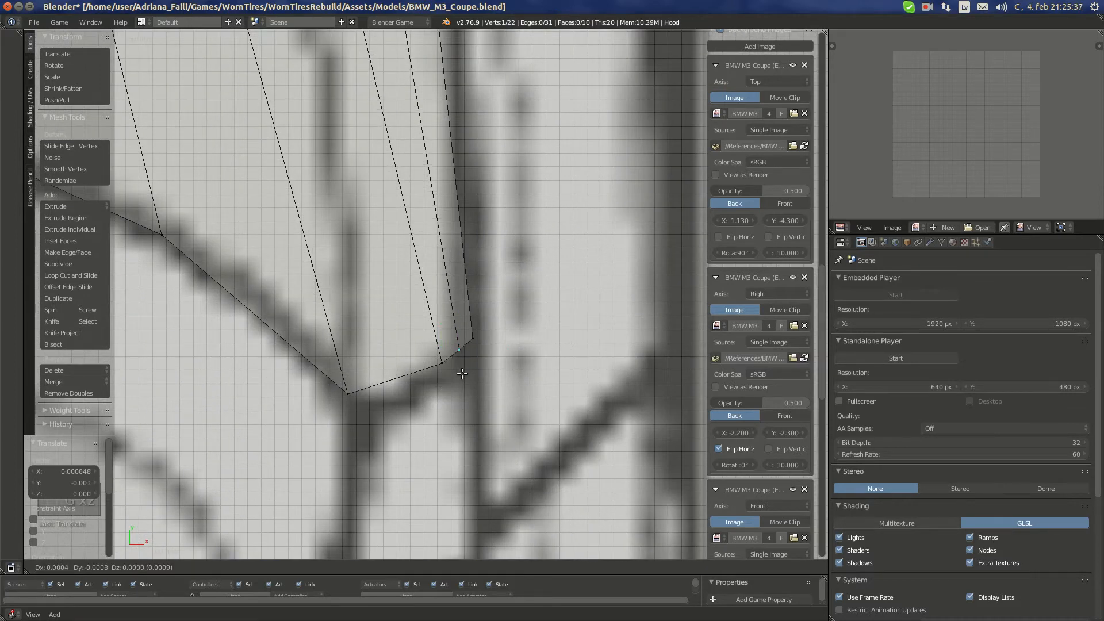
click(461, 374)
Move the ninth loop's rear vertex about 0.004 units in Y, 0.002 in X and 0.014 in Z to round the hood's rear corner
key(KP_3)
scroll(442, 214, down, 3)
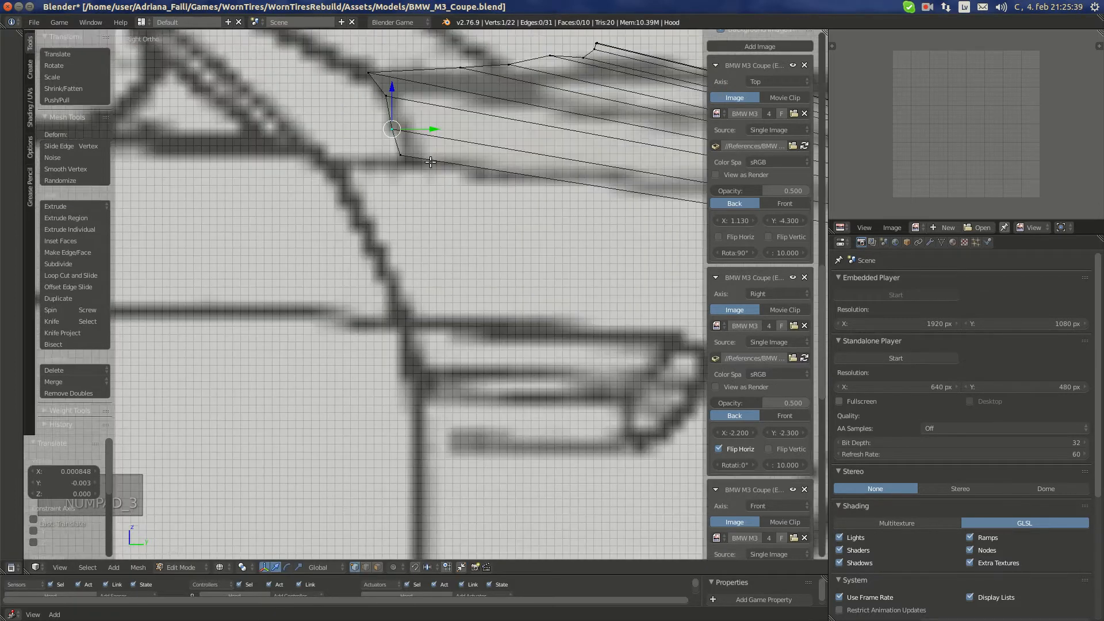
shift+middle_drag(432, 201, 442, 334)
scroll(426, 287, up, 3)
drag(410, 242, 415, 241)
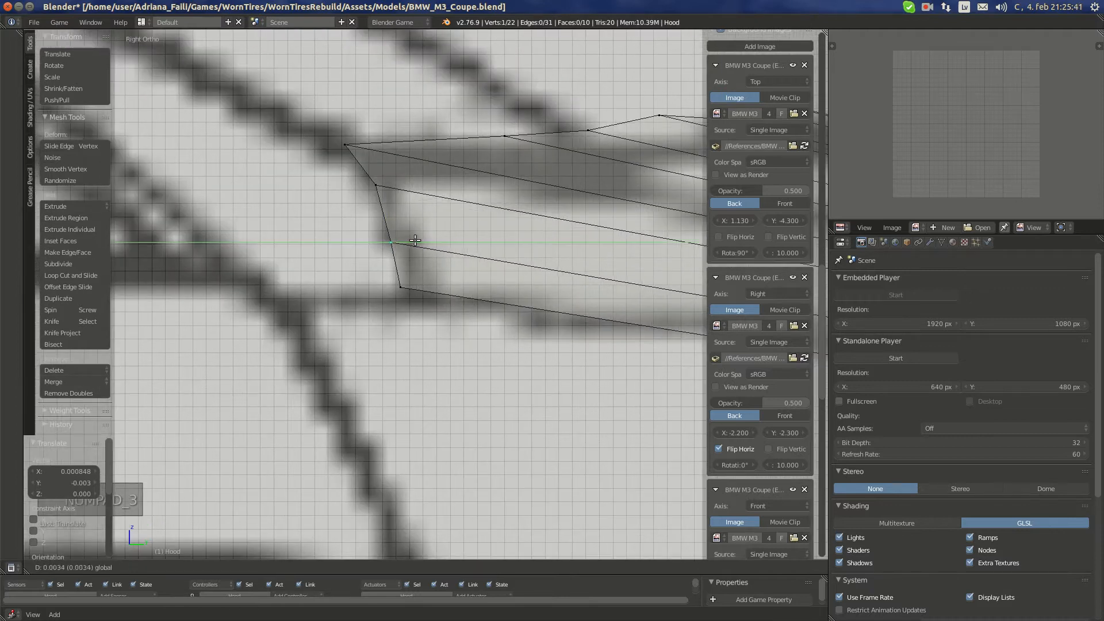
click(416, 241)
key(KP_7)
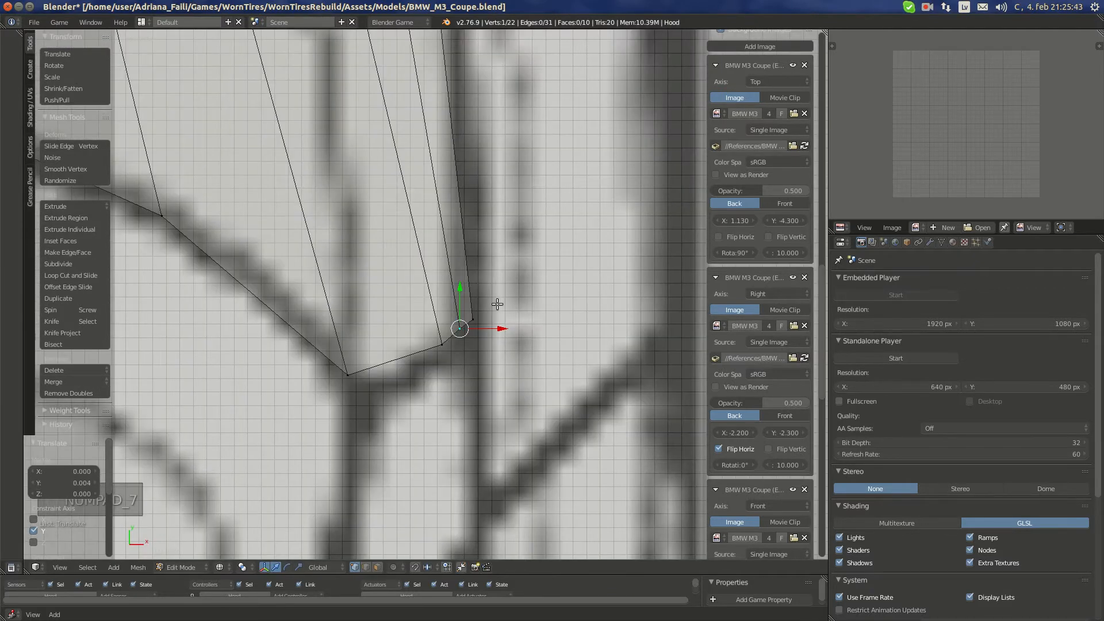
drag(483, 327, 488, 326)
key(ctrl+KP_1)
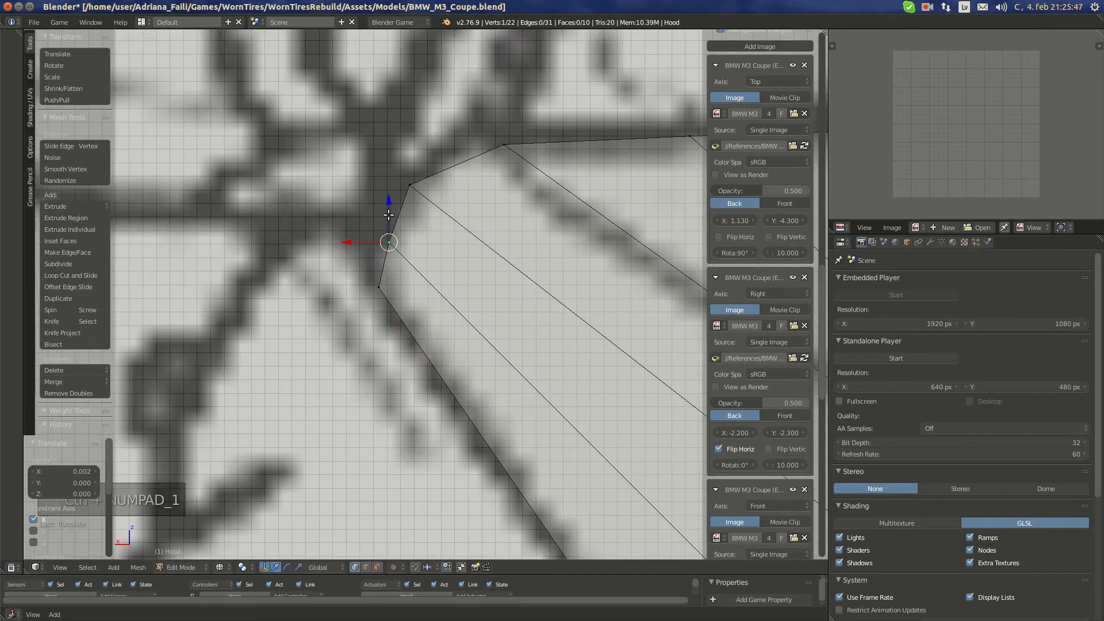
drag(389, 215, 384, 199)
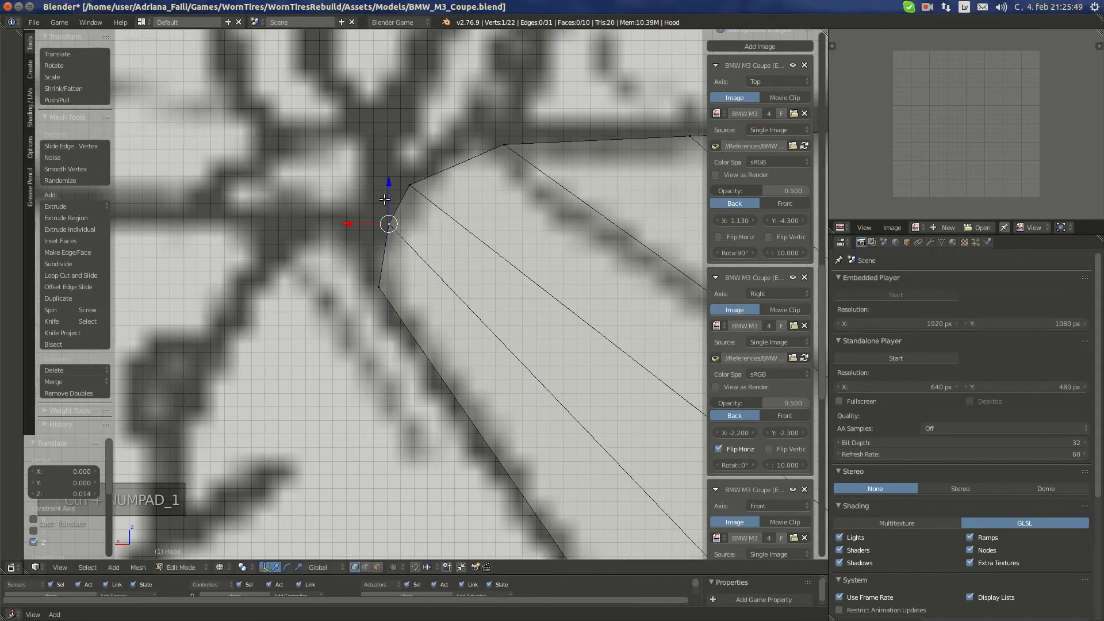
Lower the eighth loop's front vertex about 0.042 units and the ninth's about 0.004 in Z to the headlight's upper edge in the front reference
scroll(384, 200, down, 6)
shift+middle_drag(556, 393, 479, 334)
right_click(471, 349)
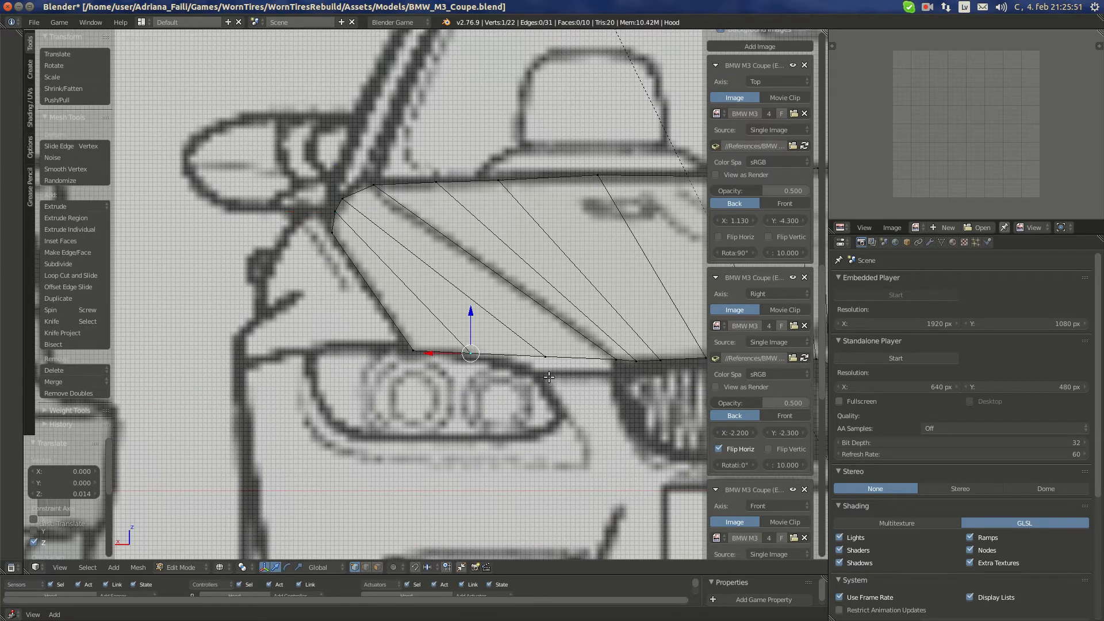
shift+middle_drag(594, 387, 512, 340)
scroll(496, 316, up, 2)
drag(482, 297, 480, 309)
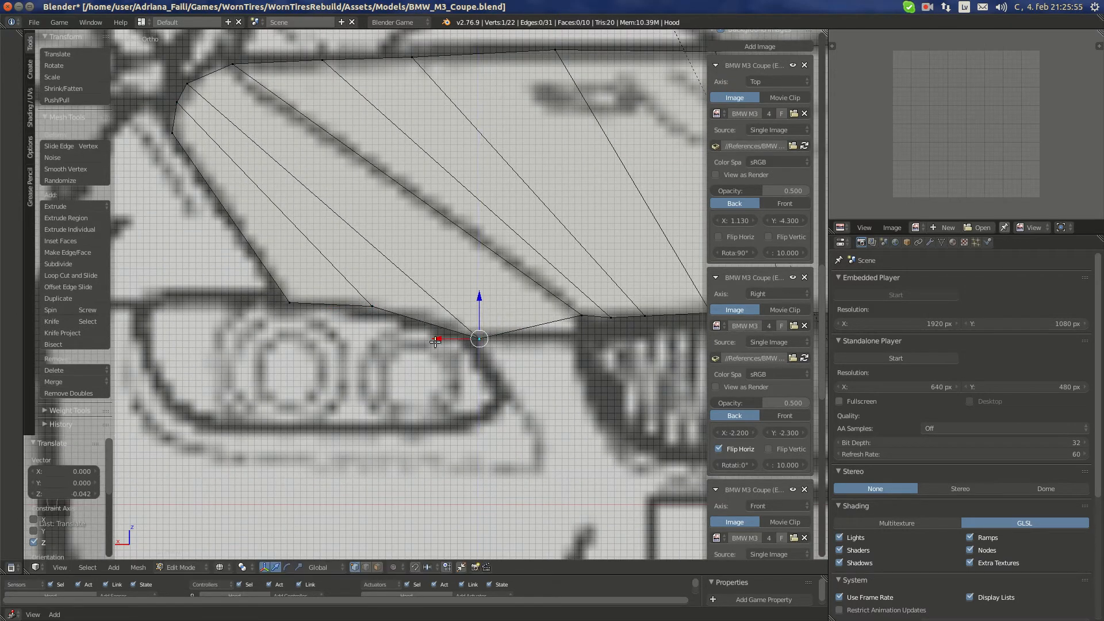
right_click(366, 300)
drag(369, 281, 369, 285)
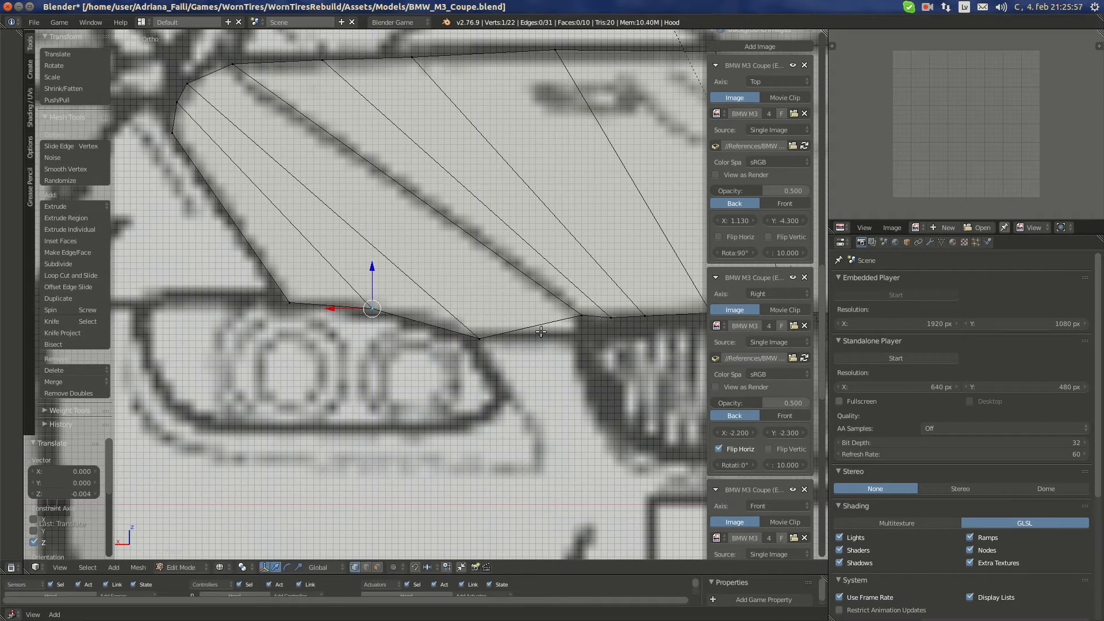
shift+middle_drag(543, 328, 431, 319)
key(a)
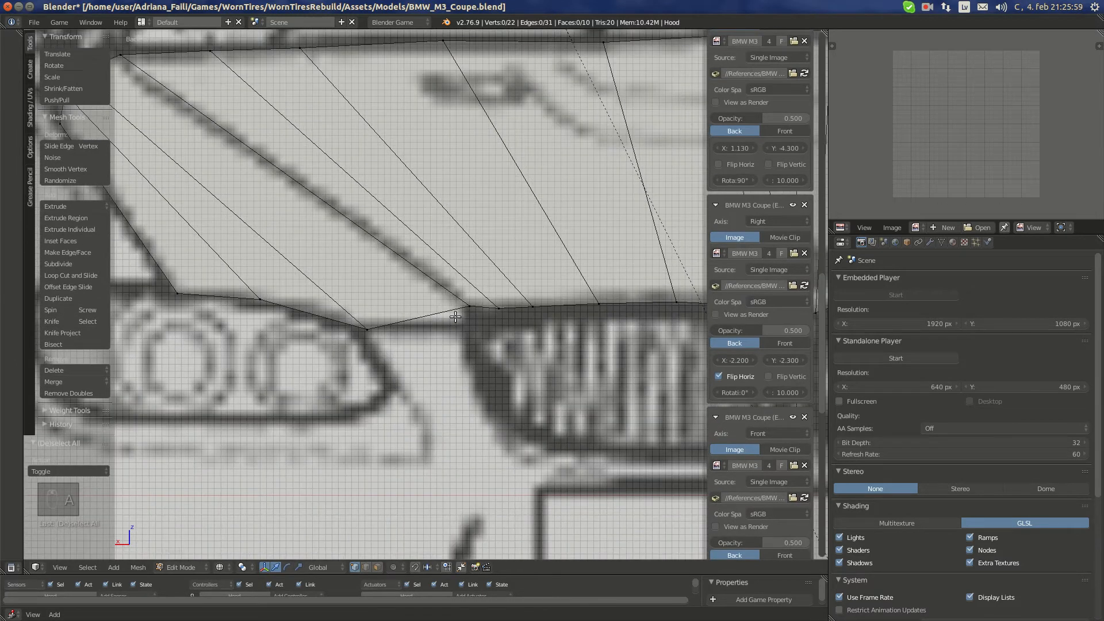
key(f)
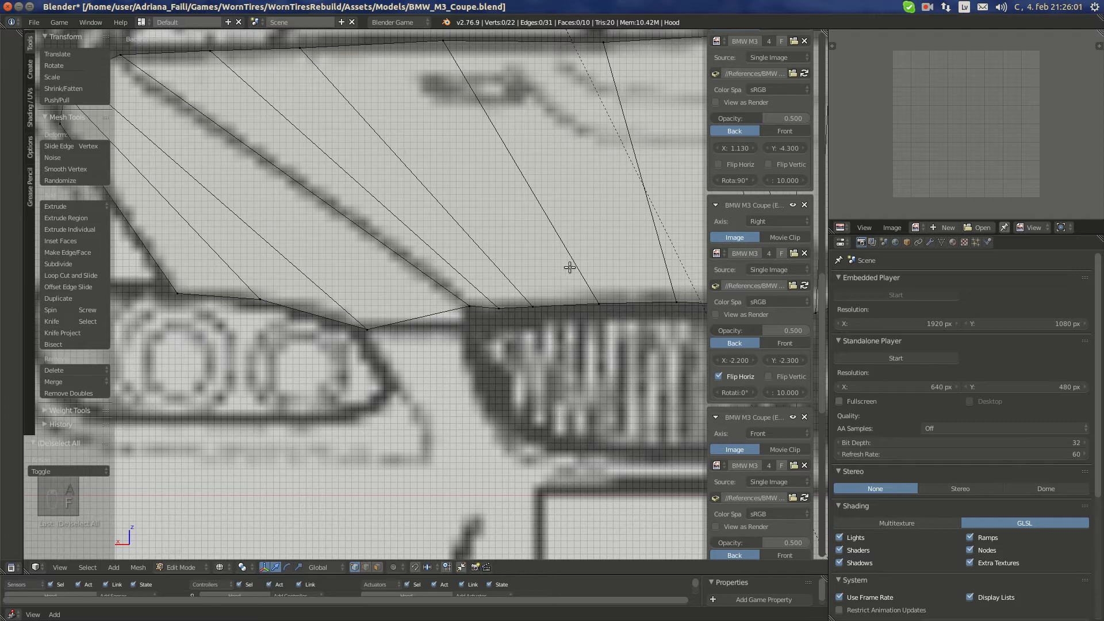
key(ctrl+z)
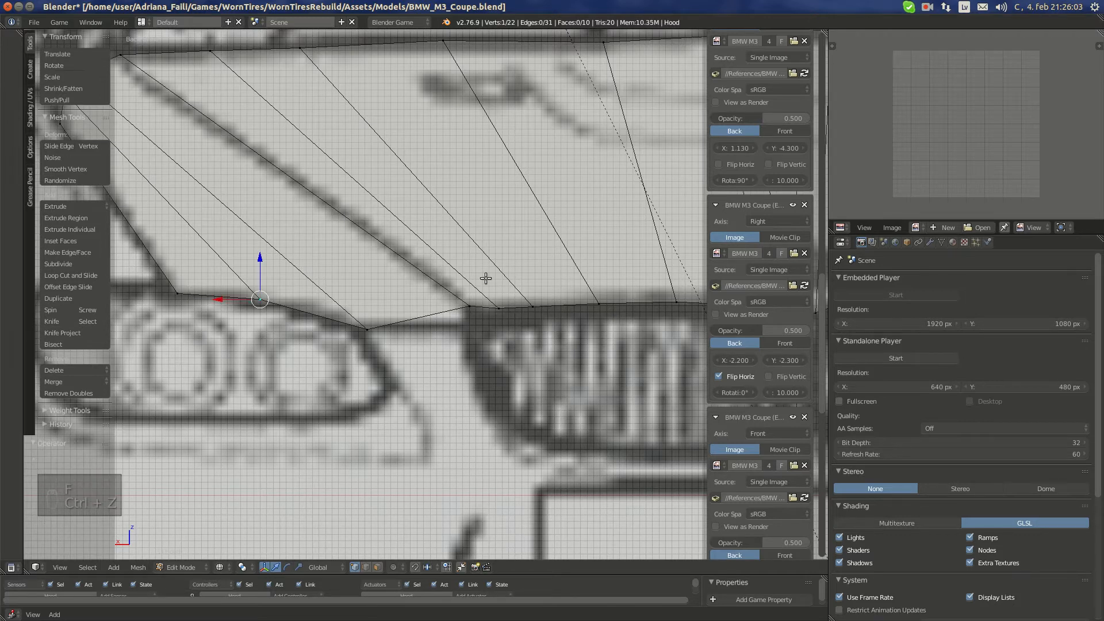
Extrude a vertex downward from the hood corner above the grille's outer edge, about 0.002 units in X and -0.035 in Z
scroll(485, 284, down, 3)
scroll(483, 293, up, 4)
key(a)
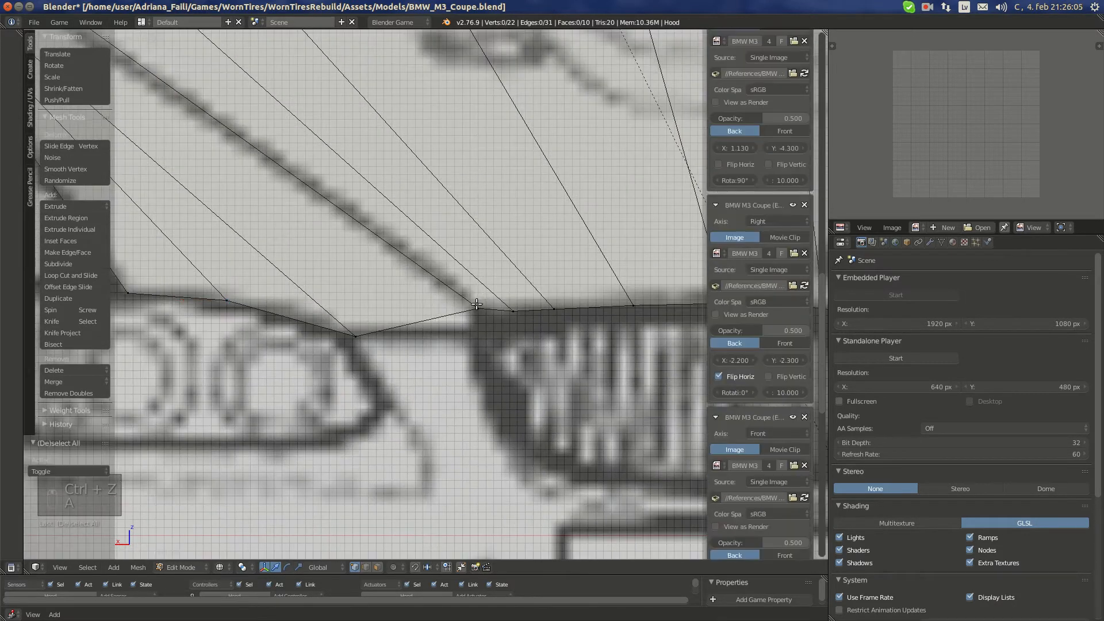
right_click(480, 306)
scroll(483, 310, down, 8)
scroll(553, 354, up, 8)
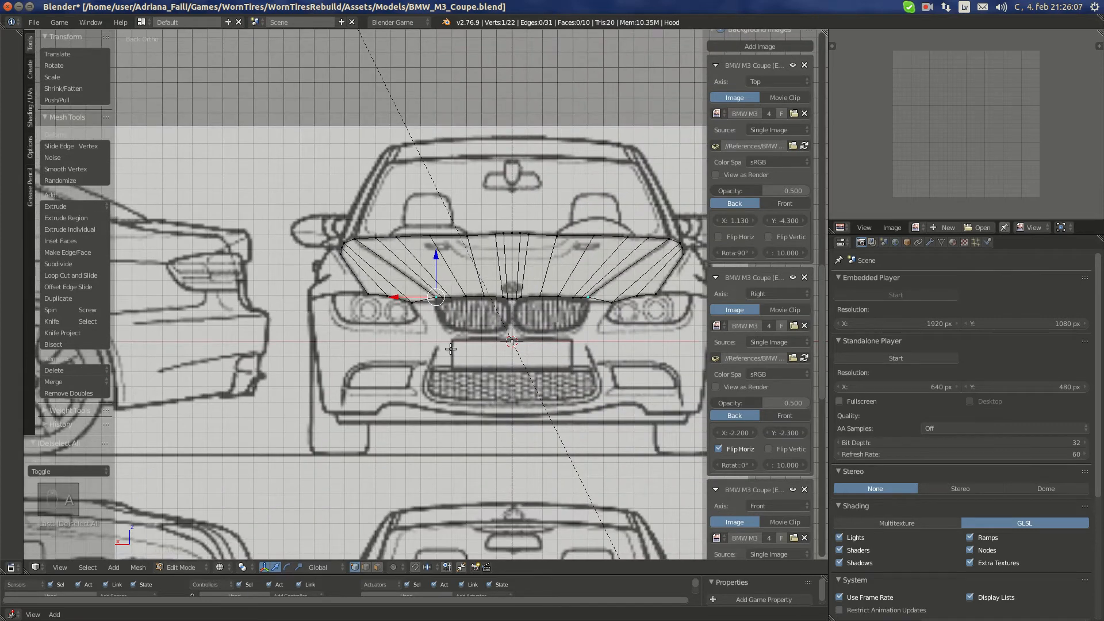
key(r)
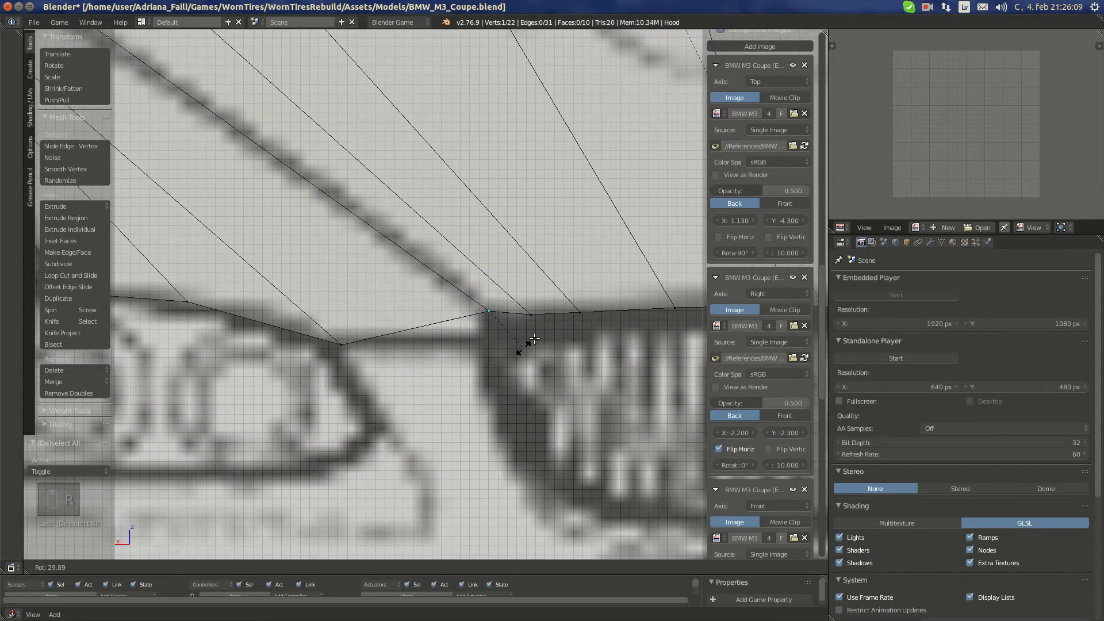
click(535, 340)
key(e)
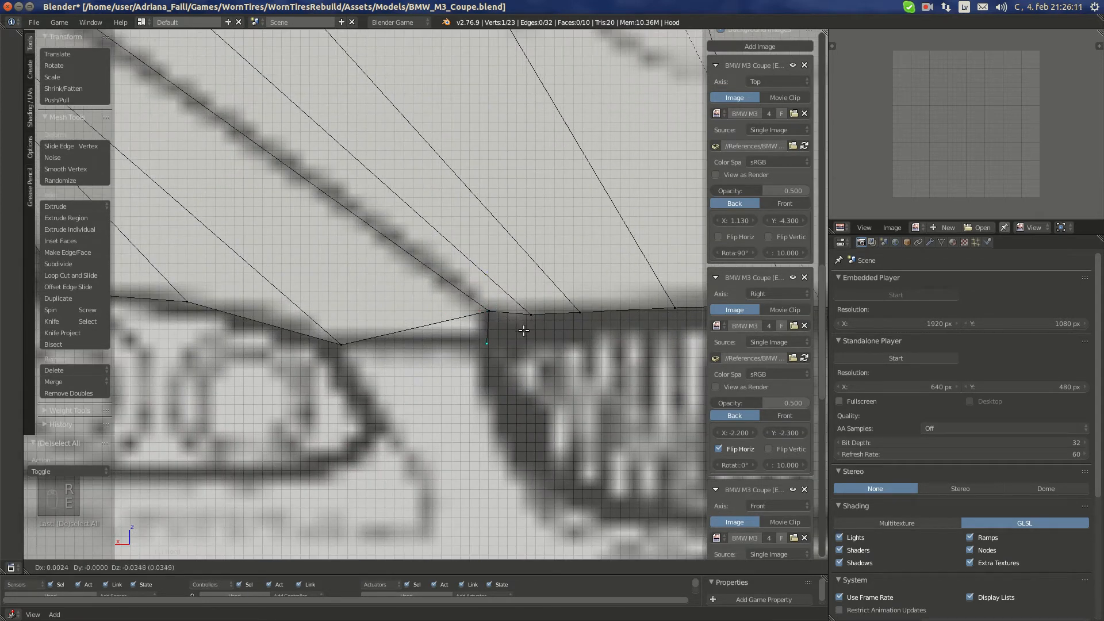
click(524, 330)
Fill a triangular face between the extruded vertex, the neighbouring headlight-corner vertex and the hood's grille-corner vertex
shift+right_click(341, 344)
shift+right_click(488, 311)
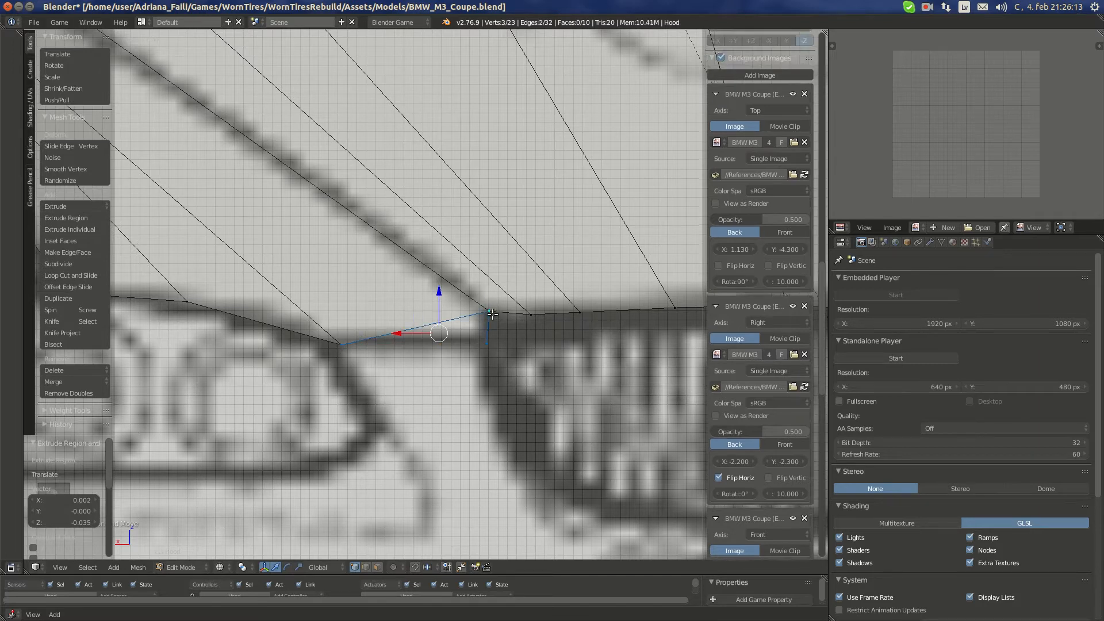
key(f)
scroll(495, 334, down, 3)
key(a)
In the top view, move the extruded vertex about 0.006 units along Y
right_click(461, 322)
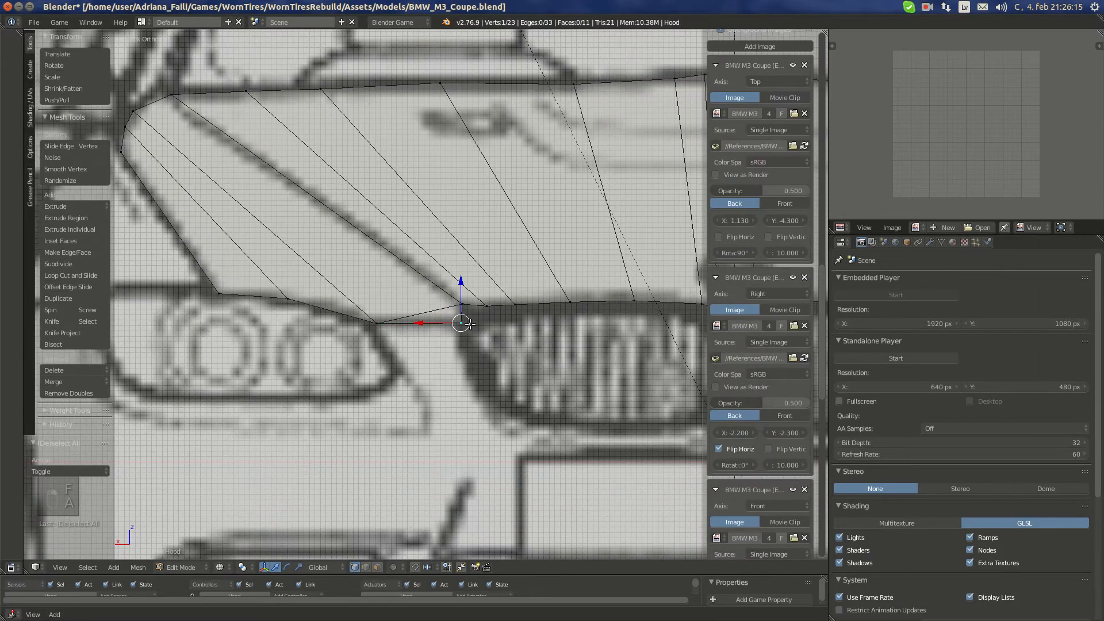
key(KP_7)
scroll(445, 194, down, 2)
shift+middle_drag(547, 46, 424, 560)
scroll(451, 437, up, 2)
key(alt+Tab)
key(alt+Tab)
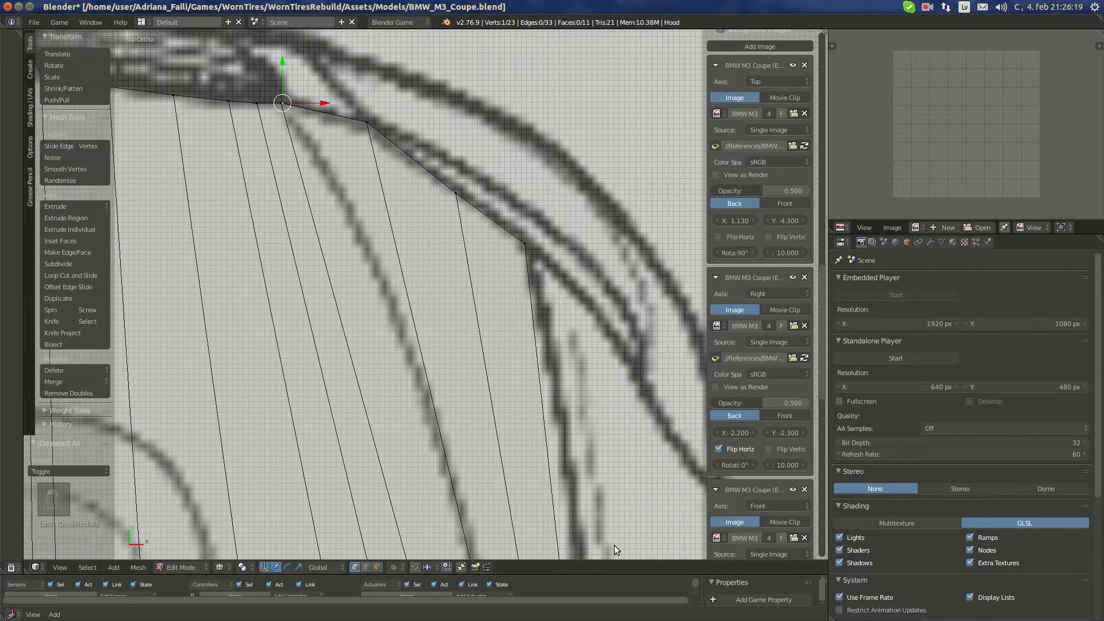
scroll(490, 311, up, 6)
scroll(490, 305, up, 1)
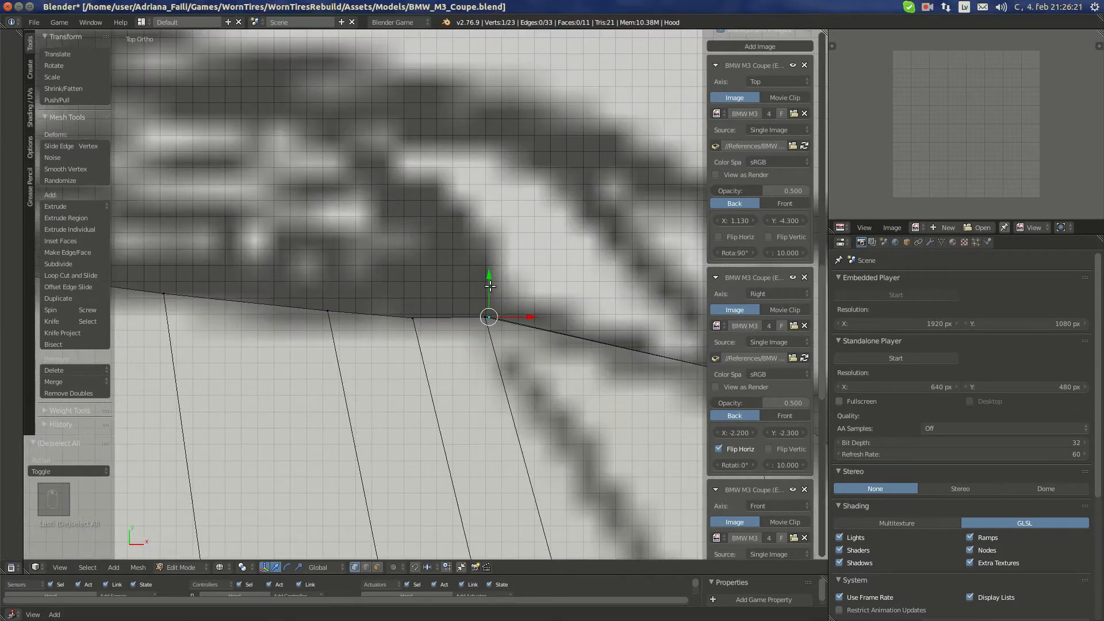
key(g)
key(y)
click(490, 277)
scroll(505, 287, down, 3)
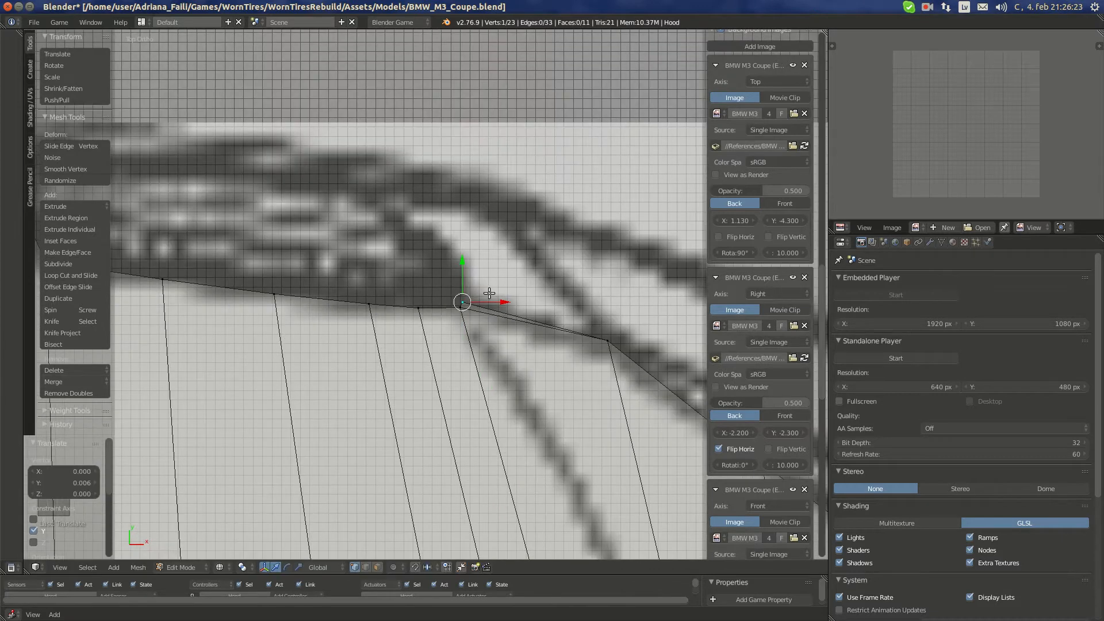
Leave mesh editing, show the hood in solid perspective, apply smooth shading and inspect its surface
key(a)
key(a)
key(a)
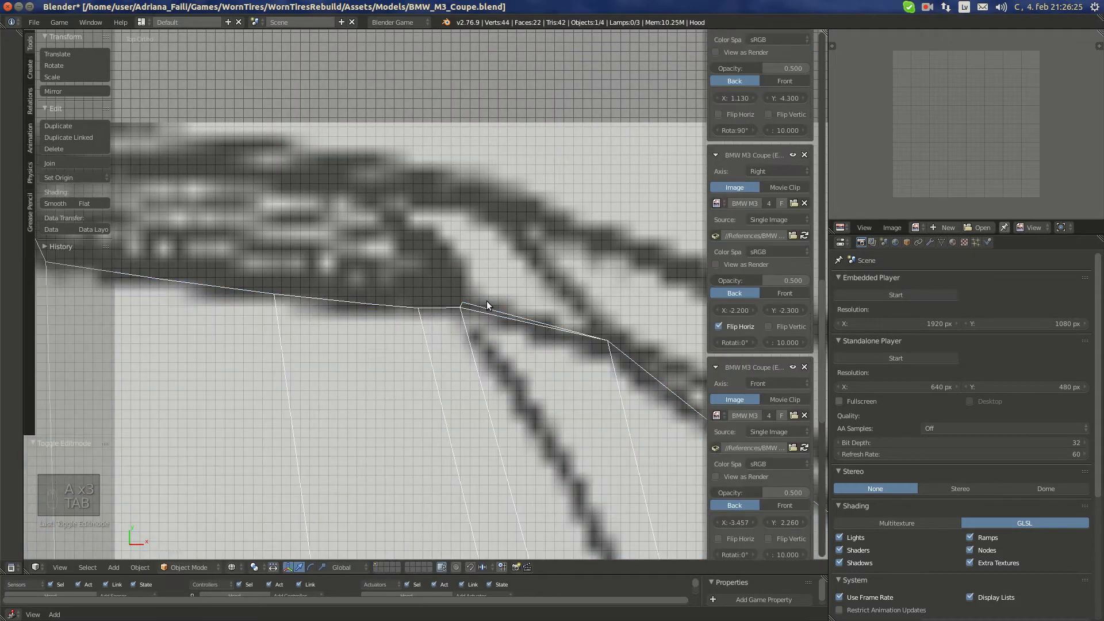
key(Tab)
key(KP_5)
key(KP_Decimal)
key(z)
mouse_move(487, 301)
middle_down()
mouse_move(427, 254)
mouse_move(457, 253)
mouse_move(323, 197)
mouse_move(446, 224)
mouse_move(517, 281)
mouse_move(495, 295)
mouse_move(460, 288)
mouse_move(92, 181)
middle_up()
click(57, 203)
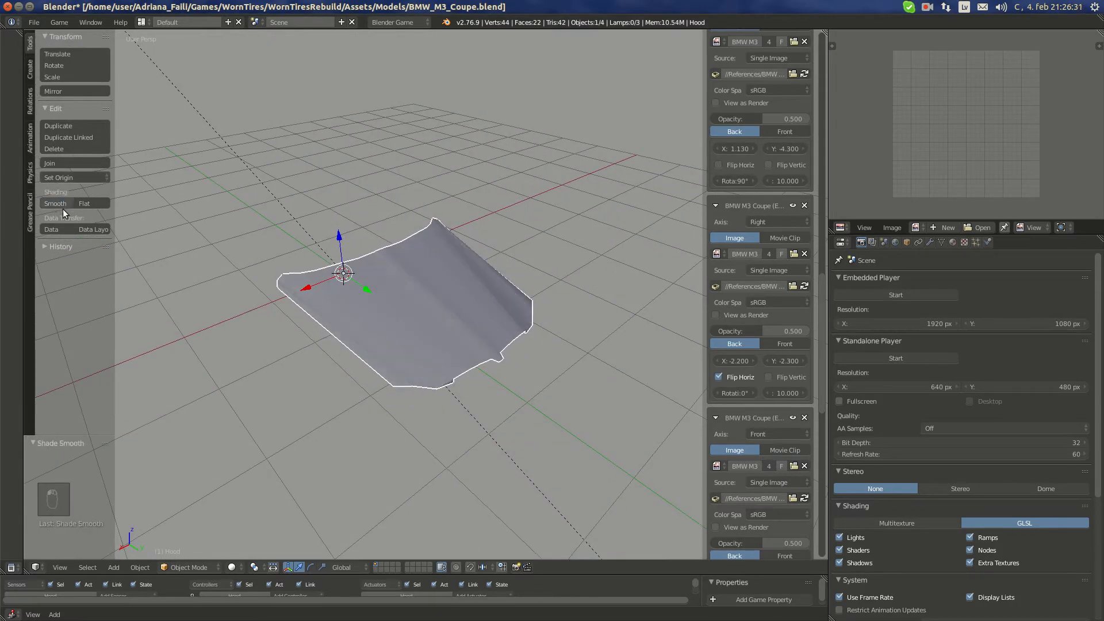
middle_drag(230, 224, 458, 279)
Return to the wireframe top view in Edit Mode and add a crosswise loop cut, slid about 0.758 toward the hood's windshield edge
key(KP_7)
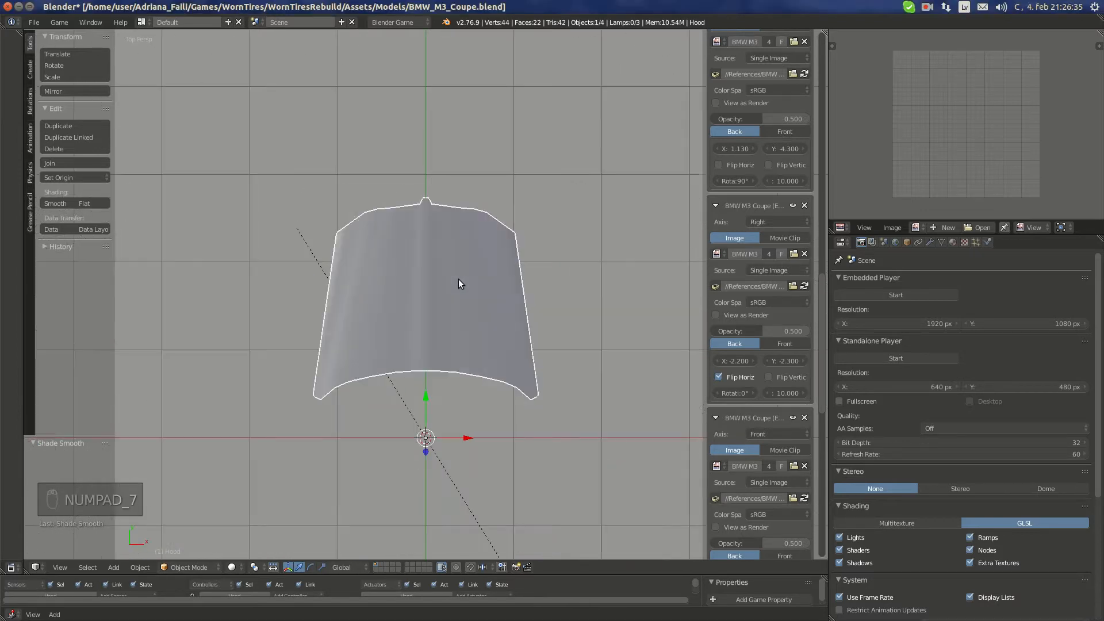
key(KP_5)
key(z)
key(Tab)
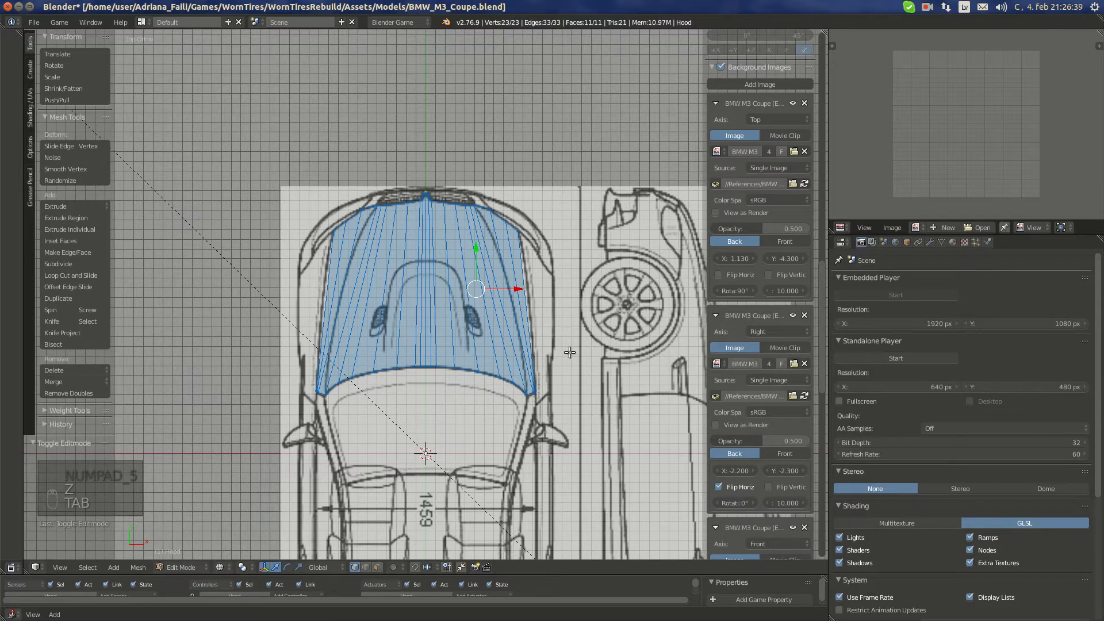
scroll(508, 359, up, 4)
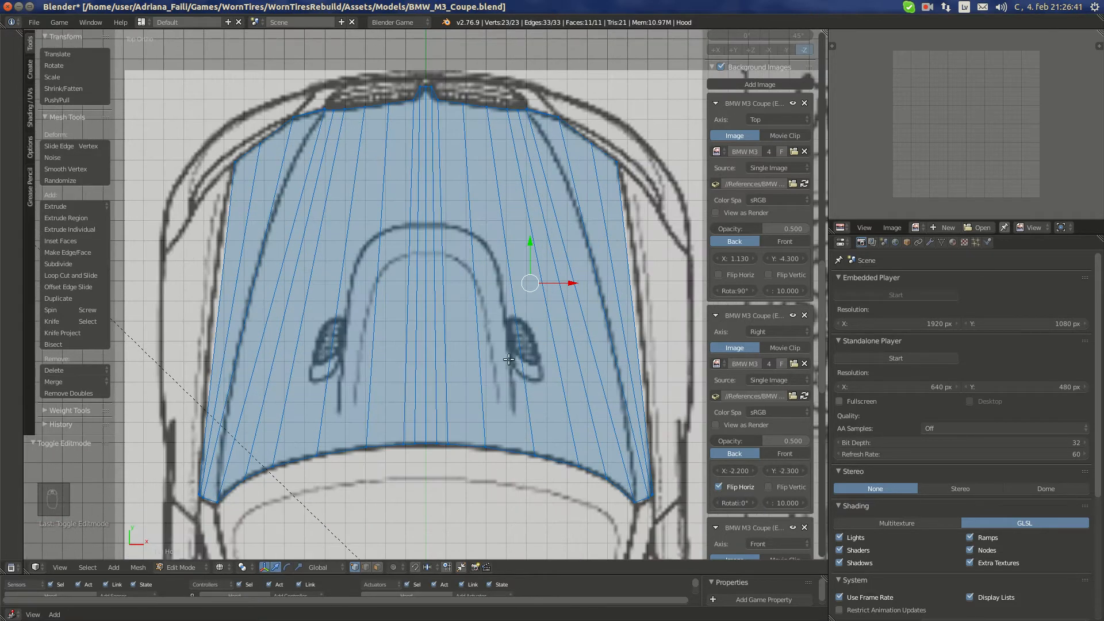
shift+middle_drag(528, 379, 483, 351)
key(a)
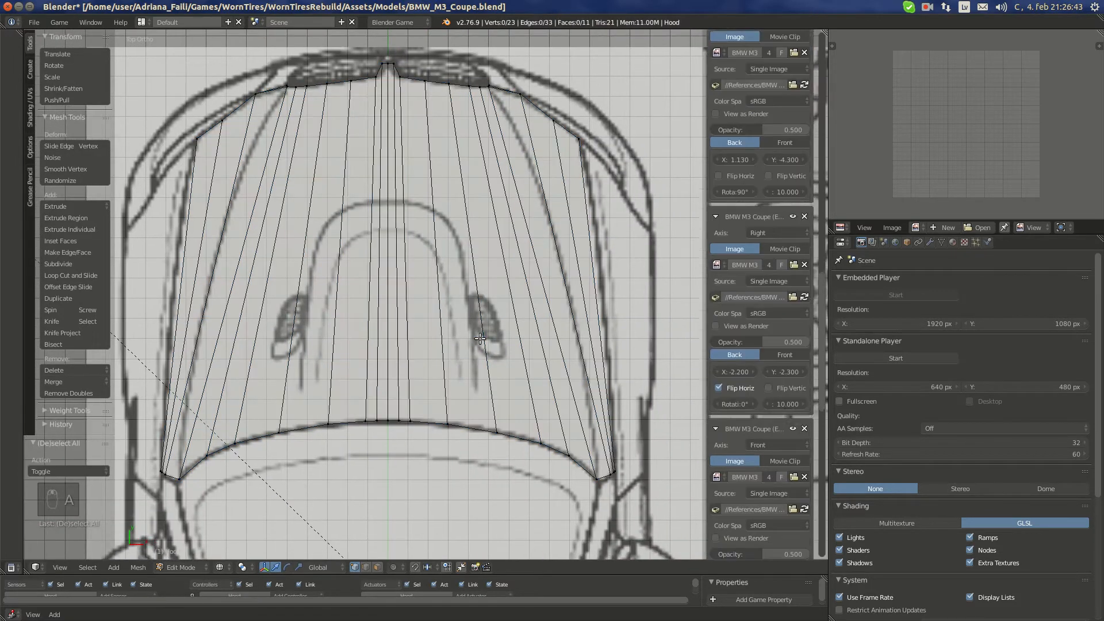
key(ctrl+r)
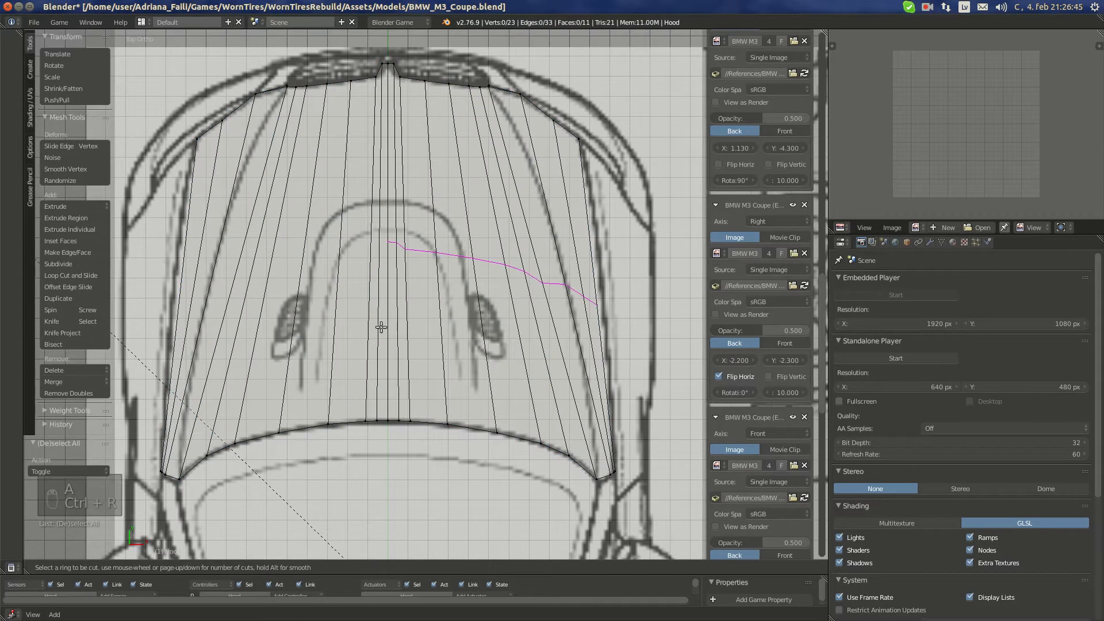
click(382, 328)
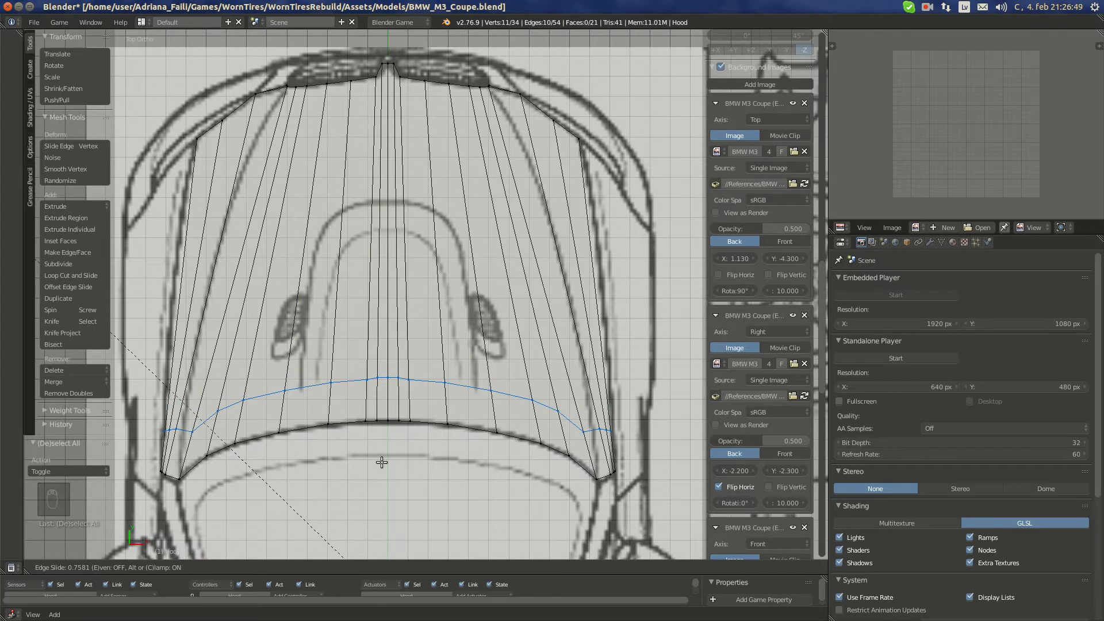
click(382, 462)
Move the new cut's outermost vertex about 0.010 units in X to the hood's side line
scroll(460, 412, up, 3)
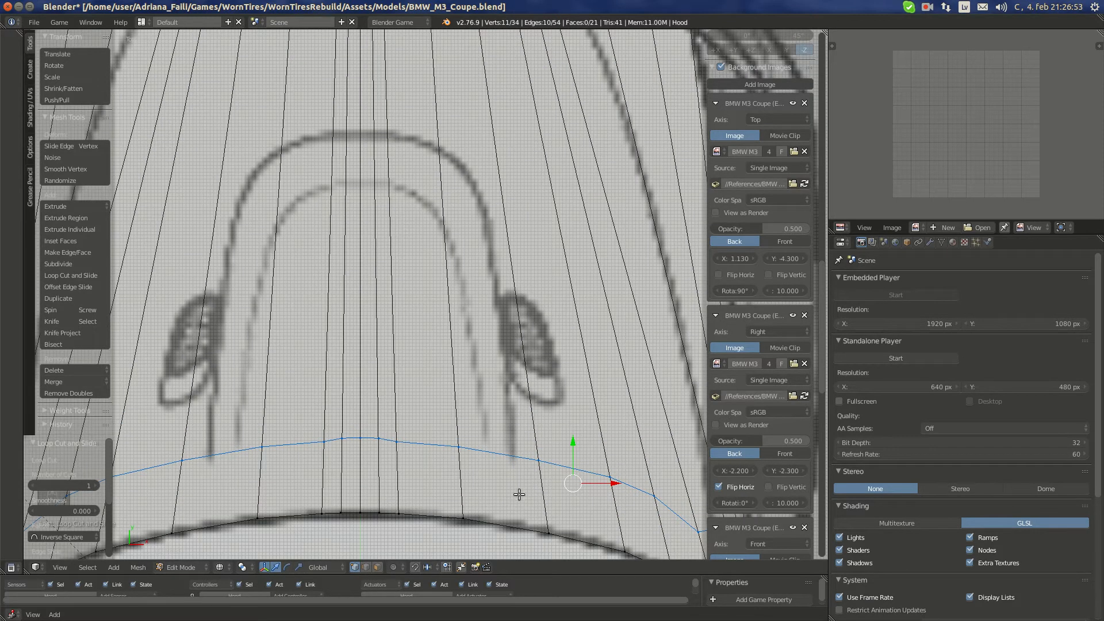
shift+middle_drag(422, 473, 318, 337)
shift+middle_drag(613, 395, 474, 351)
scroll(504, 371, up, 2)
right_click(530, 363)
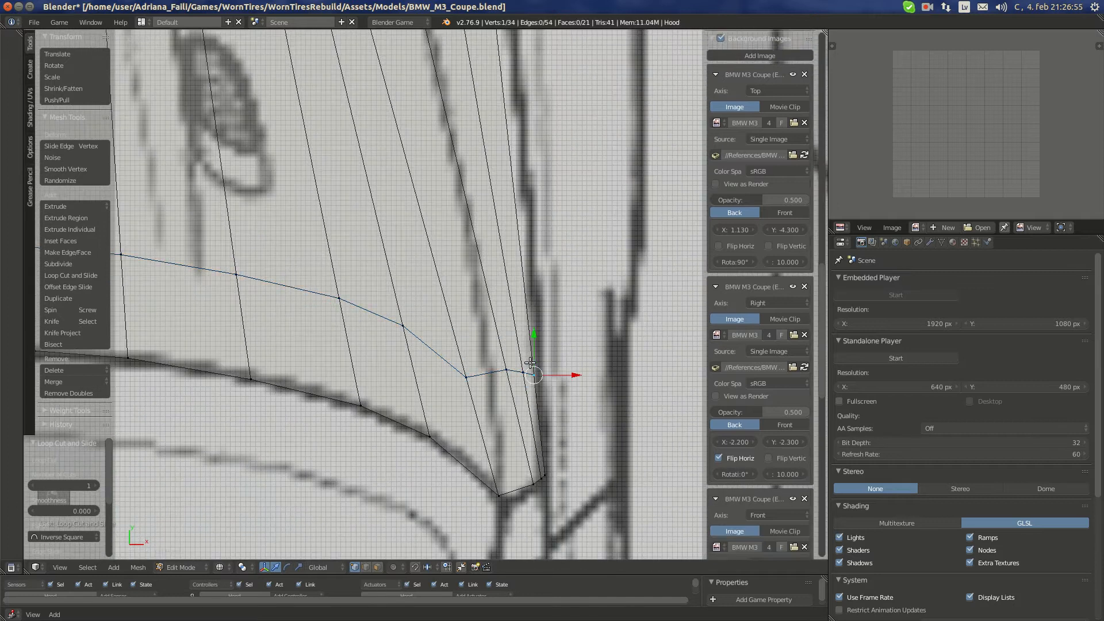
key(g)
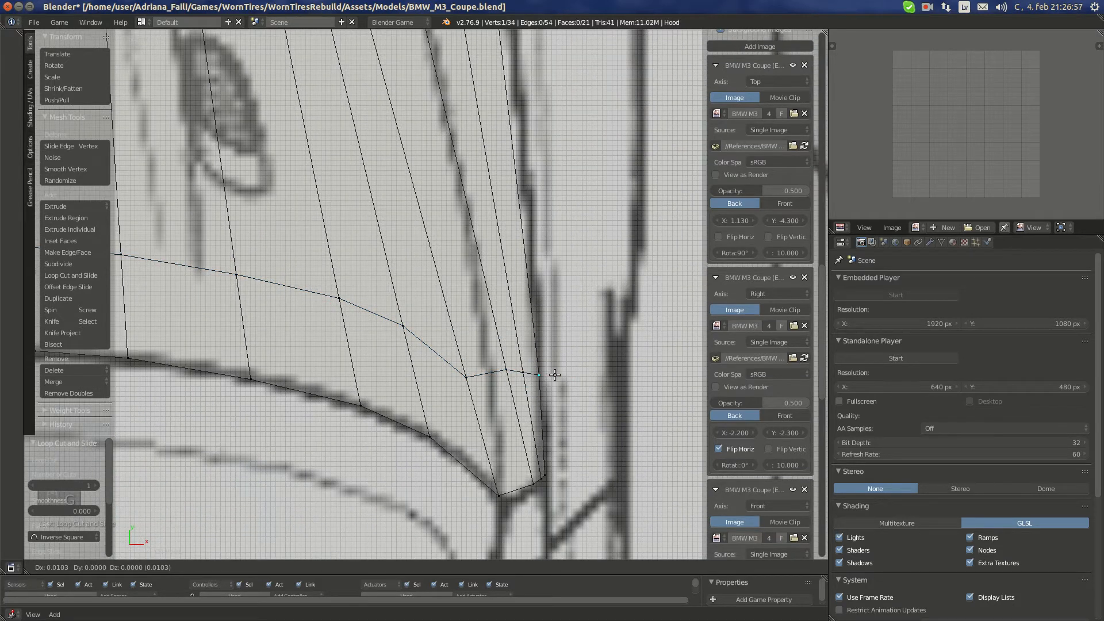
click(547, 376)
Move the cut's second outermost vertex about 0.013 units in X and the third about 0.022 in X and -0.002 in Y
key(g)
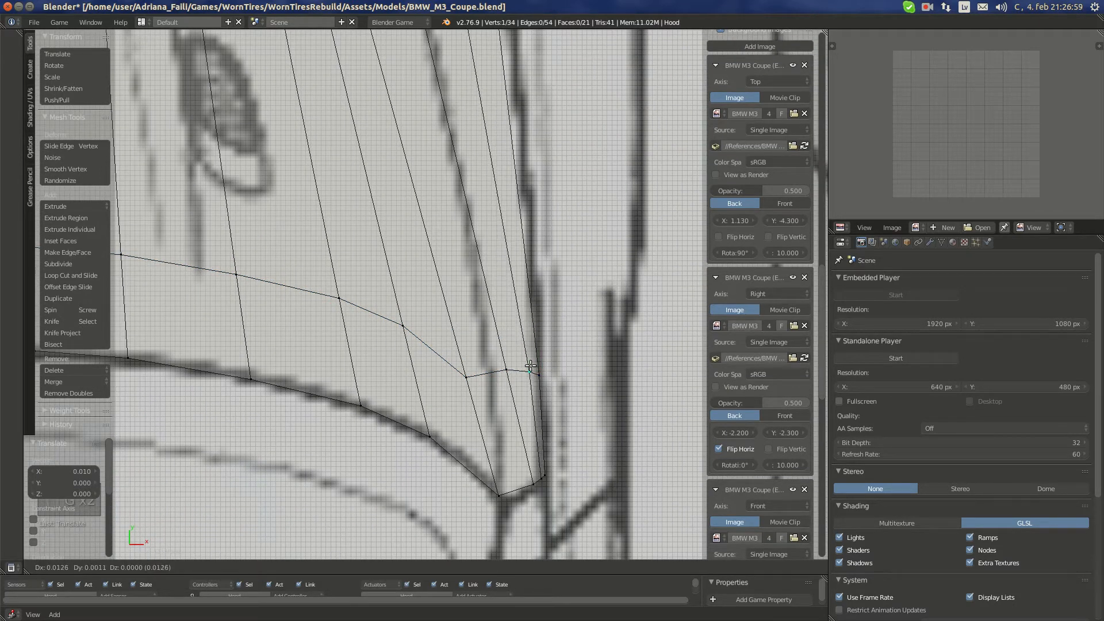
click(522, 371)
key(g)
click(518, 372)
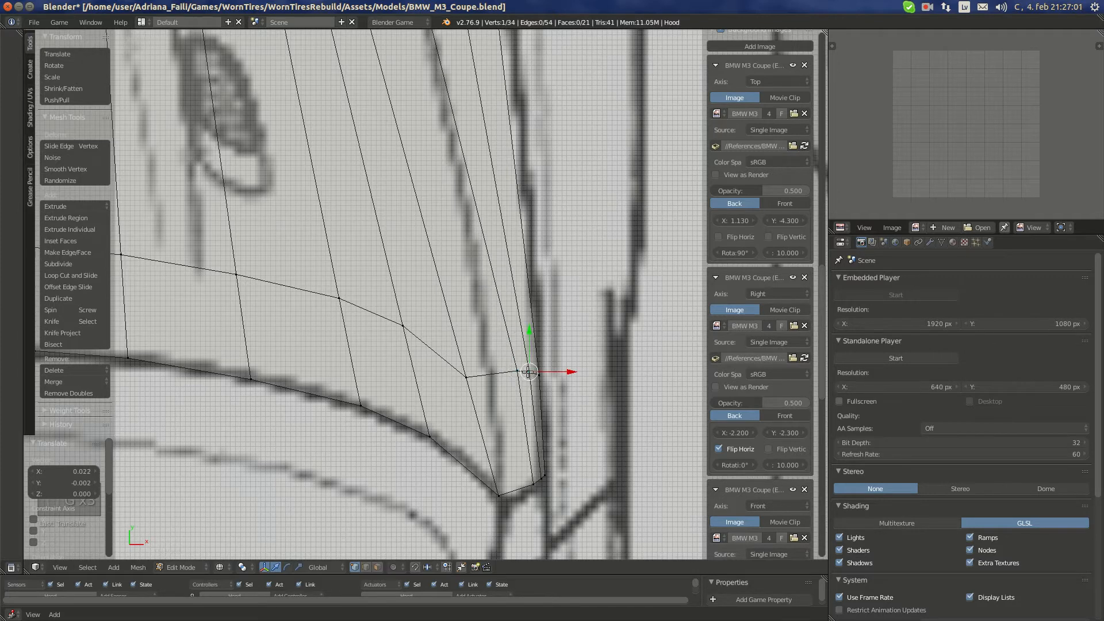
key(g)
click(517, 372)
key(g)
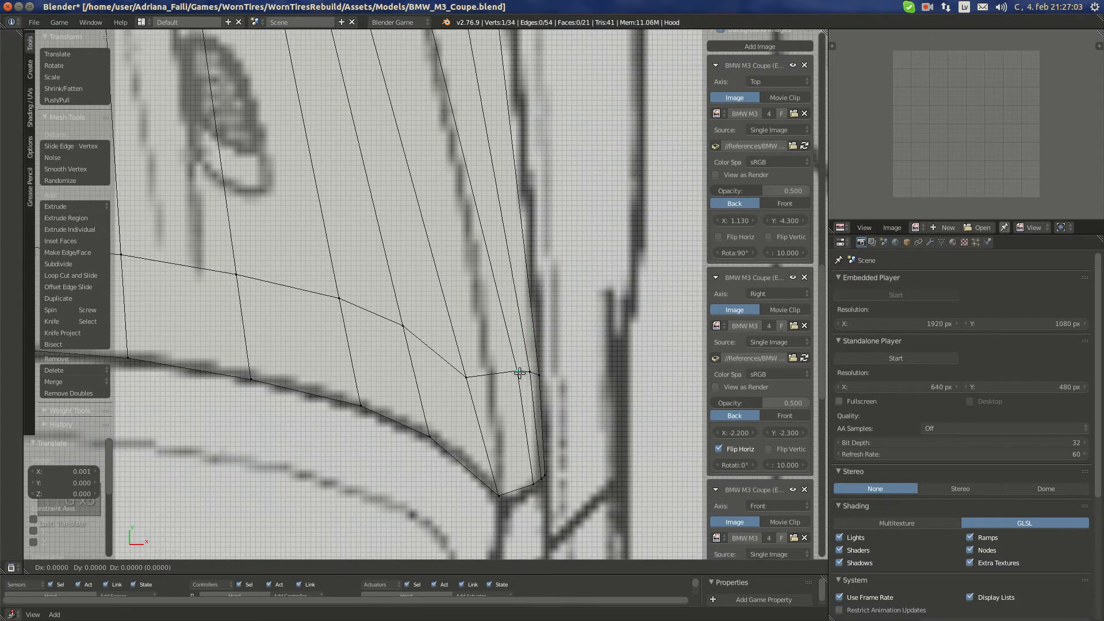
click(519, 372)
Move the cut's crease vertex about 0.047 units in X and 0.013 in Y, and its inner neighbour 0.016 in X and -0.003 in Y
key(g)
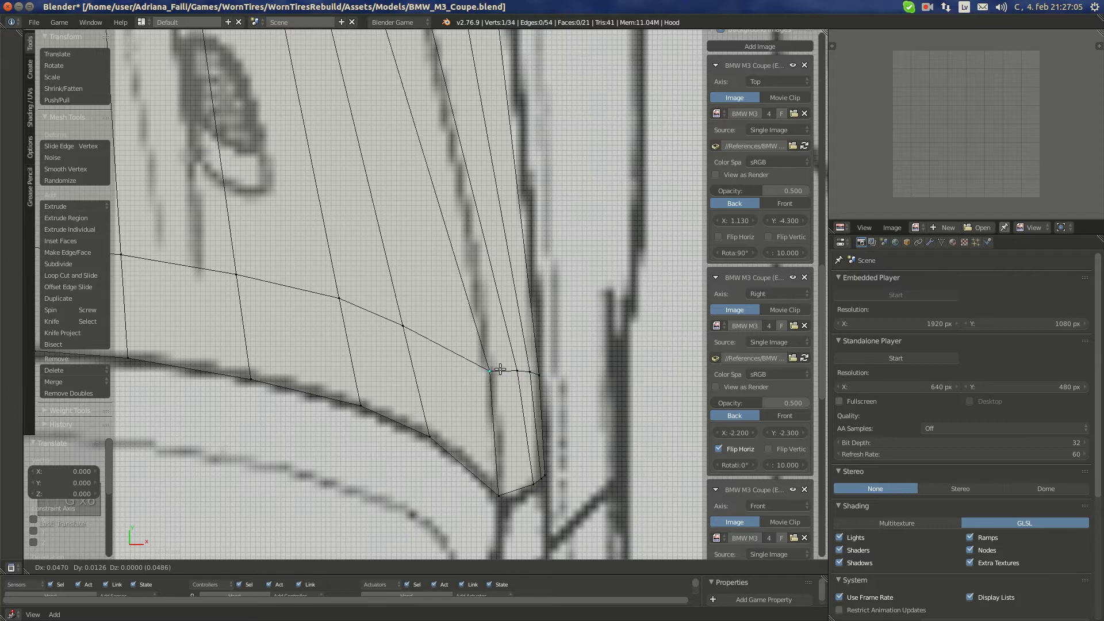
click(495, 371)
shift+middle_drag(414, 343, 628, 439)
right_click(432, 353)
key(g)
click(462, 361)
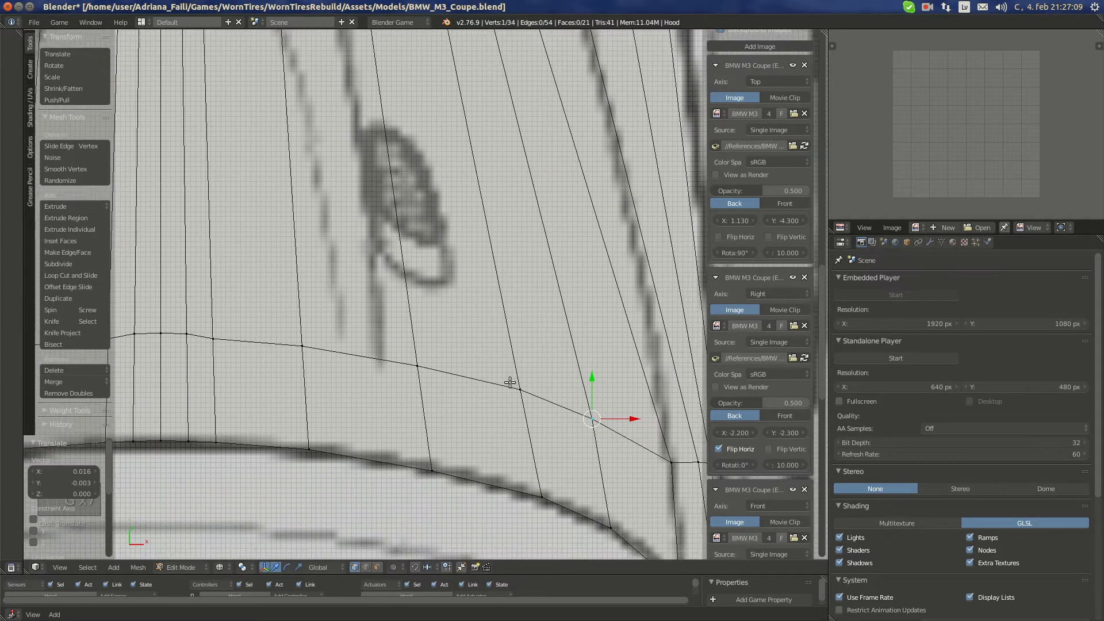
Shift the cut's centreline vertex and its neighbour about -0.004 units, then a further -0.002, in Y to smooth the curve
shift+middle_drag(494, 376, 618, 423)
shift+middle_drag(368, 372, 489, 384)
right_click(438, 392)
shift+right_click(412, 389)
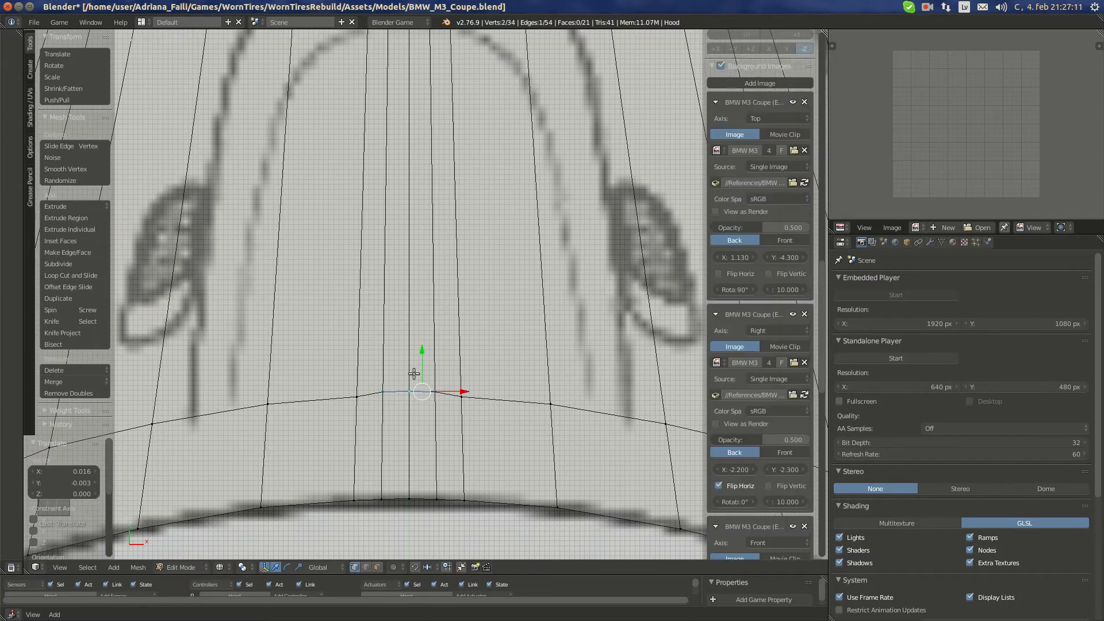
drag(422, 357, 424, 364)
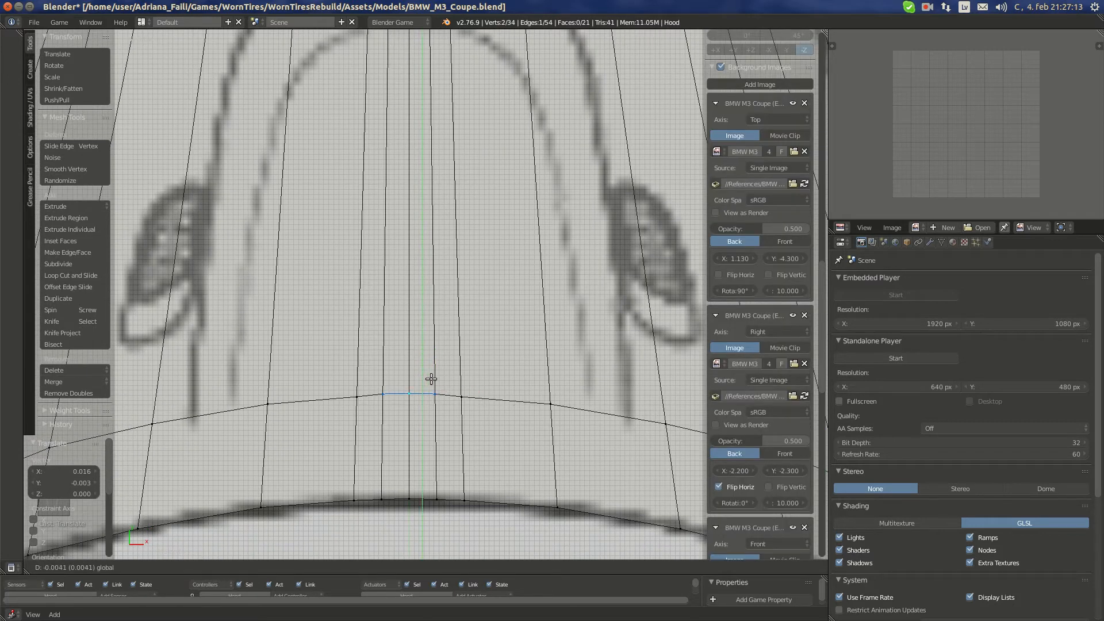
click(431, 379)
scroll(542, 409, down, 9)
scroll(491, 368, up, 7)
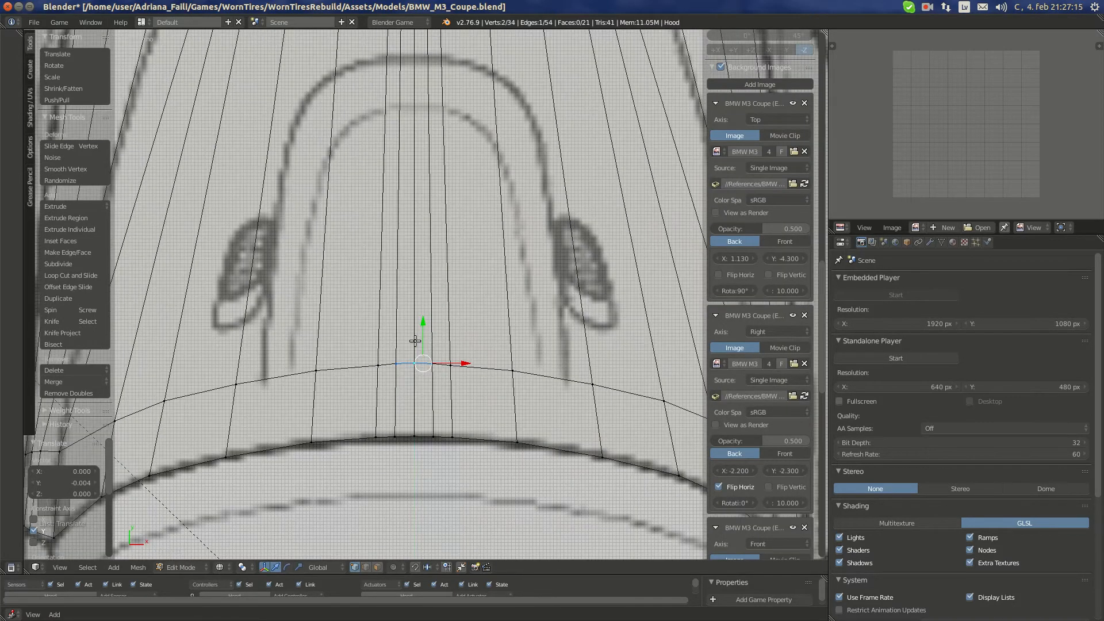
drag(424, 339, 426, 345)
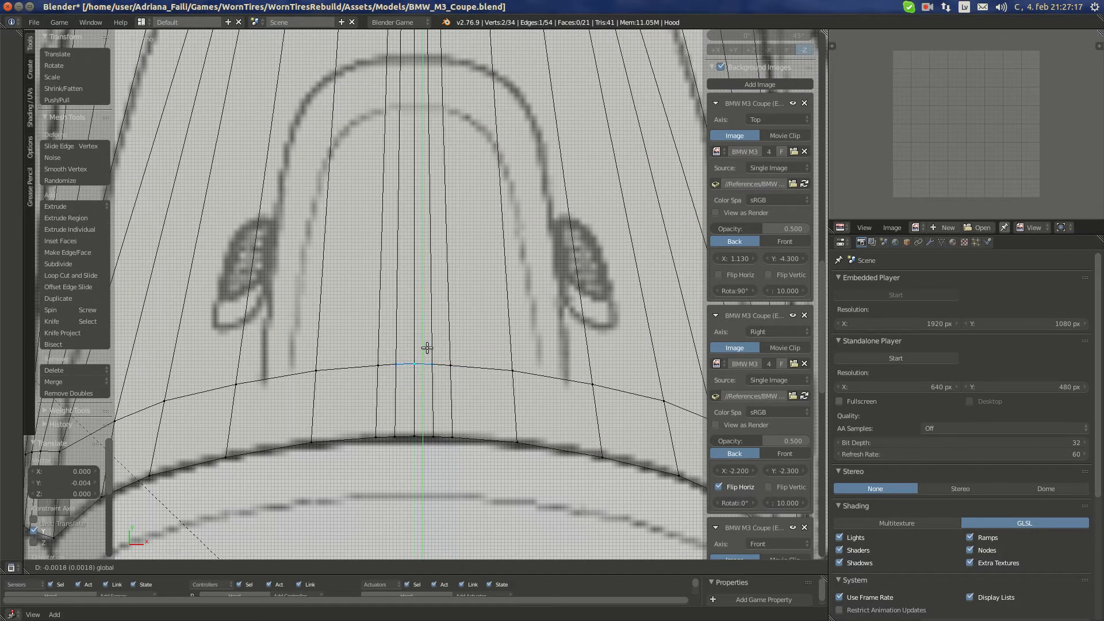
click(427, 347)
In the front reference view, raise the cut's crease vertex in Z close to the hood's rear edge
key(a)
key(ctrl+KP_1)
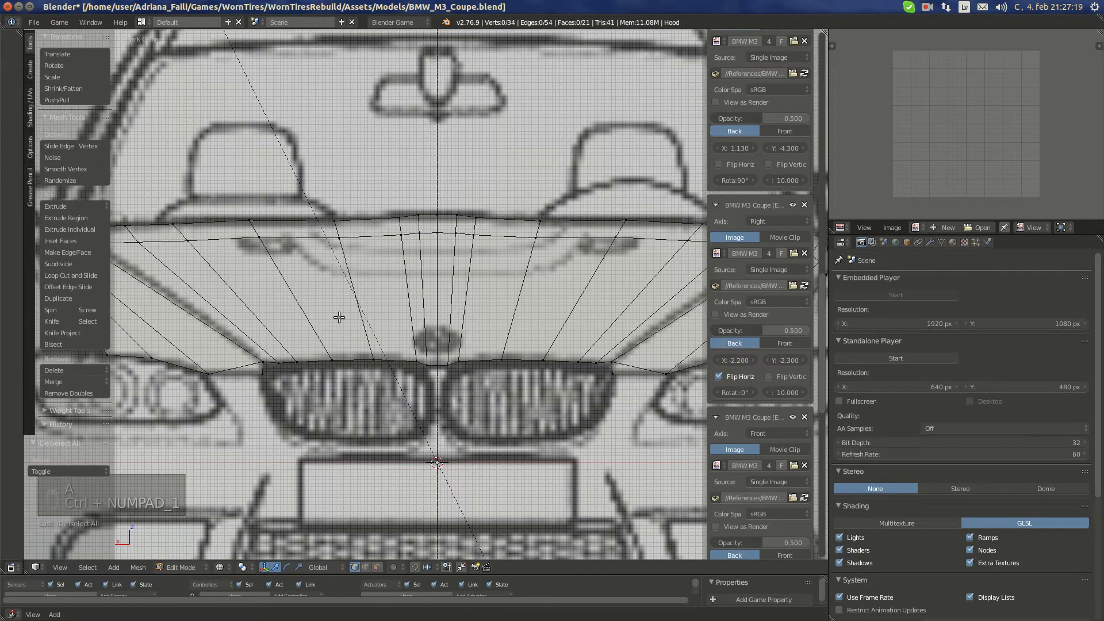
scroll(339, 317, down, 8)
scroll(302, 300, up, 11)
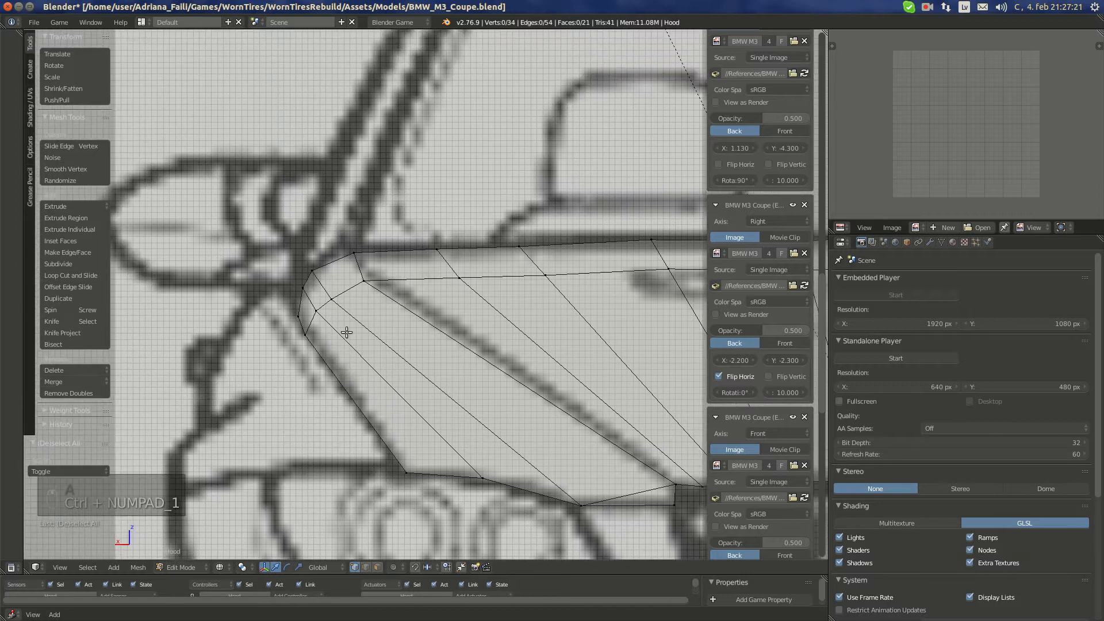
scroll(347, 332, up, 2)
right_click(339, 276)
drag(340, 252, 339, 230)
Raise the cut's two vertices outside the crease in Z to follow the hood's rounded rear corner
right_click(289, 301)
drag(289, 271, 289, 246)
right_click(270, 317)
drag(269, 288, 267, 273)
Raise the cut's vertex just inside the crease about 0.026 units in Z
shift+middle_drag(451, 301, 355, 279)
right_click(369, 267)
drag(368, 247, 367, 226)
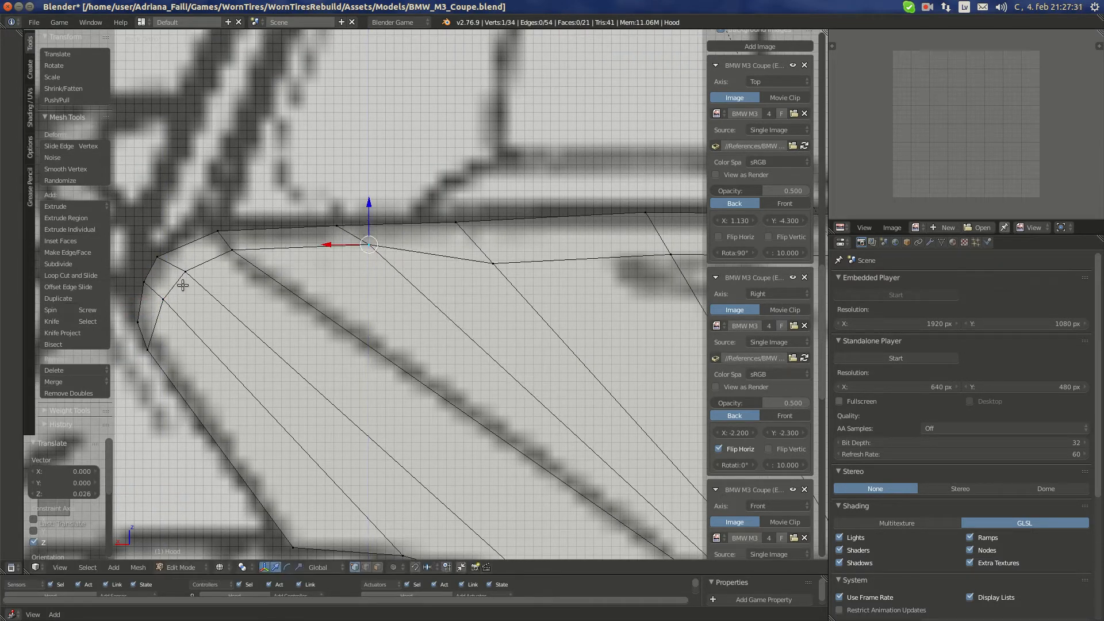
Nudge the cut's vertex just outside the crease about 0.003 units up in Z and fine-tune the one just inside it
right_click(167, 298)
right_click(183, 268)
drag(187, 249, 164, 280)
right_click(164, 294)
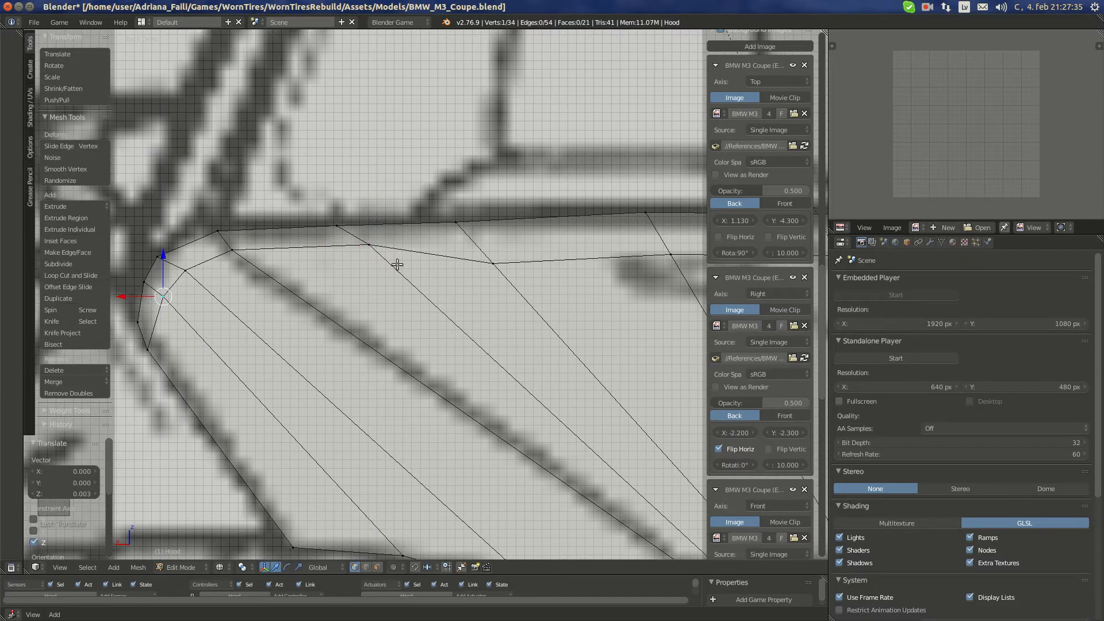
right_click(360, 244)
drag(367, 220, 367, 219)
Raise the cut's second vertex inward from the crease in Z toward the rear edge's curve
shift+middle_drag(483, 306, 335, 304)
right_click(345, 266)
drag(345, 235, 347, 211)
Raise the cut's third vertex inward from the crease, above the hood vent, in Z
shift+middle_drag(483, 258, 371, 258)
right_click(410, 251)
drag(414, 236, 407, 205)
key(shift+s)
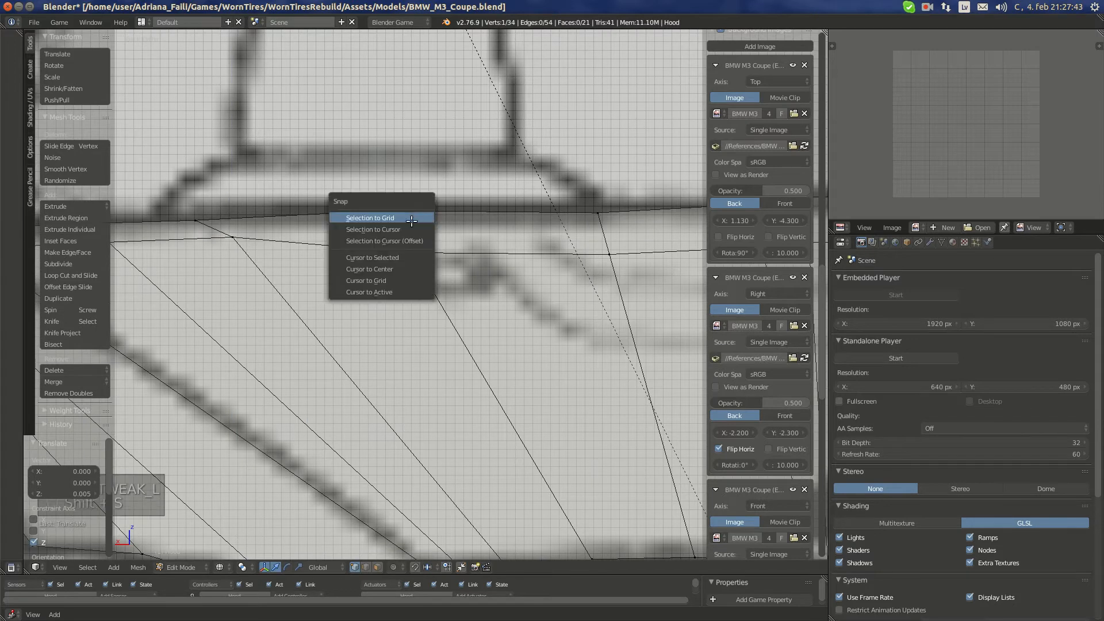
click(406, 268)
drag(410, 222, 407, 194)
Raise the cut's third vertex from the centreline about 0.033 units in Z and its second about 0.019 units
shift+middle_drag(579, 226, 318, 222)
right_click(343, 248)
drag(350, 223, 350, 195)
shift+middle_drag(508, 228, 373, 221)
right_click(373, 221)
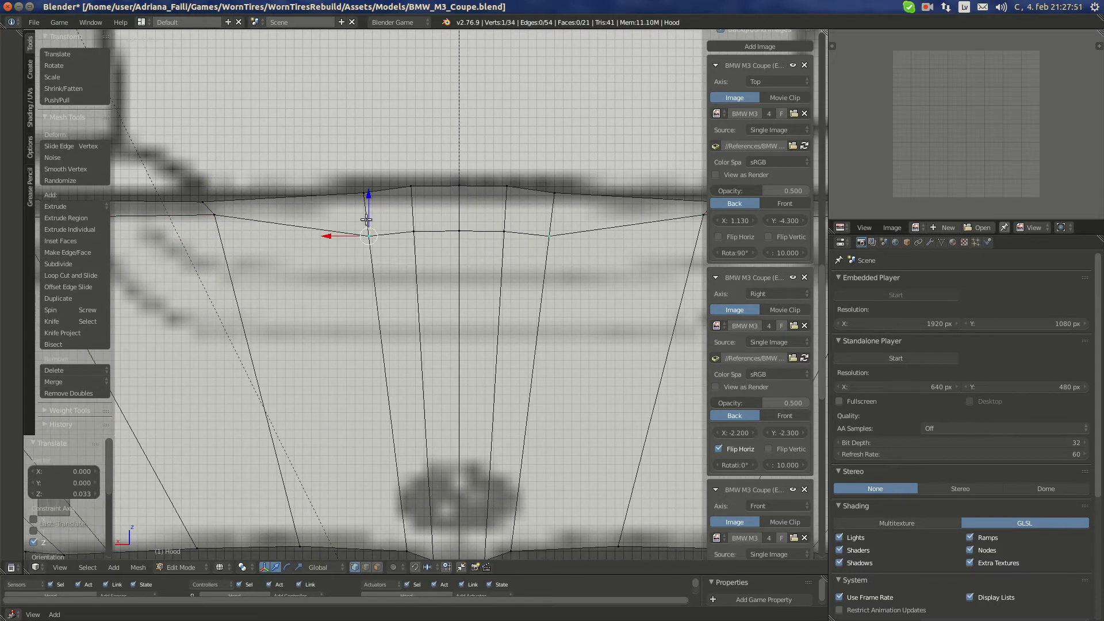
drag(366, 220, 366, 204)
shift+middle_drag(247, 249, 525, 238)
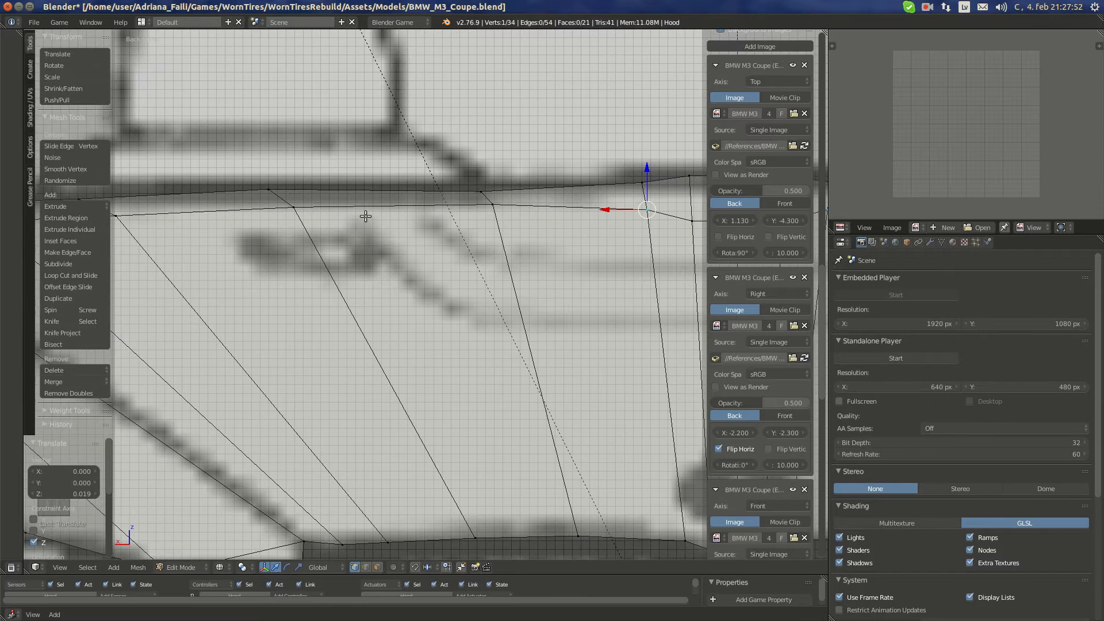
Lower the cut's vertex above the hood vent in Z, and its third vertex from the centreline about 0.013 units
right_click(292, 202)
drag(291, 177, 297, 184)
right_click(476, 201)
right_click(493, 197)
drag(492, 183, 493, 195)
shift+middle_drag(450, 214, 585, 214)
Raise the rear-edge vertex outward of the hood vent about 0.004 units in Z and fine-tune the neighbouring cut vertex
right_click(397, 183)
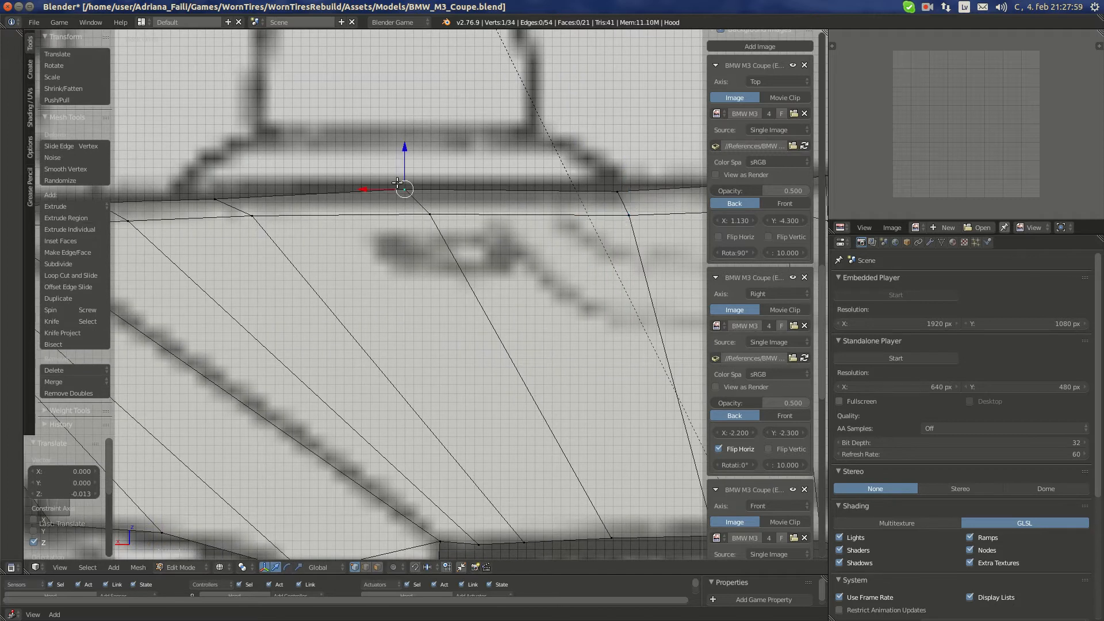
right_click(208, 203)
drag(213, 164, 212, 158)
scroll(296, 206, down, 2)
right_click(307, 240)
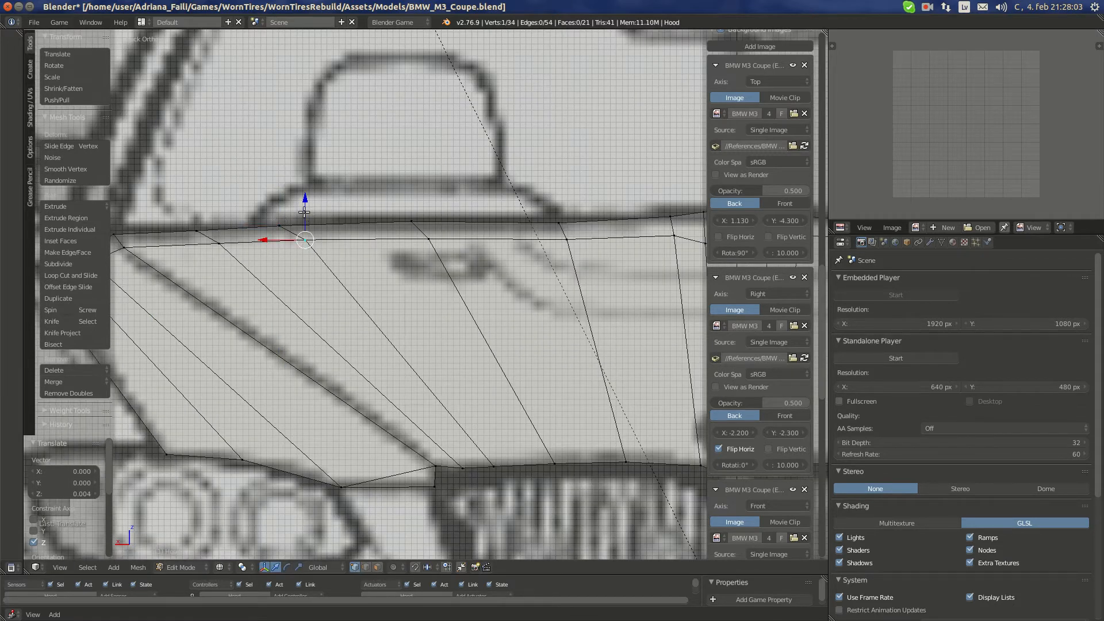
drag(304, 212, 306, 219)
Fine-tune the Z height of the cut's second vertex from the centreline
shift+middle_drag(622, 256, 474, 239)
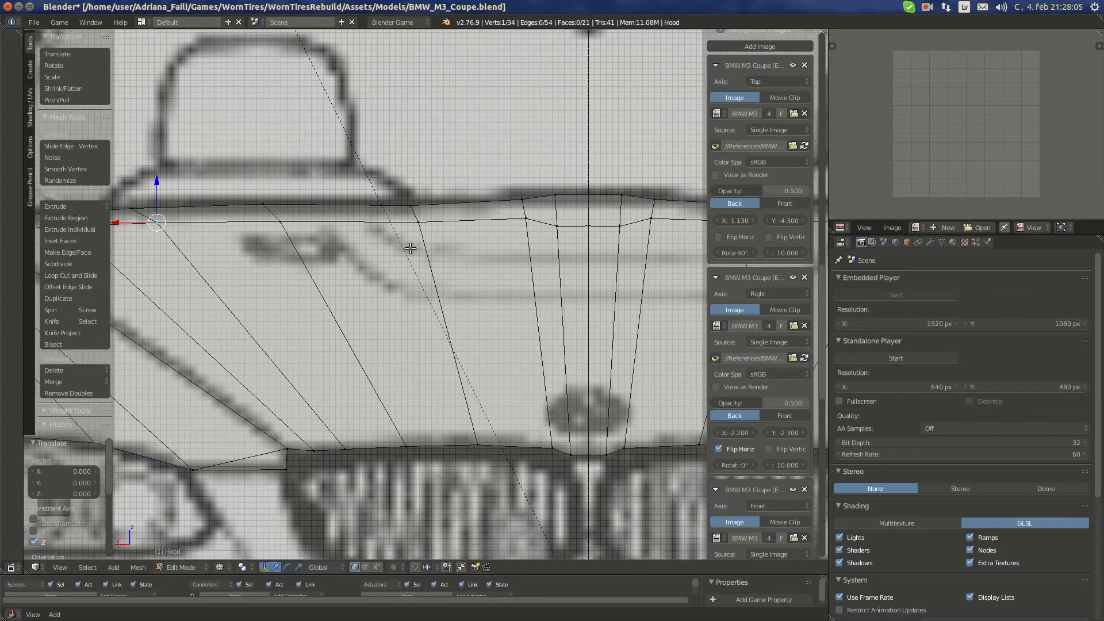
shift+middle_drag(601, 259, 420, 284)
scroll(420, 284, up, 2)
right_click(306, 224)
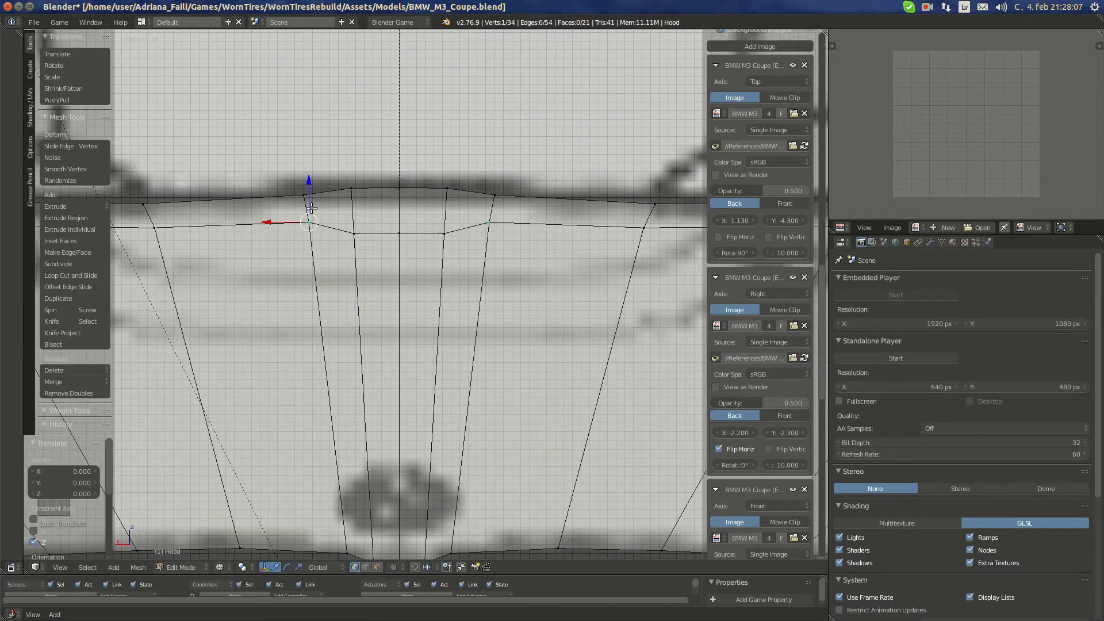
drag(311, 194, 312, 192)
click(311, 191)
Raise the cut's vertex beside the centreline about 0.022 units in Z, lift the centre vertex to match and fine-tune the pair
right_click(351, 232)
key(shift+s)
click(348, 206)
shift+drag(354, 196, 363, 540)
right_click(399, 250)
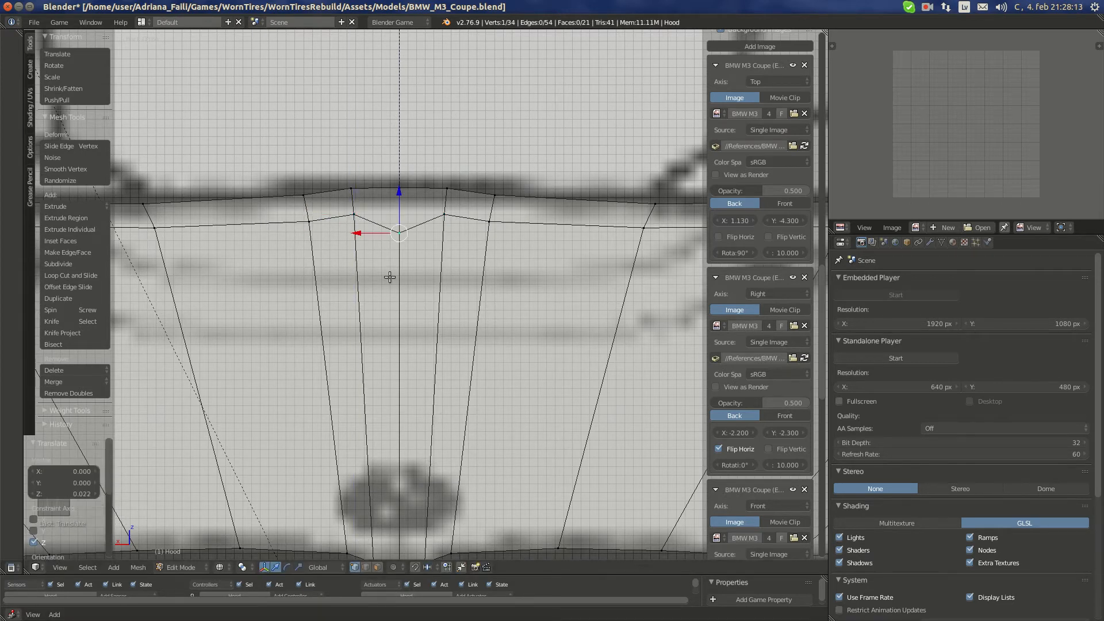
shift+drag(400, 216, 425, 57)
right_click(355, 206)
shift+drag(354, 183, 357, 216)
Leave Edit Mode and examine the hood's surface in solid shading from a perspective view above
key(a)
key(a)
key(a)
key(Tab)
key(KP_5)
key(KP_Decimal)
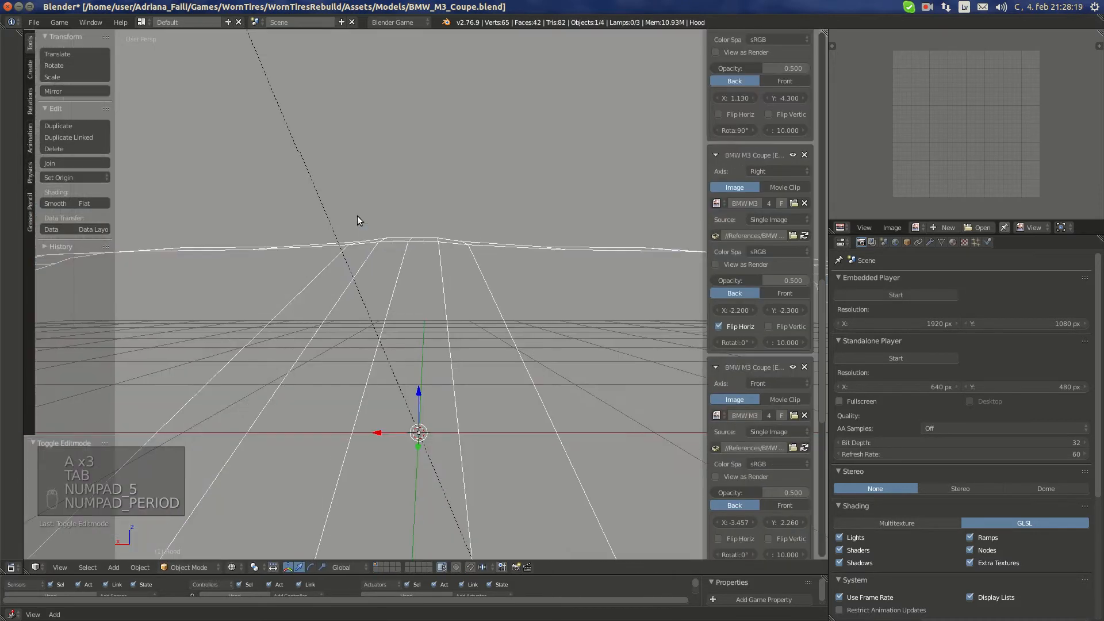
key(z)
middle_drag(330, 220, 388, 286)
key(KP_7)
key(KP_2)
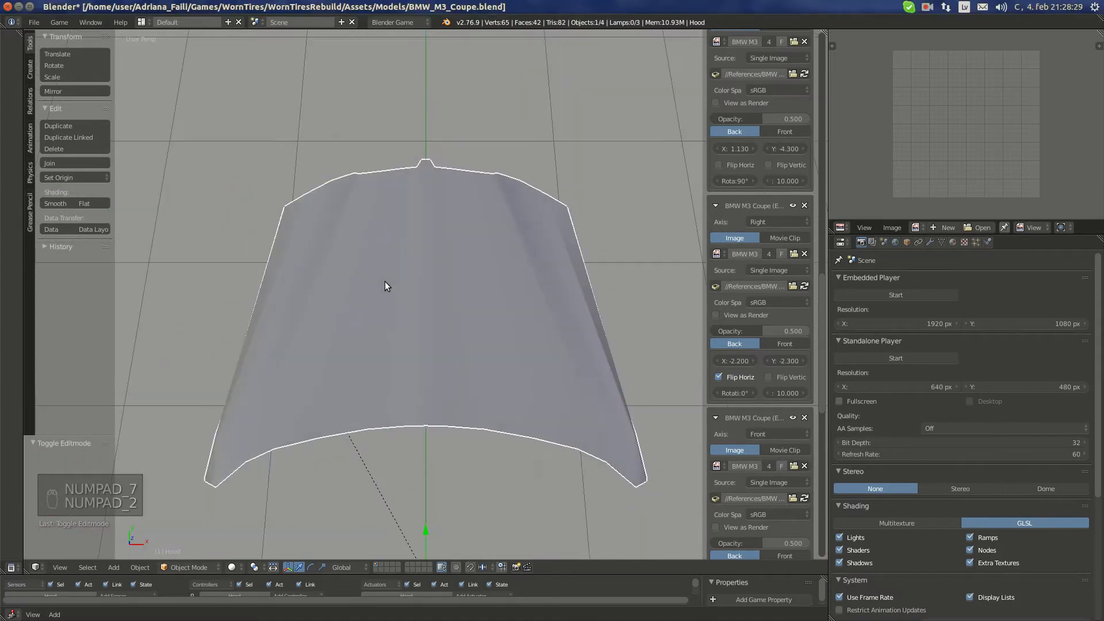
Return the hood to Edit Mode in wireframe and show it over the top blueprint in orthographic view
key(z)
key(Tab)
key(KP_5)
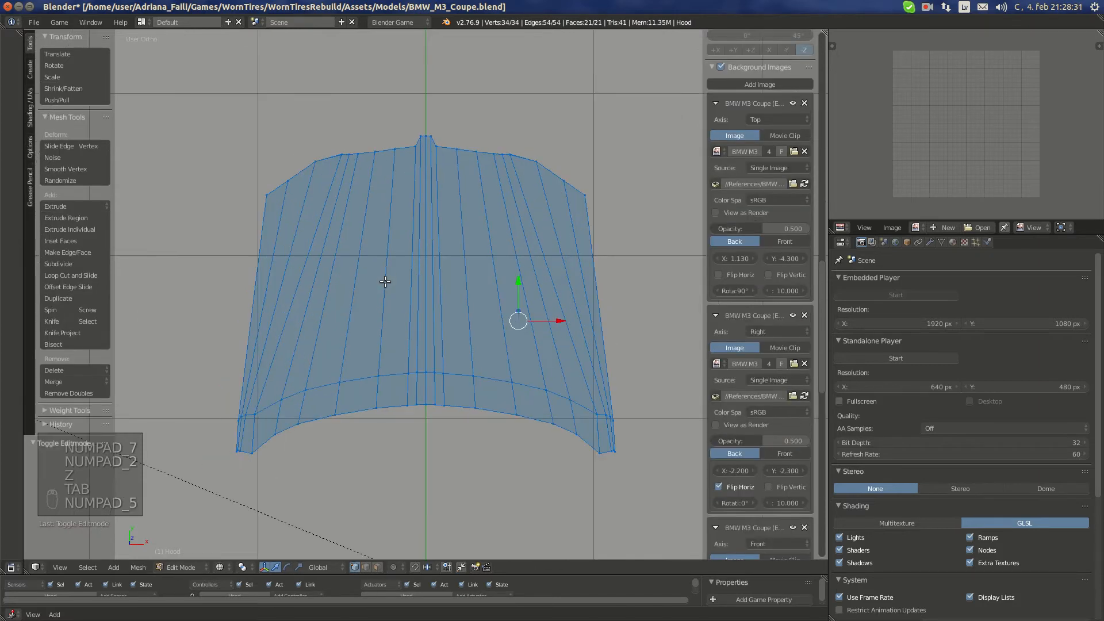
key(z)
key(z)
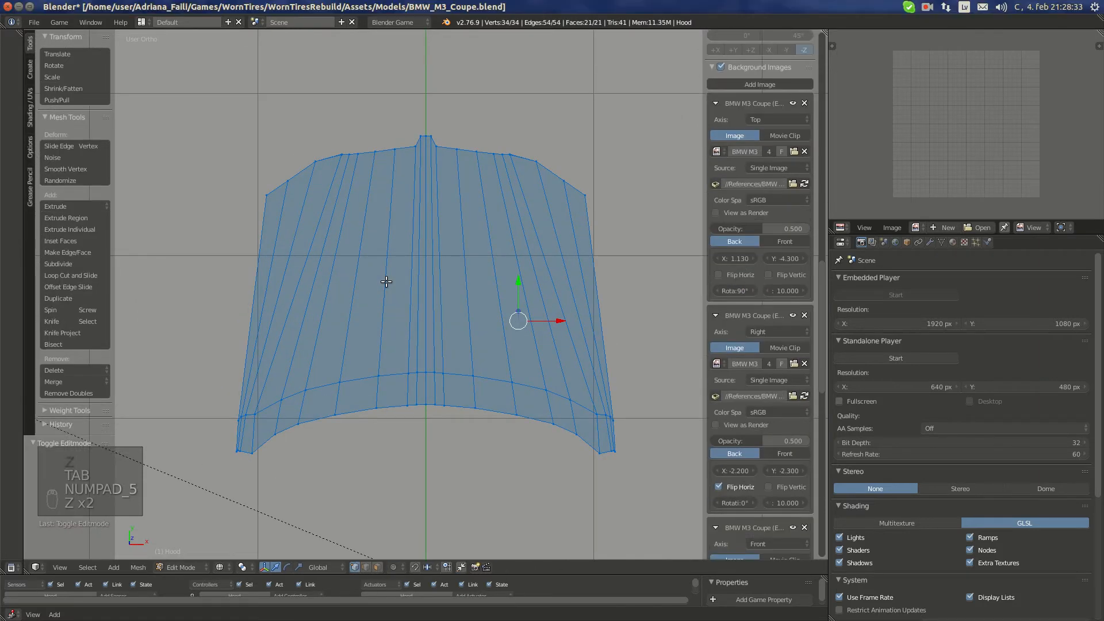
key(KP_5)
key(KP_7)
key(KP_5)
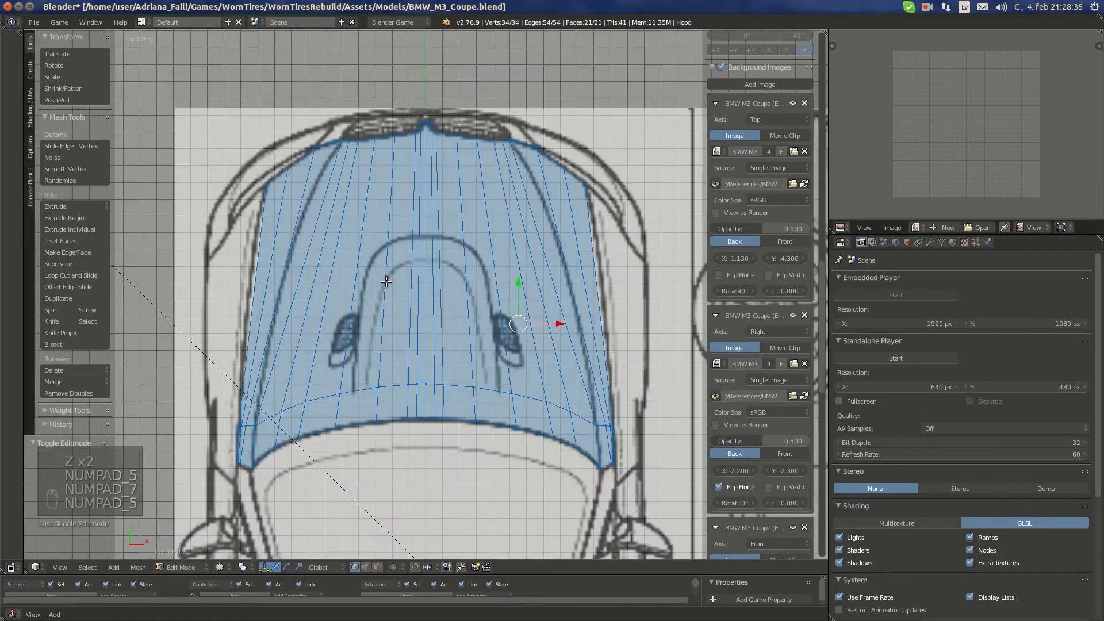
Add a loop cut across the hood and slide it rearward to just behind the hood vents
key(a)
shift+middle_drag(493, 387, 463, 367)
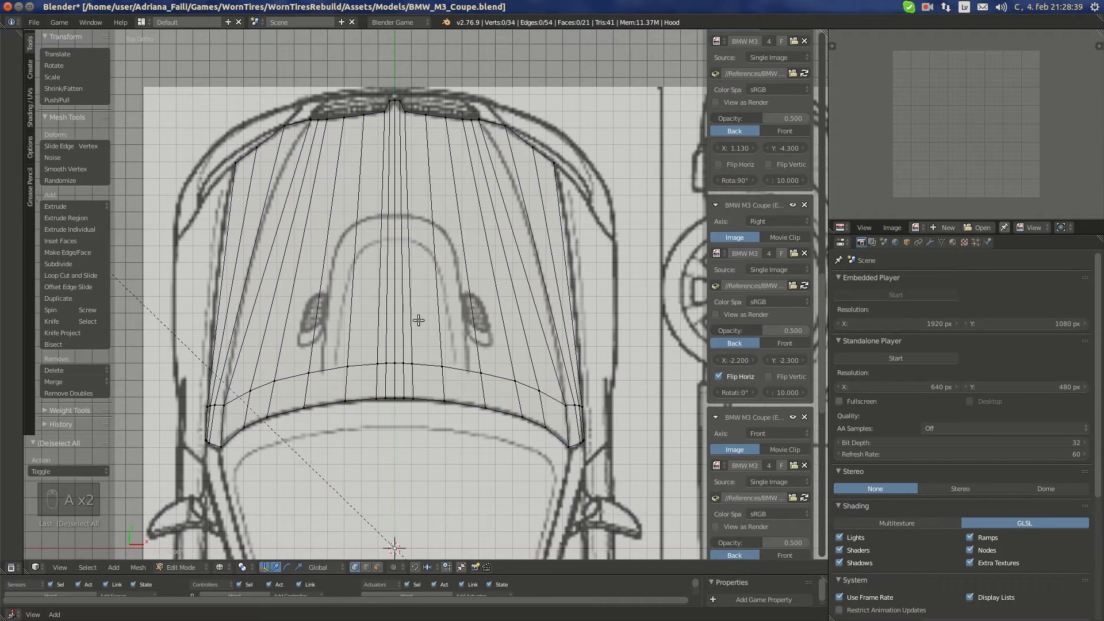
key(ctrl+r)
click(402, 288)
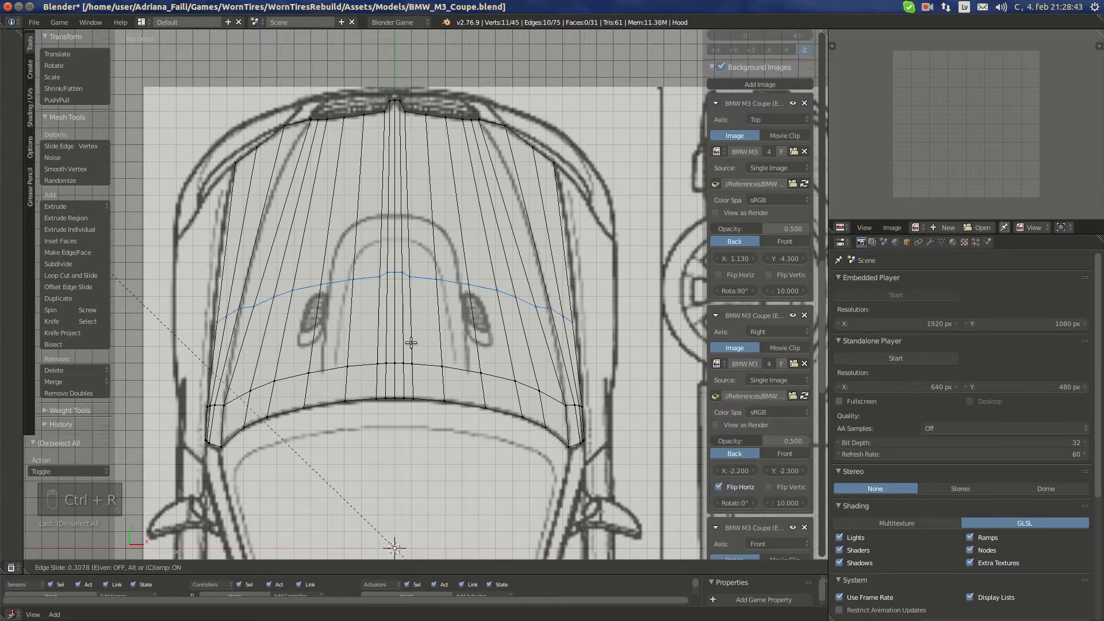
click(412, 389)
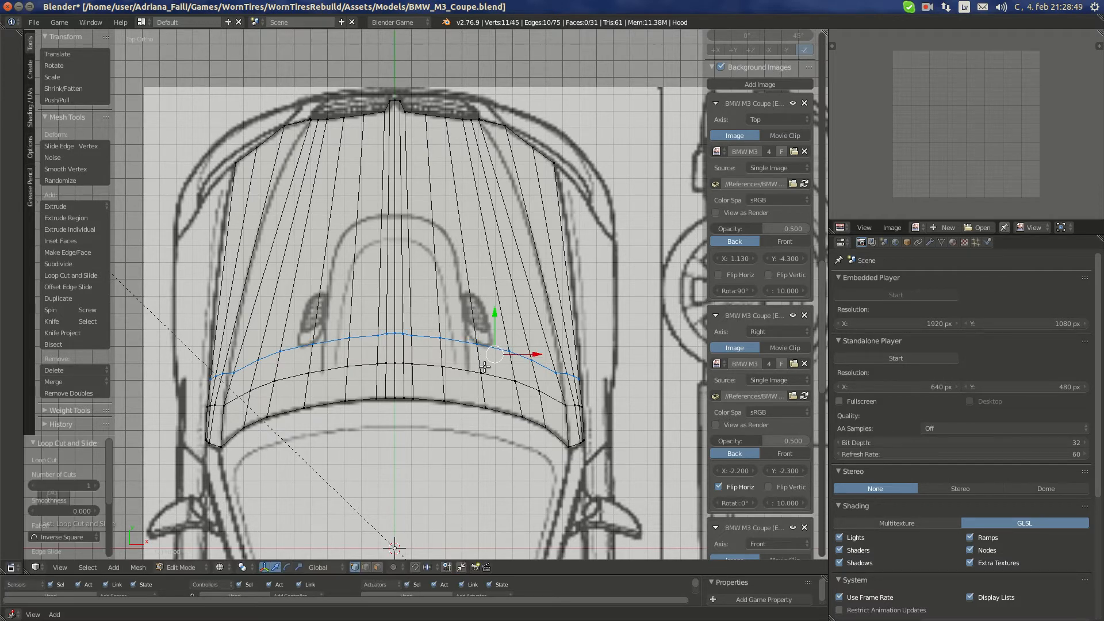
Move the new cut's outermost vertex about 0.012 units in X onto the hood outline and the rear cut's outermost about 0.001 units
scroll(485, 367, up, 4)
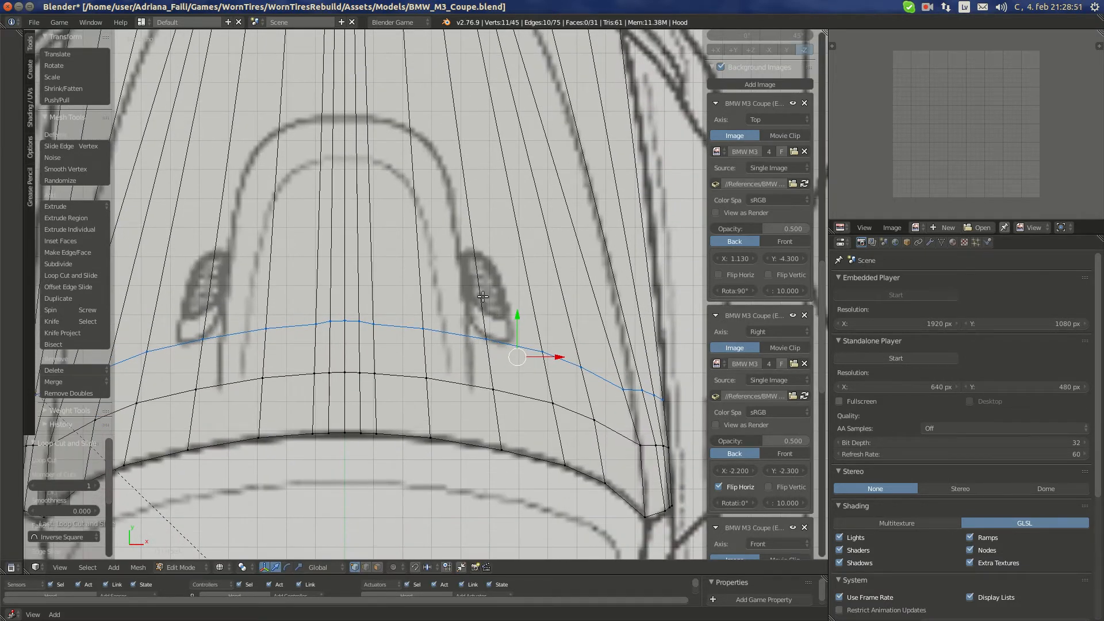
shift+middle_drag(580, 370, 436, 319)
scroll(436, 319, up, 2)
key(a)
shift+middle_drag(560, 357, 539, 350)
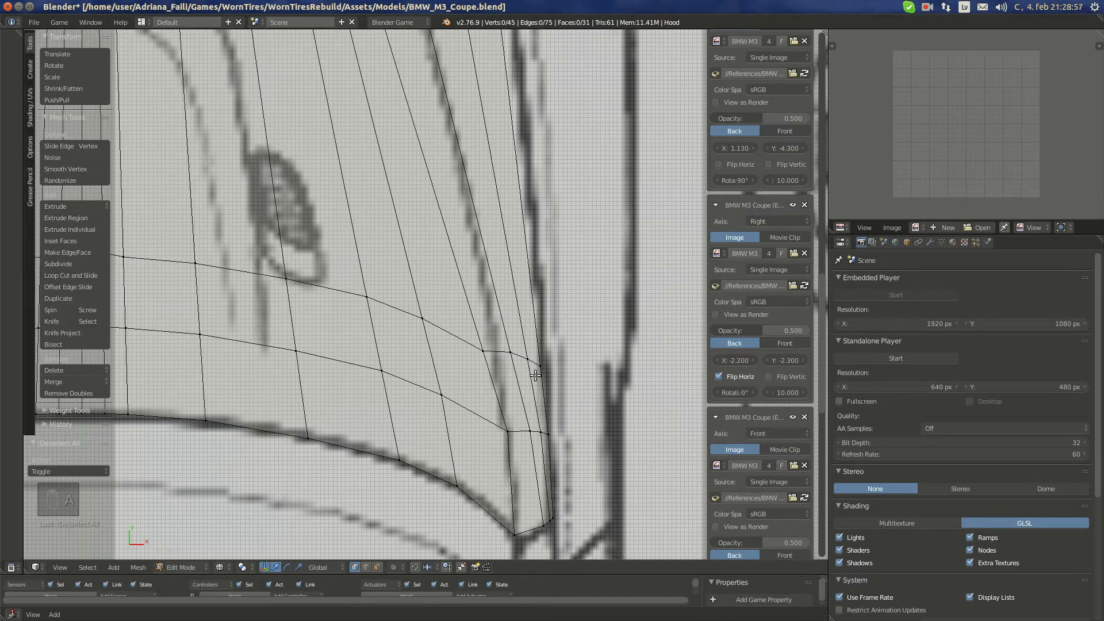
right_click(538, 367)
key(g)
click(560, 366)
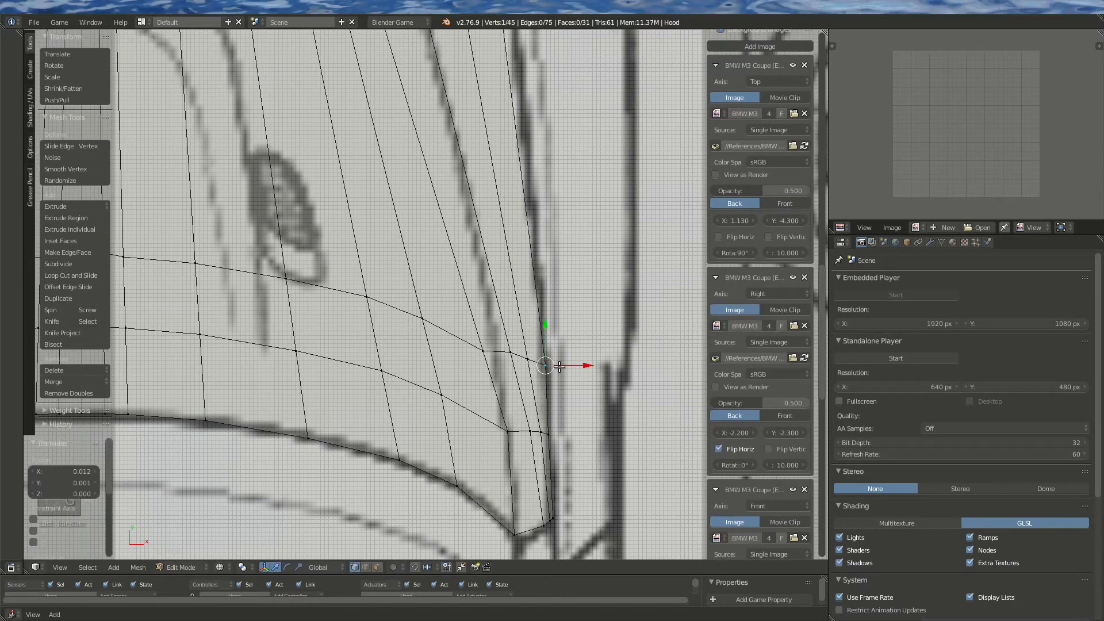
right_click(555, 433)
key(g)
click(558, 433)
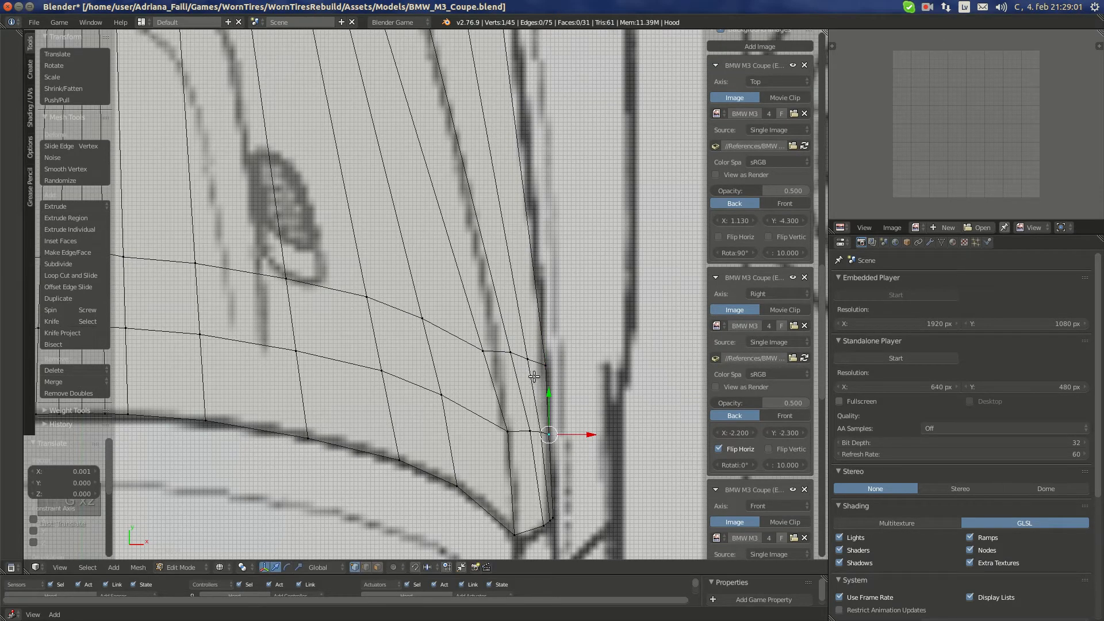
Move the new cut's second vertex from the outline about 0.015 units in X and the rear cut's matching vertex about 0.003 units
right_click(543, 366)
key(g)
click(543, 369)
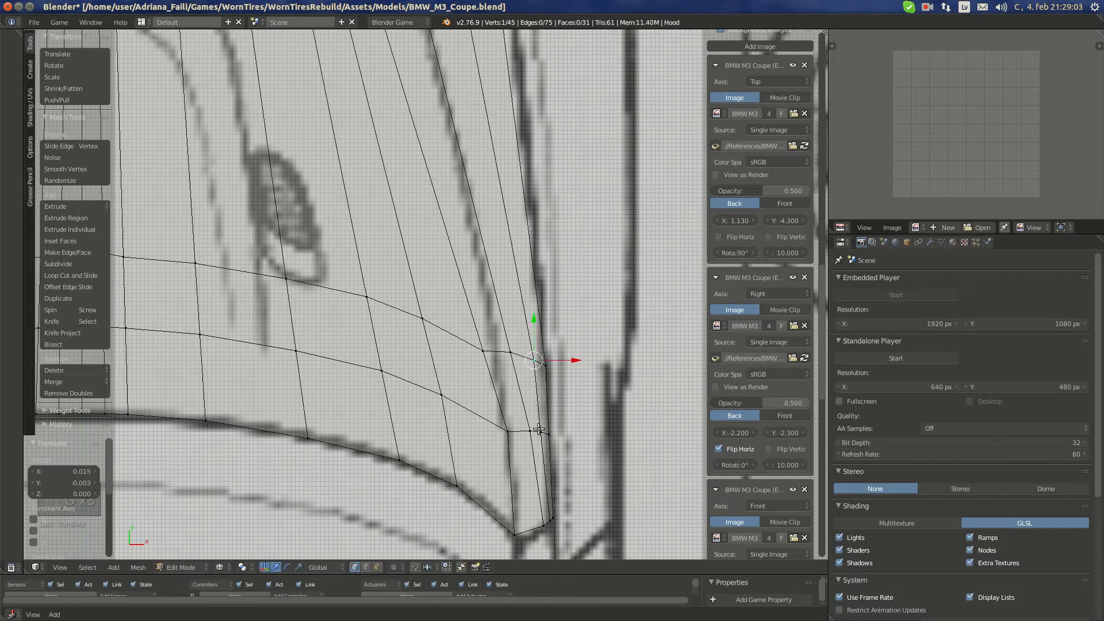
right_click(555, 431)
key(g)
click(555, 428)
Shift the new cut's third vertex from the outline about 0.022 units in X and align its crease vertex with the blueprint's crease line
right_click(545, 368)
key(g)
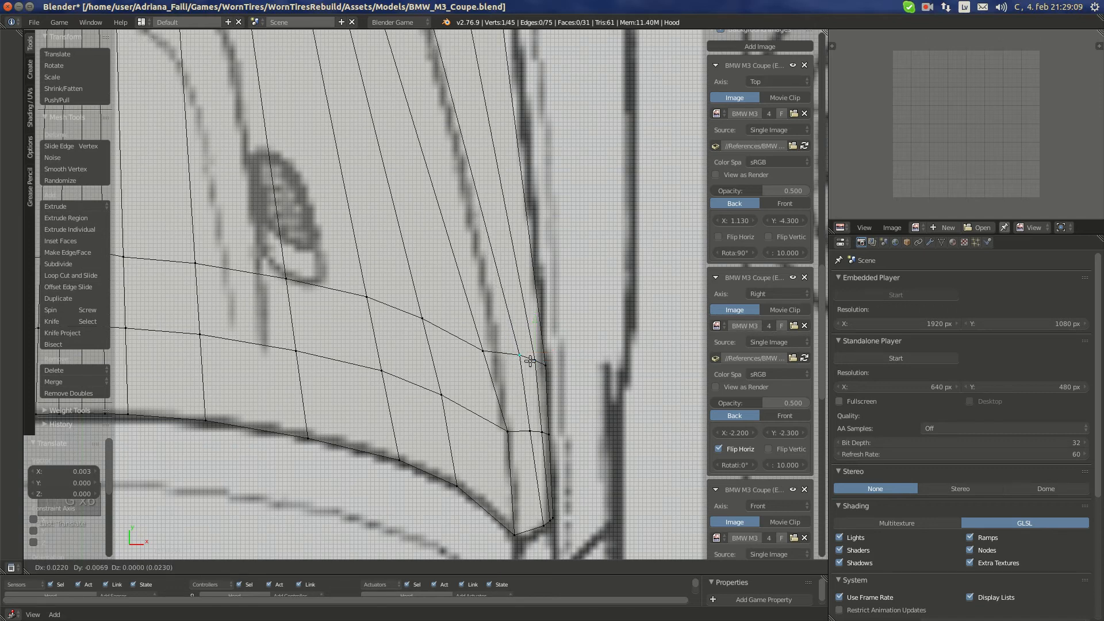
click(530, 361)
right_click(495, 352)
key(g)
click(507, 353)
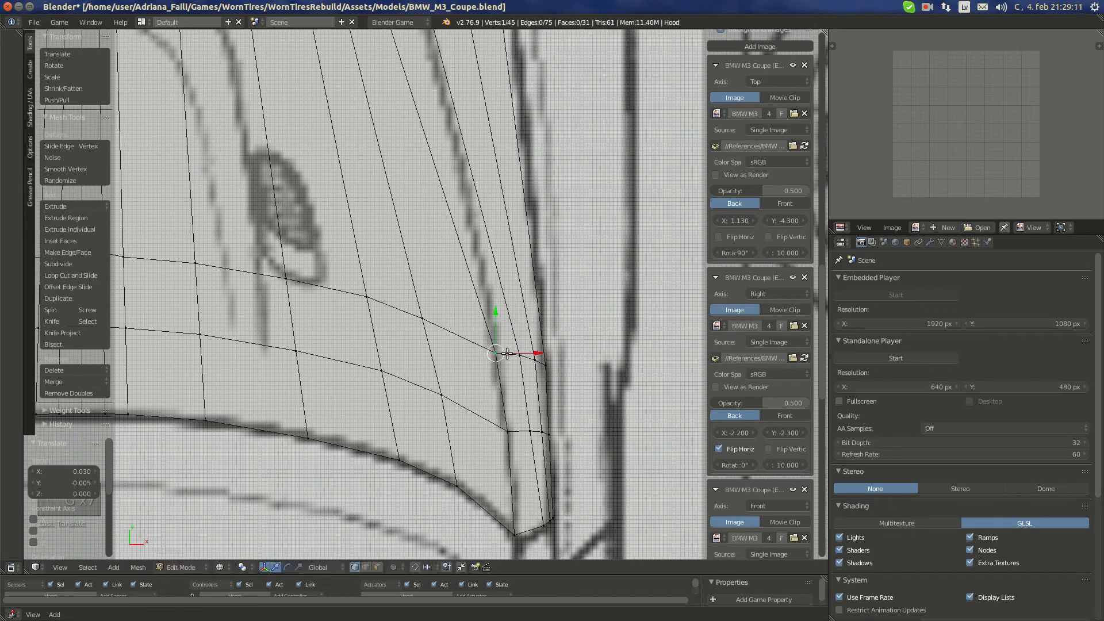
key(g)
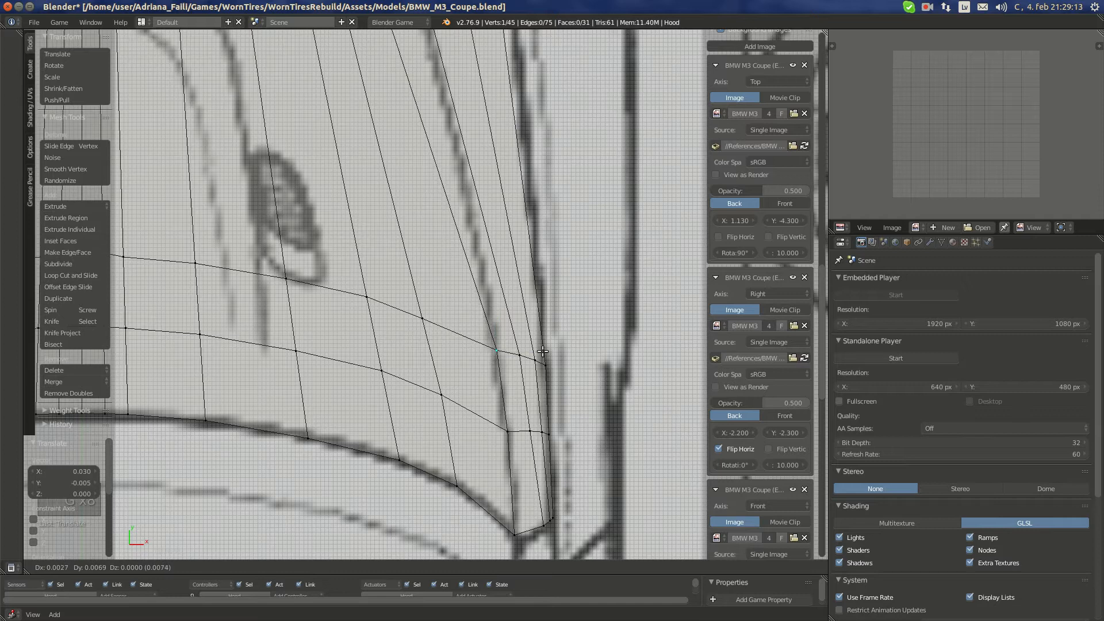
click(535, 349)
Move the new cut's first vertex inward from the crease about 0.012 units in X and the second about 0.004 units
right_click(434, 315)
key(g)
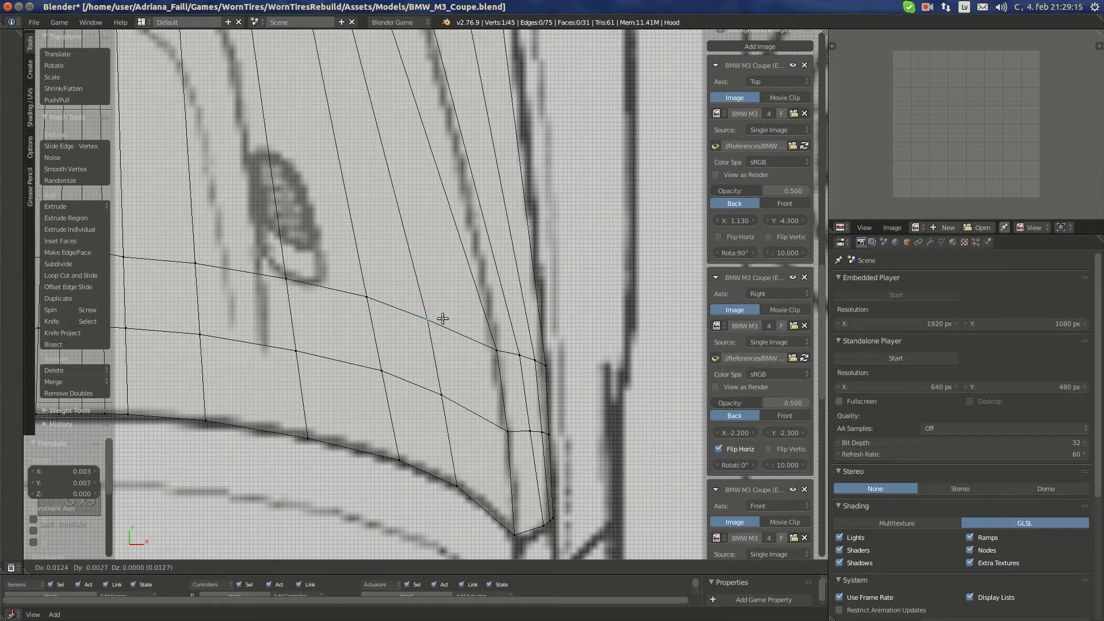
click(440, 317)
right_click(363, 296)
key(g)
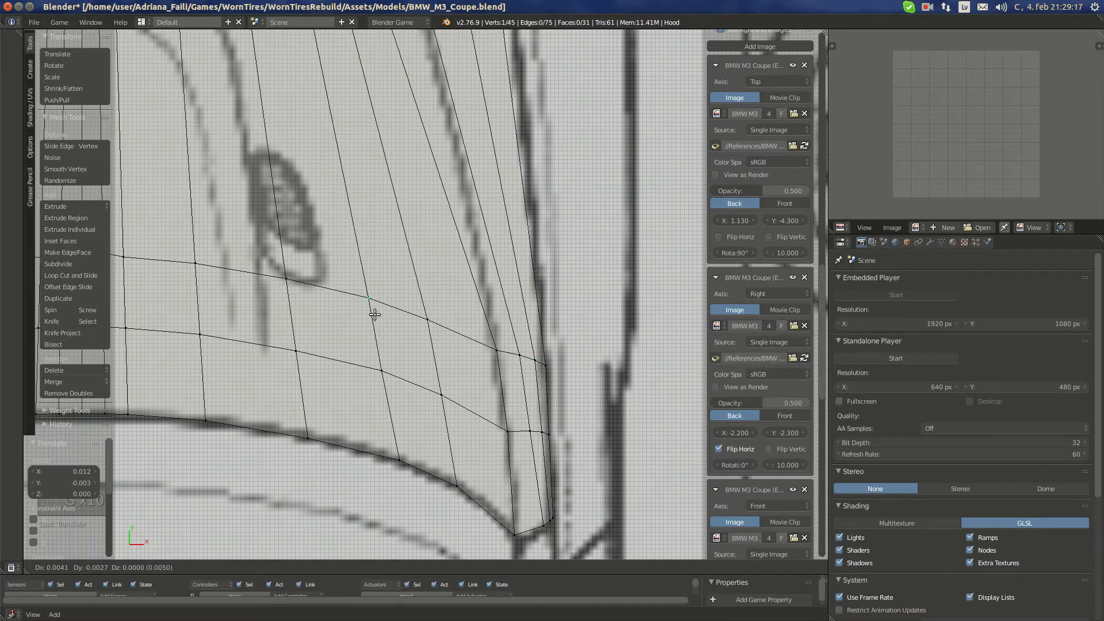
click(368, 315)
Move the new cut's centre edge about 0.005 units rearward along Y
scroll(266, 308, down, 2)
key(KP_1)
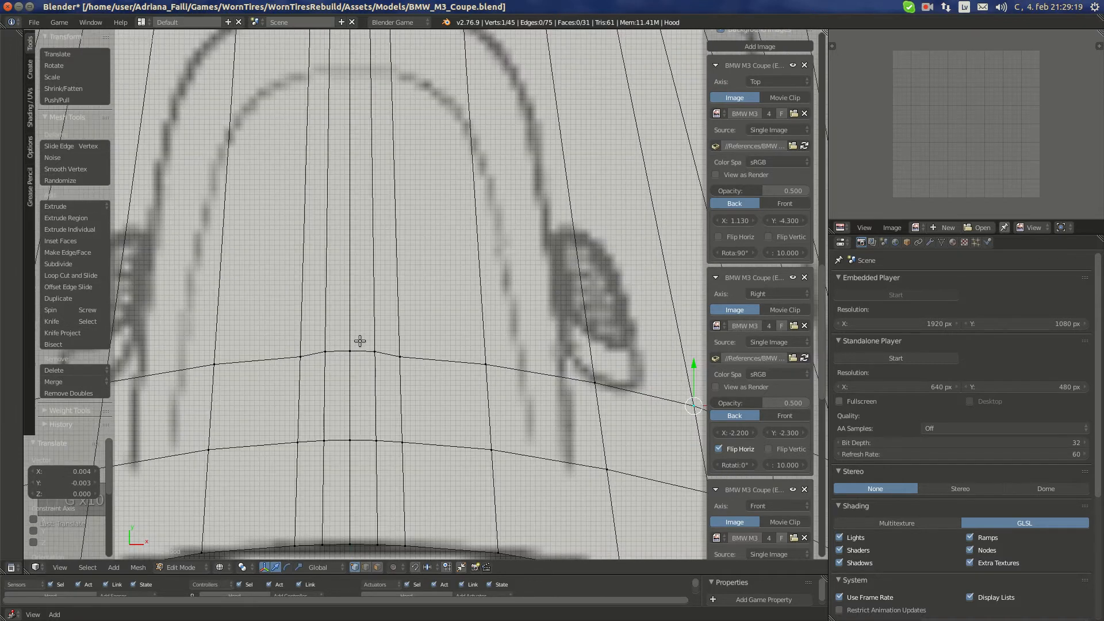
shift+right_click(349, 349)
key(g)
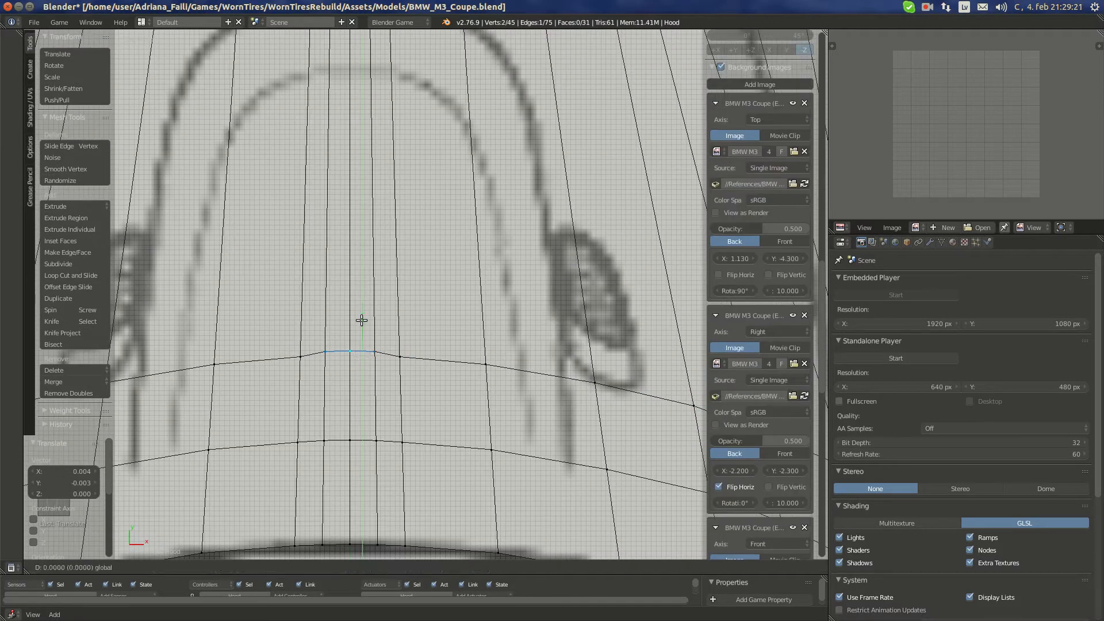
key(y)
click(363, 336)
Check the new cut against the side blueprint, and raise its outermost vertex about 0.006 units in Z against the front blueprint
key(KP_3)
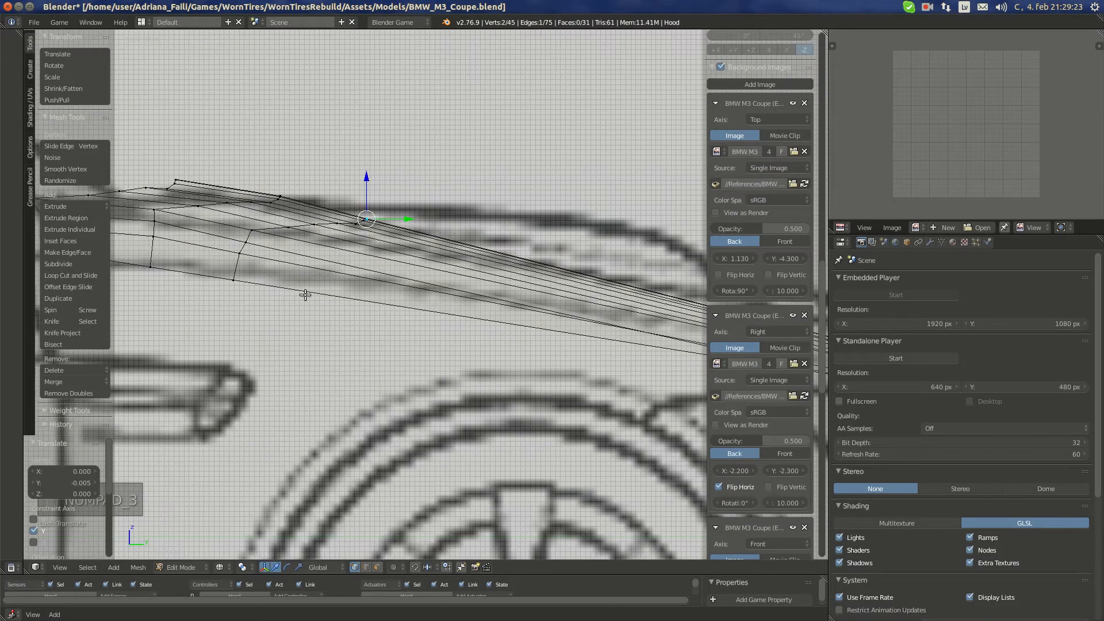
shift+middle_drag(305, 295, 486, 280)
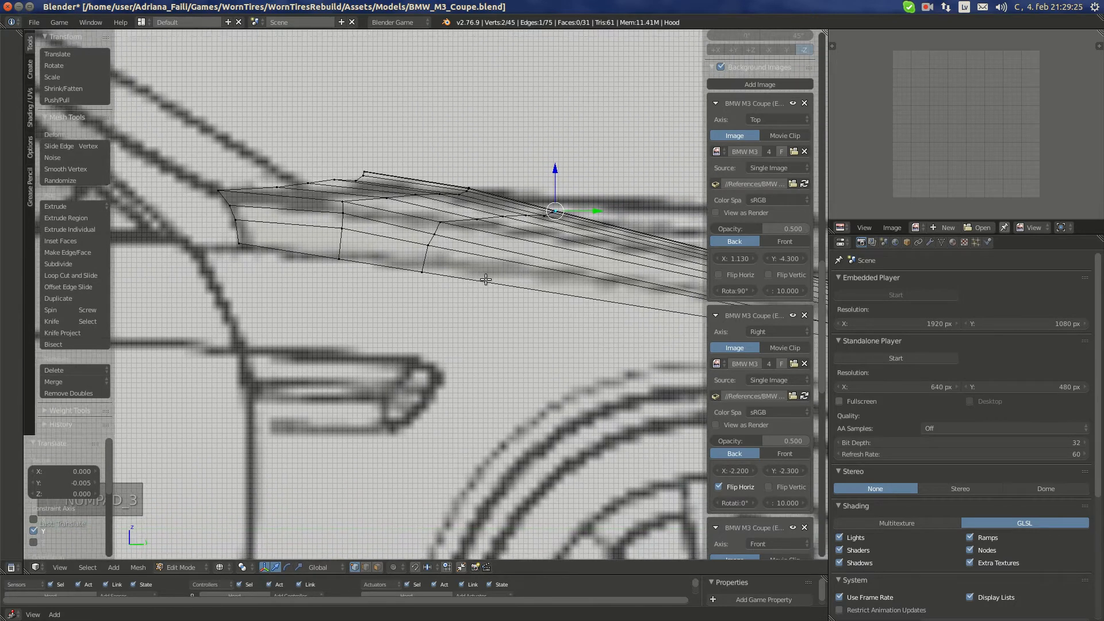
key(ctrl+KP_1)
scroll(417, 278, up, 4)
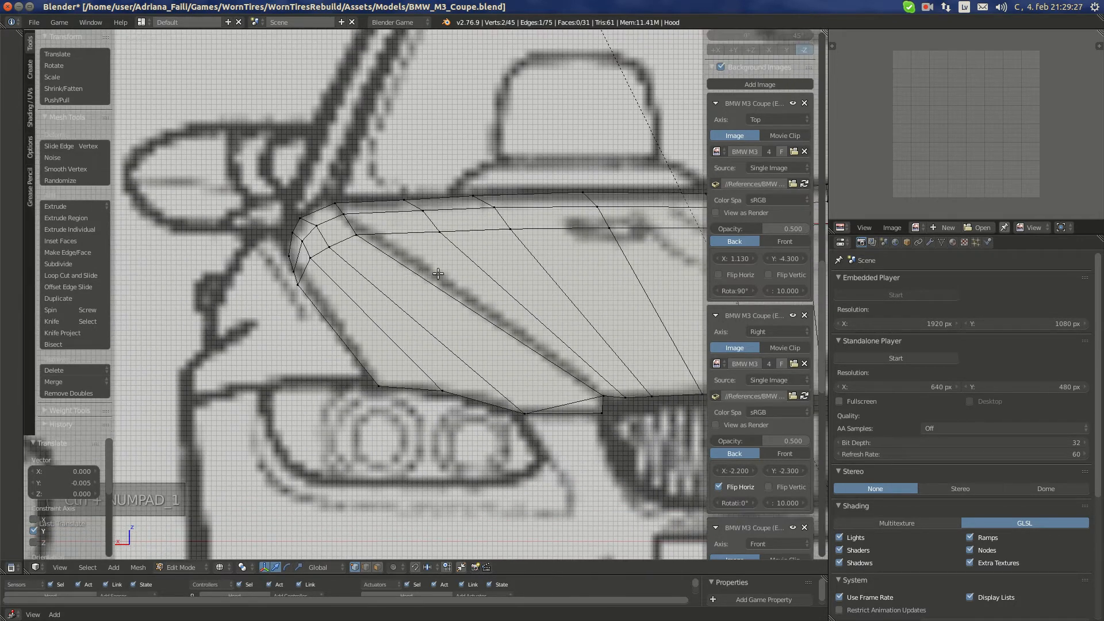
scroll(439, 273, up, 2)
right_click(337, 277)
key(g)
key(z)
click(334, 255)
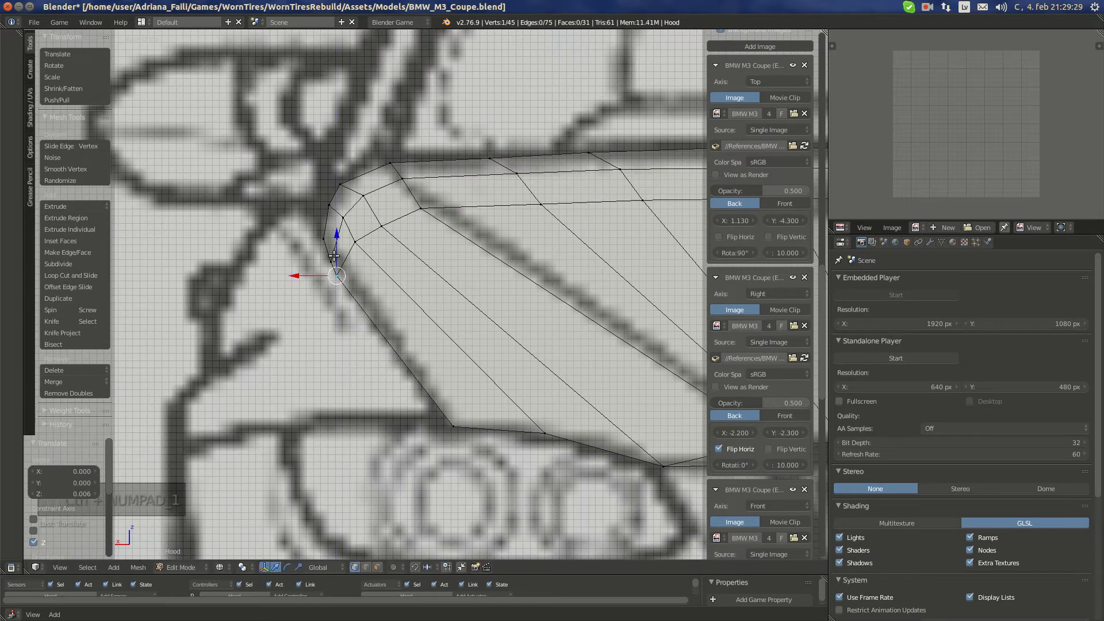
Raise the rear cut's outermost vertex about 0.01 units in Z and the new cut's outermost about 0.014 units
right_click(333, 256)
drag(331, 239, 339, 248)
right_click(337, 273)
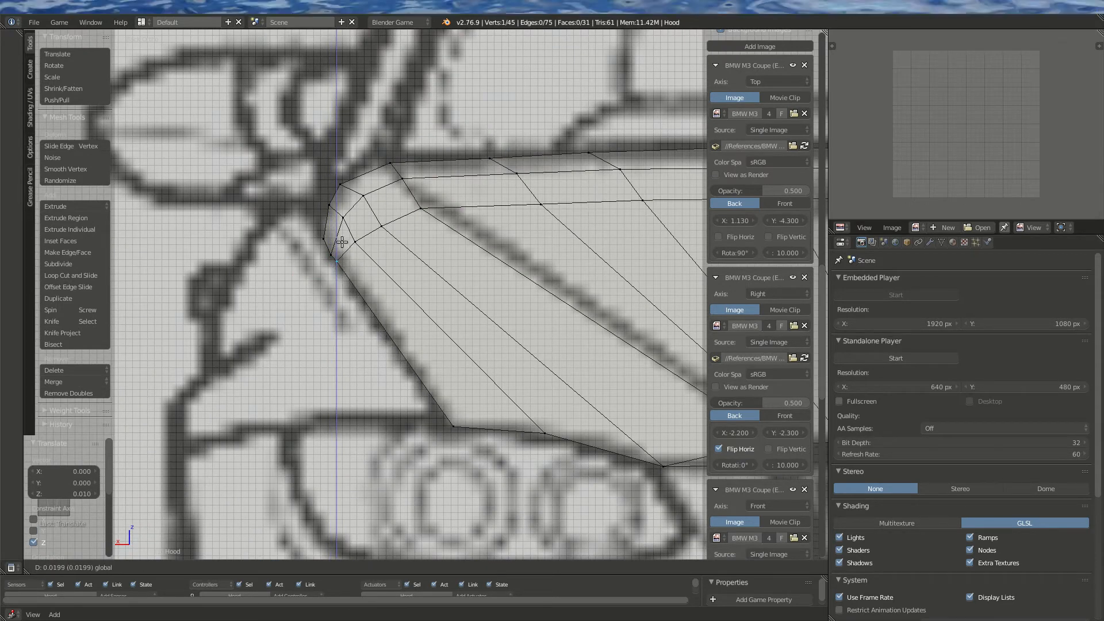
click(367, 243)
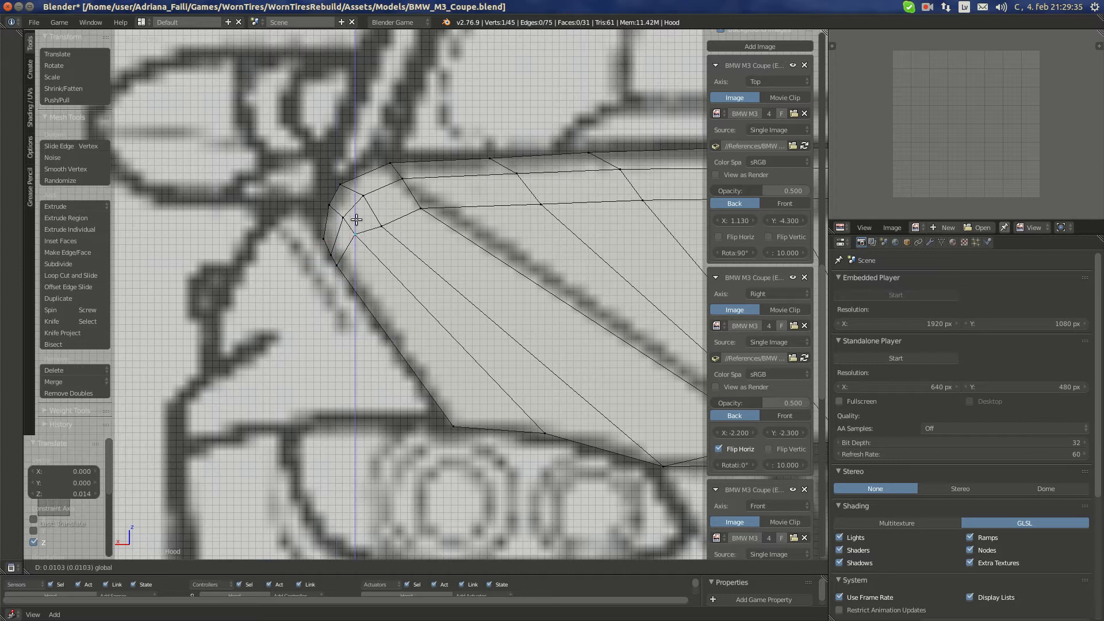
Raise the new cut's vertex just outside the crease about 0.021 units in Z and lift its crease vertex to follow
right_click(381, 226)
drag(383, 206, 384, 195)
shift+middle_drag(423, 205, 381, 214)
click(382, 214)
key(shift+s)
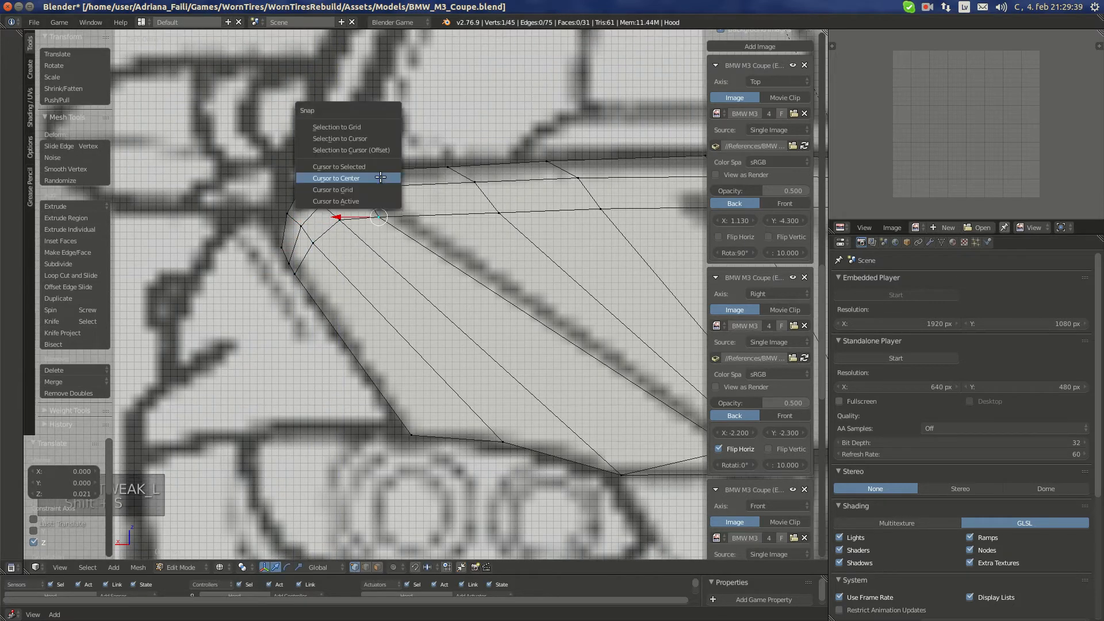
click(381, 177)
drag(379, 196, 340, 195)
Raise the new cut's vertex just outside the crease a further 0.004 units in Z
right_click(362, 188)
right_click(338, 221)
right_click(323, 203)
right_click(342, 218)
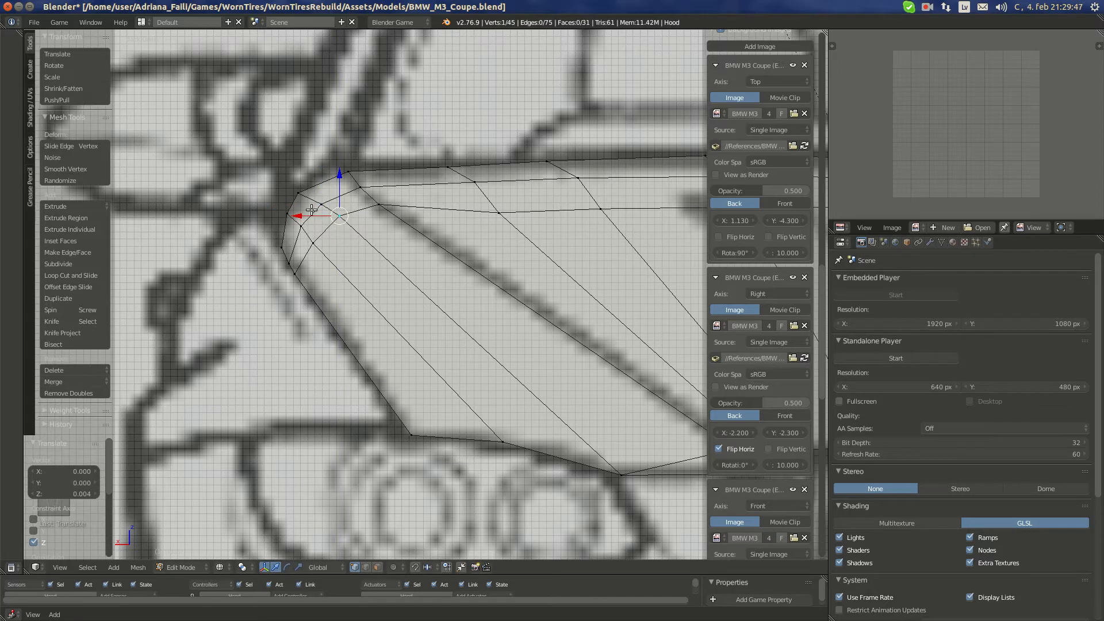
Raise the new cut's second vertex from the outer end about 0.007 units in Z and nudge its outermost vertex
right_click(309, 244)
drag(312, 229, 312, 225)
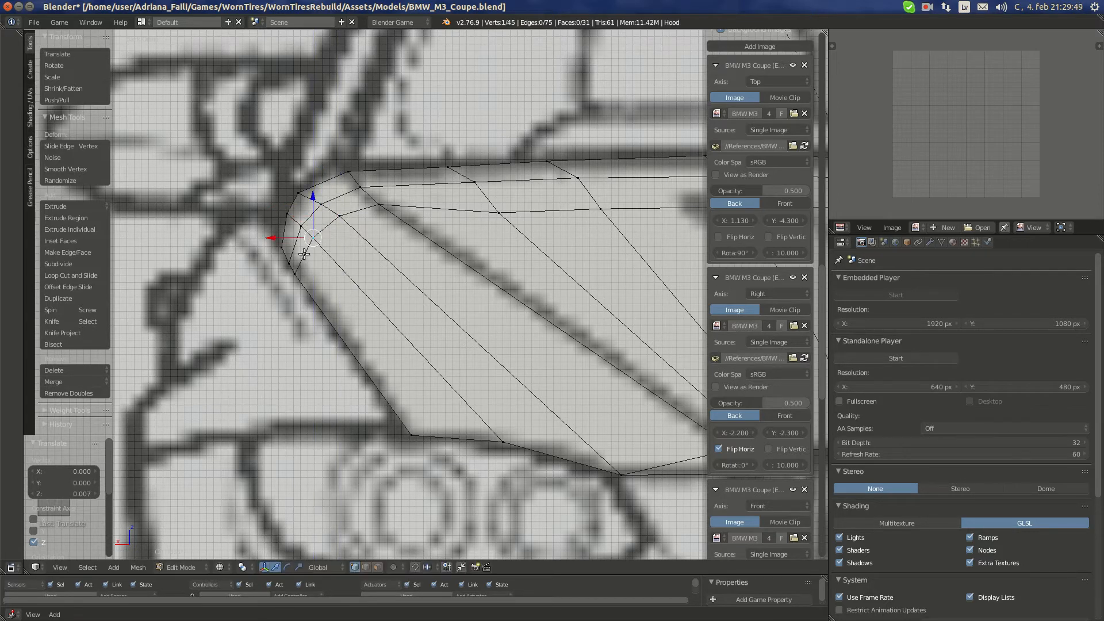
right_click(297, 274)
drag(297, 262, 296, 261)
Raise the new cut's vertex just inside the crease about 0.016 units in Z and the one at the vent about 0.023 units
shift+middle_drag(563, 300, 385, 305)
right_click(316, 224)
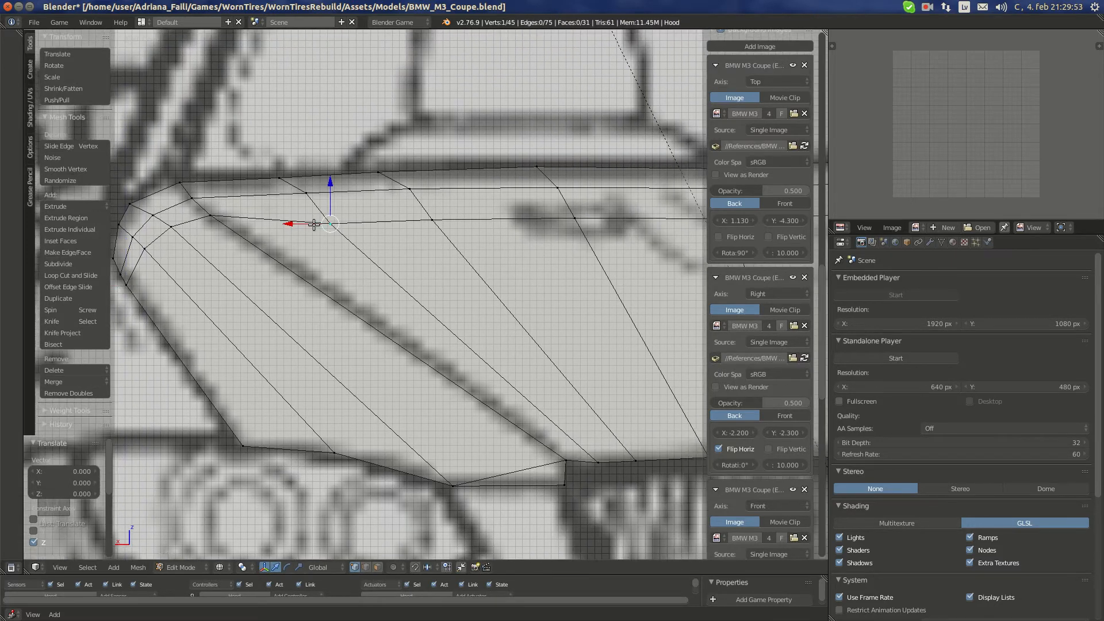
drag(331, 202, 332, 190)
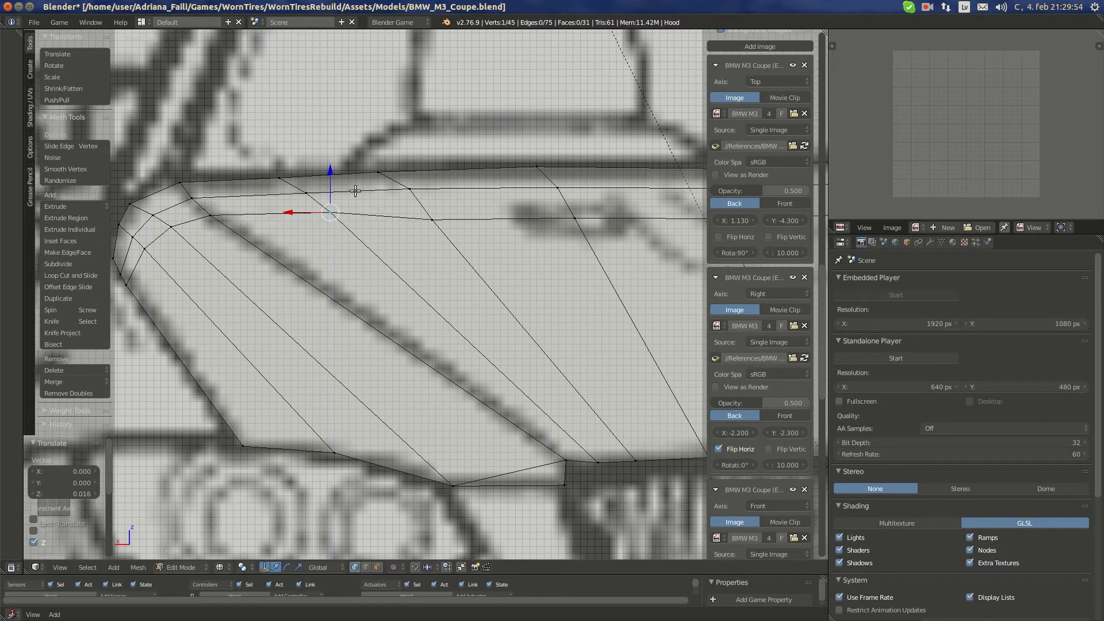
right_click(578, 220)
key(g)
key(z)
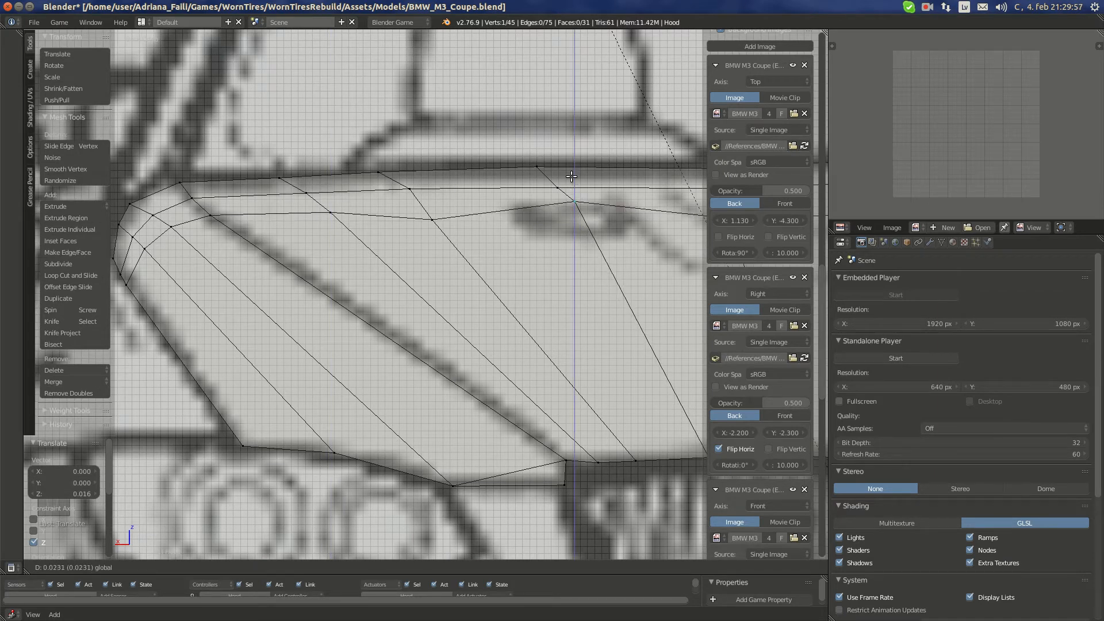
click(571, 176)
shift+middle_drag(518, 190, 420, 210)
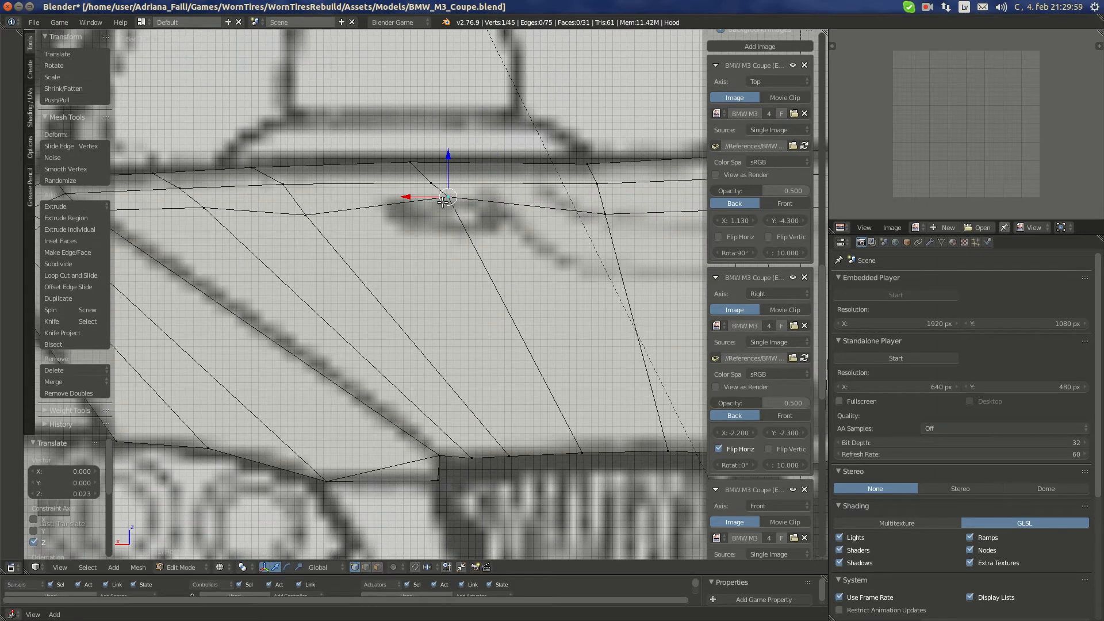
click(450, 182)
Raise the new cut's vertex midway between crease and vent about 0.022 units in Z, and the one just inside the crease another 0.007
right_click(307, 212)
key(g)
key(z)
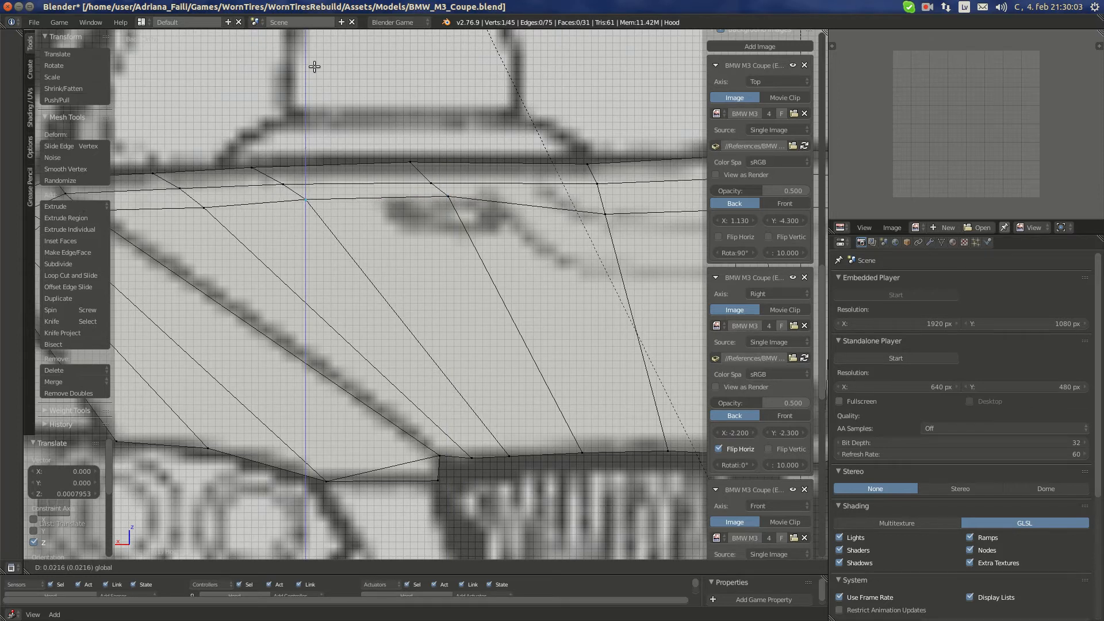
click(314, 78)
scroll(279, 220, down, 2)
right_click(312, 196)
key(g)
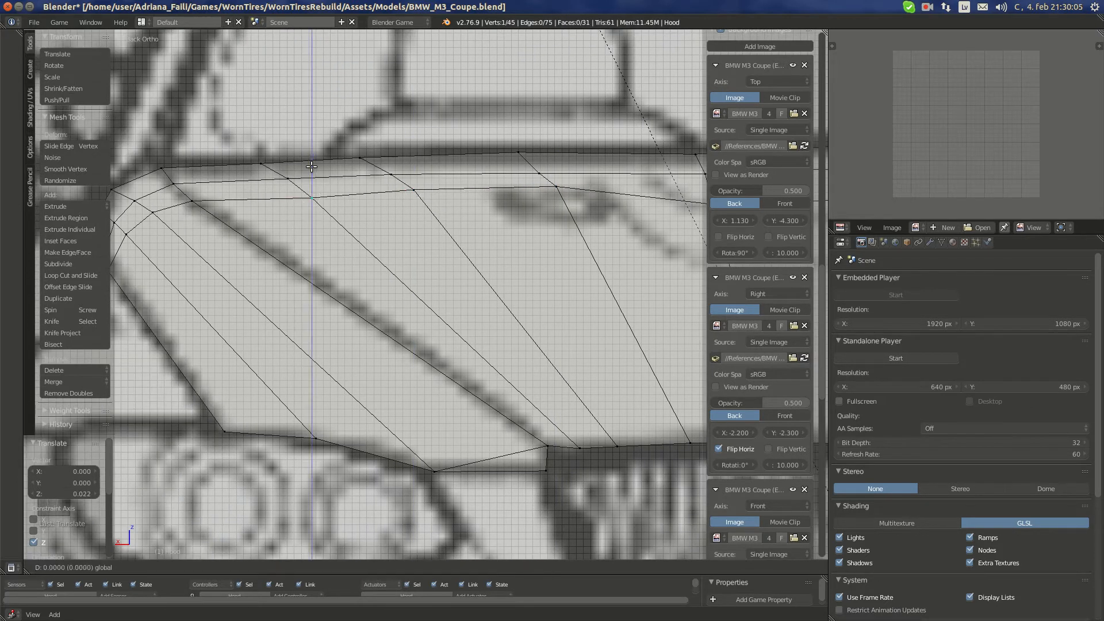
key(z)
click(320, 112)
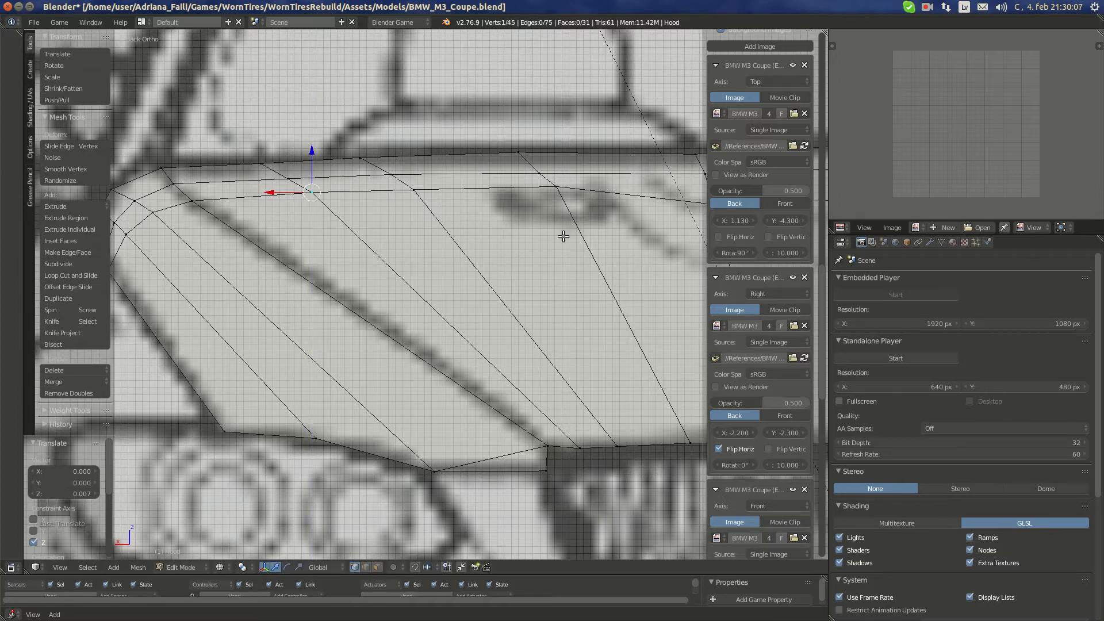
Raise the new cut's vertex inboard of the vent about 0.026 units in Z against the front blueprint
scroll(563, 236, down, 10)
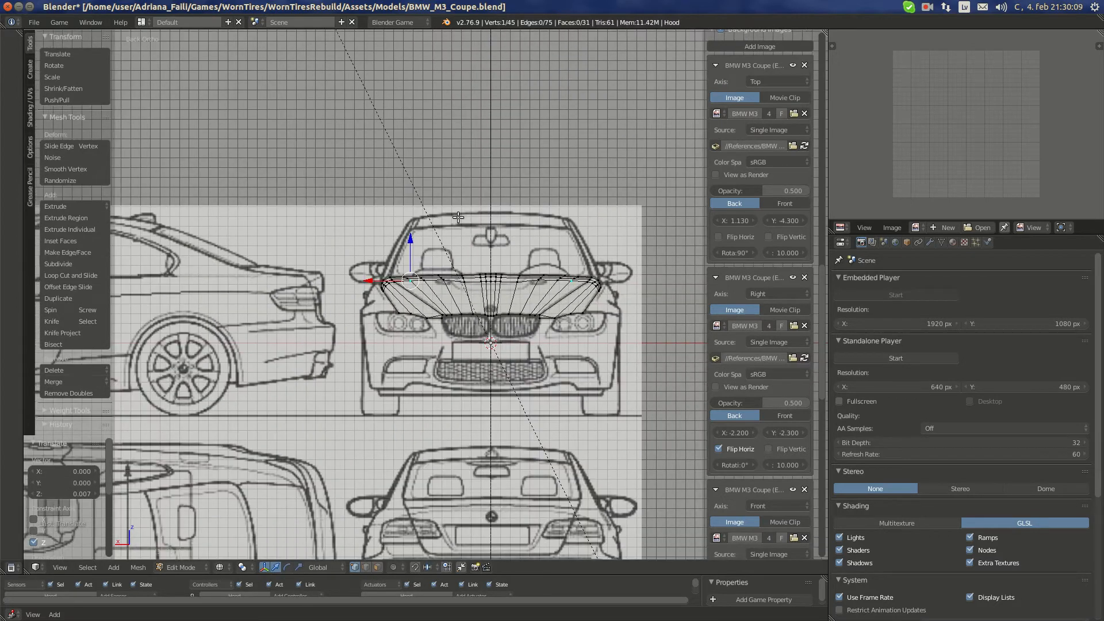
scroll(448, 315, up, 5)
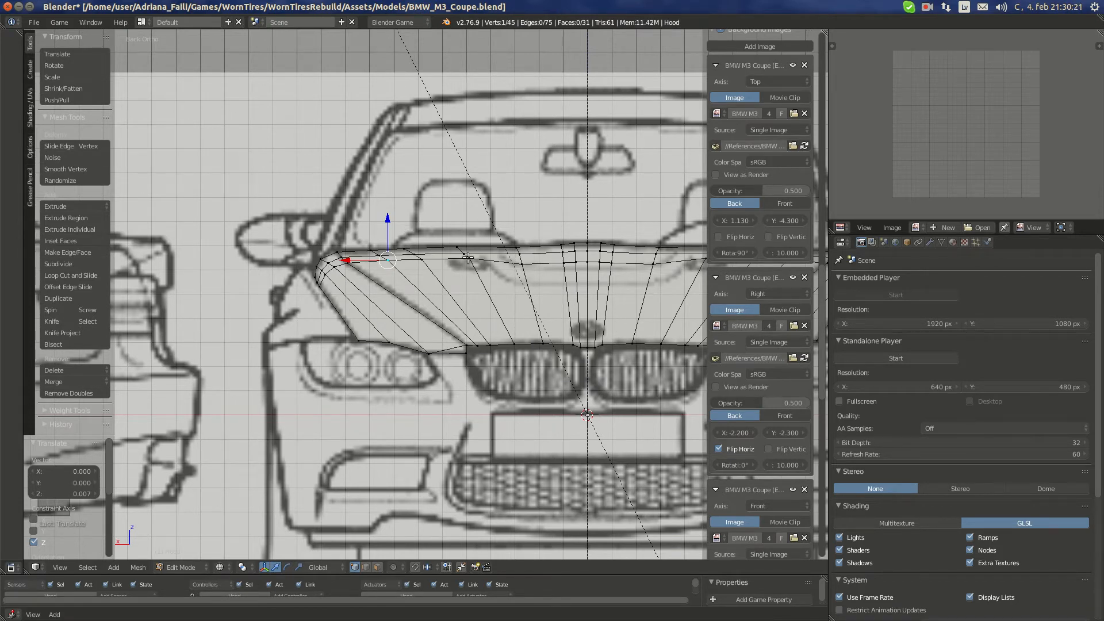
scroll(395, 273, up, 5)
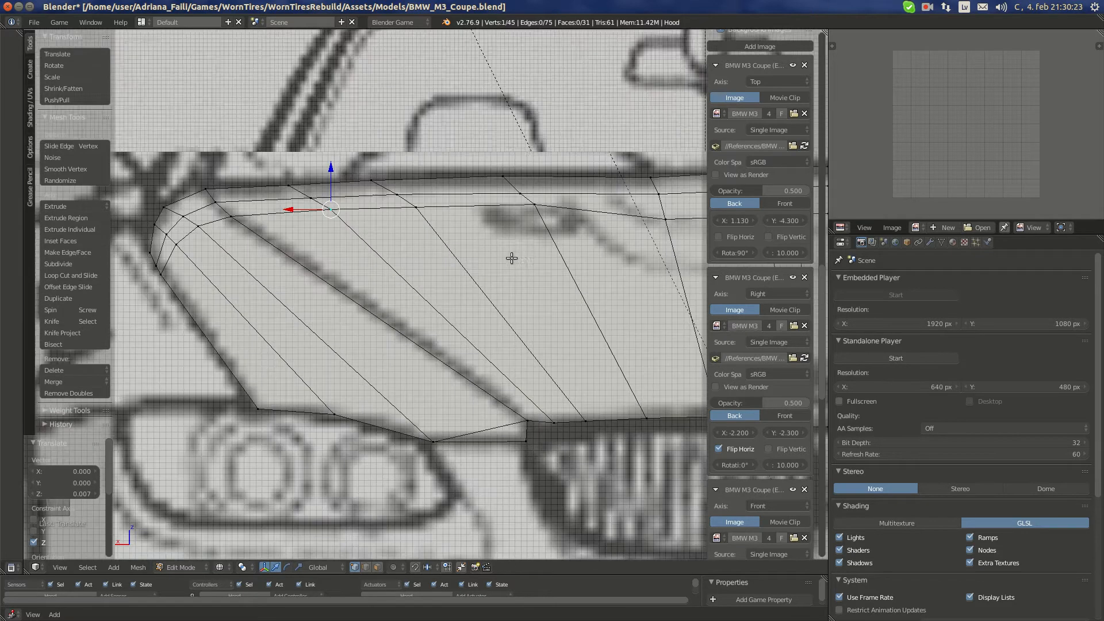
shift+middle_drag(613, 239, 510, 241)
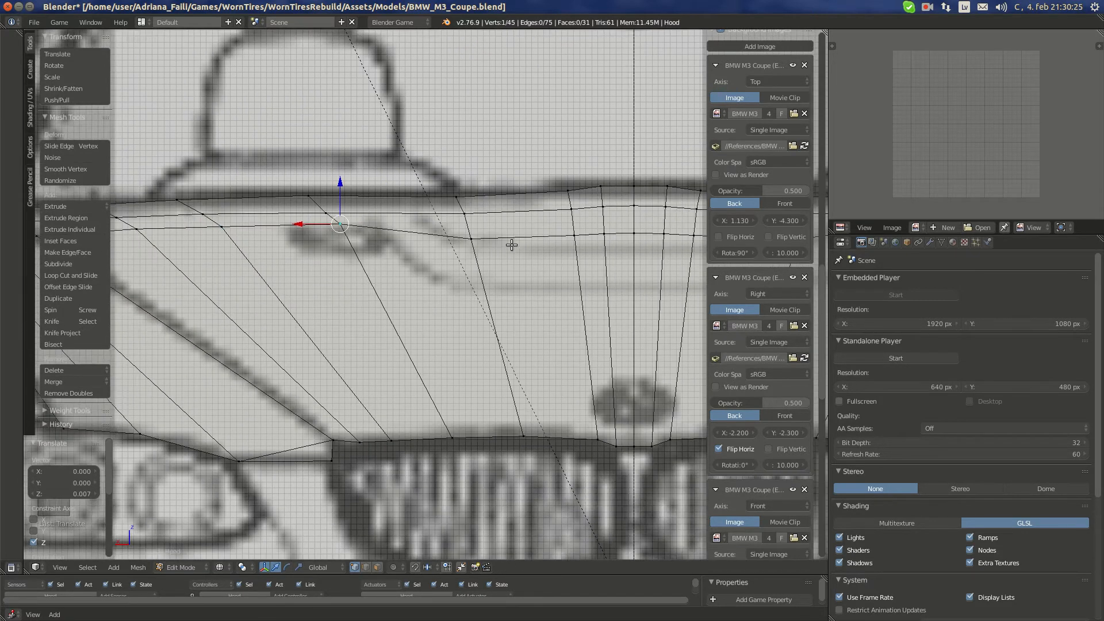
right_click(475, 246)
key(g)
key(z)
drag(470, 204, 471, 204)
Raise the new cut's vertices across the central bulge in Z to follow, the centre-line one by about 0.024 units
right_click(577, 237)
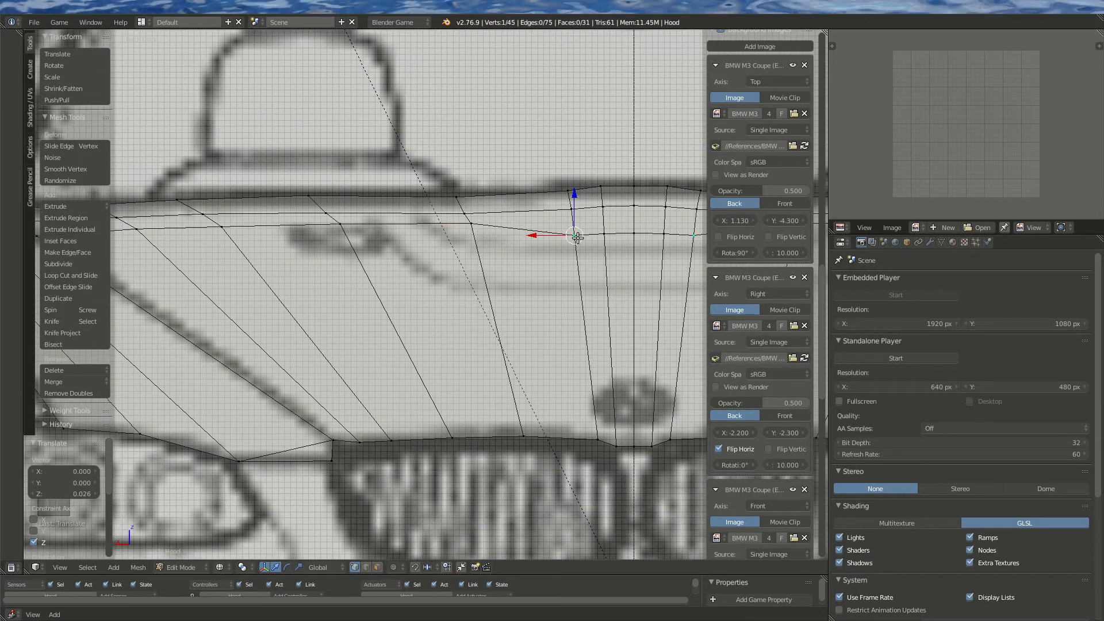
drag(576, 213, 633, 199)
right_click(598, 233)
right_click(634, 227)
Check the raised cut against the side blueprint and return to the front blueprint
key(ctrl+KP_3)
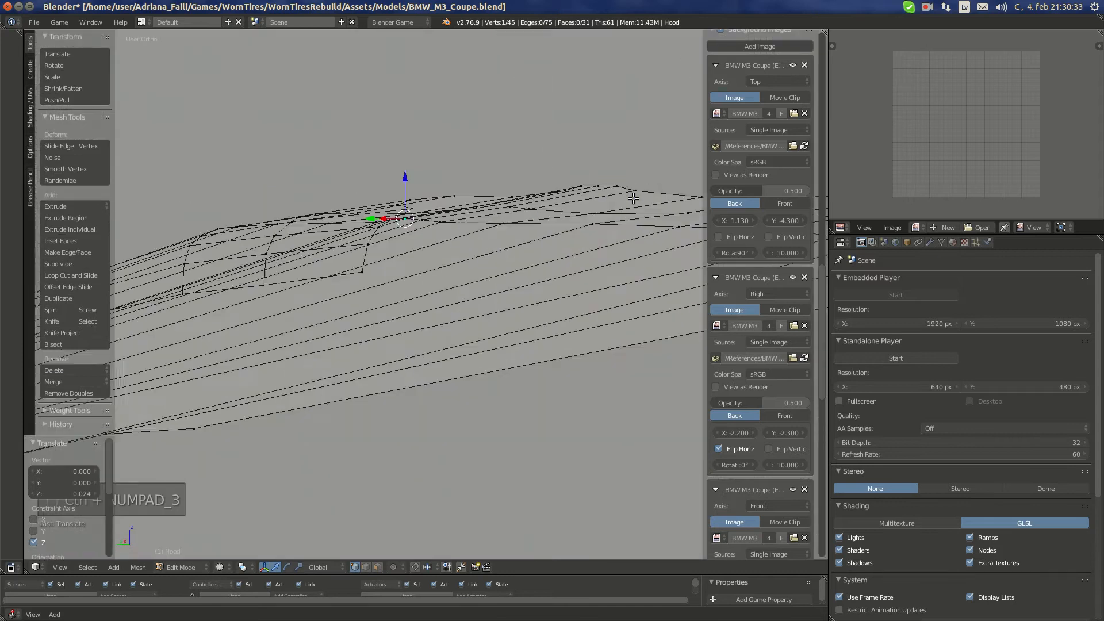
key(KP_3)
scroll(576, 230, down, 2)
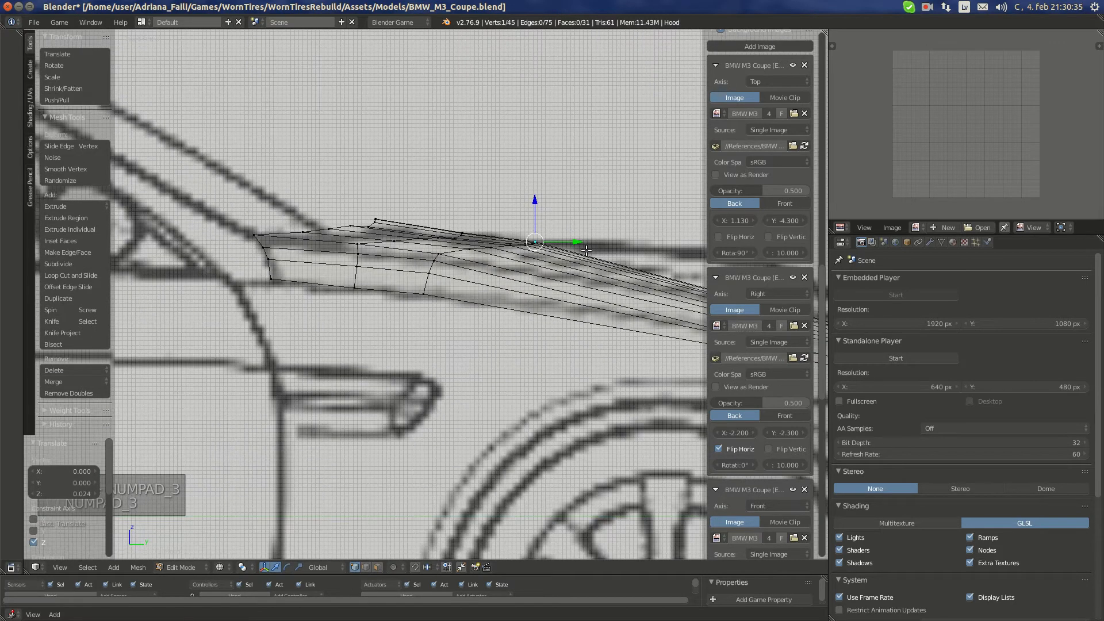
shift+middle_drag(576, 255, 498, 256)
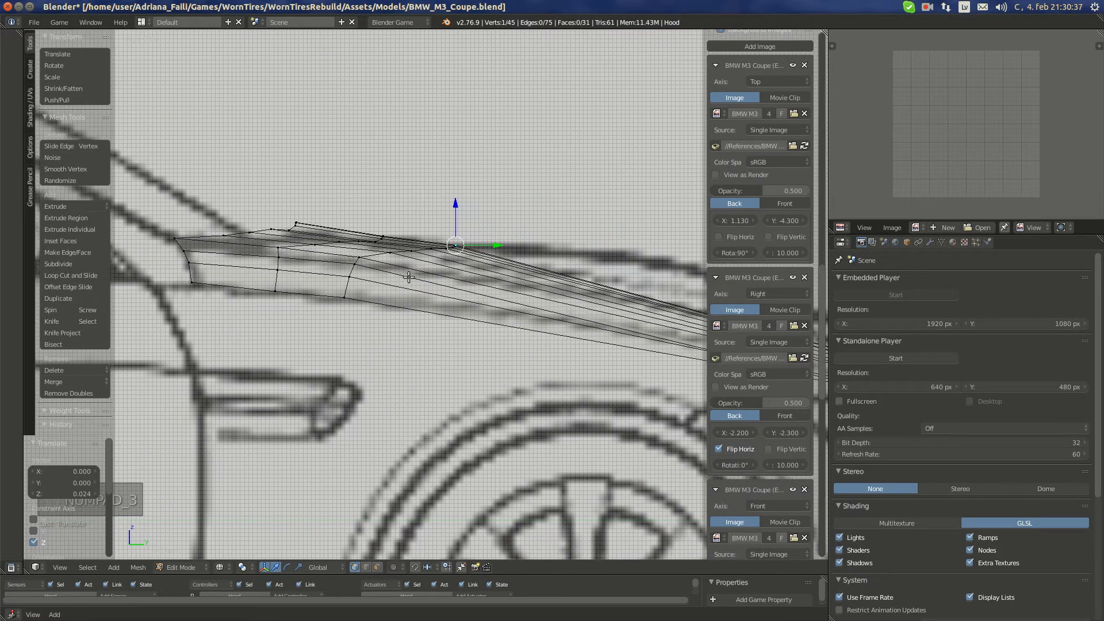
key(ctrl+KP_1)
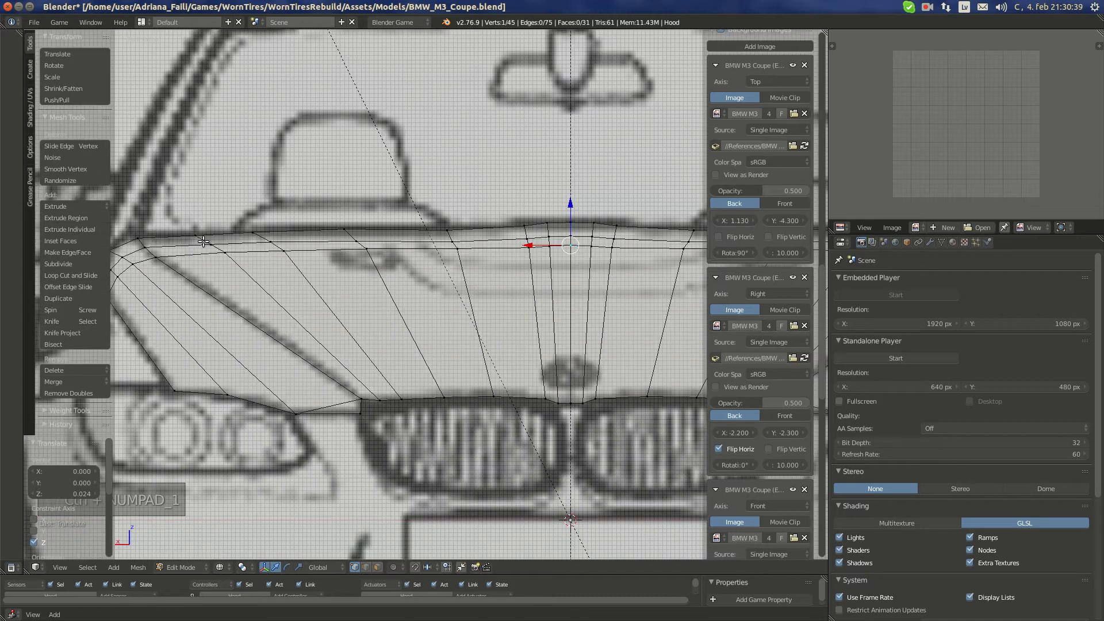
Leave Edit Mode and inspect the hood's curvature in solid shading and perspective from the front and the side
key(a)
key(a)
key(a)
key(Tab)
key(KP_5)
key(KP_Decimal)
key(z)
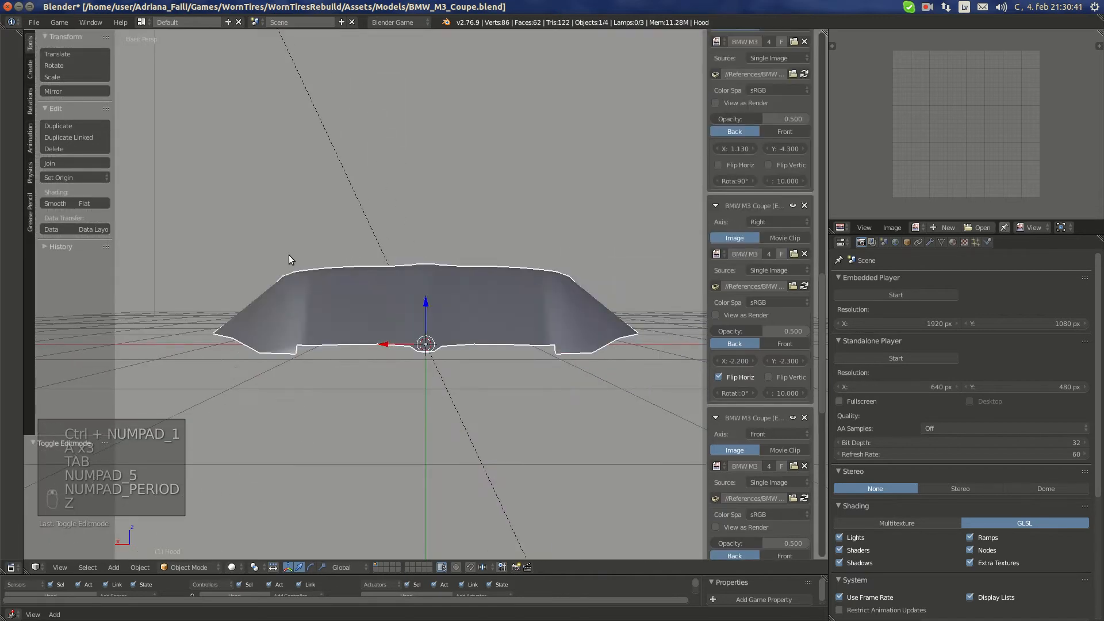
middle_drag(289, 257, 412, 313)
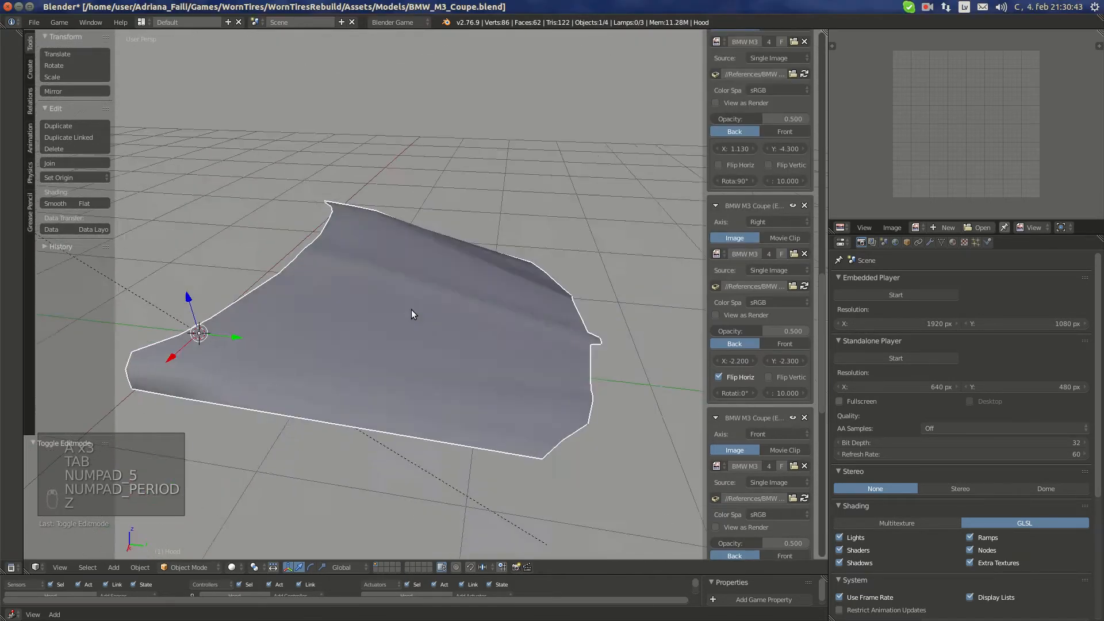
Return the hood to wireframe Edit Mode in the orthographic top view with nothing selected
key(KP_7)
key(KP_5)
key(z)
key(Tab)
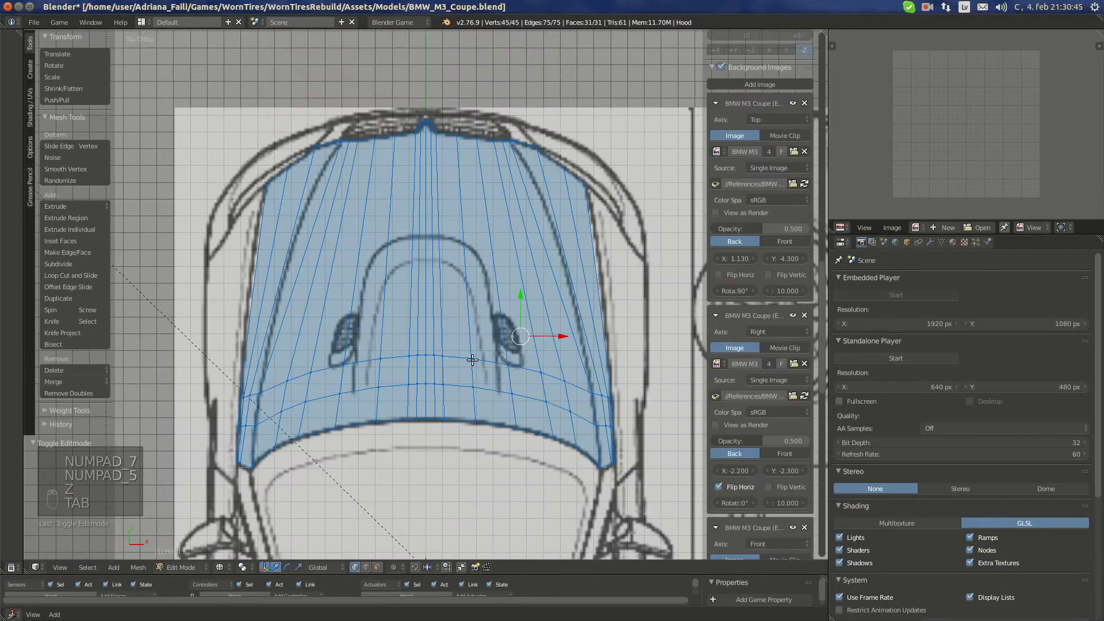
key(a)
scroll(473, 360, up, 3)
Cut an edge across the base of the hood's front nose tab with the Knife, from its outer corner to the centre line
key(ctrl+r)
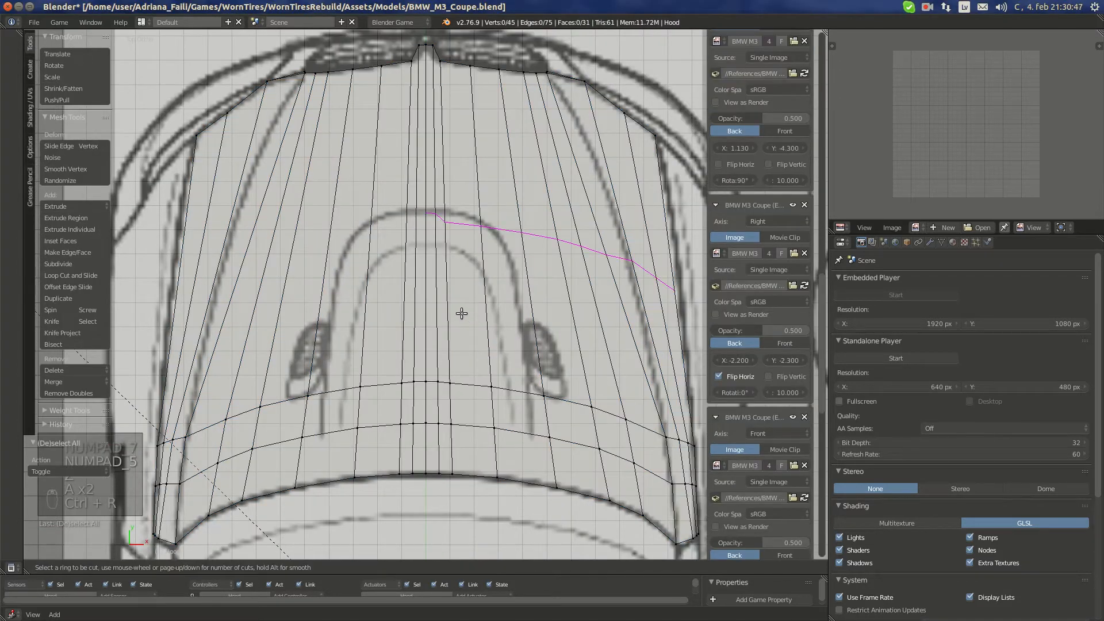
right_click(461, 313)
shift+middle_drag(447, 125, 465, 332)
scroll(488, 301, up, 3)
shift+middle_drag(464, 291, 457, 310)
scroll(457, 310, up, 3)
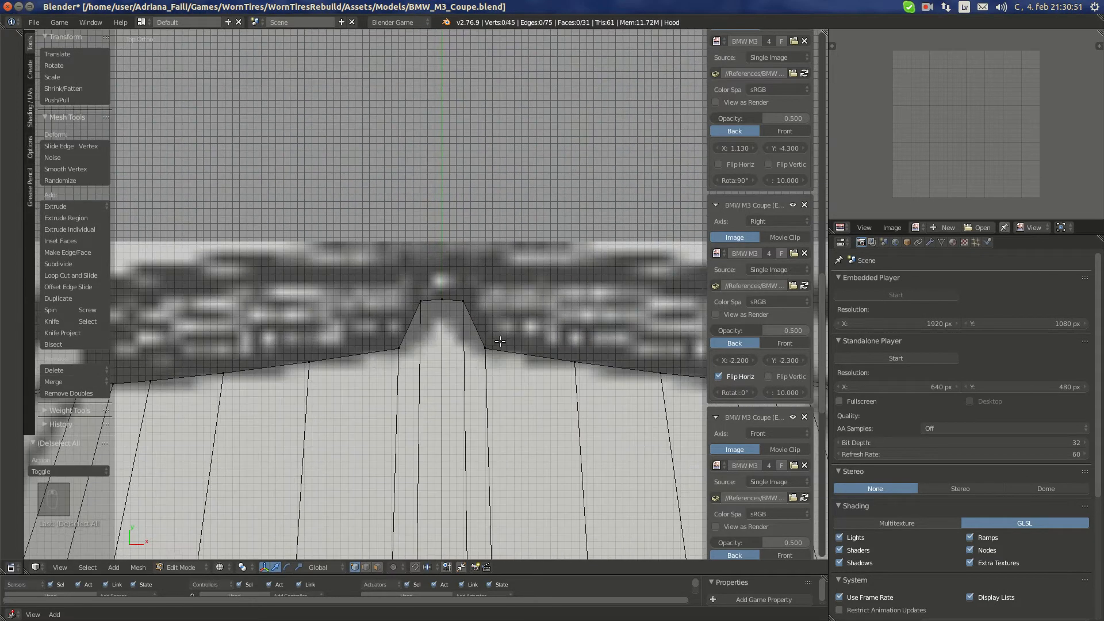
key(a)
key(a)
key(k)
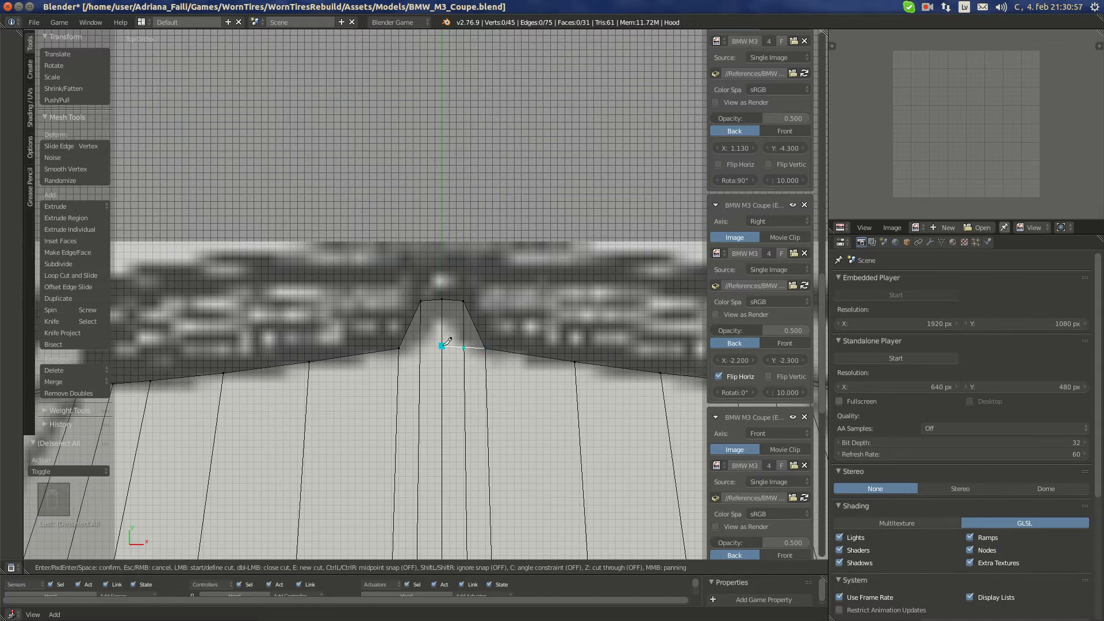
click(441, 346)
key(Return)
Lower the nose tab's front edge in Z against the front blueprint, and nudge the new knife-cut edge down about 0.0008 units
key(ctrl+KP_1)
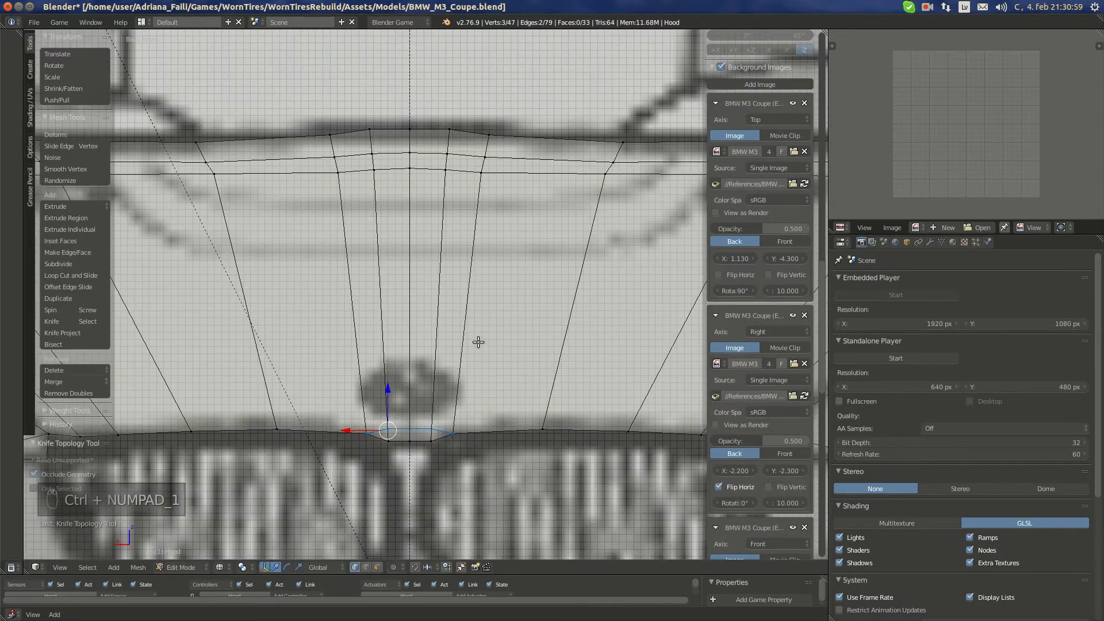
scroll(441, 402, up, 4)
shift+middle_drag(417, 459, 446, 382)
right_click(405, 465)
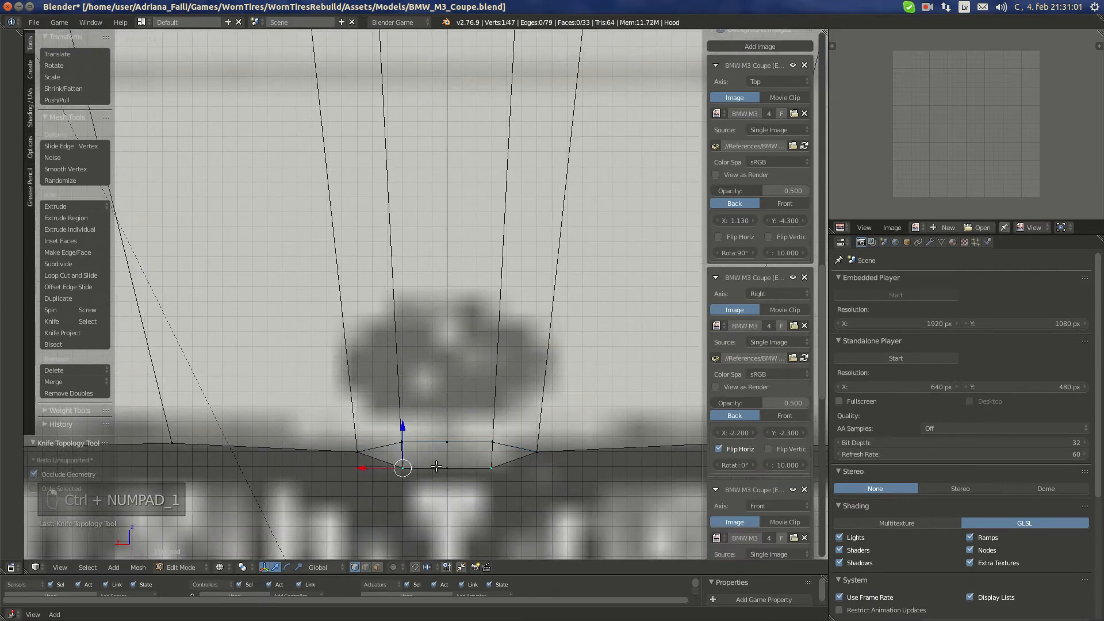
shift+right_click(446, 467)
drag(425, 434, 426, 409)
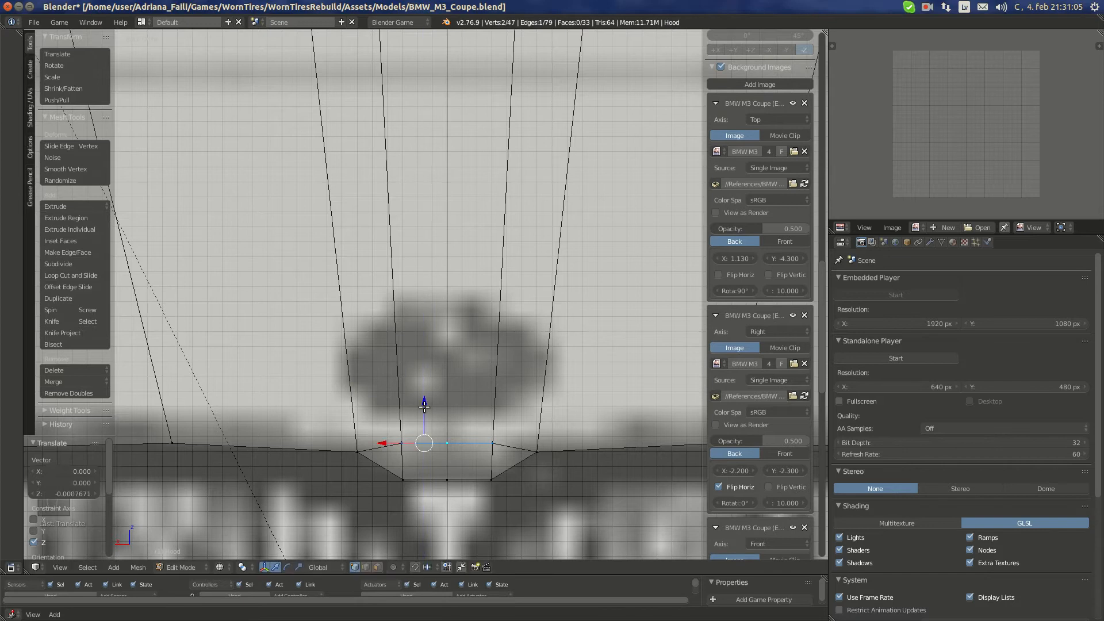
Check the knife-cut edge from the side and above, and lower it about 0.006 units in Z against the front blueprint
key(KP_3)
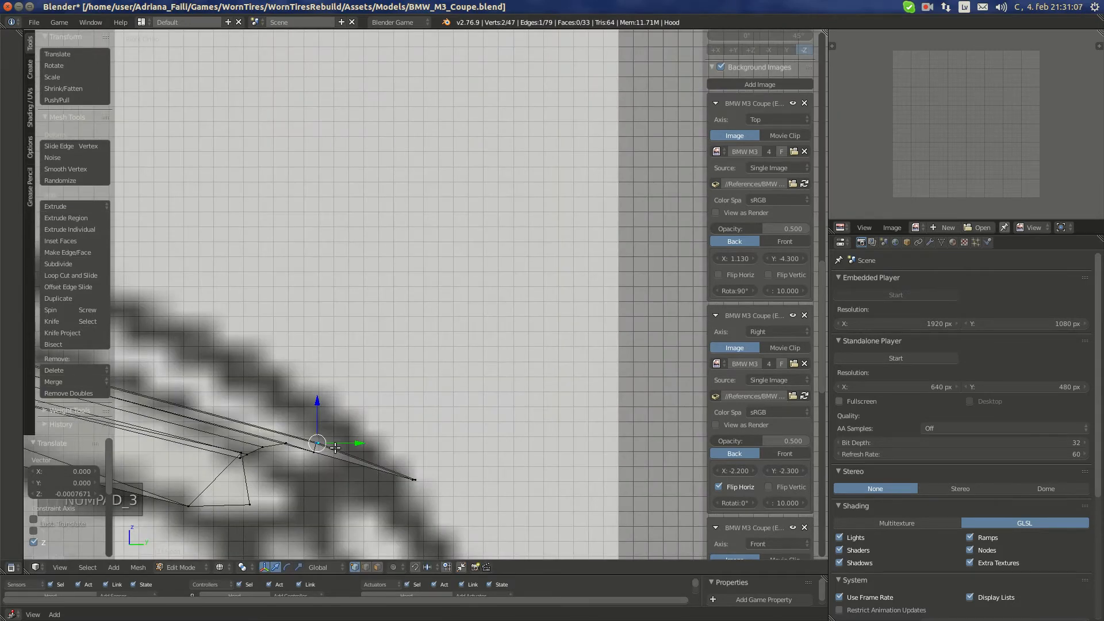
key(KP_1)
key(ctrl+KP_1)
key(ctrl+KP_1)
key(KP_7)
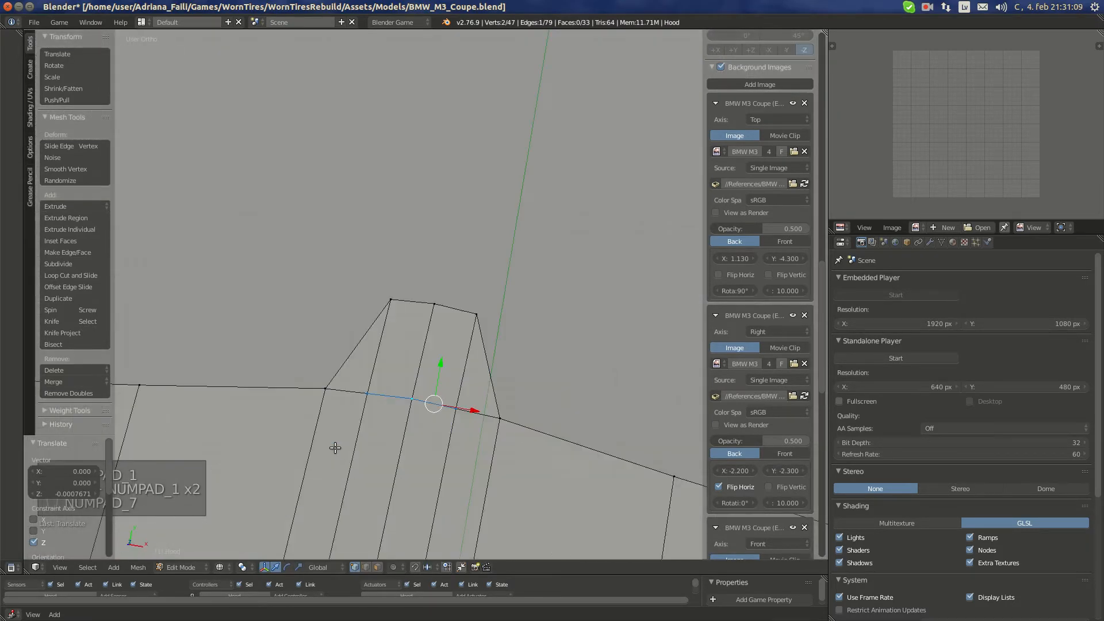
key(KP_1)
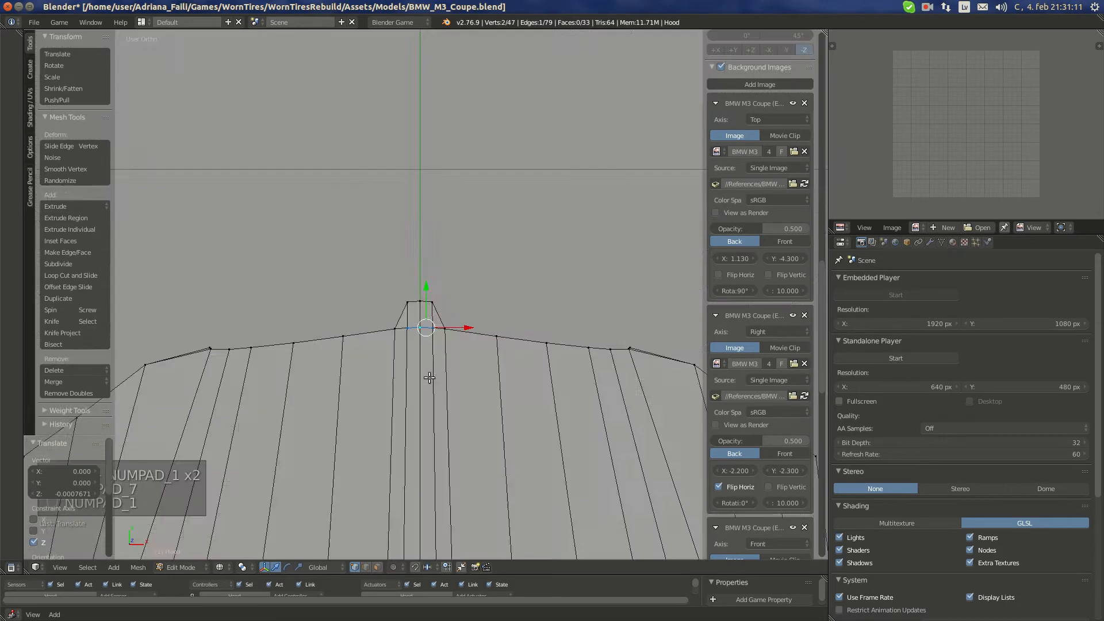
key(ctrl+KP_1)
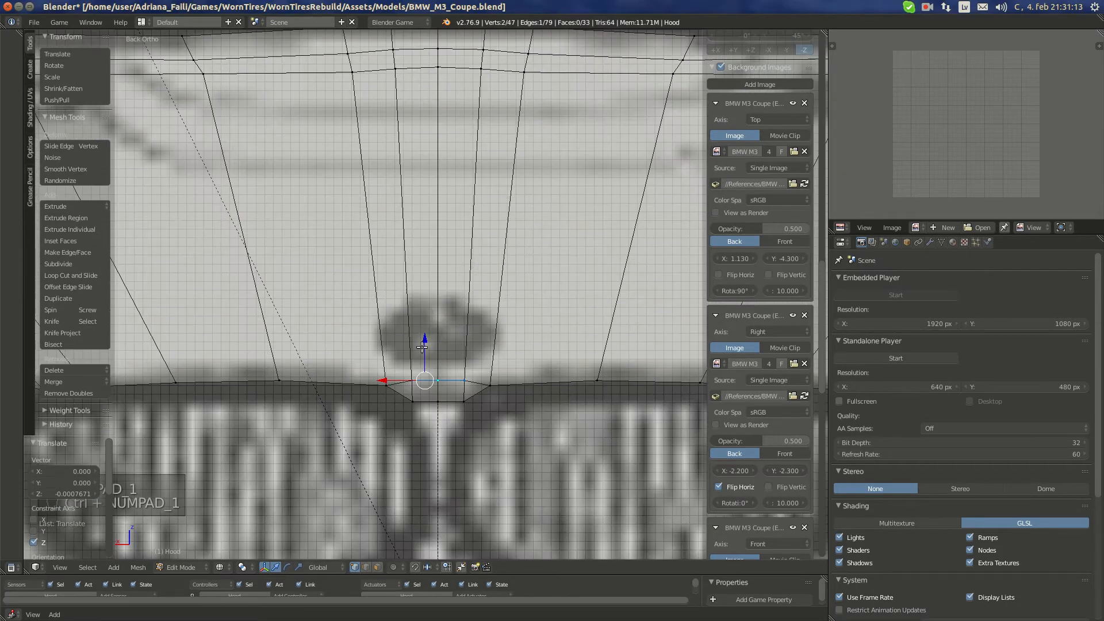
drag(422, 347, 422, 354)
Compare the nose with the top and side blueprints, and raise the knife-cut edge about 0.005 units in Z
key(KP_7)
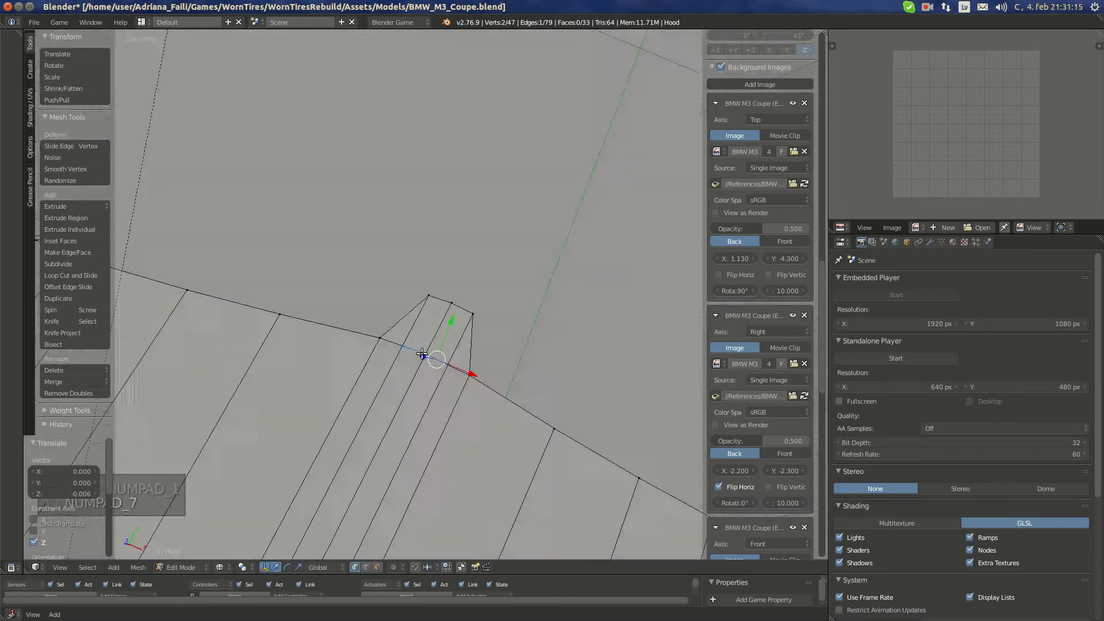
scroll(441, 357, down, 4)
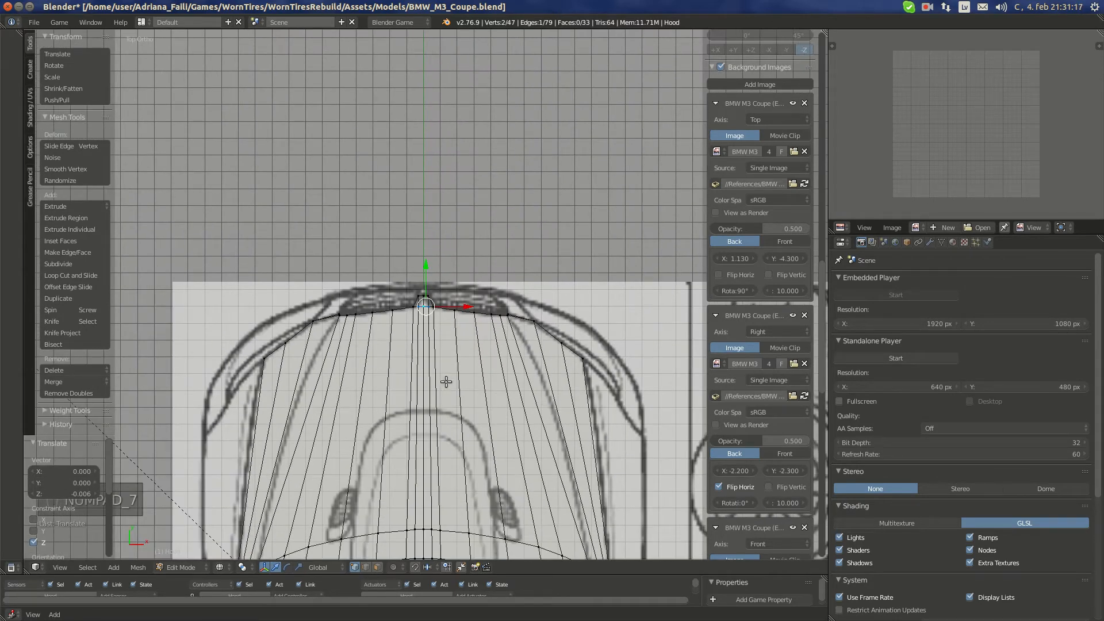
scroll(438, 322, down, 2)
key(KP_1)
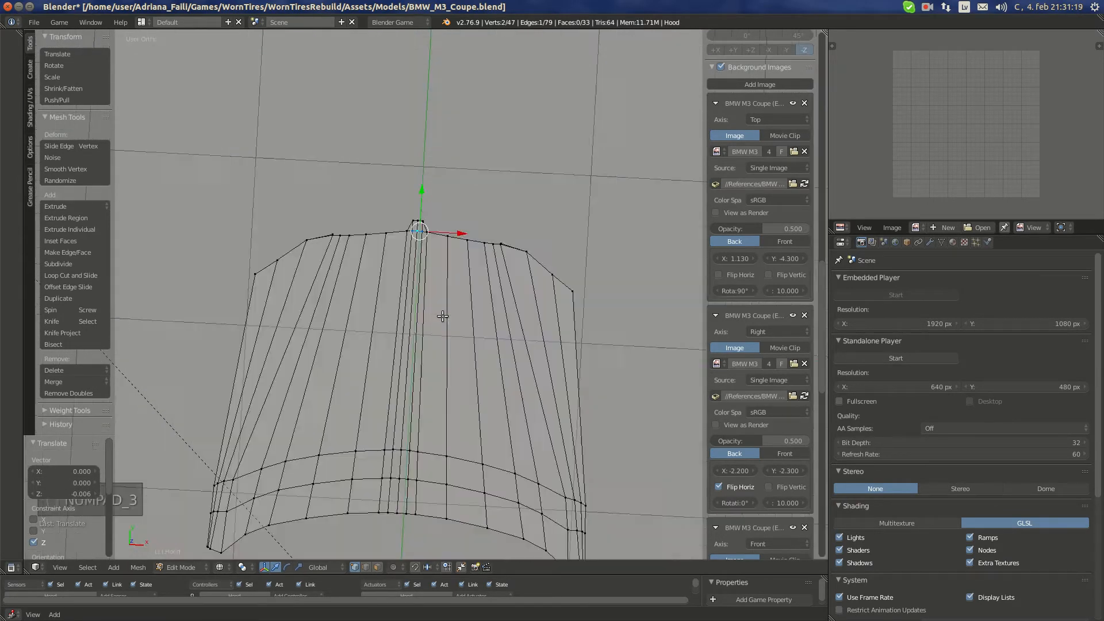
key(KP_3)
scroll(506, 299, up, 2)
scroll(514, 294, up, 2)
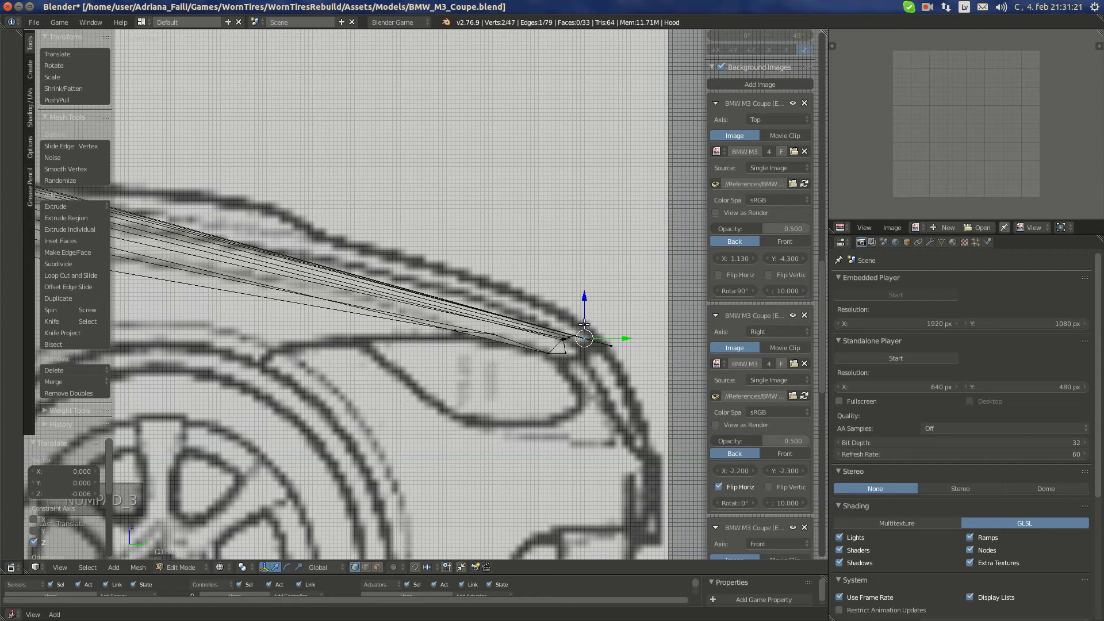
drag(584, 324, 585, 322)
scroll(402, 299, down, 3)
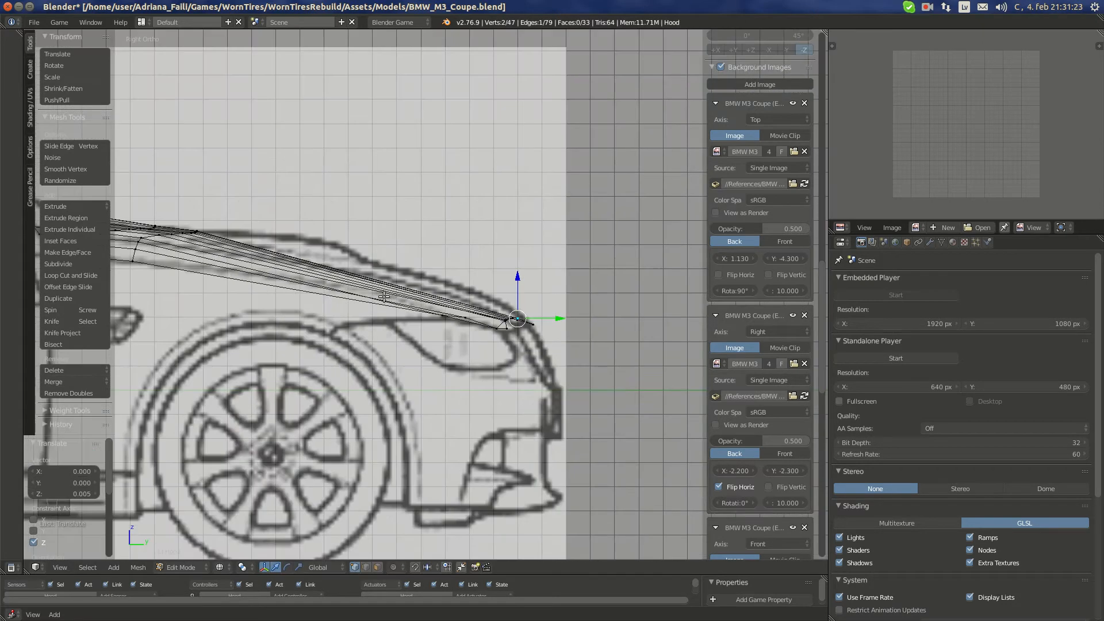
Add a loop cut across the middle of the hood and slide it rearward to the front part of the side vents
shift+middle_drag(355, 301, 466, 309)
key(a)
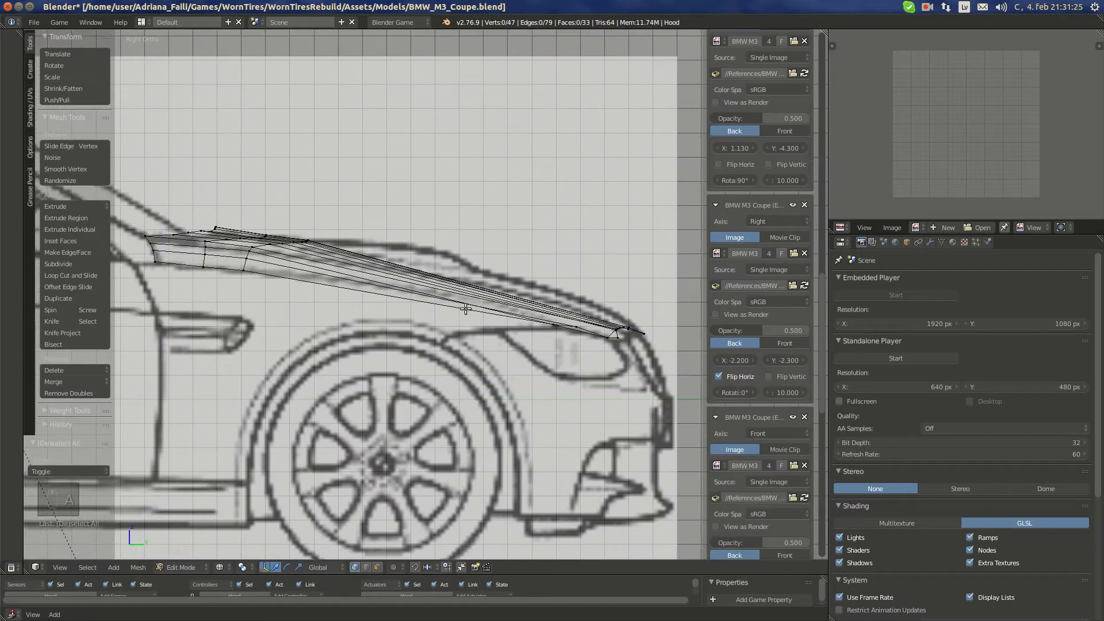
key(KP_7)
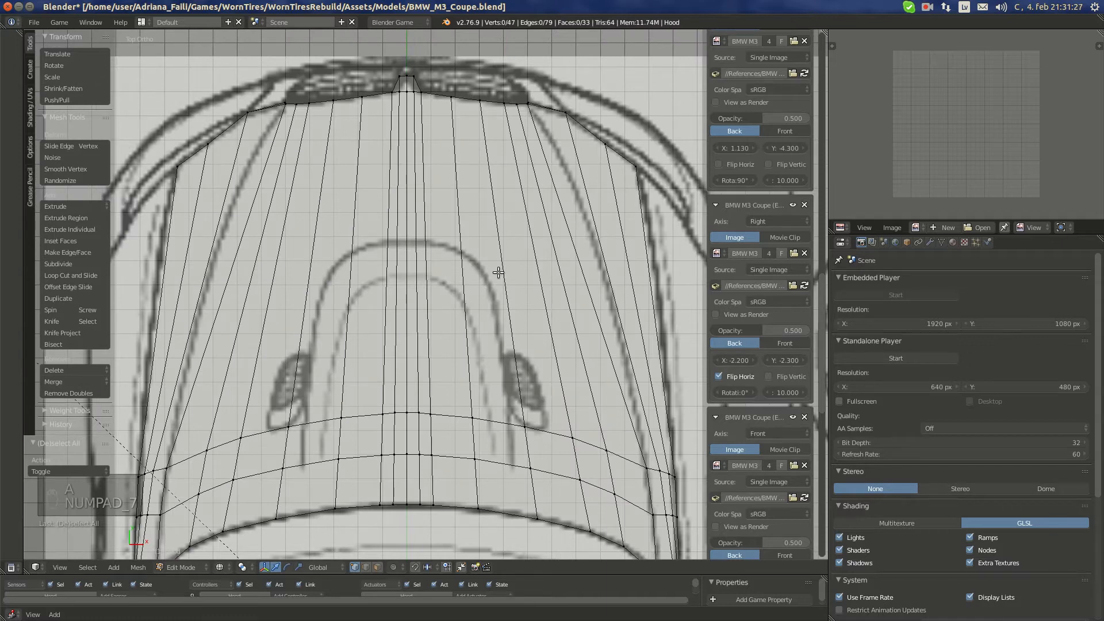
shift+middle_drag(538, 187, 485, 206)
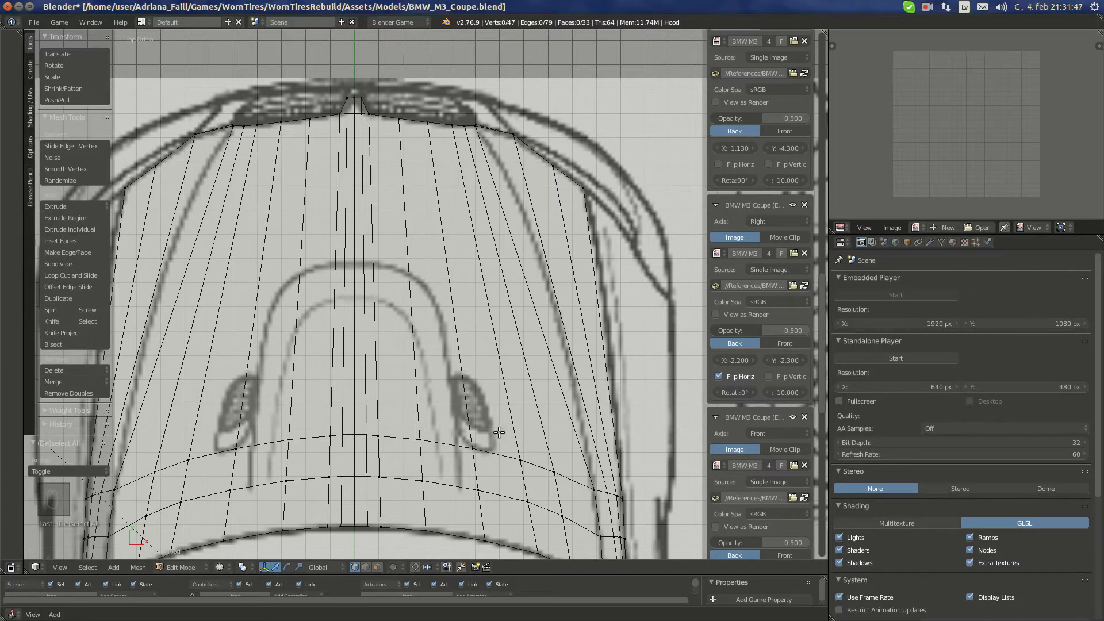
key(ctrl+r)
click(389, 362)
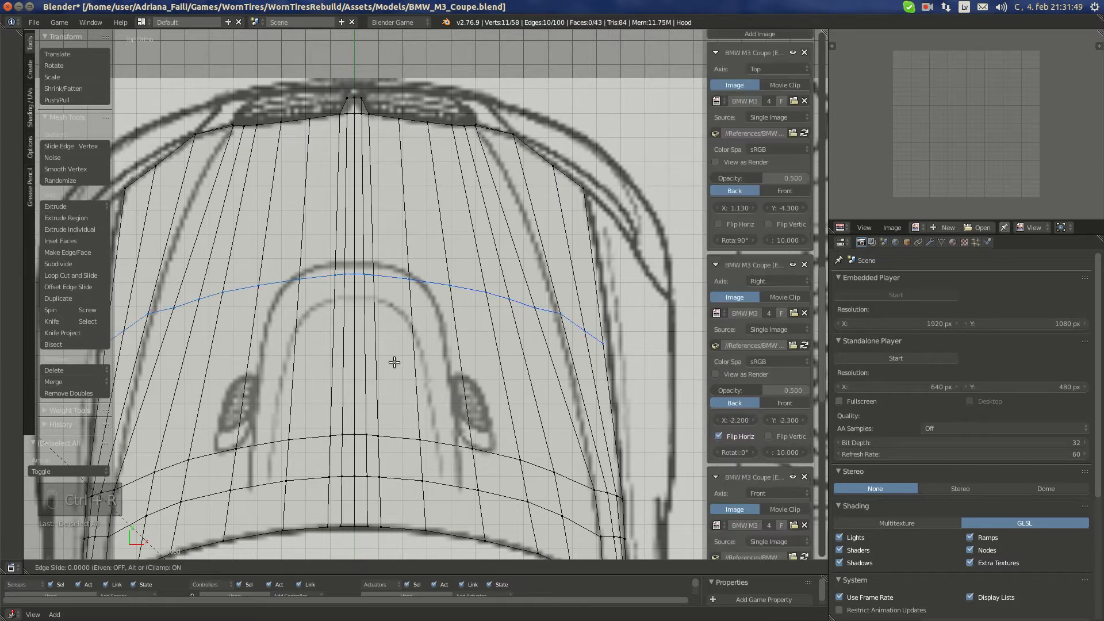
click(404, 449)
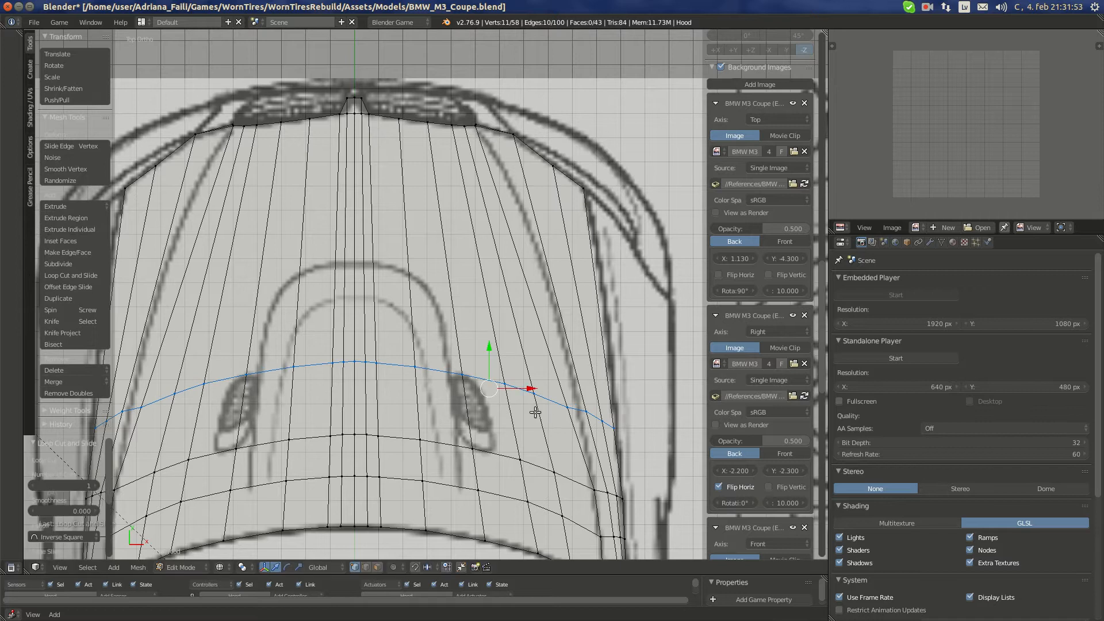
Fit the new loop's two outermost vertices to the top blueprint, moving the second about 0.029 in X and -0.014 in Y
scroll(412, 395, up, 5)
right_click(412, 464)
shift+middle_drag(428, 451, 442, 325)
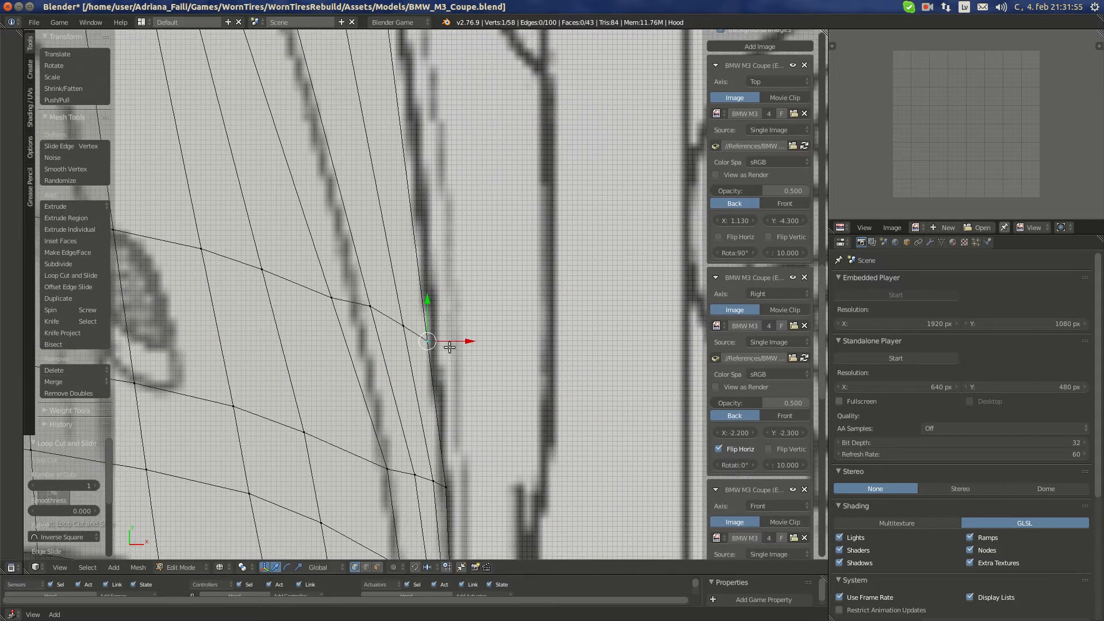
key(g)
click(457, 347)
key(g)
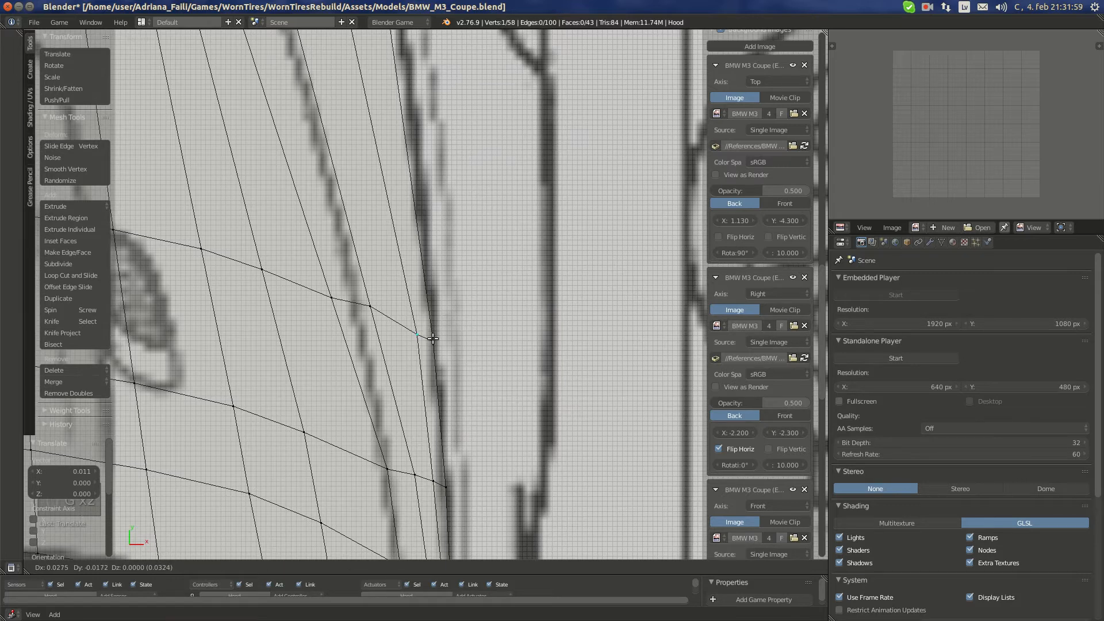
click(433, 338)
Move the loop's third vertex about 0.045 in X and -0.030 in Y, and the fourth 0.039 and -0.010 onto the crease line
key(g)
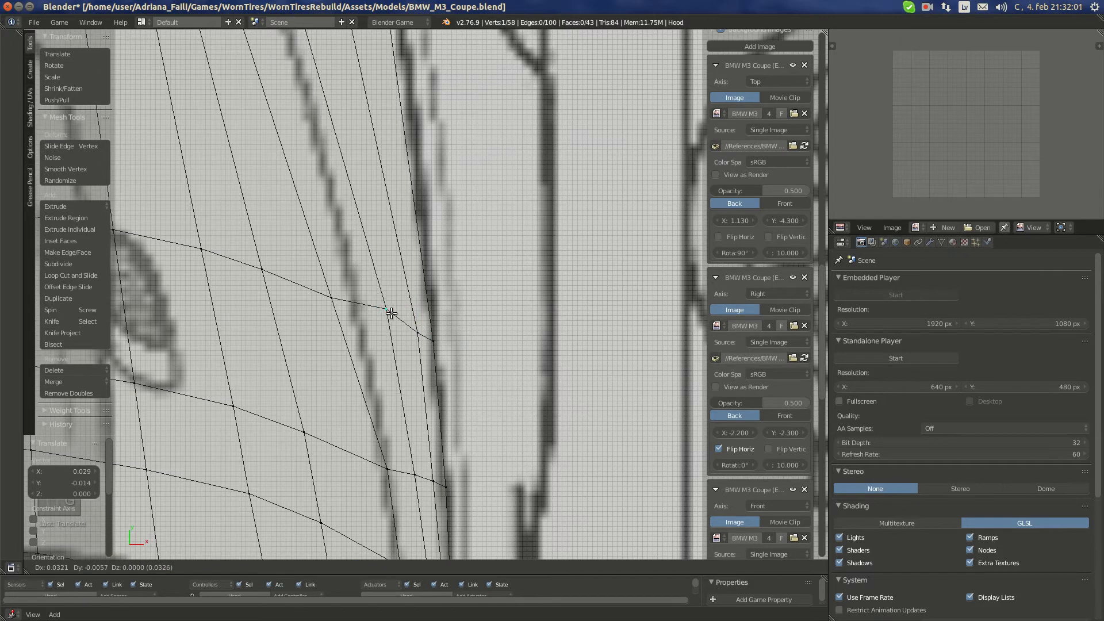
click(396, 324)
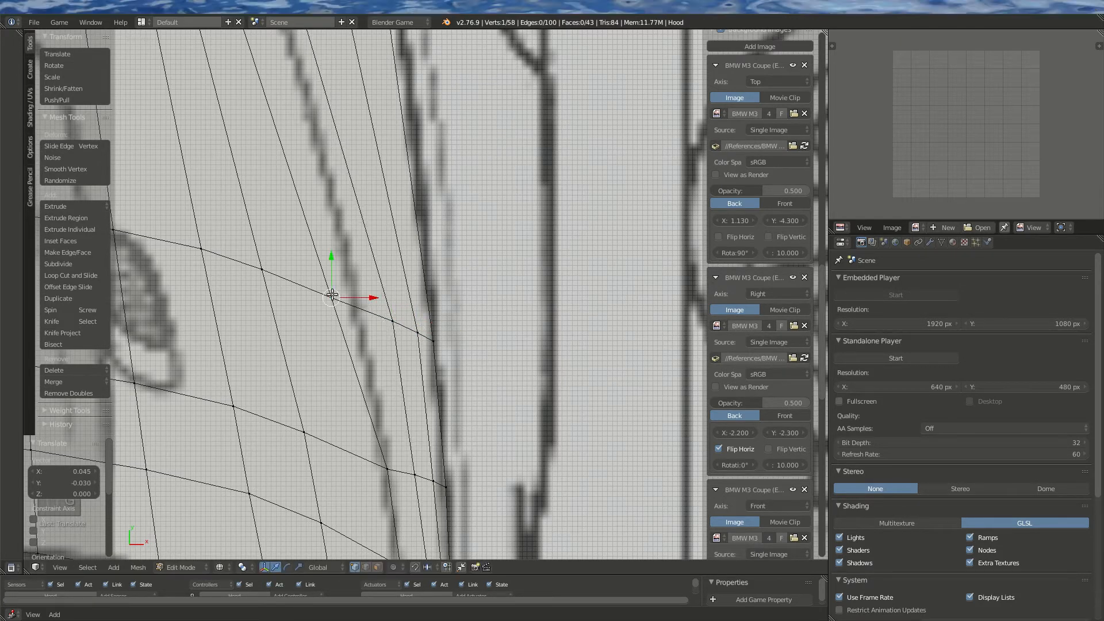
key(g)
click(362, 303)
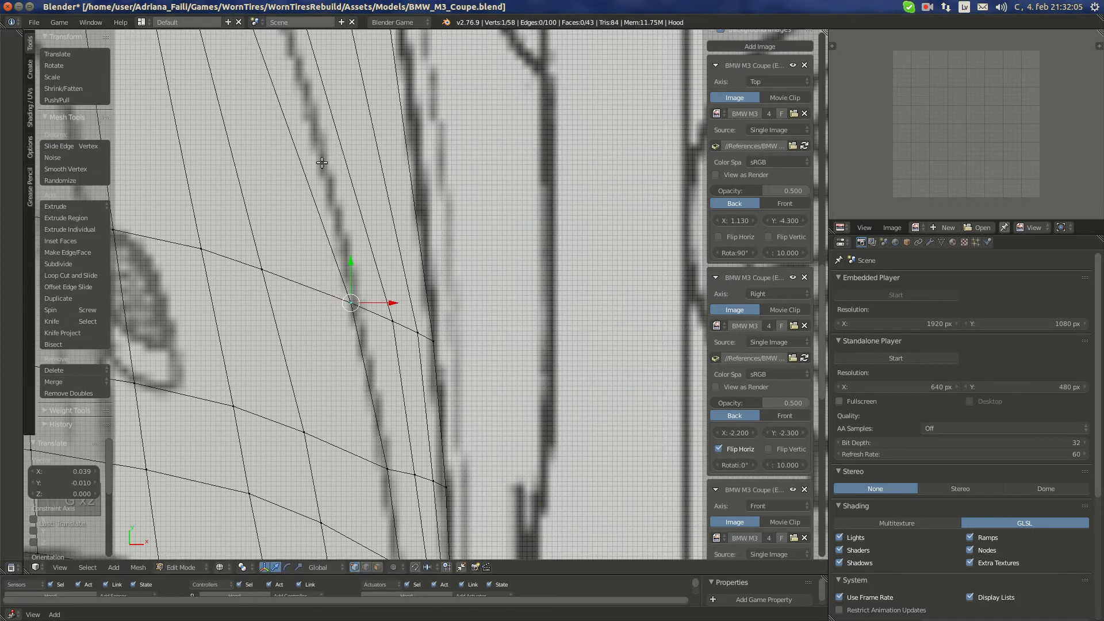
Nudge the crease vertex 0.003 in X, the next inward 0.012 in X and -0.005 in Y, and the one after 0.002 in X
scroll(323, 162, down, 5)
shift+middle_drag(362, 230, 480, 367)
scroll(323, 194, up, 3)
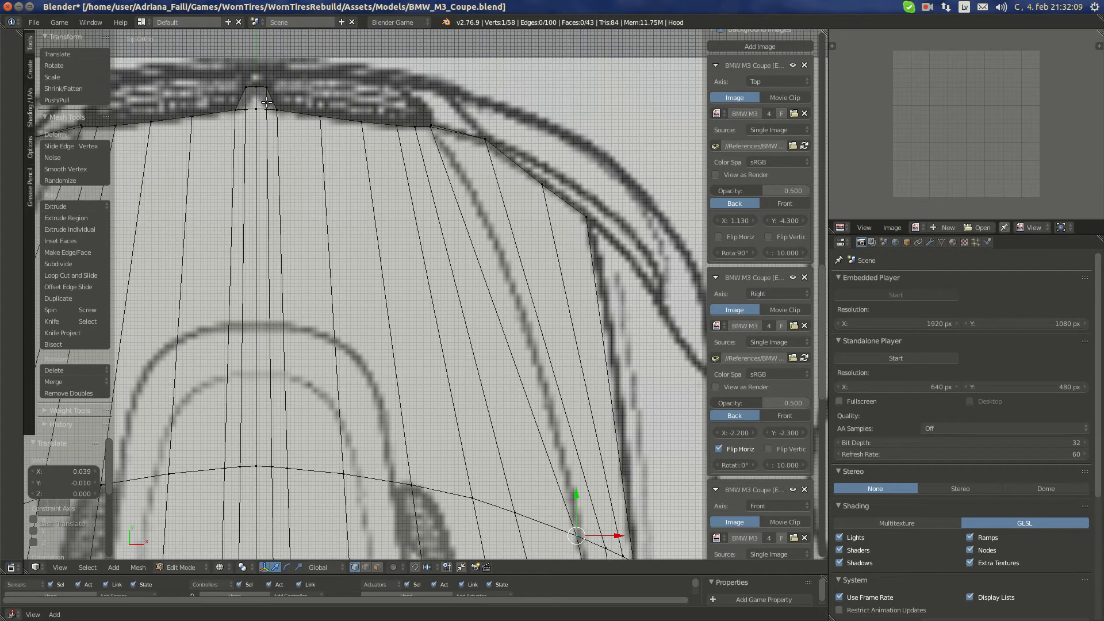
scroll(525, 394, down, 4)
shift+middle_drag(526, 395, 507, 322)
scroll(519, 323, up, 4)
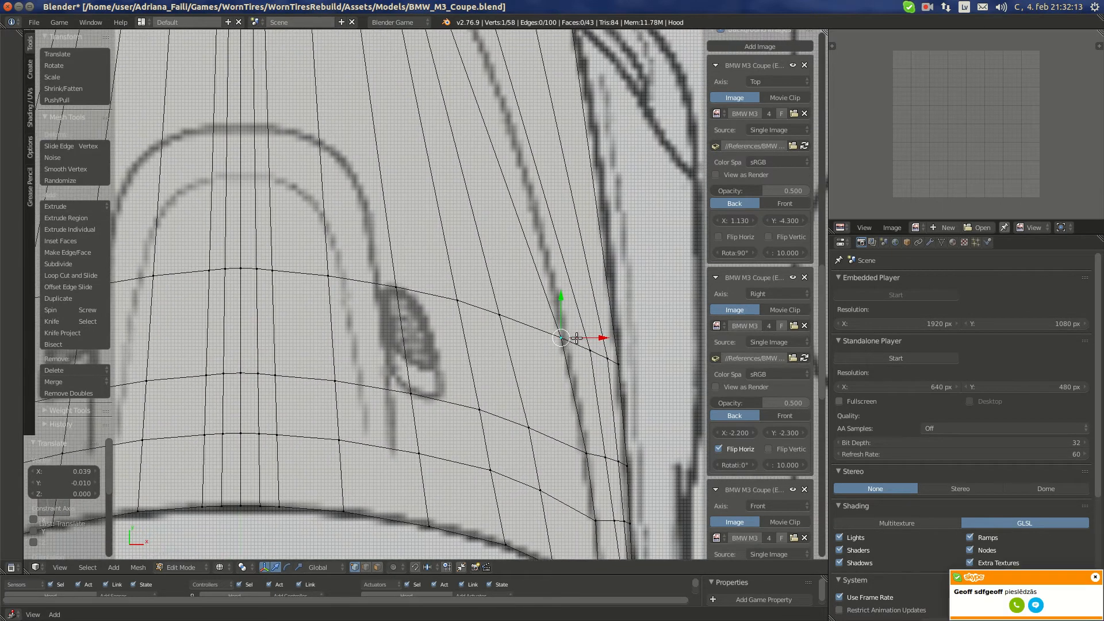
drag(577, 338, 578, 338)
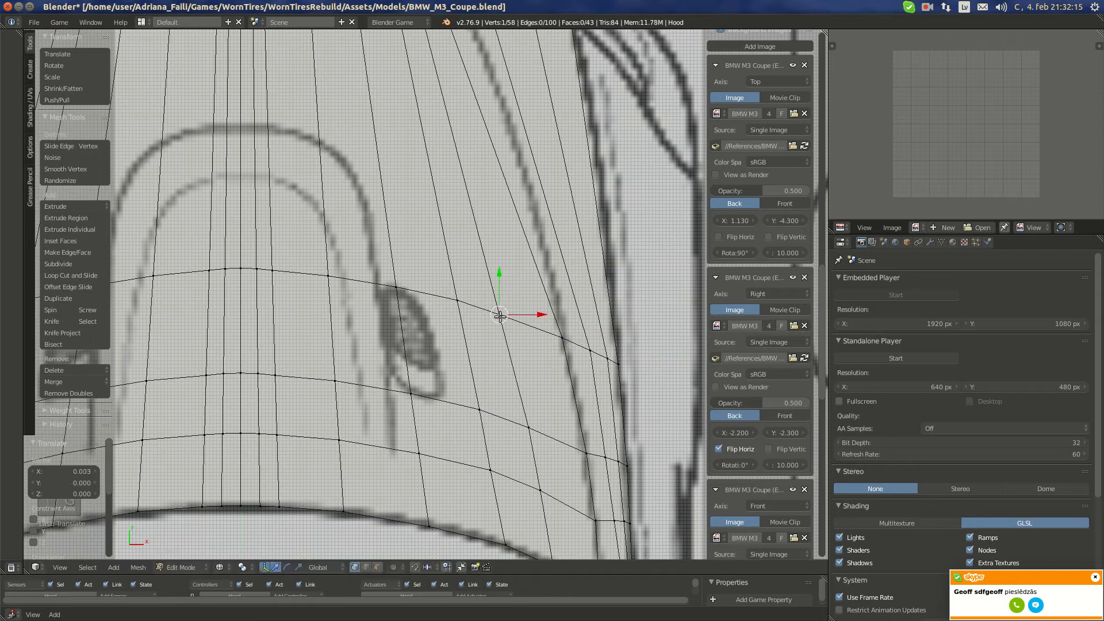
drag(499, 316, 504, 316)
click(504, 318)
right_click(459, 300)
key(g)
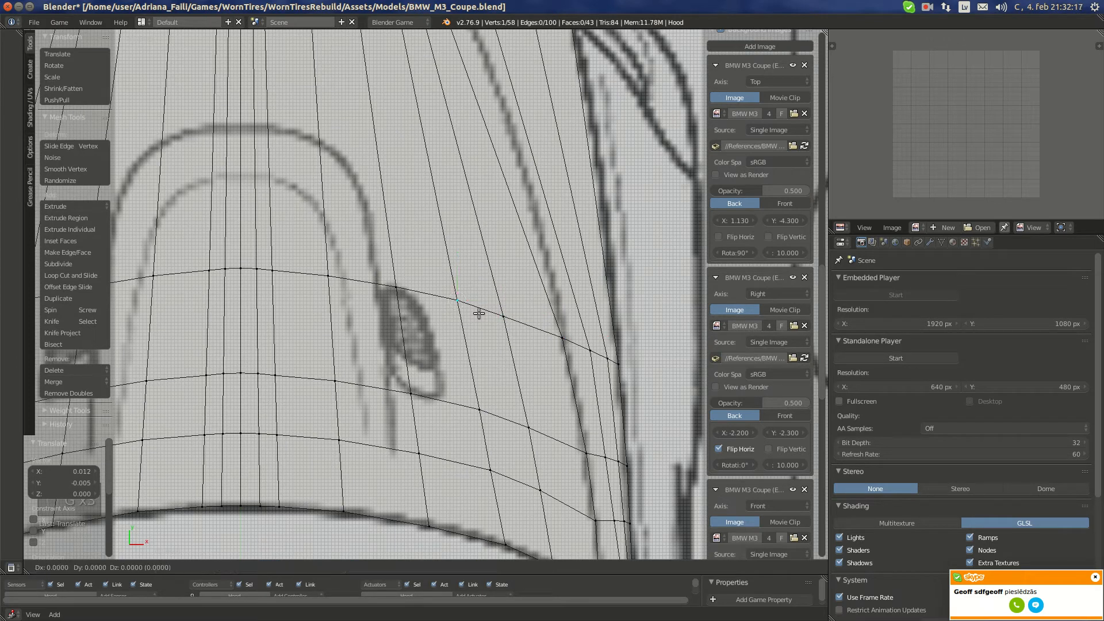
click(479, 313)
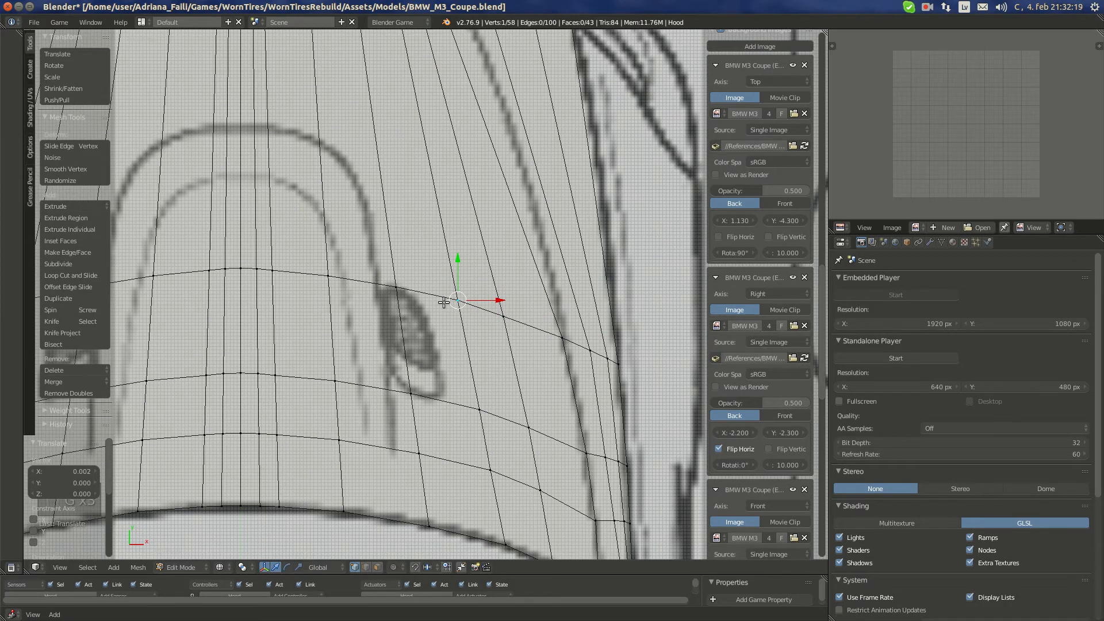
Raise the new loop's outer vertices, from the hood's side edge to the crease line, in Z against the front blueprint
key(ctrl+KP_1)
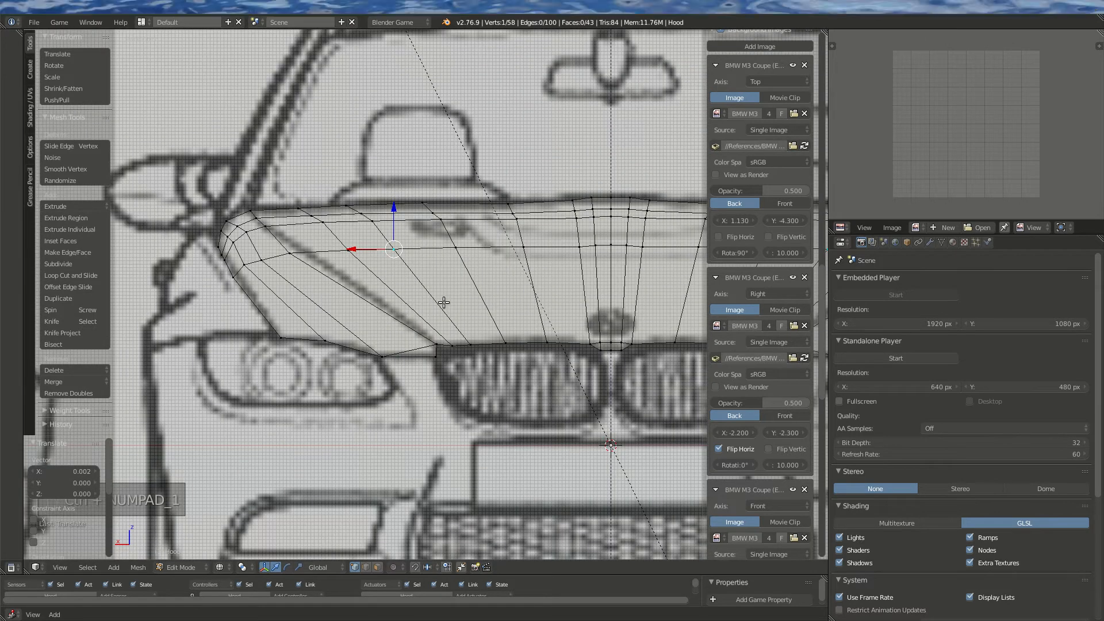
scroll(237, 257, up, 5)
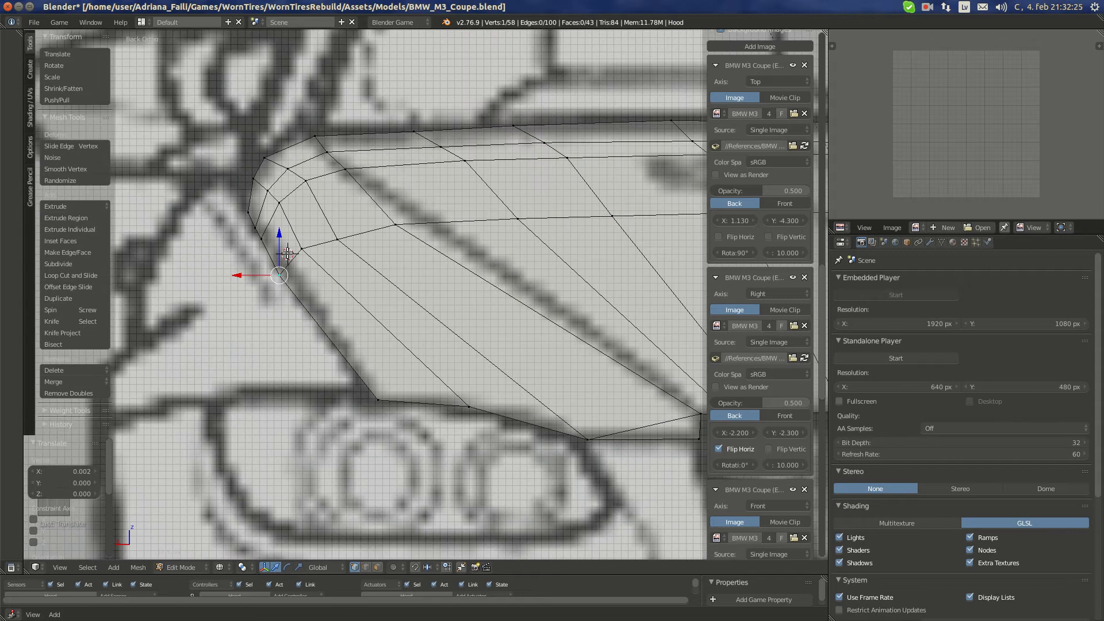
key(shift+s)
click(287, 254)
drag(279, 248, 299, 203)
right_click(299, 247)
right_click(336, 233)
right_click(395, 224)
right_click(338, 207)
right_click(395, 196)
right_click(301, 223)
shift+middle_drag(475, 217, 385, 232)
Raise the next three loop vertices inward from the crease by about 0.047, 0.042 and 0.039 units in Z
right_click(406, 235)
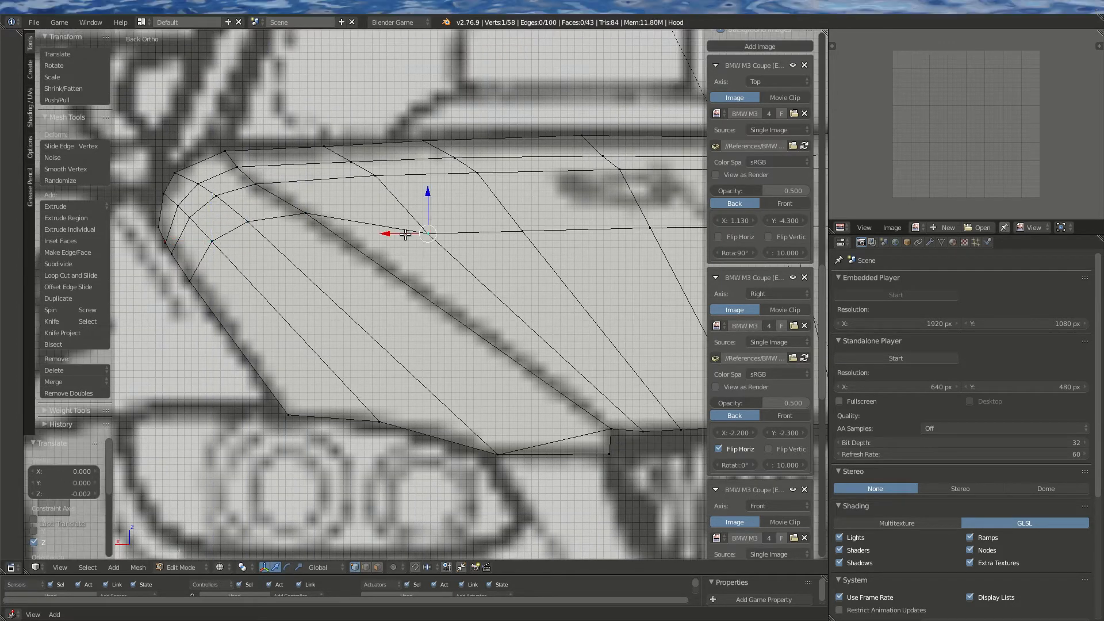
drag(428, 208, 438, 186)
shift+middle_drag(539, 218, 409, 219)
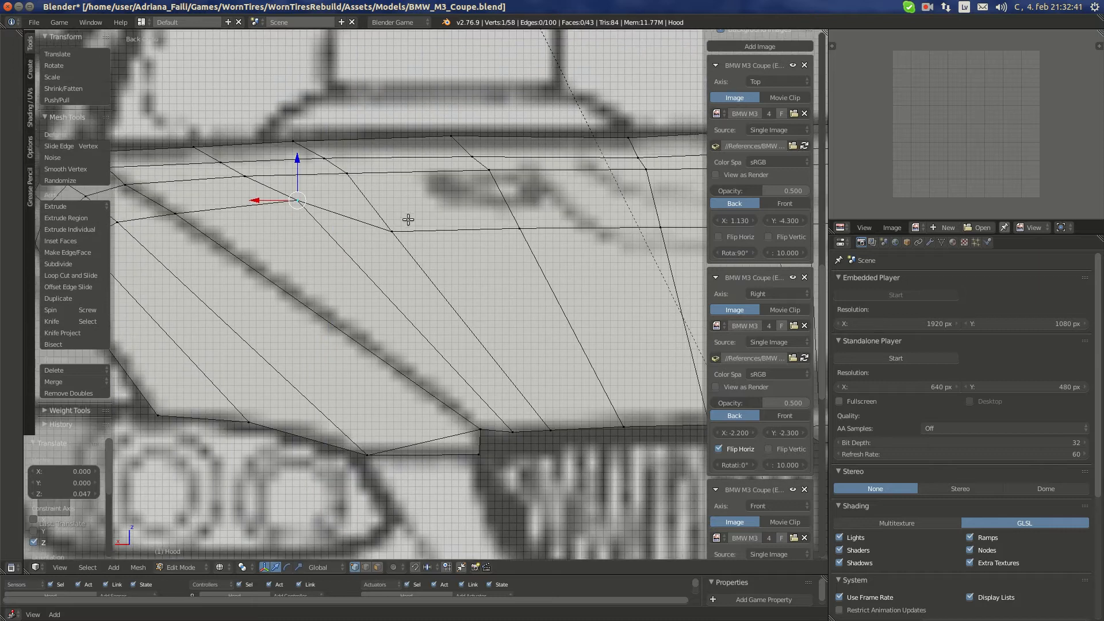
right_click(402, 235)
drag(393, 204, 390, 174)
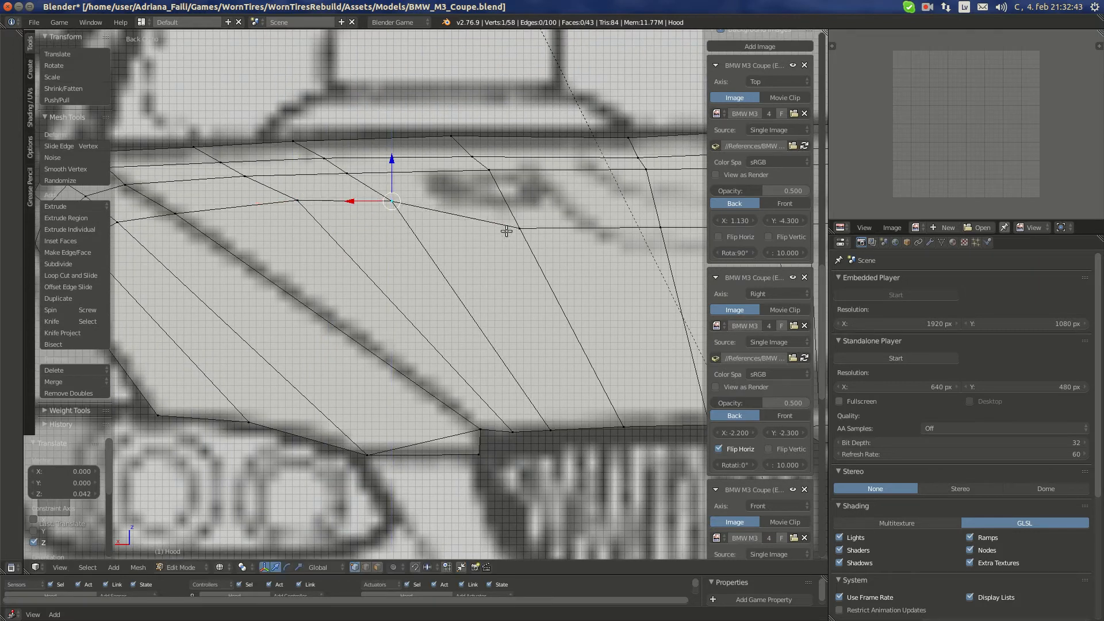
right_click(519, 228)
key(shift+s)
click(518, 194)
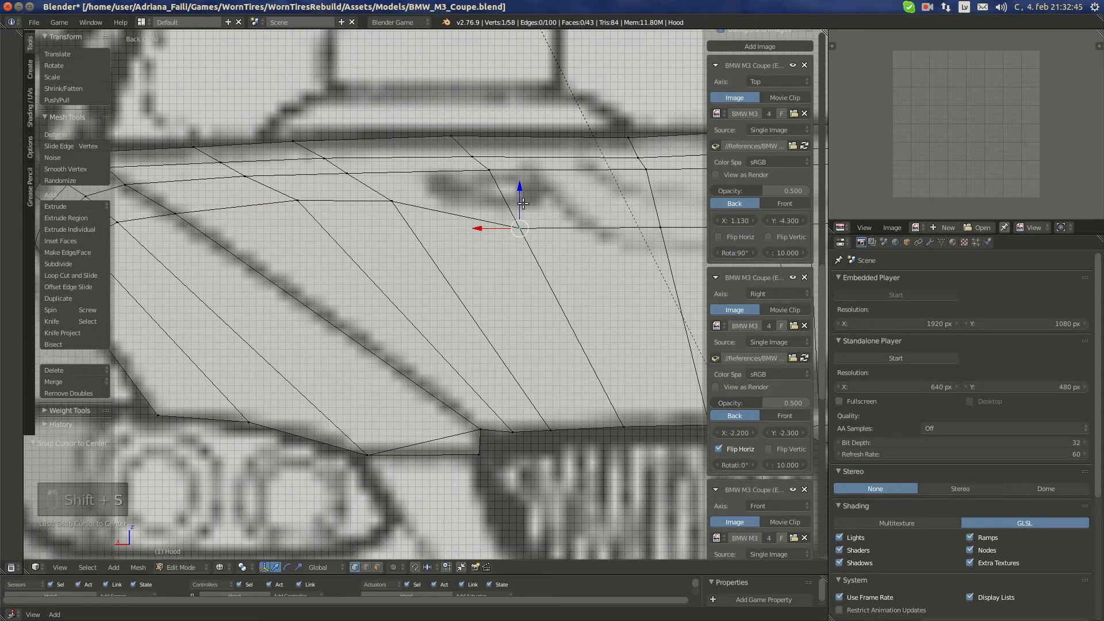
drag(522, 203, 513, 175)
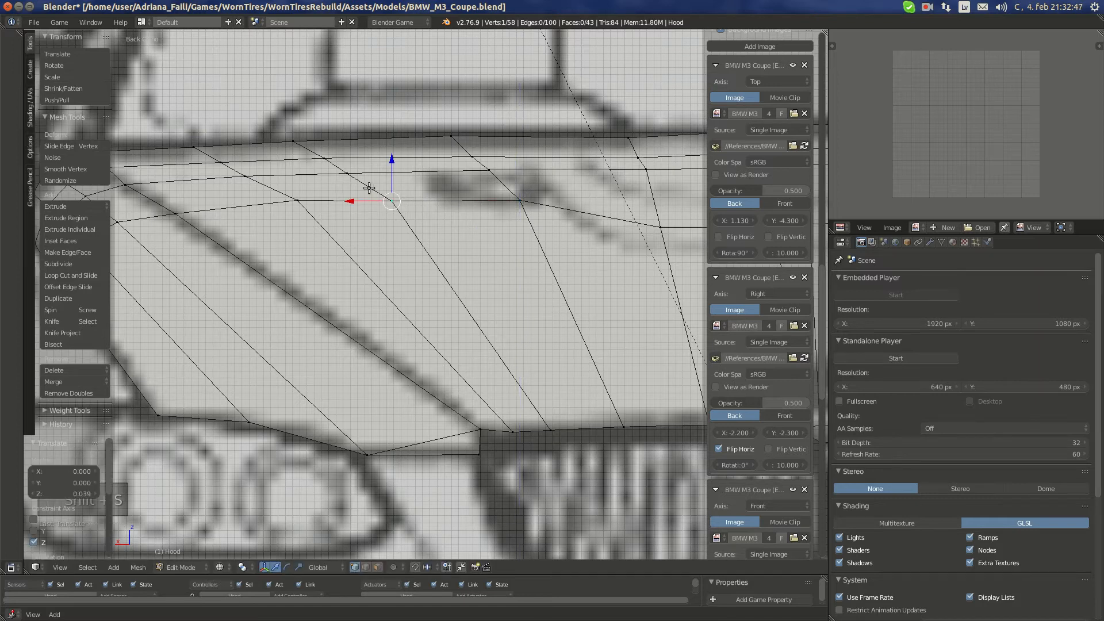
Smooth the three vertices' heights in Z, lowering the innermost about 0.0009 units and the one nearest the crease about 0.002 units
shift+right_click(298, 203)
drag(345, 176, 392, 166)
right_click(393, 205)
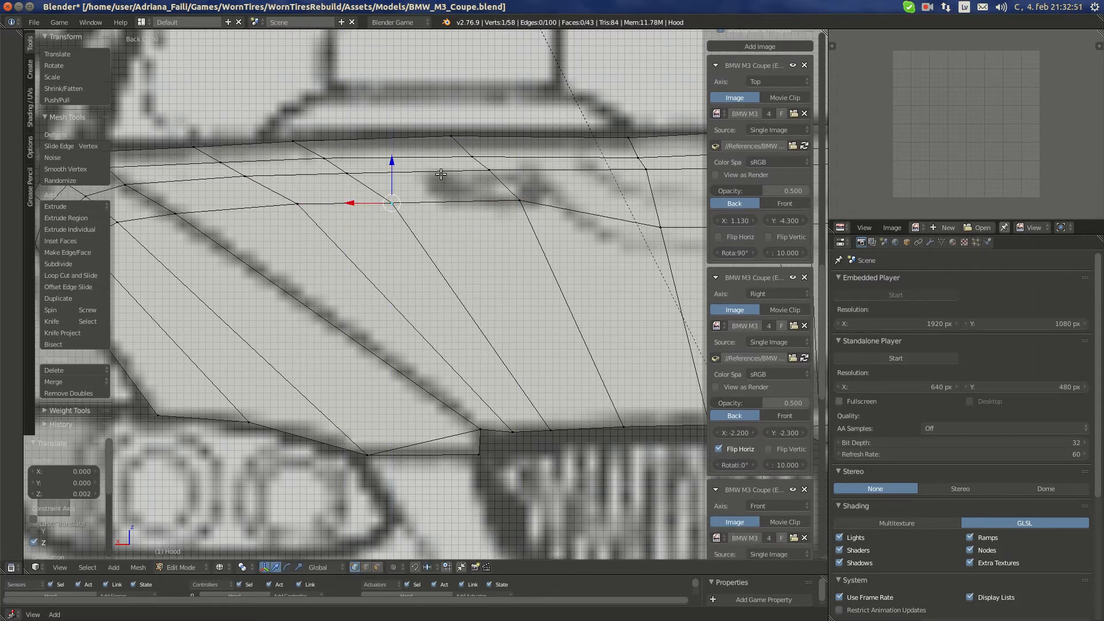
right_click(524, 198)
shift+drag(518, 166, 519, 173)
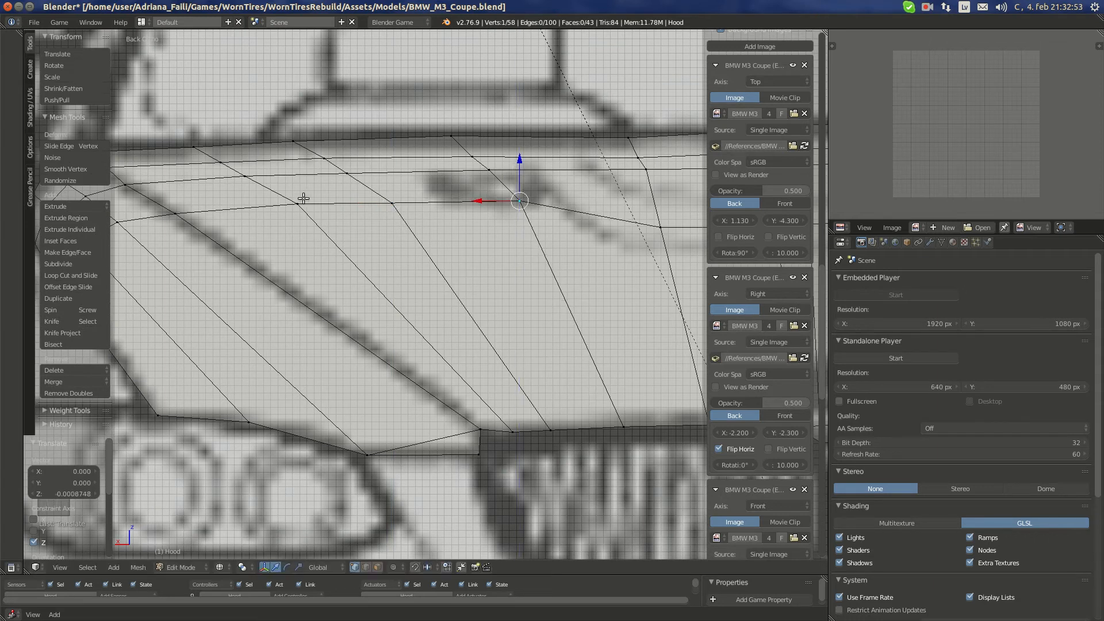
right_click(302, 199)
shift+drag(299, 178, 300, 205)
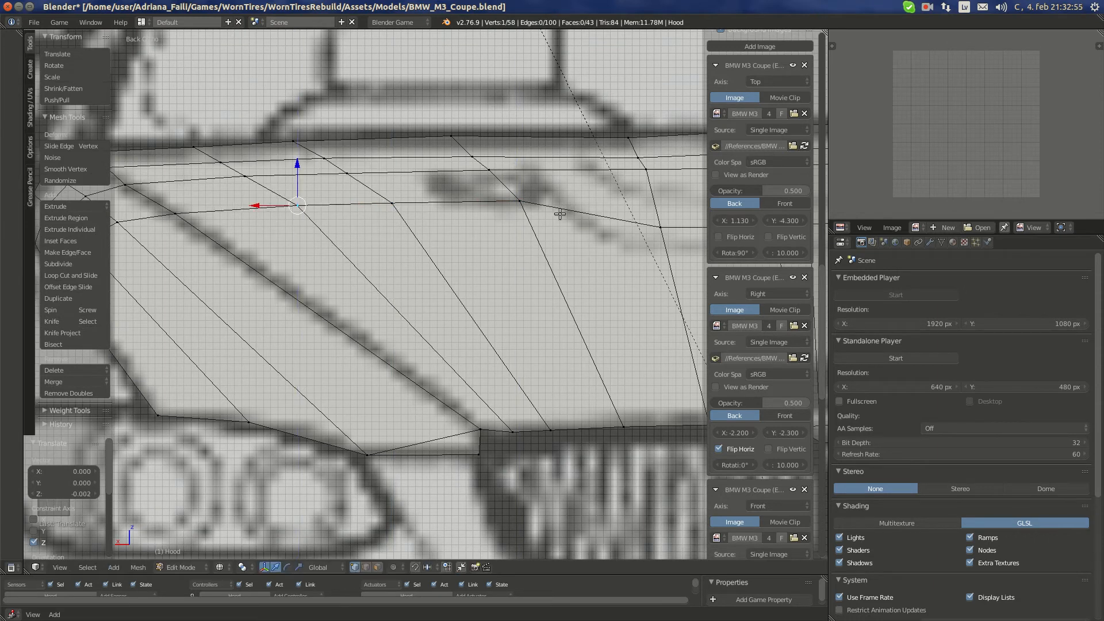
Raise the remaining loop vertices up to the centre line in Z, the centre edge by about 0.033 units, and check them from above
shift+middle_drag(587, 216, 401, 230)
drag(475, 210, 473, 182)
shift+middle_drag(557, 234, 419, 219)
right_click(452, 228)
drag(454, 217, 495, 178)
right_click(481, 205)
shift+right_click(517, 225)
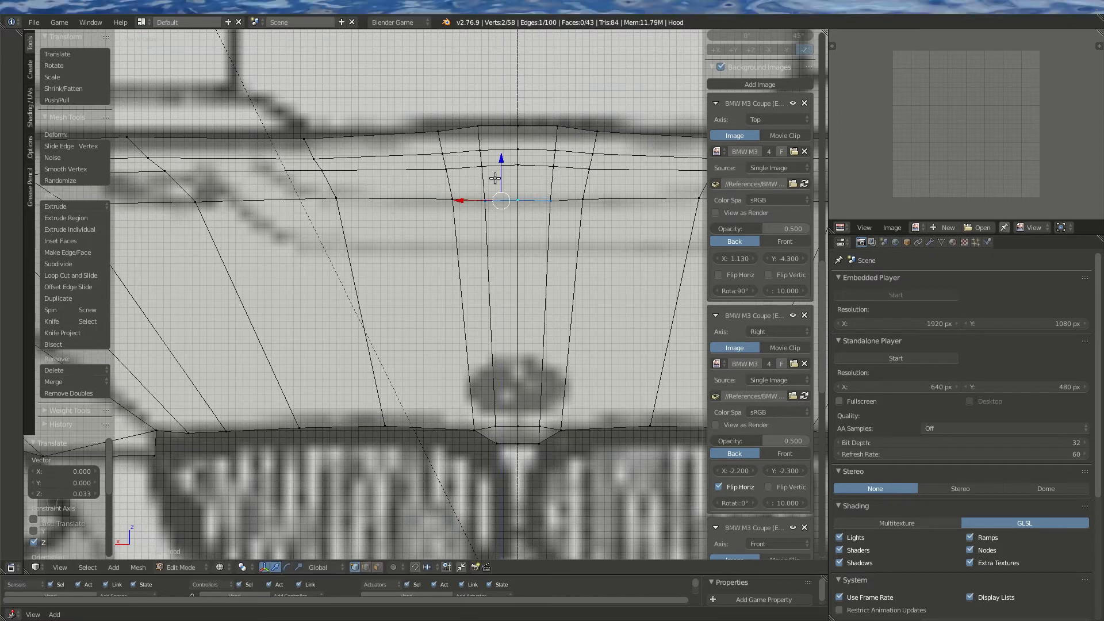
key(KP_7)
scroll(448, 173, down, 2)
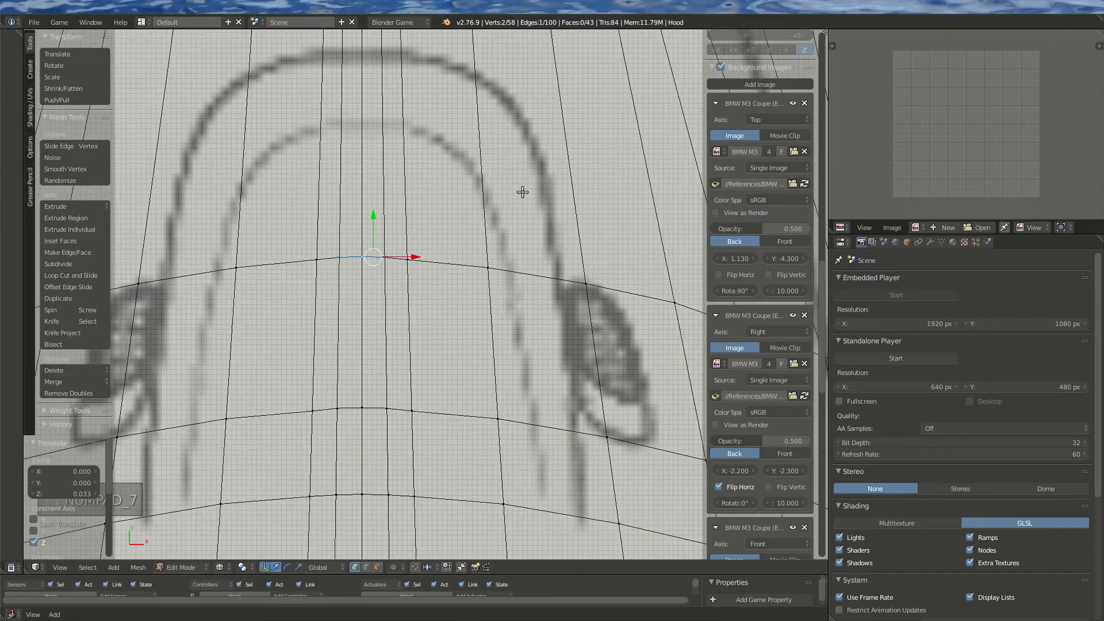
key(ctrl+KP_1)
scroll(476, 212, up, 3)
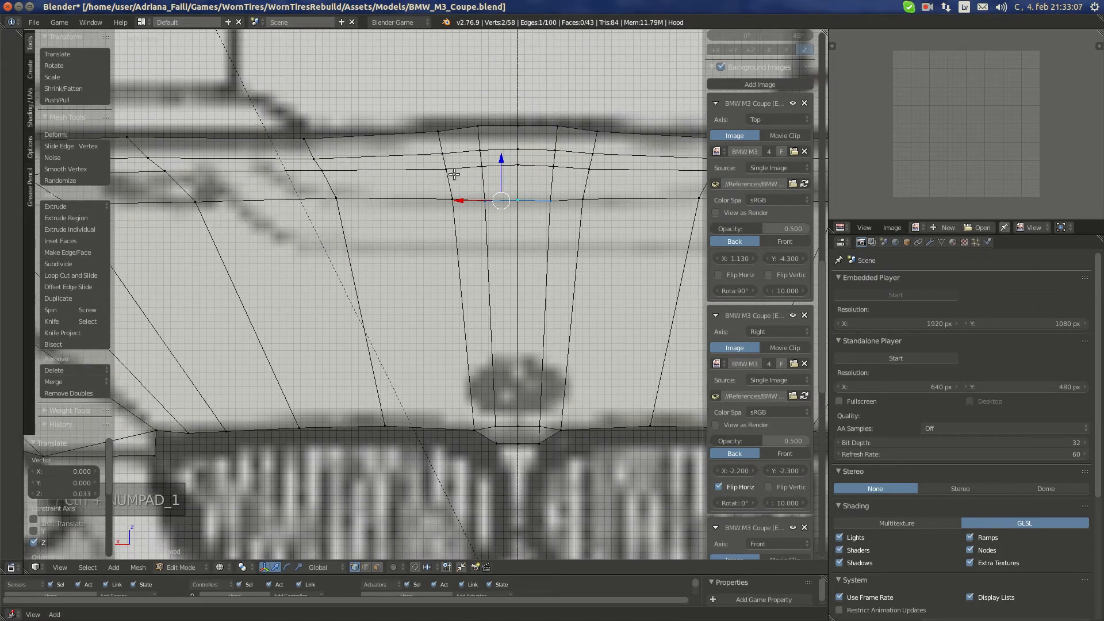
Select the four vertices nearest the centre on each of the two loops behind the new one, and raise them slightly in Z
right_click(322, 170)
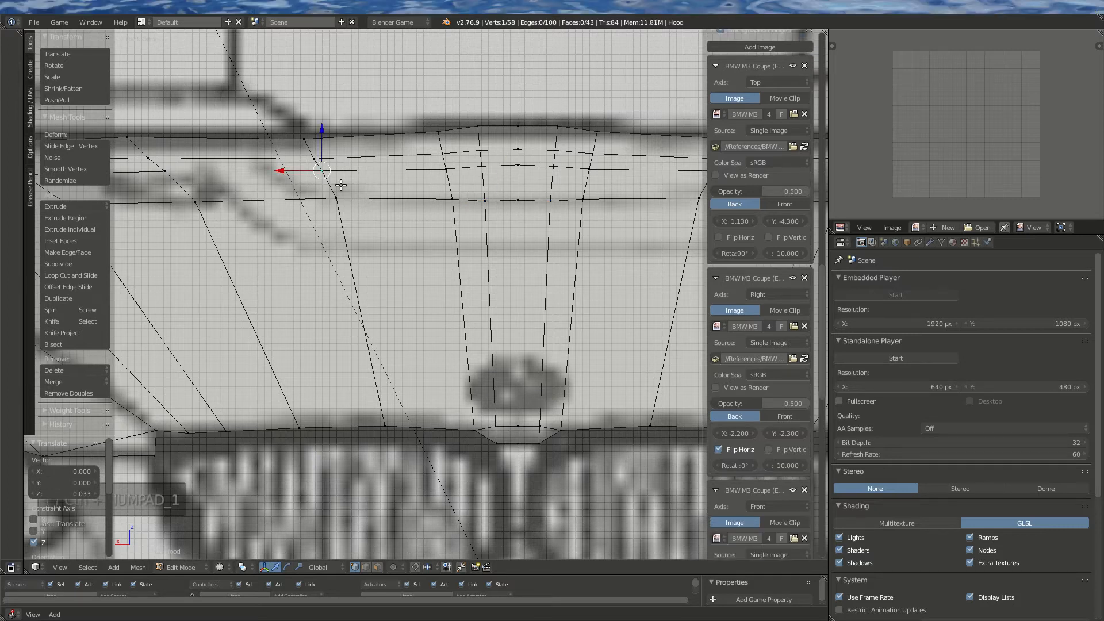
alt+right_click(485, 165)
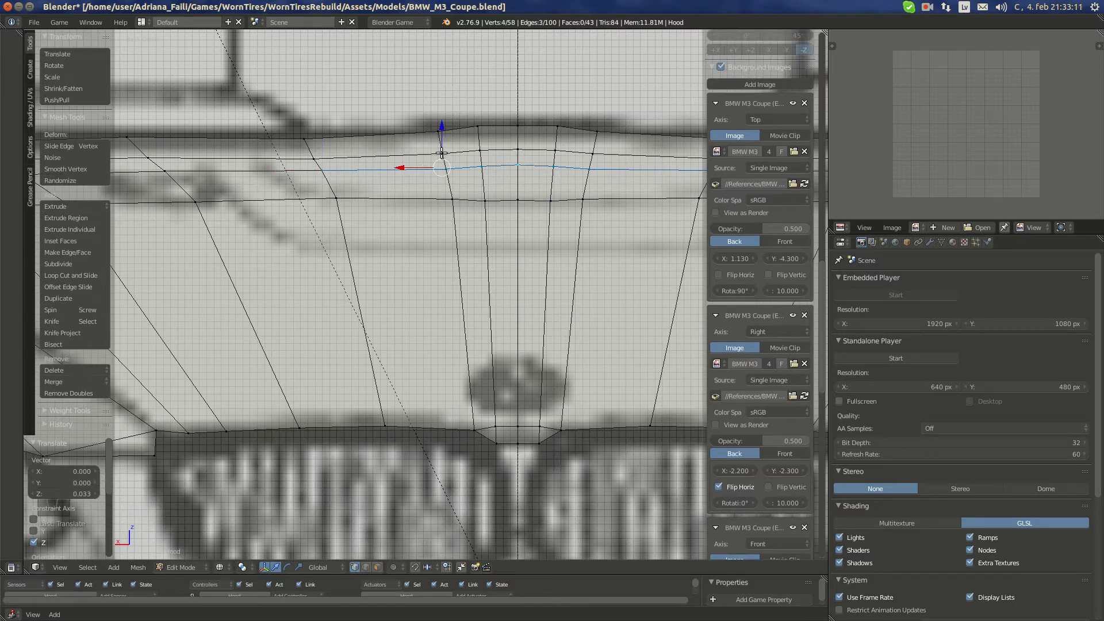
shift+right_click(347, 155)
shift+right_click(480, 150)
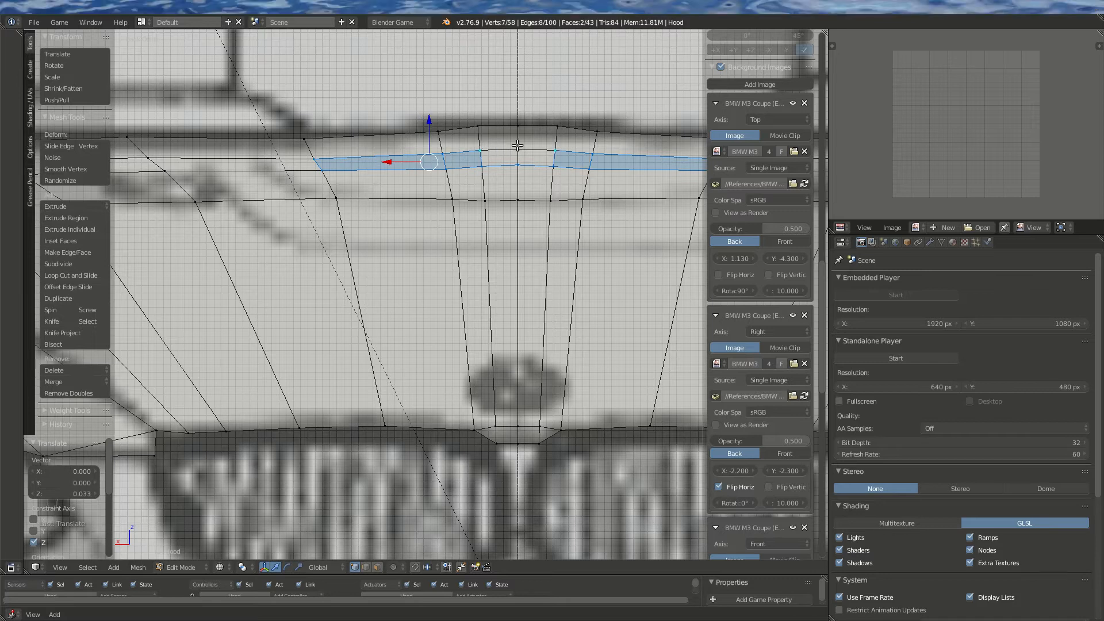
shift+right_click(518, 149)
key(g)
key(z)
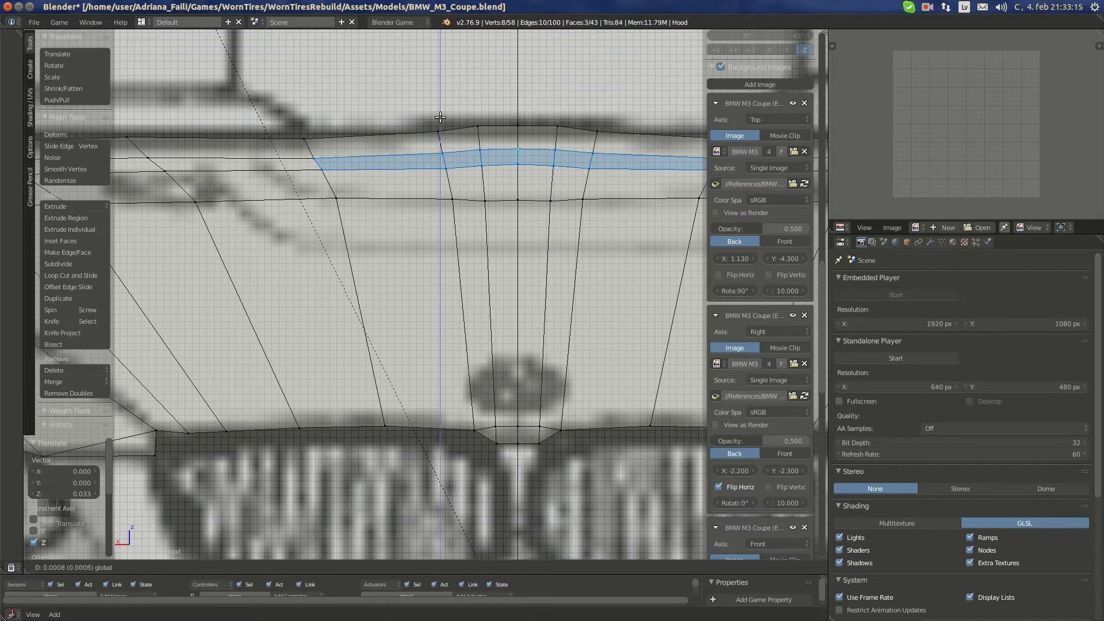
click(441, 117)
Raise the new loop's four vertices nearest the centre line by about 0.010 units in Z
key(a)
right_click(340, 196)
shift+right_click(453, 199)
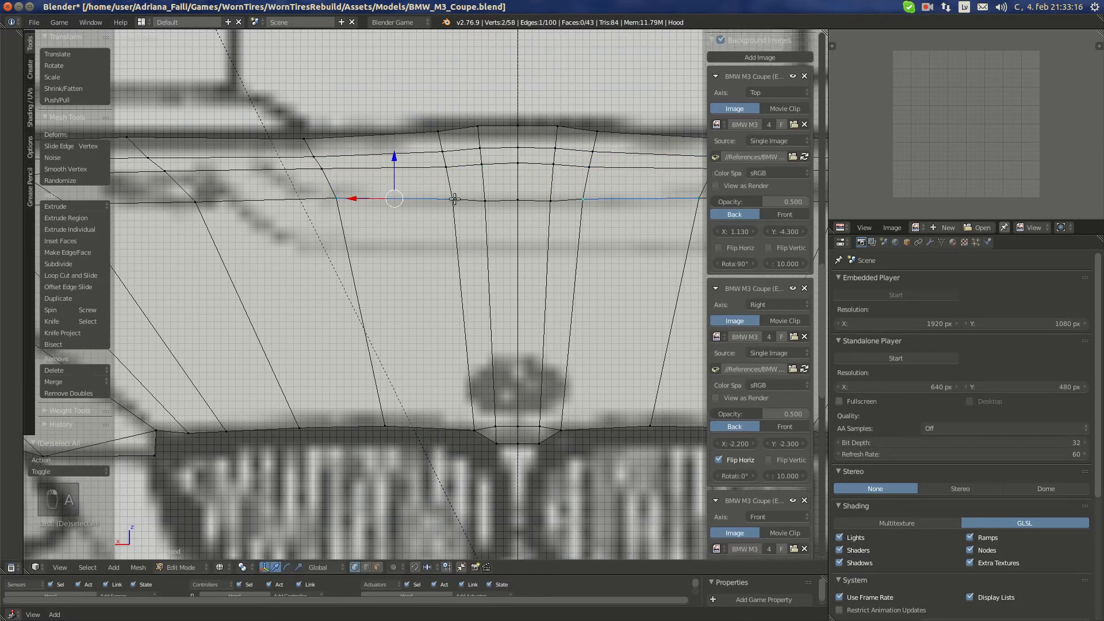
shift+right_click(485, 201)
shift+right_click(518, 199)
drag(450, 173, 446, 163)
Raise the new loop's three centremost vertices by about 0.014 units in Z to form the centre bulge
right_click(452, 192)
shift+right_click(485, 195)
shift+right_click(517, 191)
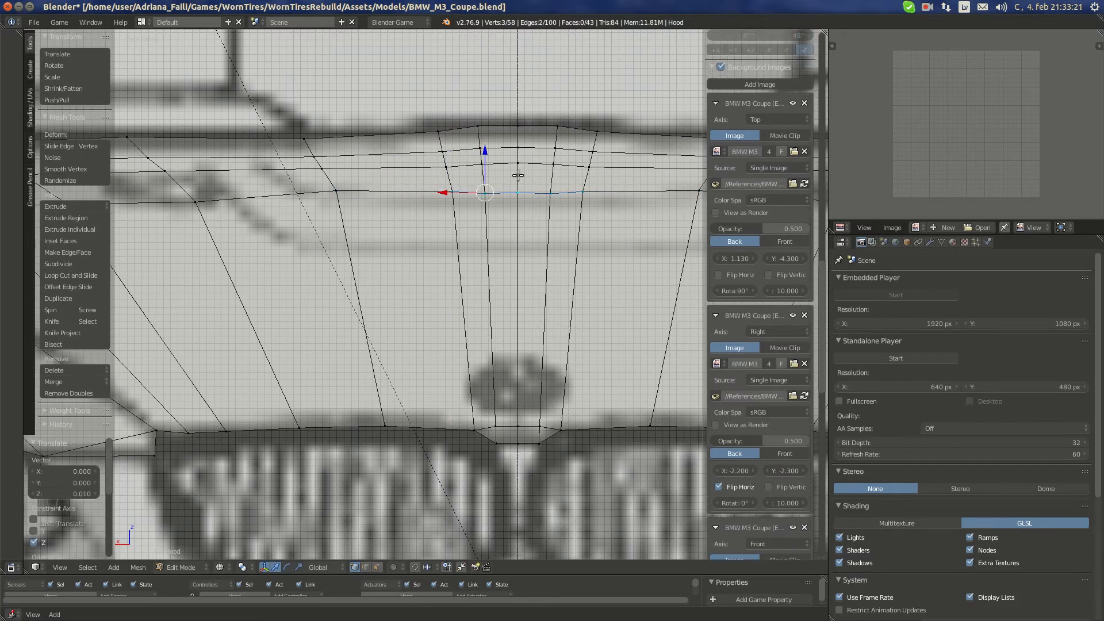
key(g)
key(z)
click(486, 151)
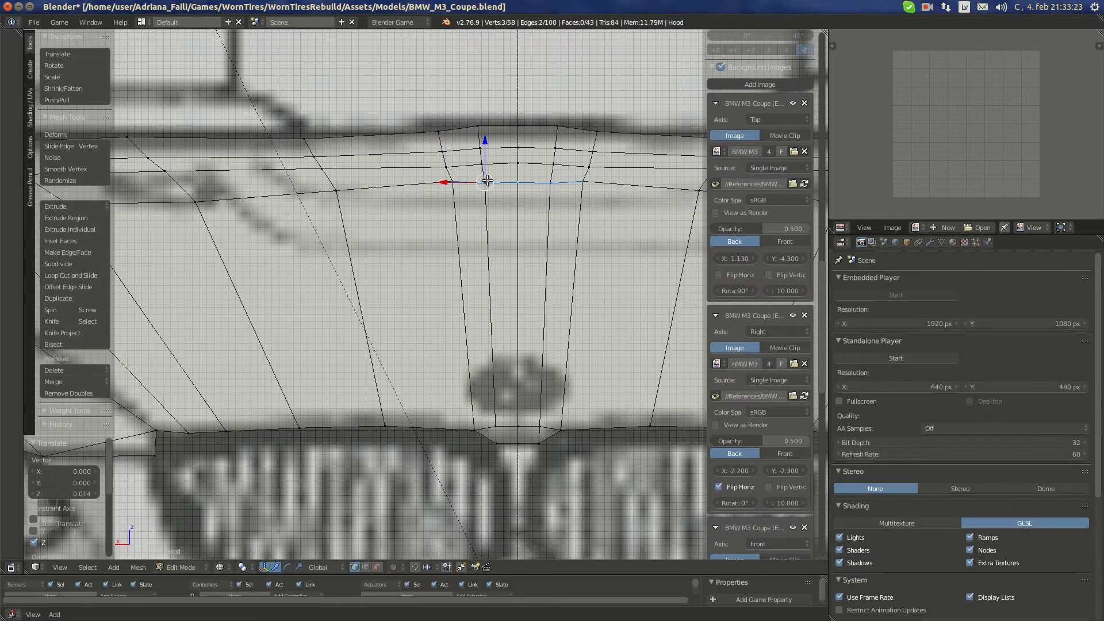
Raise the new loop's two vertices nearest the centre line by about 0.006 units in Z, and clear the selection
right_click(484, 182)
shift+right_click(517, 183)
key(g)
key(z)
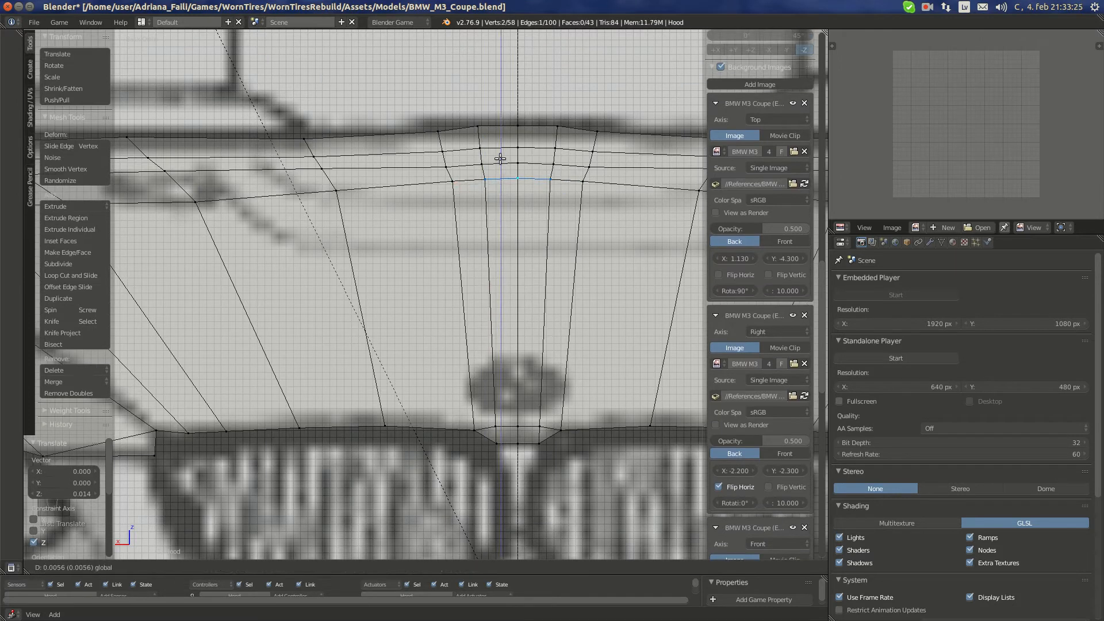
click(500, 159)
right_click(336, 190)
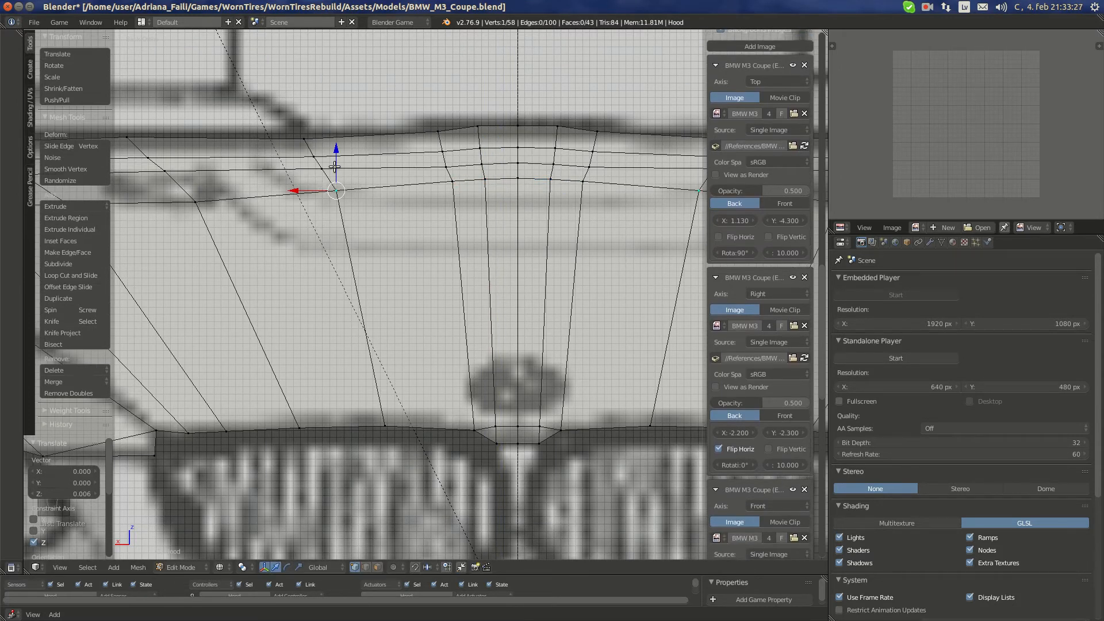
scroll(387, 189, down, 5)
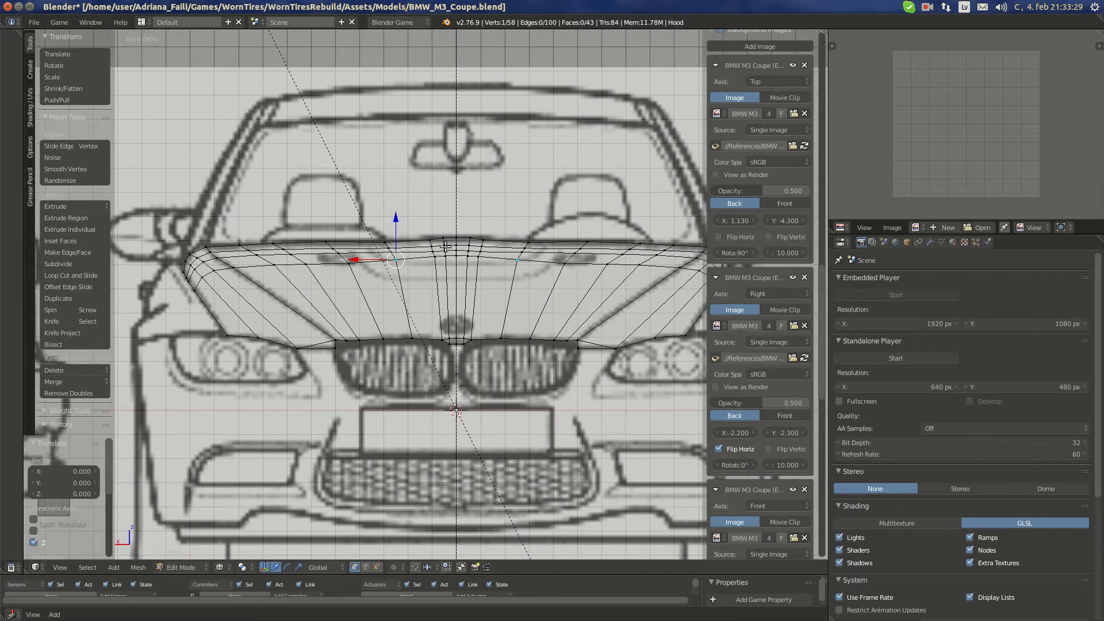
key(a)
In top view, add a loop cut across the front section of the hood and slide it back to the headrest-shaped outline's upper arch
key(KP_7)
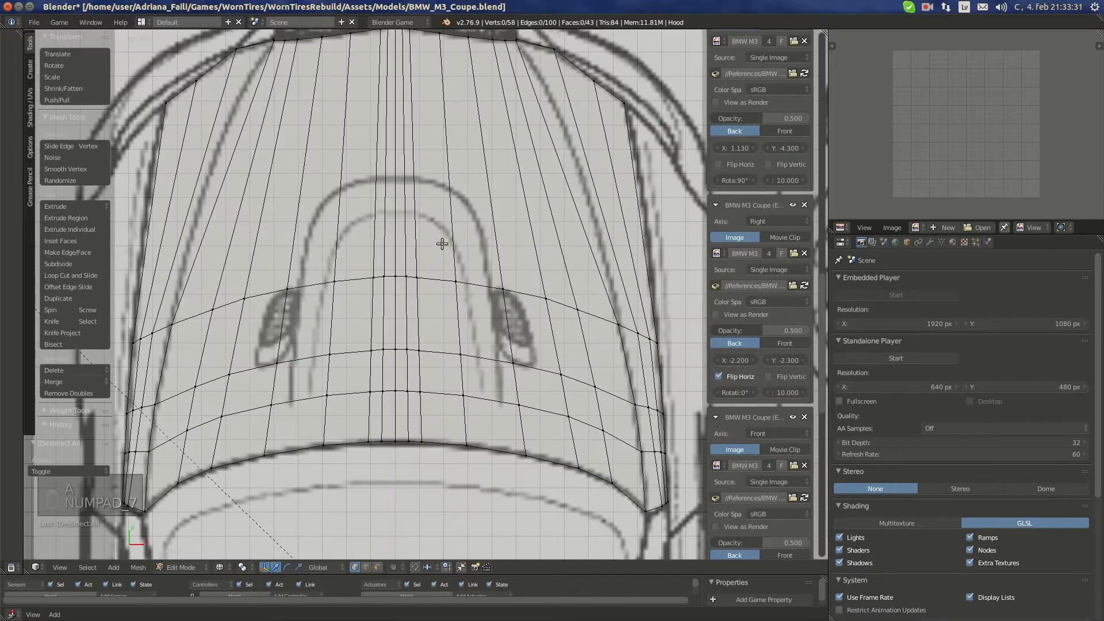
shift+middle_drag(442, 243, 430, 270)
key(ctrl+r)
click(415, 230)
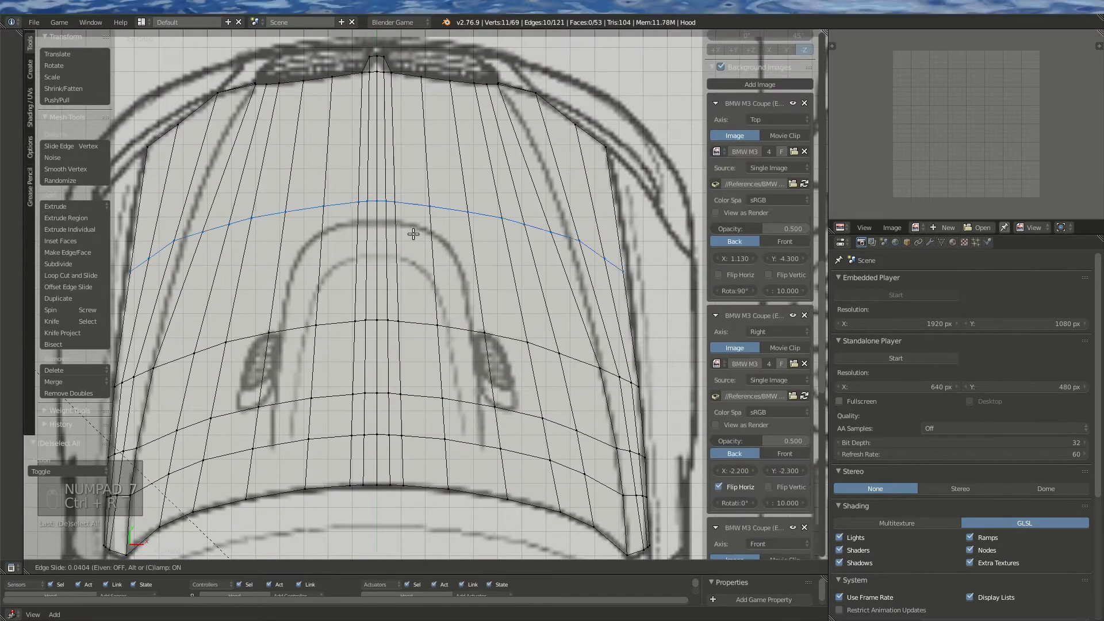
click(421, 281)
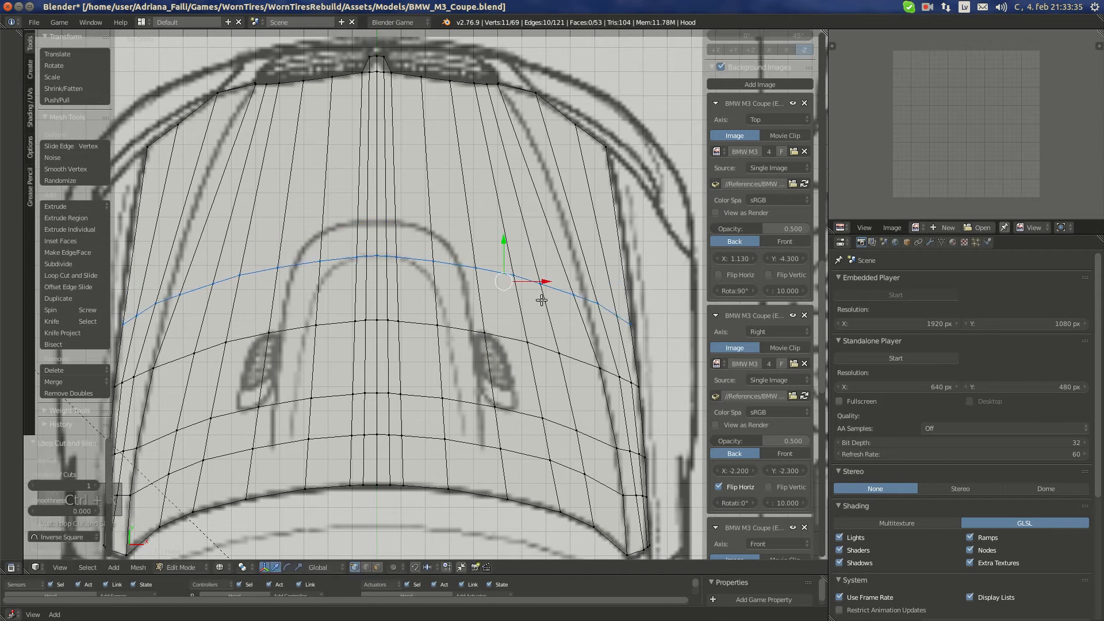
Move the outer end vertex of the new loop slightly outward to fit the hood's side edge on the top blueprint
shift+middle_drag(541, 300, 434, 270)
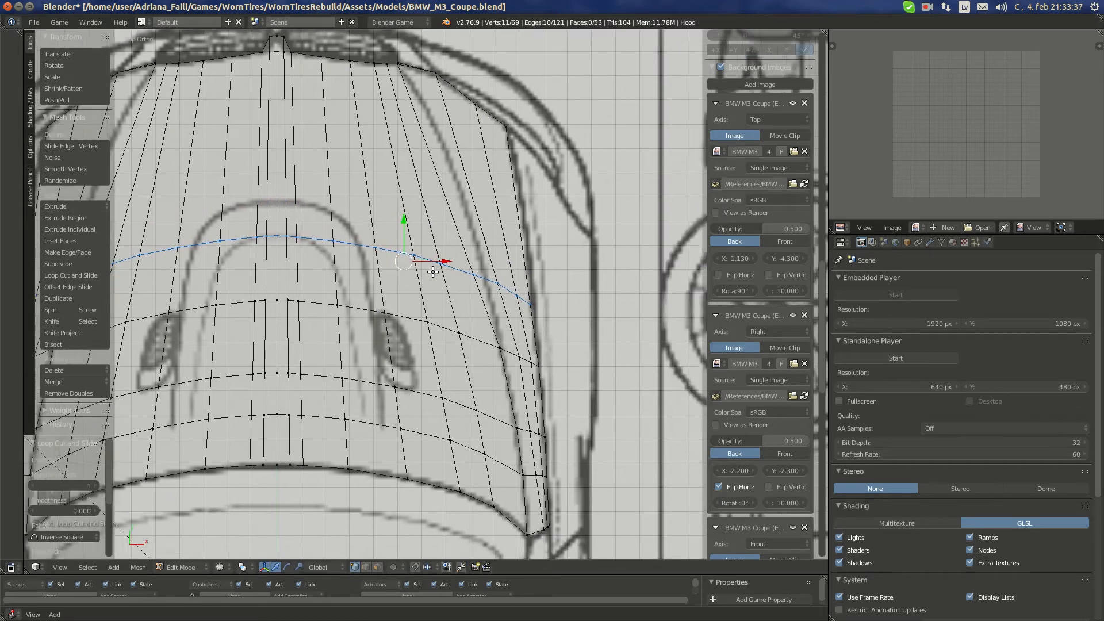
scroll(434, 271, up, 2)
right_click(559, 312)
key(g)
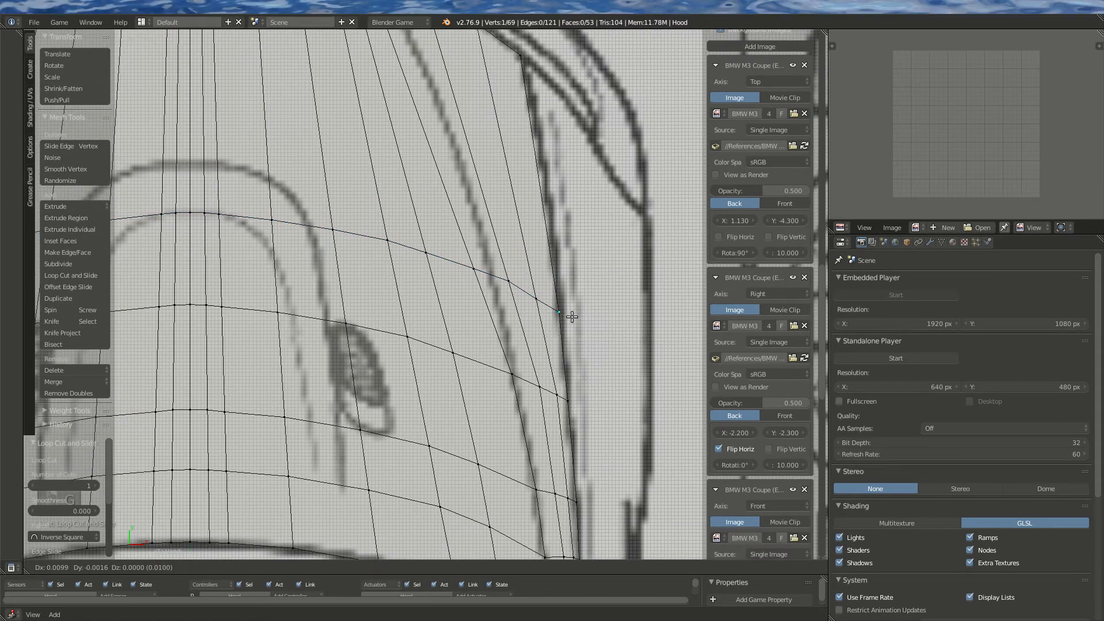
click(572, 316)
scroll(572, 339, down, 3)
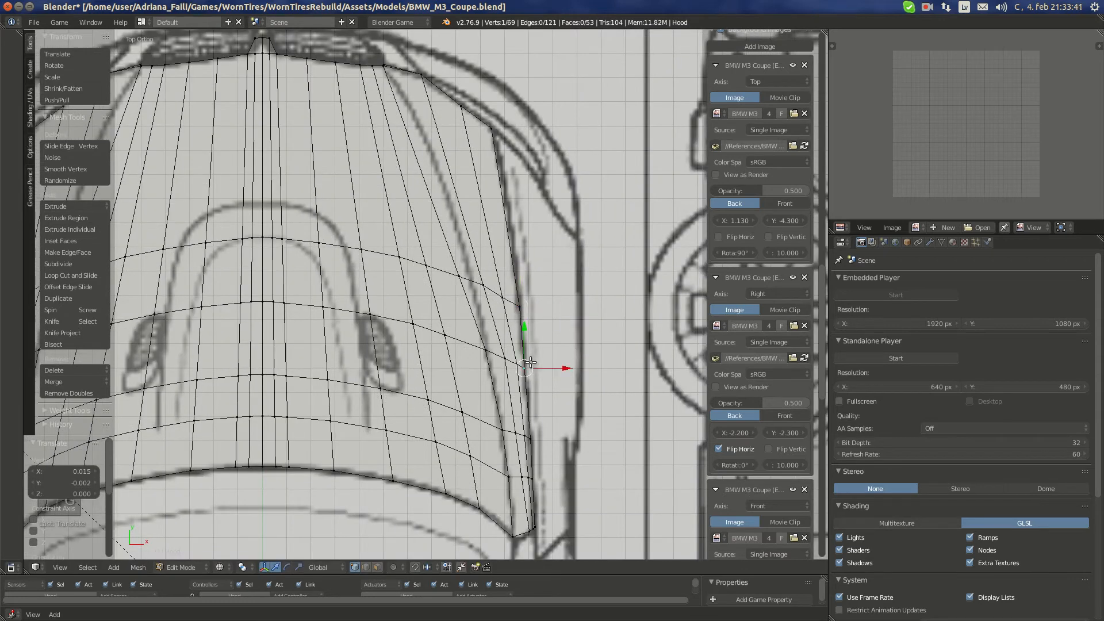
In top view, nudge the second cross row's outer-edge vertex and shift the front row's vertex beside the outer edge outward about 0.025 on X
key(g)
click(537, 363)
right_click(494, 300)
shift+middle_drag(500, 317, 460, 324)
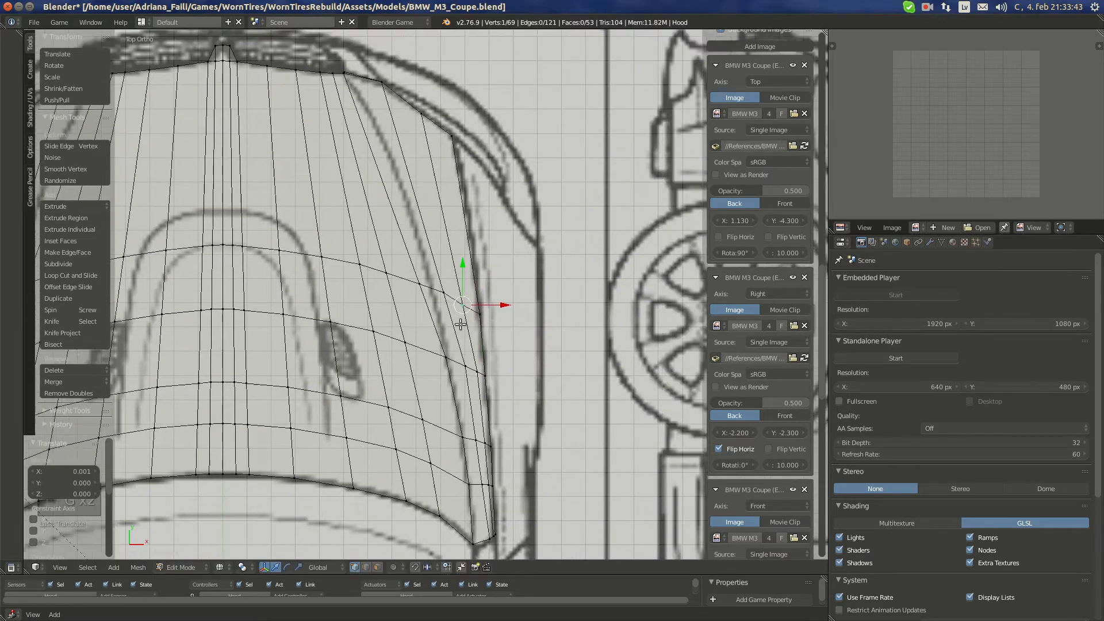
scroll(460, 324, up, 2)
key(g)
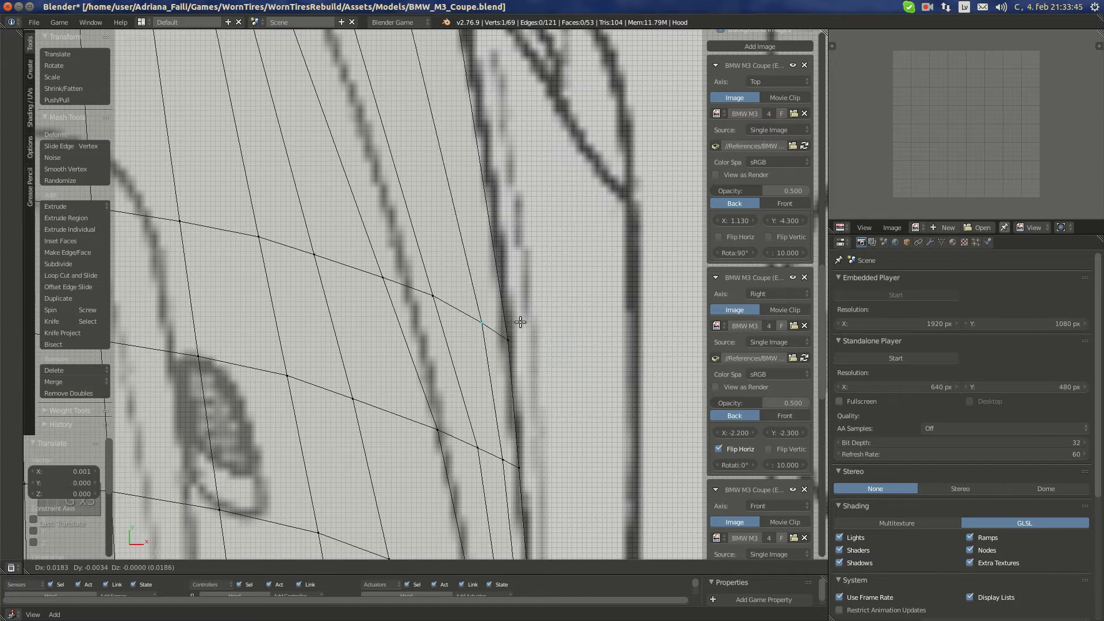
click(523, 322)
Shift the next two front-row vertices outward about 0.040 and 0.050 on X toward the blueprint's crease line, and nudge the following inner vertex
key(g)
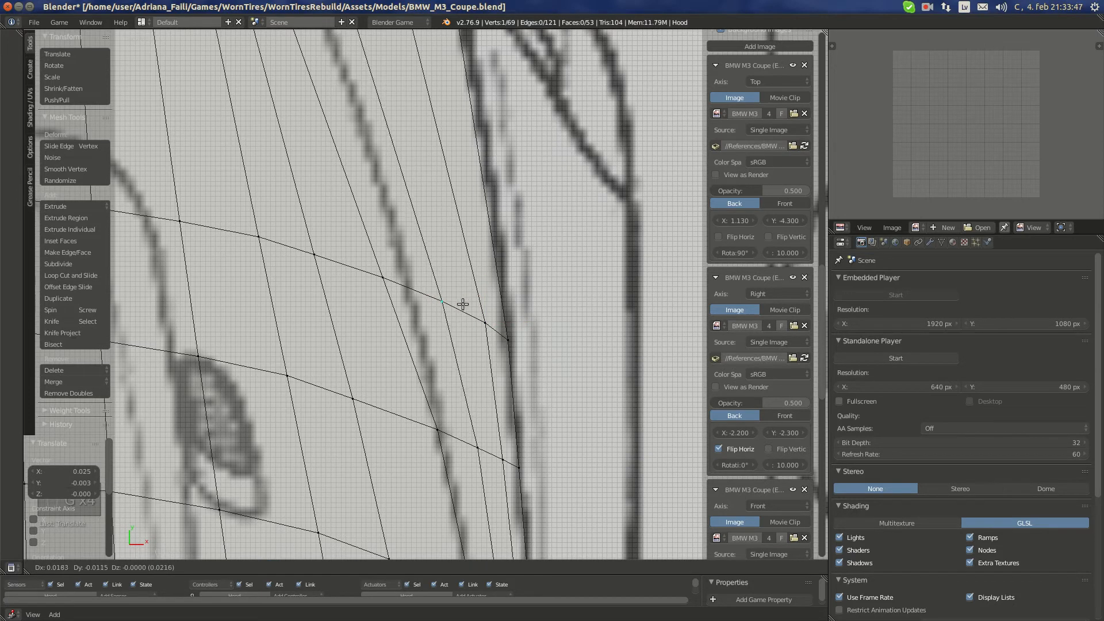
click(469, 310)
right_click(377, 267)
key(g)
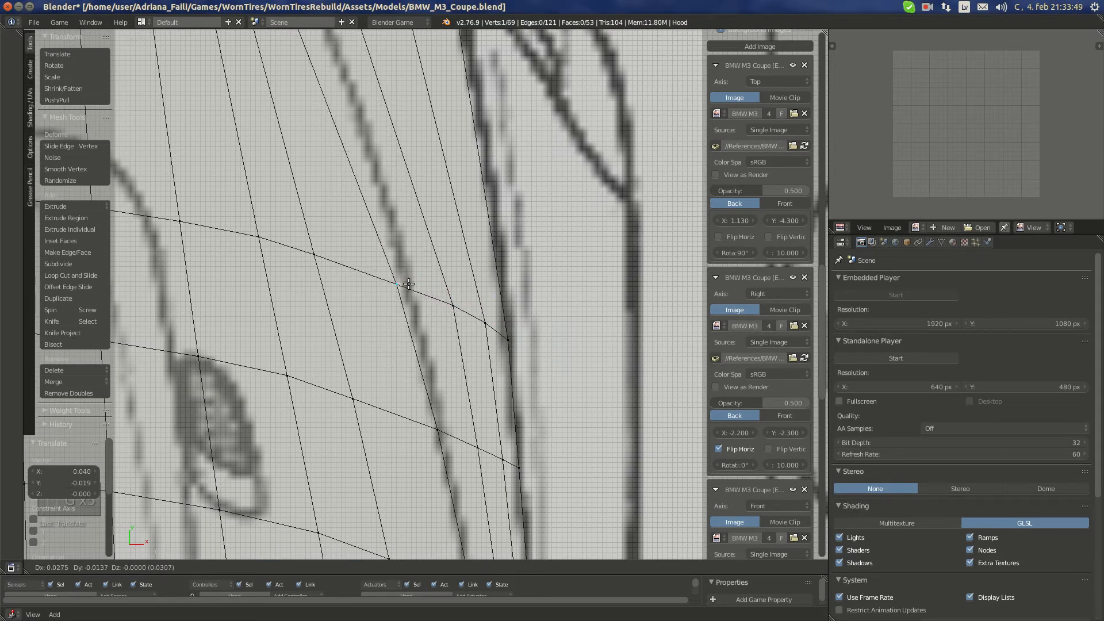
click(391, 282)
shift+middle_drag(340, 273, 460, 309)
right_click(432, 292)
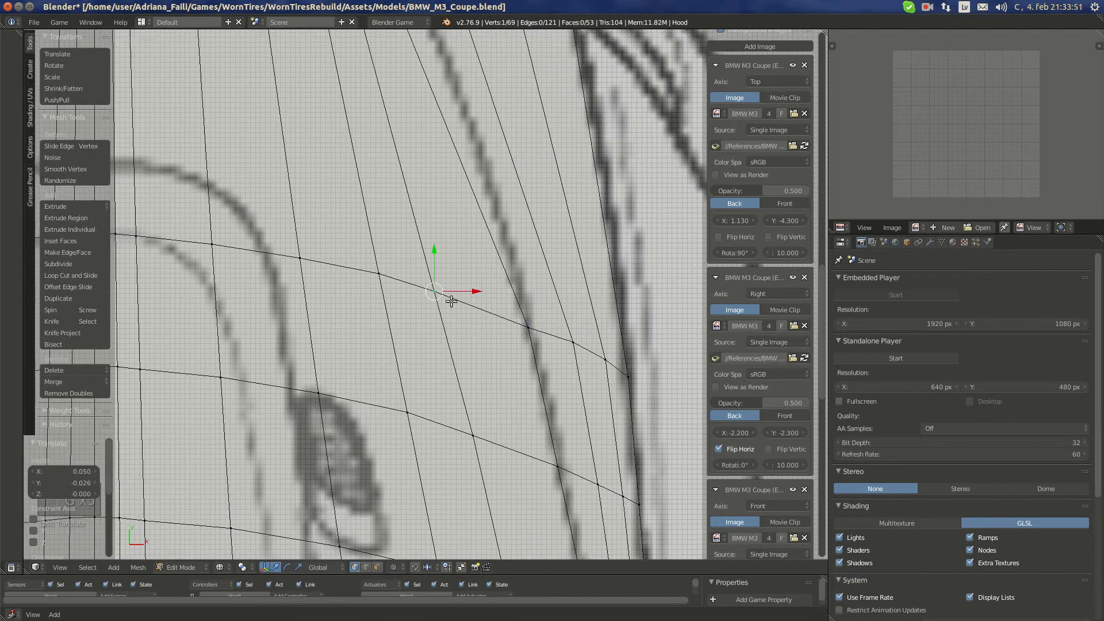
key(g)
click(468, 309)
In back view, adjust the height of the front row's outer-edge vertex and raise its crease vertex about 0.039 on Z
key(ctrl+KP_1)
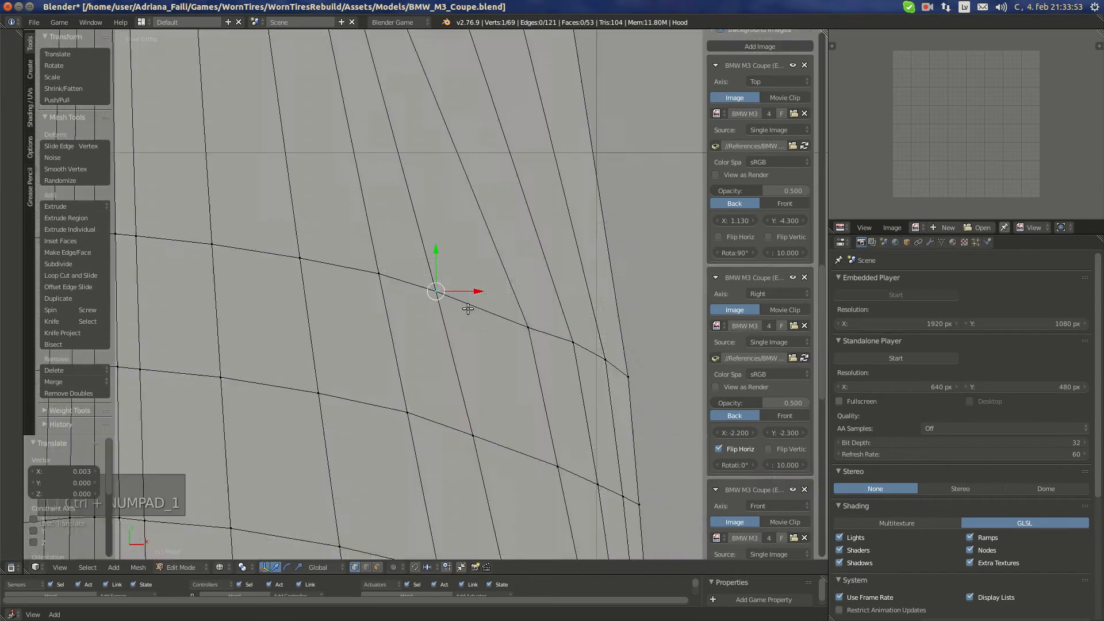
right_click(228, 313)
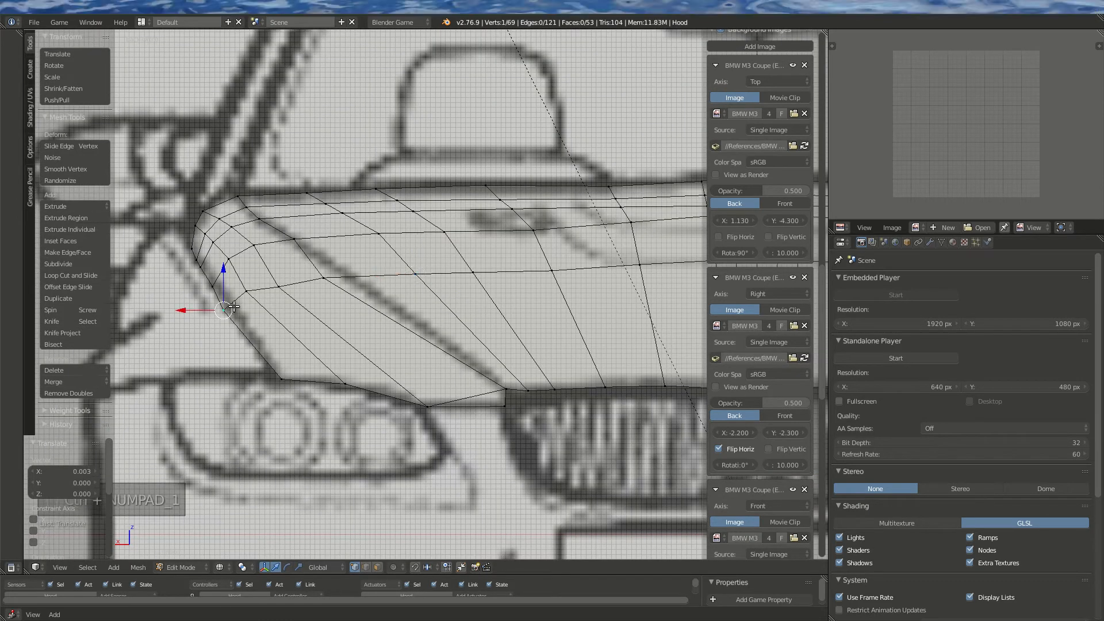
shift+middle_drag(232, 314, 375, 296)
scroll(375, 297, up, 2)
drag(345, 254, 346, 249)
right_click(484, 245)
drag(486, 219, 485, 186)
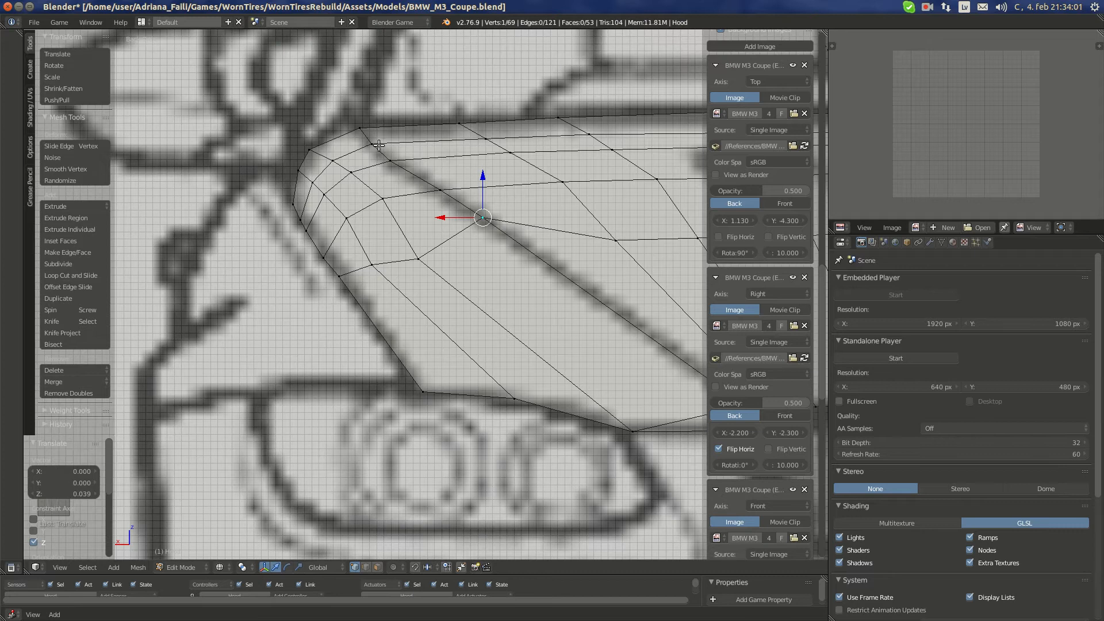
Raise the two front-row vertices between crease and outer edge about 0.049 and 0.030 on Z, and slightly lower the neighbouring vertex in the row above
right_click(418, 259)
drag(419, 242, 422, 196)
right_click(371, 265)
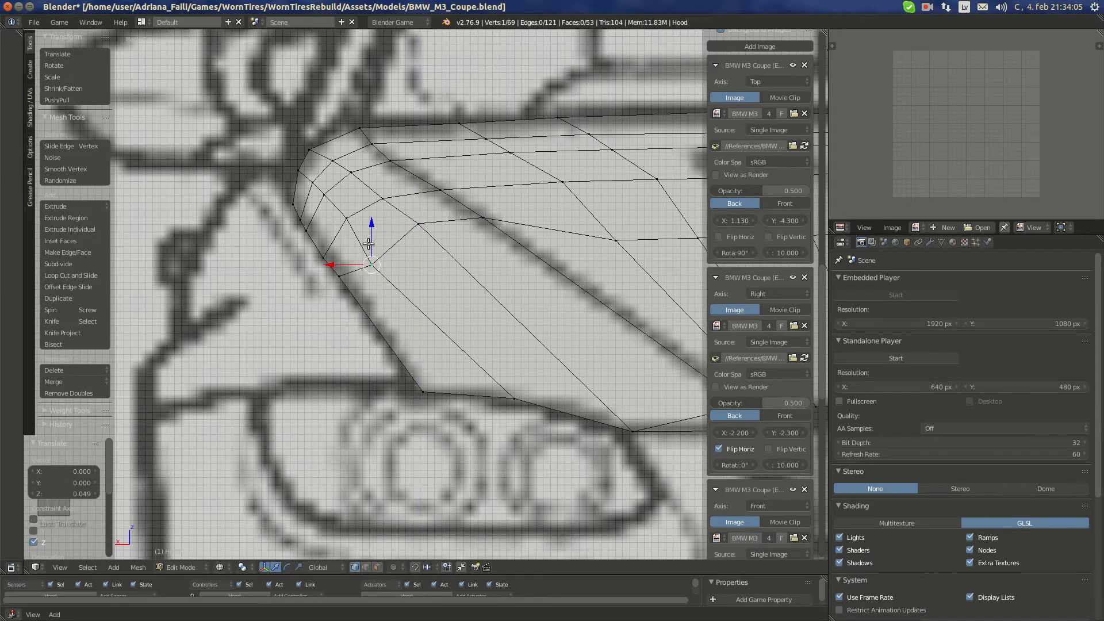
drag(372, 244, 371, 219)
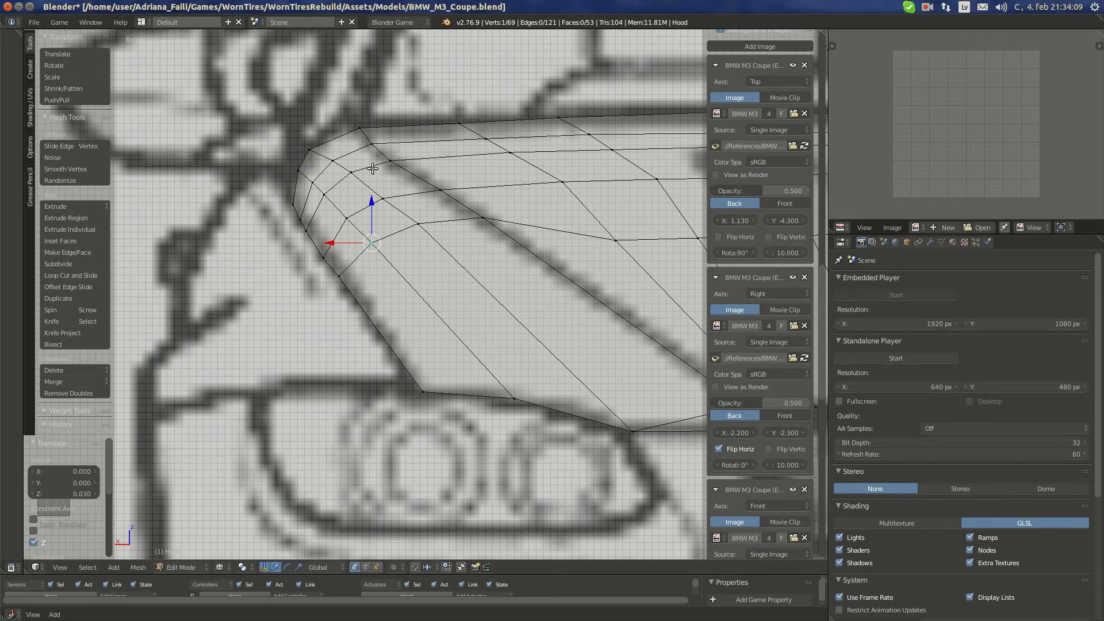
right_click(384, 196)
drag(383, 175, 448, 253)
Raise the front-row vertex just inside the crease about 0.041 on Z, in line with the crease vertices
right_click(410, 207)
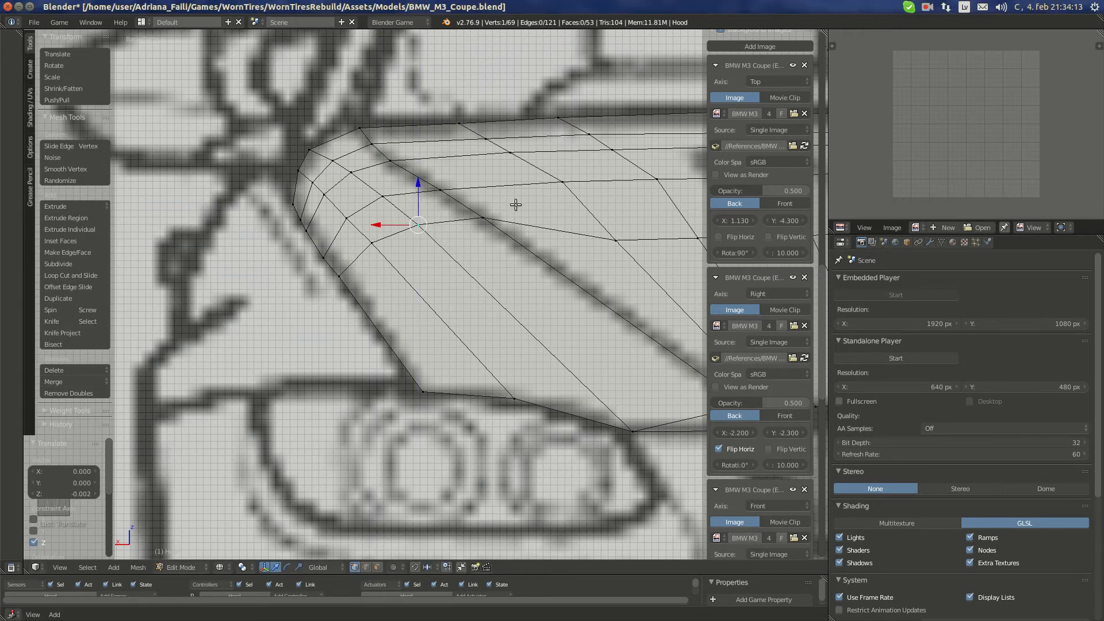
shift+middle_drag(515, 202, 316, 245)
right_click(393, 243)
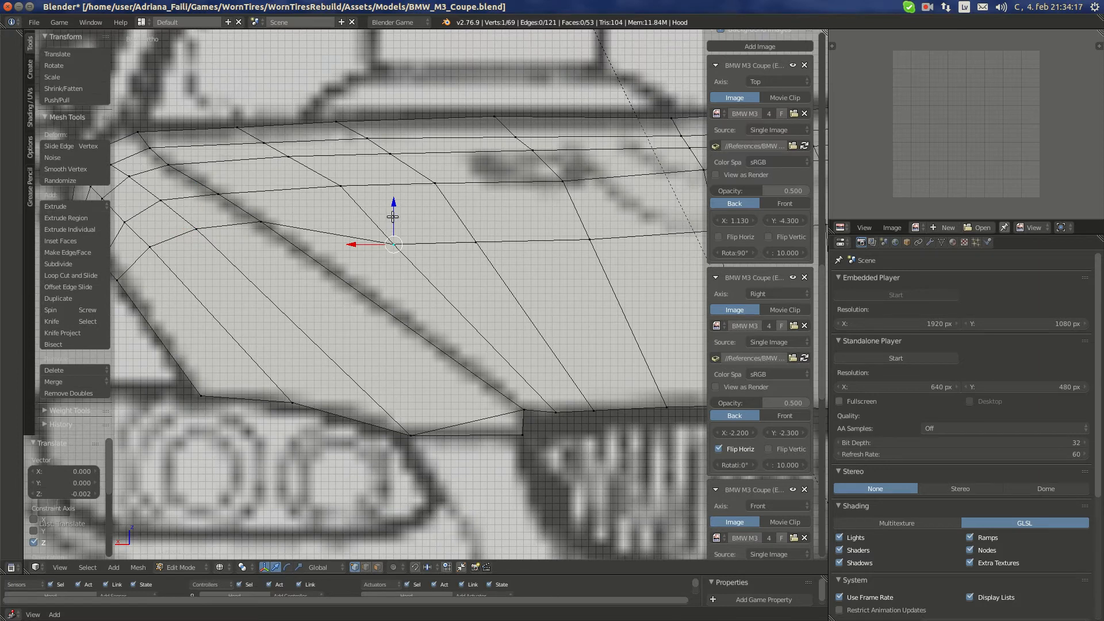
right_click(254, 217)
shift+right_click(216, 191)
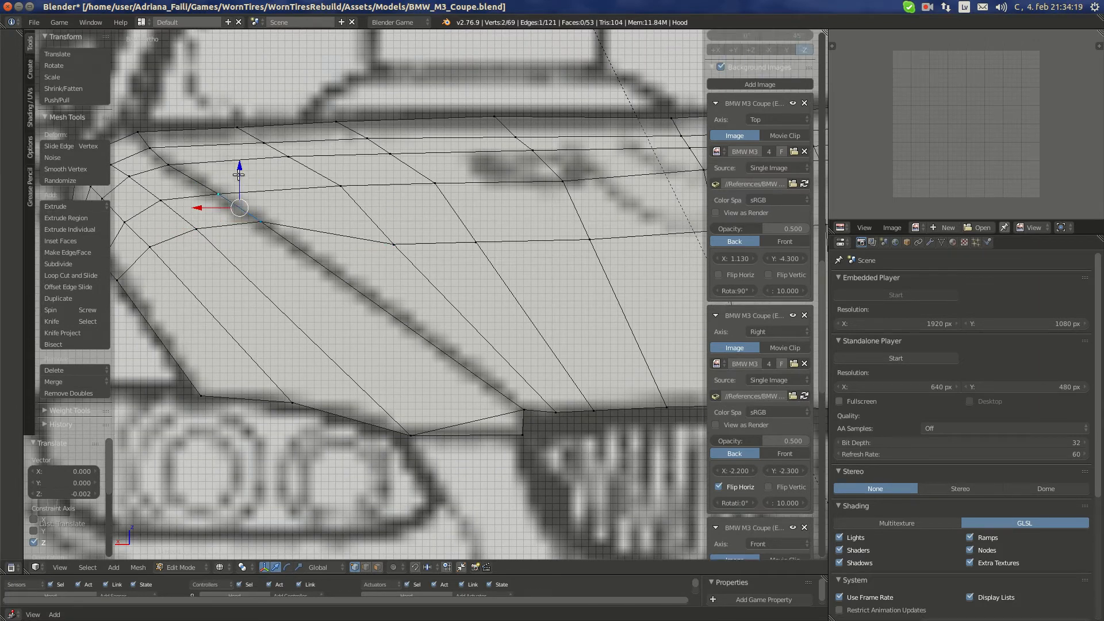
drag(239, 174, 239, 176)
right_click(410, 249)
drag(393, 218, 392, 194)
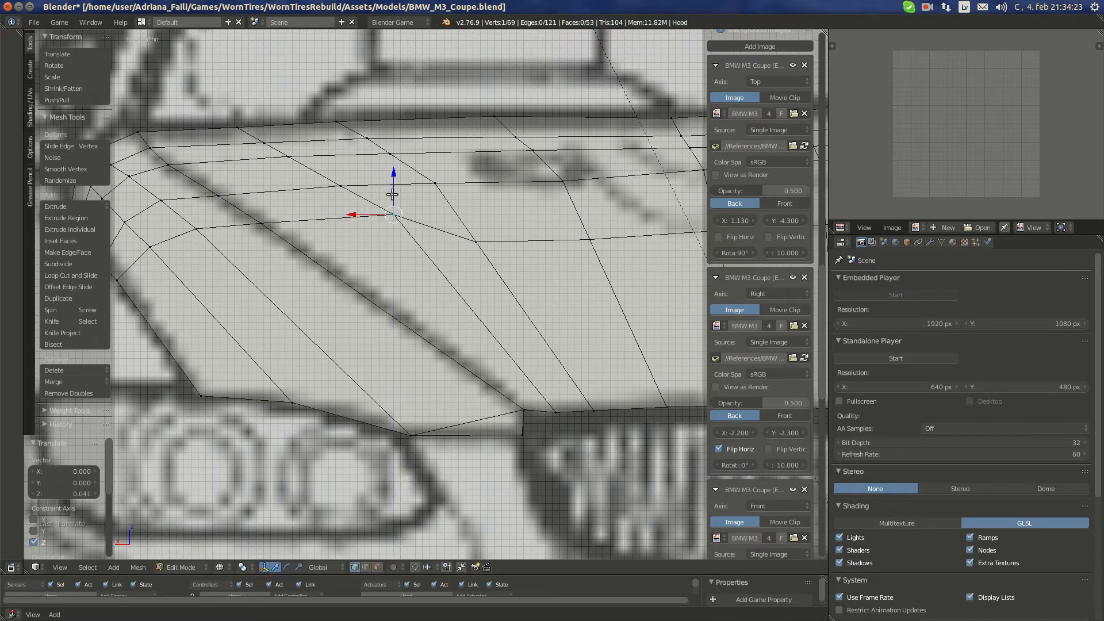
Raise the front row's vertices around the hood's centre line to sit just below the row above
shift+middle_drag(534, 219, 414, 234)
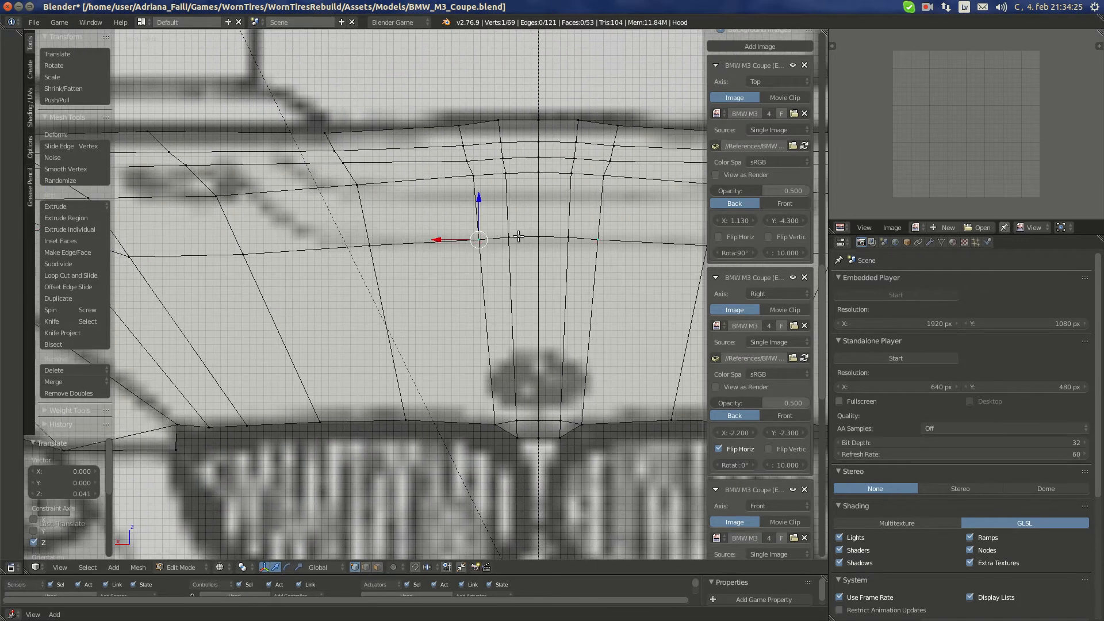
ctrl+right_click(533, 231)
drag(505, 203, 477, 182)
right_click(481, 197)
shift+right_click(505, 195)
right_click(481, 196)
Raise the remaining front-row vertices between the centre group and the crease on Z so the row forms a smooth curve
right_click(358, 257)
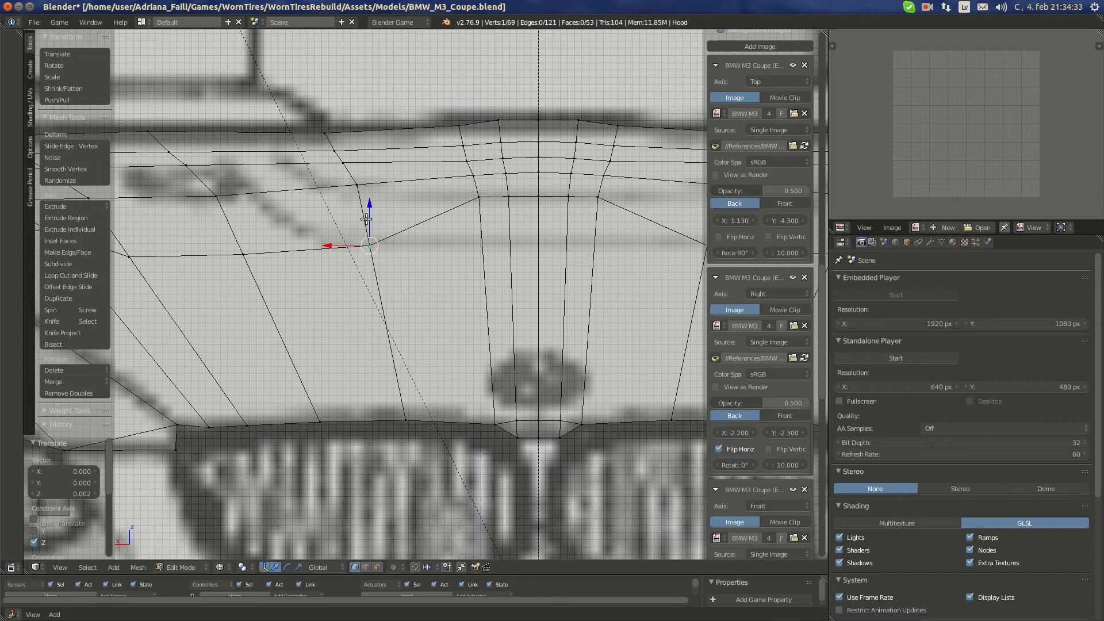
drag(366, 219, 370, 176)
shift+middle_drag(411, 206, 595, 185)
right_click(427, 235)
drag(425, 205, 433, 164)
shift+middle_drag(316, 217, 443, 242)
right_click(441, 233)
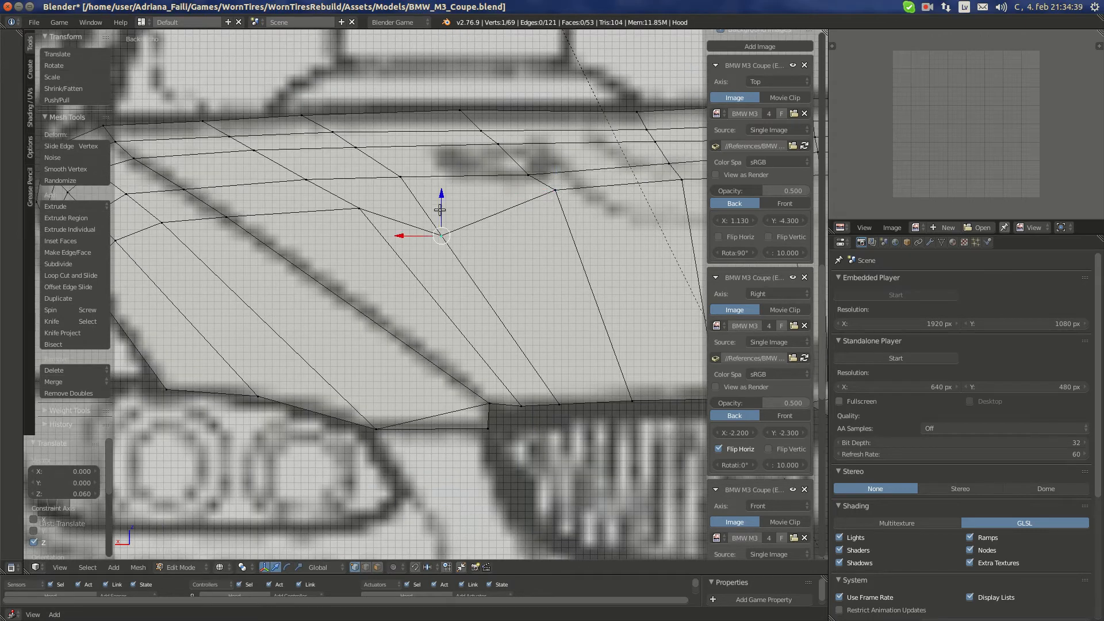
drag(441, 206, 443, 171)
scroll(532, 209, down, 4)
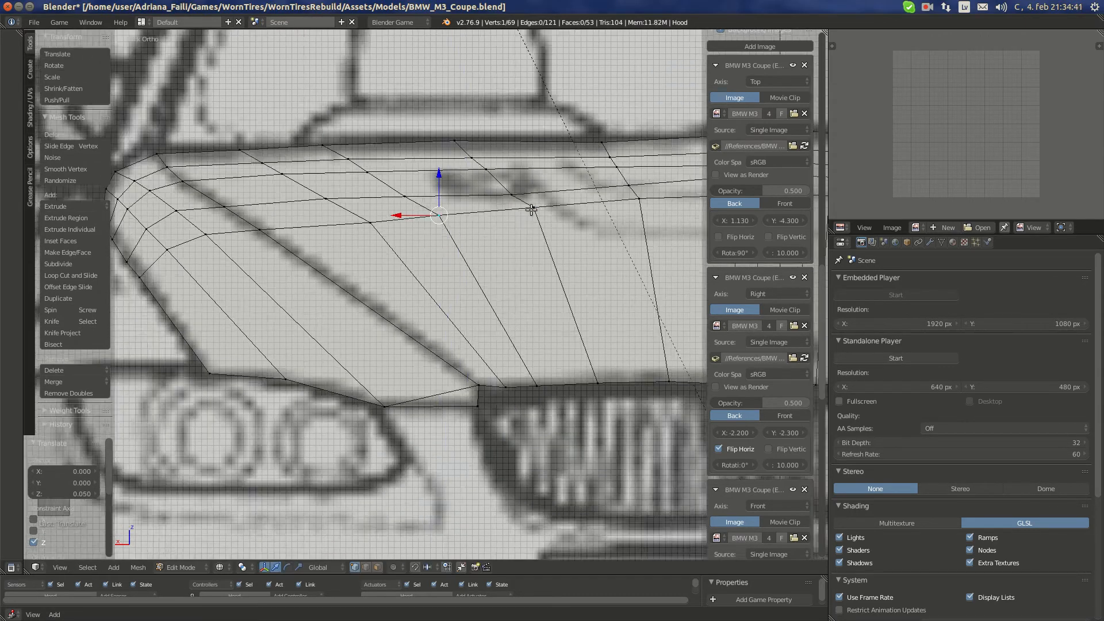
Lower the front-row vertex beneath the bonnet vent about 0.005 on Z and fine-tune the vertices above it in the same column
shift+middle_drag(516, 253, 478, 253)
scroll(476, 256, up, 2)
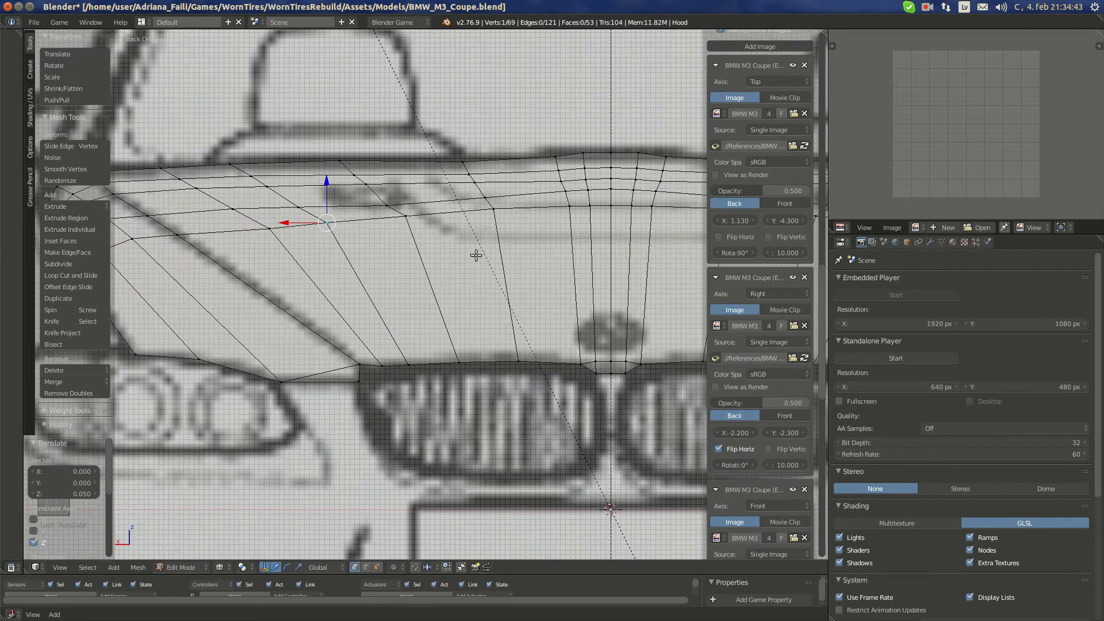
right_click(407, 217)
drag(406, 197, 390, 196)
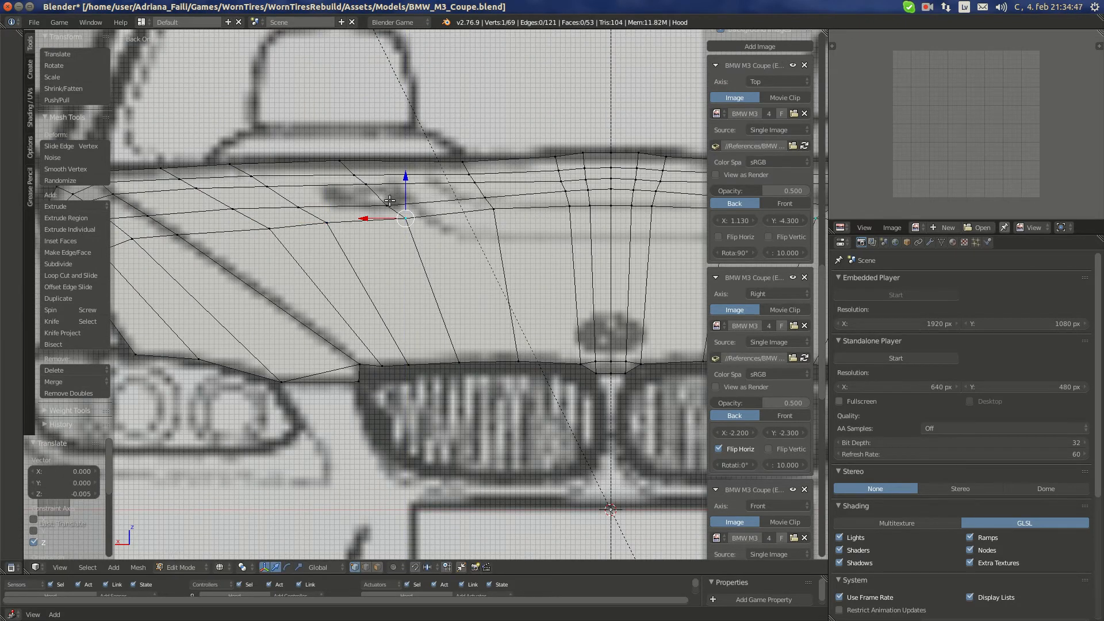
right_click(383, 202)
right_click(365, 185)
right_click(355, 172)
drag(352, 159, 352, 158)
Fine-tune the front-row vertices between the centre group and the crease against the front blueprint
scroll(430, 232, down, 4)
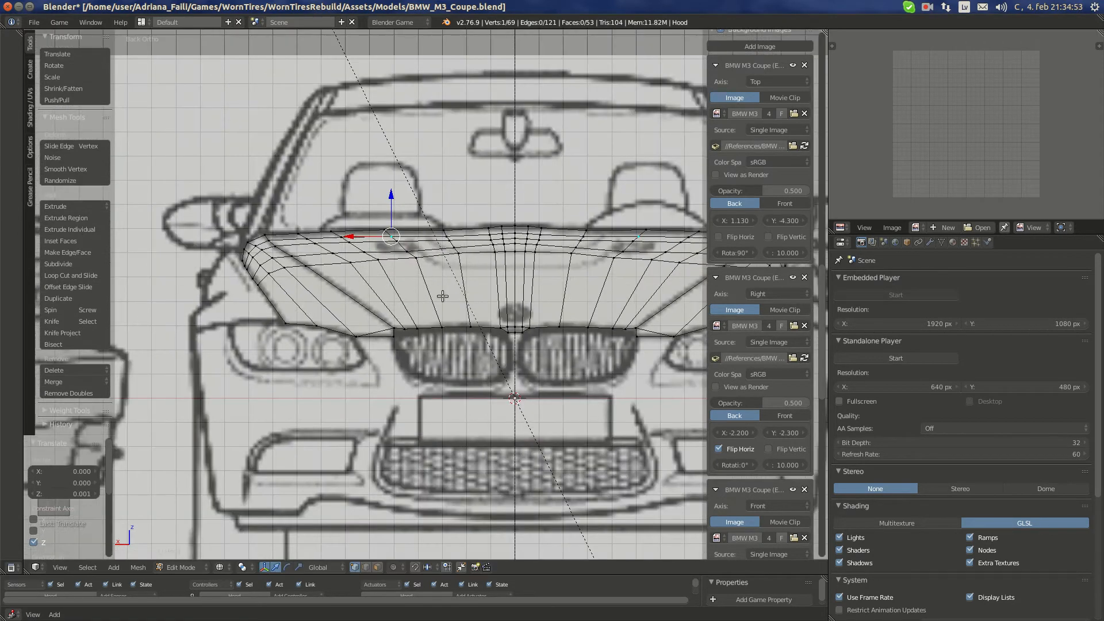
scroll(472, 261, up, 2)
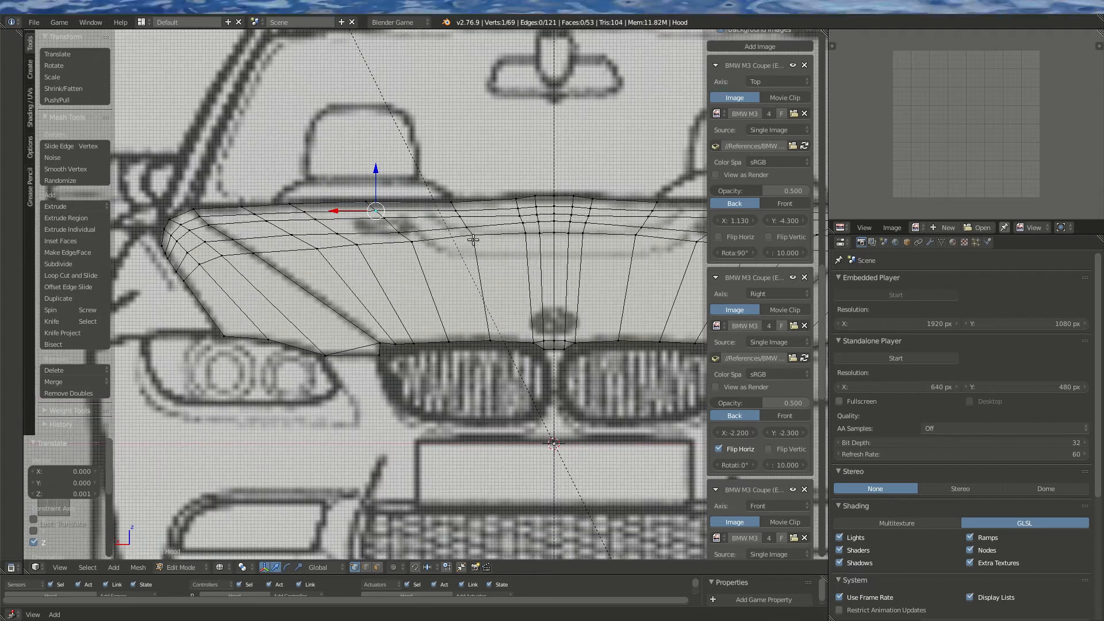
right_click(473, 236)
shift+drag(473, 202, 286, 248)
right_click(413, 242)
In top view, add one loop cut across the hood's front section and slide it back to the front of the bulge outline
key(KP_7)
scroll(418, 225, down, 3)
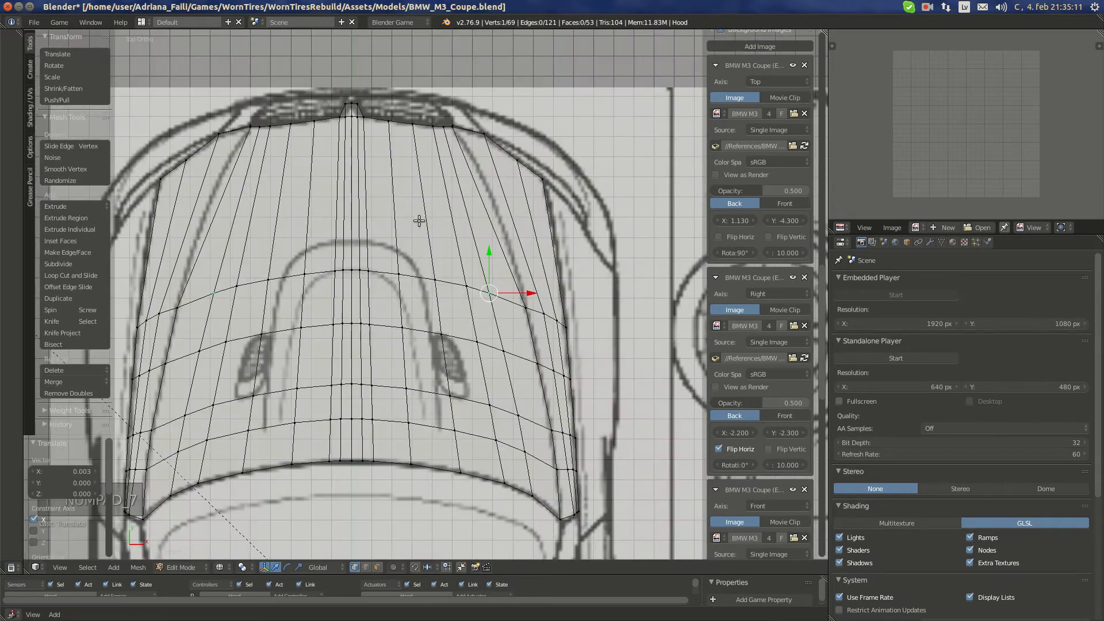
key(a)
key(a)
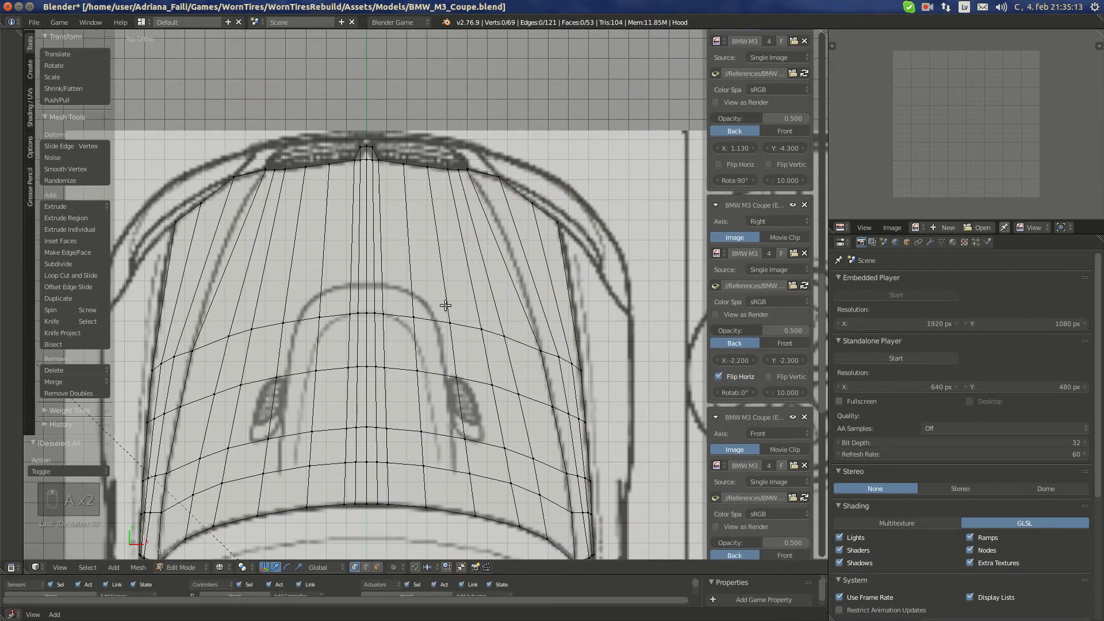
key(ctrl+r)
click(391, 261)
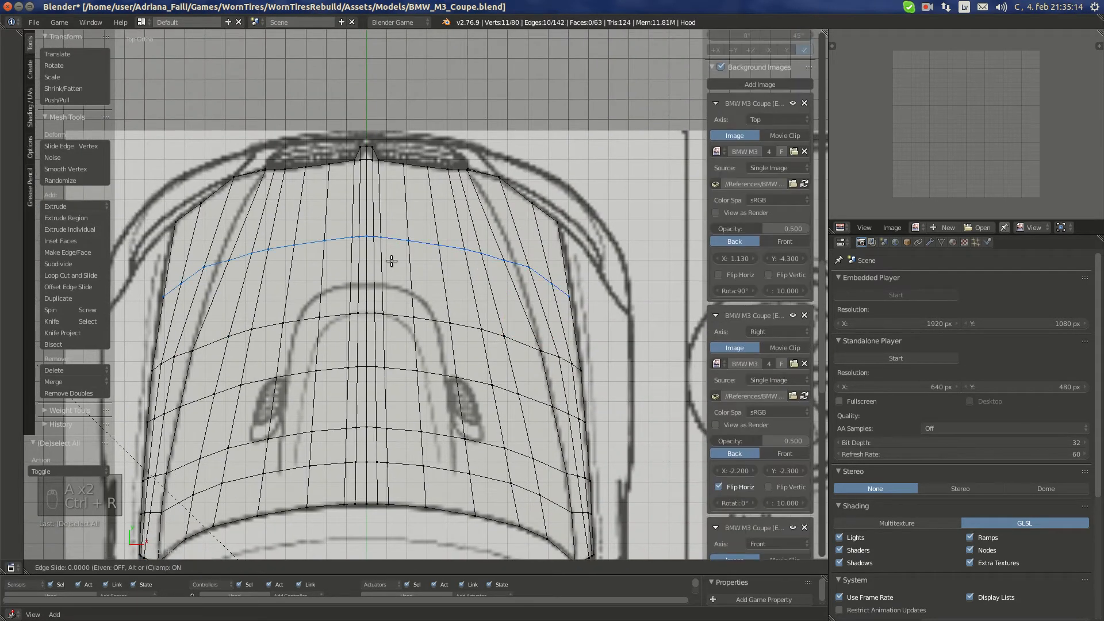
click(397, 310)
Move the new loop's outer-edge vertex onto the hood's blueprint edge and shift the adjacent vertex outward about 0.006 on X
shift+middle_drag(440, 293, 299, 262)
scroll(298, 262, up, 6)
right_click(460, 347)
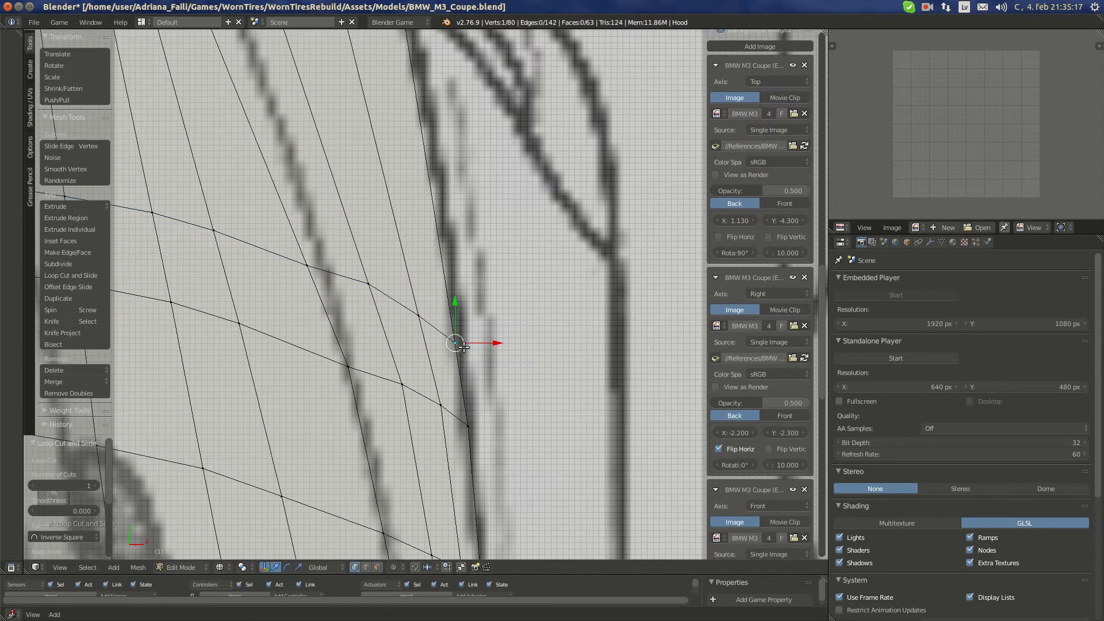
key(g)
click(465, 347)
key(g)
click(424, 316)
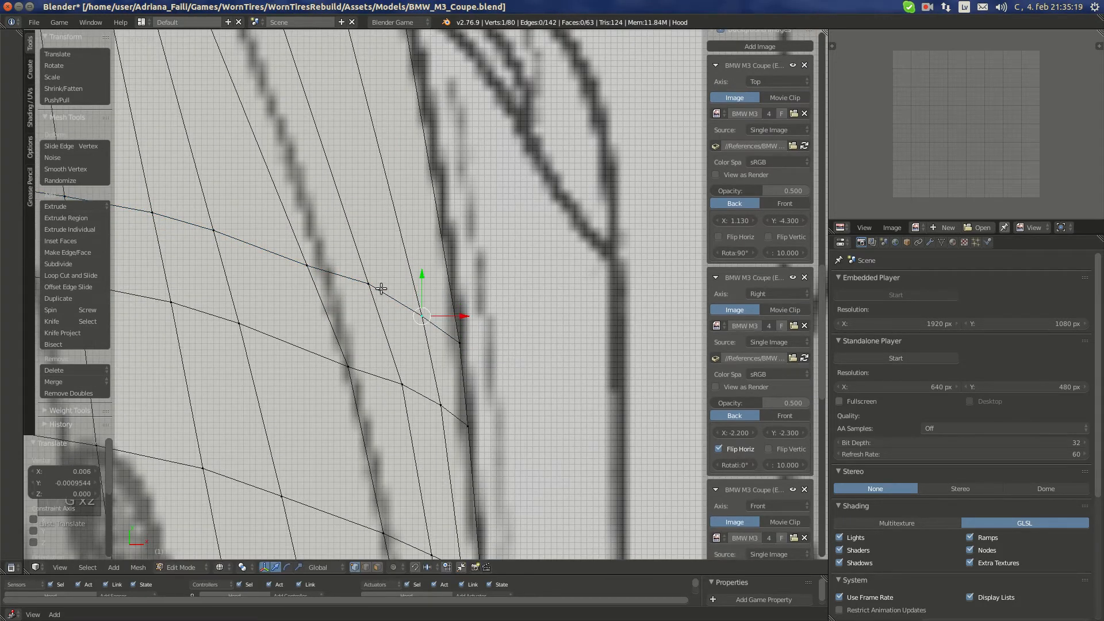
Shift the next two vertices of the new loop outward about 0.010 and 0.027 on X, placing the inner one on the crease line
right_click(382, 288)
key(g)
click(389, 290)
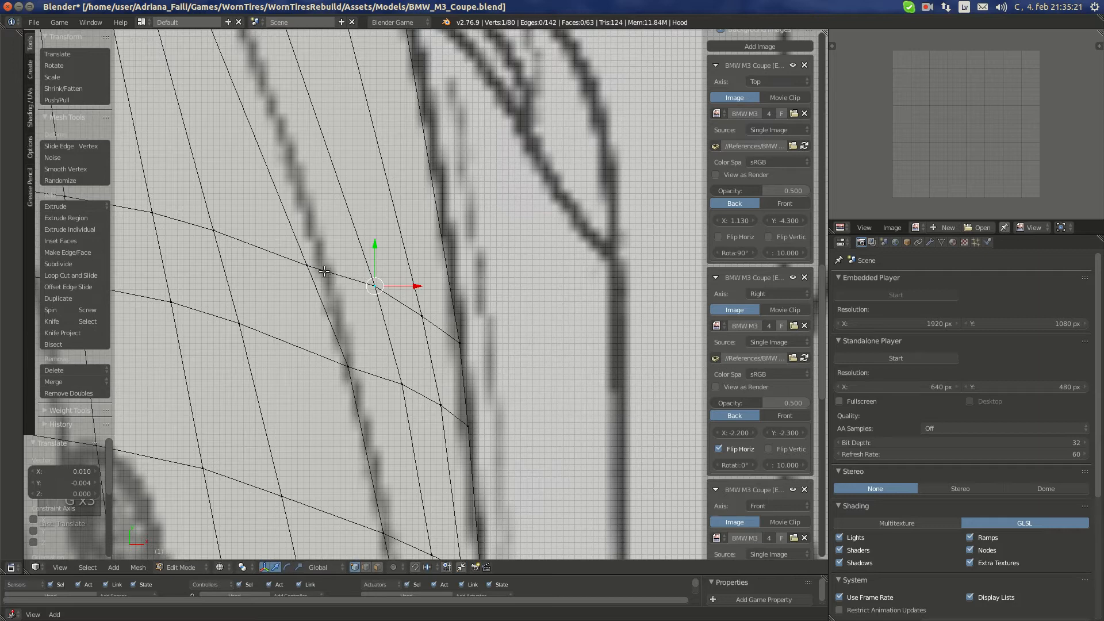
key(g)
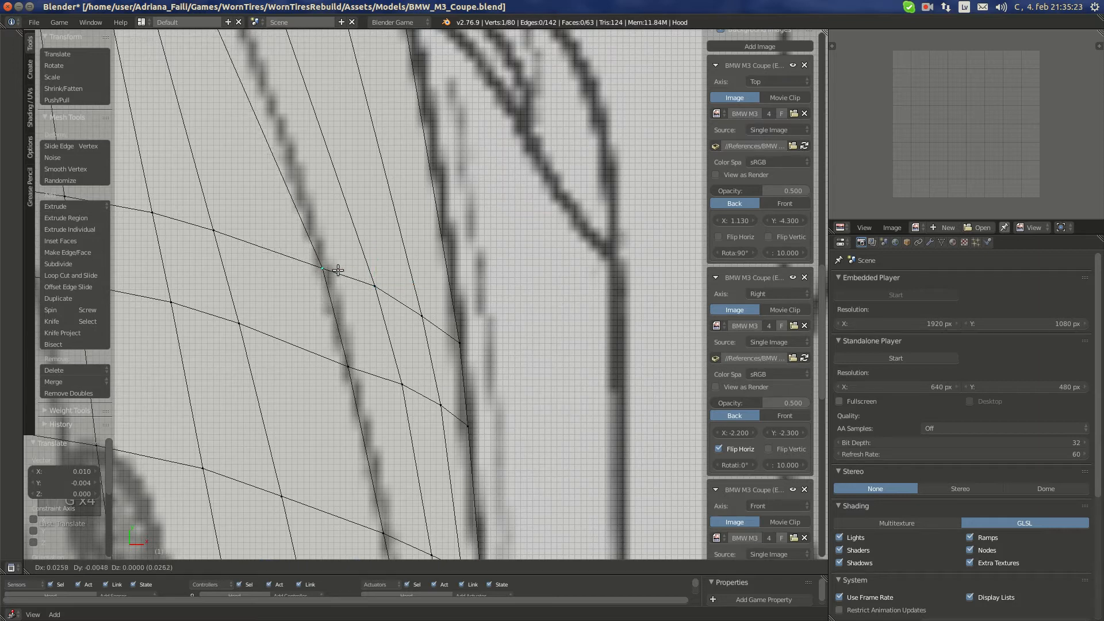
click(336, 270)
Nudge the new loop's vertex beside the centre strip back about 0.001 along Y on the bulge outline
shift+middle_drag(290, 272, 485, 353)
shift+middle_drag(270, 271, 461, 315)
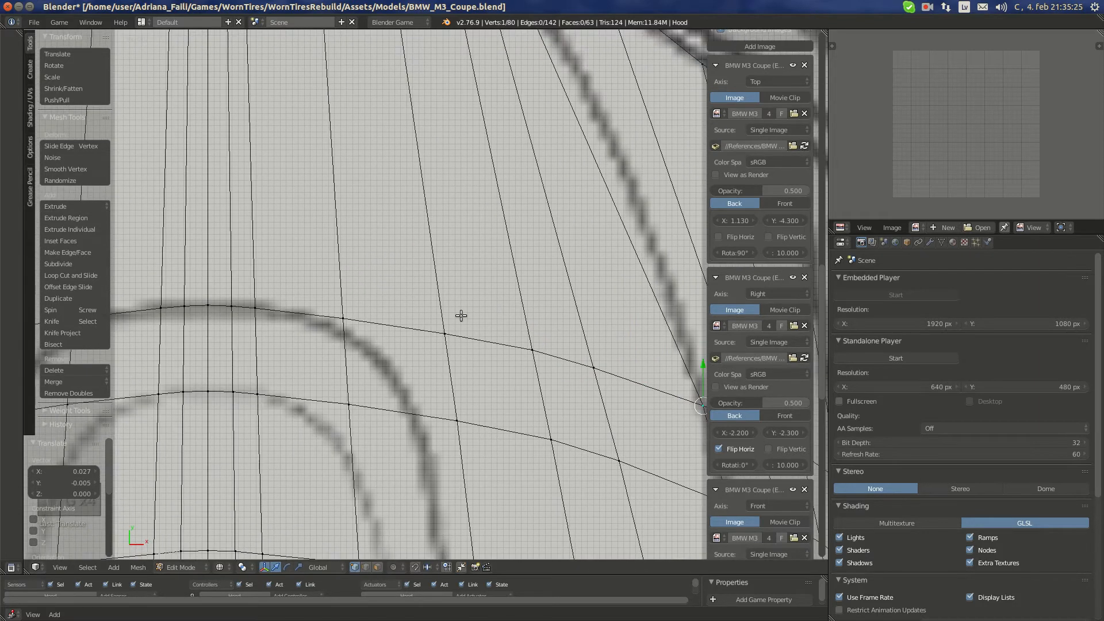
key(ctrl+KP_1)
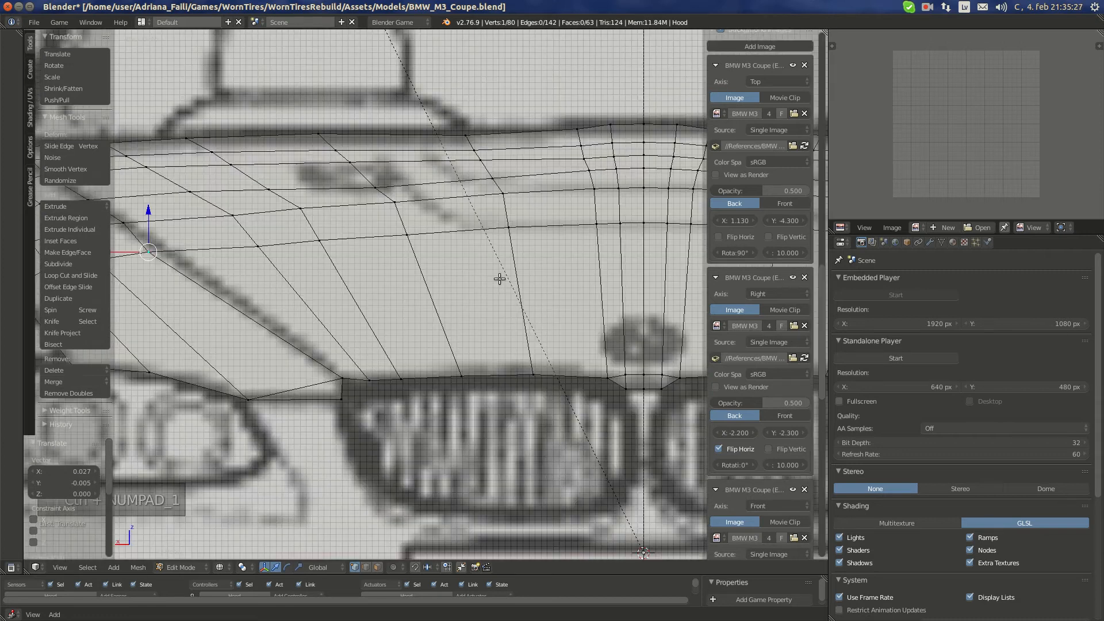
key(KP_7)
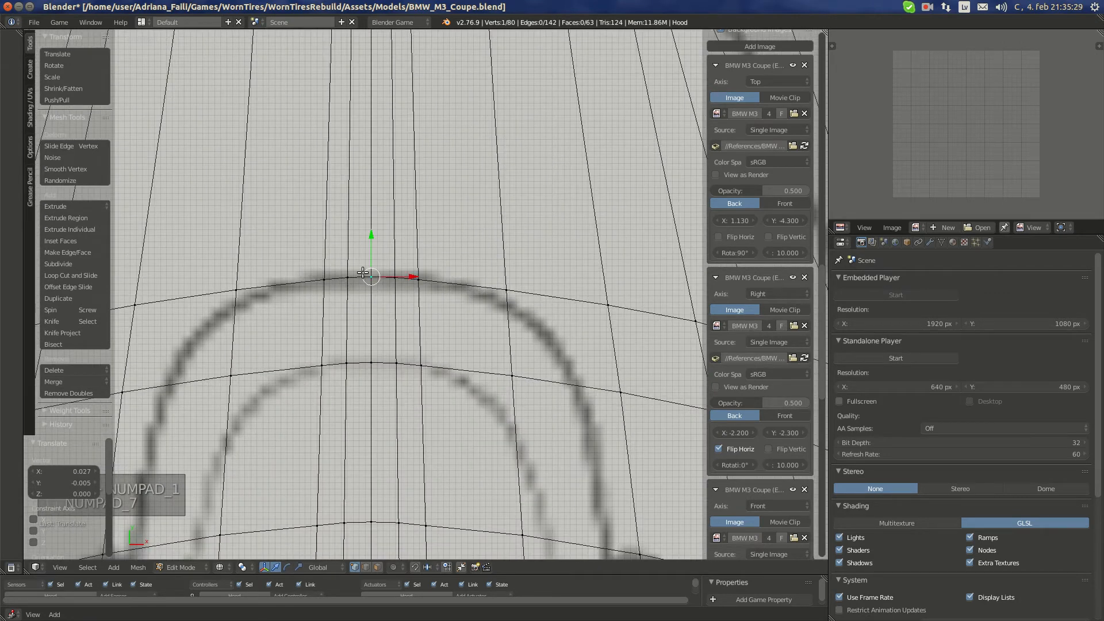
right_click(417, 277)
key(g)
key(y)
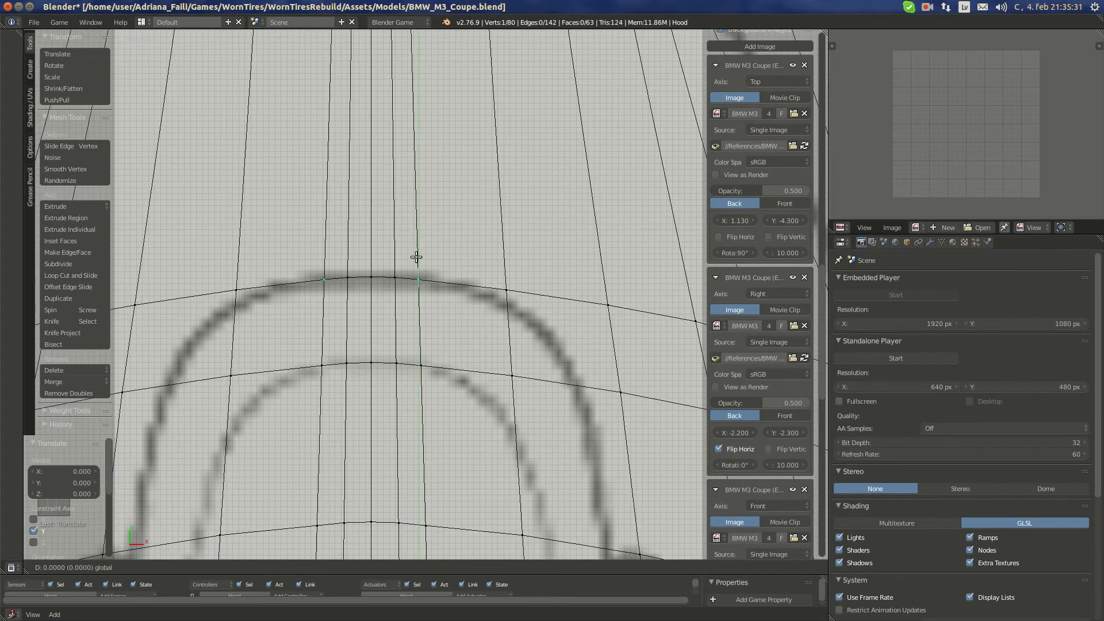
click(417, 258)
Nudge the matching vertex in the cross row behind the new loop about 0.001 back along Y
right_click(321, 372)
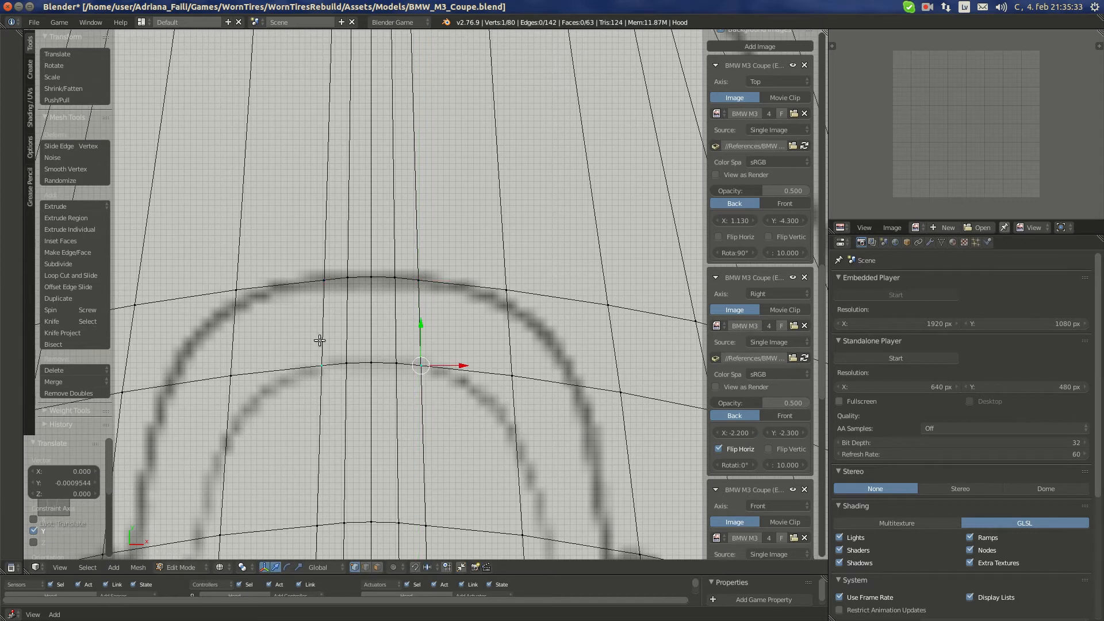
key(g)
key(y)
click(421, 340)
scroll(426, 368, down, 3)
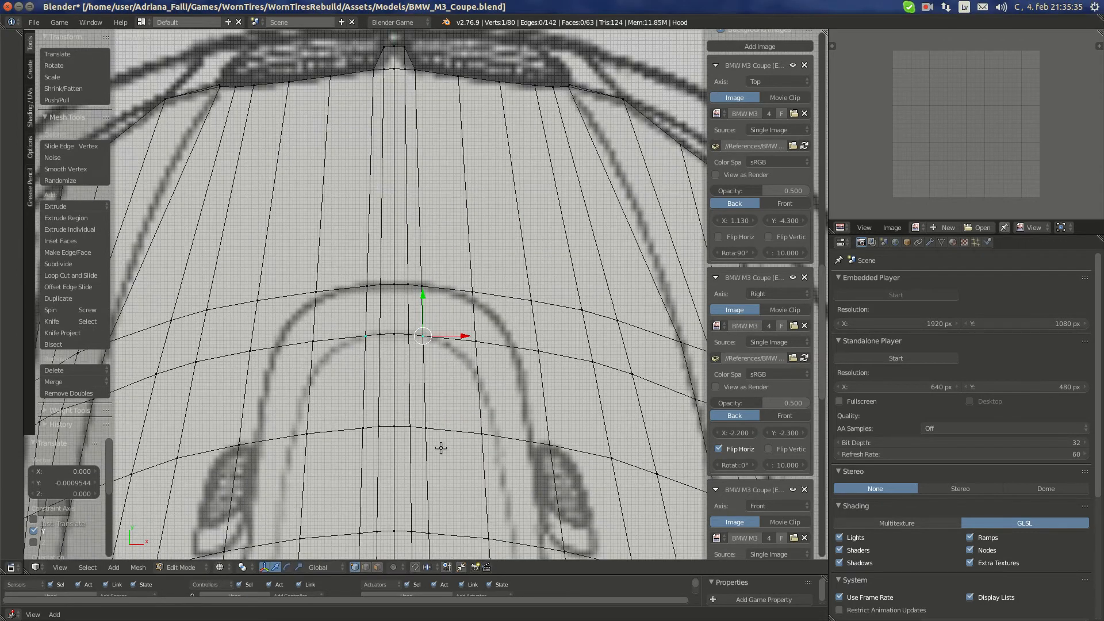
Raise the new loop's outer-edge vertex about 0.008 on Z to fit the hood edge in the front blueprint
shift+middle_drag(440, 448, 387, 292)
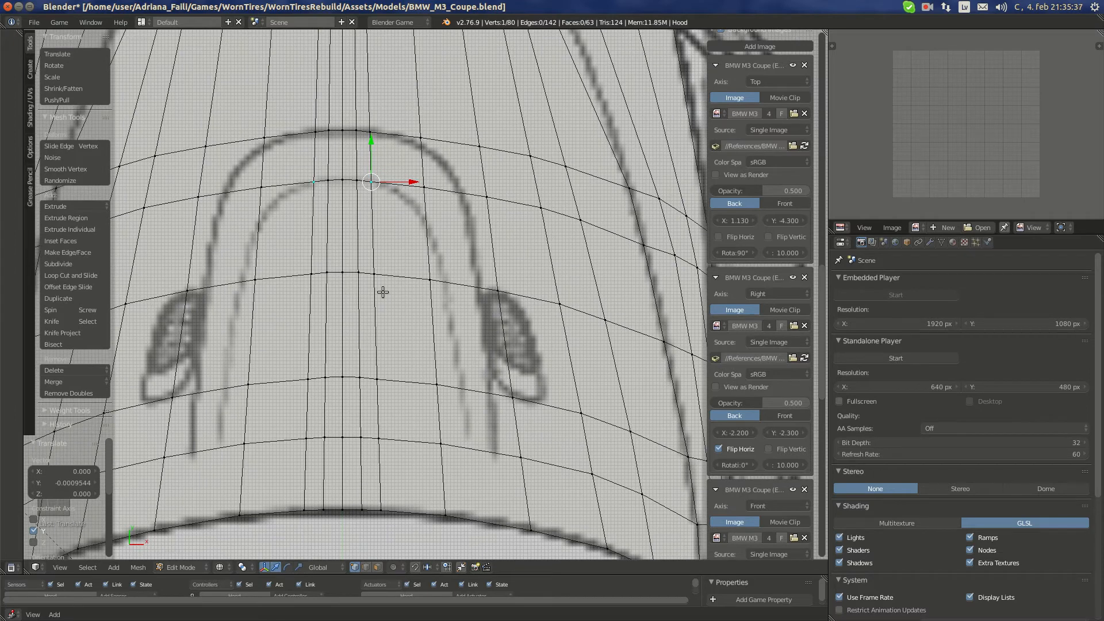
key(ctrl+KP_1)
scroll(457, 257, up, 3)
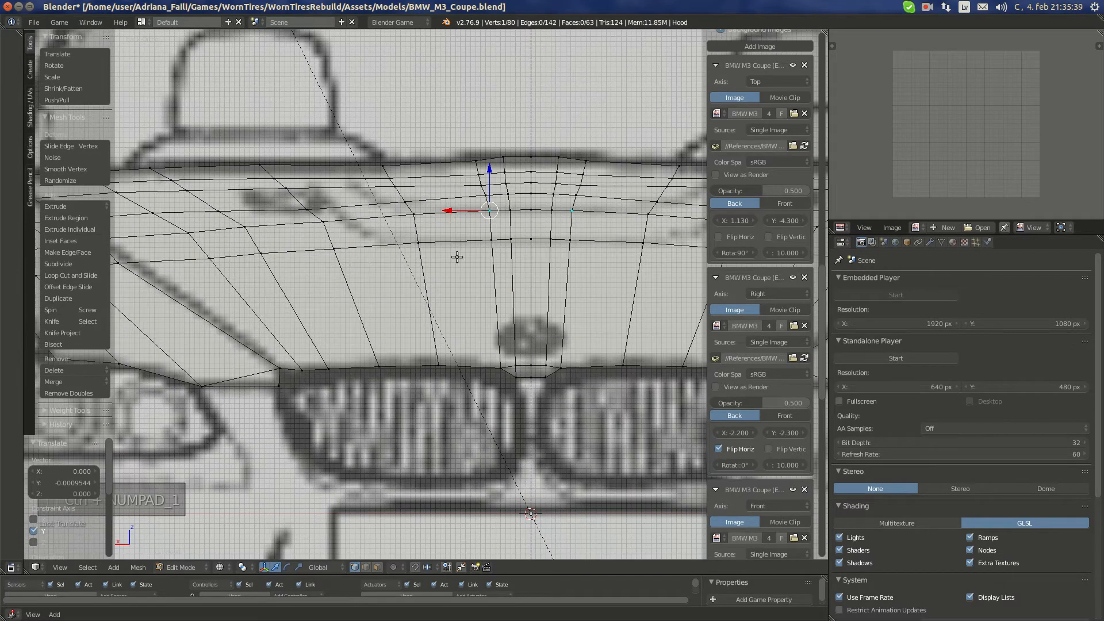
scroll(335, 267, up, 2)
key(KP_1)
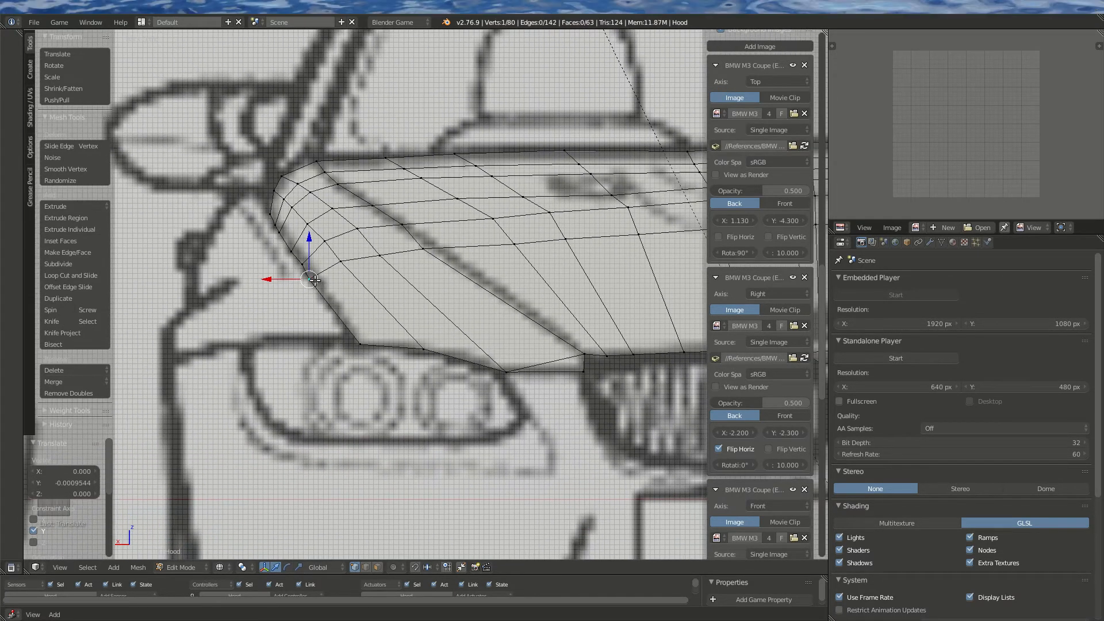
click(308, 256)
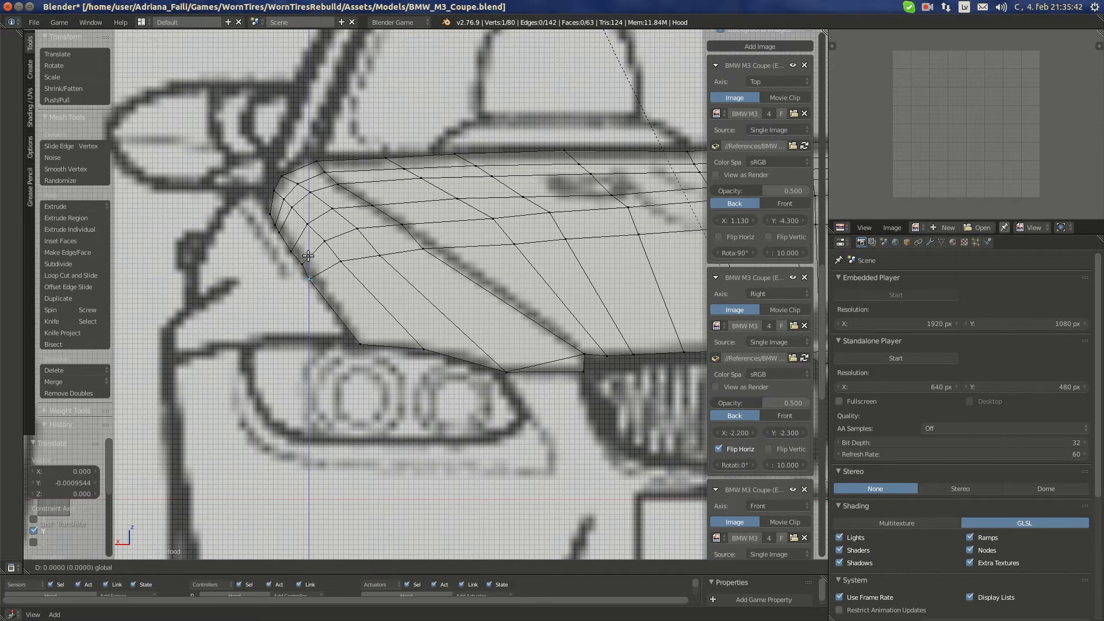
click(311, 216)
Raise the new loop's second vertex from the outer edge slightly on Z
right_click(345, 246)
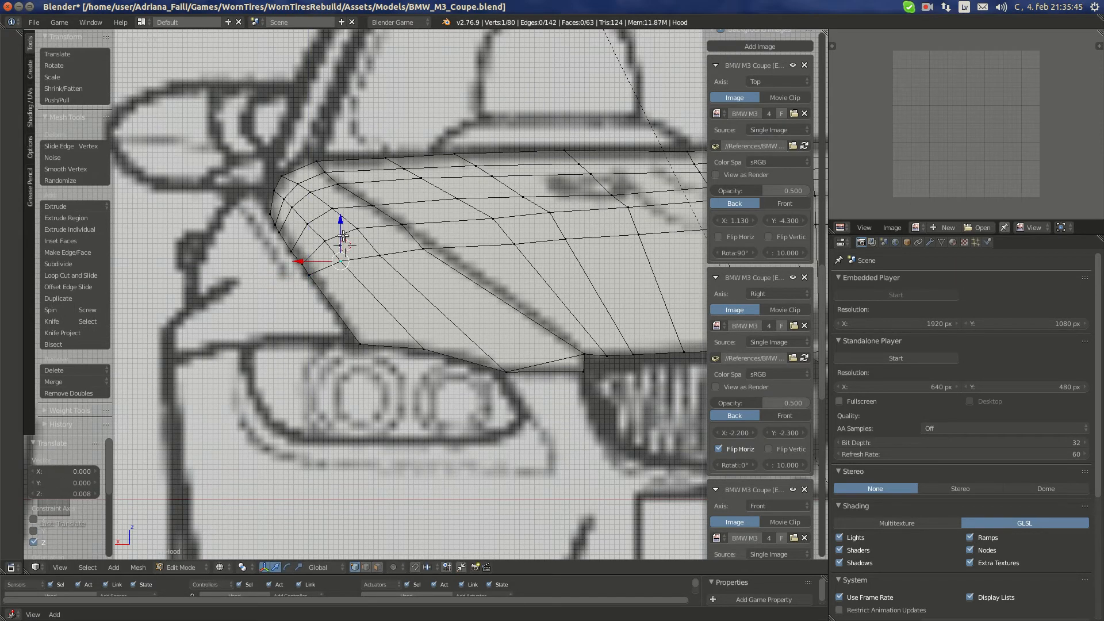
key(shift+s)
click(343, 223)
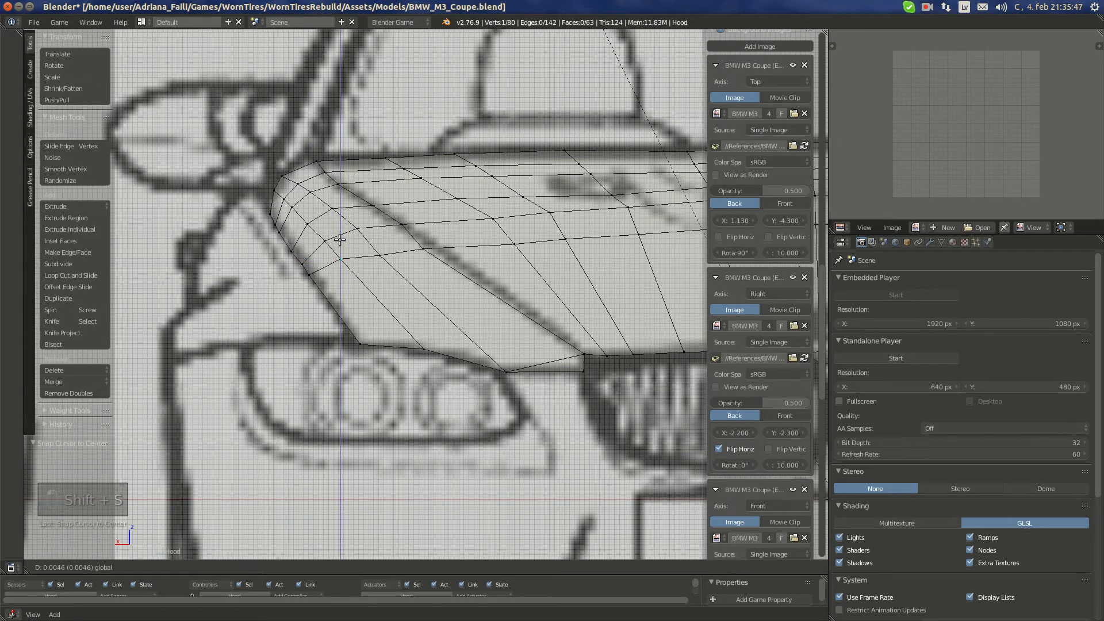
drag(309, 257, 325, 205)
right_click(302, 265)
right_click(325, 240)
Raise the new loop's third vertex about 0.025 and its crease-line vertex about 0.019 on Z
right_click(380, 254)
drag(381, 241, 394, 133)
shift+middle_drag(429, 212, 364, 221)
right_click(357, 256)
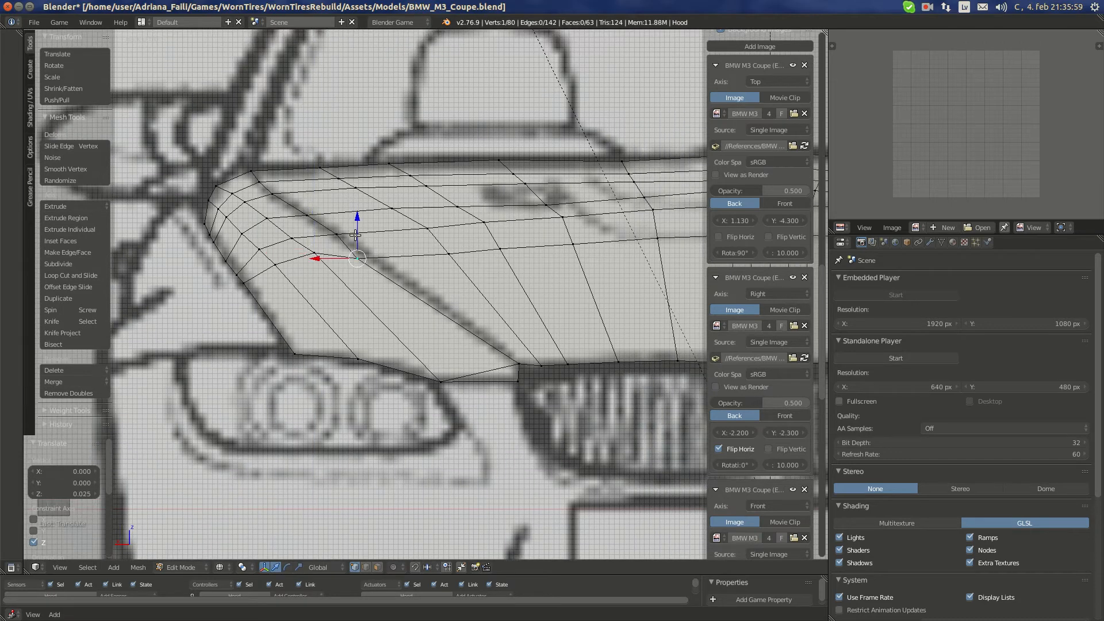
drag(357, 225, 363, 278)
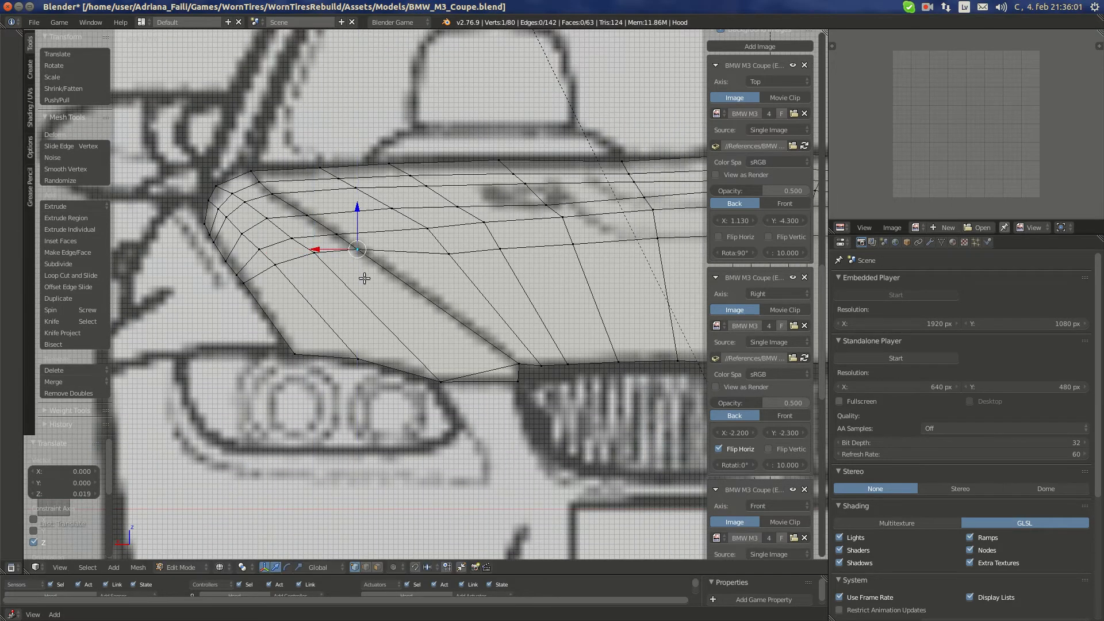
Fine-tune the height of the vertices around the crease line by about 0.002 on Z, including the row behind the new loop
shift+middle_drag(409, 289, 392, 282)
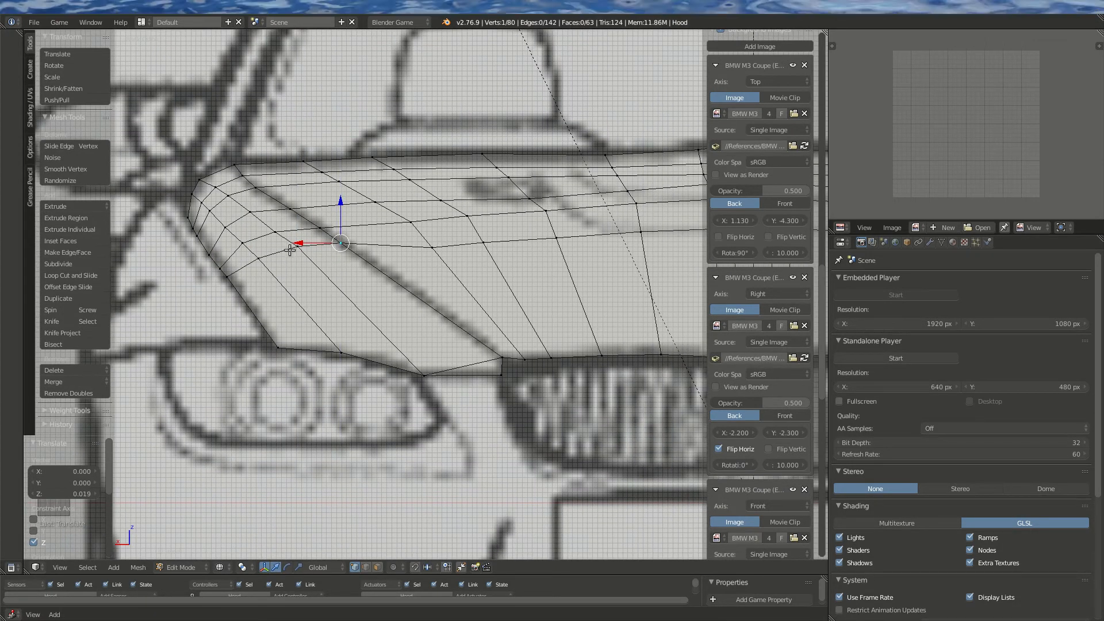
right_click(277, 230)
drag(275, 206, 319, 202)
right_click(342, 243)
right_click(319, 227)
right_click(419, 253)
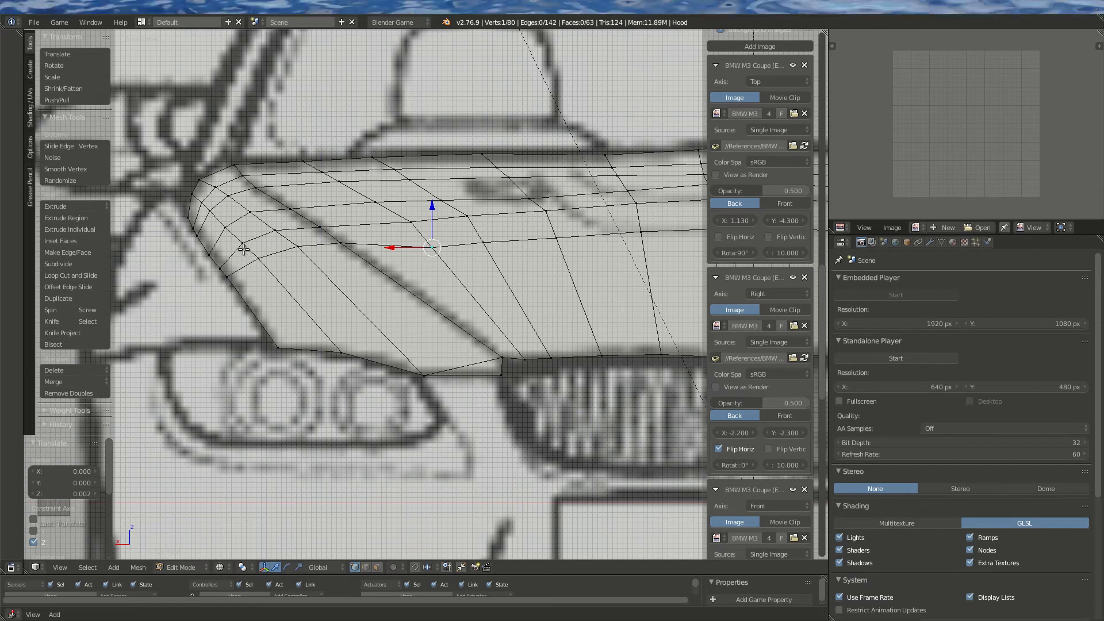
Lower the new loop's second vertex about 0.0009 and raise the second vertex two rows behind about 0.0007 on Z
right_click(257, 259)
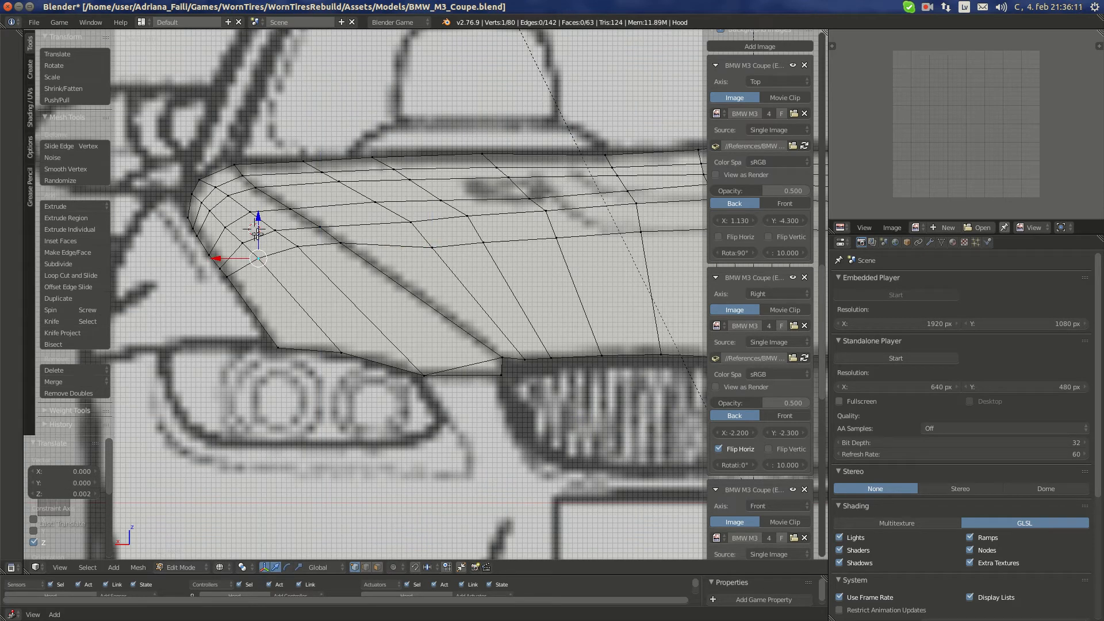
key(shift+s)
click(258, 235)
drag(258, 234, 259, 234)
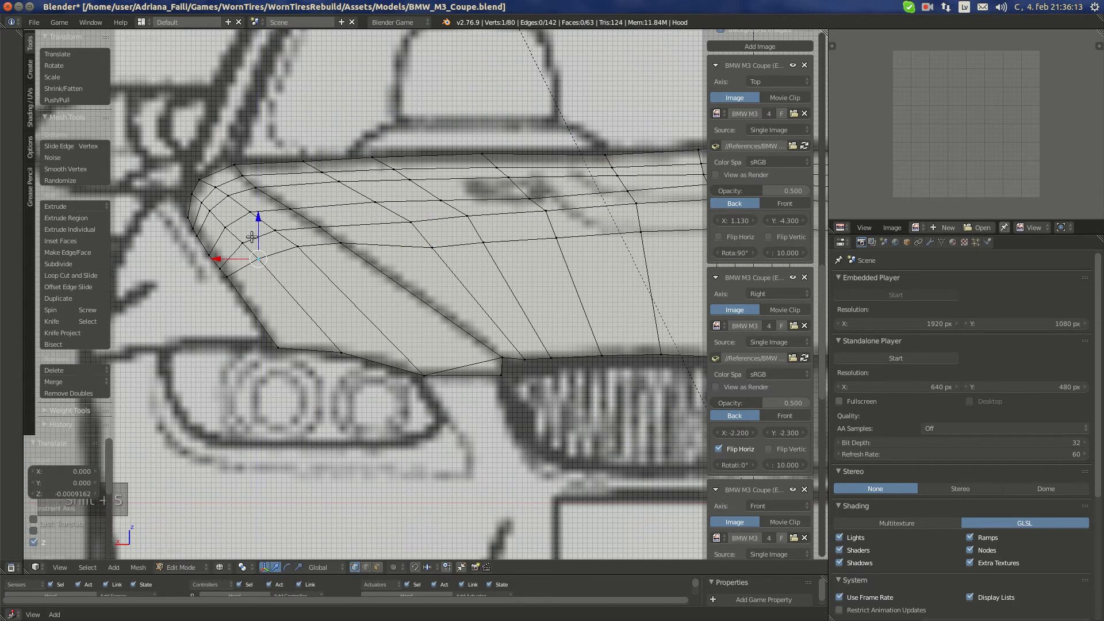
right_click(224, 227)
key(g)
key(z)
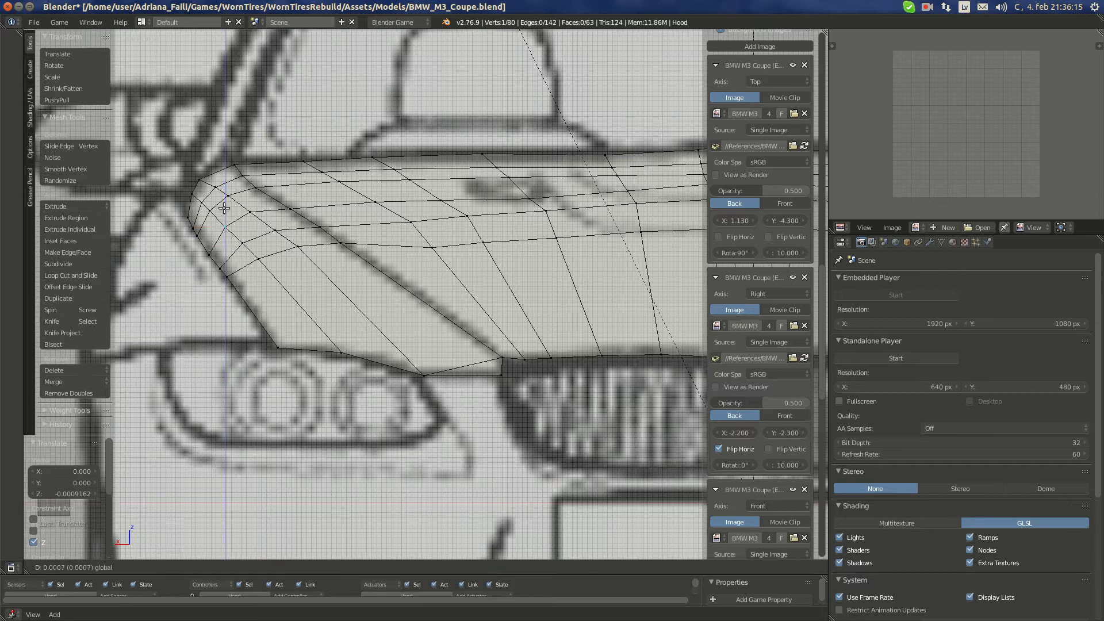
click(224, 208)
Lower the new loop's vertices in the hood's centre strip about 0.001 on Z
shift+middle_drag(444, 227, 349, 236)
right_click(337, 253)
shift+middle_drag(648, 252, 464, 264)
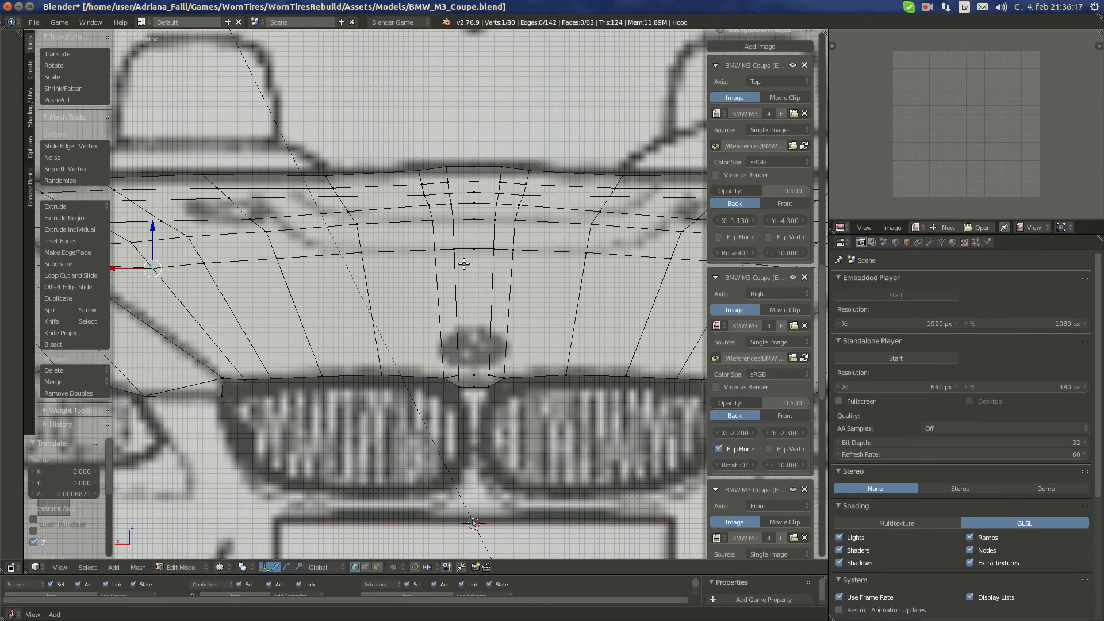
right_click(436, 248)
right_click(473, 249)
key(g)
key(z)
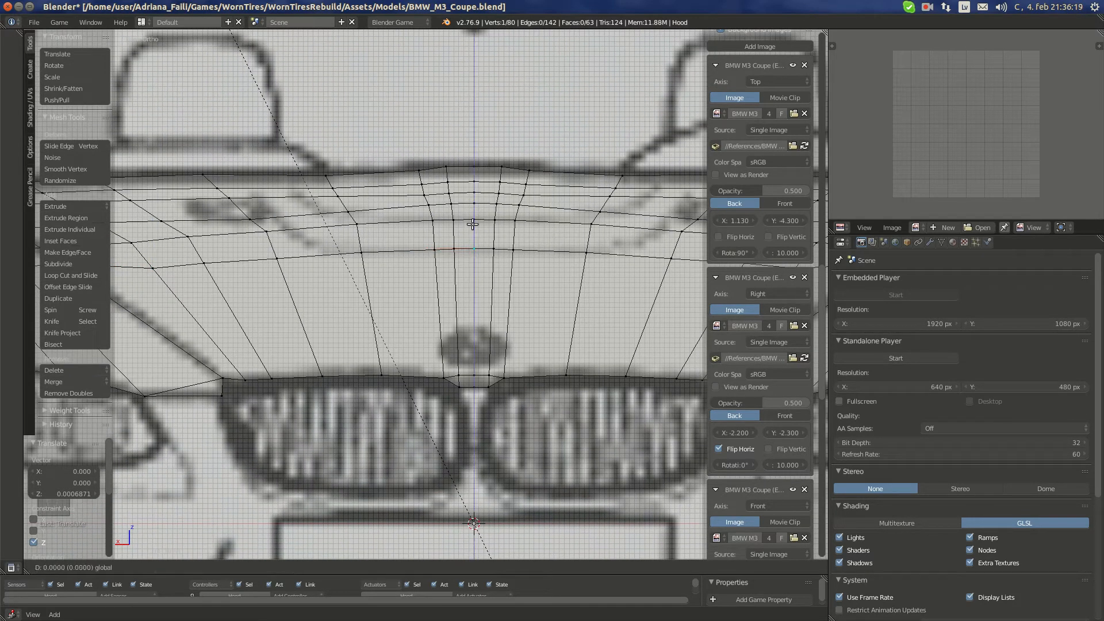
click(474, 232)
Raise the new loop's first vertex outside the centre strip about 0.001 and the next one outward about 0.010 on Z
right_click(444, 243)
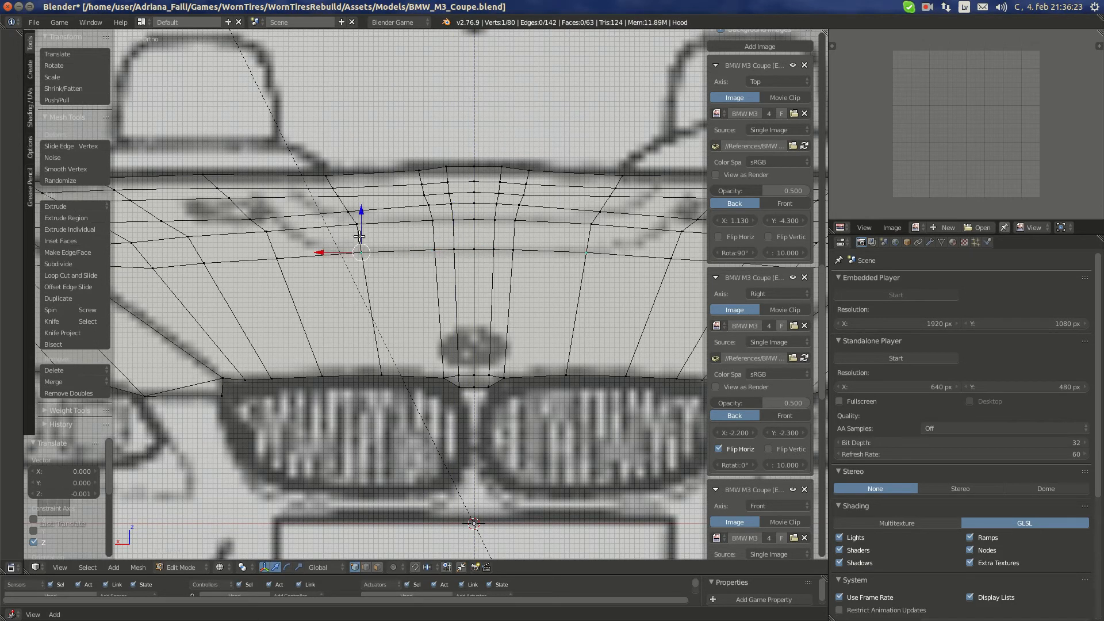
drag(359, 235, 359, 233)
shift+middle_drag(312, 258, 455, 250)
right_click(420, 247)
key(g)
key(z)
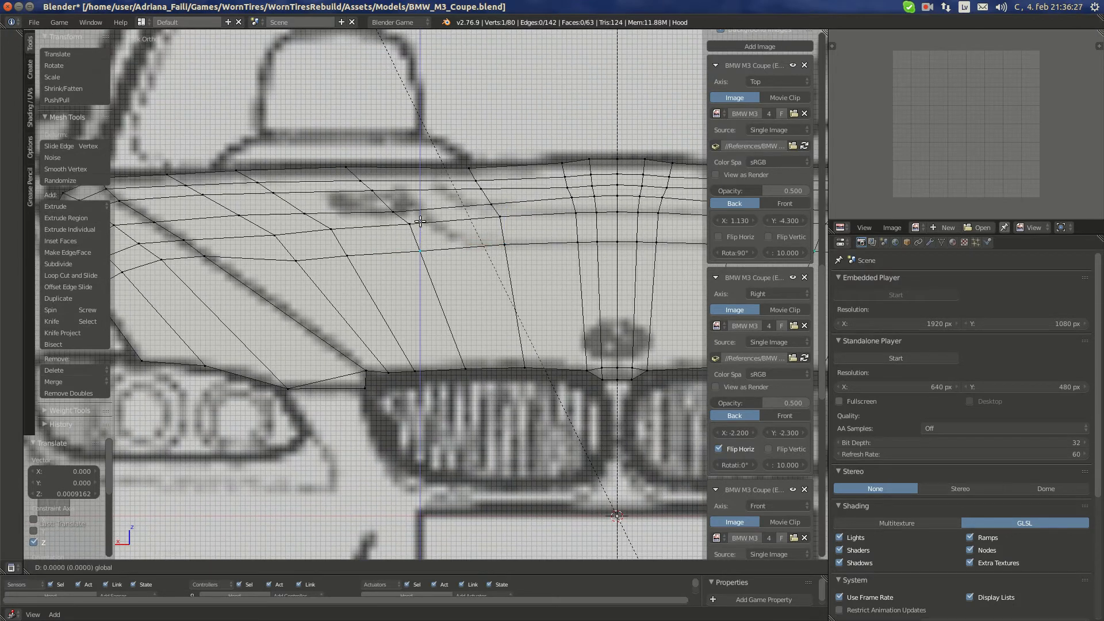
click(429, 179)
Raise the following two loop vertices toward the crease line about 0.010 and 0.014 on Z
right_click(346, 253)
key(g)
key(z)
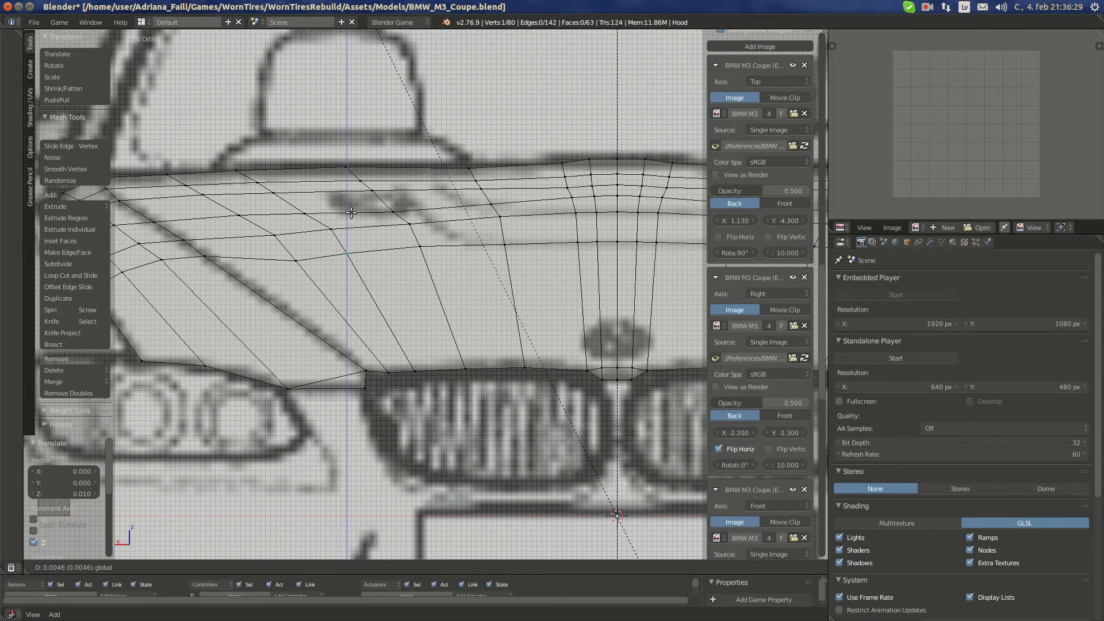
click(355, 199)
right_click(296, 256)
key(g)
key(z)
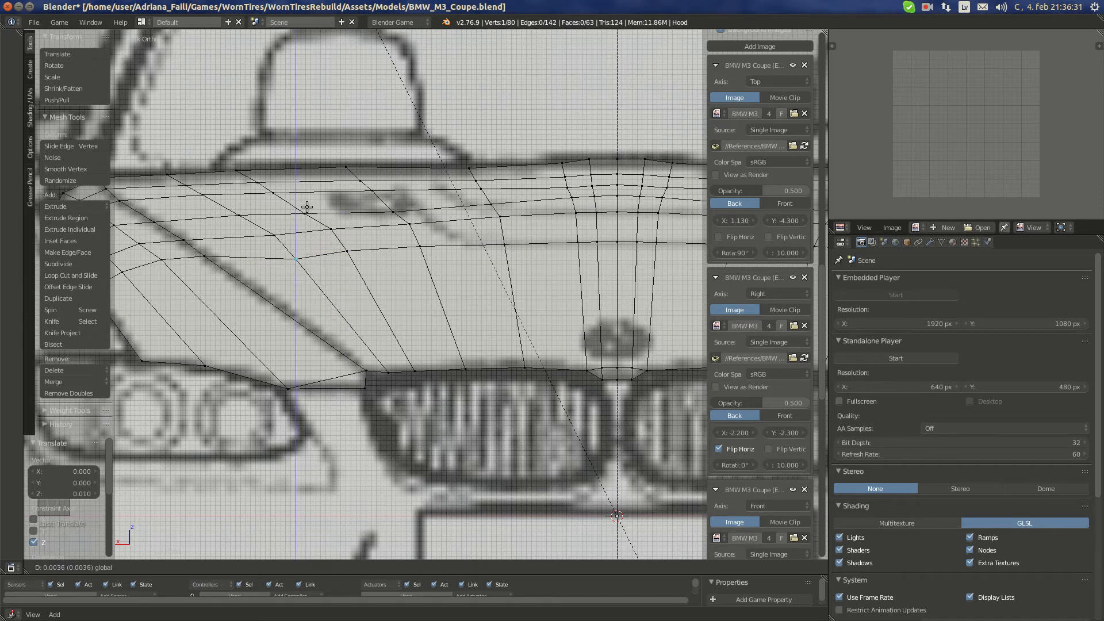
click(327, 201)
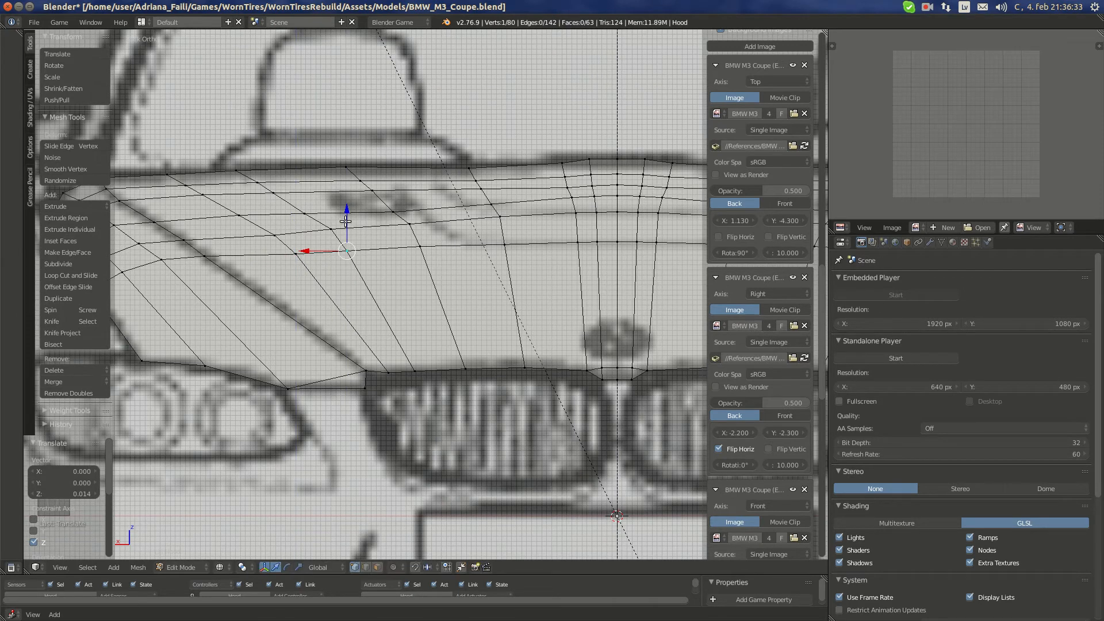
Adjust the same two loop vertices by a further 0.004 and 0.005 or so on Z and clear the selection
right_click(296, 254)
key(g)
key(z)
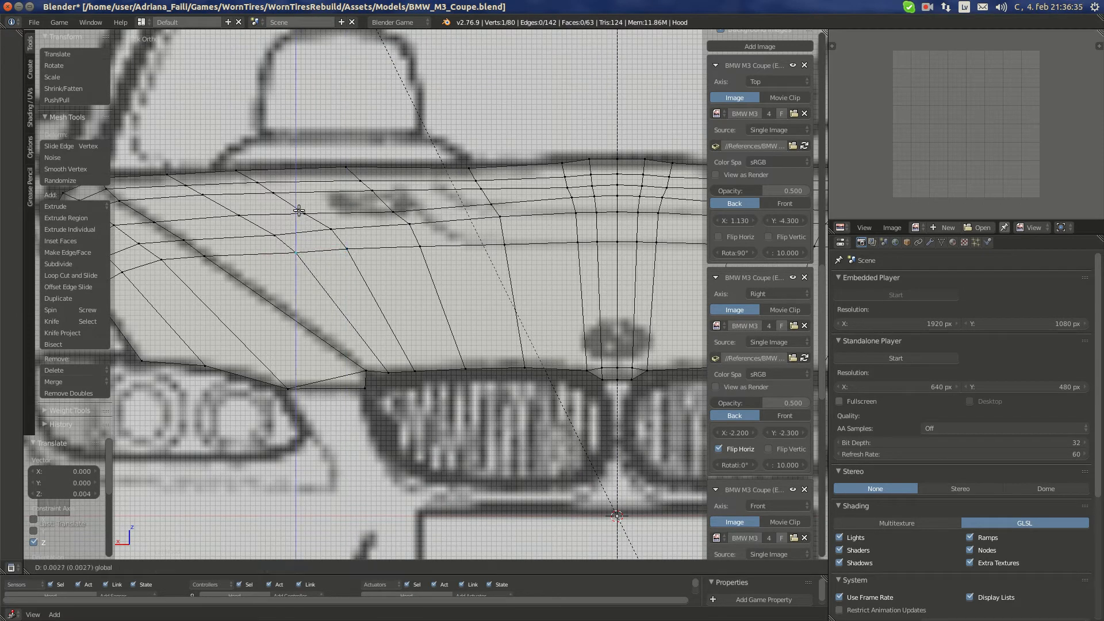
click(298, 211)
scroll(481, 269, down, 4)
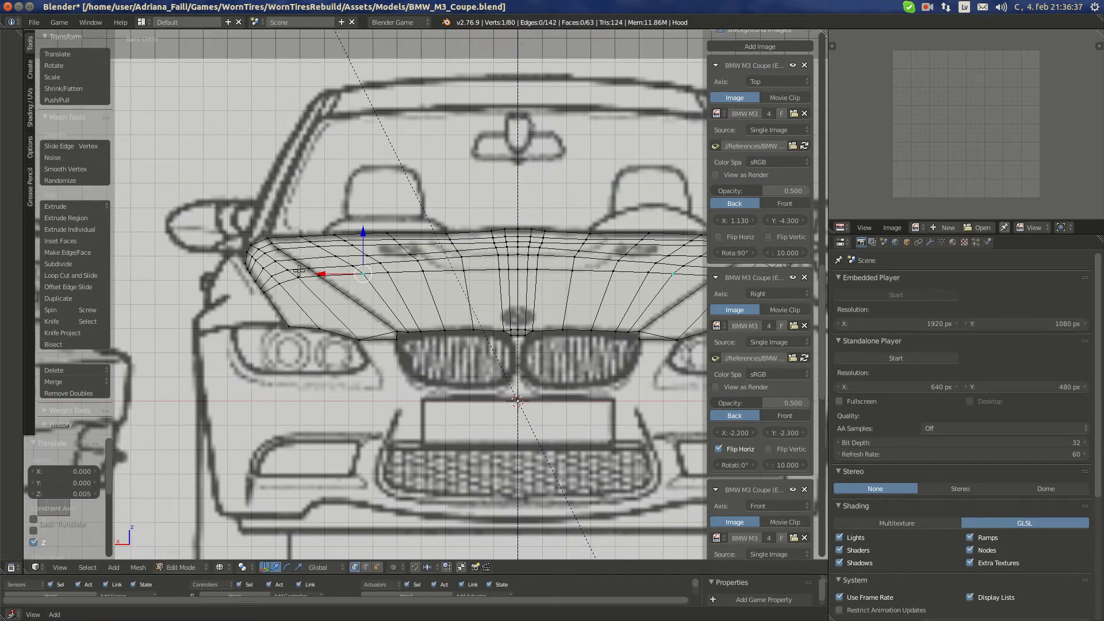
shift+middle_drag(544, 290, 446, 275)
key(a)
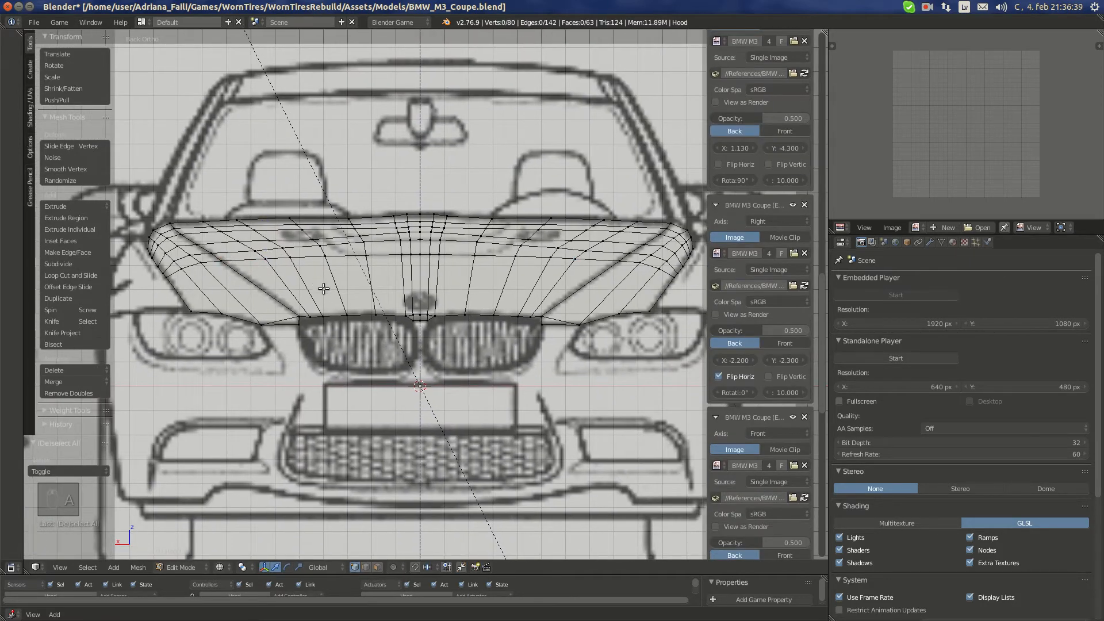
shift+middle_drag(324, 288, 331, 295)
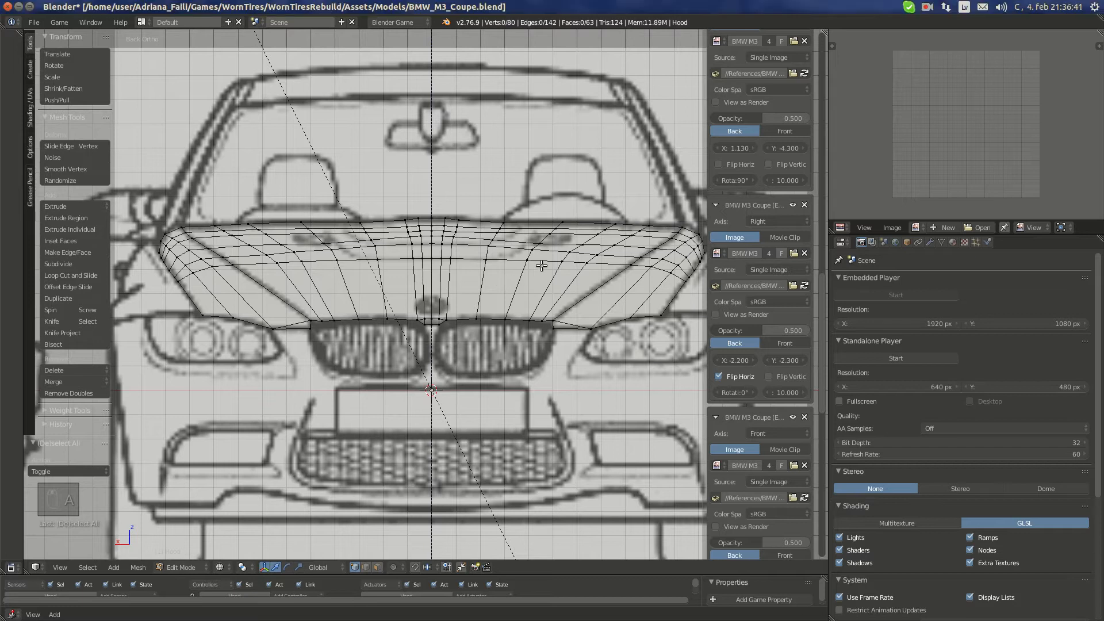
key(a)
Add a centred edge loop across the hood between the front grille edge and the bulge outline
key(KP_7)
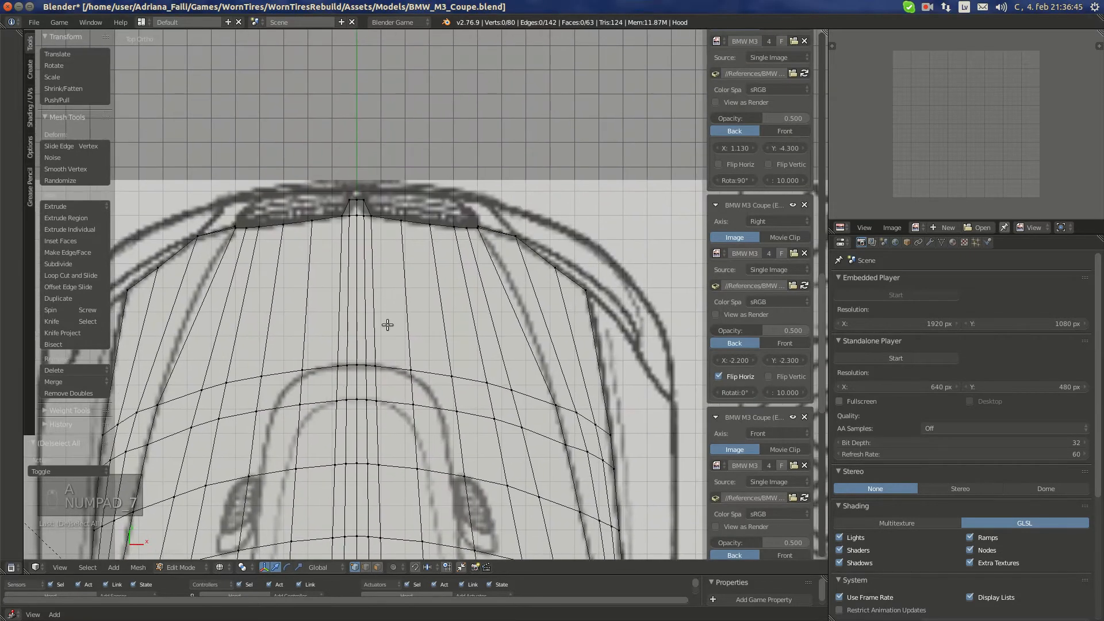
key(ctrl+r)
click(377, 338)
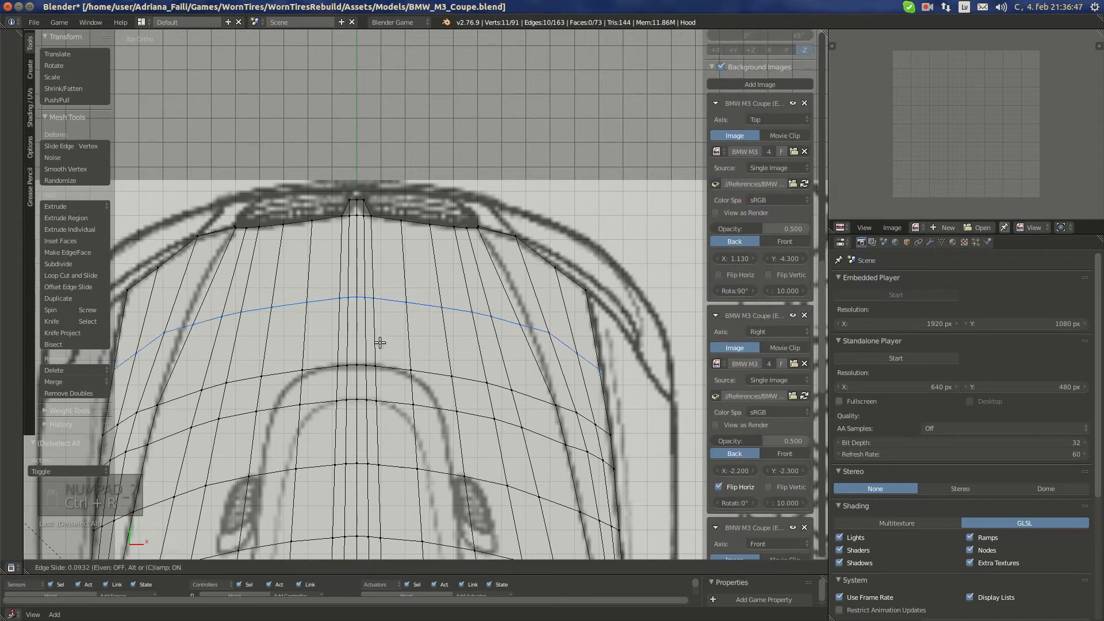
right_click(382, 345)
Move the added loop's outer-edge vertex about 0.008 outward on X onto the hood's edge in the top blueprint
shift+middle_drag(568, 381, 392, 329)
scroll(428, 378, up, 2)
right_click(428, 342)
key(g)
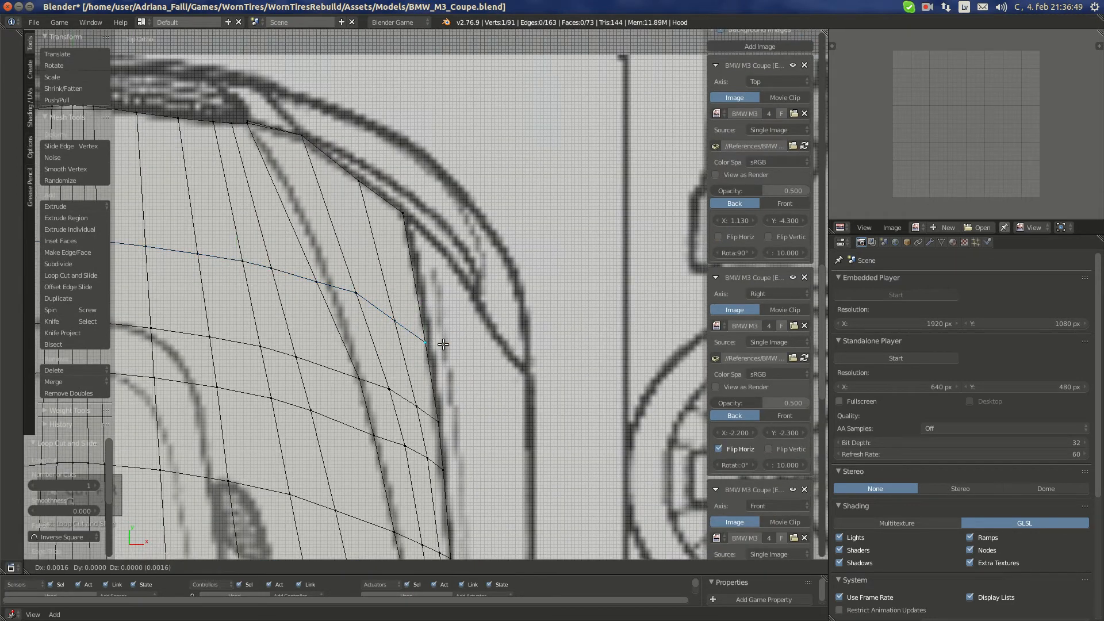
click(443, 343)
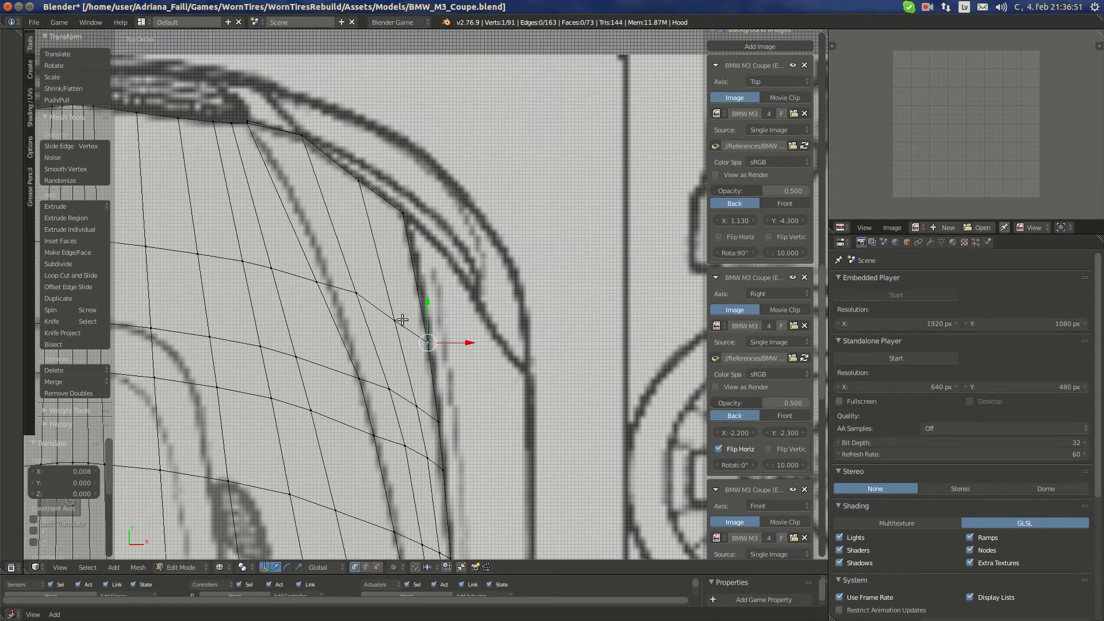
Shift the next three vertices of the added loop outward about 0.013, 0.015 and 0.030 on X, placing the innermost on the crease line
right_click(362, 295)
key(g)
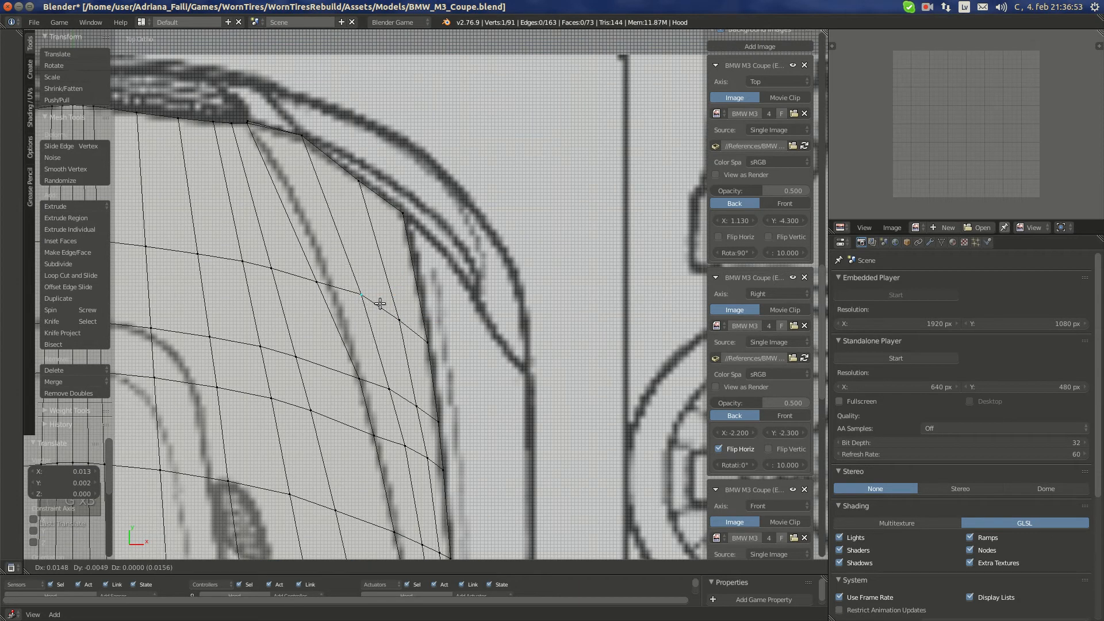
click(380, 304)
right_click(317, 283)
key(g)
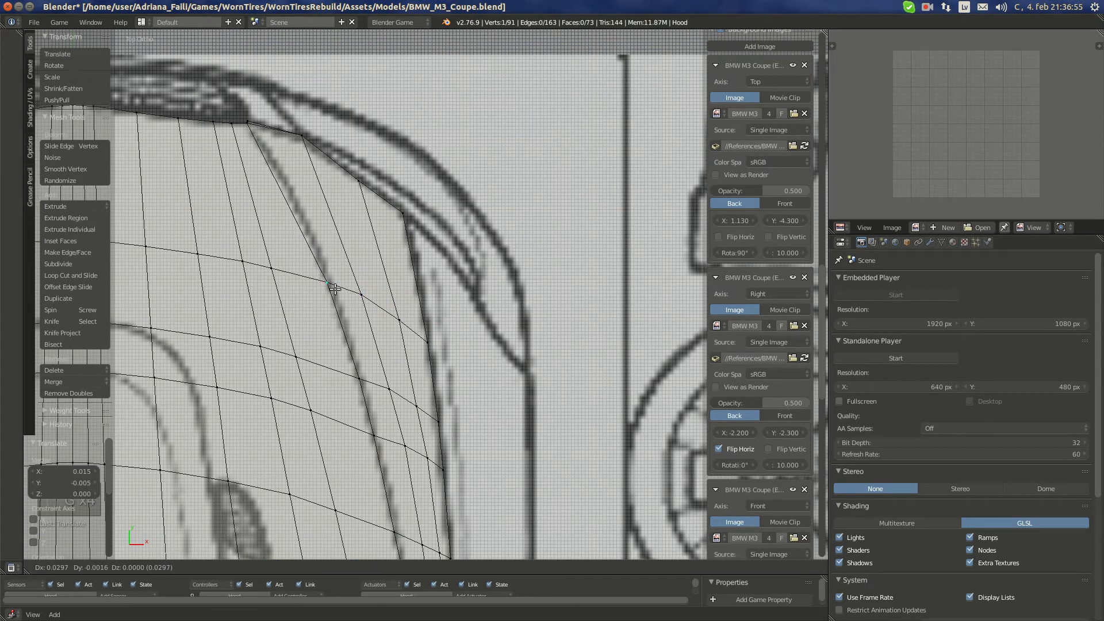
click(334, 289)
scroll(259, 303, down, 3)
Raise the front loop's outer-edge vertex and its neighbour on Z against the front blueprint
key(ctrl+KP_1)
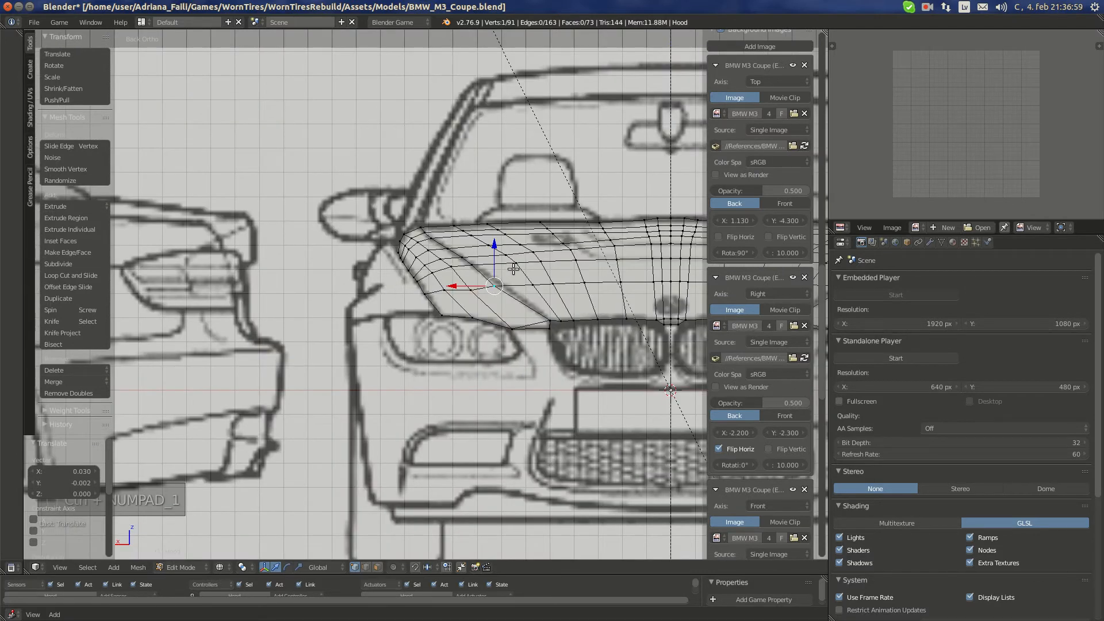
scroll(522, 278, up, 4)
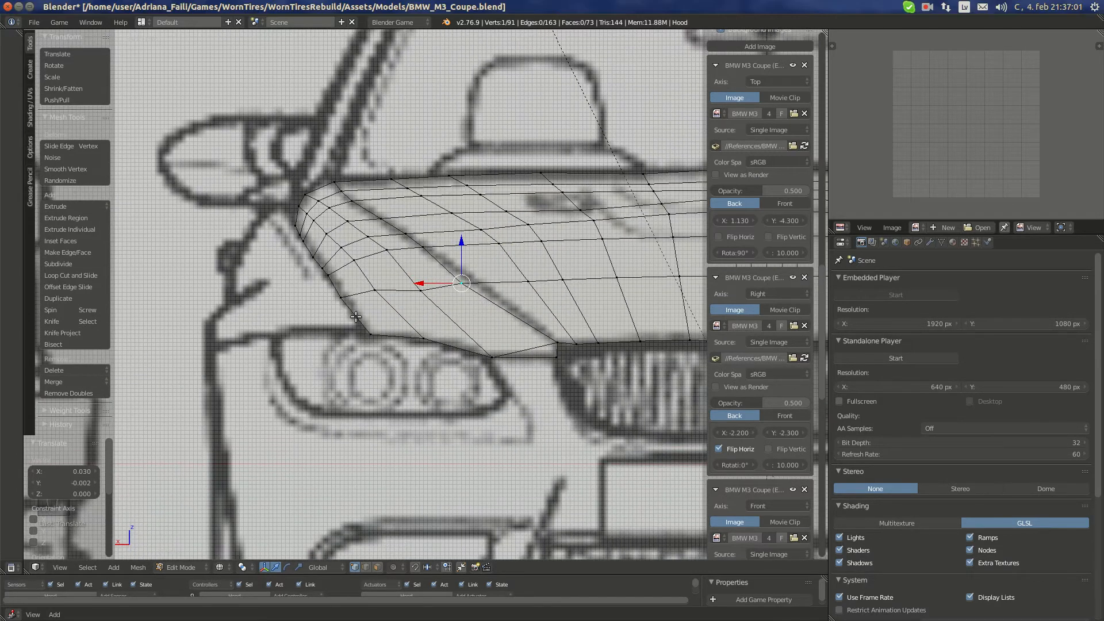
drag(340, 281, 340, 277)
shift+middle_drag(397, 293, 362, 340)
right_click(347, 334)
drag(341, 304, 343, 297)
Raise the front loop's third and crease-line vertices on Z and lift its second vertex about 0.003
shift+middle_drag(378, 335, 370, 349)
scroll(369, 354, up, 1)
right_click(379, 363)
drag(373, 341, 369, 318)
right_click(420, 339)
right_click(373, 341)
right_click(321, 351)
drag(314, 323, 314, 321)
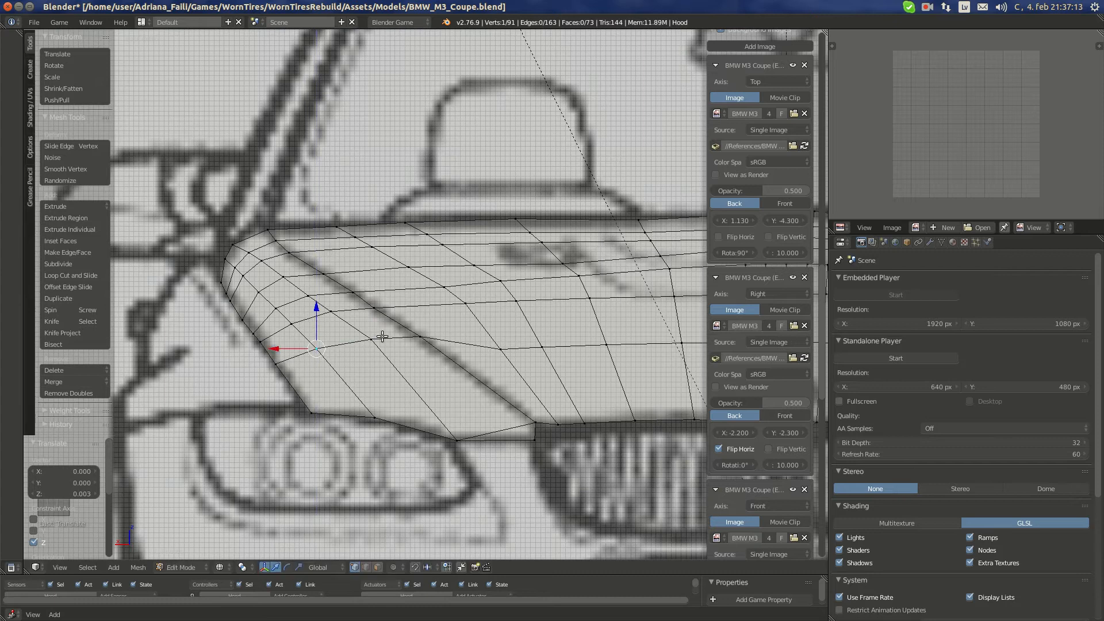
Raise the front loop's centre-strip vertices together about 0.053 on Z
shift+middle_drag(479, 347, 360, 340)
right_click(361, 340)
shift+middle_drag(488, 337, 277, 315)
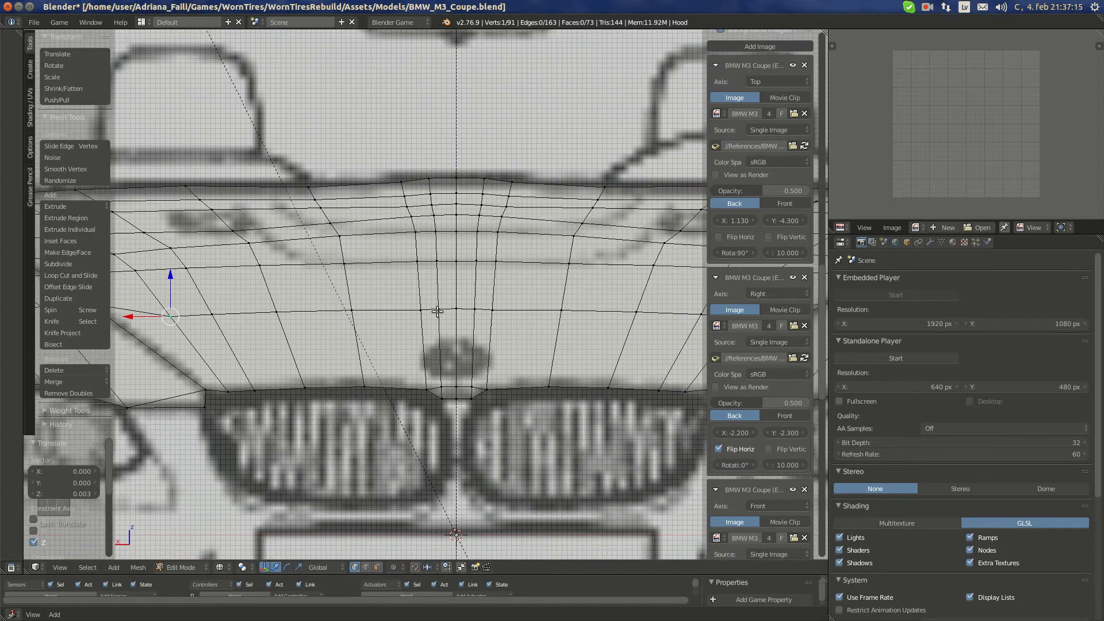
shift+right_click(456, 308)
shift+right_click(422, 311)
drag(438, 280, 438, 253)
Raise the front loop's first three vertices outside the centre strip on Z, the first about 0.050 and the third about 0.046
shift+middle_drag(349, 312, 481, 313)
right_click(481, 312)
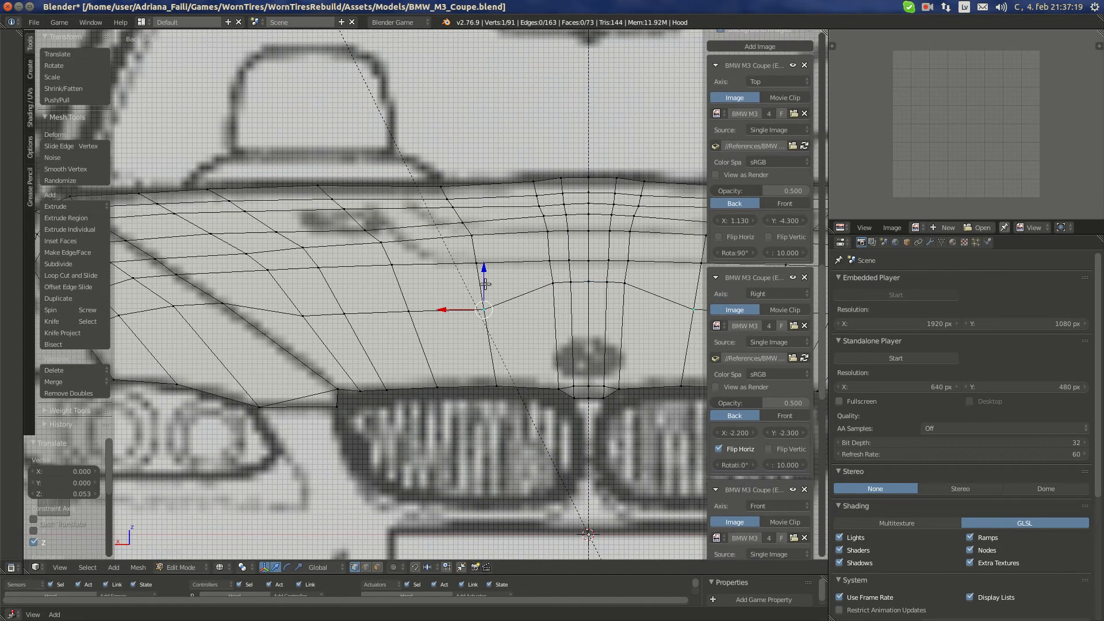
drag(486, 285, 488, 258)
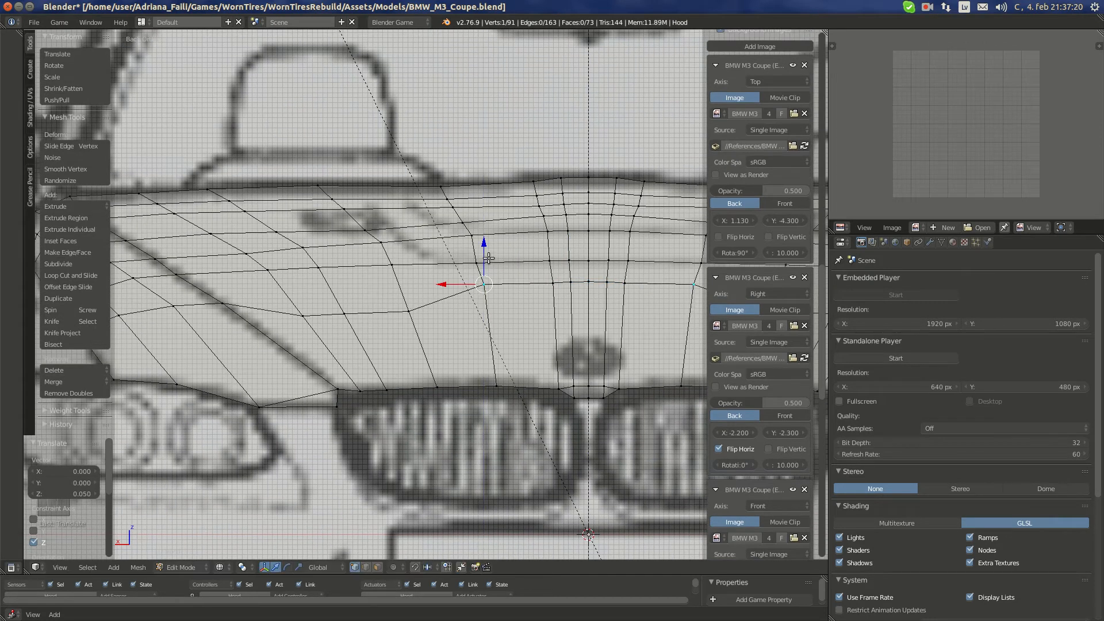
right_click(407, 308)
drag(408, 284, 412, 262)
shift+middle_drag(413, 261, 511, 271)
right_click(446, 320)
drag(447, 296, 446, 264)
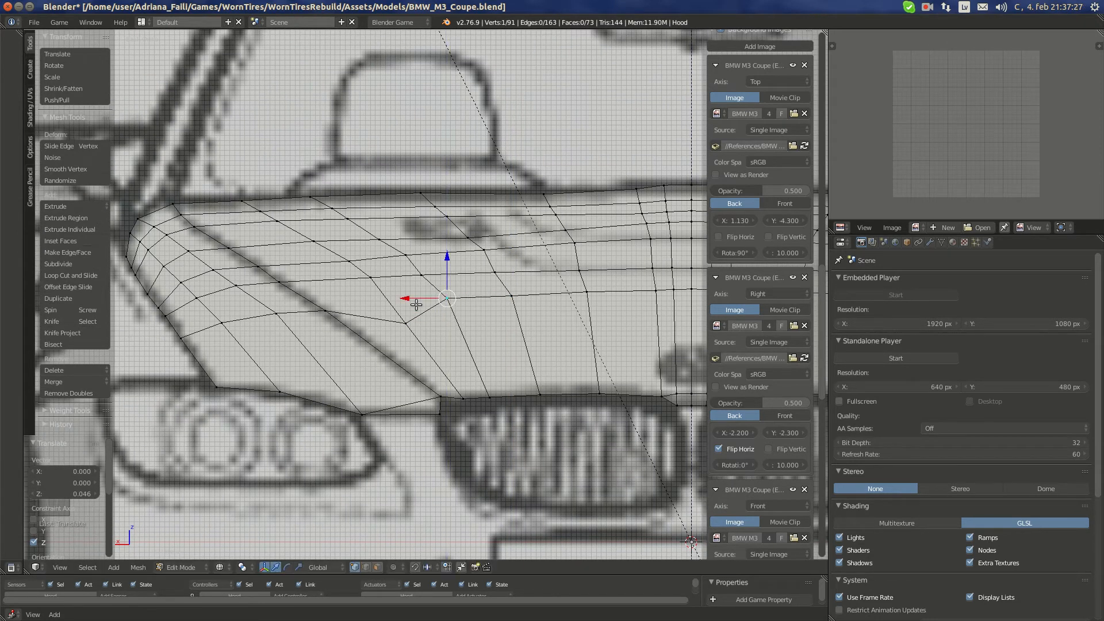
Raise the front loop's fourth vertex out from the centre strip on Z into line with its inner neighbour
right_click(403, 325)
key(shift+s)
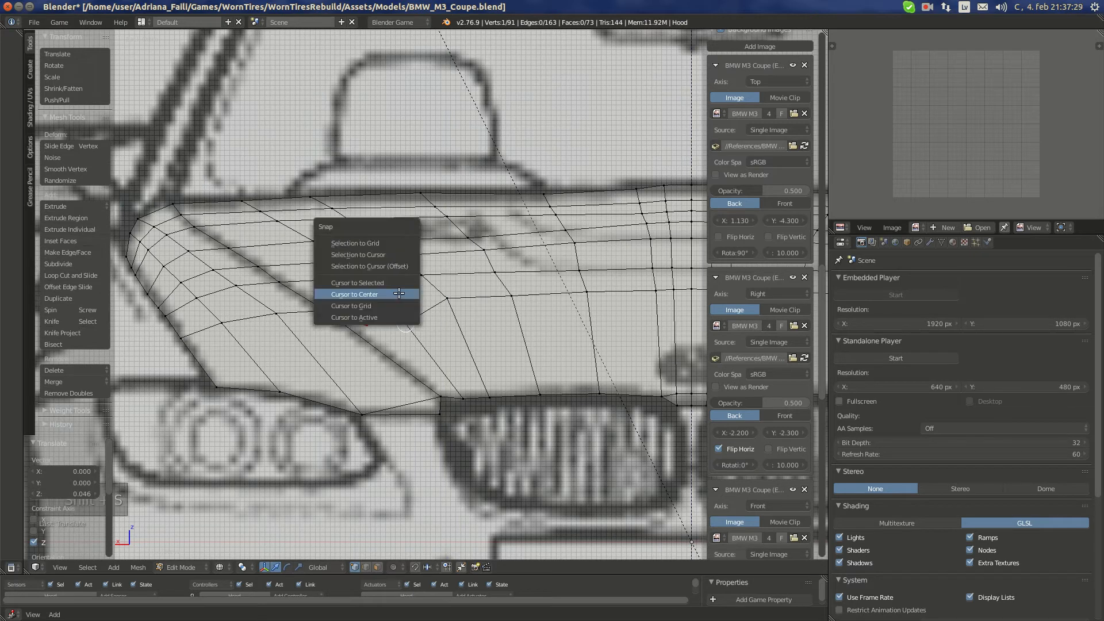
click(399, 293)
drag(406, 291, 418, 260)
Lower the third loop's third vertex out from the centre strip about 0.002 on Z and adjust its inner neighbour's height
right_click(423, 274)
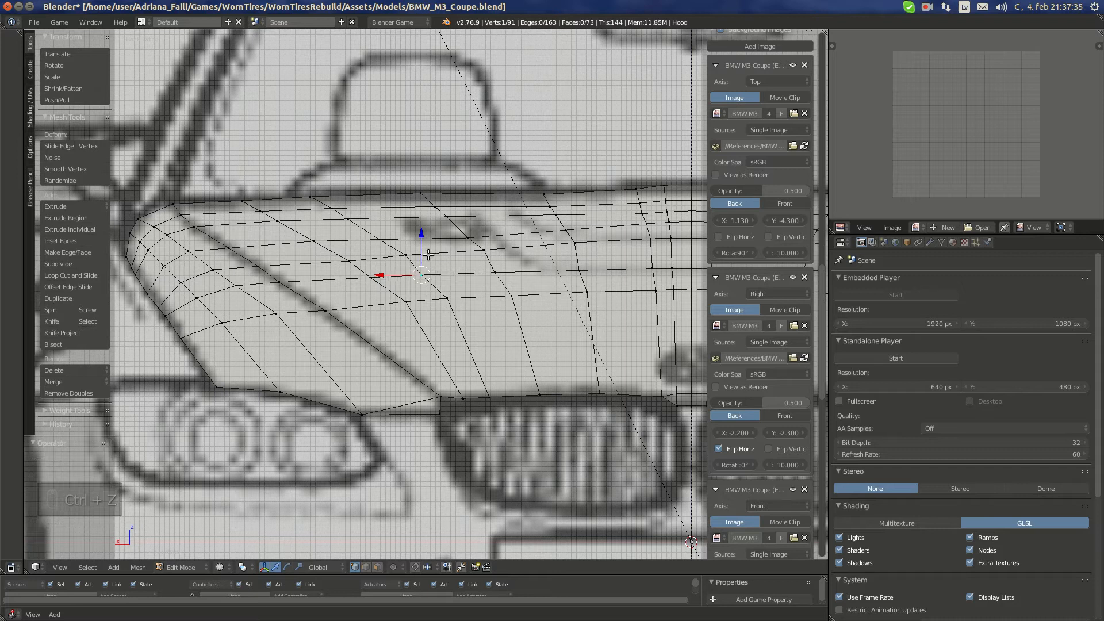
key(ctrl+z)
drag(406, 236, 408, 246)
right_click(471, 238)
right_click(483, 247)
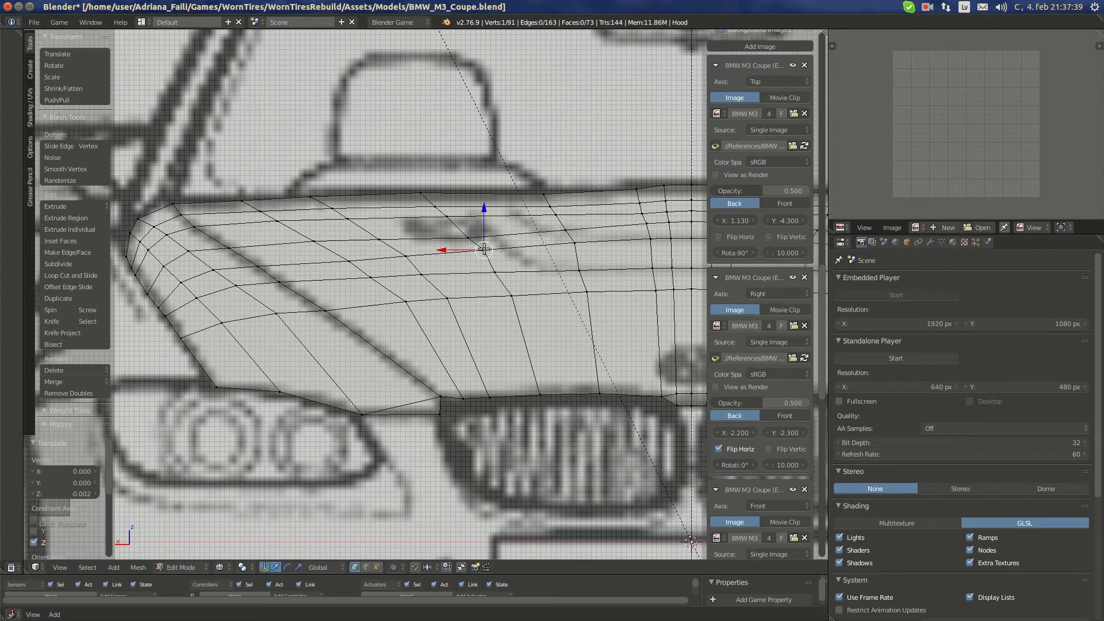
shift+drag(483, 230, 489, 247)
Shift the second loop's second vertex out from the centre strip about -0.010 on X
right_click(425, 273)
drag(380, 274, 504, 263)
key(KP_7)
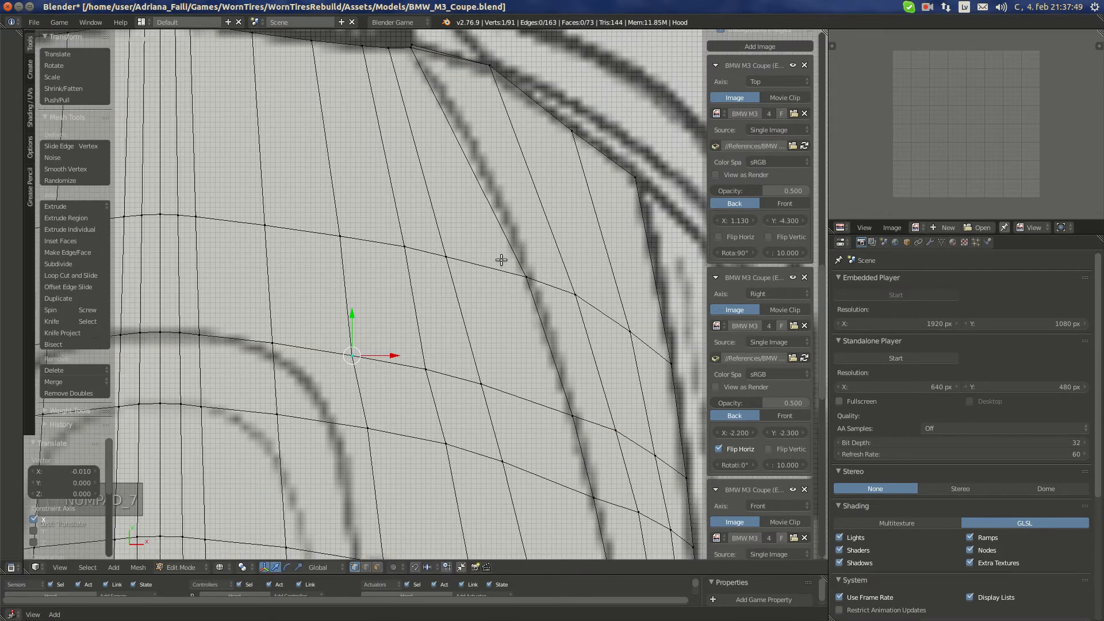
scroll(498, 265, down, 2)
key(ctrl+KP_1)
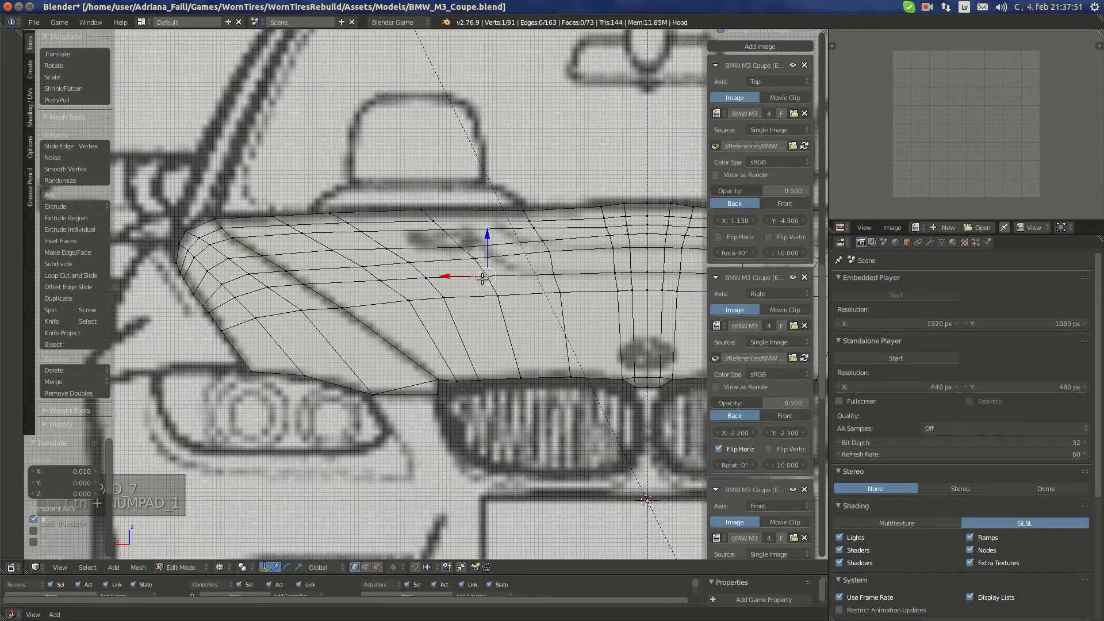
Examine how the hood mesh fits the front and side blueprints
key(a)
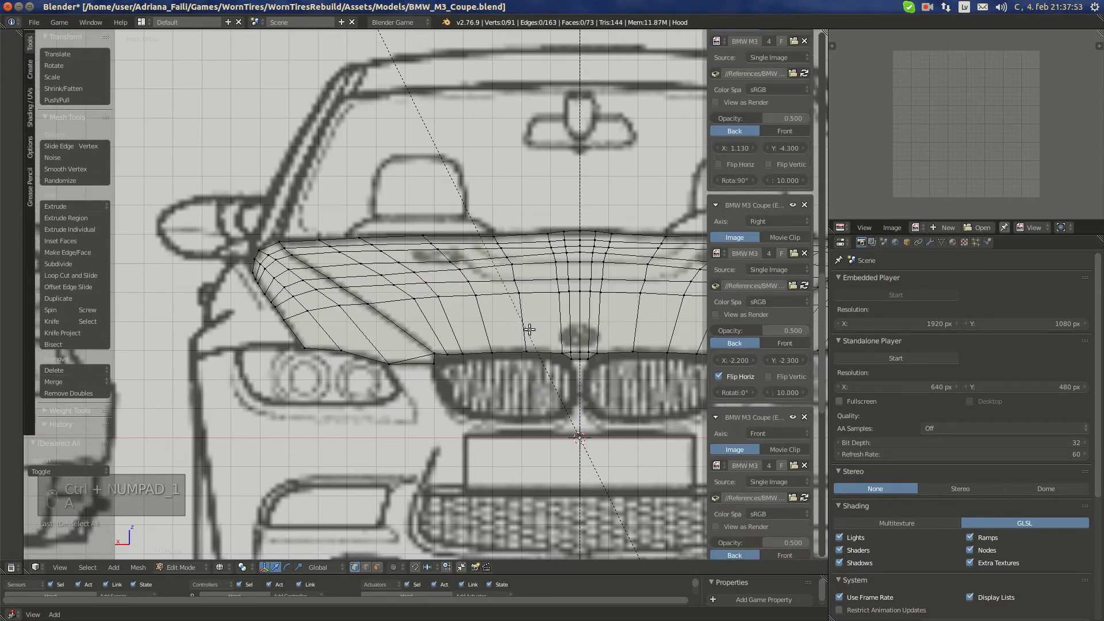
shift+middle_drag(520, 330, 472, 297)
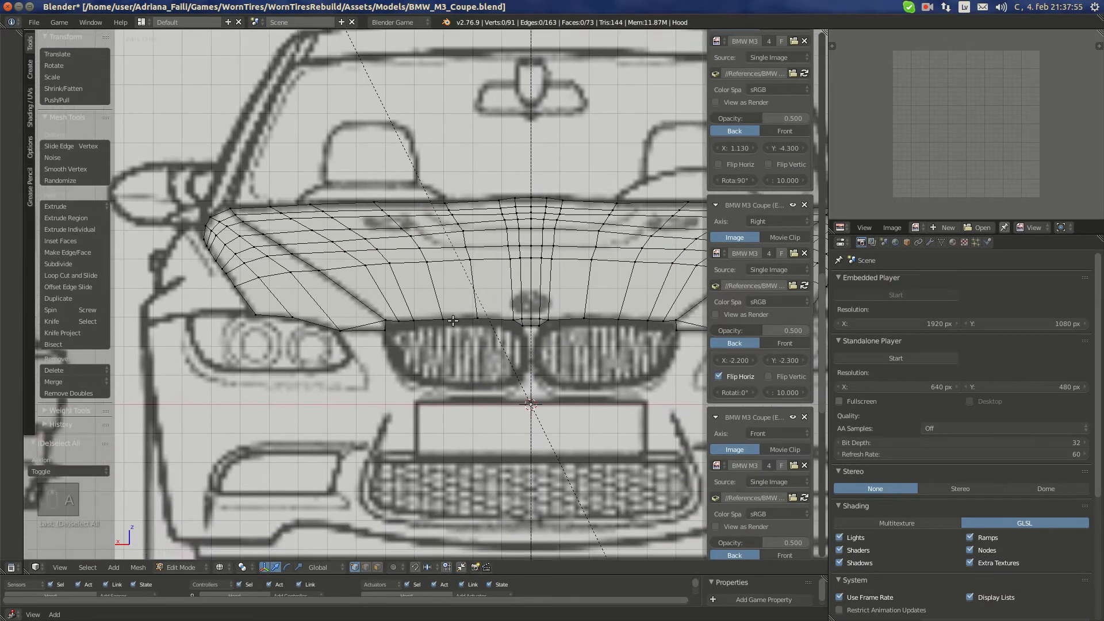
scroll(454, 318, down, 2)
shift+middle_drag(577, 345, 402, 321)
key(KP_3)
scroll(429, 288, up, 4)
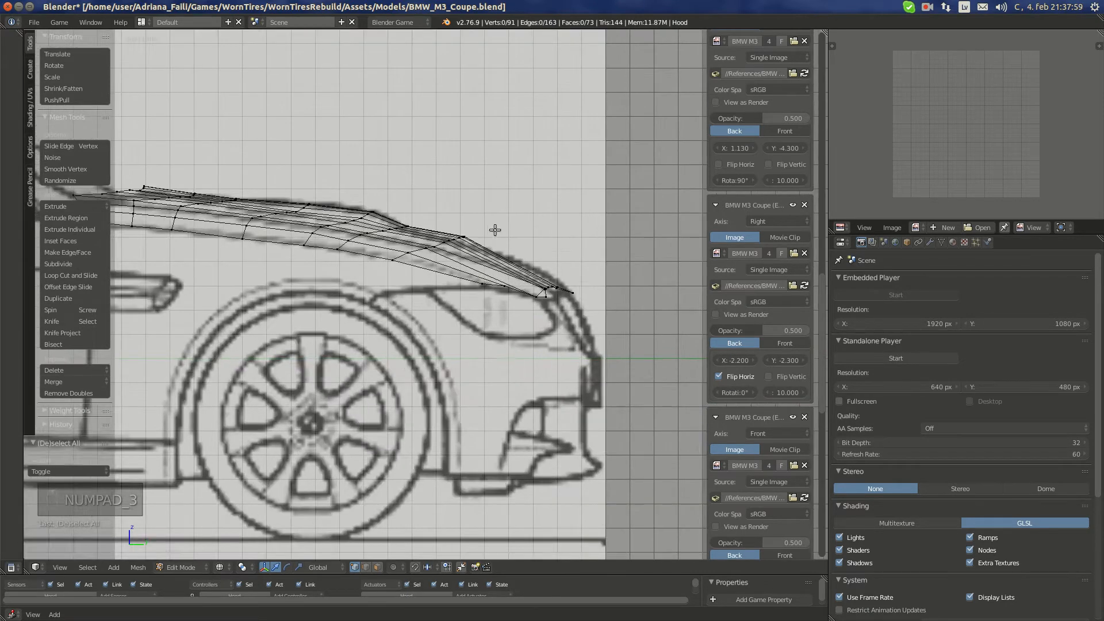
key(KP_7)
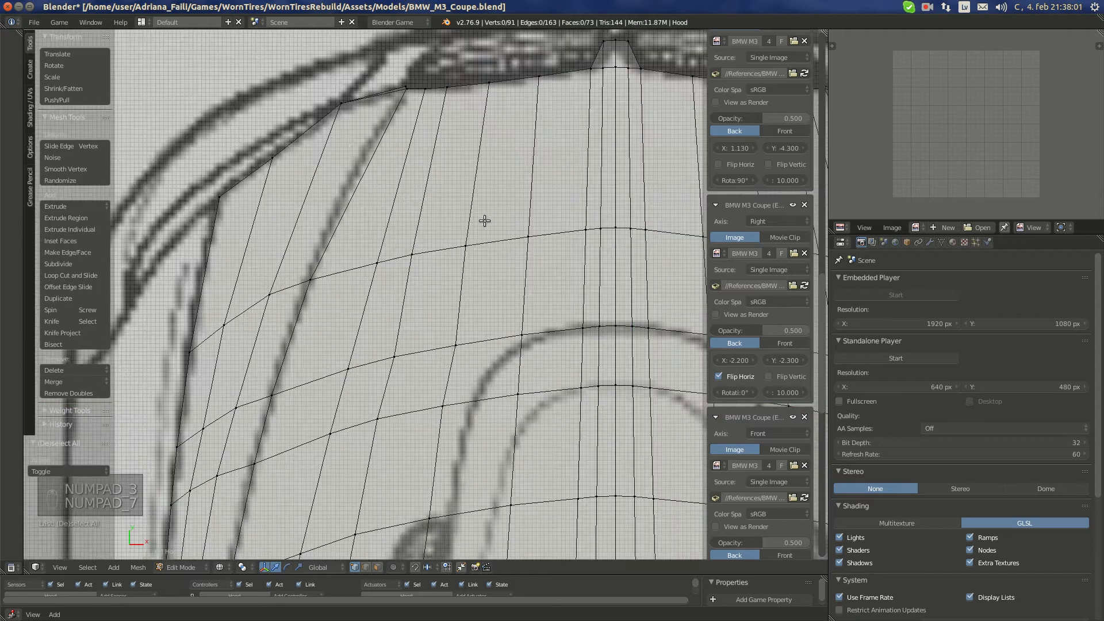
Add one edge loop across the hood between its front edge and the foremost existing loop
scroll(485, 222, down, 5)
key(a)
shift+middle_drag(523, 296, 439, 329)
key(a)
key(ctrl+r)
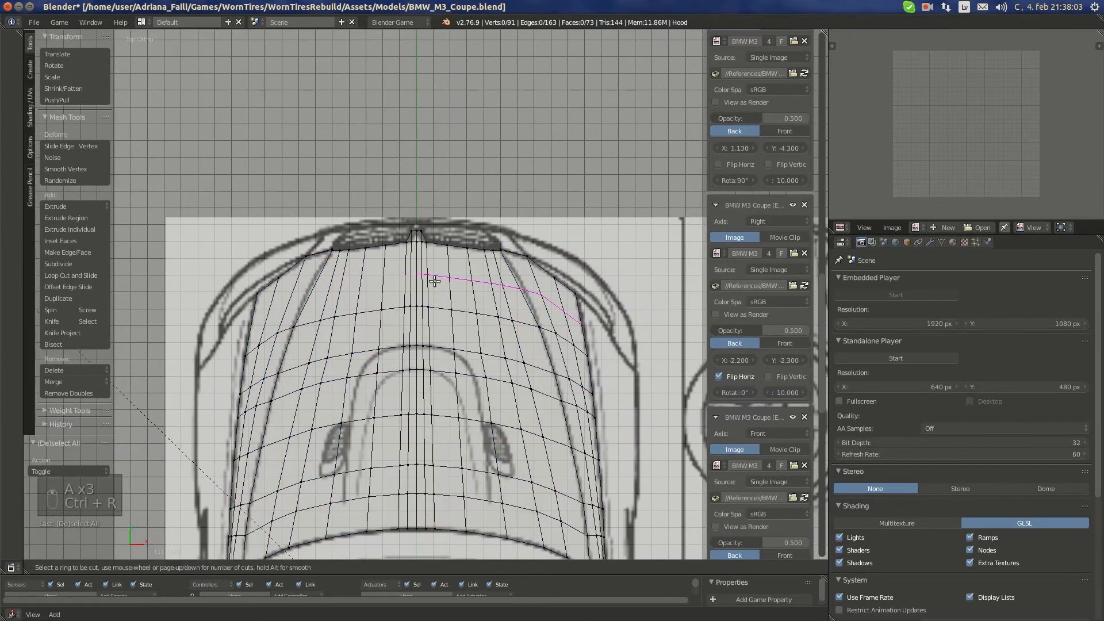
click(435, 281)
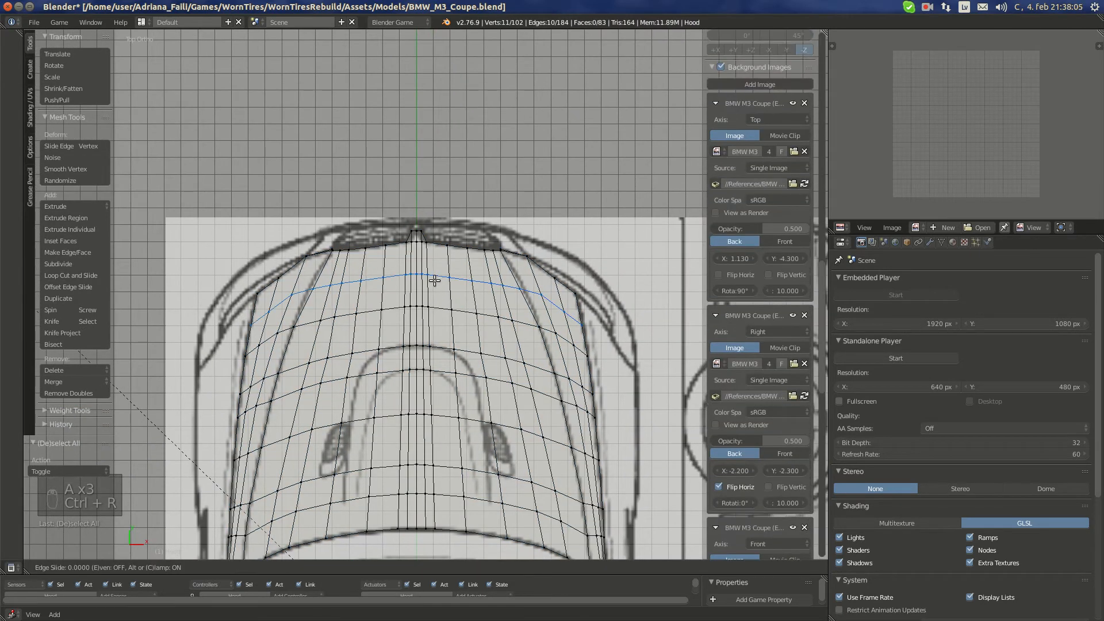
click(436, 276)
shift+middle_drag(457, 281, 406, 271)
scroll(604, 300, up, 2)
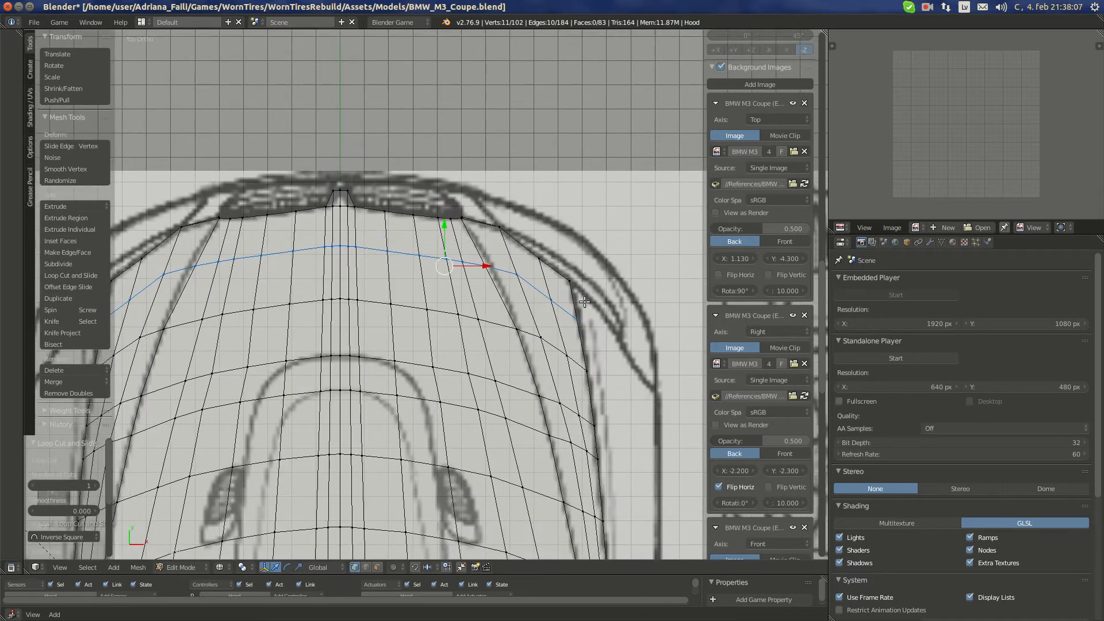
Fit the new loop's outer-edge vertex to the top blueprint and shift its neighbour about 0.005 on X
shift+middle_drag(584, 302, 426, 342)
scroll(465, 335, up, 3)
right_click(435, 346)
key(g)
click(432, 344)
right_click(425, 341)
key(g)
click(432, 340)
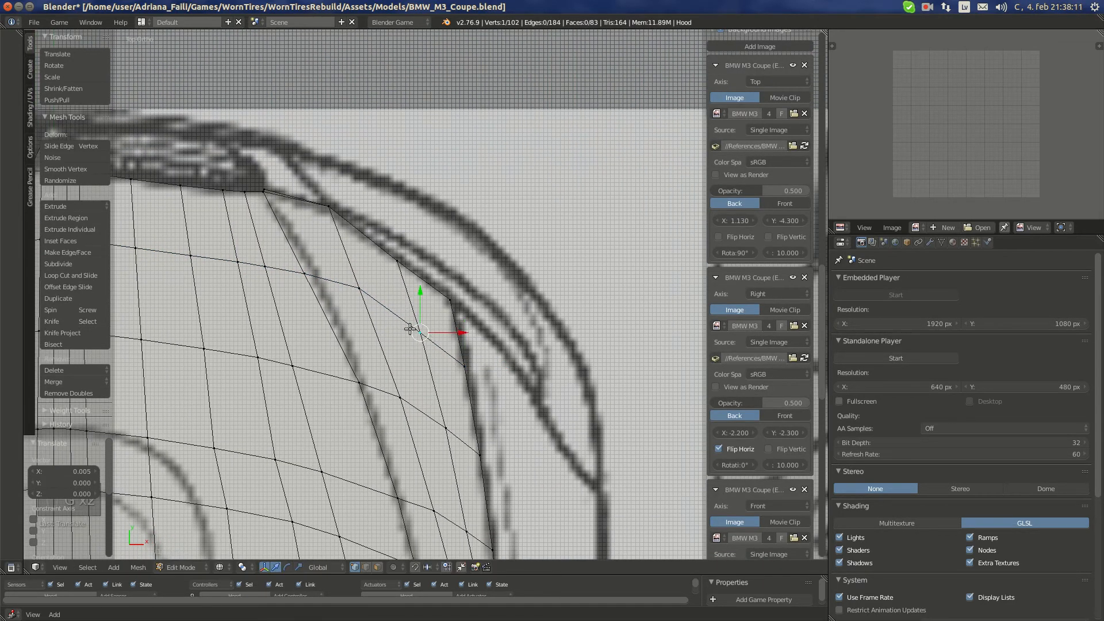
Move the new loop's third vertex about 0.012 on X and -0.012 on Y, and its crease-line vertex about 0.027 on X
right_click(362, 293)
key(g)
click(374, 308)
right_click(300, 281)
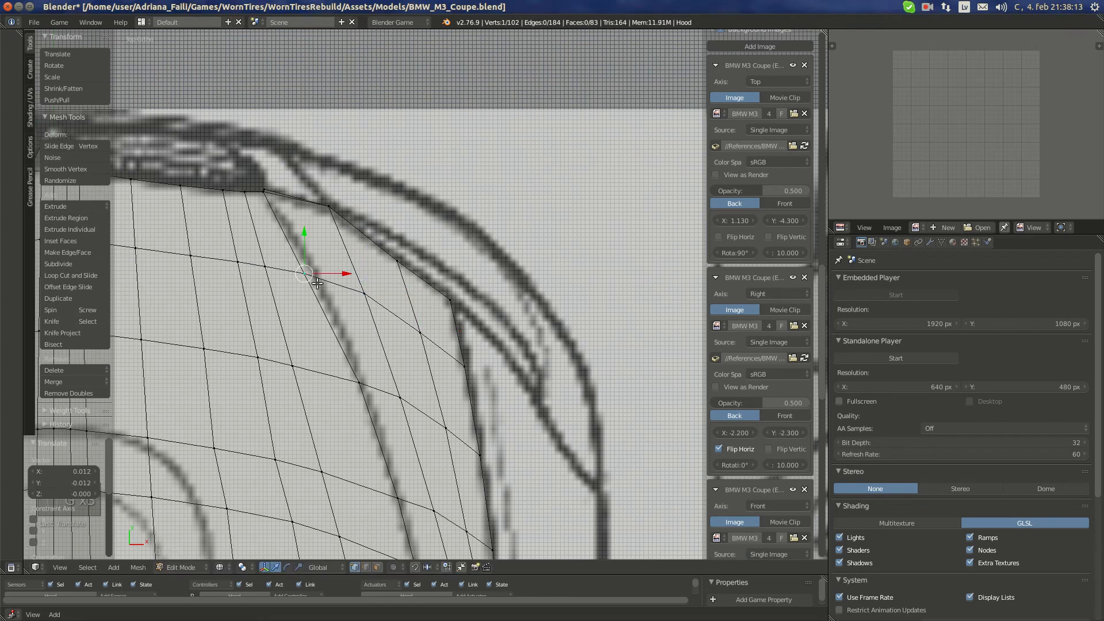
key(g)
click(328, 285)
Adjust the new loop's next three vertices inside the crease in the top plane, moving the middle one about -0.004 on X
shift+middle_drag(391, 307, 525, 325)
right_click(402, 287)
key(g)
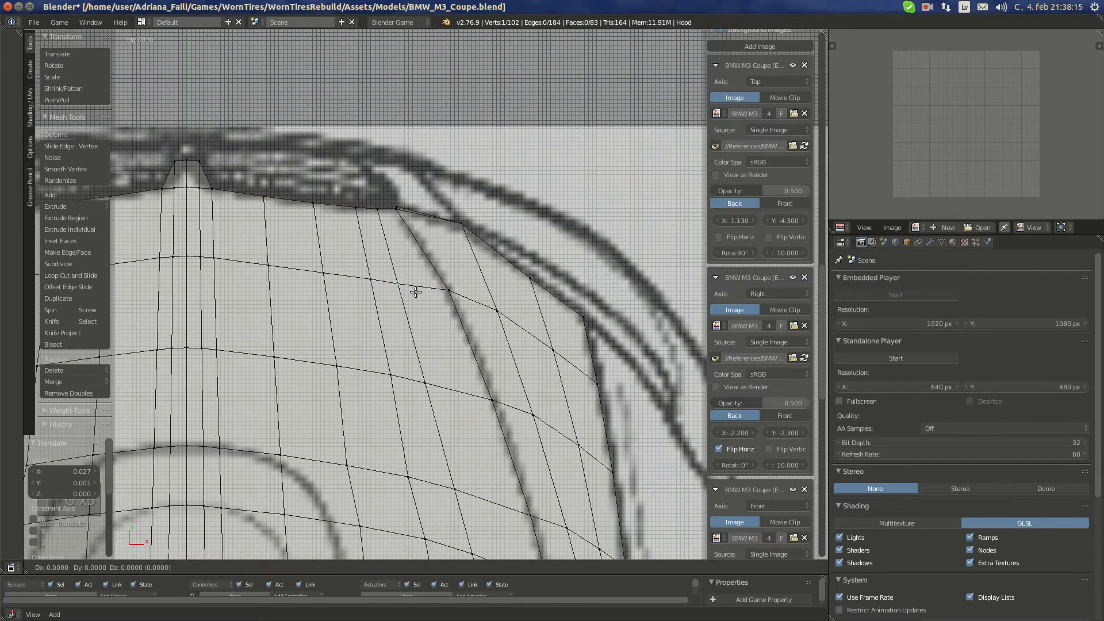
click(416, 292)
right_click(368, 279)
key(g)
click(367, 279)
right_click(324, 273)
key(g)
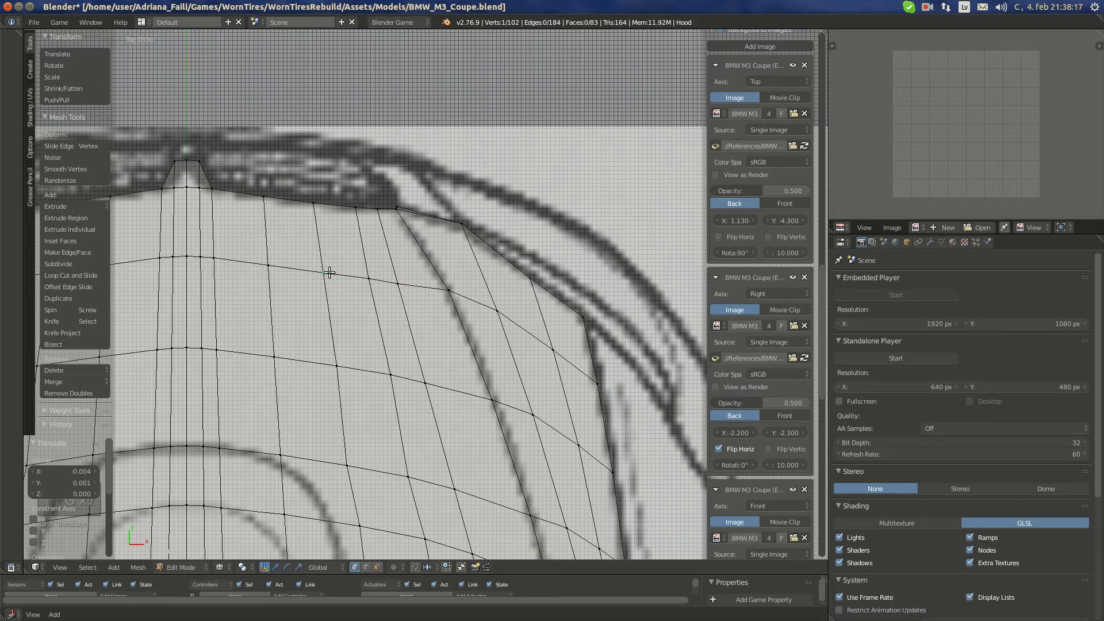
click(331, 291)
right_click(276, 265)
Raise the new loop's outer-edge vertex about 0.005 on Z, its third vertex about 0.038, and its crease-line vertex slightly
key(ctrl+KP_1)
right_click(256, 253)
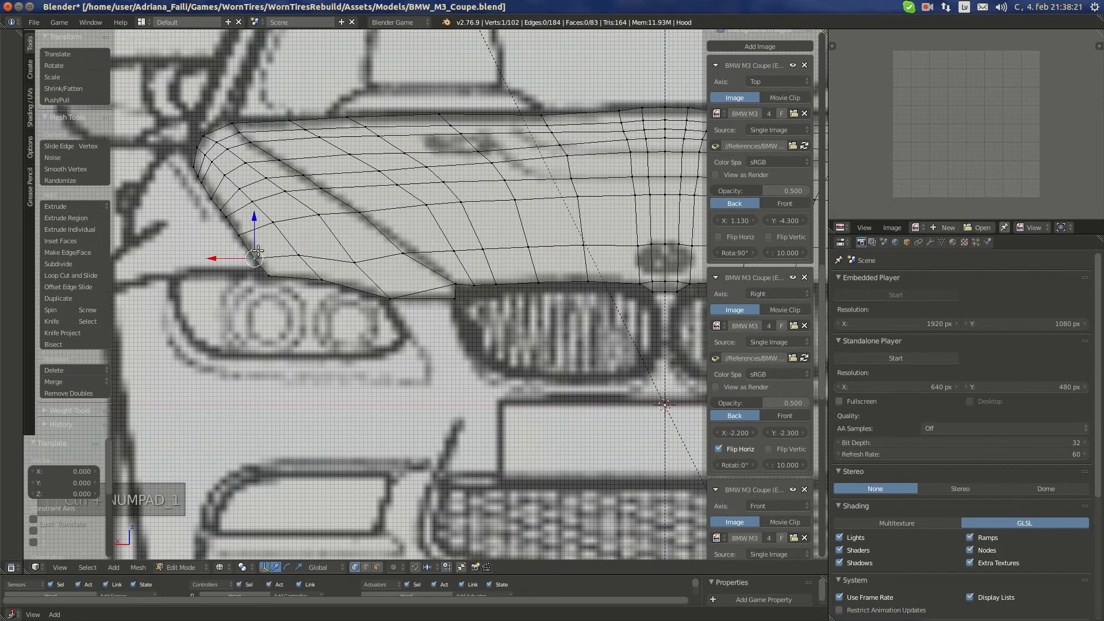
drag(253, 240, 253, 238)
shift+middle_drag(357, 254, 367, 310)
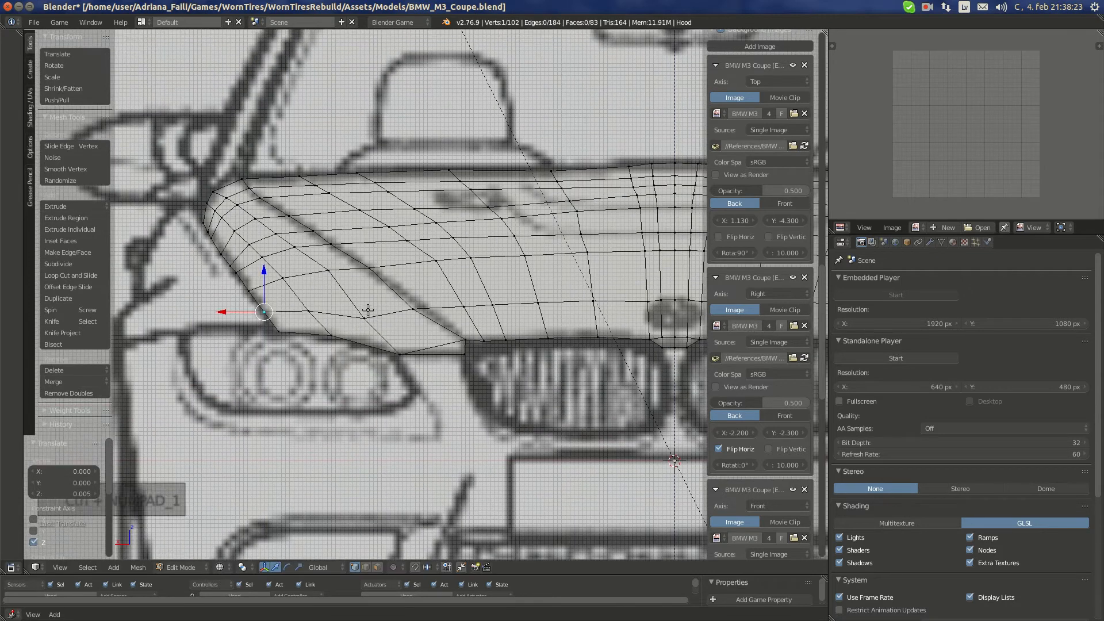
right_click(406, 306)
drag(412, 277, 443, 276)
scroll(322, 314, up, 3)
scroll(399, 318, up, 1)
Raise the new loop's second vertex on Z and its third vertex about 0.004
right_click(355, 314)
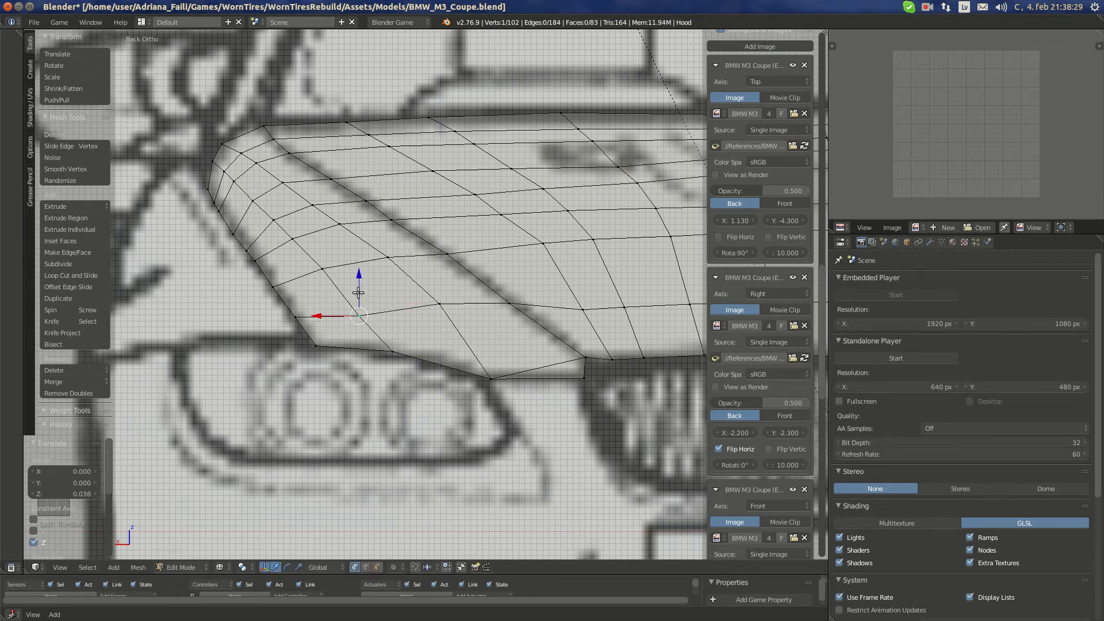
drag(358, 293, 360, 283)
right_click(445, 304)
drag(441, 280, 441, 277)
shift+middle_drag(560, 308, 430, 310)
Raise the new loop's crease-line vertex about 0.009 on Z and lower its second vertex about 0.002
right_click(454, 311)
right_click(379, 300)
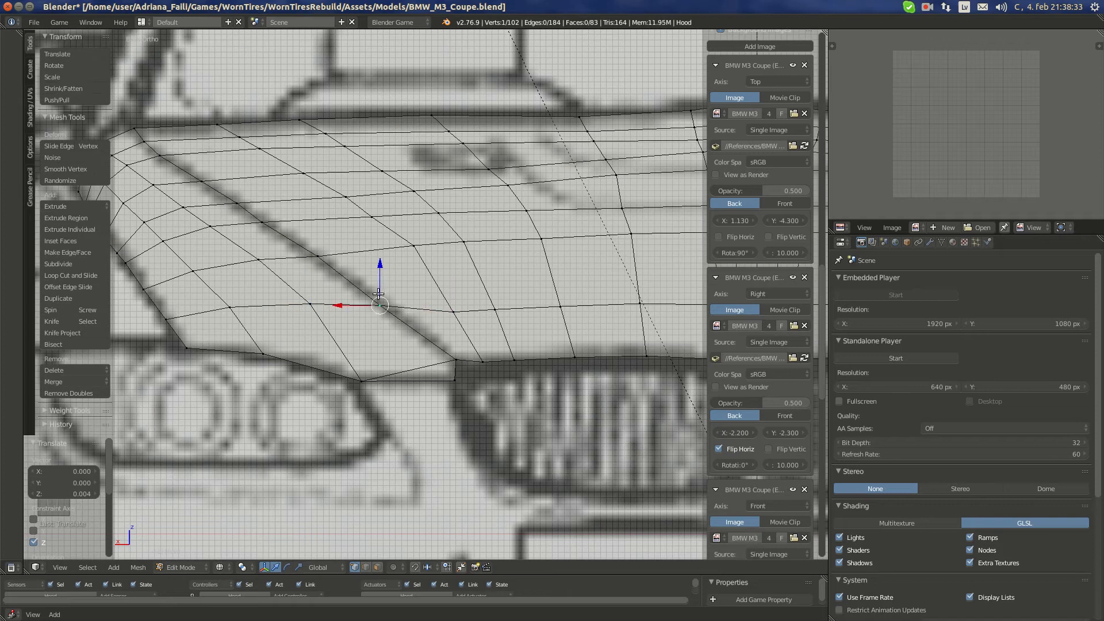
drag(380, 281, 380, 277)
right_click(229, 306)
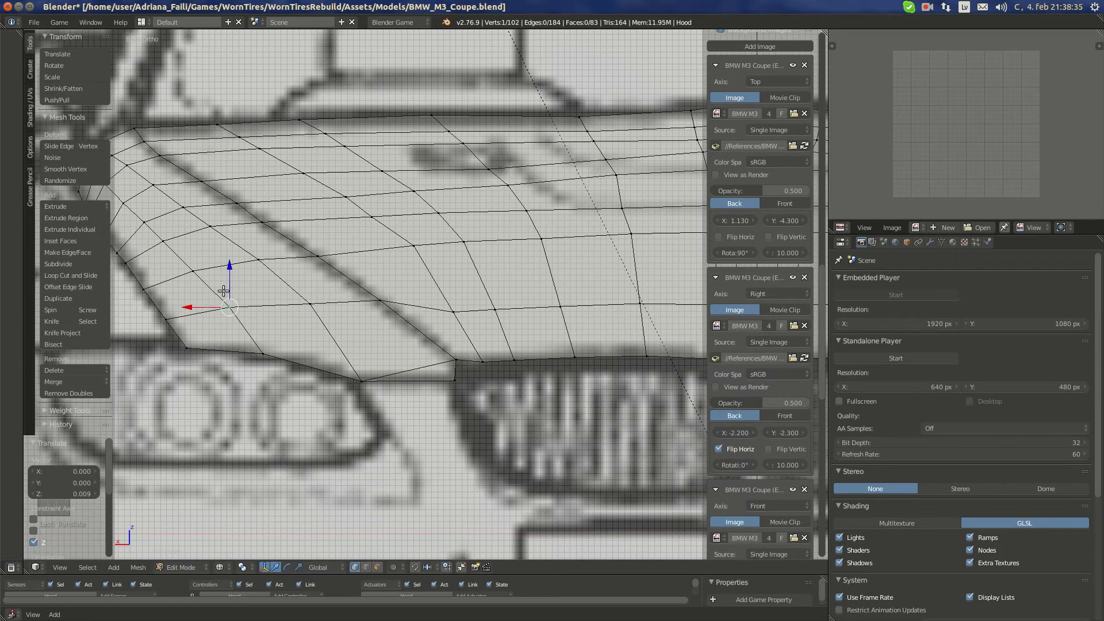
drag(232, 272, 233, 281)
Raise the new loop's first vertex inside the crease about 0.031 on Z and lift its inner neighbour to match
shift+middle_drag(259, 288, 366, 306)
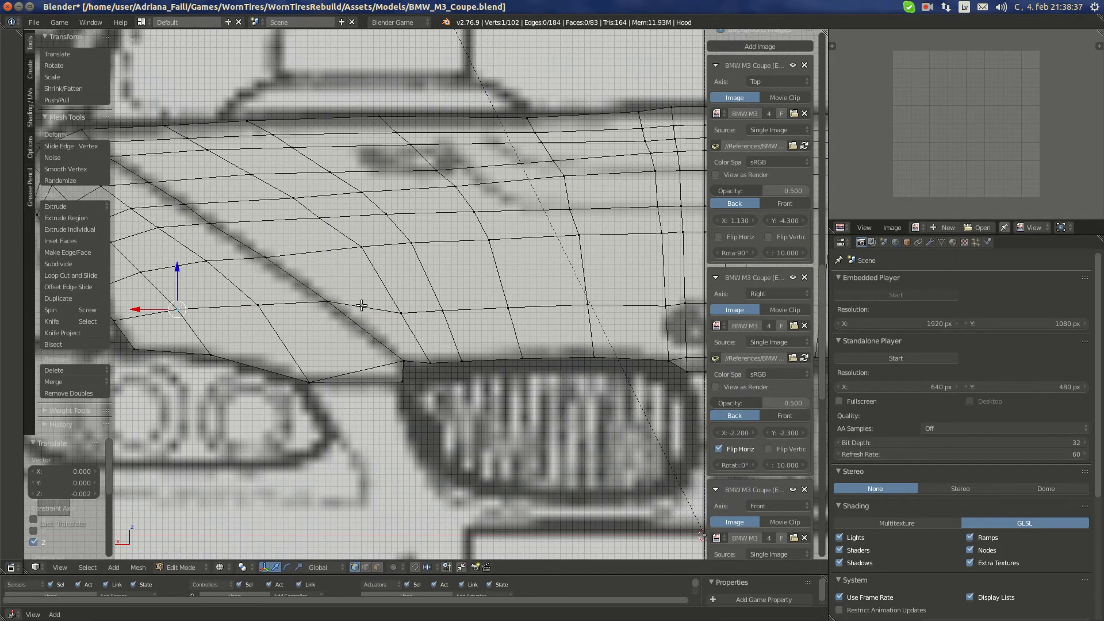
drag(402, 291, 399, 259)
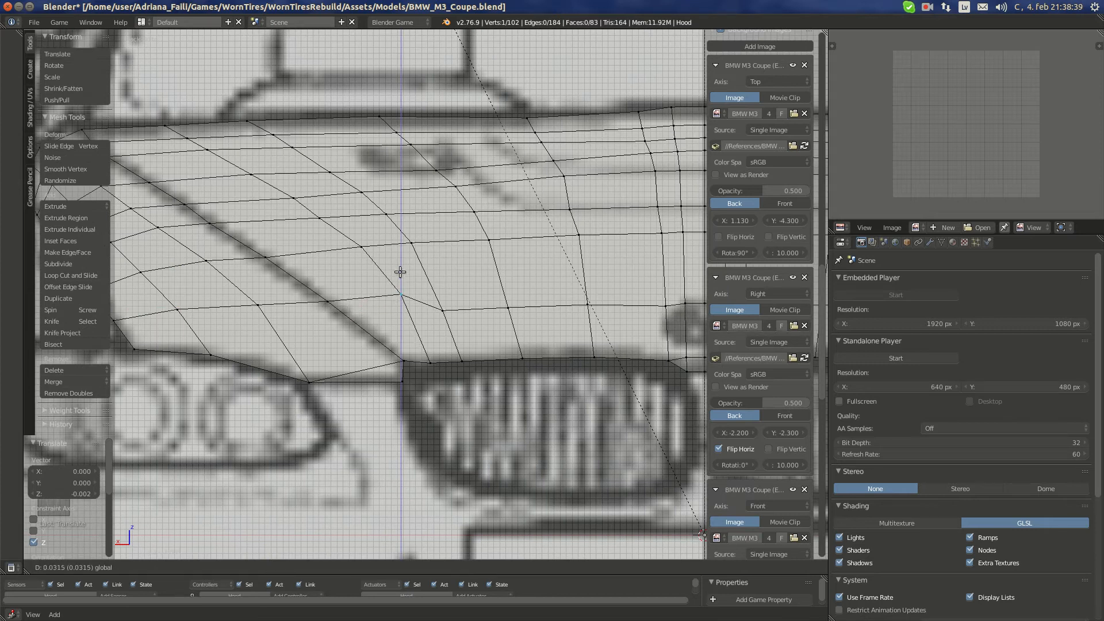
right_click(444, 311)
key(shift+s)
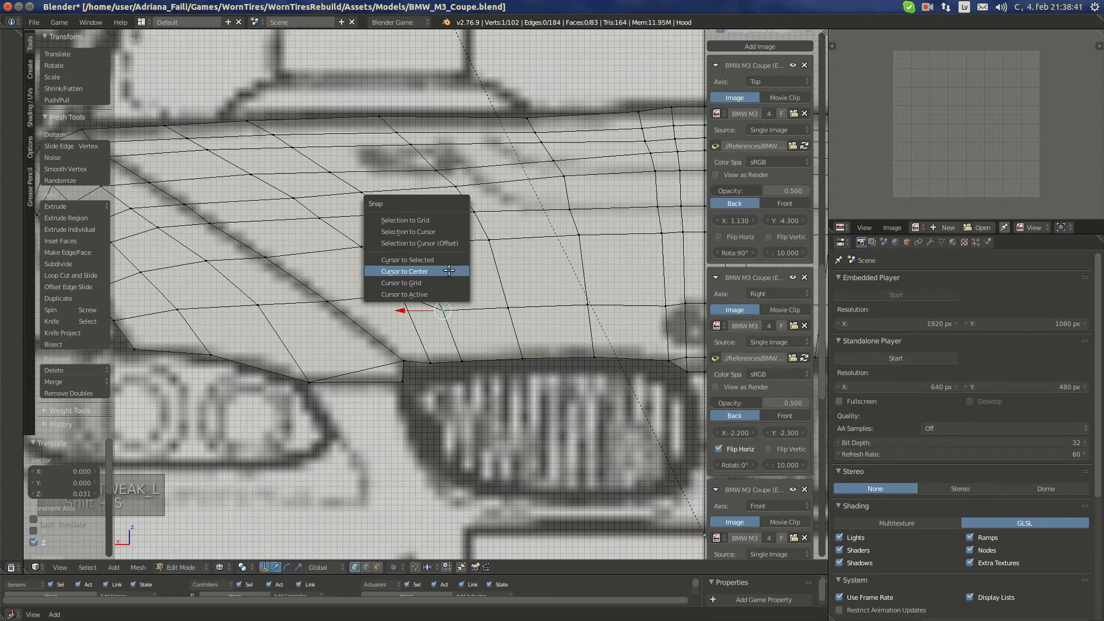
click(446, 280)
drag(444, 275, 444, 261)
Raise the new loop's two vertices nearest the centre strip on Z, the inner one about 0.027
shift+middle_drag(507, 277, 441, 268)
right_click(442, 298)
drag(444, 272, 447, 252)
right_click(521, 279)
drag(522, 267, 522, 258)
Raise the new loop's centre-strip edge vertex on Z, and lift the inner strip vertices together about 0.030
shift+middle_drag(590, 276, 483, 270)
right_click(493, 288)
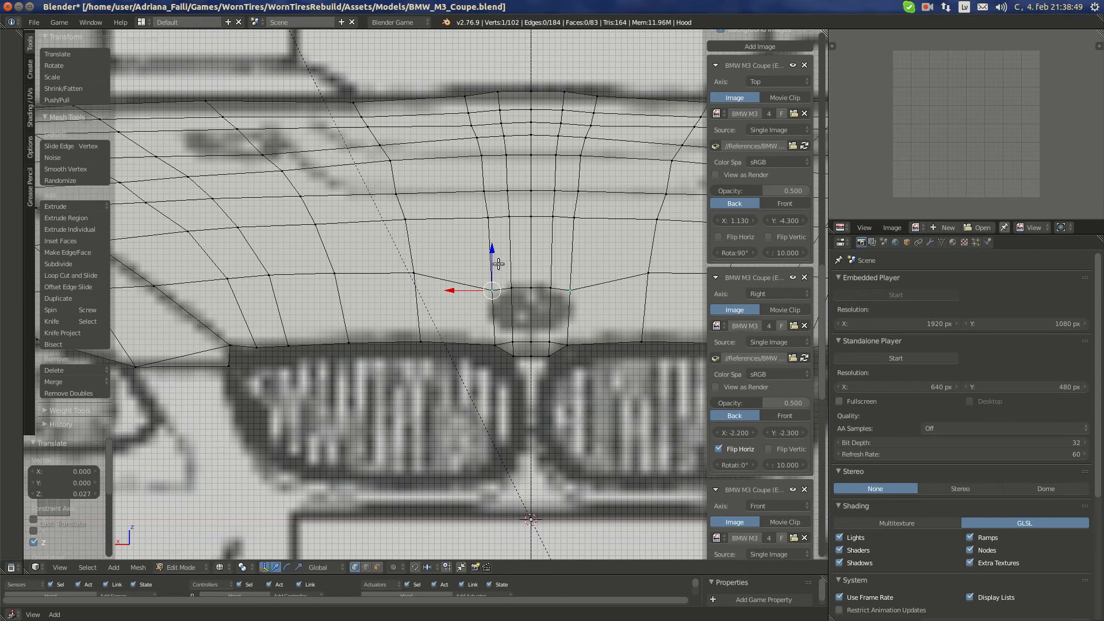
drag(492, 267, 520, 246)
right_click(512, 287)
shift+right_click(531, 287)
scroll(520, 247, down, 6)
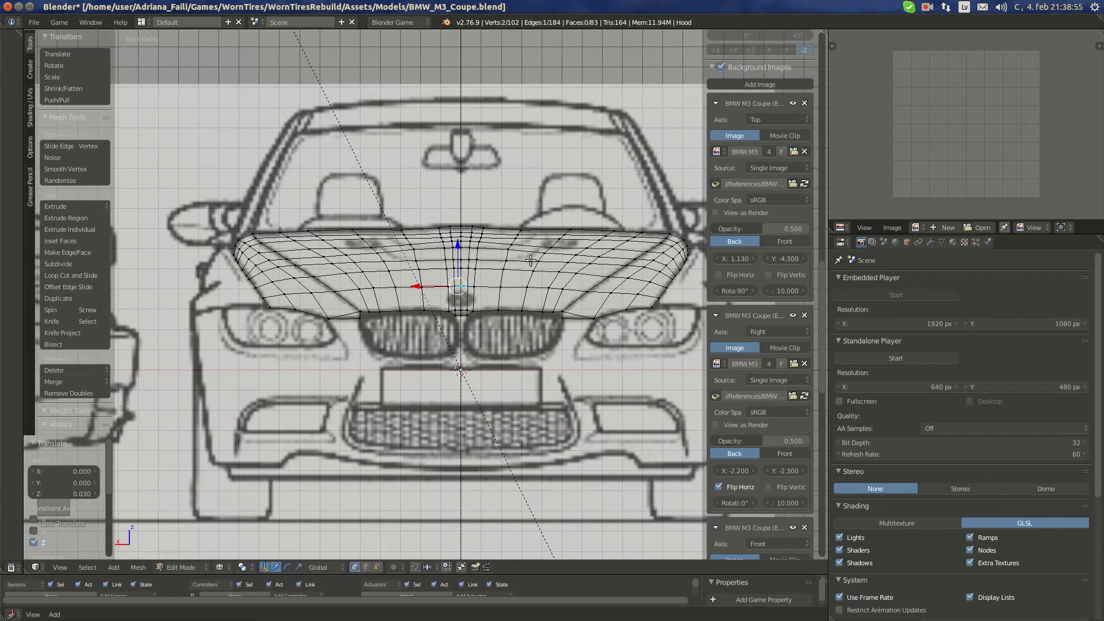
key(a)
key(KP_3)
scroll(506, 276, up, 4)
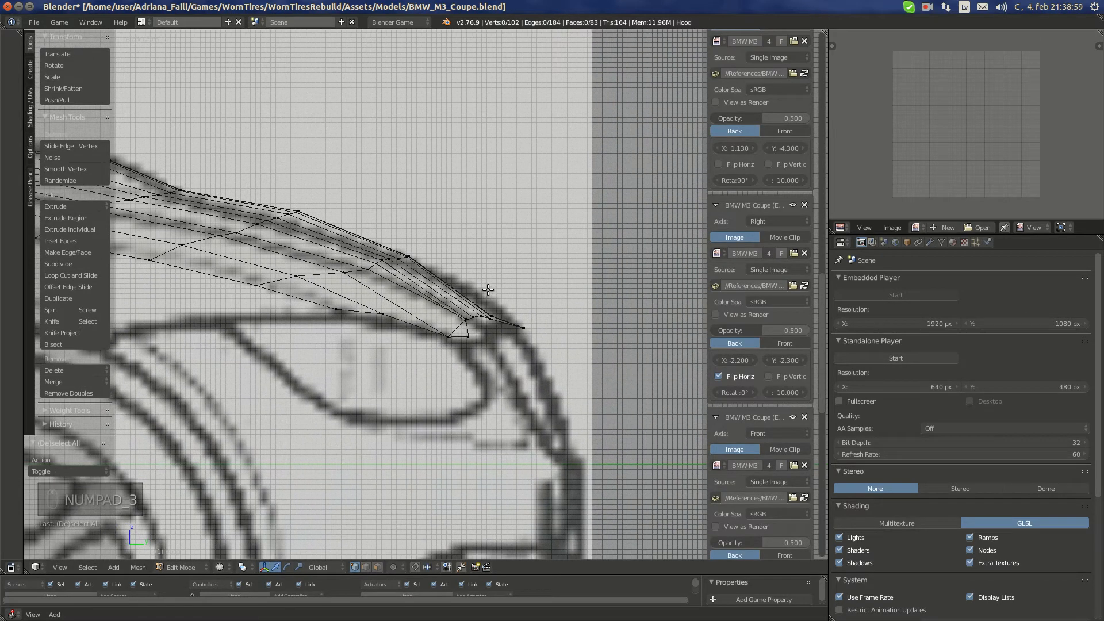
Scale the edge at the hood's front centre tip to 0.957 and shift it about -0.008 on Y
key(ctrl+KP_1)
shift+right_click(516, 330)
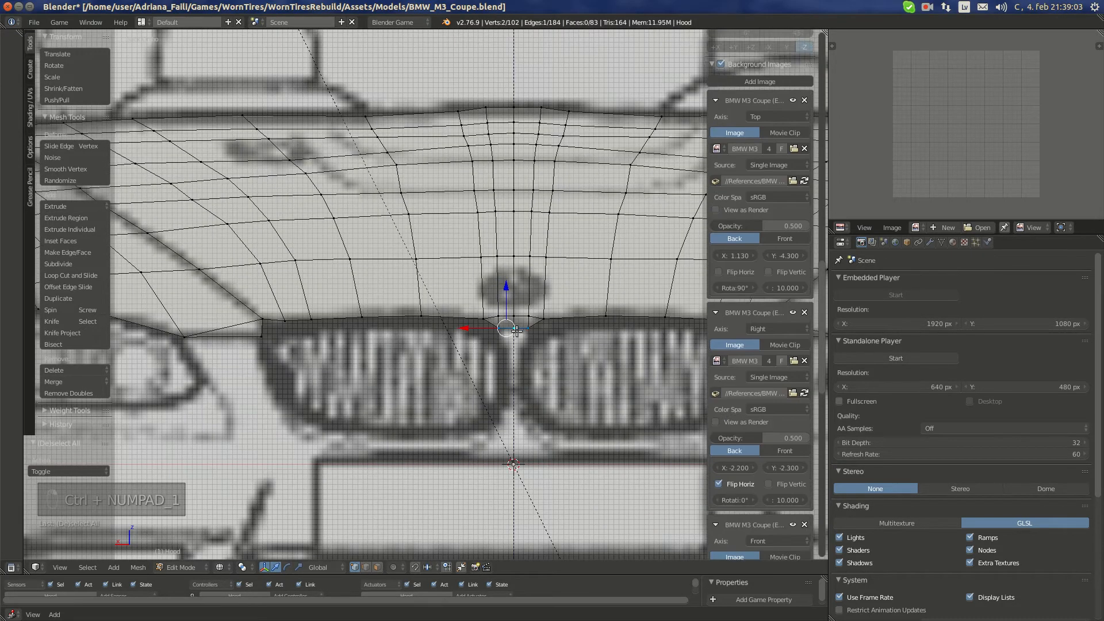
scroll(526, 339, up, 3)
shift+middle_drag(546, 374, 414, 379)
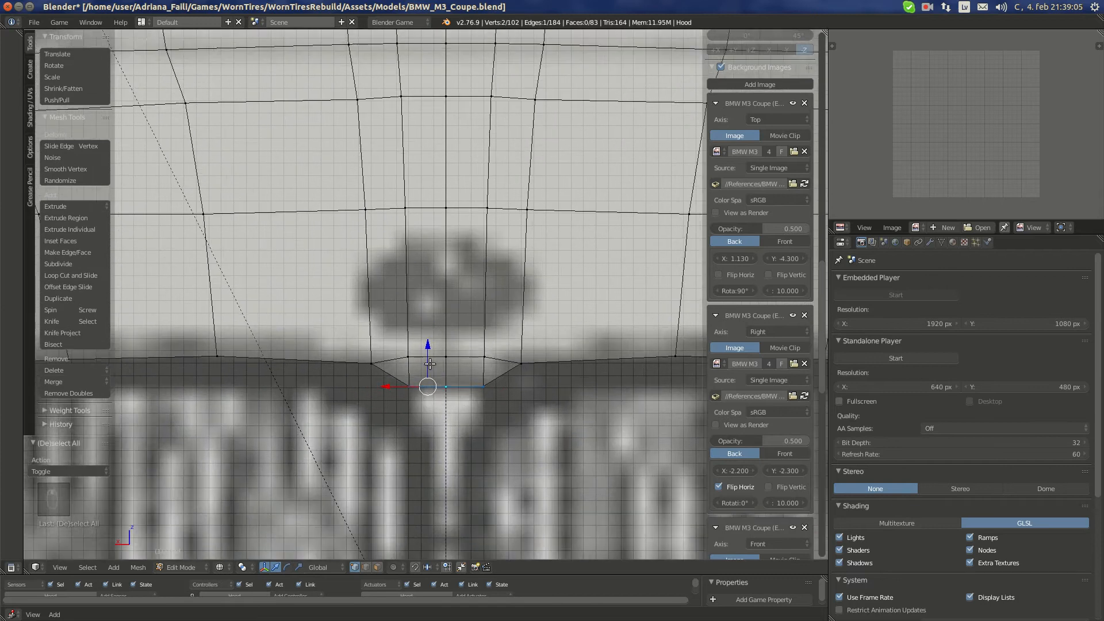
key(KP_7)
shift+middle_drag(453, 265, 497, 348)
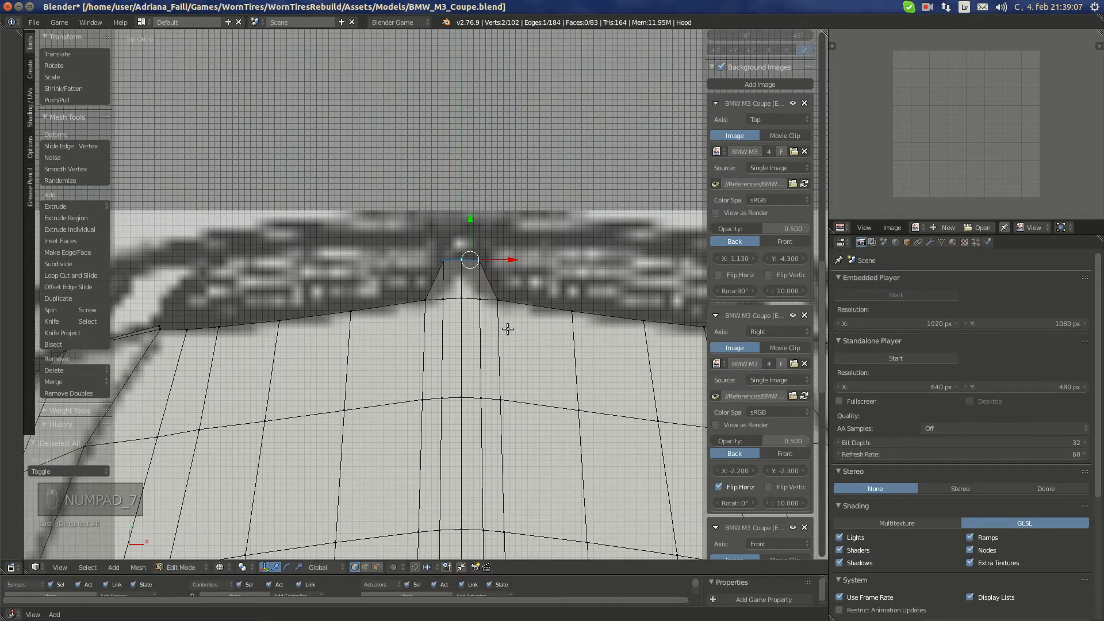
scroll(508, 328, up, 4)
key(s)
click(619, 213)
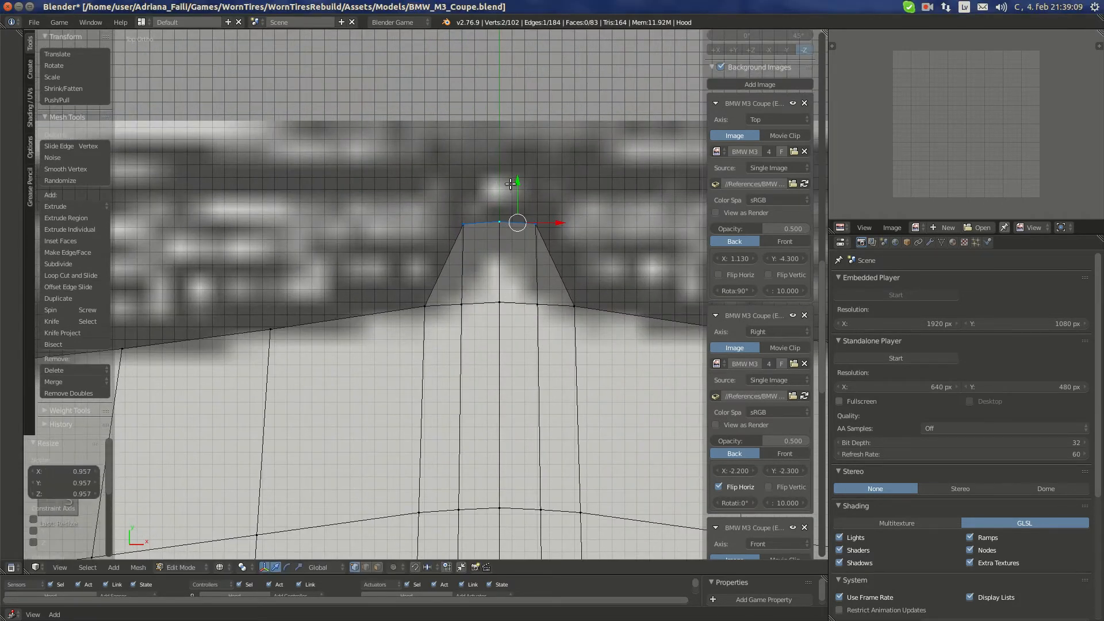
drag(517, 185, 517, 196)
key(ctrl+KP_1)
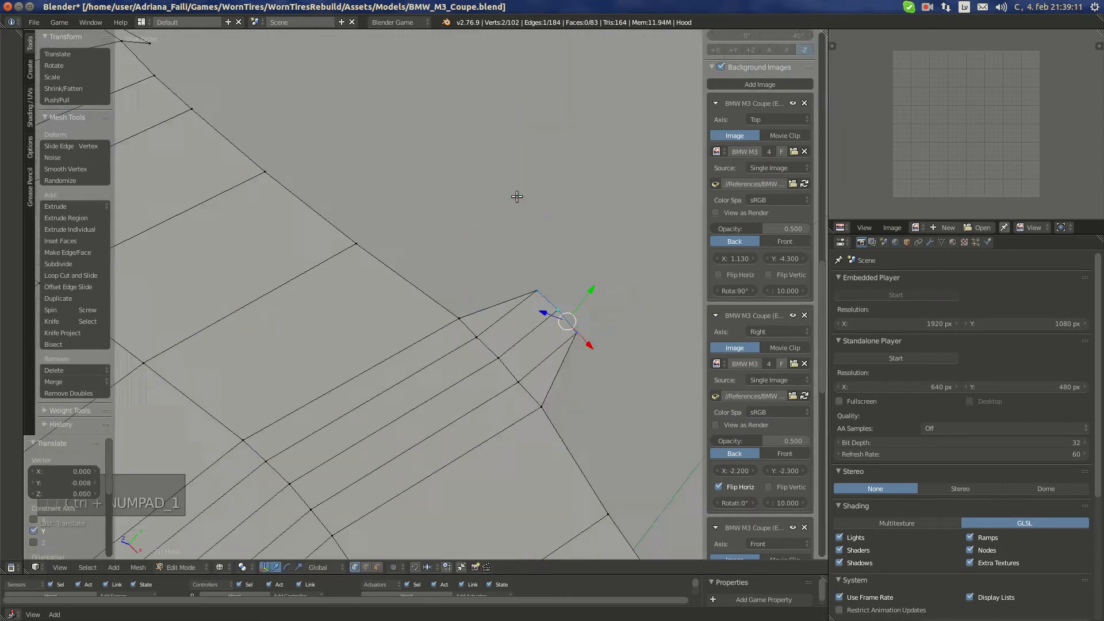
Compare the hood's front tip and edges with the side and front blueprints
key(KP_3)
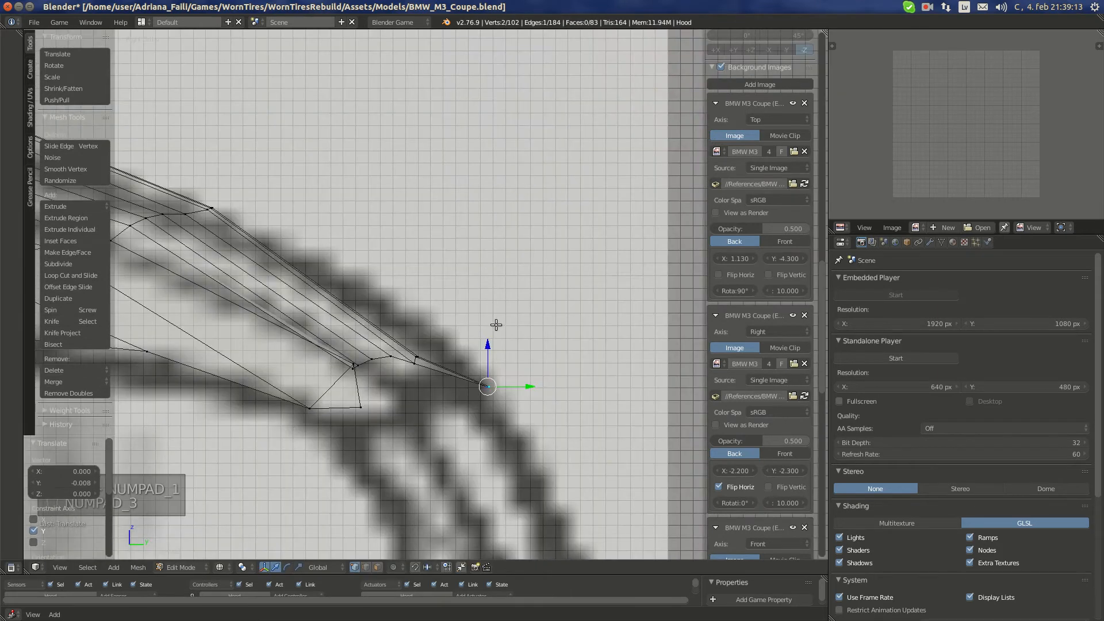
scroll(498, 361, down, 4)
scroll(492, 352, up, 5)
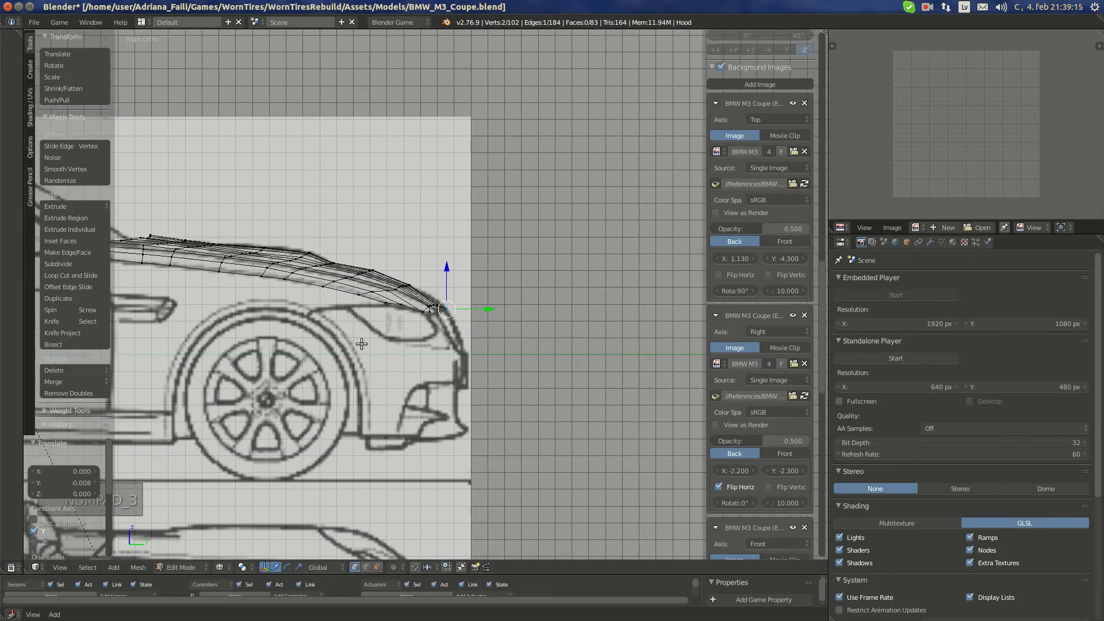
scroll(530, 327, up, 2)
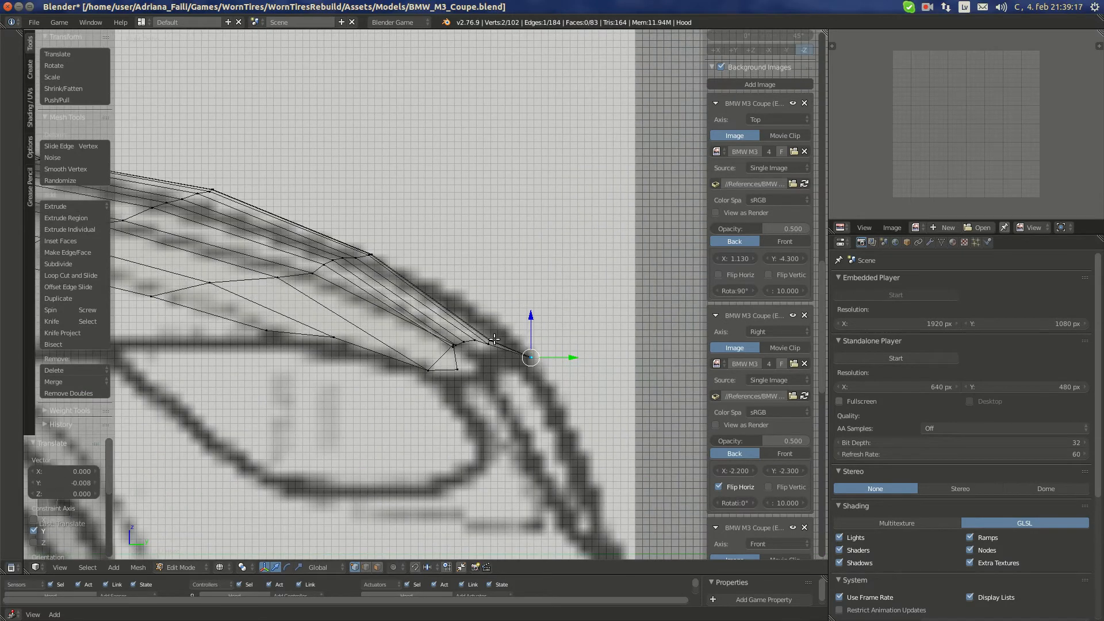
key(ctrl+KP_1)
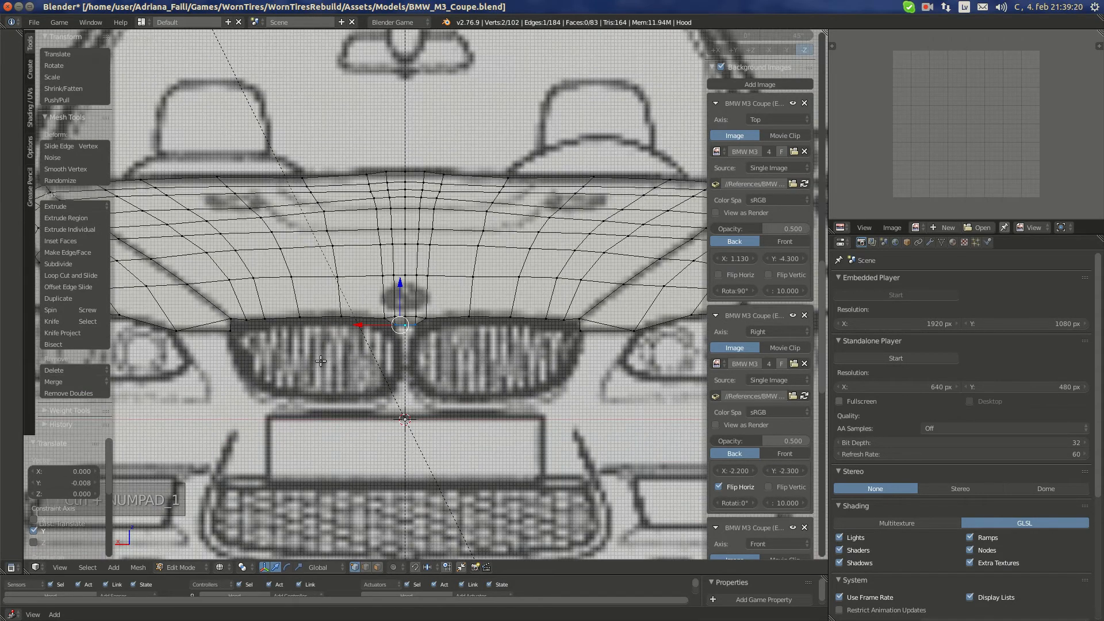
shift+middle_drag(321, 361, 525, 361)
key(a)
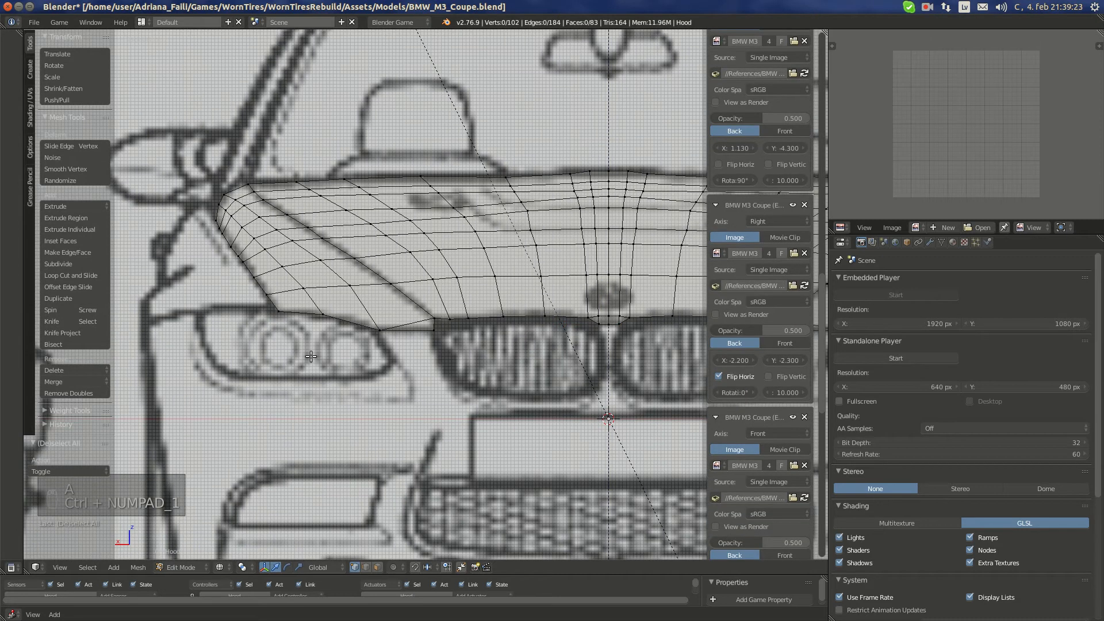
key(KP_3)
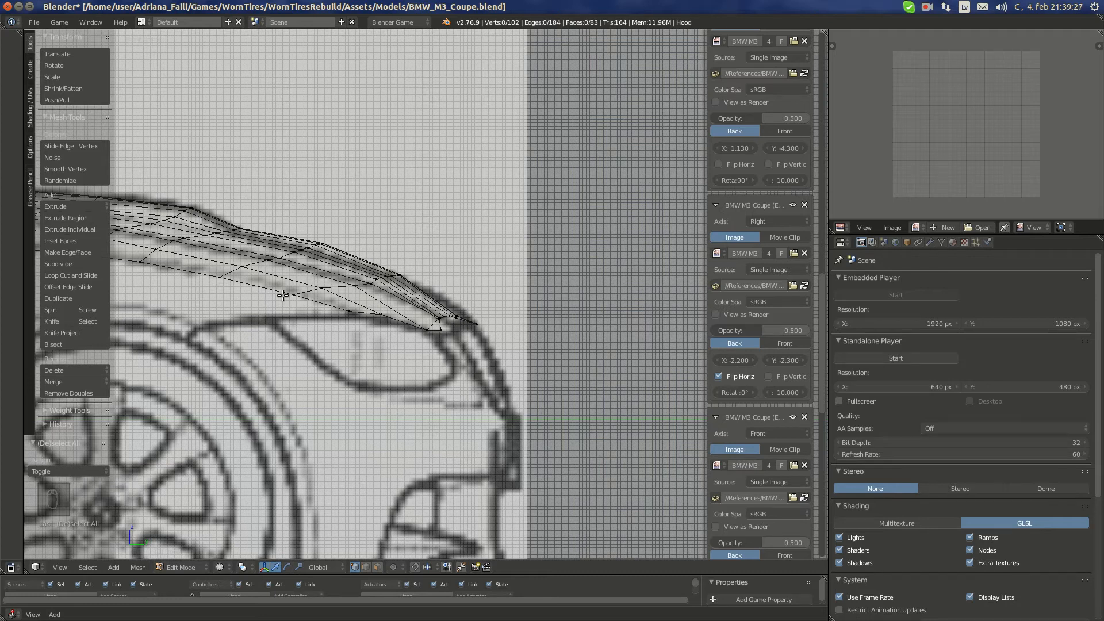
Add an edge loop across the front of the hood and slide it about 0.29 towards the front edge
key(KP_7)
shift+middle_drag(351, 295, 458, 305)
key(a)
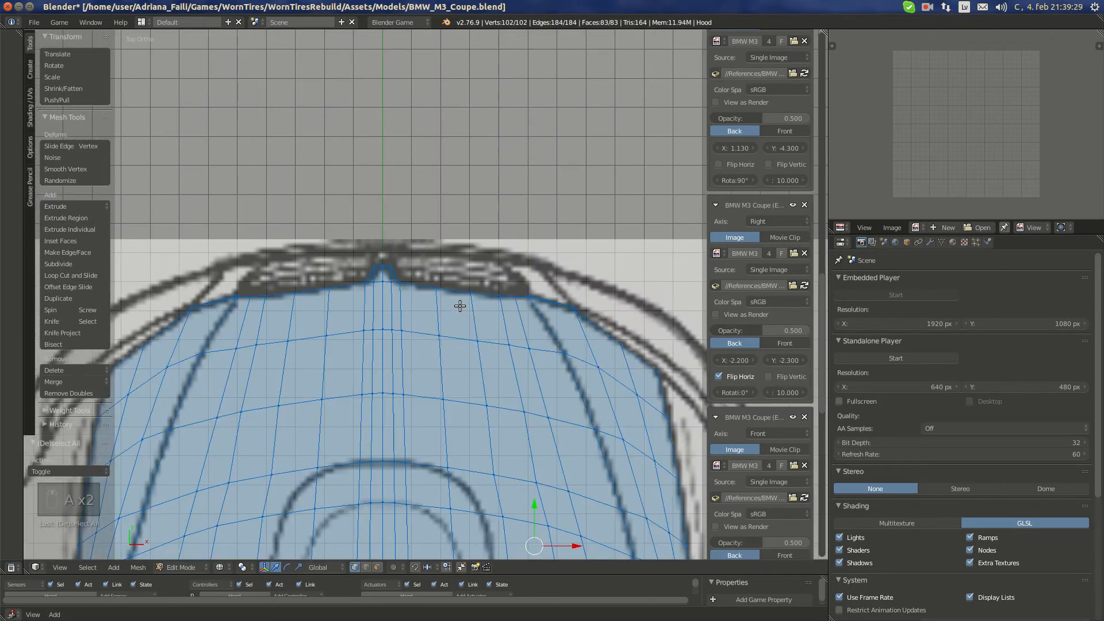
key(a)
key(ctrl+r)
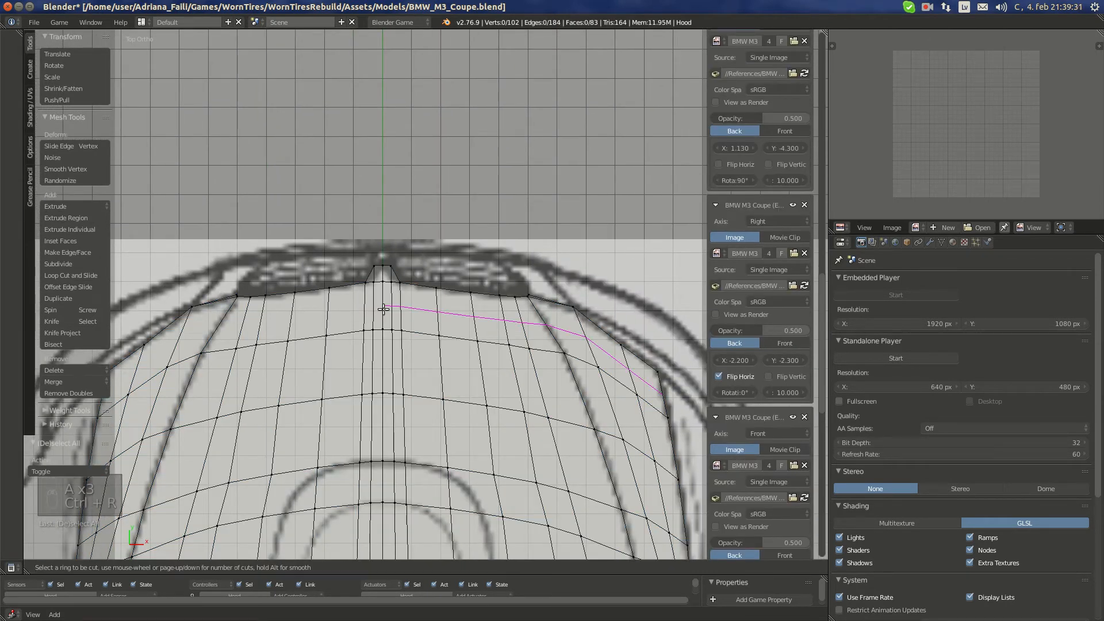
click(383, 310)
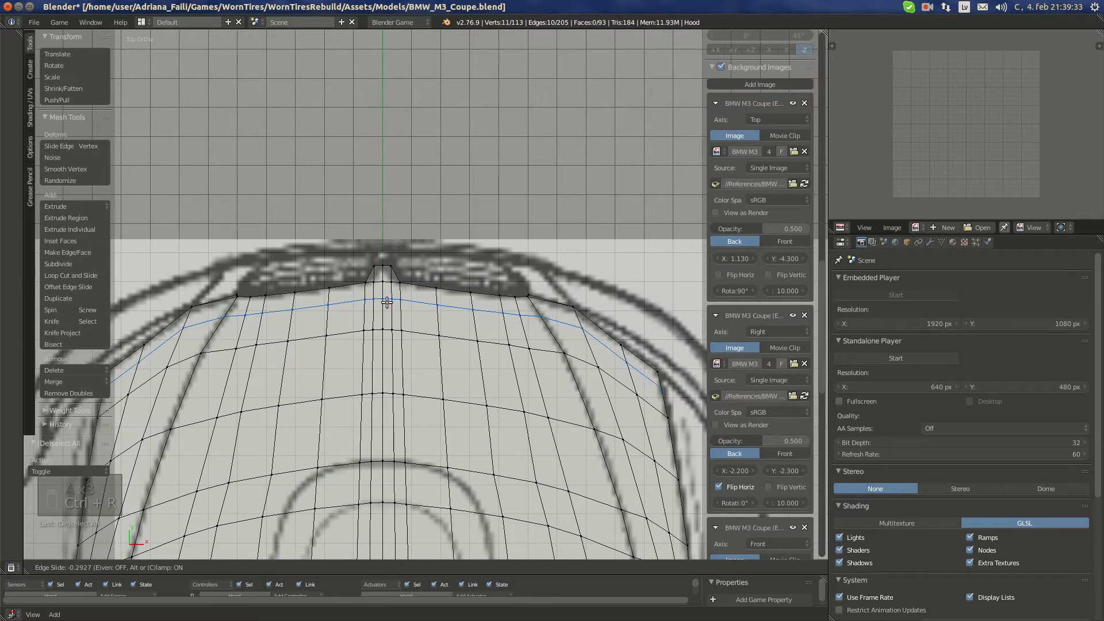
click(387, 302)
Move the new loop's crease vertex about 0.011 on X and its outer neighbour about 0.010 on X and -0.012 on Y
scroll(414, 330, up, 2)
scroll(529, 340, down, 2)
shift+middle_drag(567, 353, 407, 304)
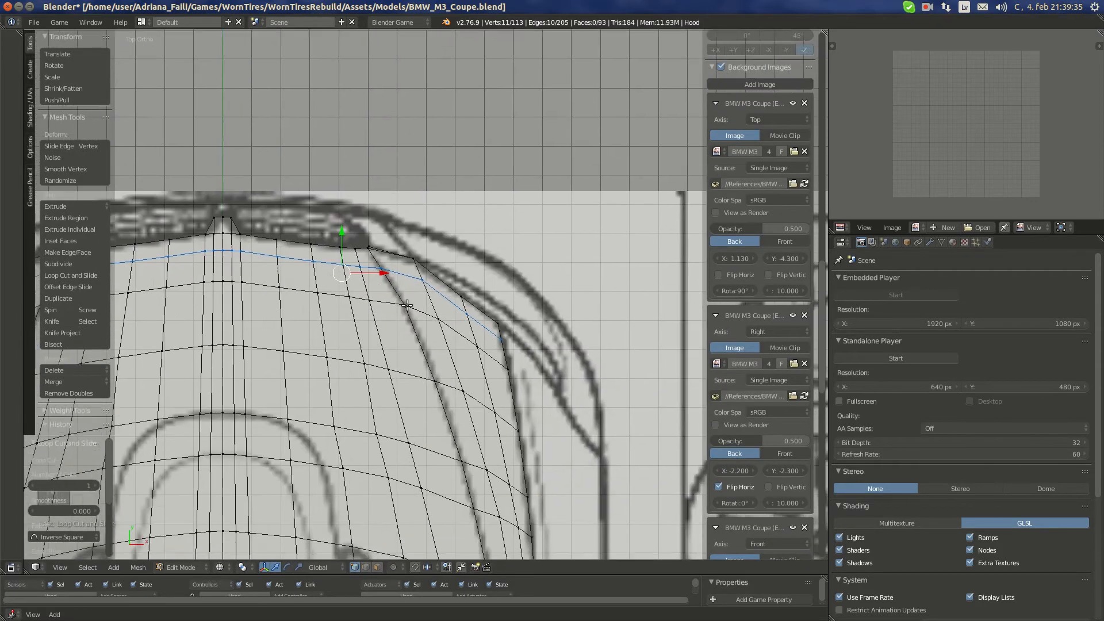
scroll(406, 305, up, 2)
right_click(380, 263)
key(g)
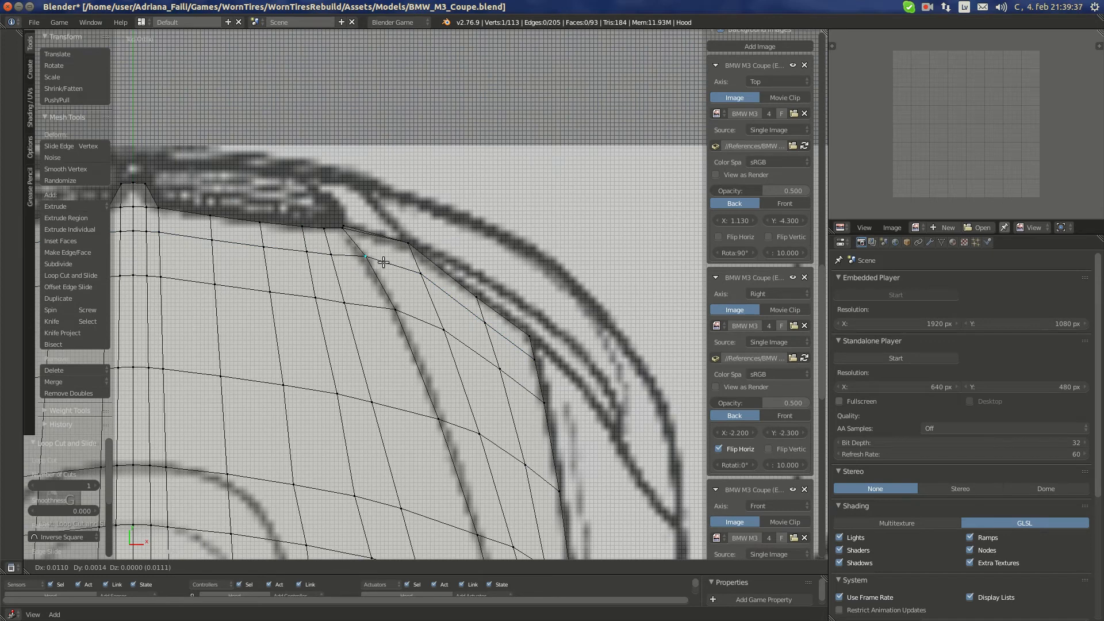
click(384, 262)
right_click(423, 277)
key(g)
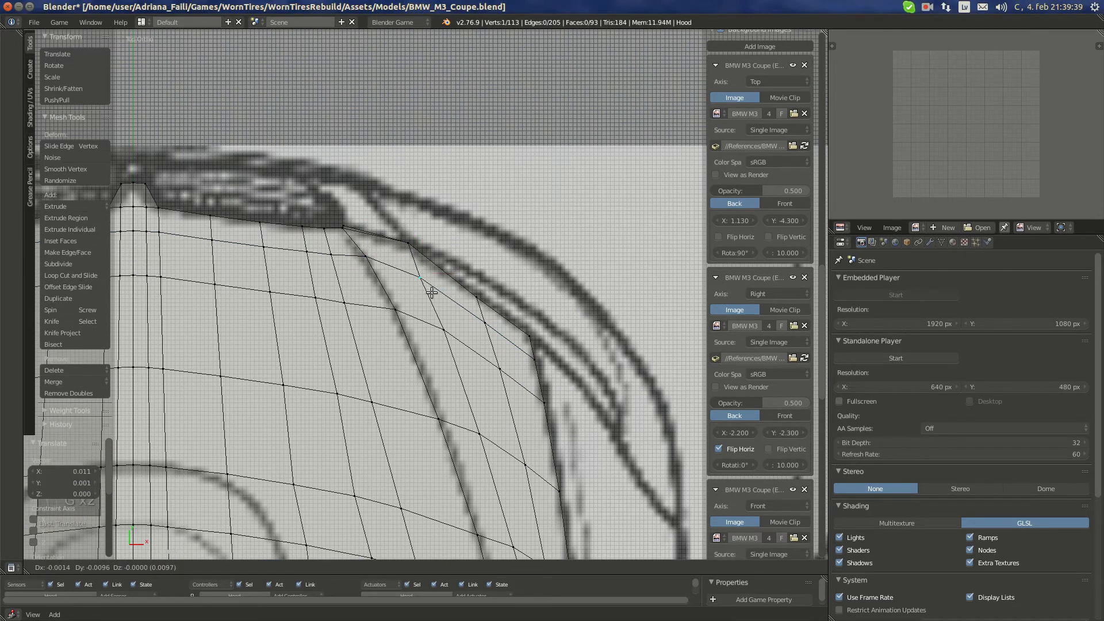
click(439, 294)
Nudge the new loop's two outermost vertices in the top view, the inner one about 0.003 on X
right_click(493, 321)
key(g)
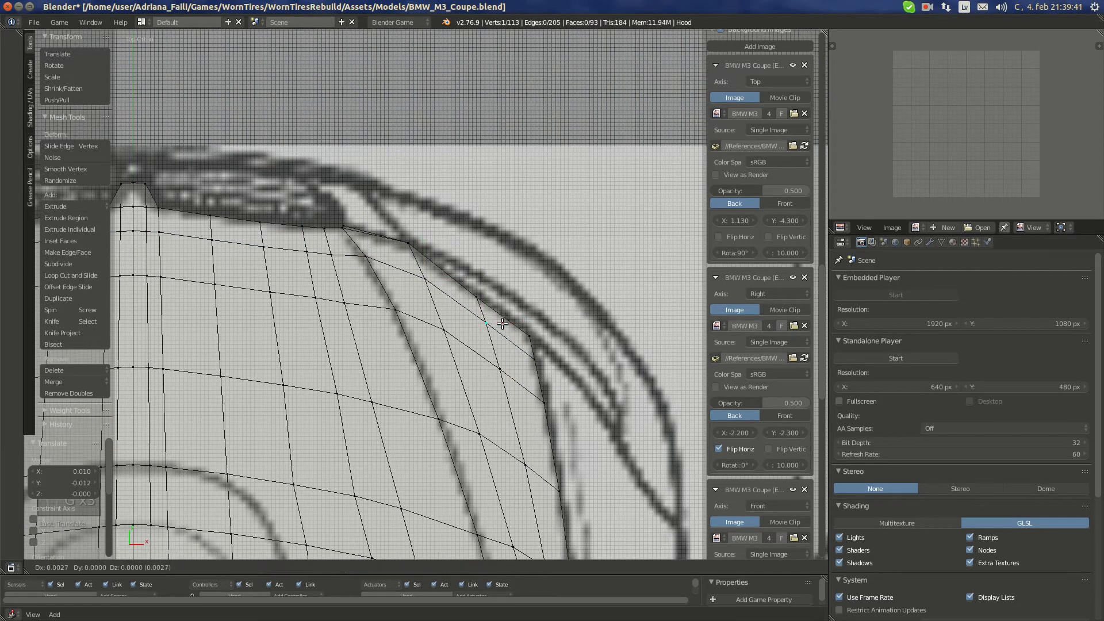
click(504, 323)
right_click(539, 357)
key(g)
click(543, 357)
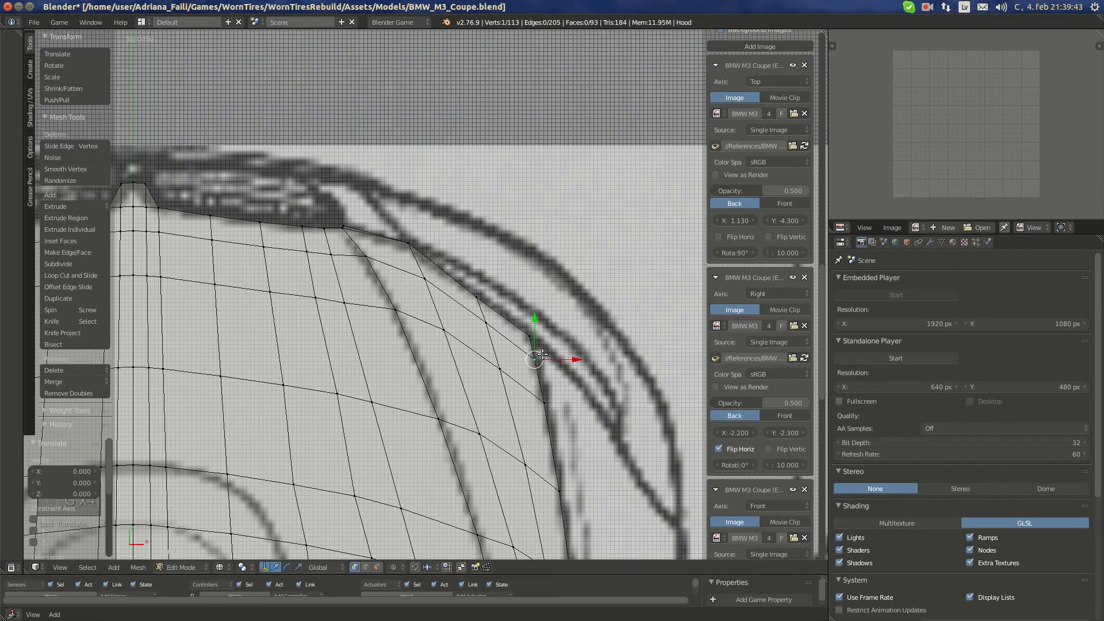
Raise the new loop's crease vertex about 0.011 on Z and adjust the height of the vertices outside it to match
key(ctrl+KP_1)
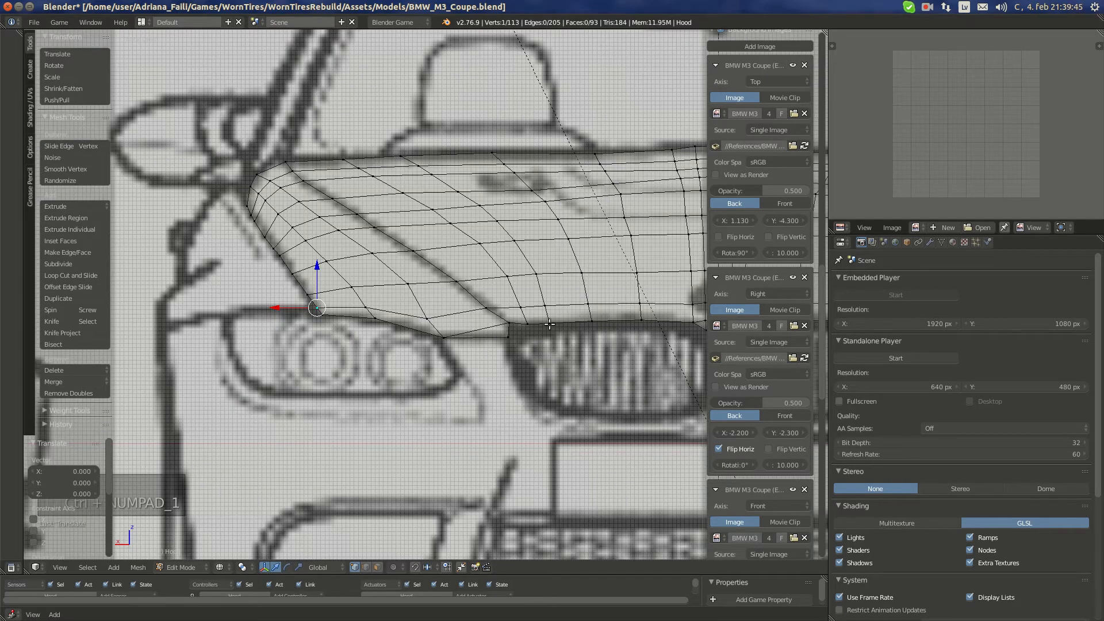
shift+middle_drag(549, 323, 492, 321)
right_click(425, 303)
key(g)
key(z)
click(425, 299)
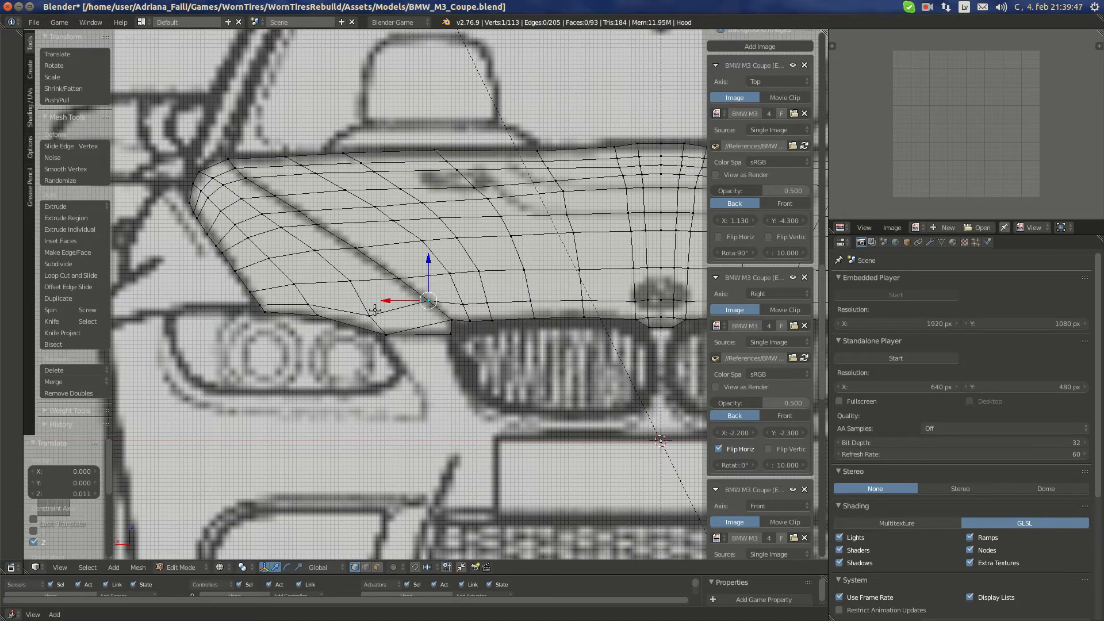
right_click(375, 310)
drag(371, 292, 309, 283)
right_click(307, 304)
Raise the new loop's seven vertices from inside the crease to the centre line together about 0.018 on Z
shift+middle_drag(465, 289, 360, 281)
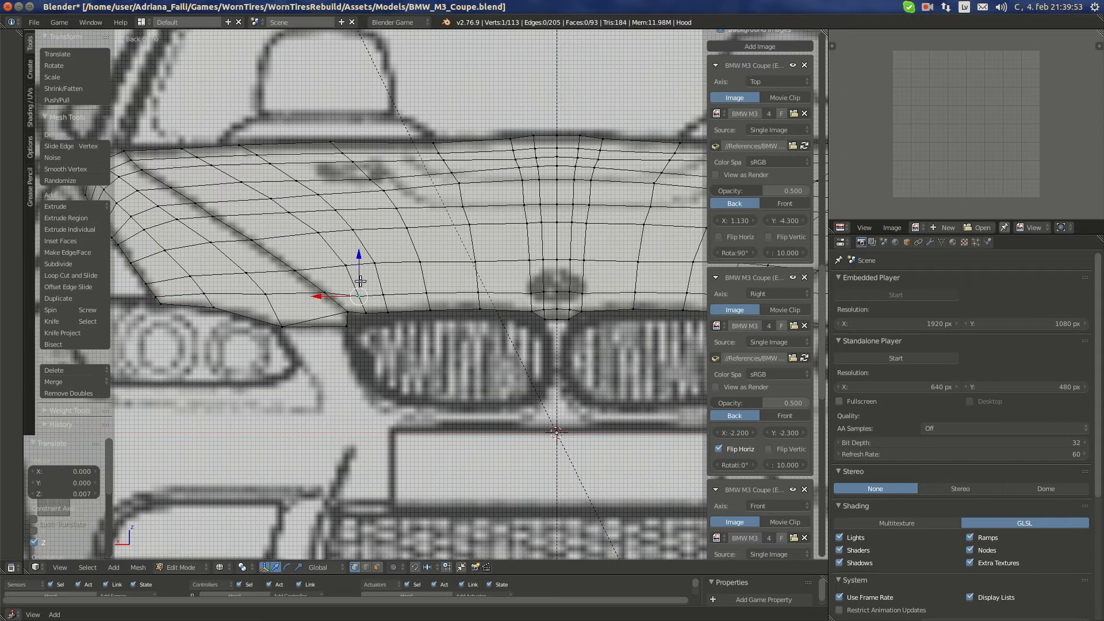
shift+right_click(384, 297)
shift+right_click(431, 293)
shift+right_click(483, 293)
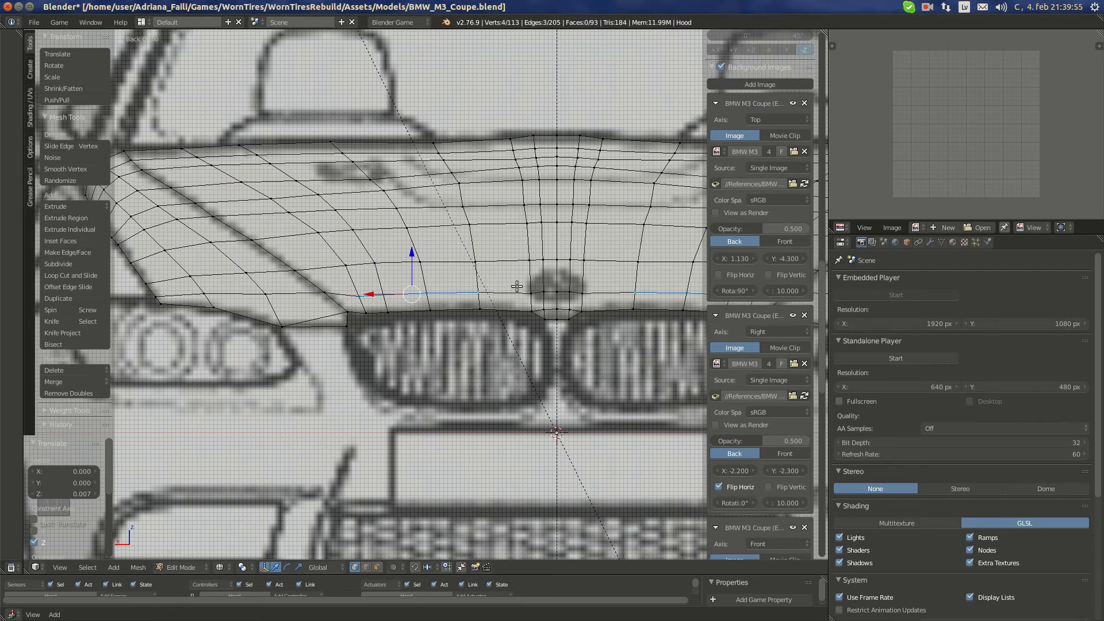
shift+right_click(530, 293)
shift+right_click(543, 292)
shift+right_click(556, 292)
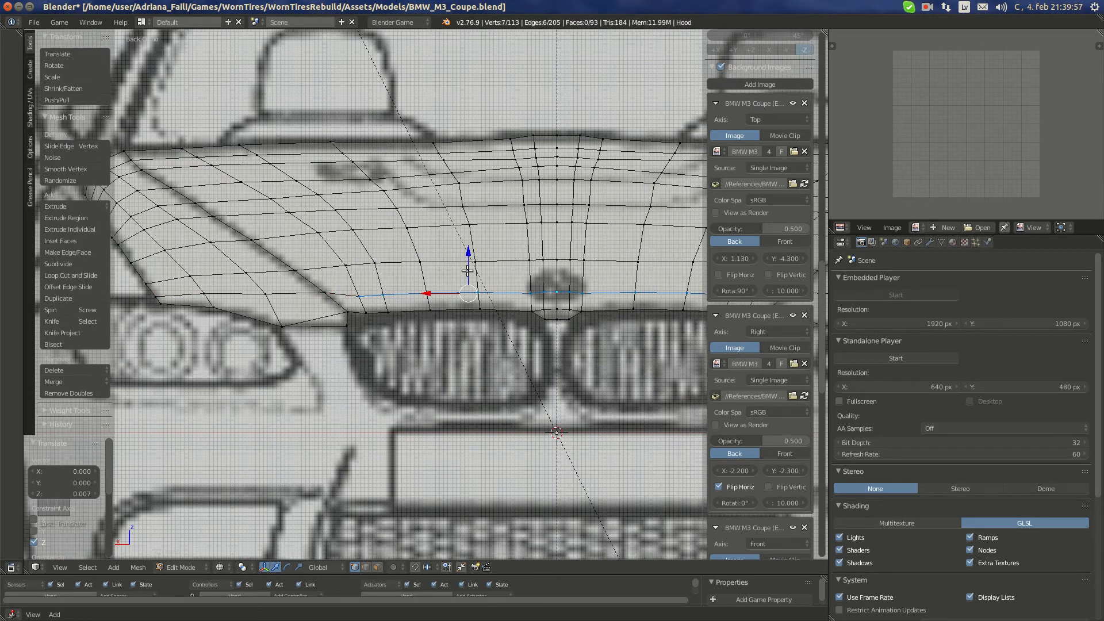
key(g)
key(z)
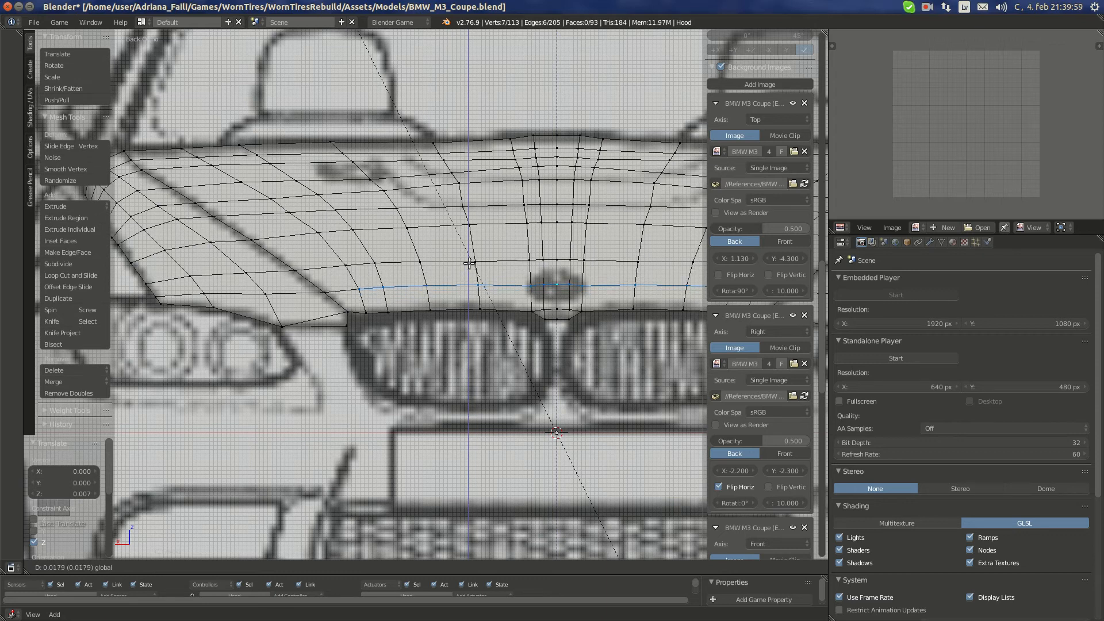
click(469, 262)
Raise the new loop's vertex at the centre strip's edge about 0.002 on Z
right_click(531, 284)
key(g)
key(z)
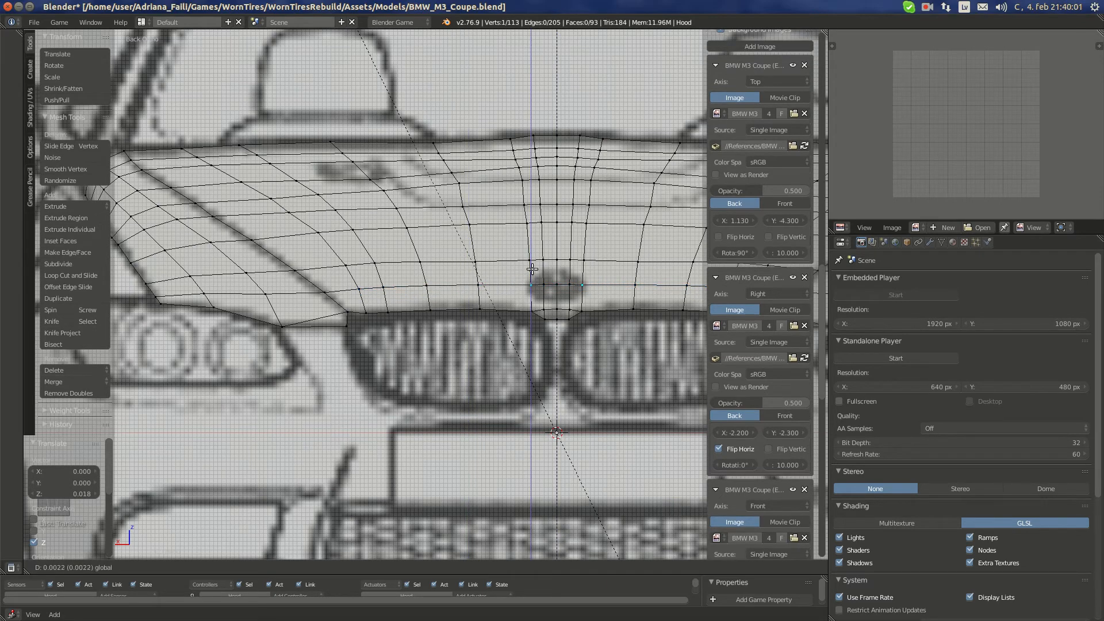
click(532, 268)
Examine the hood's solid-shaded surface in perspective from the front and above
scroll(508, 281, down, 5)
key(a)
key(a)
key(a)
key(Tab)
key(KP_5)
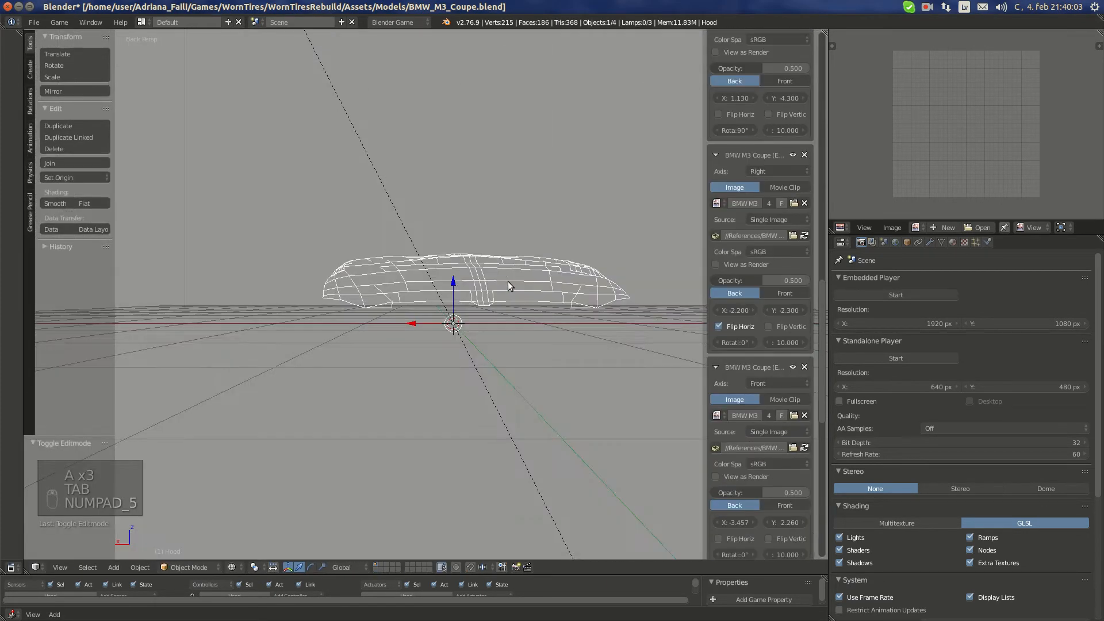
key(KP_Decimal)
key(z)
mouse_move(508, 281)
middle_down()
mouse_move(402, 297)
mouse_move(476, 311)
mouse_move(613, 308)
mouse_move(599, 387)
mouse_move(308, 320)
mouse_move(458, 247)
mouse_move(585, 295)
mouse_move(573, 342)
mouse_move(539, 348)
middle_up()
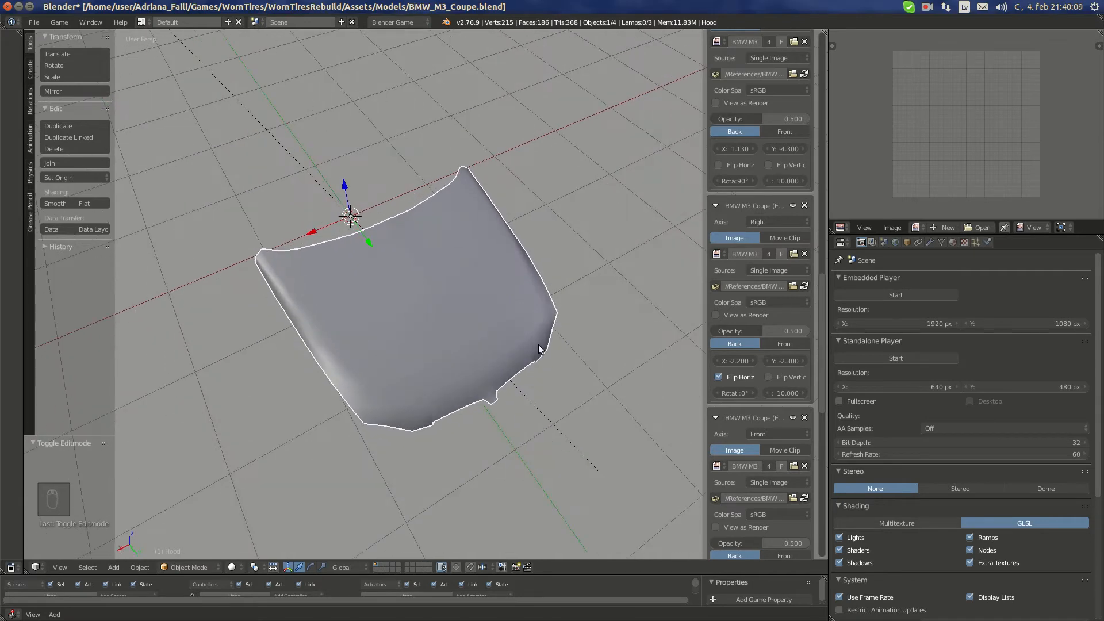
Compare the hood's mesh and solid surface with the bulge and vents on the top blueprint
key(KP_7)
key(KP_5)
key(z)
key(Tab)
scroll(467, 181, up, 2)
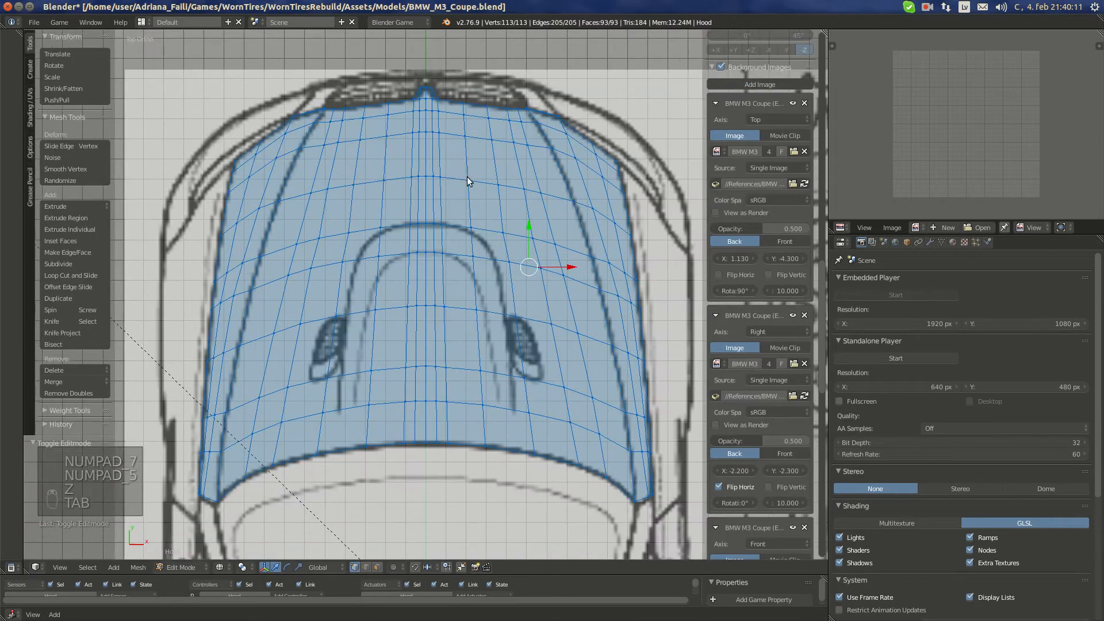
key(Tab)
key(KP_5)
key(z)
mouse_move(505, 246)
middle_down()
mouse_move(276, 132)
mouse_move(375, 278)
mouse_move(419, 298)
mouse_move(388, 291)
mouse_move(351, 253)
middle_up()
key(KP_7)
key(KP_5)
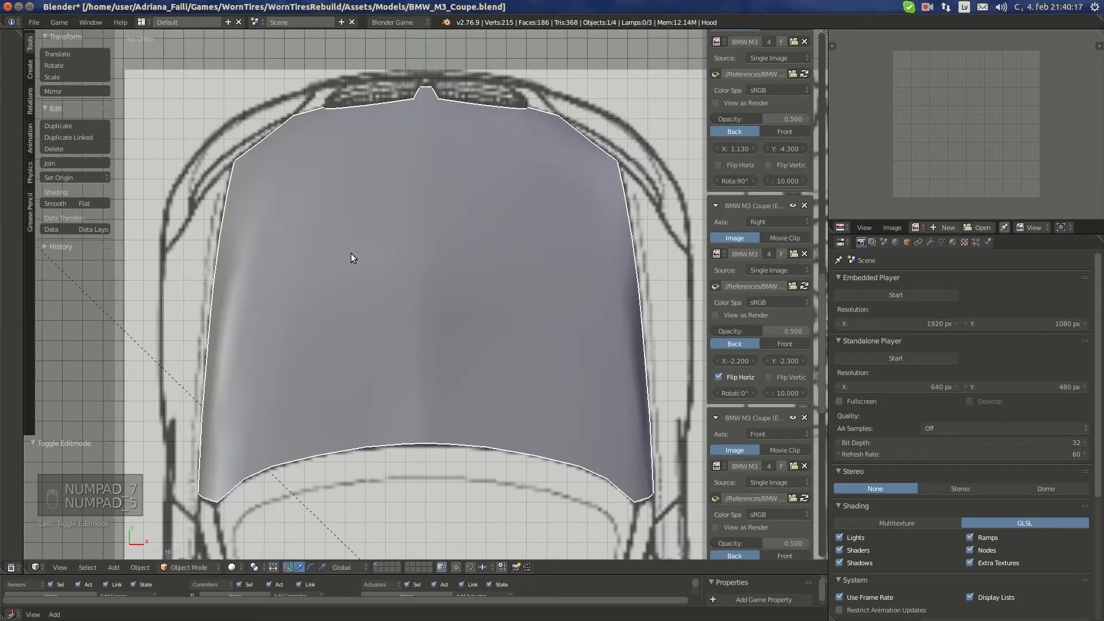
Move the vertex near the bulge's inner outline onto that line, about -0.033 on X and -0.036 on Y
key(z)
key(Tab)
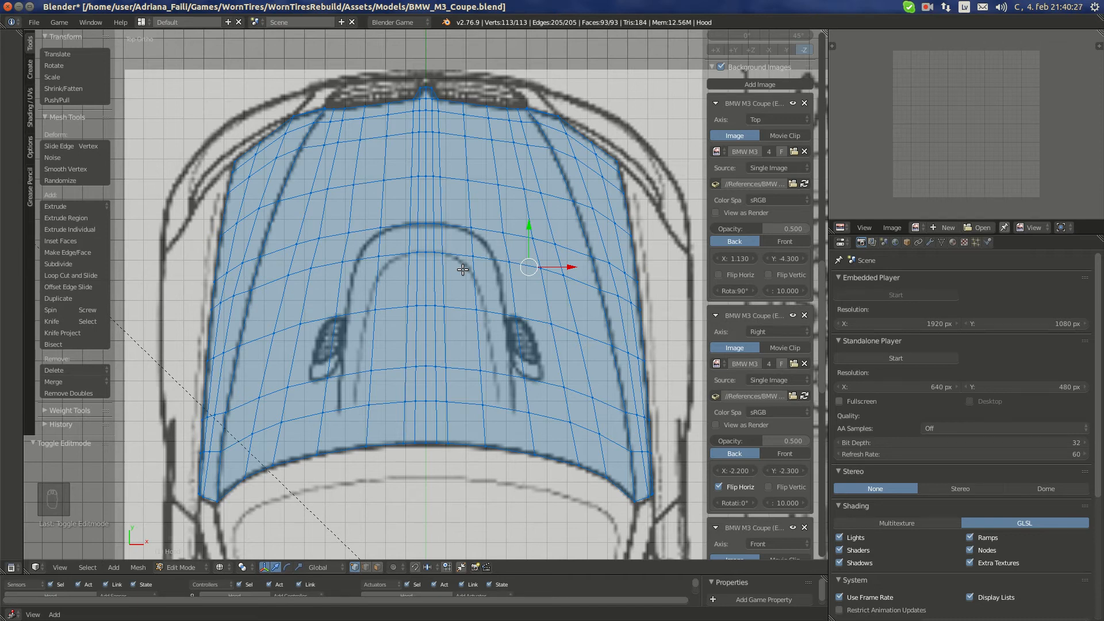
scroll(474, 254, up, 3)
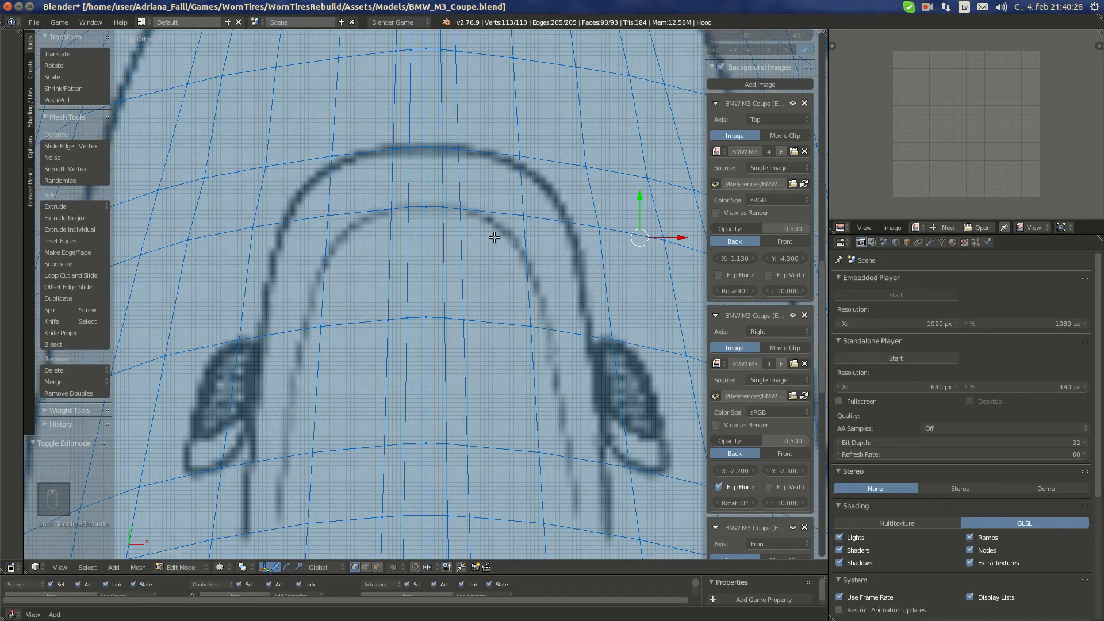
shift+middle_drag(538, 225, 535, 251)
right_click(534, 250)
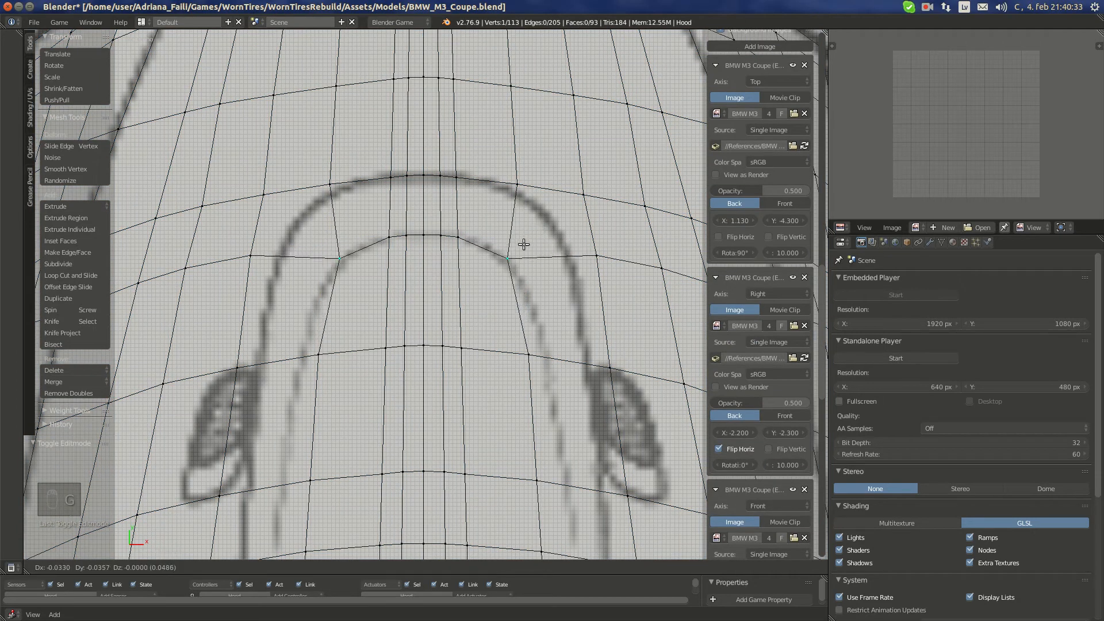
click(523, 240)
Fit two vertices to the bulge's outer front curve, moving them about -0.014, -0.011 and -0.089, -0.049 on X and Y
shift+middle_drag(524, 241, 526, 207)
right_click(512, 155)
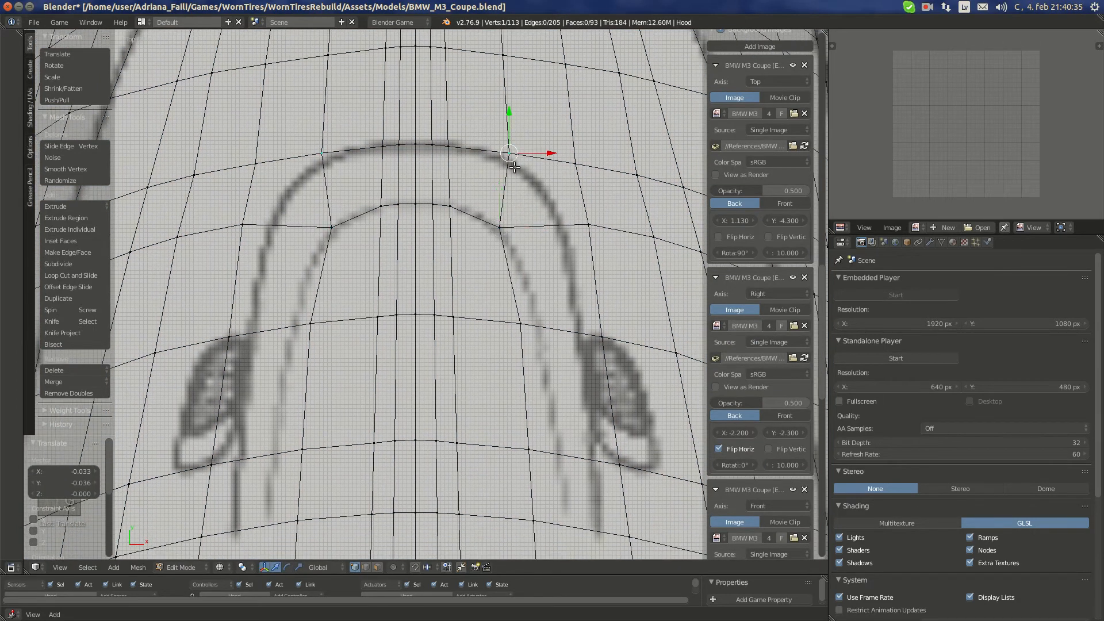
key(g)
click(509, 174)
right_click(570, 167)
key(g)
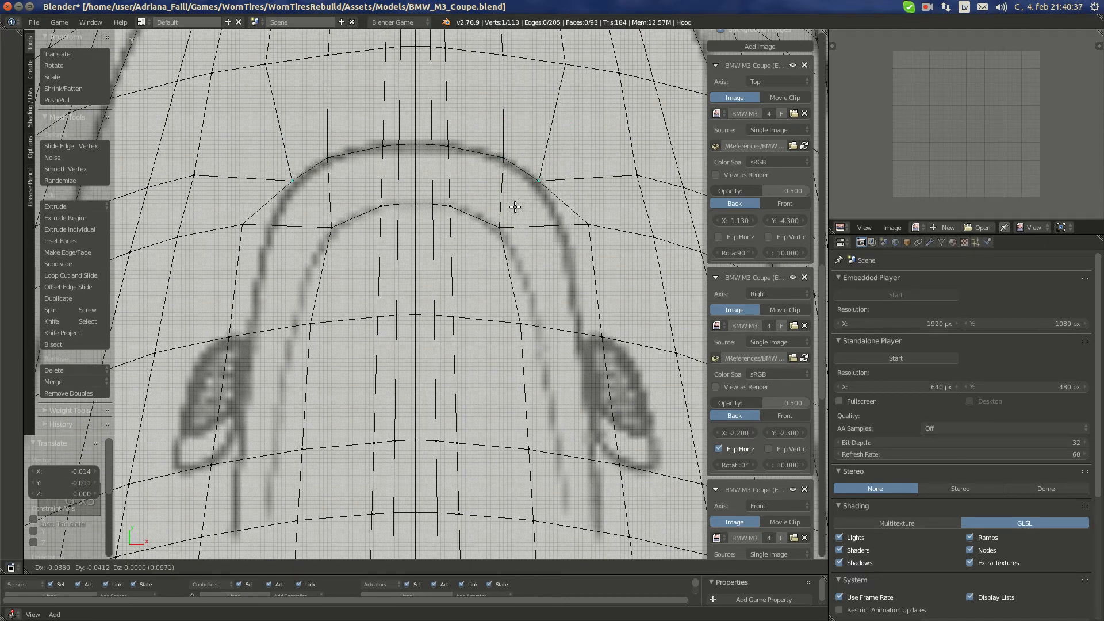
click(515, 207)
Fit the next vertex to the bulge's outer side line, about -0.048 on X and -0.054 on Y, and the one behind it beside the vent's front
right_click(591, 225)
key(g)
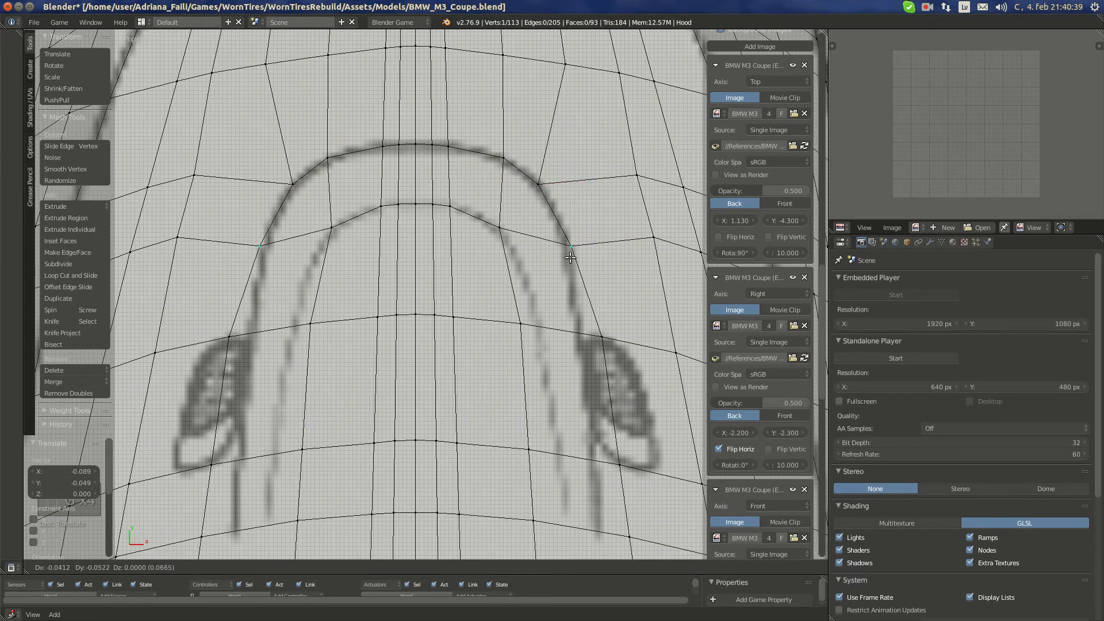
click(569, 257)
shift+middle_drag(597, 314, 581, 266)
right_click(586, 292)
key(g)
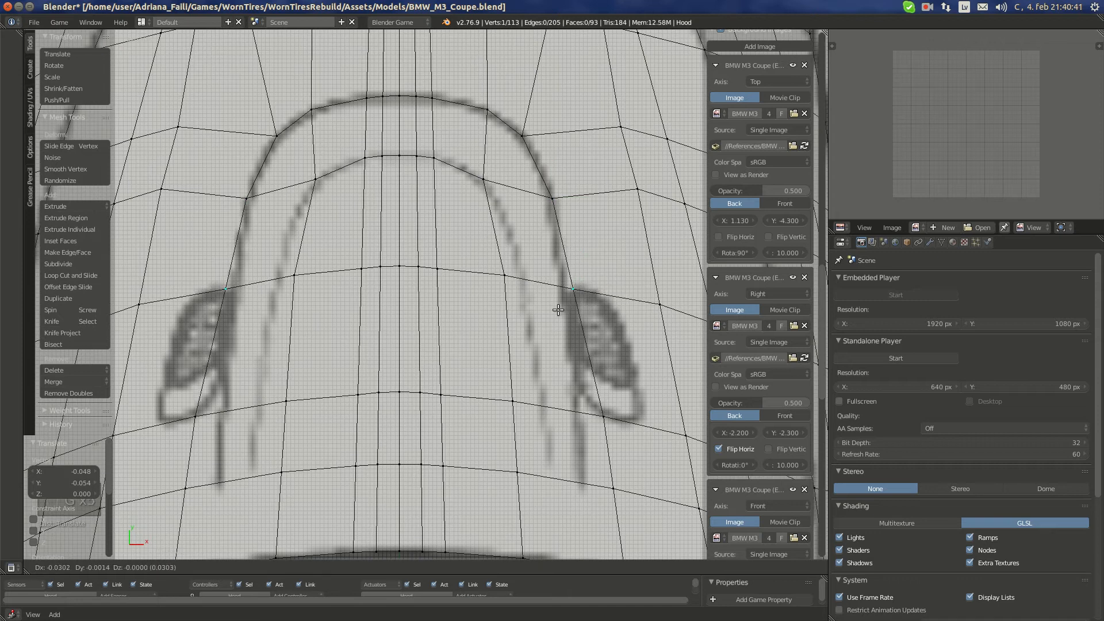
click(566, 306)
key(g)
click(582, 294)
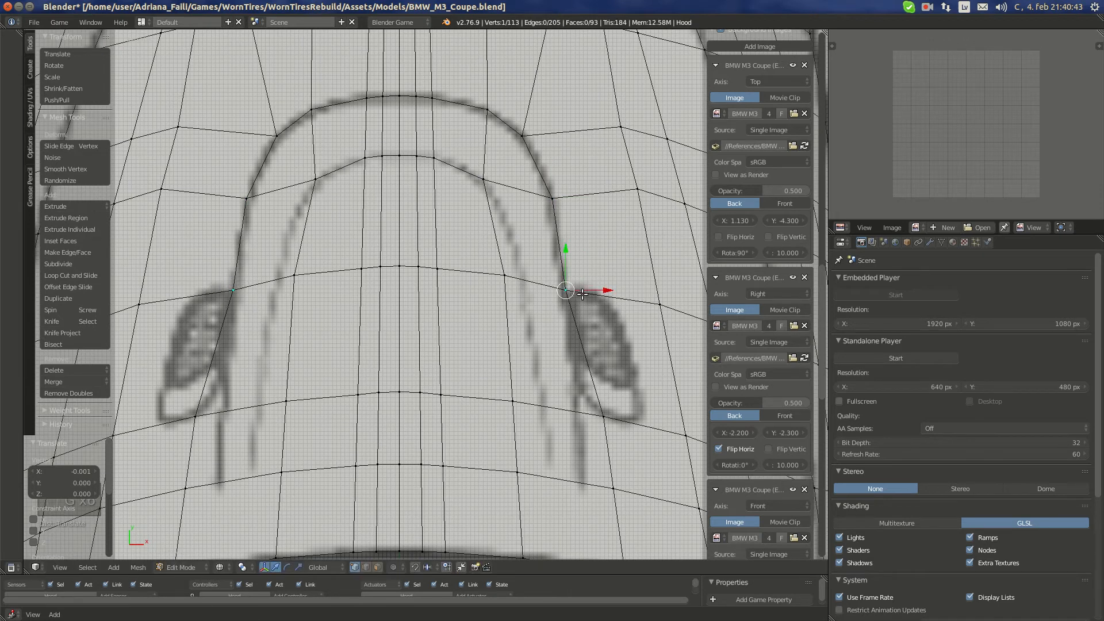
Move the two rear vertices onto the bulge's outer side line, about -0.060, 0.004 and -0.077, 0.007 on X and Y
right_click(598, 394)
key(g)
click(593, 434)
right_click(613, 488)
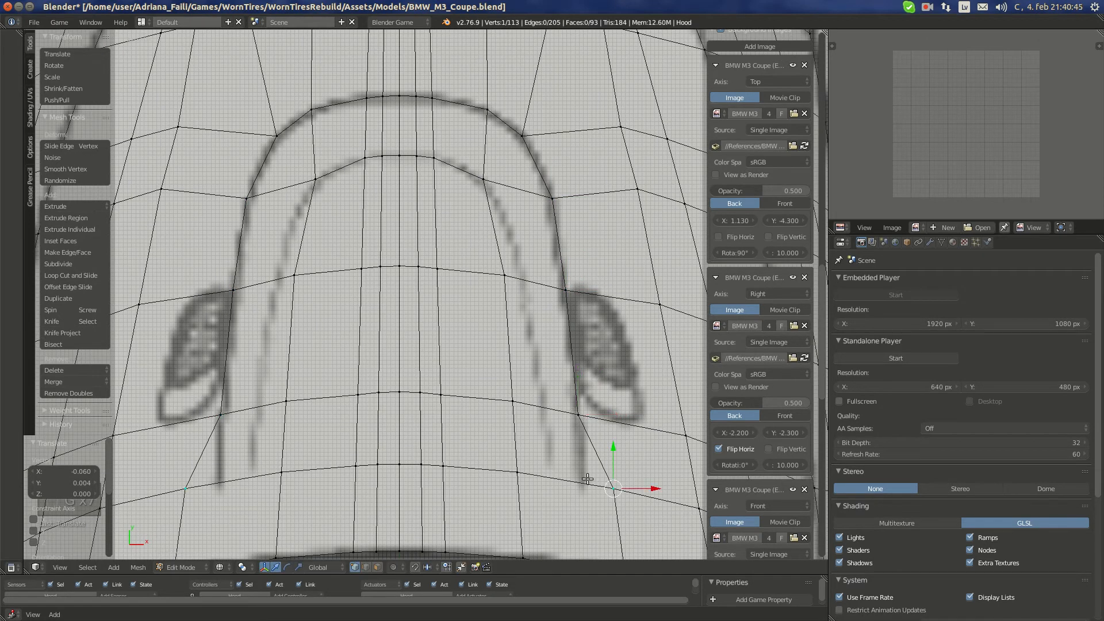
key(g)
click(537, 422)
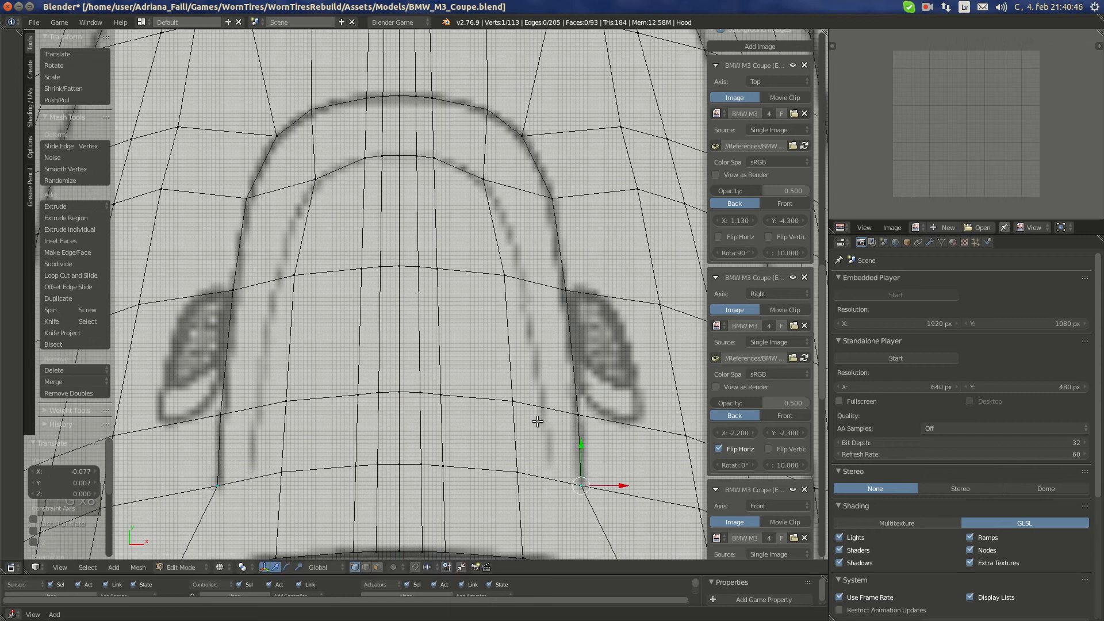
Fit two side vertices to the bulge's inner line, moving them about 0.033, 0.004 and 0.077, -0.001 on X and Y
right_click(505, 270)
key(g)
click(518, 269)
right_click(532, 403)
key(g)
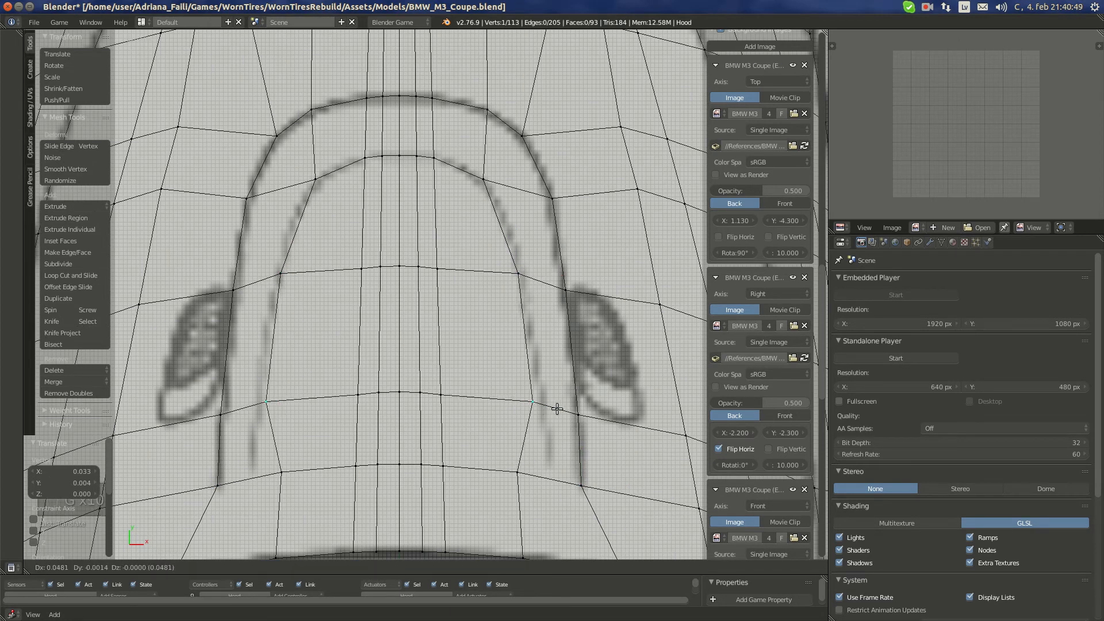
click(560, 409)
Move the rearmost side vertex of the bulge's inner line outward, about 0.078 on X and 0.020 on Y
scroll(536, 473, down, 1)
right_click(512, 452)
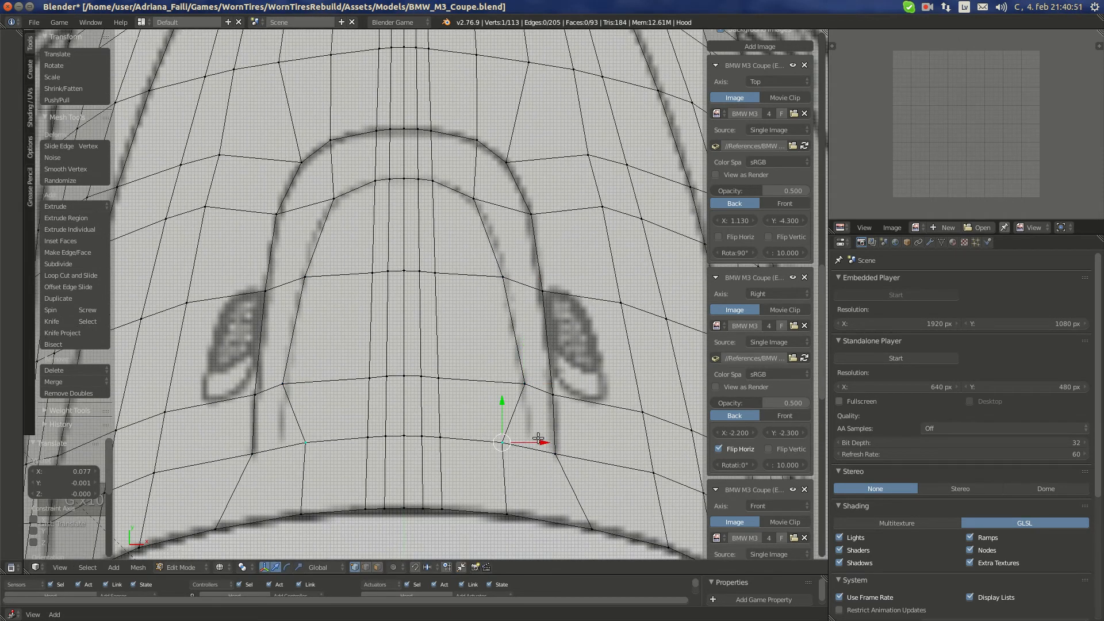
key(g)
click(565, 431)
Slide two vertices along the hood's rear edge, about -0.051, 0.021 for the outer one and 0.073, -0.003 for the inner one
shift+middle_drag(595, 525, 578, 430)
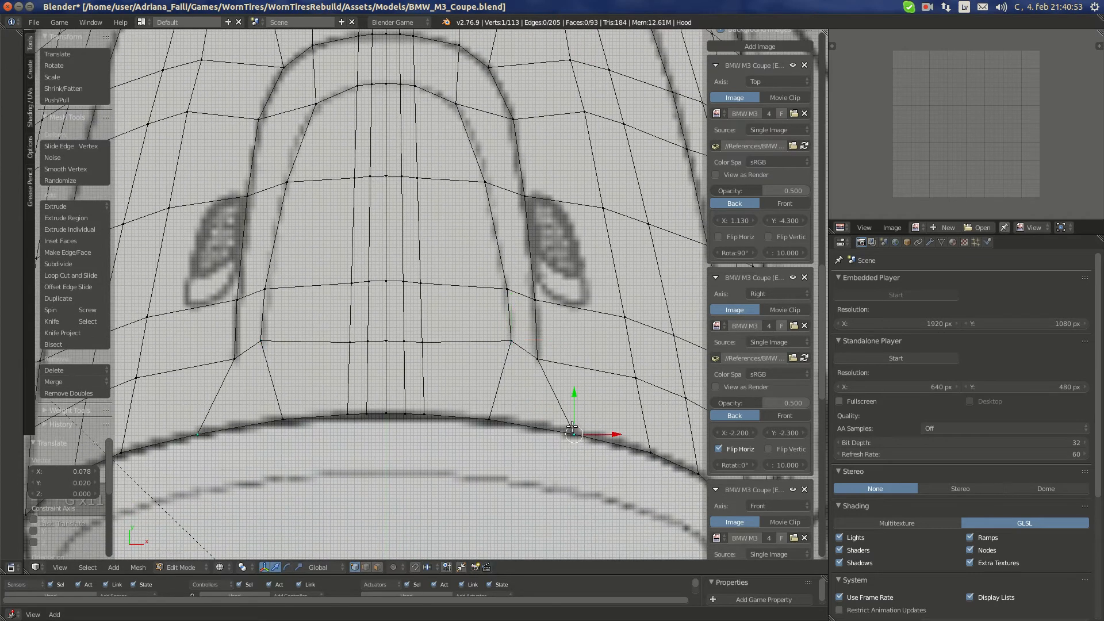
key(g)
click(556, 423)
right_click(490, 419)
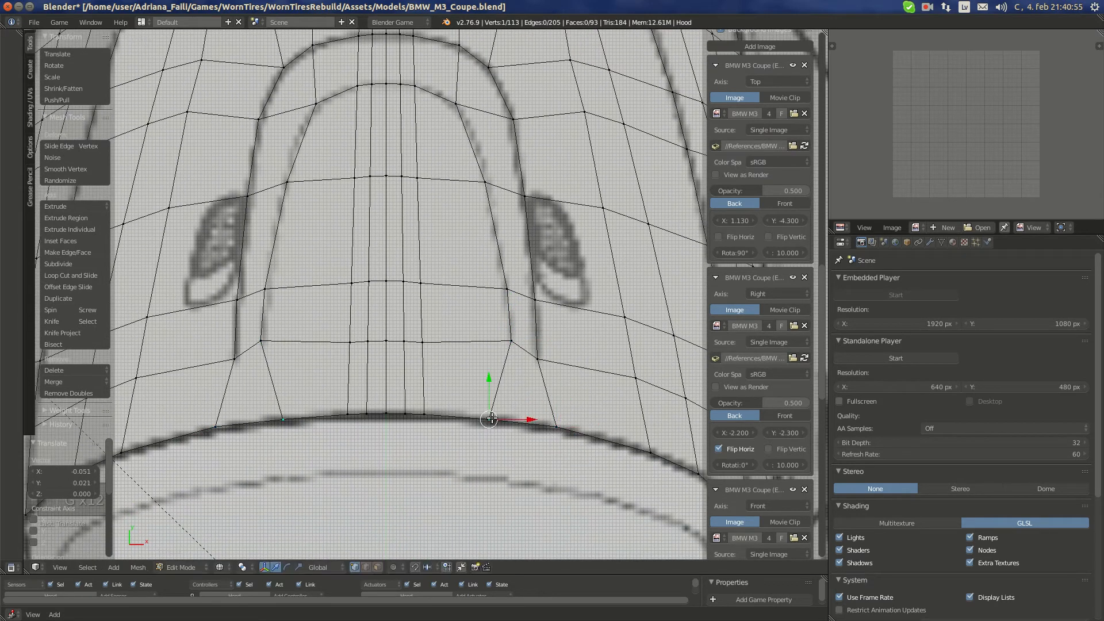
key(g)
click(520, 420)
Move the four rear vertices of the column inside the bulge's inner line outward together, about 0.091 on X only
right_click(430, 408)
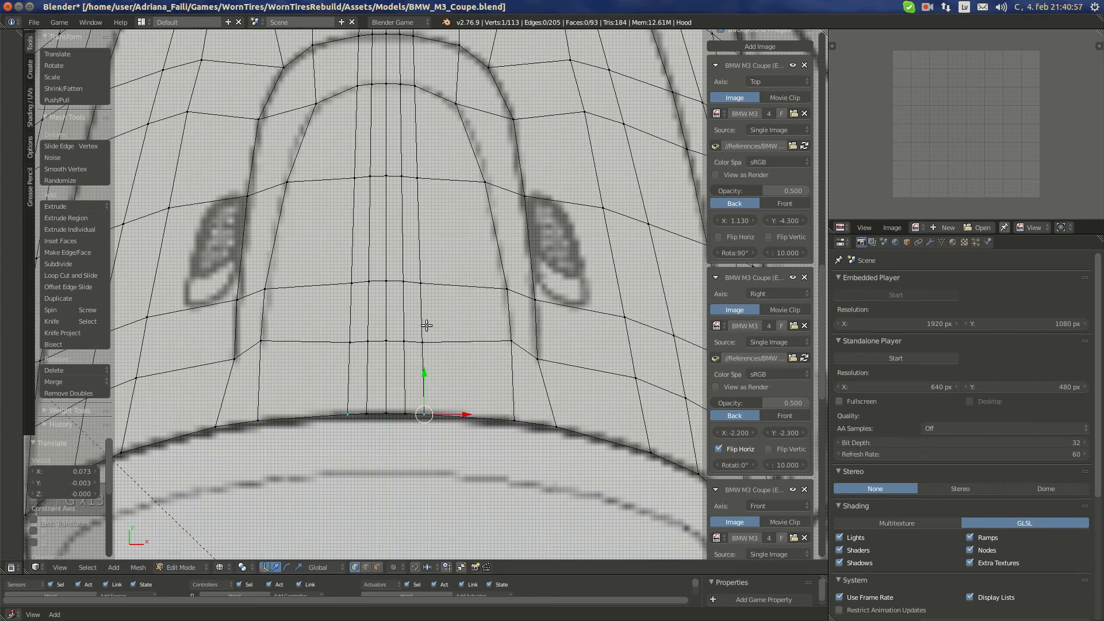
shift+middle_drag(404, 207, 423, 236)
shift+right_click(420, 195)
shift+right_click(419, 200)
shift+right_click(440, 208)
shift+right_click(442, 313)
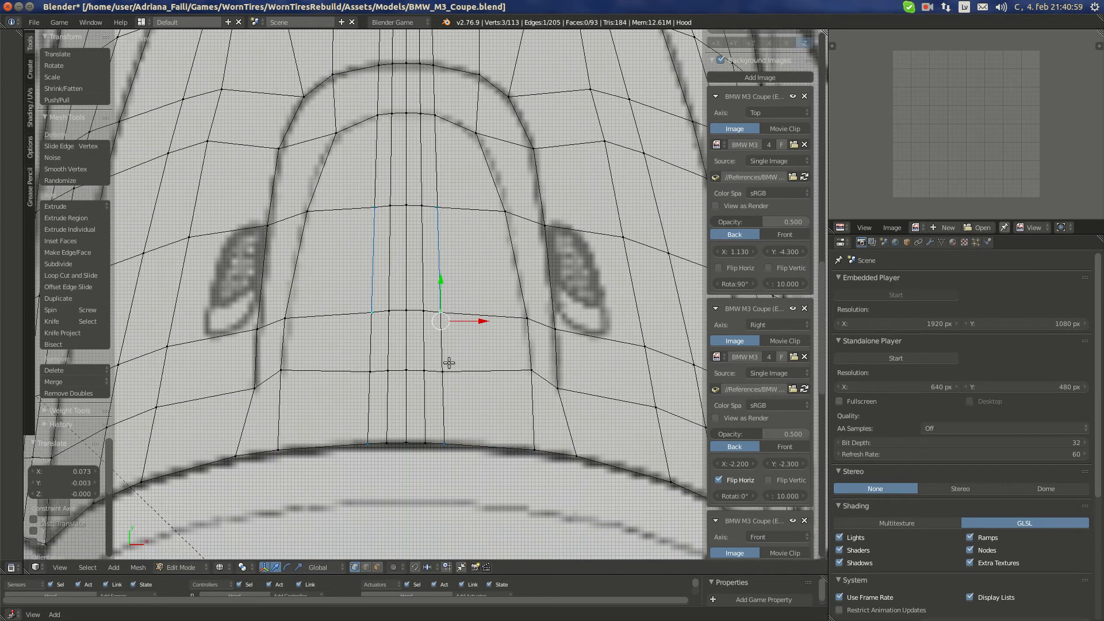
shift+right_click(448, 372)
key(g)
key(x)
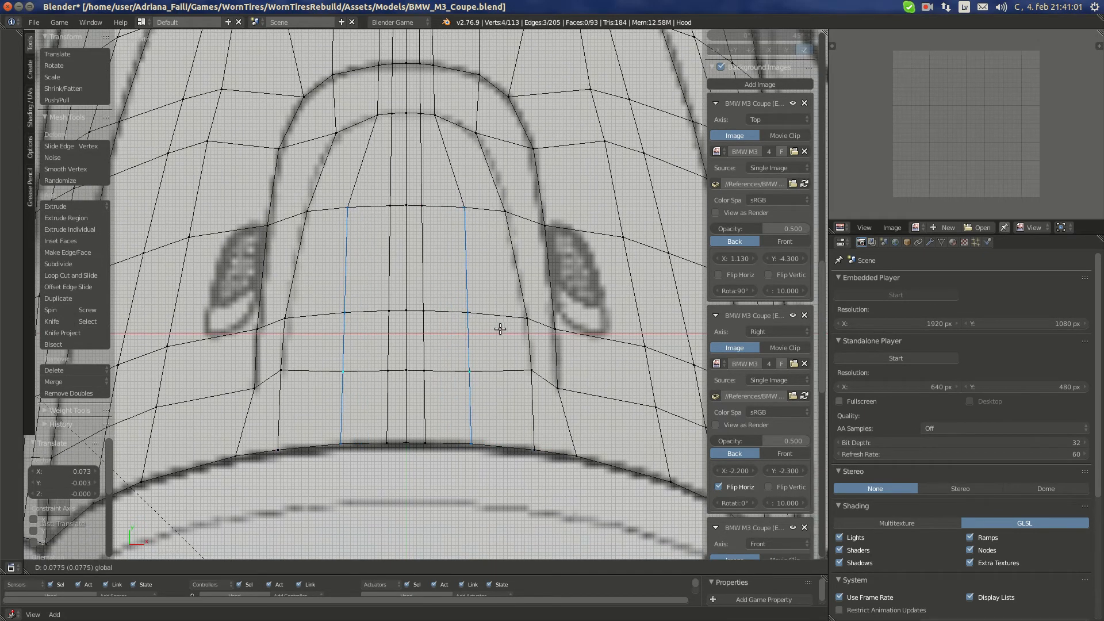
click(496, 302)
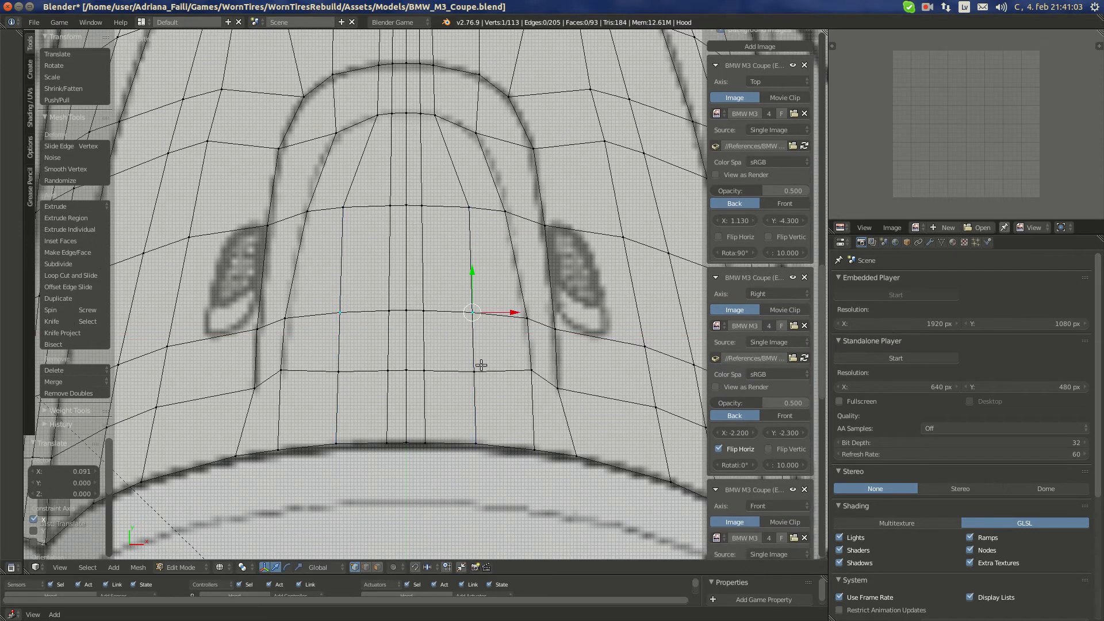
Spread that column's three rear vertices from the rear edge forward, about 0.035, -0.005; 0.030, -0.005; and 0.026, 0.007 on X and Y
right_click(476, 443)
key(g)
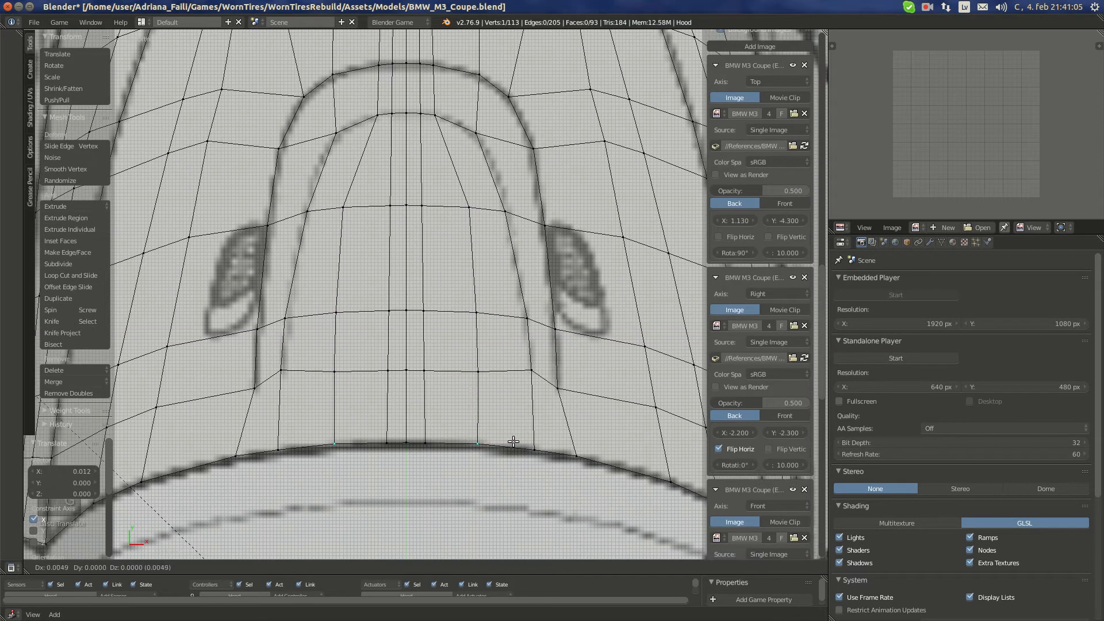
click(499, 441)
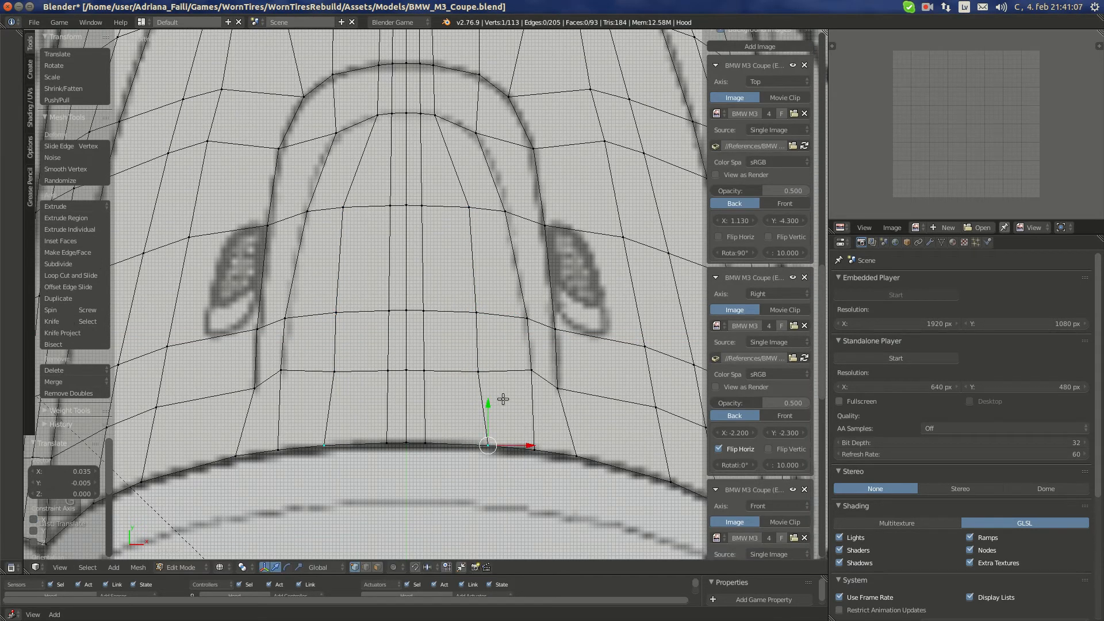
right_click(478, 371)
key(g)
click(488, 372)
right_click(477, 312)
key(g)
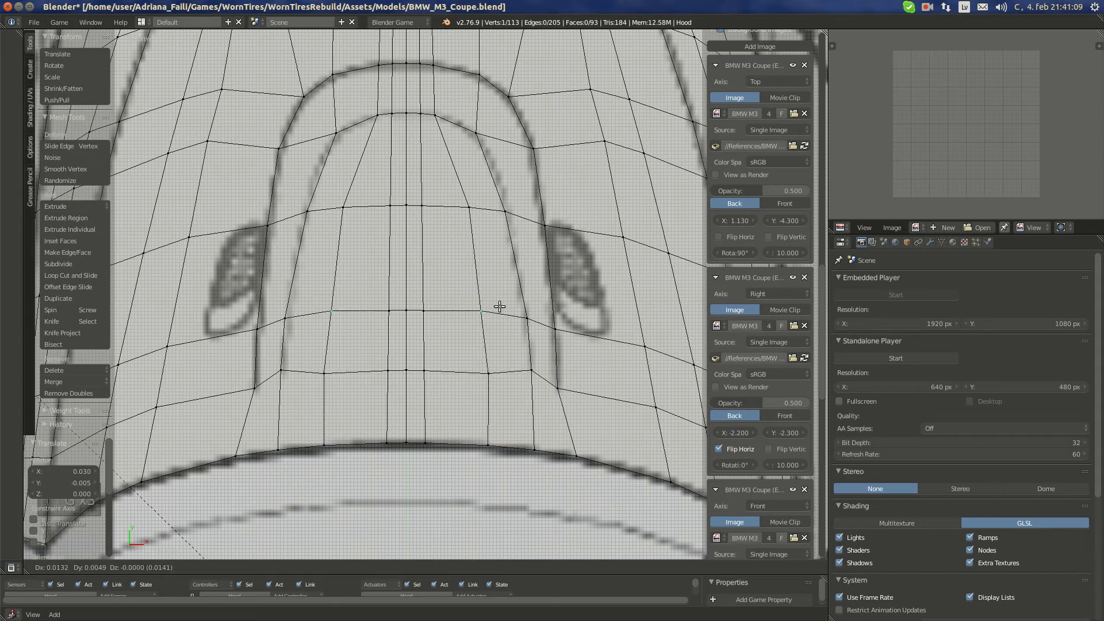
click(488, 316)
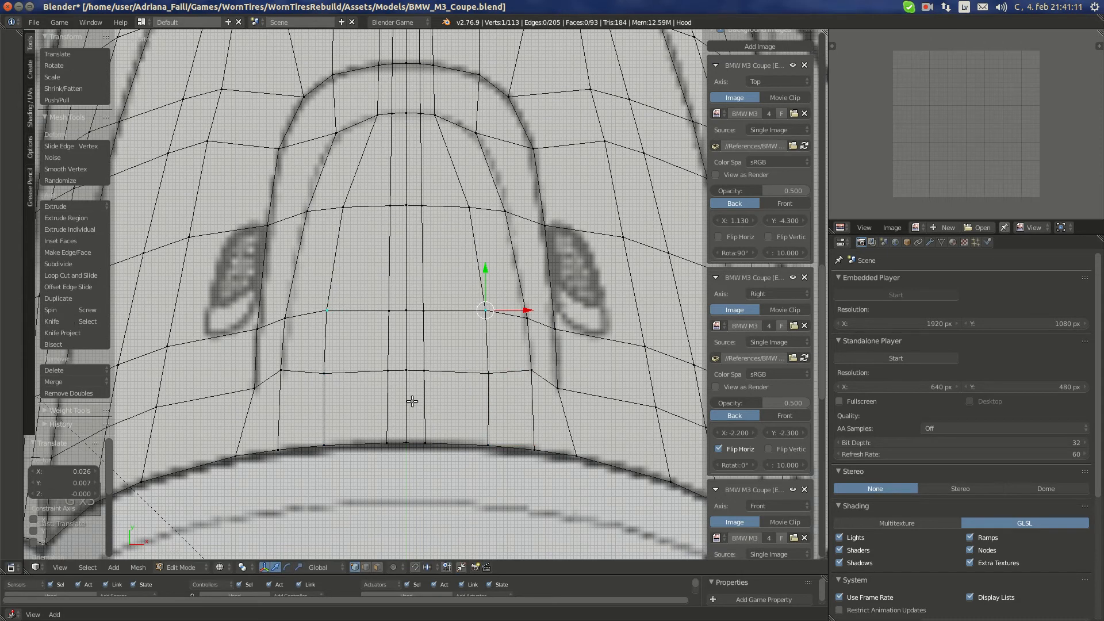
Move the near-centre column's two rear vertices about 0.053, -0.005 and 0.066, -0.002, and the neighbouring second-row vertex 0.005 on Y
right_click(425, 443)
key(g)
click(443, 442)
right_click(452, 367)
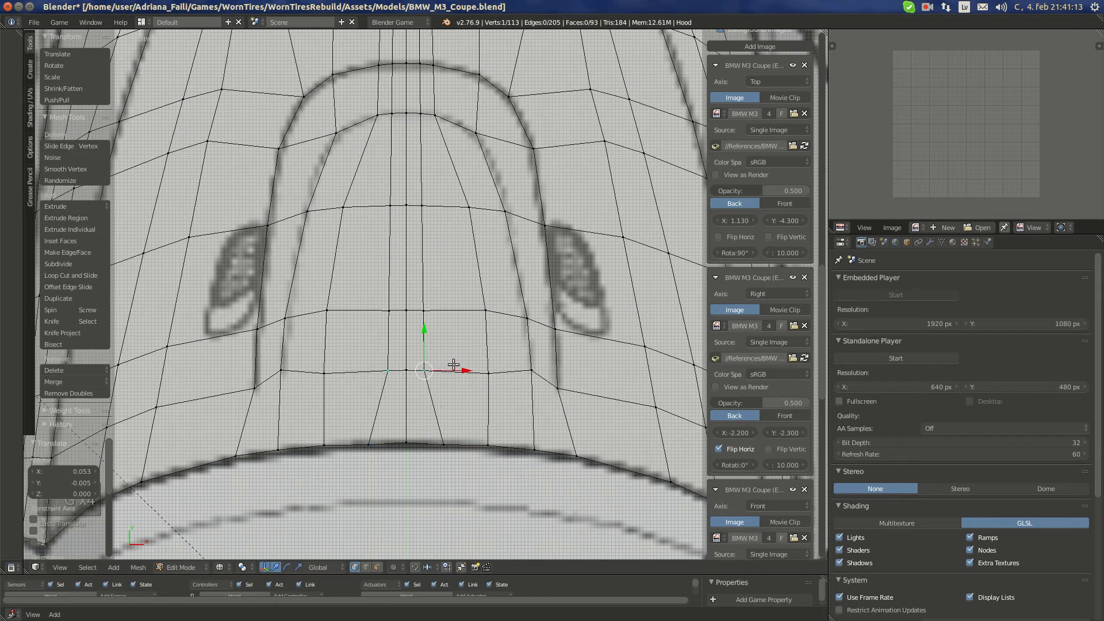
key(g)
click(469, 372)
right_click(294, 358)
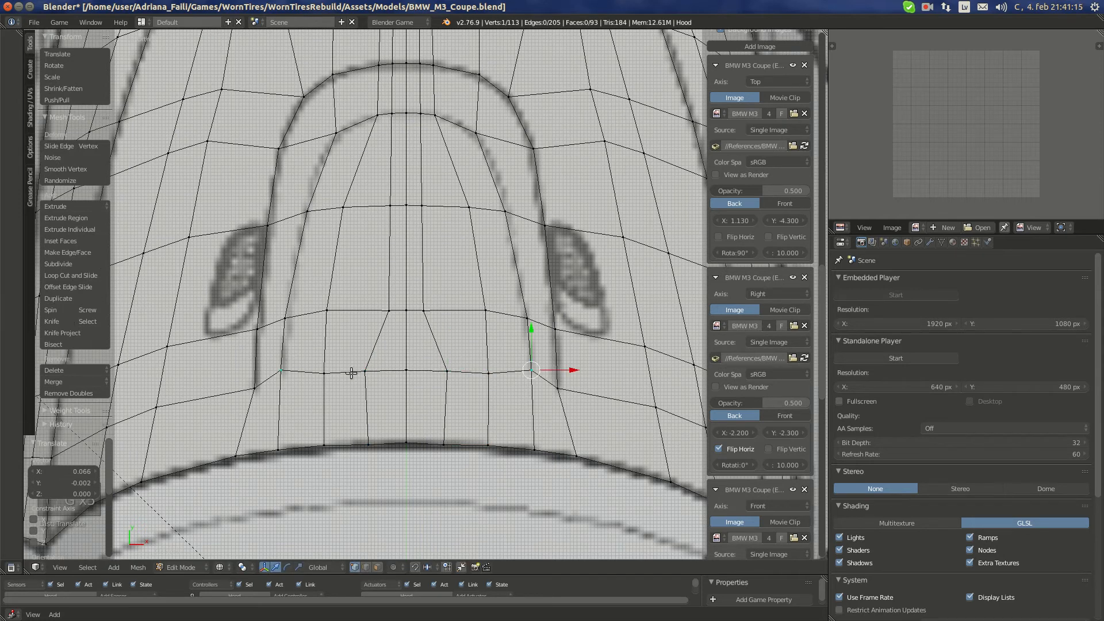
right_click(337, 371)
key(g)
click(343, 369)
Spread the near-centre column's next two vertices forward, about 0.051, 0.010 and 0.021, 0.002 on X and Y
right_click(422, 312)
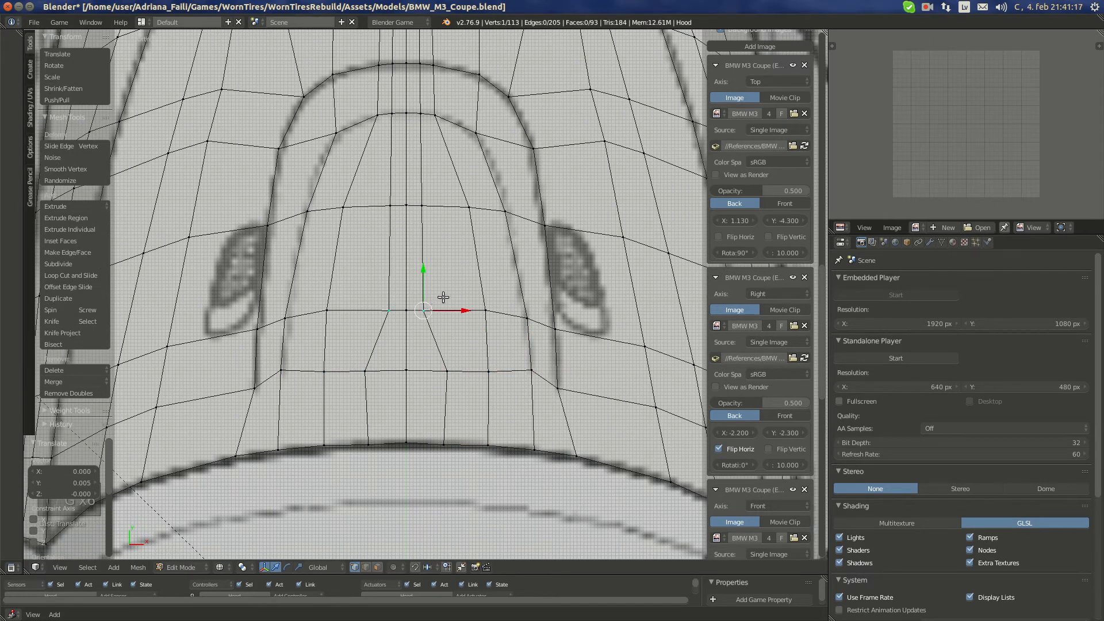
key(g)
click(458, 296)
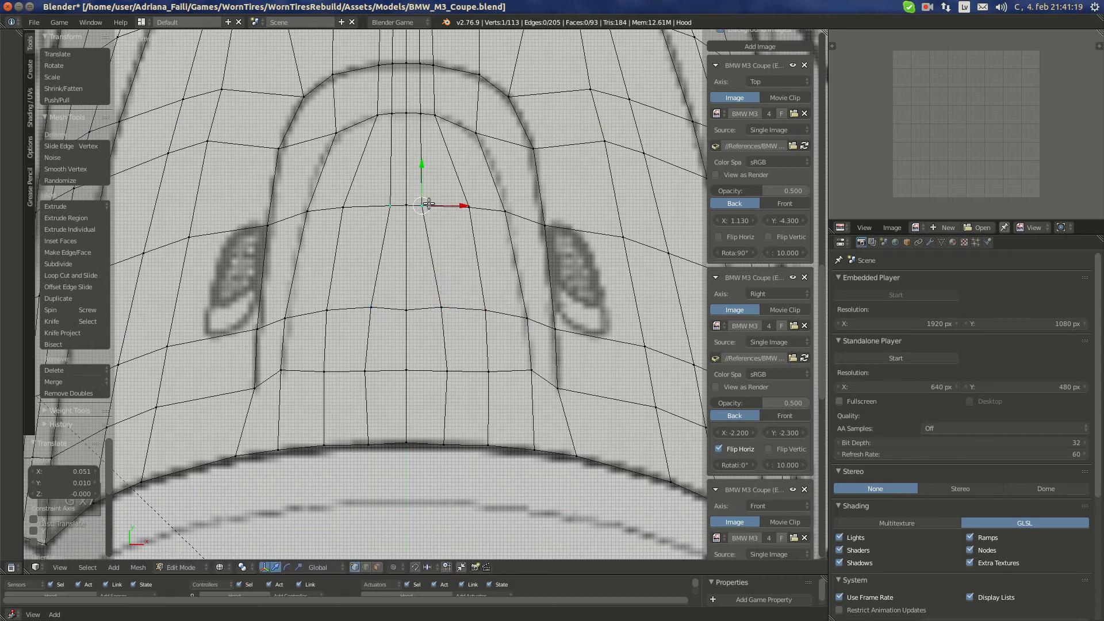
key(g)
click(432, 202)
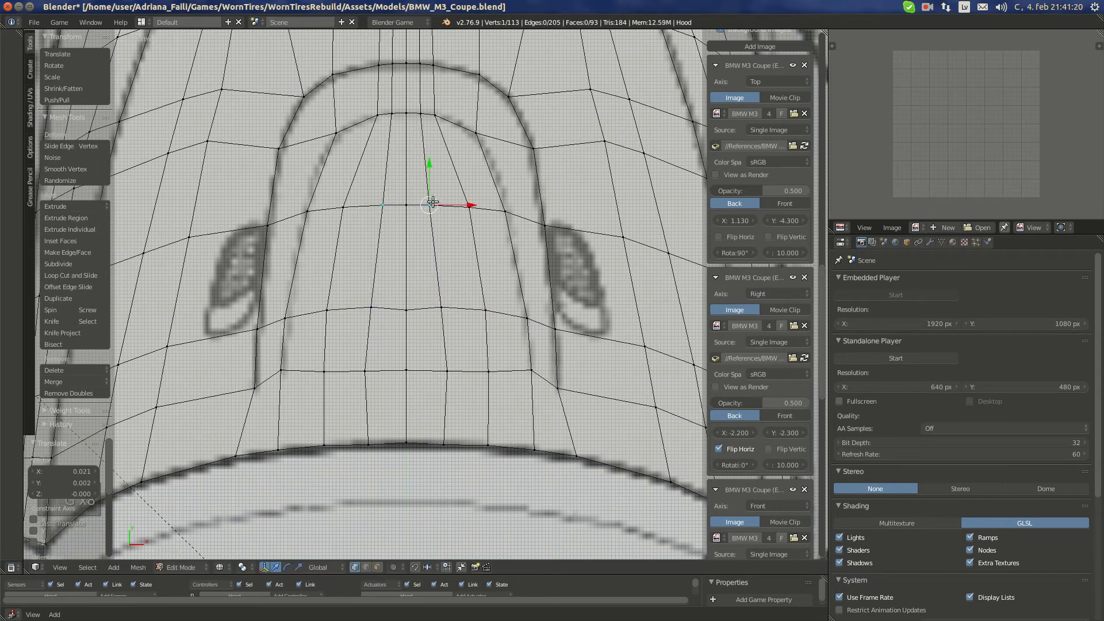
Shift the vertex on the bulge's inner front curve outward in two moves, about 0.015, -0.005 and 0.020, 0.000
right_click(372, 118)
key(g)
click(373, 129)
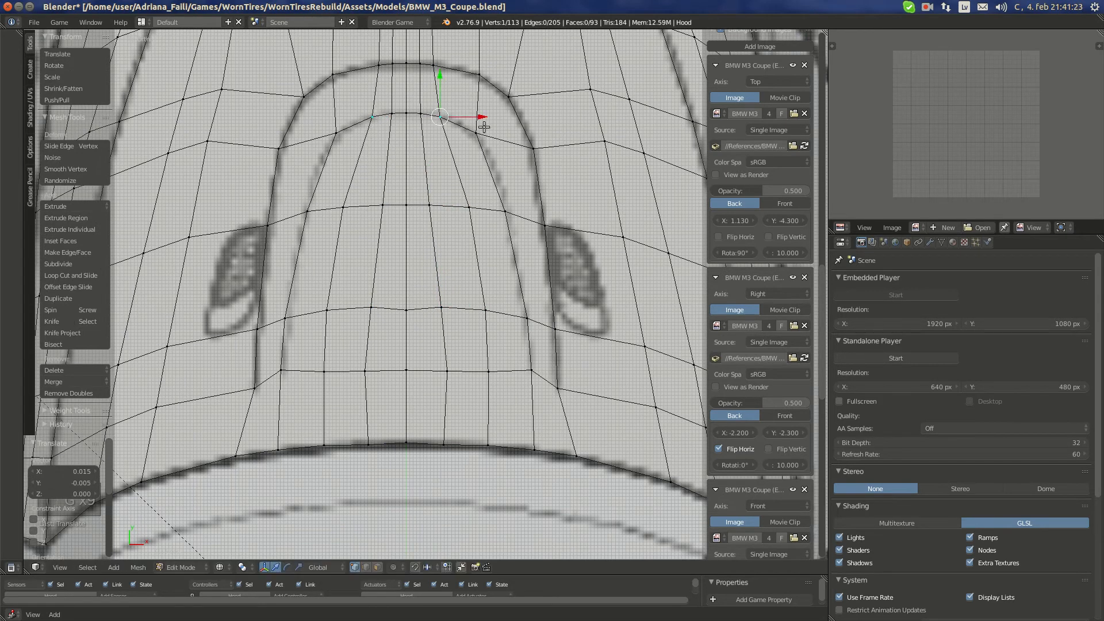
key(g)
click(497, 128)
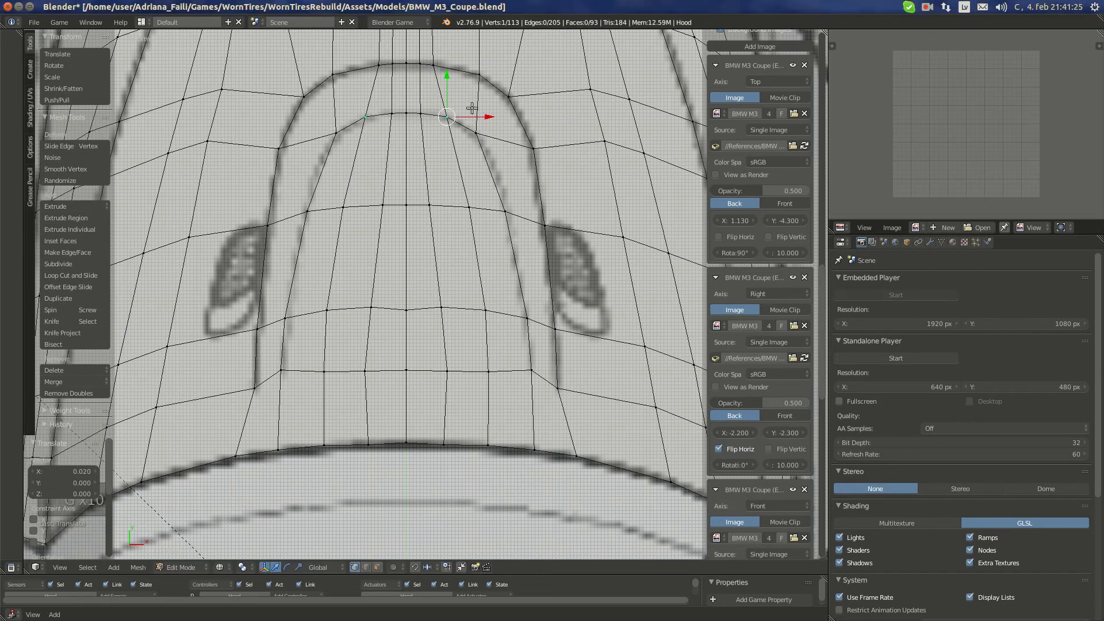
Move the matching vertex on the bulge's outer front curve about 0.040, -0.003, and the one in the row ahead about 0.025, 0.002
shift+middle_drag(450, 78, 460, 131)
right_click(444, 116)
key(g)
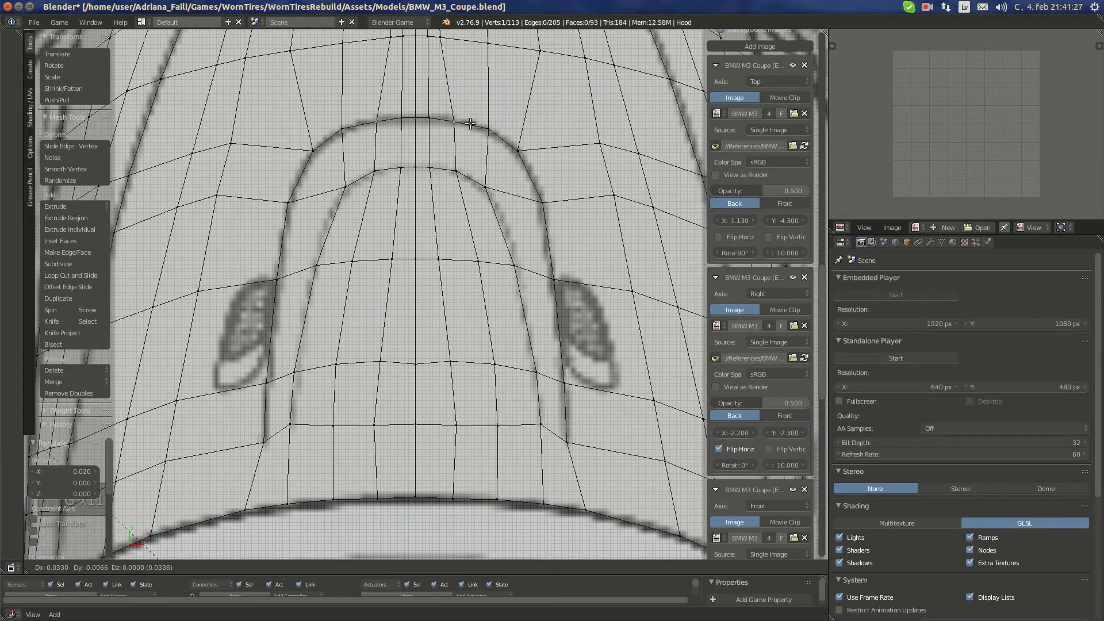
click(472, 123)
shift+middle_drag(443, 86, 459, 135)
right_click(464, 127)
key(g)
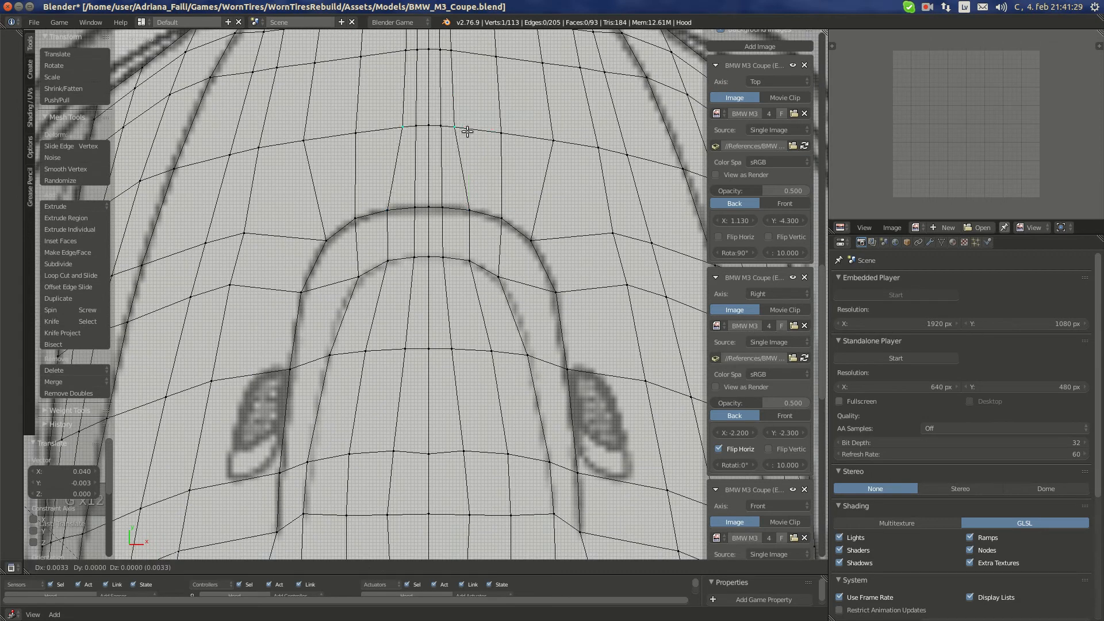
click(473, 131)
Nudge the near-centre vertices of the bulge's outer and inner front curves outward, the inner one about 0.007 on X
right_click(442, 211)
key(g)
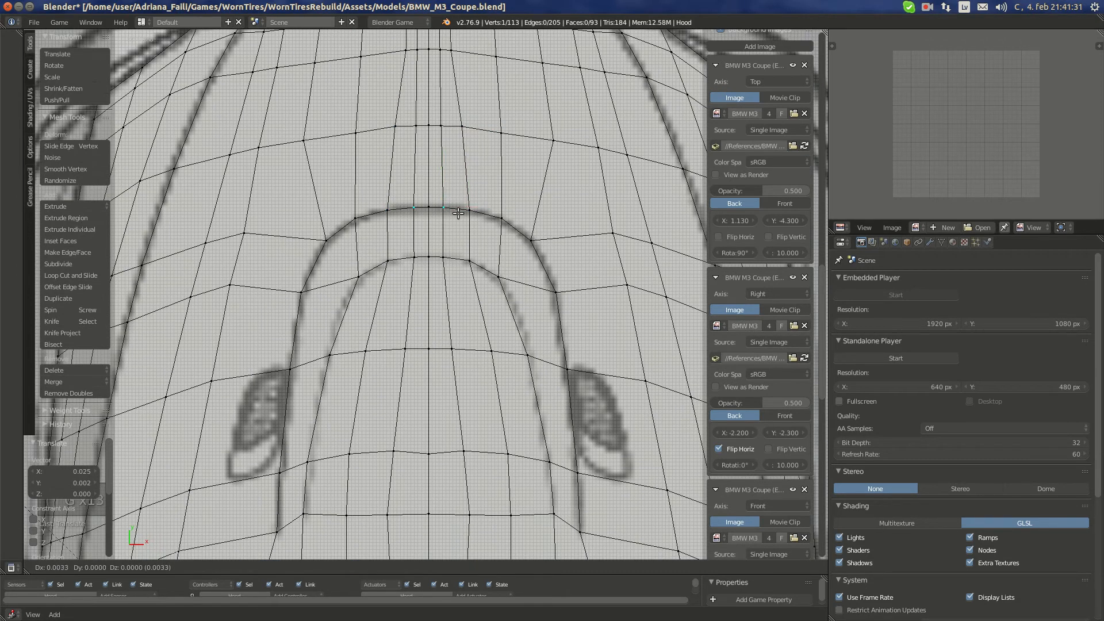
click(459, 214)
right_click(441, 258)
key(g)
click(477, 258)
right_click(502, 219)
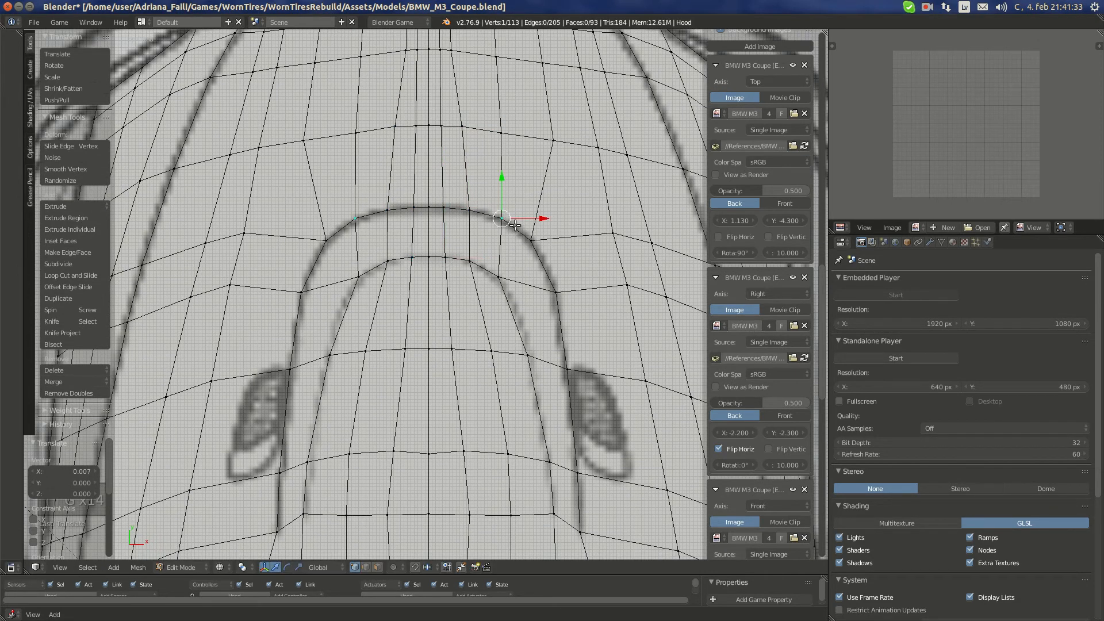
key(g)
click(515, 226)
Switch to the front-axis view and examine how the hood's rear edge vertices follow the blueprint
scroll(515, 229, down, 4)
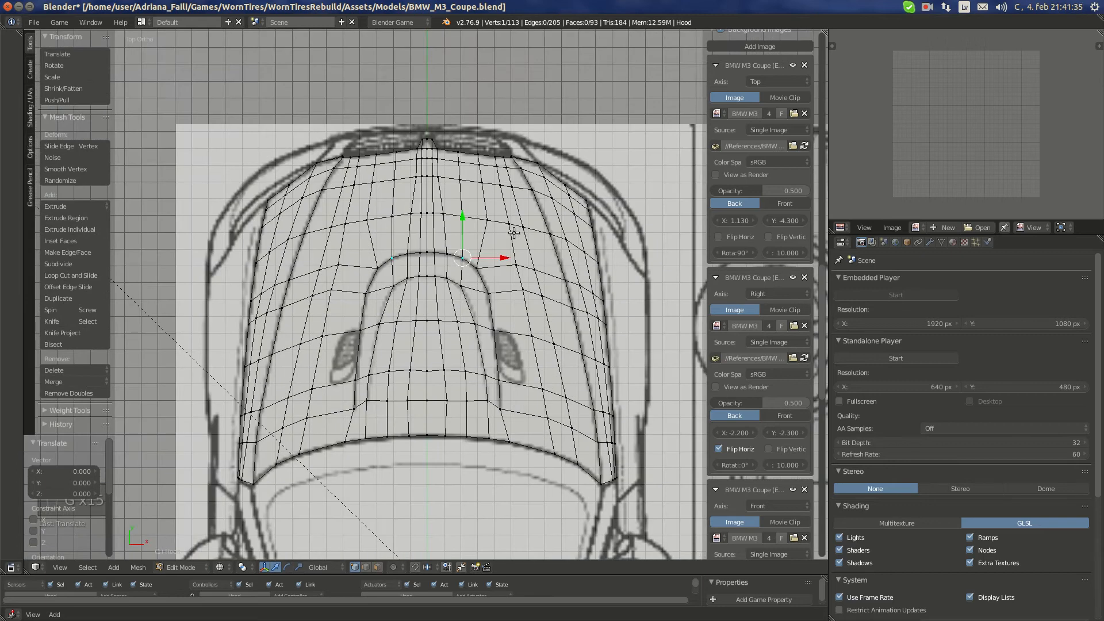
key(ctrl+KP_1)
scroll(406, 286, up, 8)
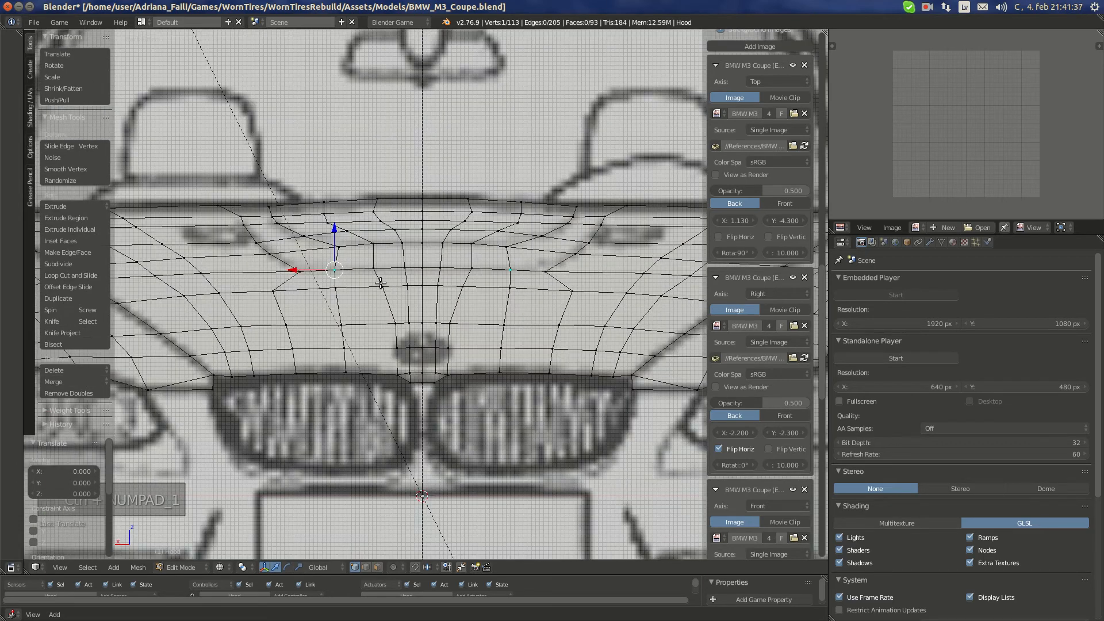
scroll(440, 264, up, 3)
right_click(339, 181)
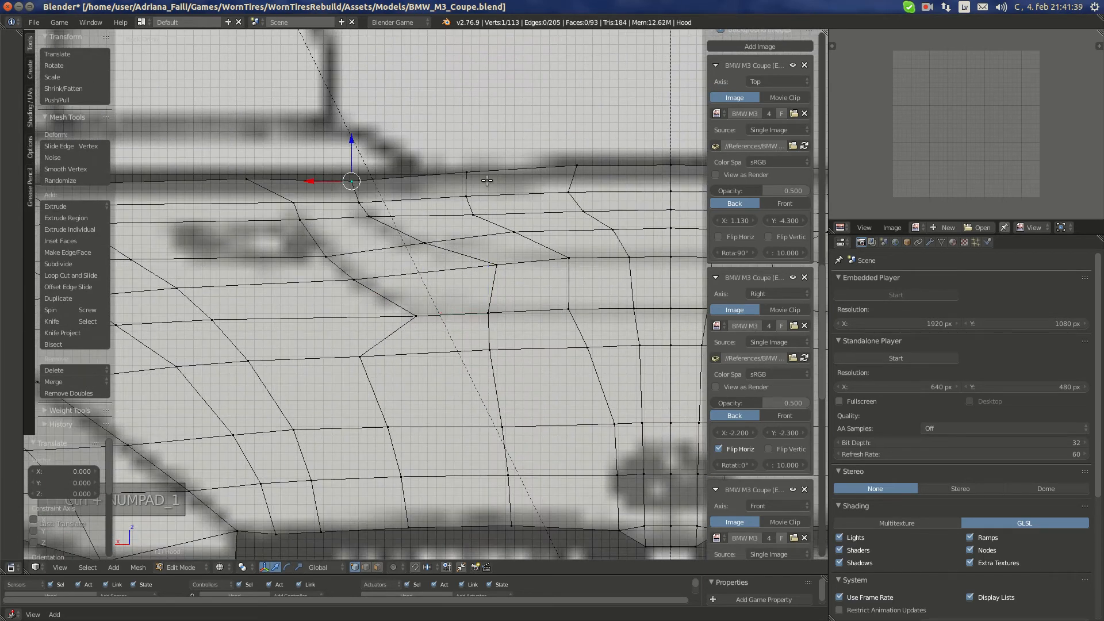
right_click(473, 176)
click(468, 145)
scroll(540, 192, down, 3)
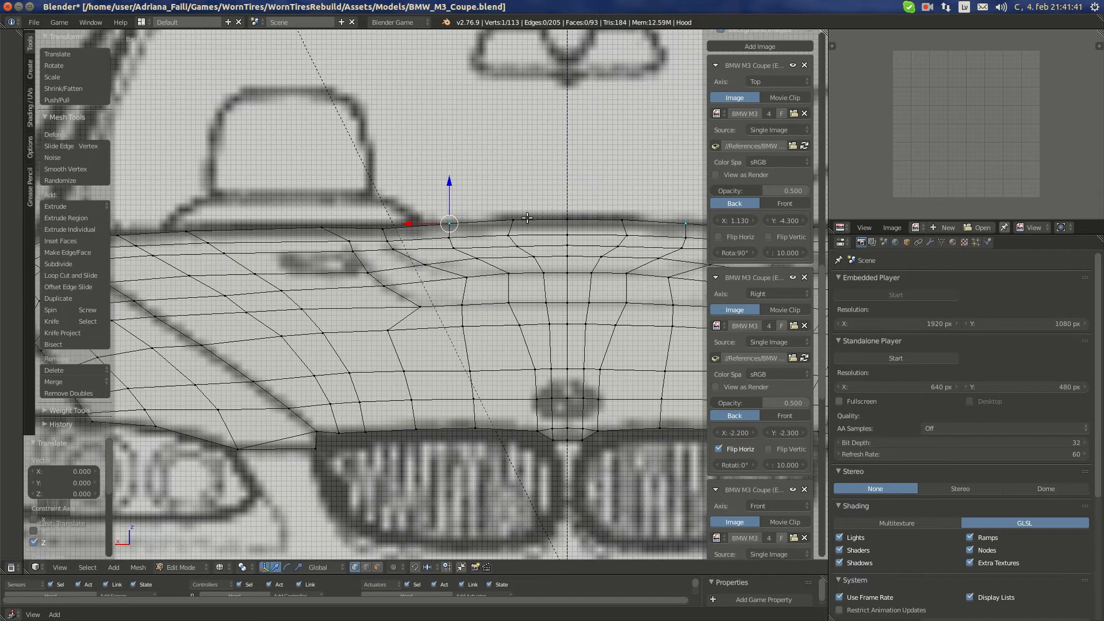
shift+middle_drag(527, 219, 459, 204)
right_click(452, 202)
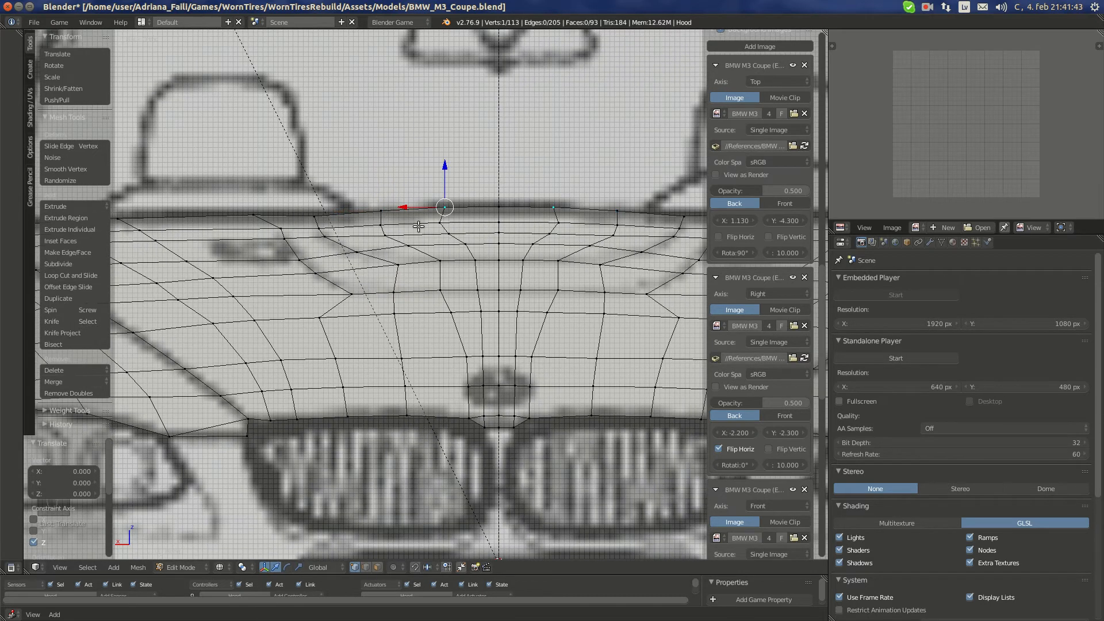
scroll(431, 247, down, 1)
key(a)
scroll(452, 284, down, 3)
scroll(412, 269, up, 4)
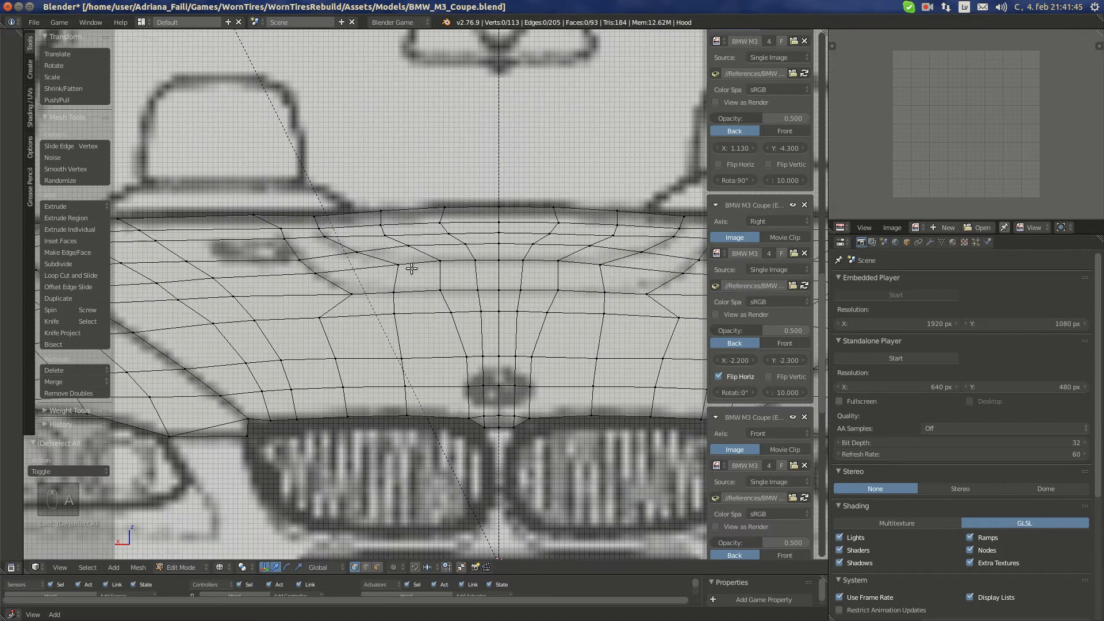
Raise the shoulder vertex of the bulge's outer front curve onto the blueprint line, about 0.015 on Z
scroll(412, 269, up, 4)
right_click(406, 311)
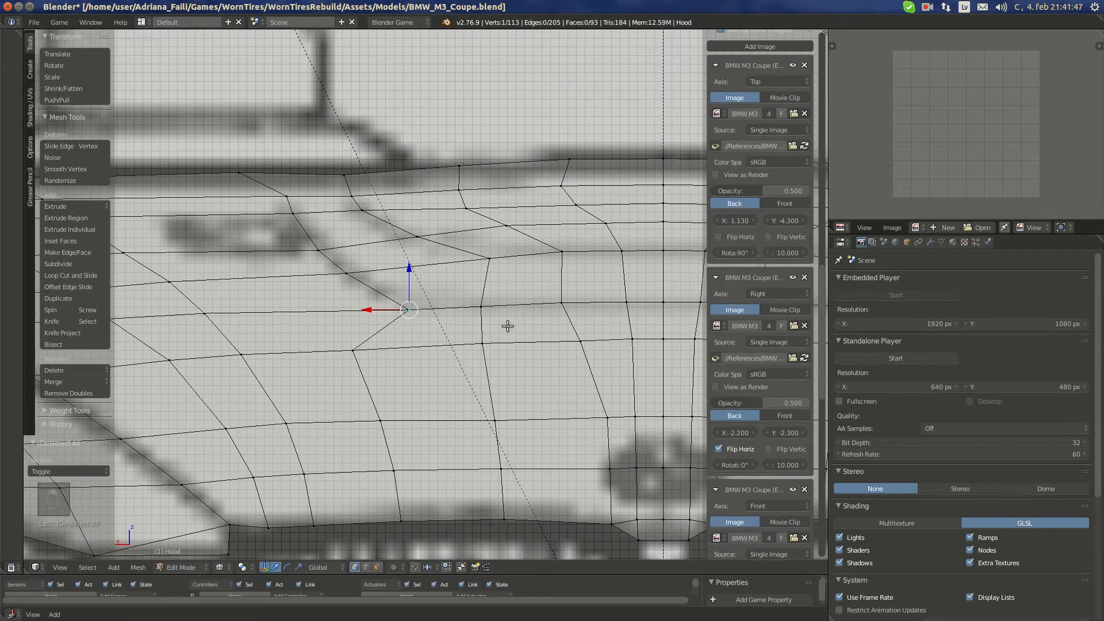
scroll(508, 326, down, 3)
scroll(497, 324, up, 3)
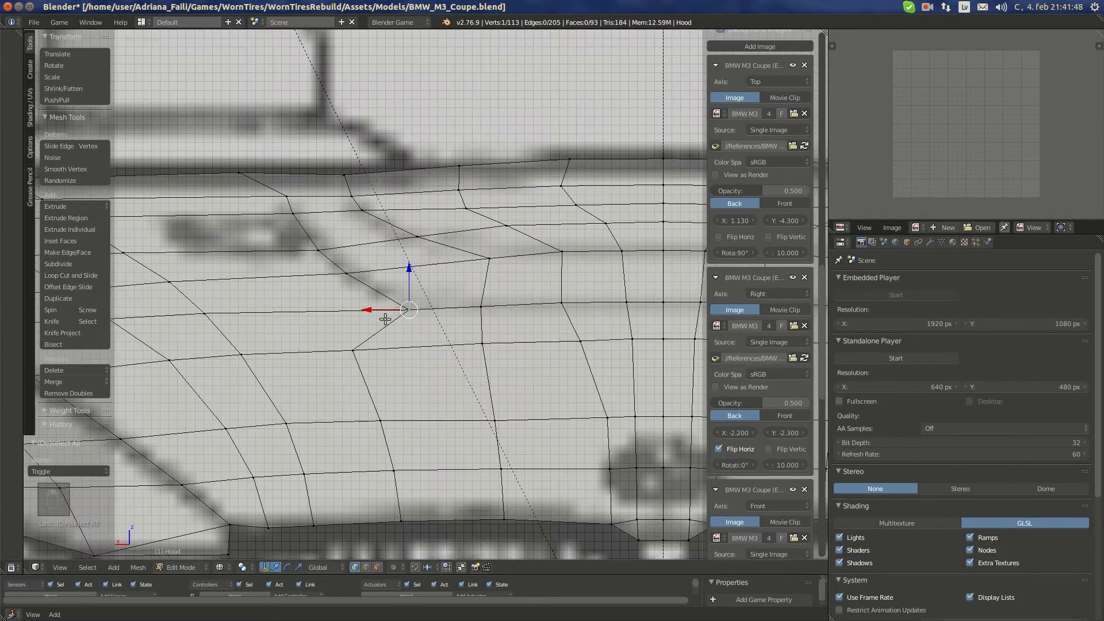
drag(408, 285, 408, 272)
click(409, 272)
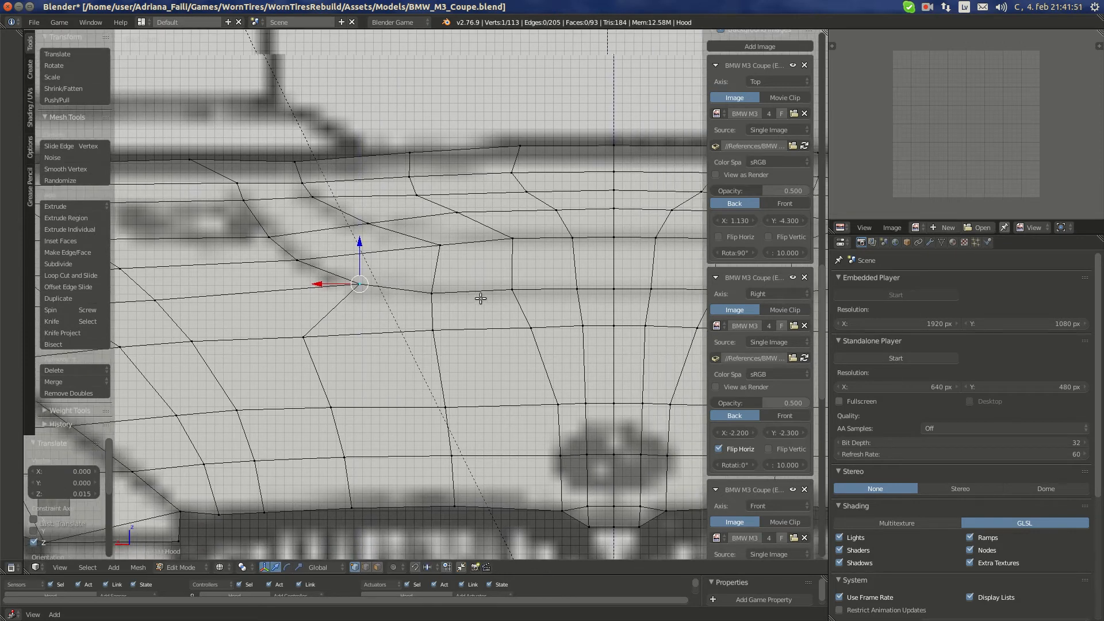
Select the three central vertices of the bulge's outer front curve and nudge them slightly along Z
right_click(564, 308)
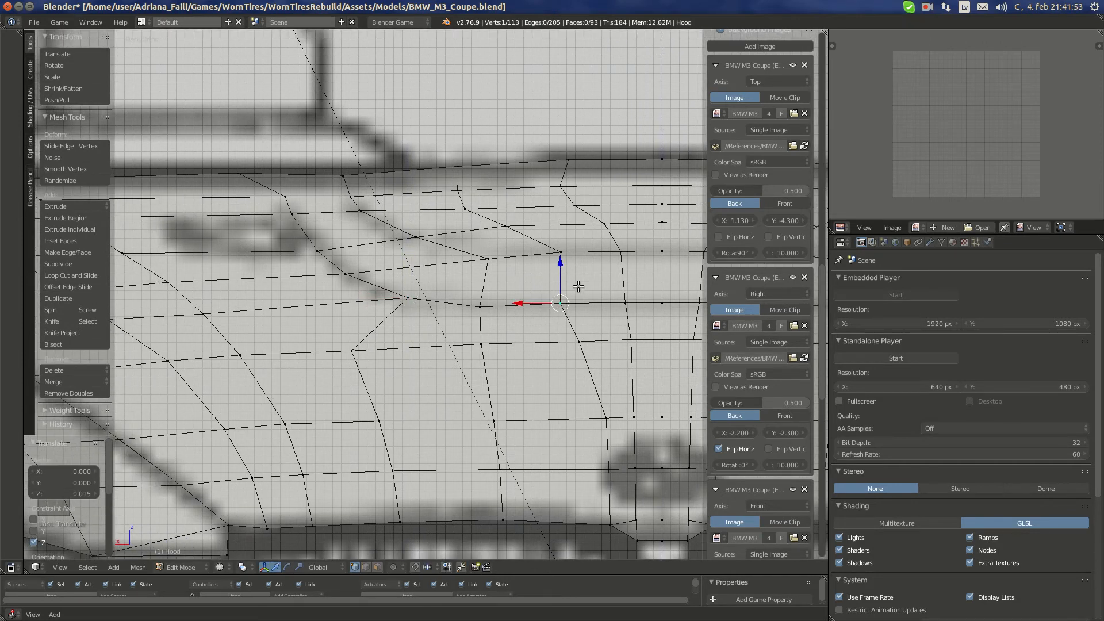
shift+middle_drag(627, 307, 485, 292)
shift+right_click(485, 287)
shift+right_click(515, 285)
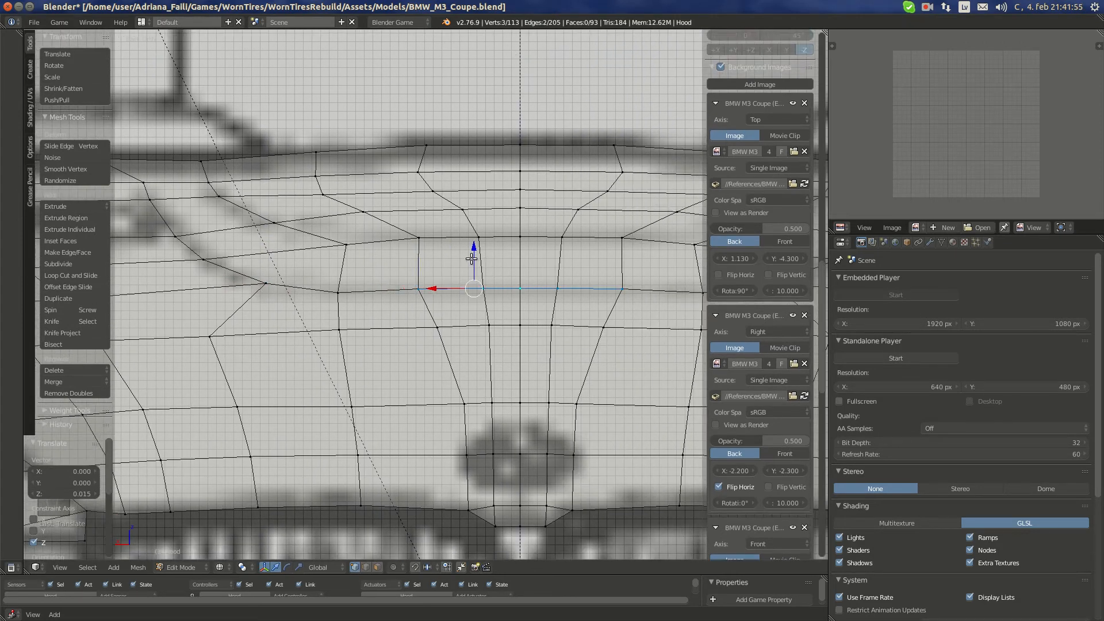
drag(472, 259, 471, 261)
Fit the vertices along the side of the bulge's outer curve to the front blueprint, raising one about 0.003 on Z
shift+middle_drag(374, 297, 481, 343)
key(a)
right_click(308, 303)
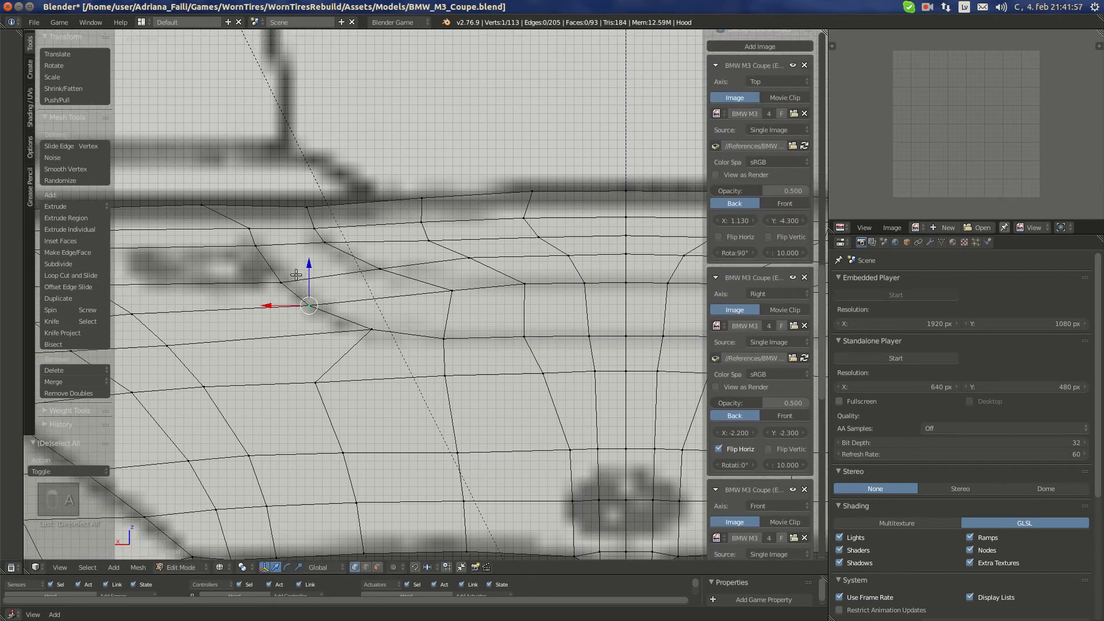
right_click(281, 279)
drag(281, 263, 256, 221)
right_click(257, 243)
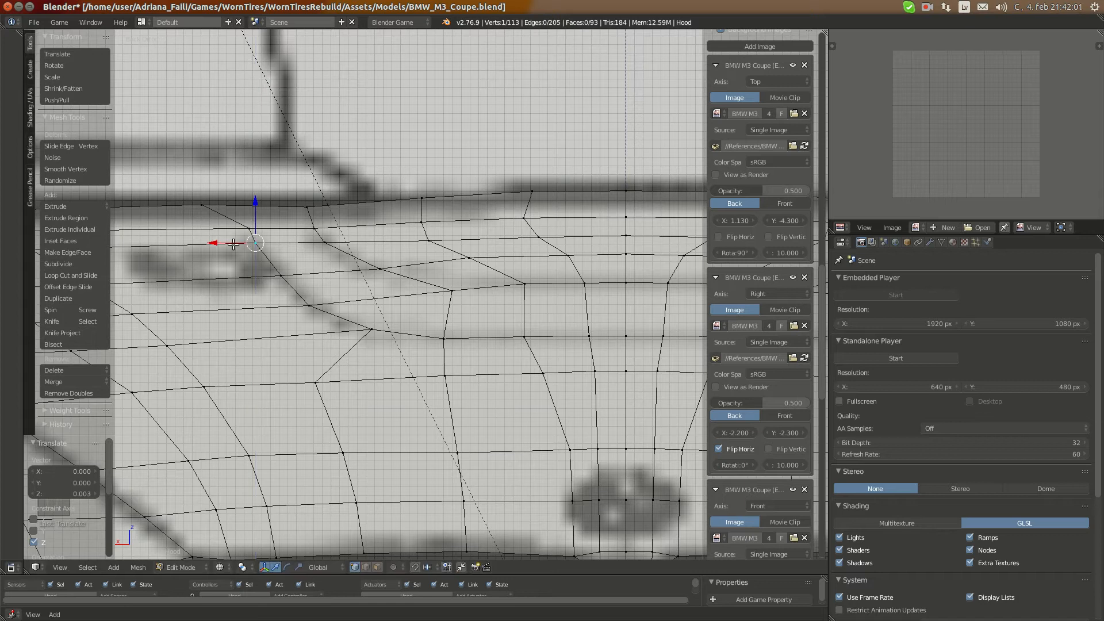
click(234, 244)
key(a)
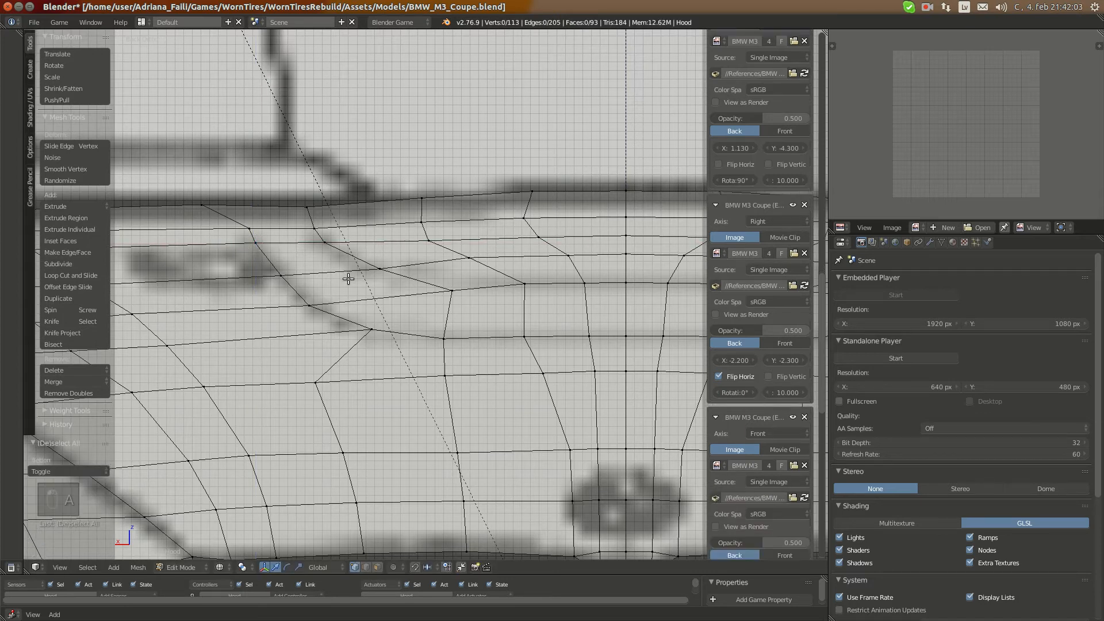
Raise the side vertices of the bulge's inner curve along Z, the shoulder vertex about 0.011
right_click(316, 229)
drag(313, 197, 314, 193)
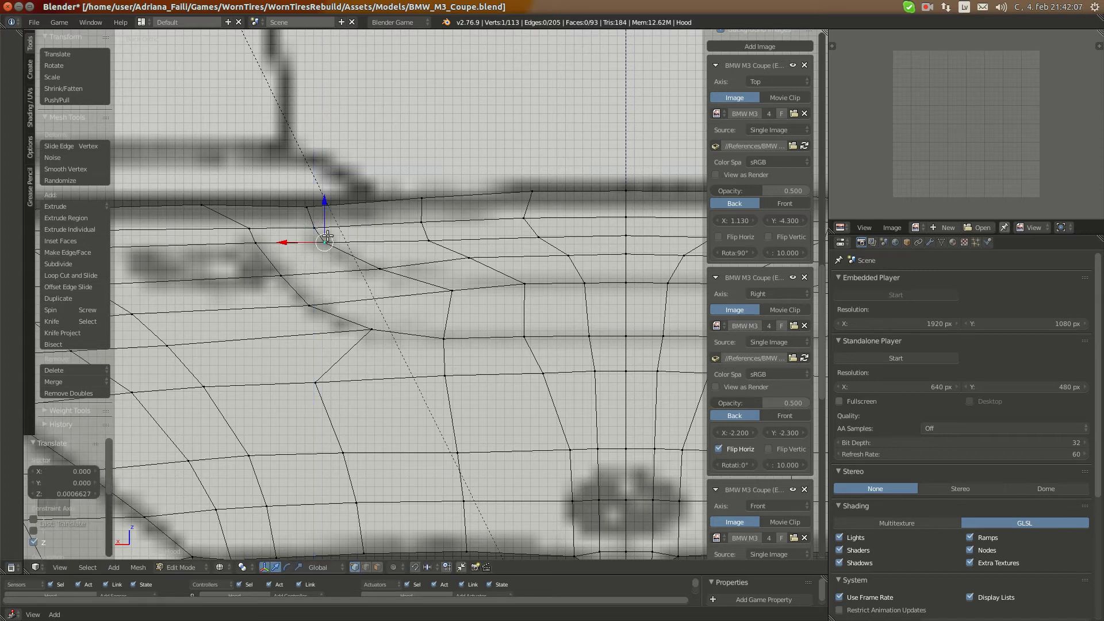
right_click(381, 266)
drag(380, 248, 380, 246)
right_click(453, 291)
drag(452, 270, 452, 253)
Select the three central vertices of the bulge's inner front curve and nudge them slightly along Z
shift+middle_drag(476, 280, 343, 255)
right_click(407, 252)
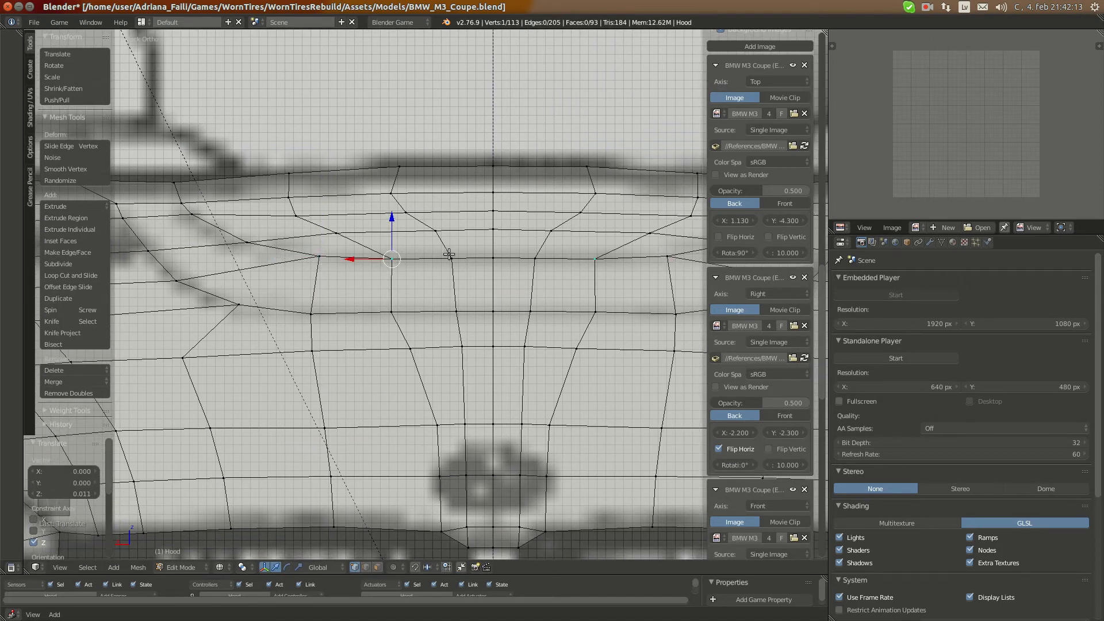
shift+right_click(456, 256)
shift+right_click(488, 254)
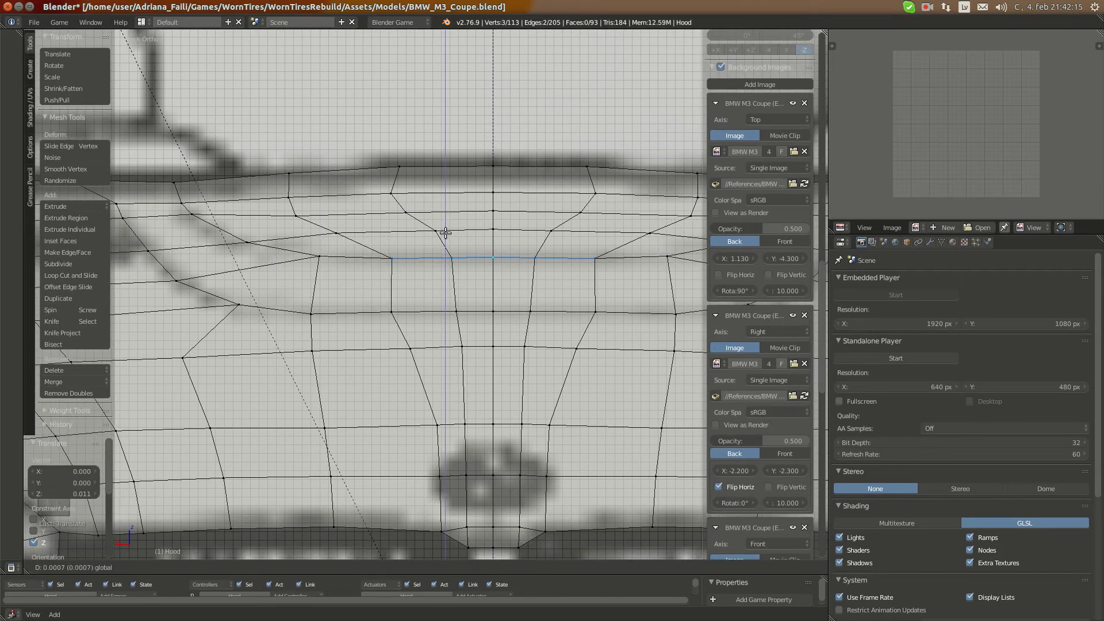
key(a)
In the row beside the hood's rear edge, raise the outer vertex about 0.007 and the two central vertices about 0.011 on Z
right_click(289, 196)
drag(290, 180, 290, 174)
right_click(397, 191)
shift+right_click(493, 193)
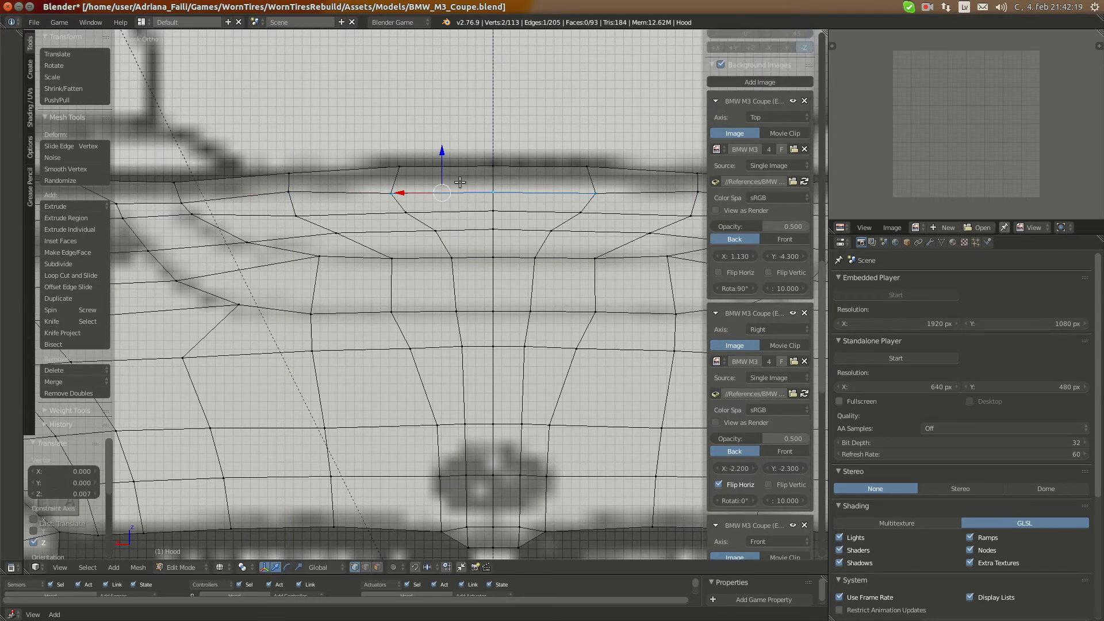
key(g)
key(z)
click(439, 156)
Raise the next row's three central vertices along Z, adjust the row ahead of it likewise, and clear the selection
right_click(300, 211)
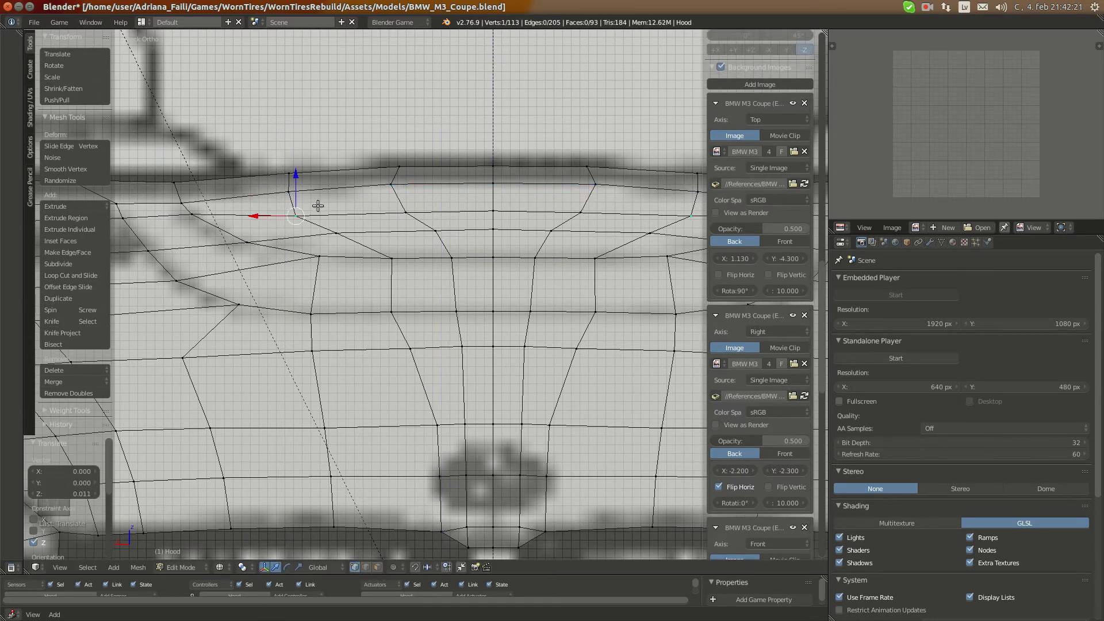
shift+right_click(403, 211)
shift+right_click(495, 205)
drag(397, 185, 447, 203)
right_click(337, 233)
shift+right_click(436, 231)
shift+right_click(492, 229)
key(a)
key(a)
key(a)
Leave Edit Mode and examine the hood's surface in perspective with Solid and Material shading
scroll(447, 203, down, 5)
key(Tab)
key(KP_5)
key(KP_Decimal)
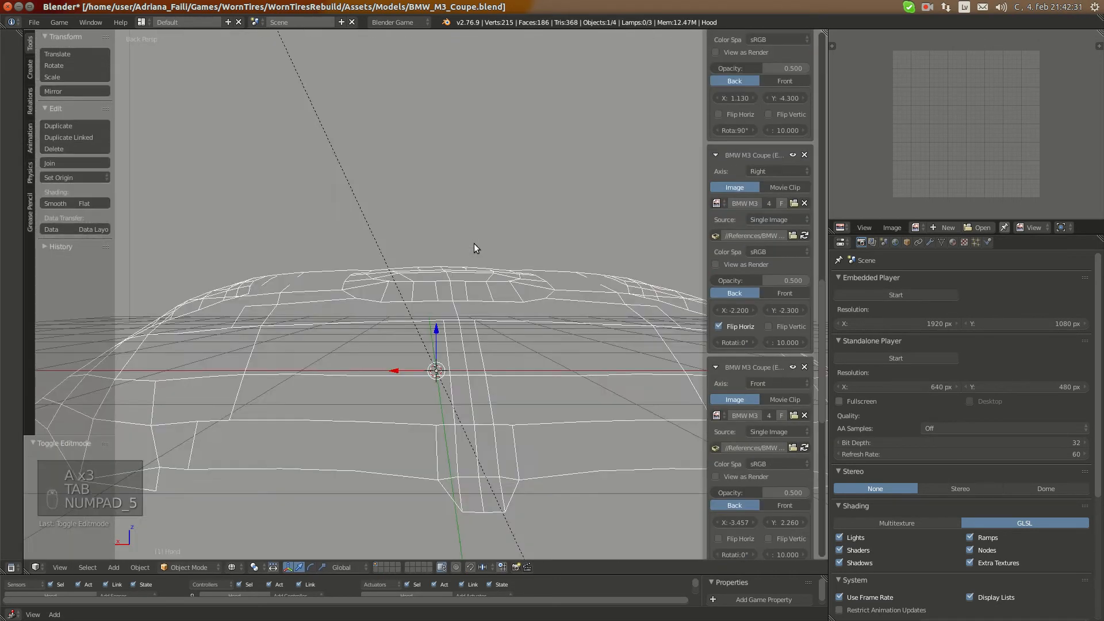
key(z)
middle_drag(434, 258, 400, 366)
click(232, 567)
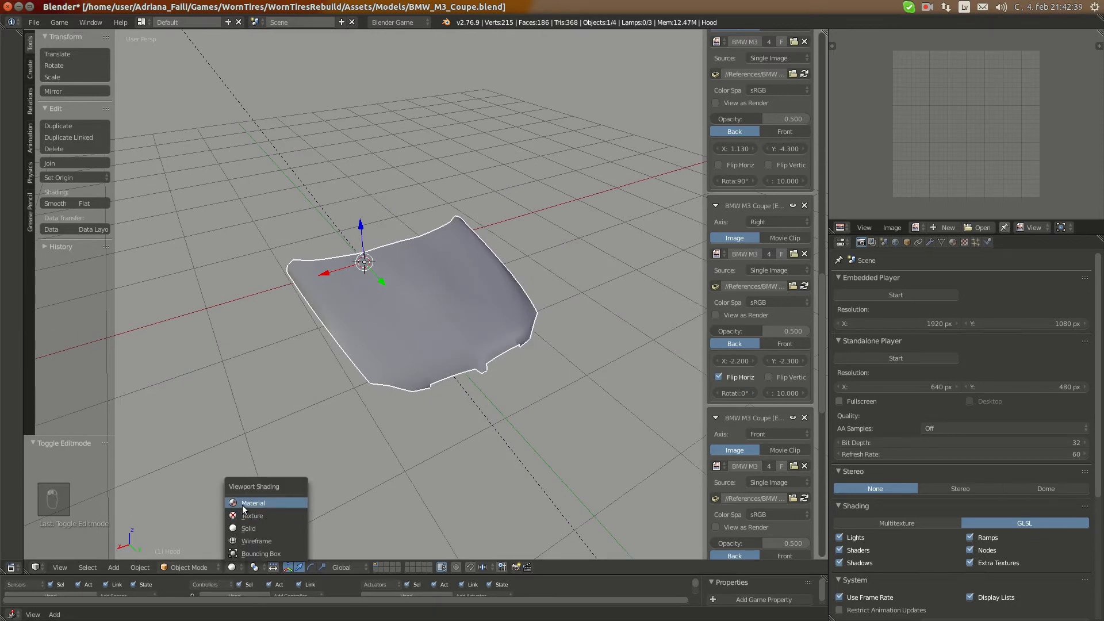
click(242, 505)
mouse_move(345, 471)
middle_down()
mouse_move(526, 430)
mouse_move(379, 363)
mouse_move(441, 410)
mouse_move(560, 430)
mouse_move(275, 542)
mouse_move(238, 567)
middle_up()
click(238, 567)
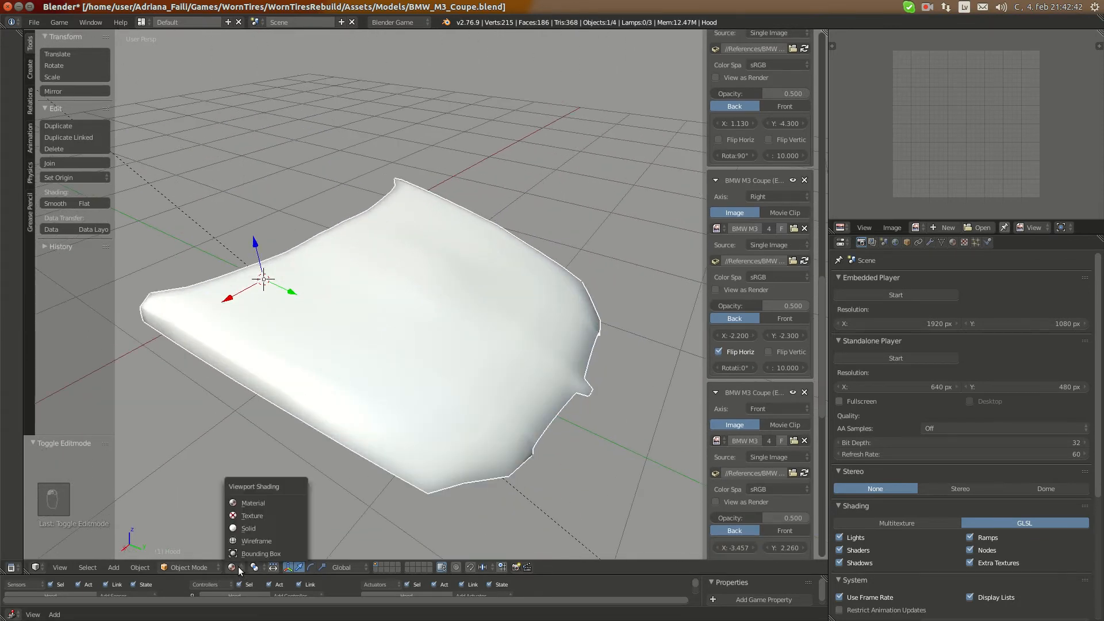
click(248, 530)
key(z)
middle_drag(496, 345, 463, 331)
Return to editing the hood in the orthographic top view, around one hood vent, with nothing selected
key(KP_7)
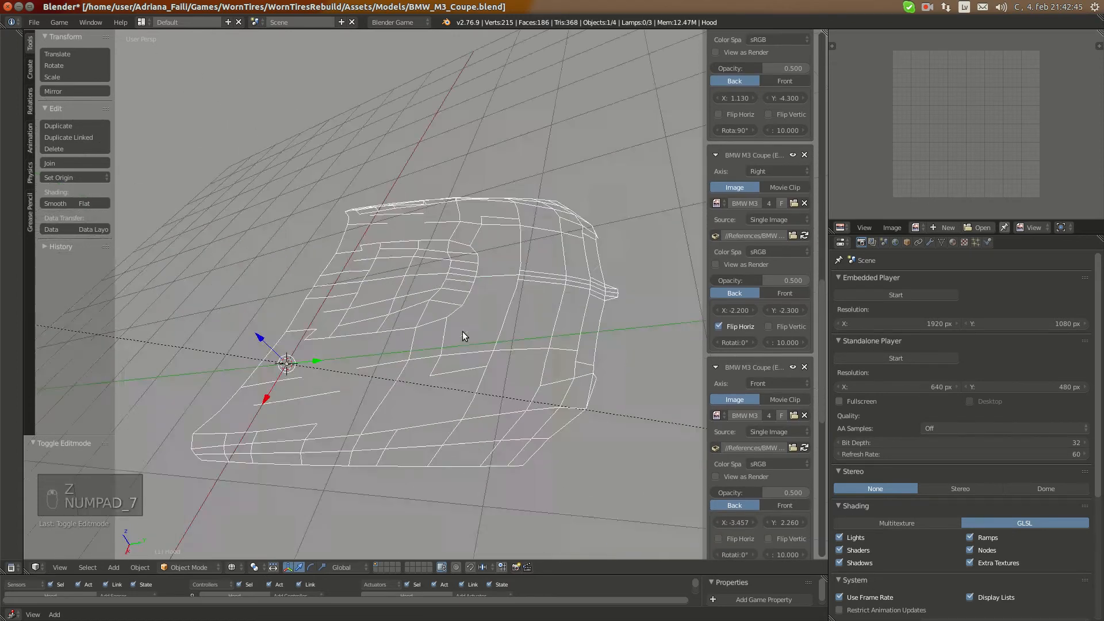
key(KP_5)
key(z)
key(z)
key(Tab)
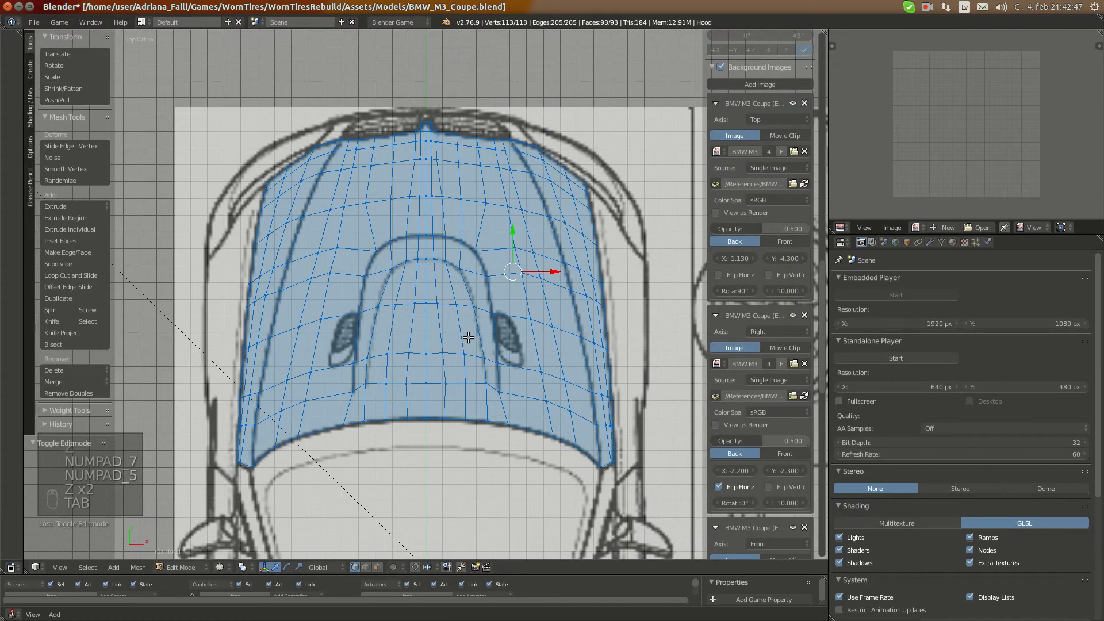
scroll(579, 349, up, 5)
shift+middle_drag(580, 349, 430, 295)
scroll(483, 333, up, 3)
shift+middle_drag(483, 333, 465, 299)
key(a)
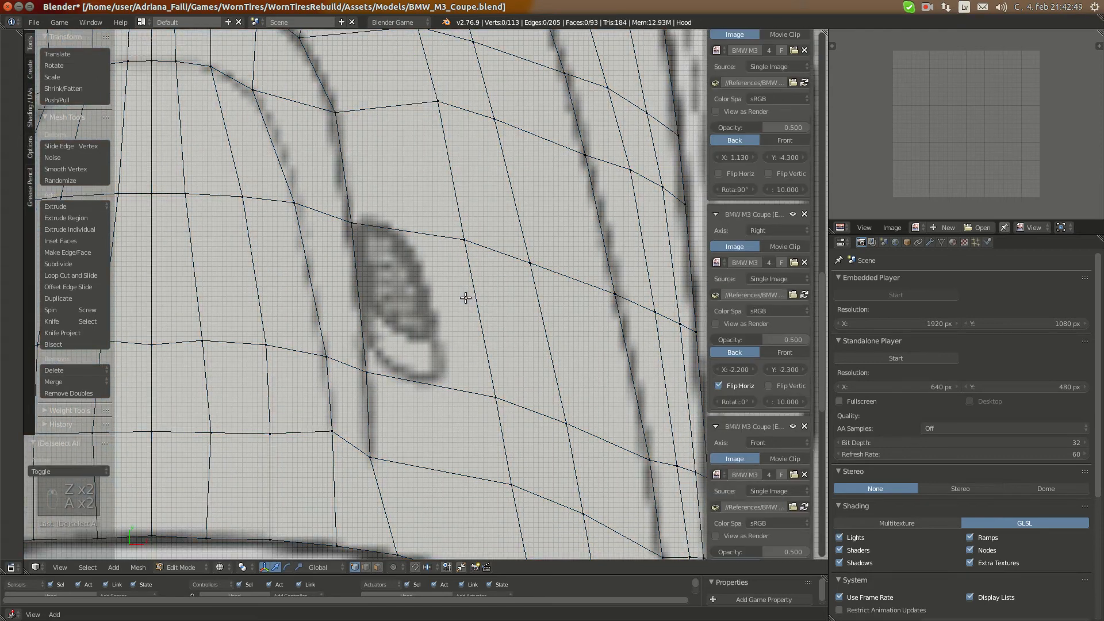
Knife-cut the outline of the vent beside the bulge into the hood mesh, following the top blueprint
scroll(465, 298, down, 1)
scroll(456, 295, down, 5)
scroll(456, 300, up, 5)
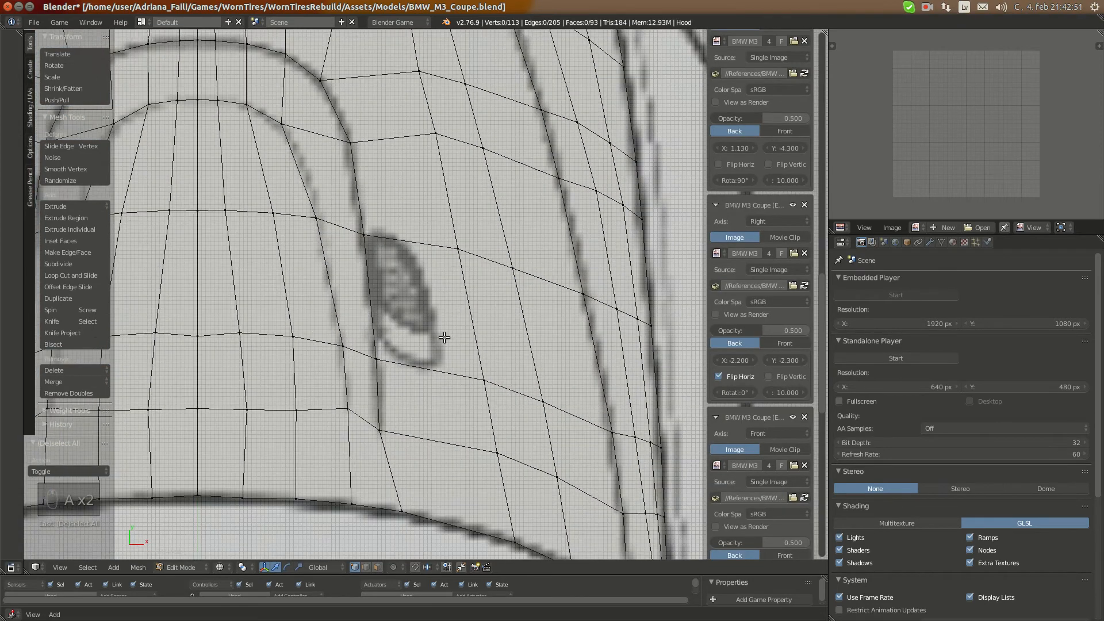
scroll(455, 246, down, 5)
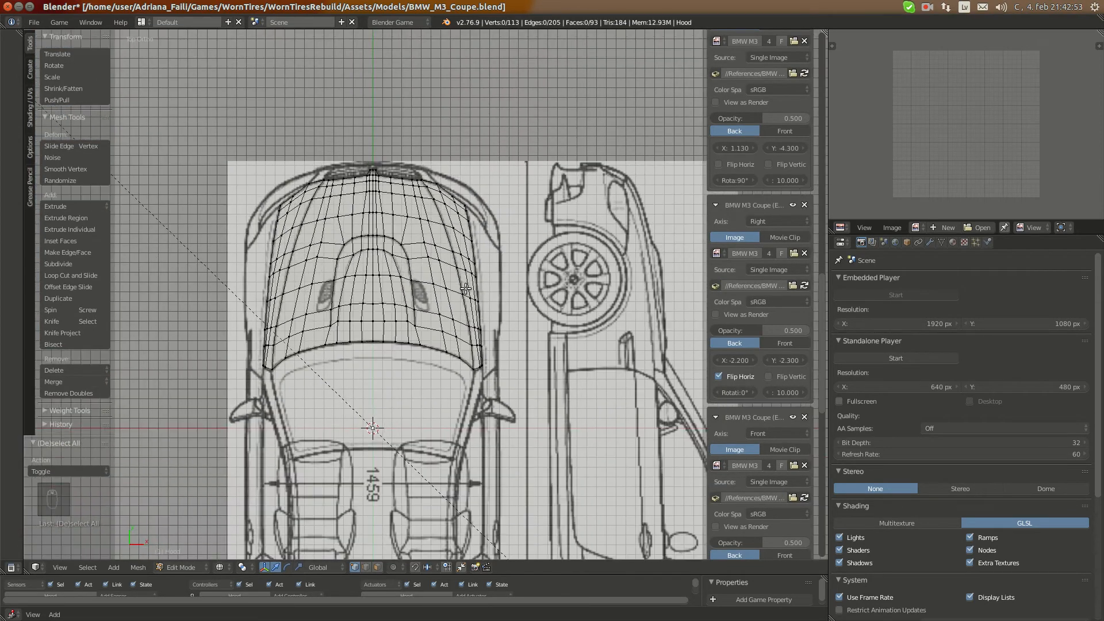
scroll(466, 288, up, 5)
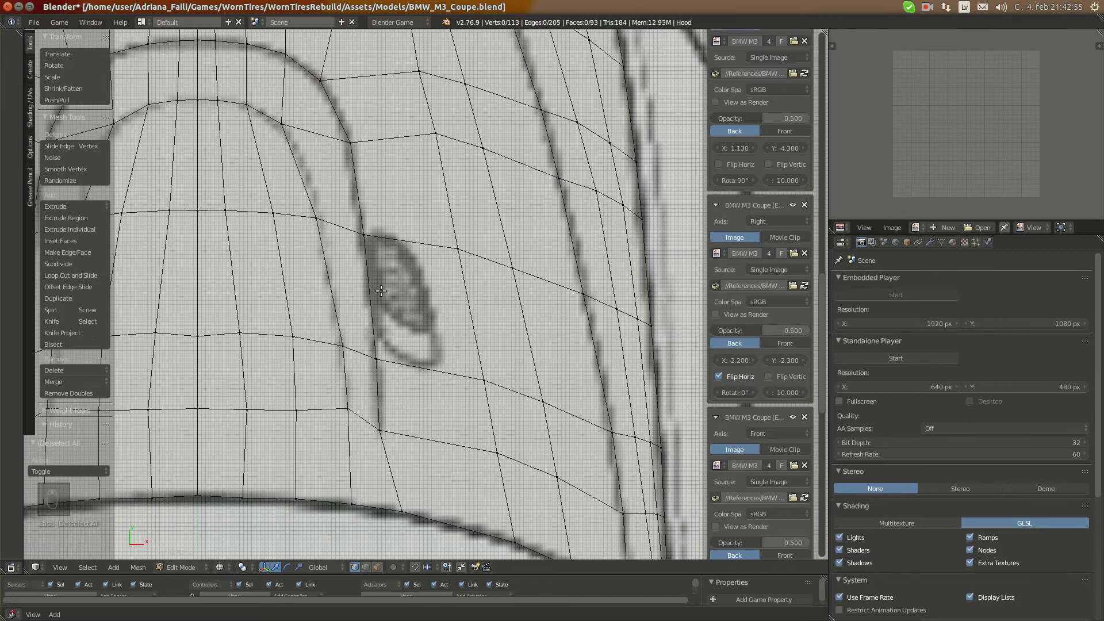
scroll(381, 291, up, 2)
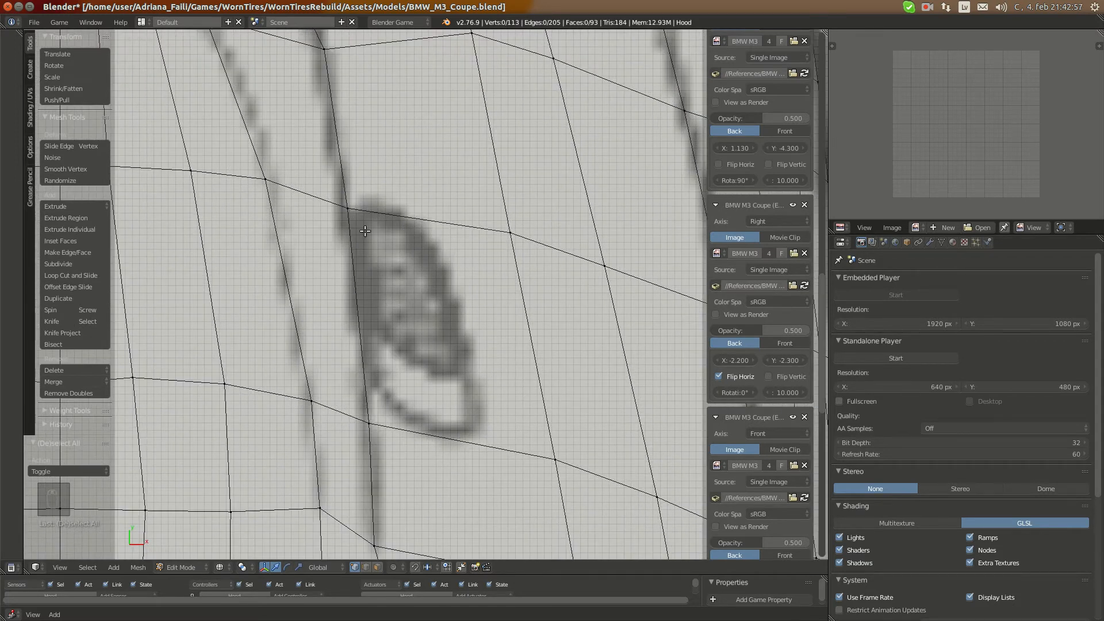
key(k)
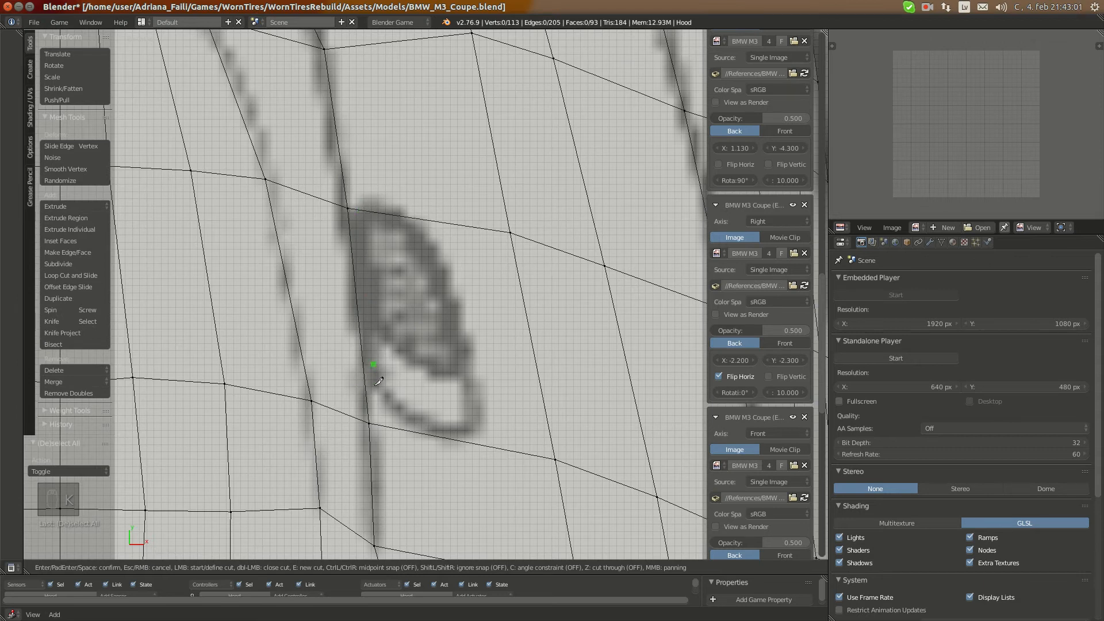
click(364, 364)
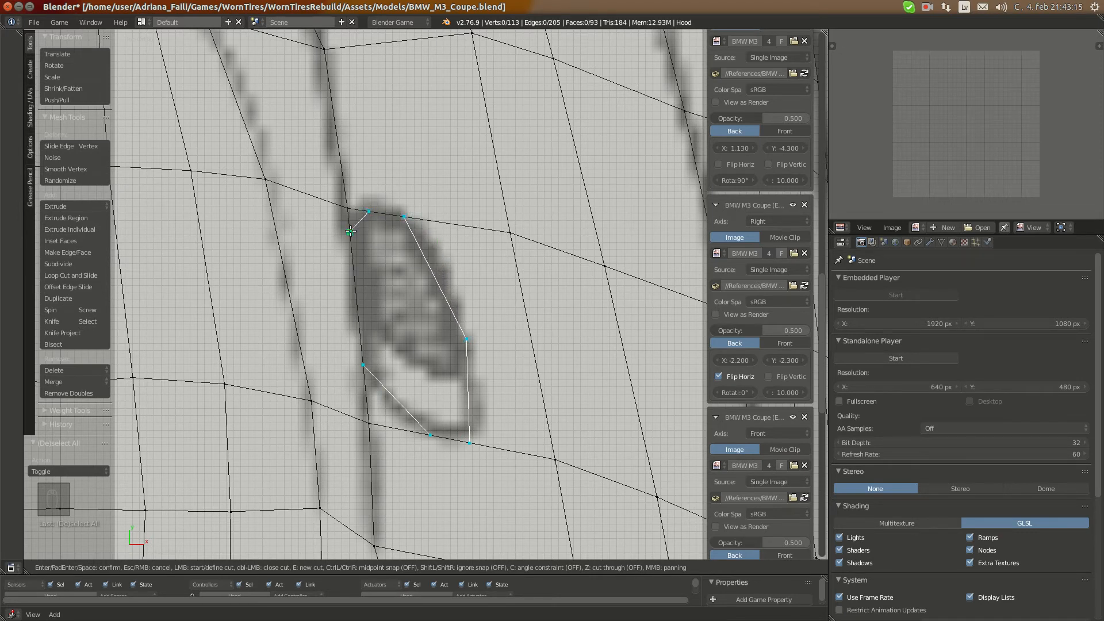
key(space)
key(a)
shift+middle_drag(478, 355, 429, 345)
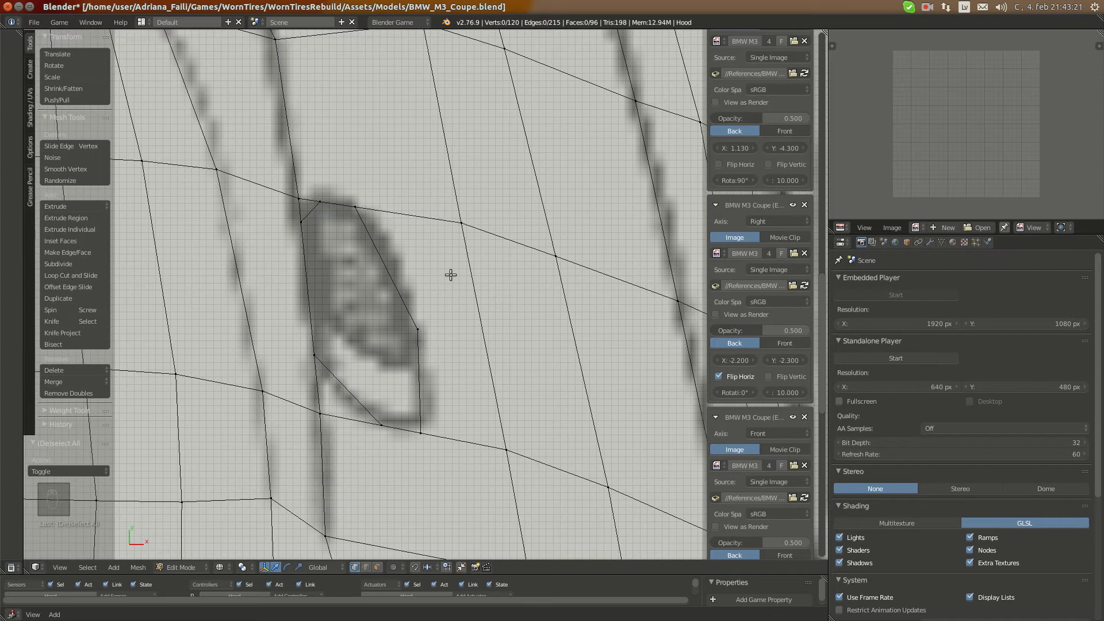
Knife-cut an edge from the vent's front inner vertex to the vertex diagonally ahead in the next row
scroll(379, 139, down, 2)
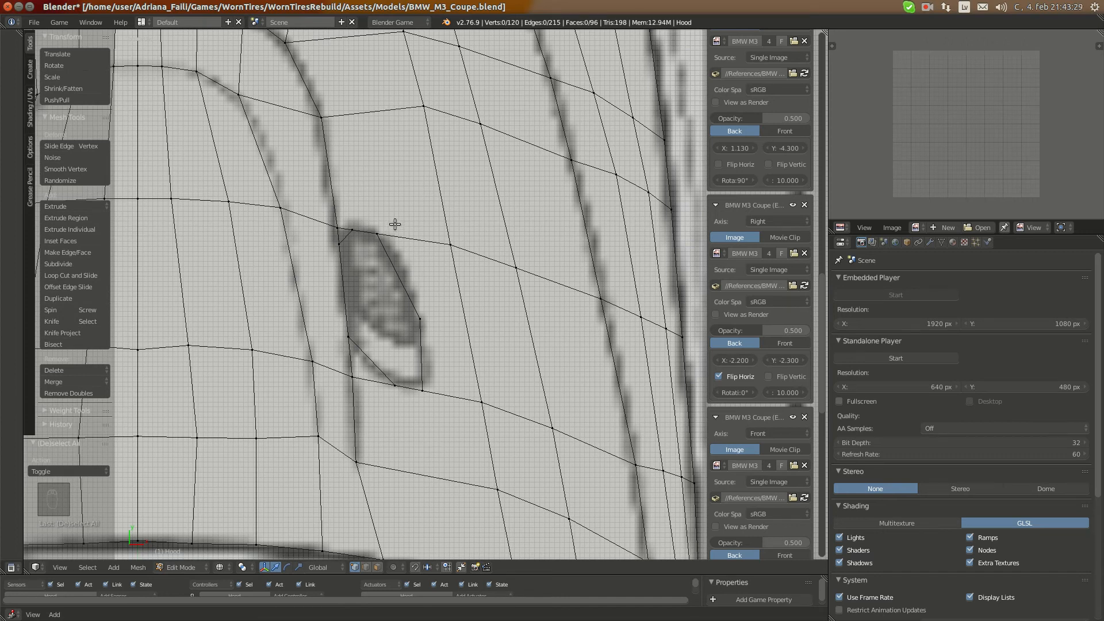
key(k)
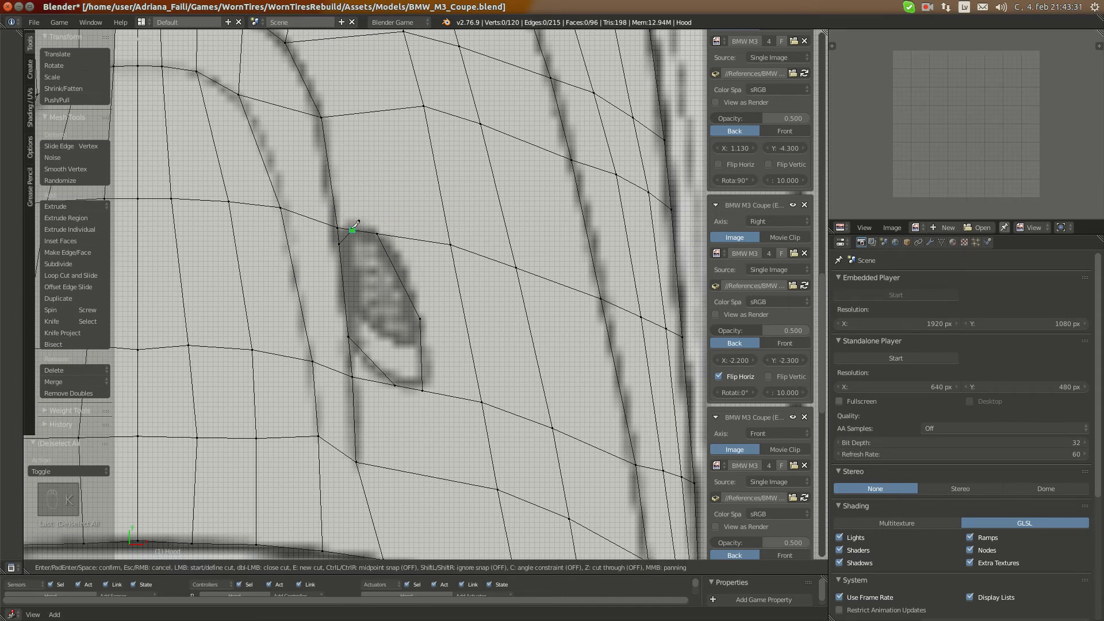
click(424, 106)
key(Return)
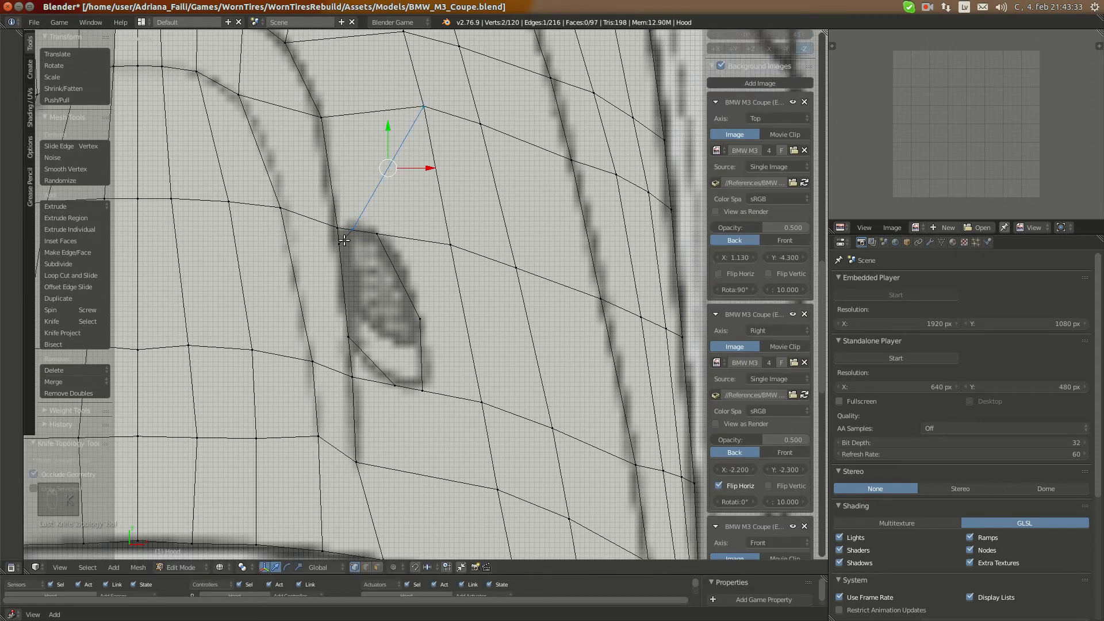
Move the vent's front inner vertex about 0.007 on Y and fit its rear outer corner to the blueprint outline
key(g)
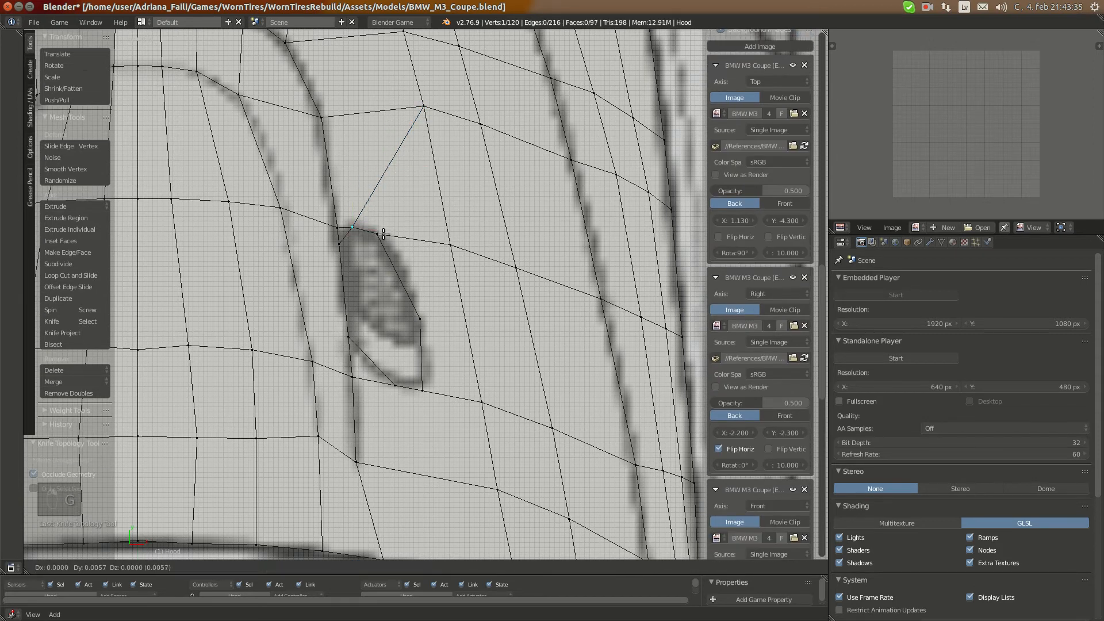
click(384, 234)
shift+middle_drag(431, 338, 412, 292)
right_click(410, 342)
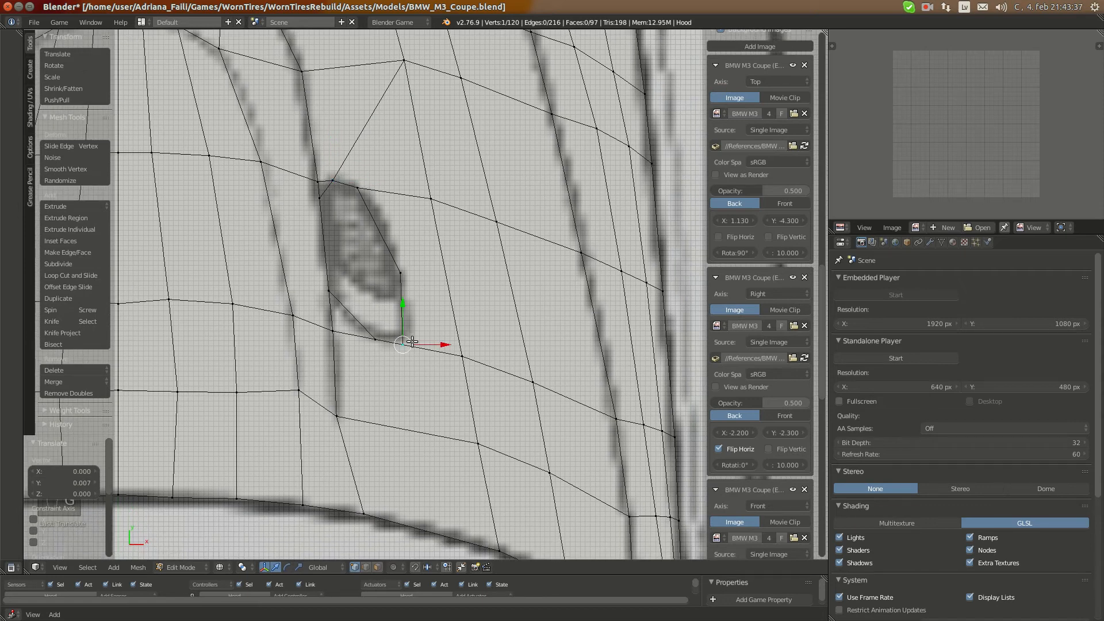
key(h)
key(ctrl+z)
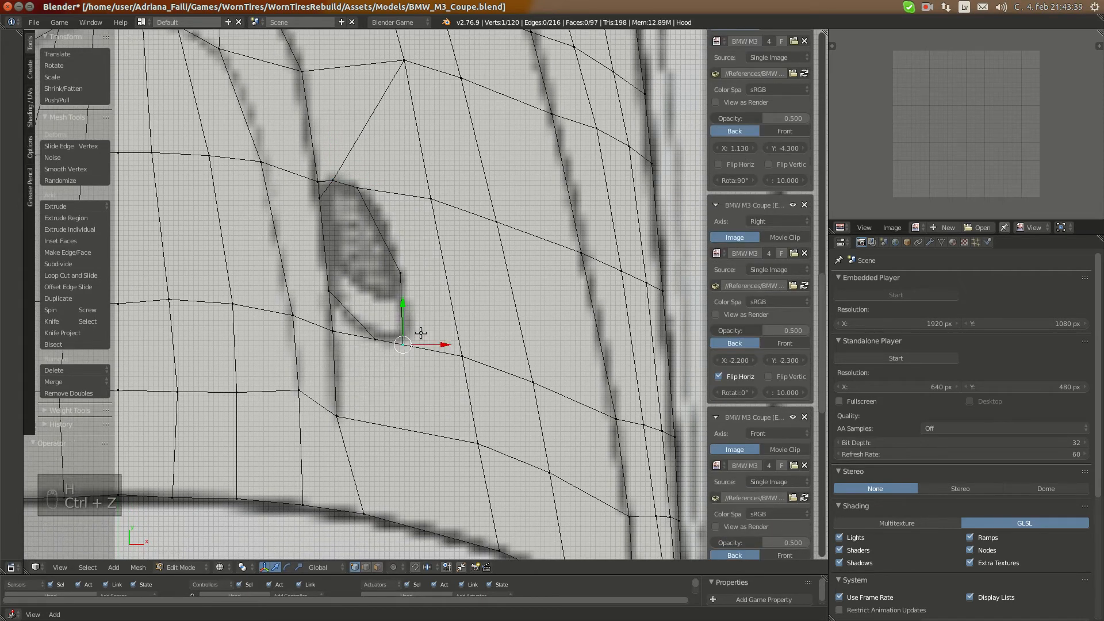
key(g)
click(425, 317)
key(a)
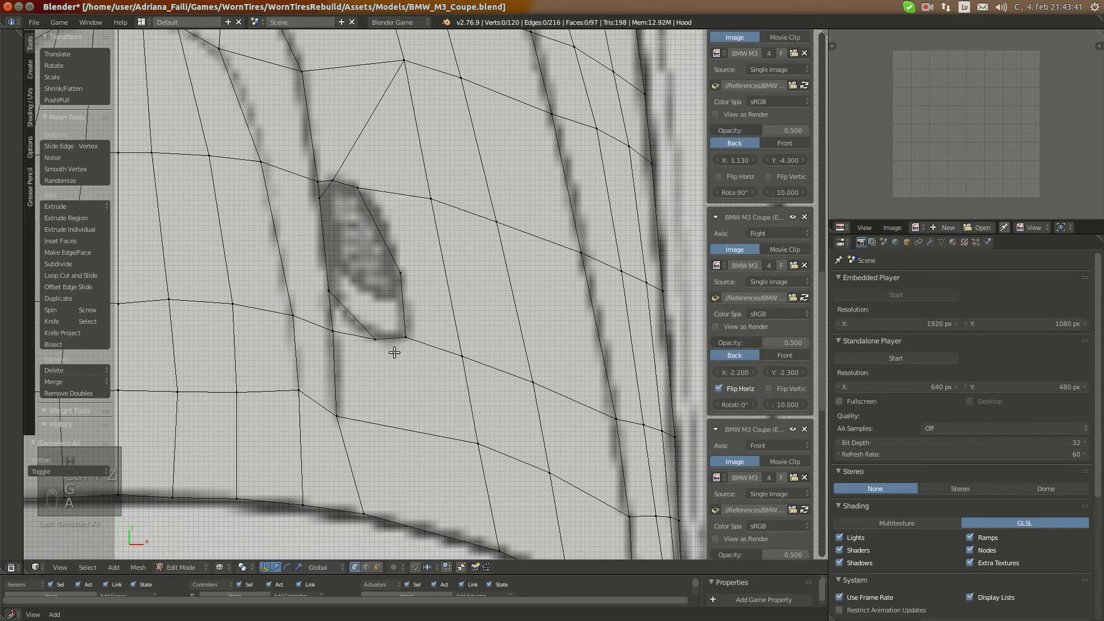
Knife-cut an edge from the vent's rear inner vertex to the vertex diagonally behind in the next row
key(k)
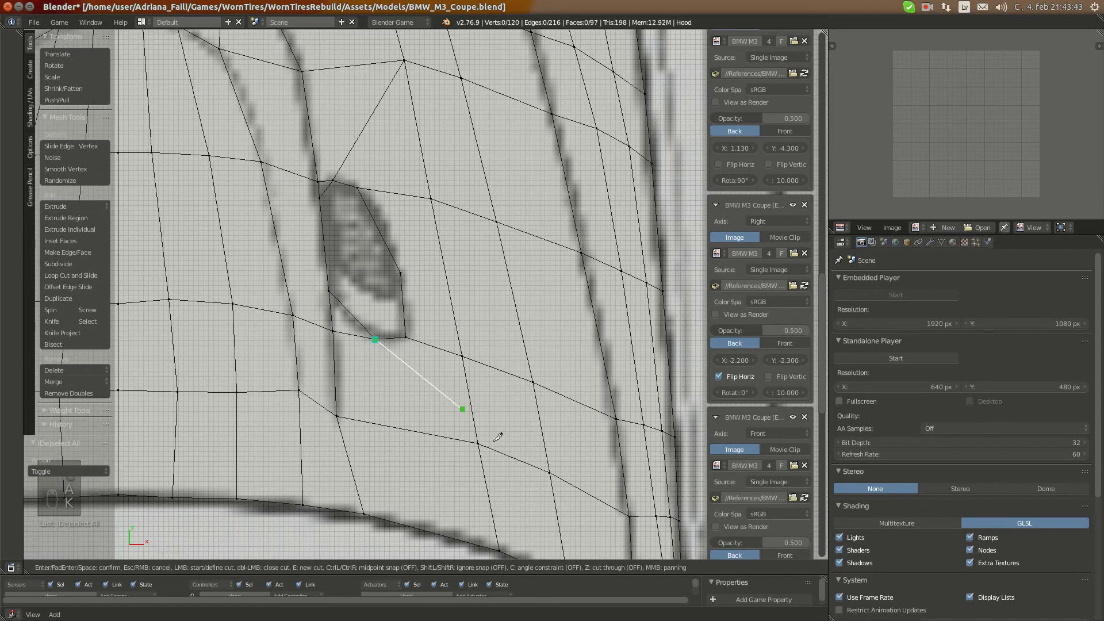
click(478, 444)
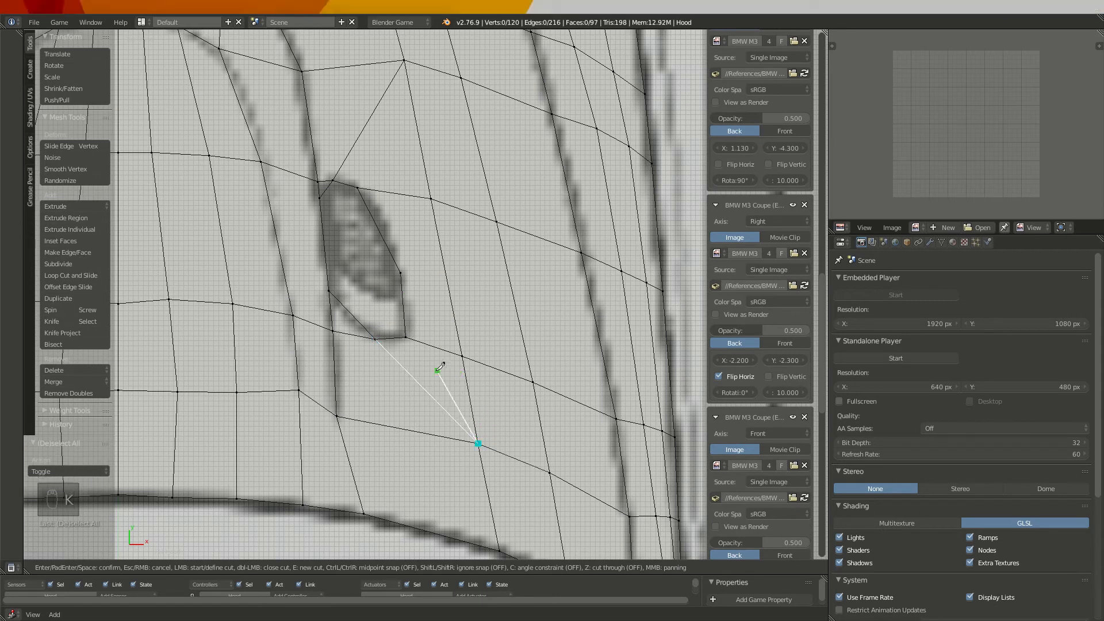
key(Return)
right_click(407, 338)
key(g)
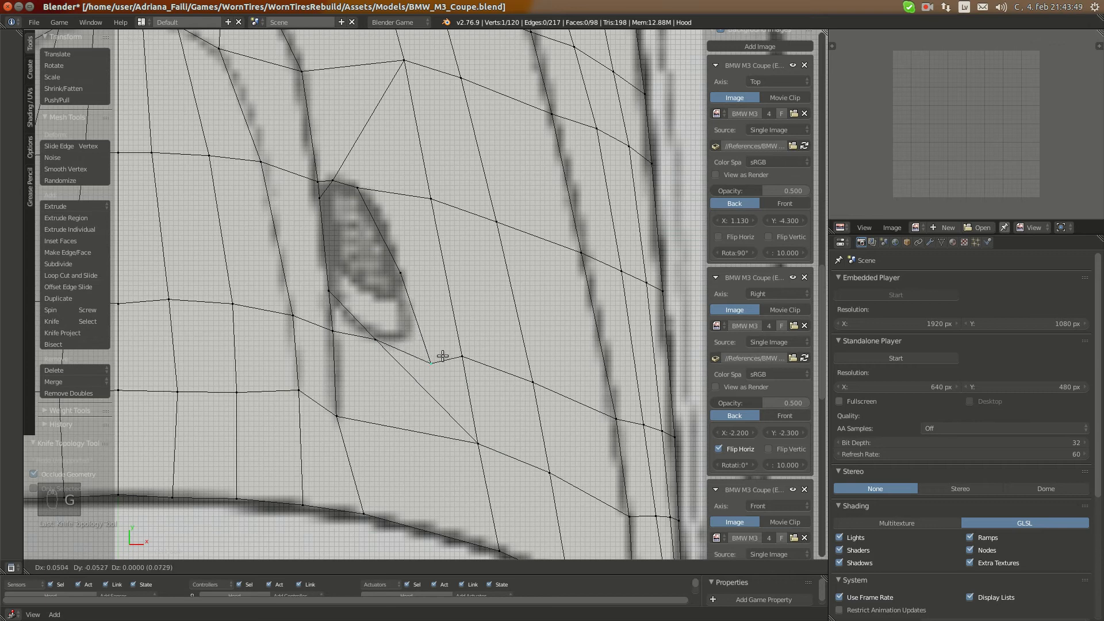
click(423, 352)
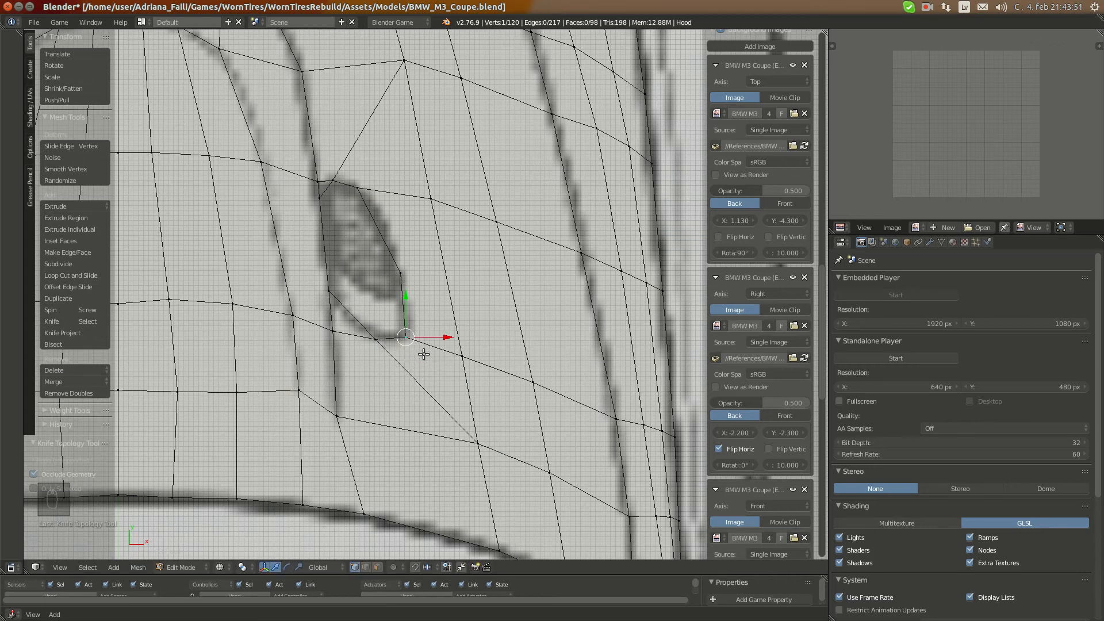
Move the vent's front tip vertex about 0.005 X and 0.002 Y, and its front outer vertex about 0.012 X and -0.015 Y
scroll(436, 352, up, 1)
scroll(436, 352, up, 2)
shift+middle_drag(393, 344, 408, 349)
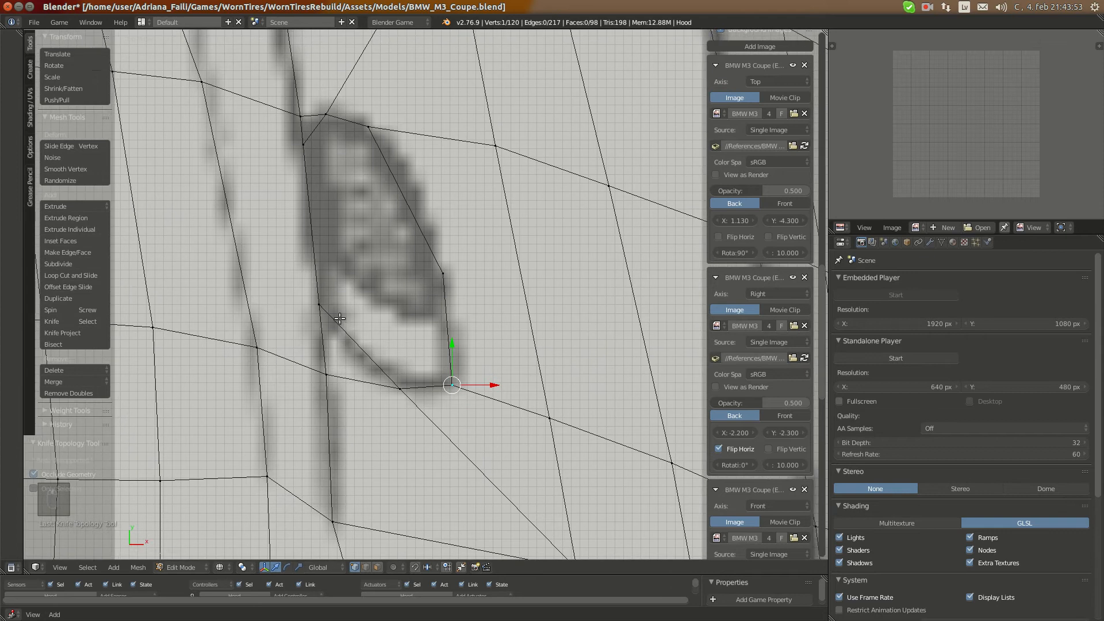
right_click(332, 309)
scroll(369, 328, down, 2)
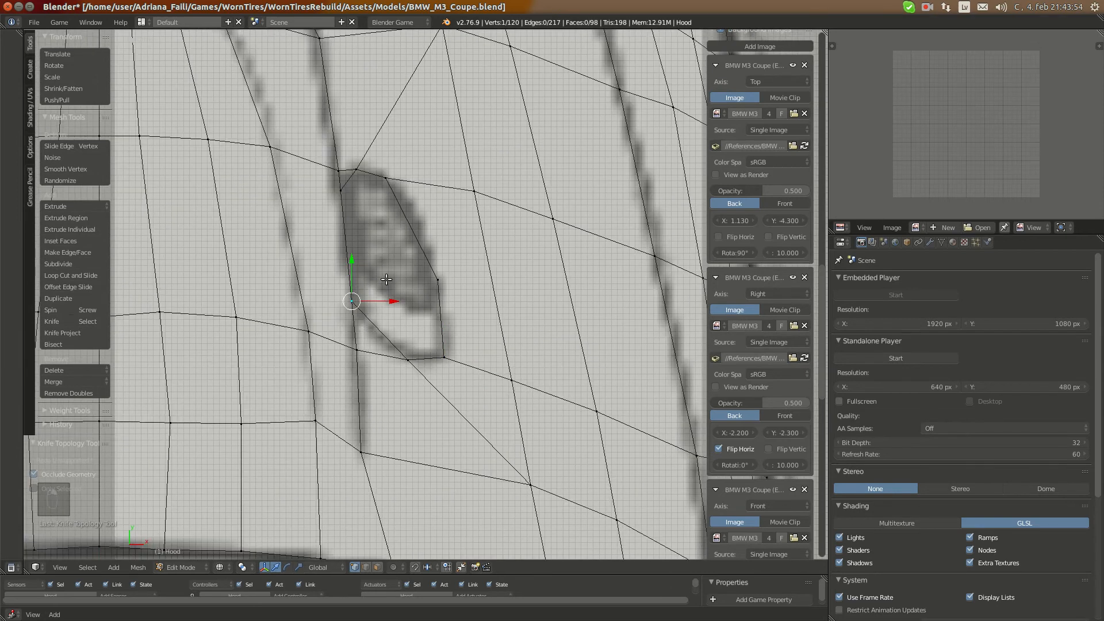
right_click(359, 168)
key(g)
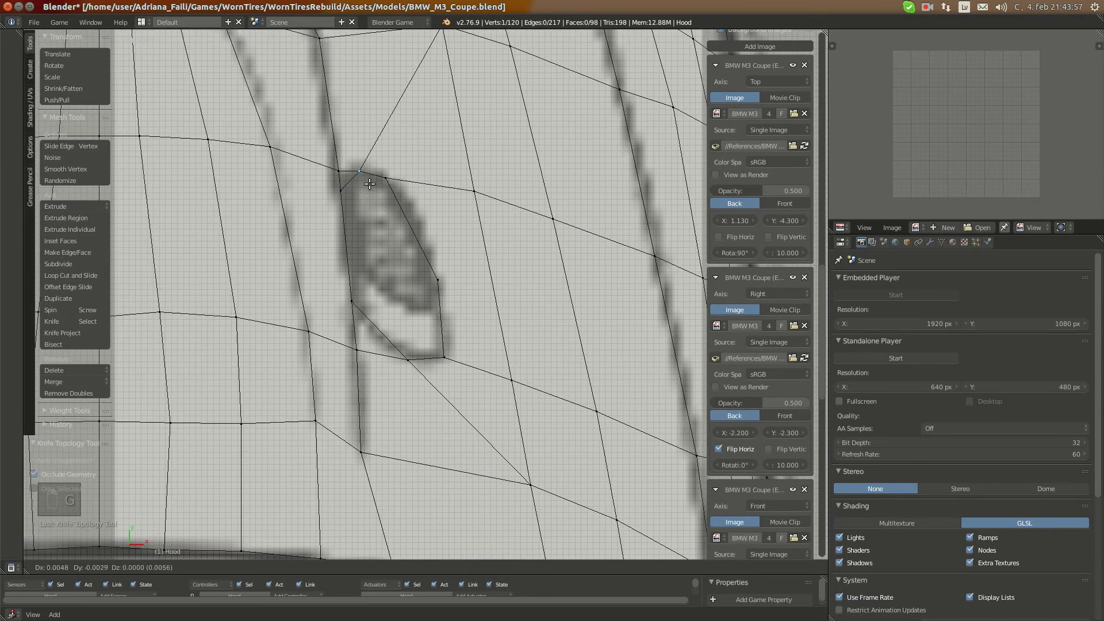
click(370, 181)
right_click(389, 183)
key(g)
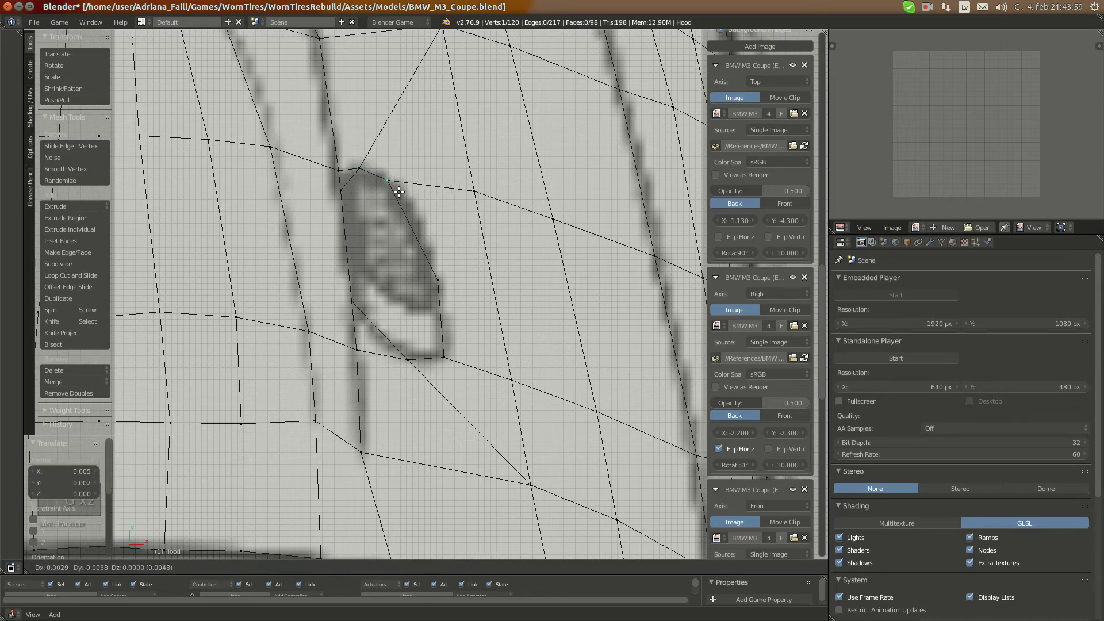
click(401, 197)
Nudge the row vertex just outside the vent's front, and move the vent's front tip about 0.003 on X and -0.003 on Y
right_click(489, 191)
key(g)
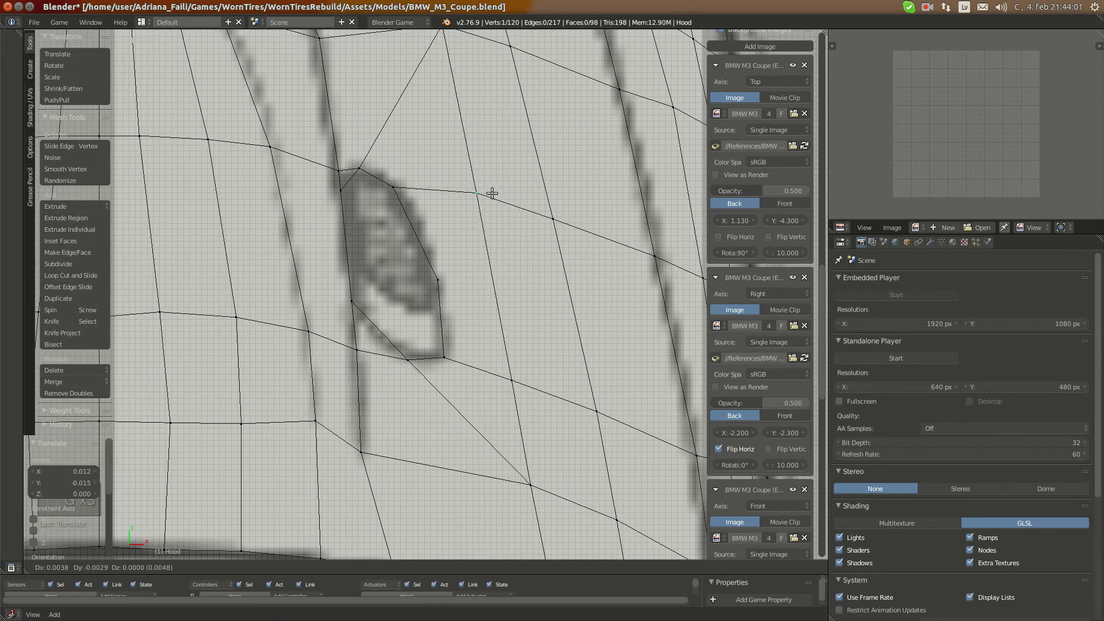
click(492, 193)
right_click(363, 171)
key(g)
click(368, 177)
scroll(421, 243, down, 2)
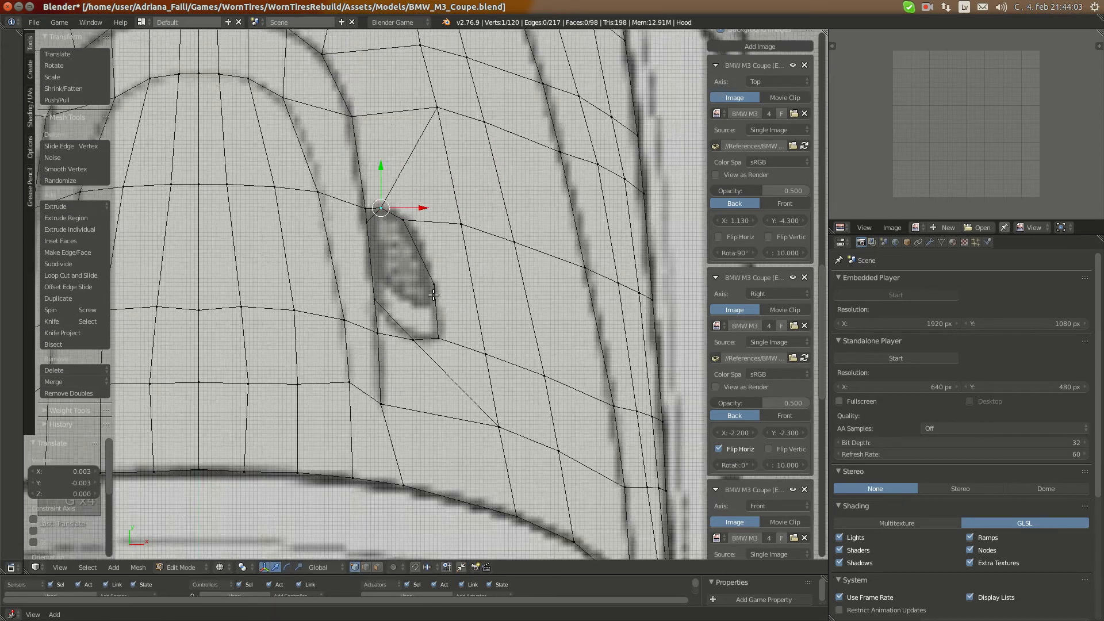
Move the vertex on the vent's rear edge about -0.022 on X and 0.014 on Y to follow the blueprint outline
scroll(433, 300, up, 3)
right_click(404, 373)
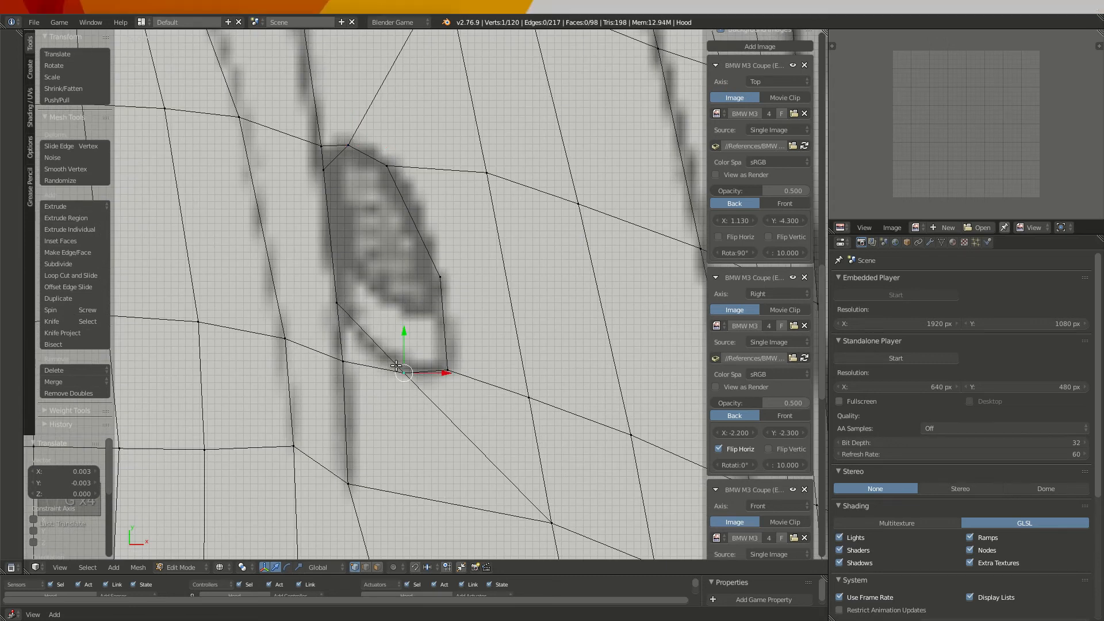
key(g)
click(381, 356)
Move the vent's rear outer corner about 0.003 X and 0.012 Y, and nudge the rear edge vertex about 0.0008 on X
right_click(448, 370)
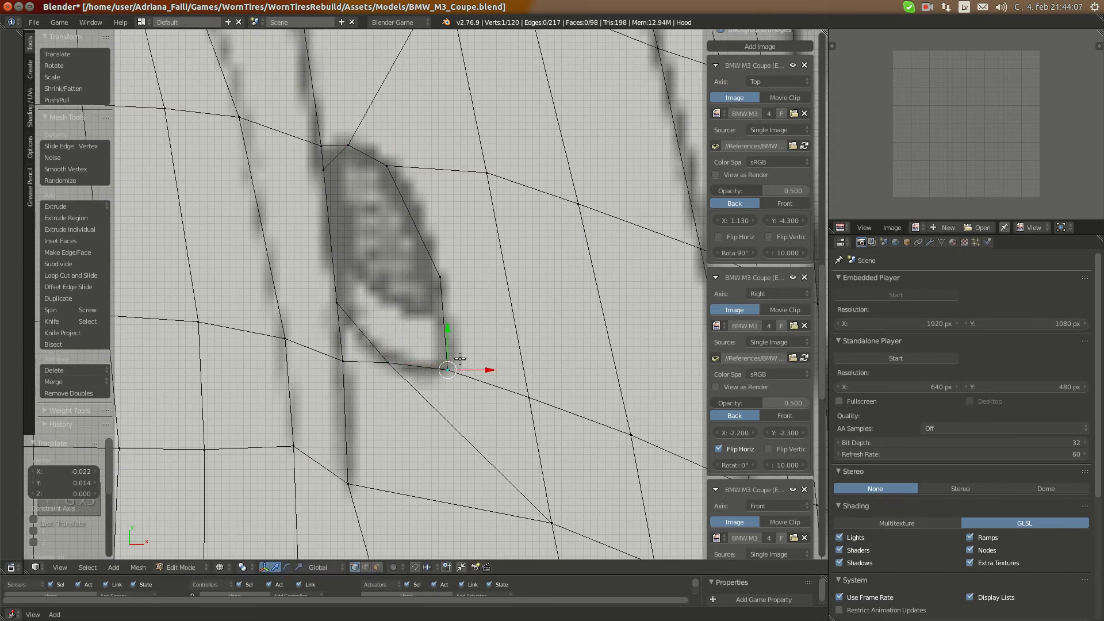
key(shift+v)
right_click(459, 352)
key(g)
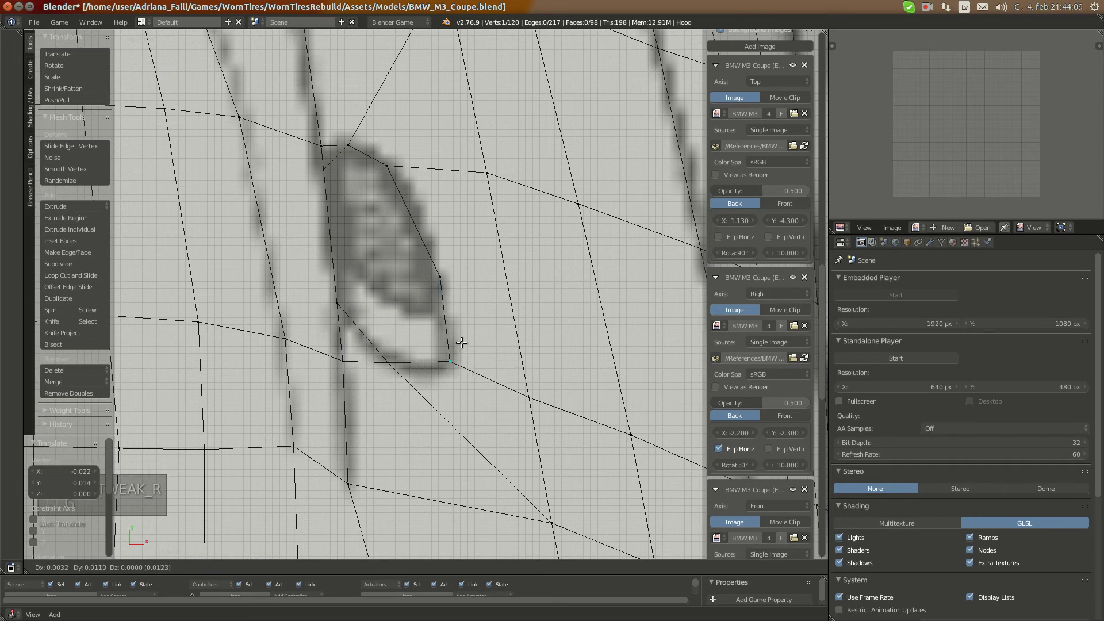
click(461, 343)
right_click(385, 363)
key(g)
click(385, 363)
In the back view, lower the vent's front tip vertex about 0.009 in total and its front outer vertex about 0.007 on Z
key(ctrl+KP_1)
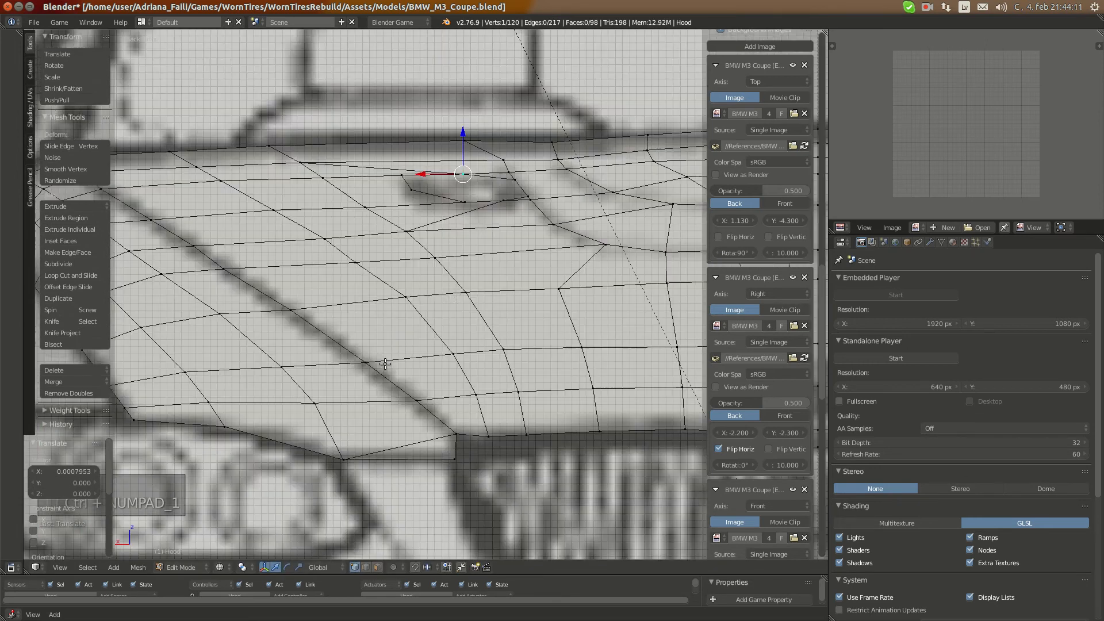
scroll(474, 237, up, 4)
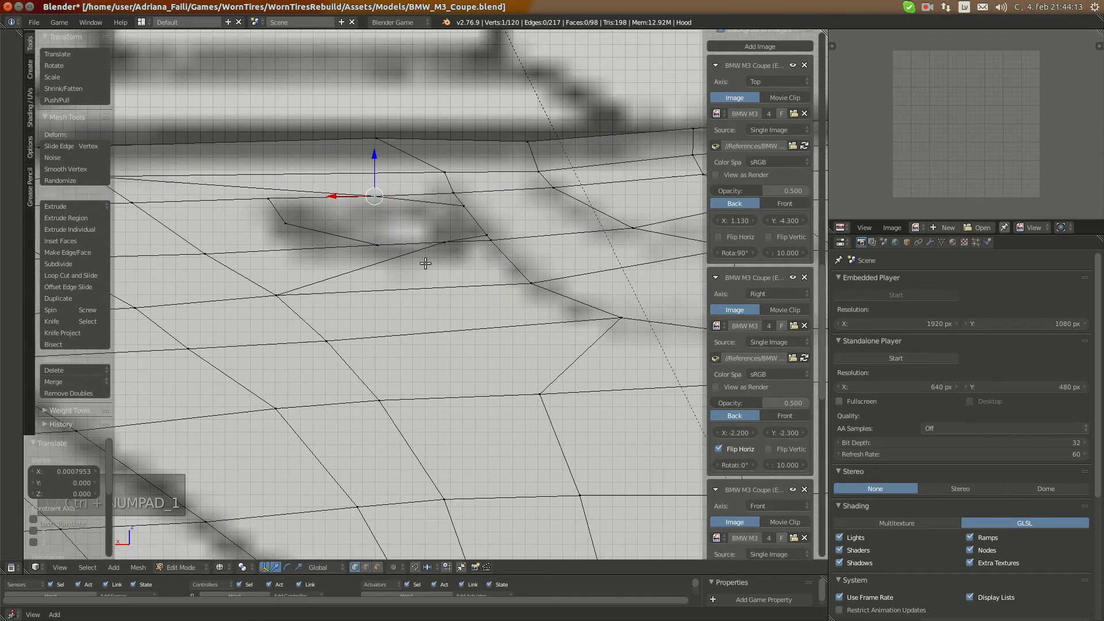
right_click(452, 232)
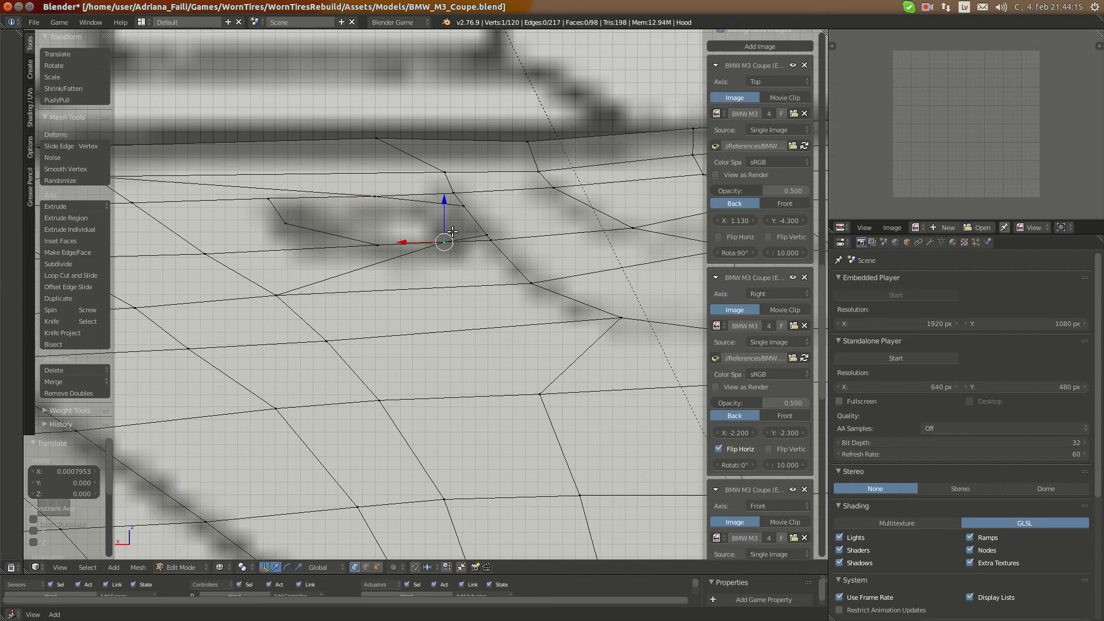
key(g)
key(z)
click(447, 227)
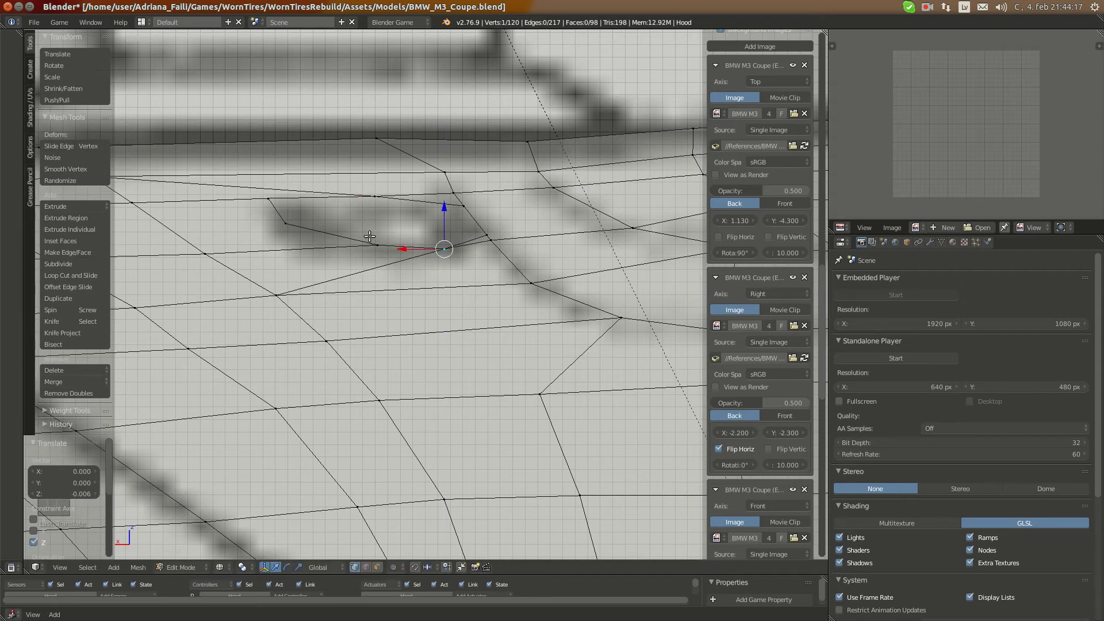
right_click(377, 225)
drag(376, 225, 377, 234)
right_click(438, 246)
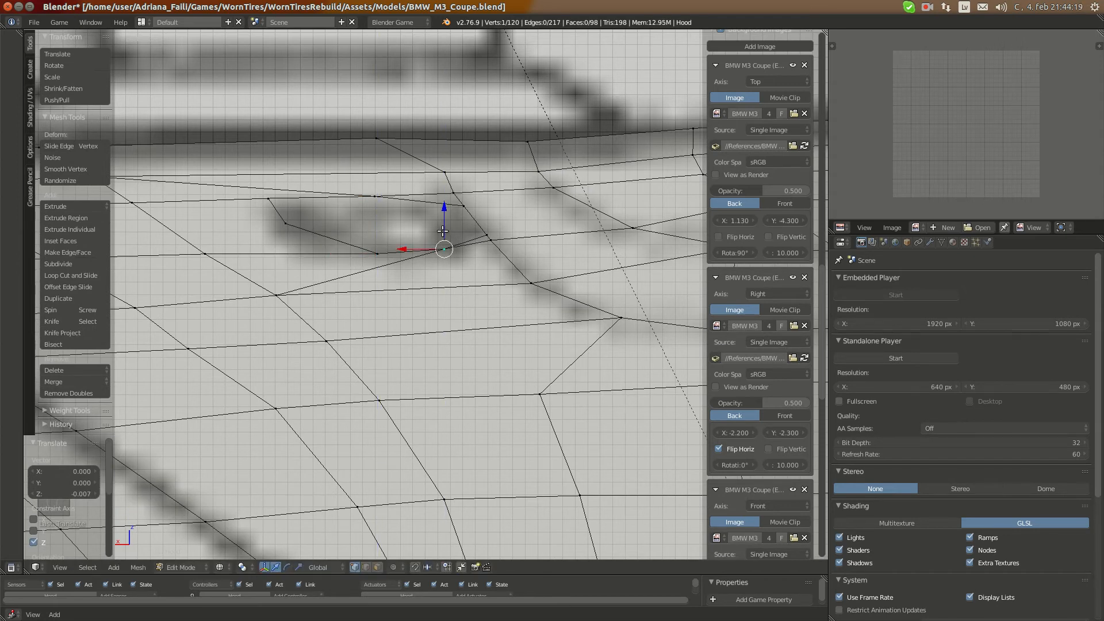
drag(444, 231, 444, 233)
Lower the vent's outer middle vertex about 0.013 on Z, its rear outer corner slightly, and its rear edge vertex about 0.003
right_click(286, 223)
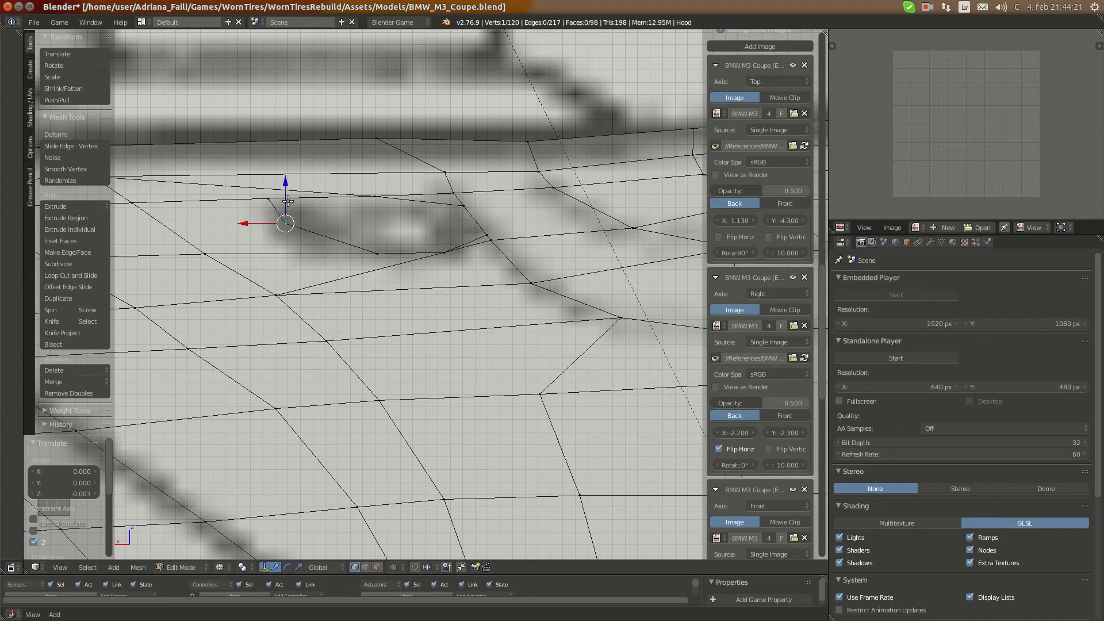
drag(286, 195, 286, 212)
right_click(269, 198)
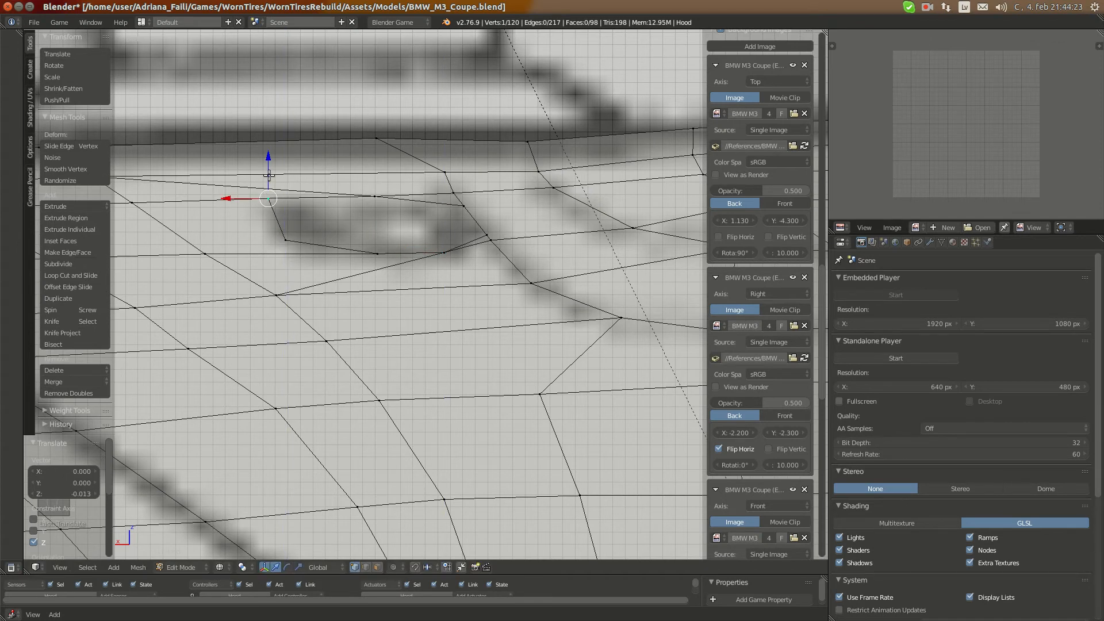
drag(268, 175, 266, 187)
right_click(375, 196)
drag(376, 182, 376, 186)
From the top view, knife-cut an edge from the vent's outer middle vertex to the row vertex diagonally ahead of it
key(KP_7)
scroll(510, 263, down, 3)
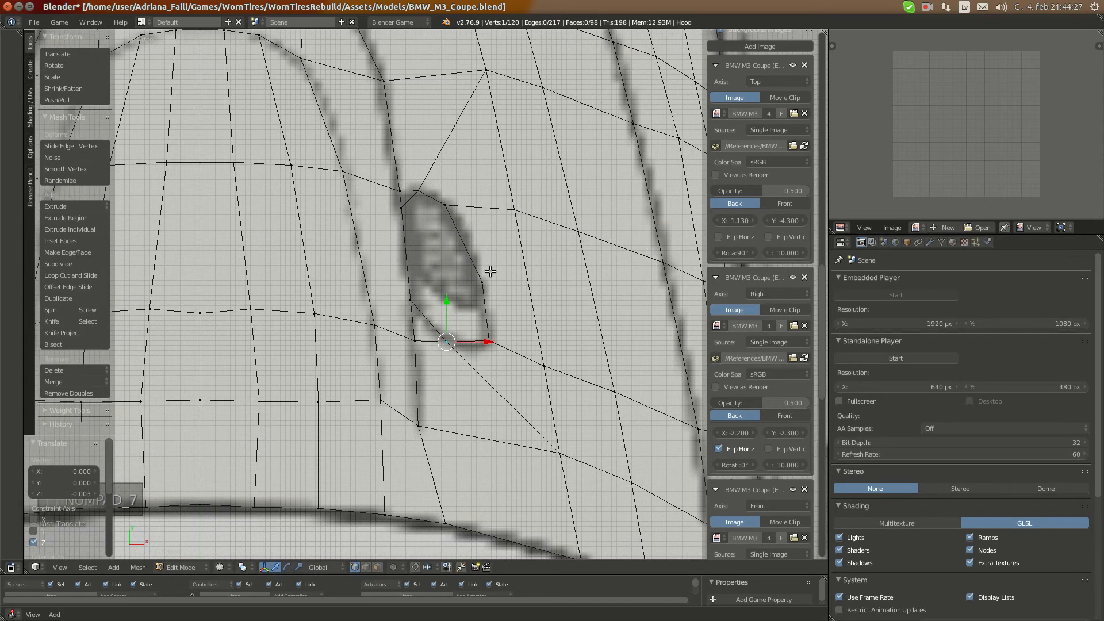
key(a)
key(a)
scroll(490, 272, up, 3)
scroll(466, 258, down, 1)
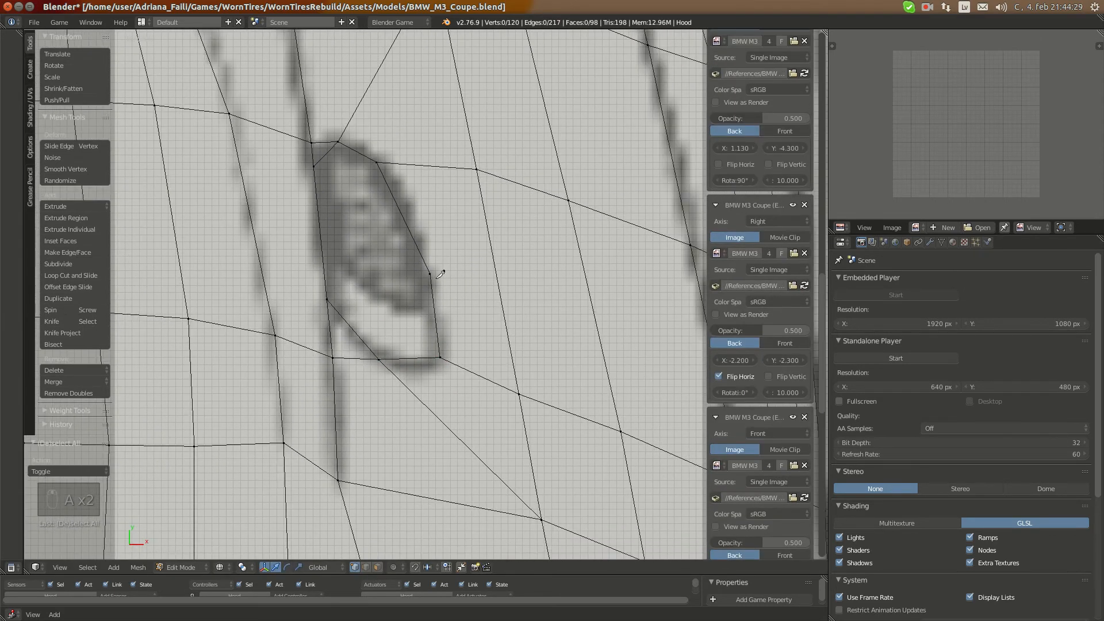
key(k)
click(430, 274)
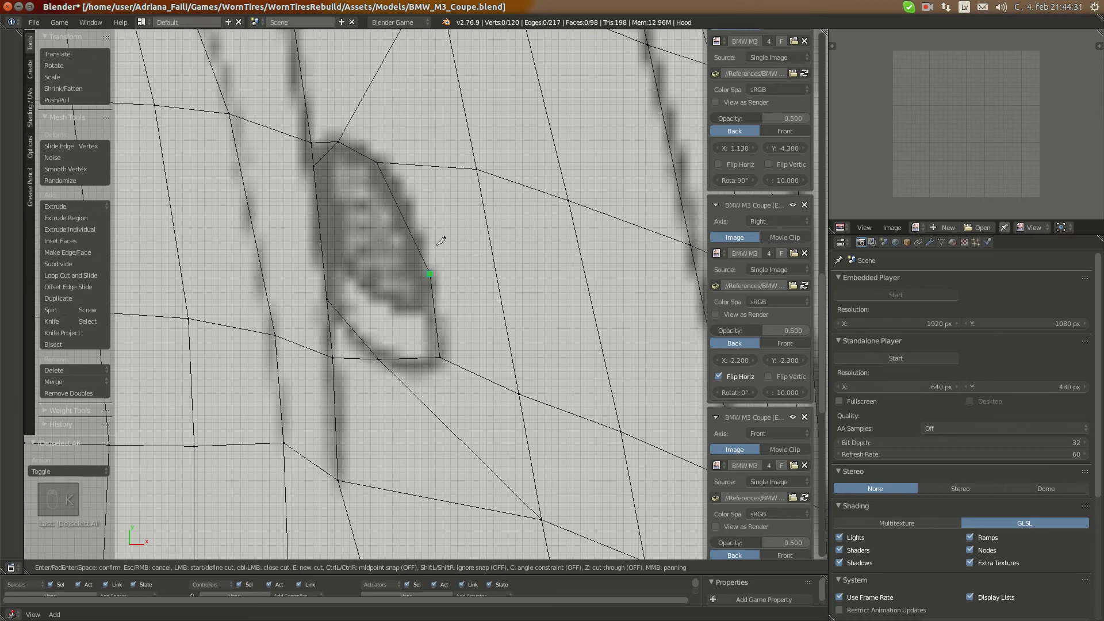
click(476, 169)
key(Return)
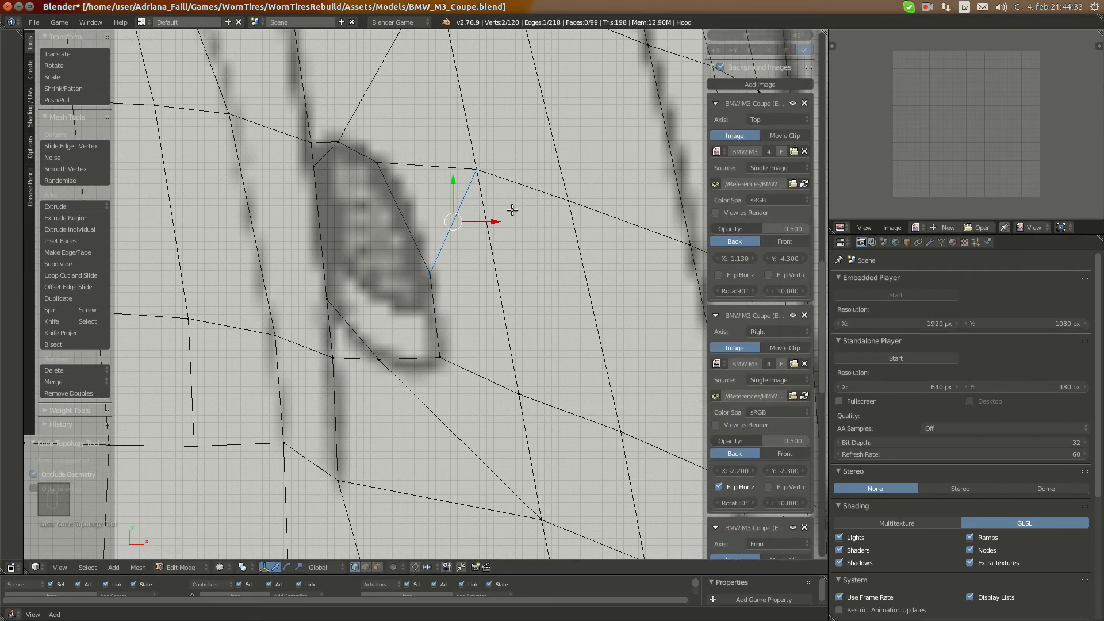
In the back view, raise the vent's front tip vertex about 0.002 on Z to fit the blueprint outline
scroll(463, 261, down, 1)
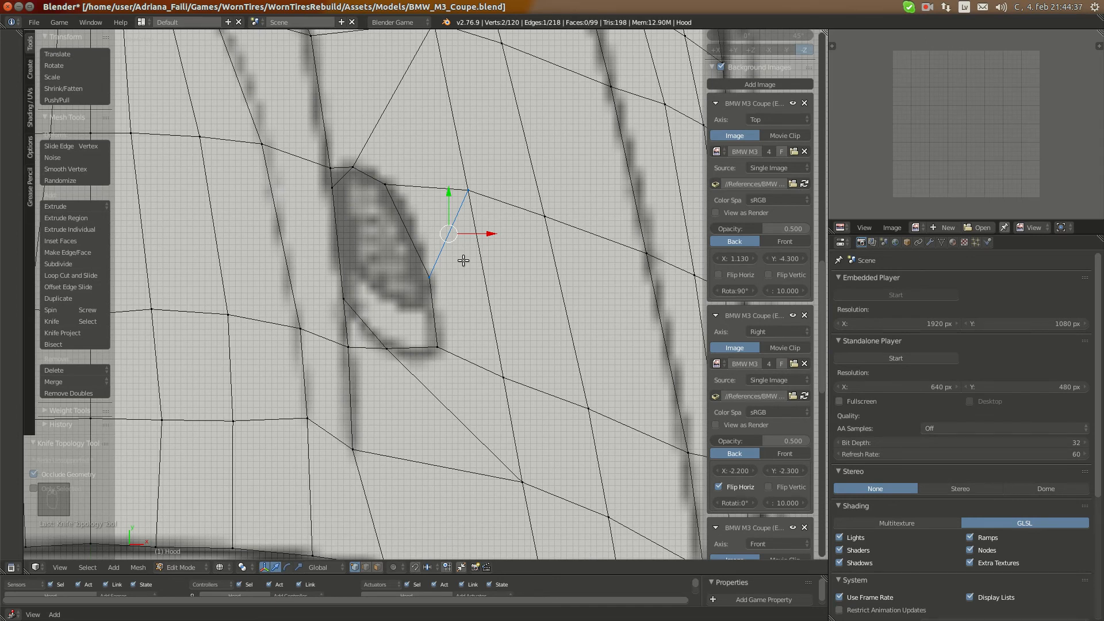
key(KP_1)
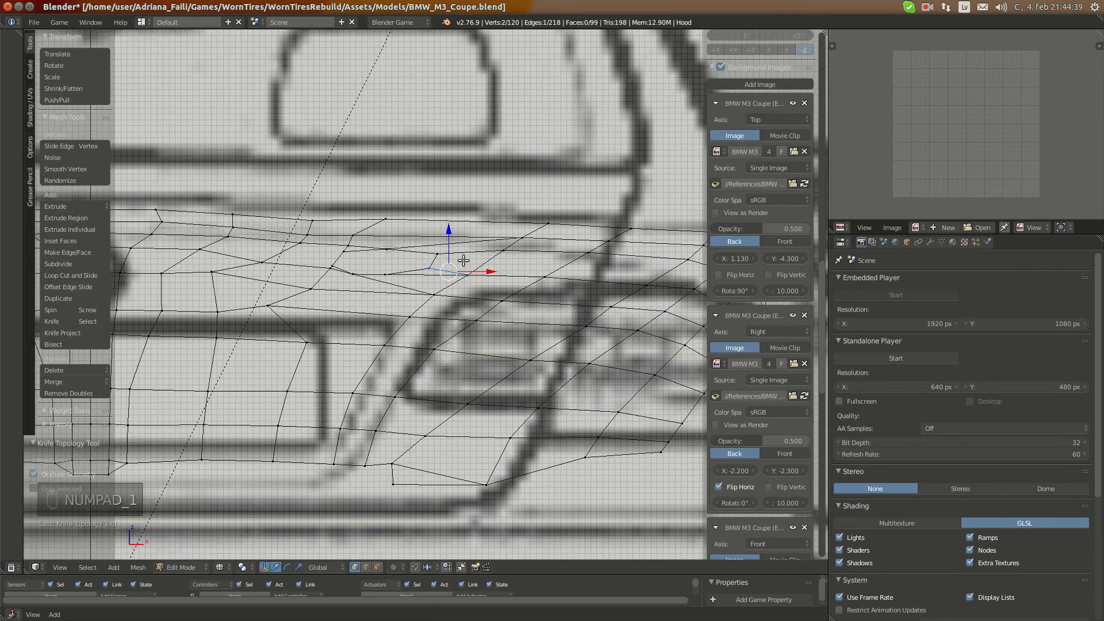
key(ctrl+KP_1)
scroll(467, 268, up, 3)
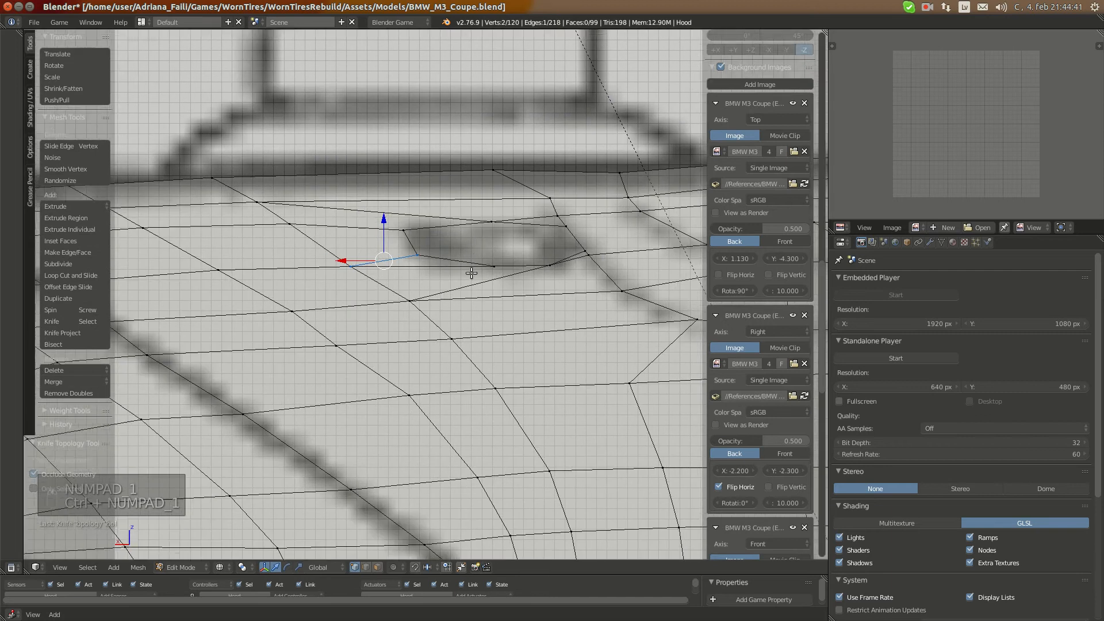
shift+middle_drag(471, 273, 453, 312)
key(a)
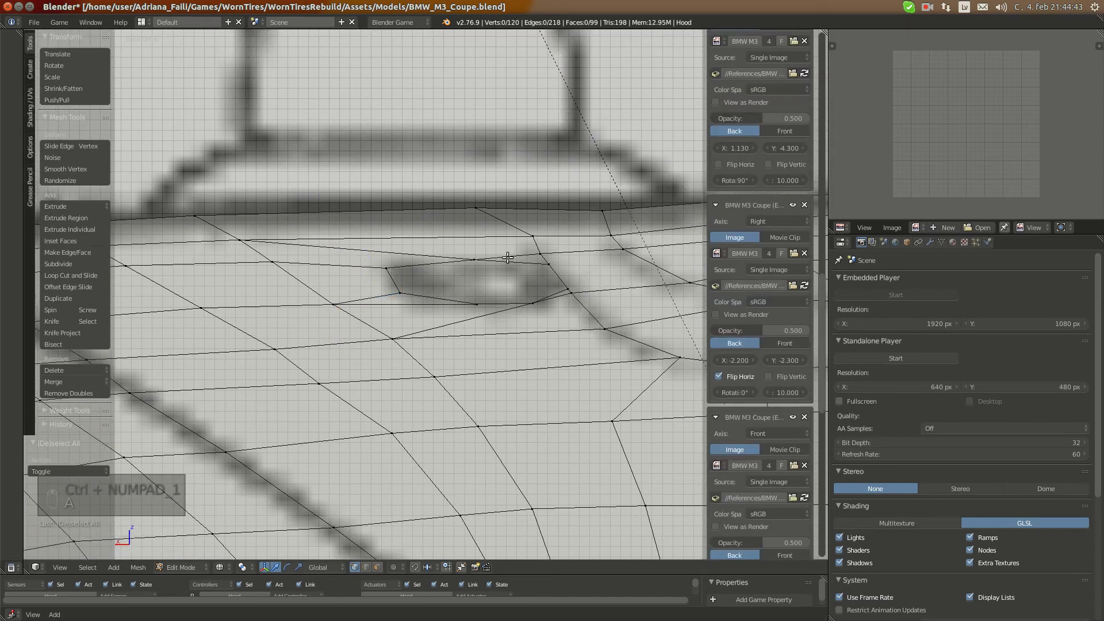
key(a)
key(a)
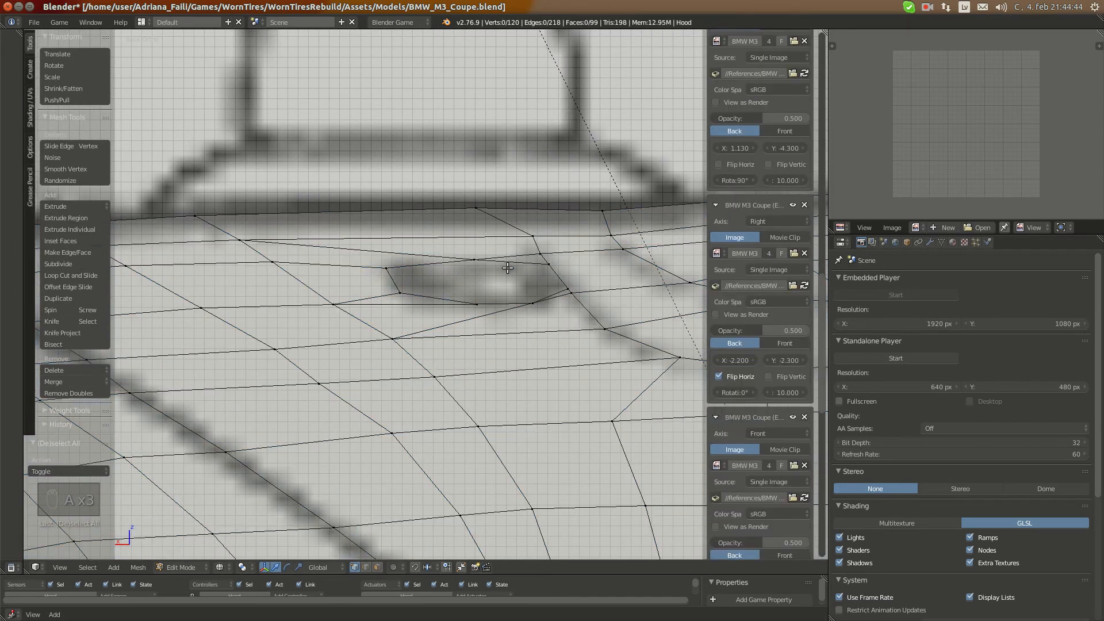
right_click(524, 300)
key(g)
key(z)
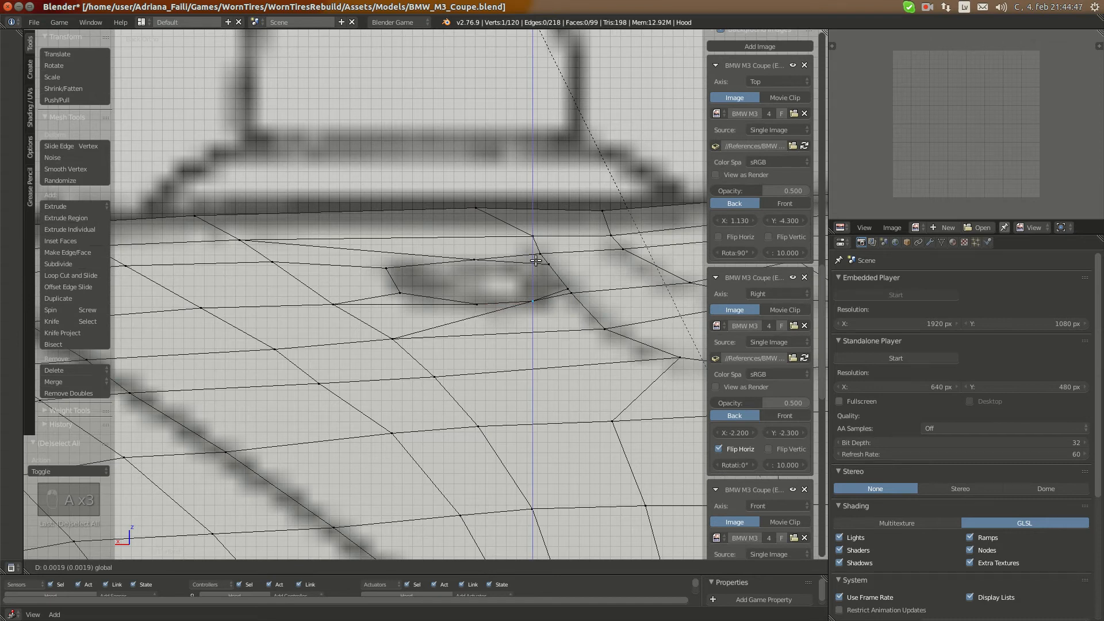
click(536, 255)
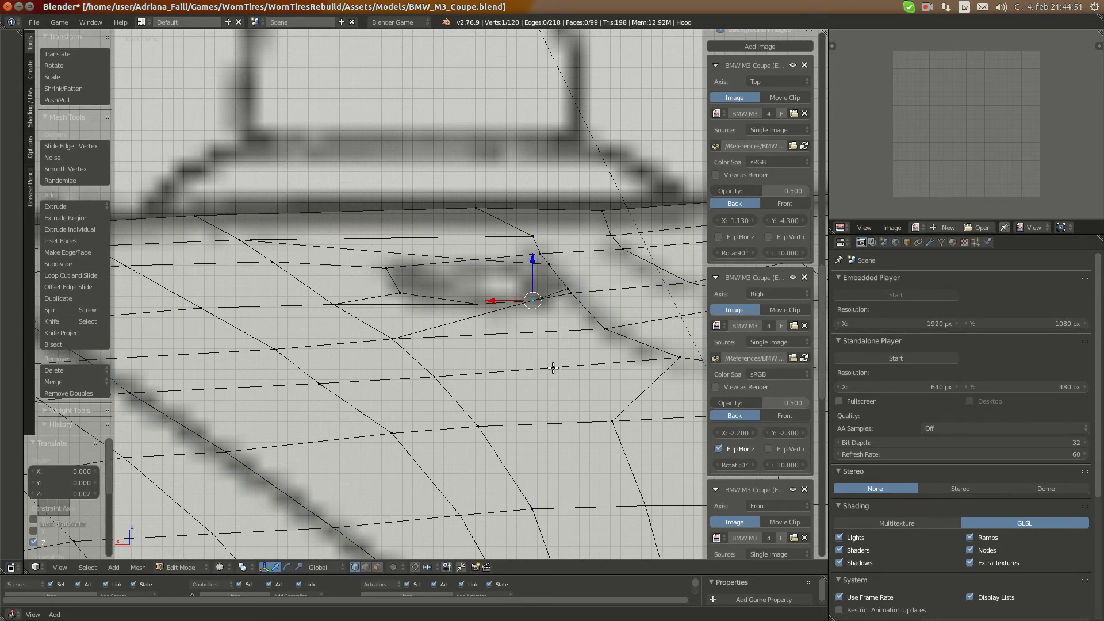
Select the seven vertices around the vent outline in the top view to examine its face against the blueprint, and clear the selection
key(KP_7)
scroll(489, 317, down, 3)
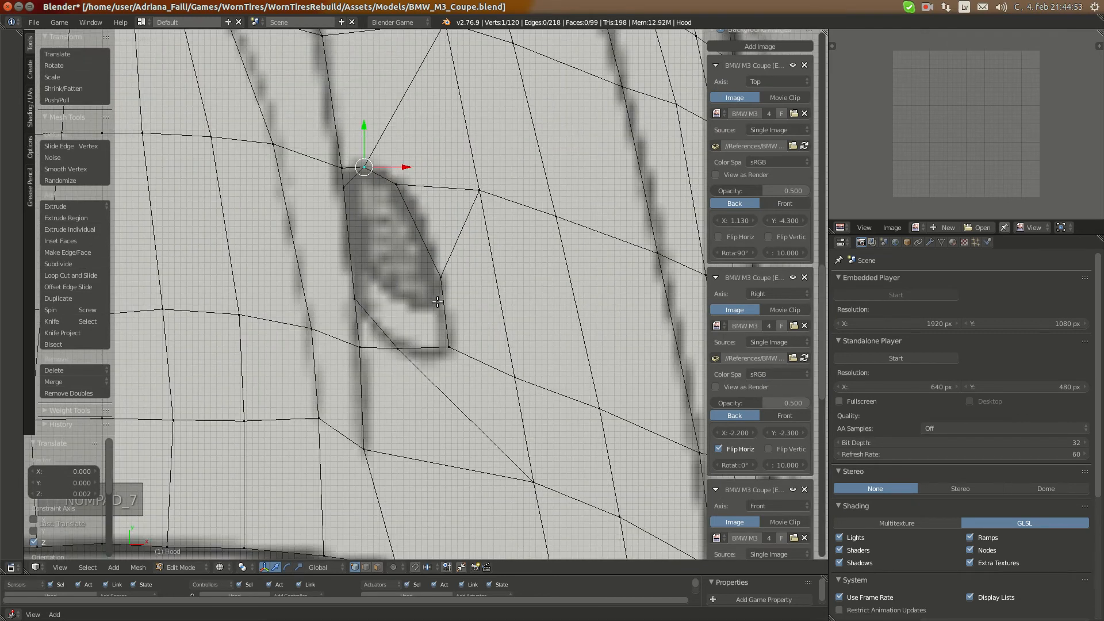
shift+middle_drag(437, 305, 453, 336)
shift+right_click(410, 214)
shift+right_click(357, 216)
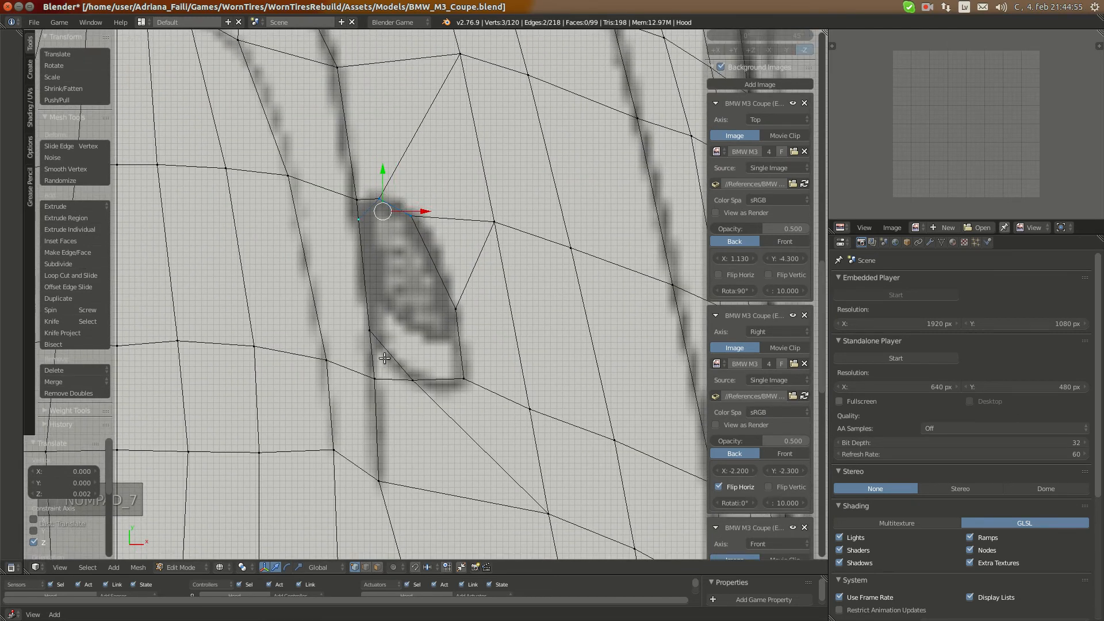
shift+right_click(373, 332)
shift+right_click(413, 380)
shift+right_click(464, 378)
shift+right_click(455, 309)
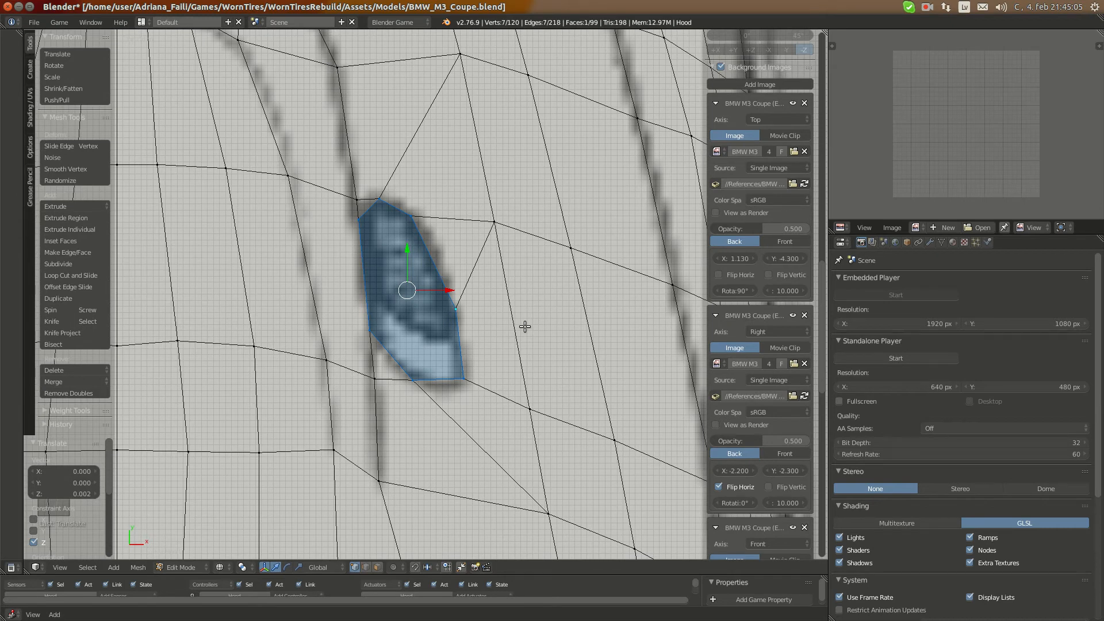
key(a)
scroll(403, 362, up, 3)
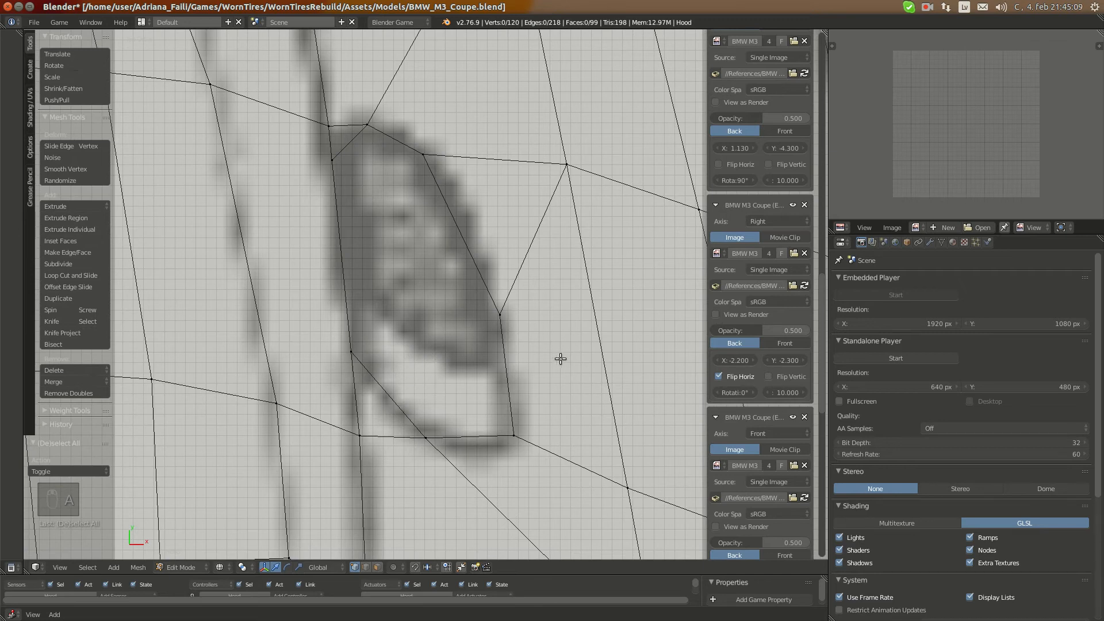
scroll(530, 391, down, 3)
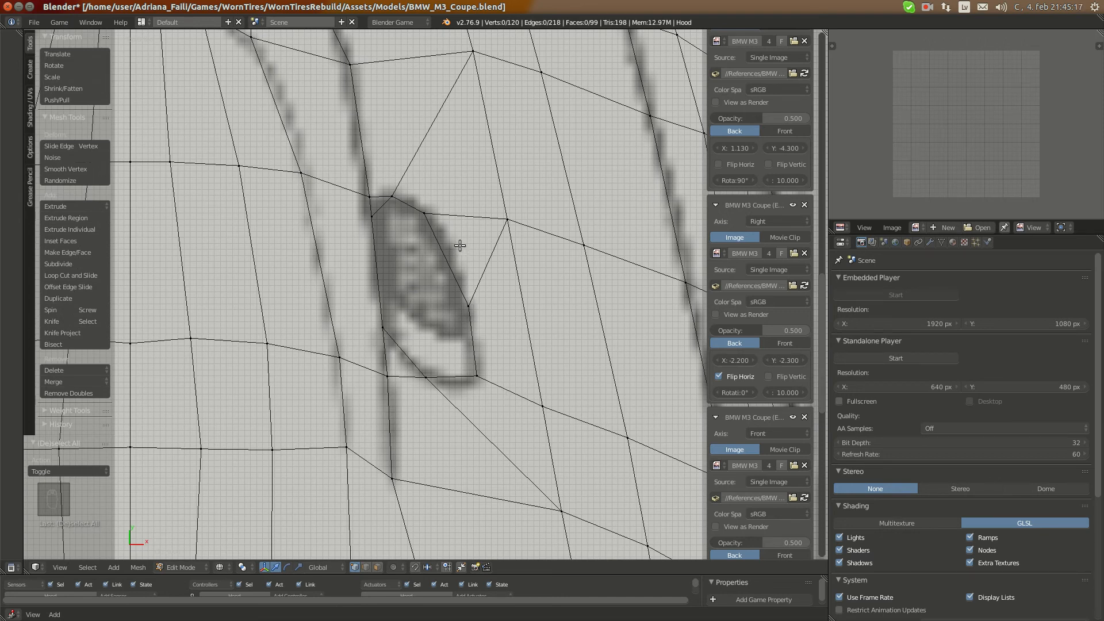
Knife-cut an edge from the middle of the vent's front outer edge to the adjacent row vertex outside it
key(k)
click(443, 251)
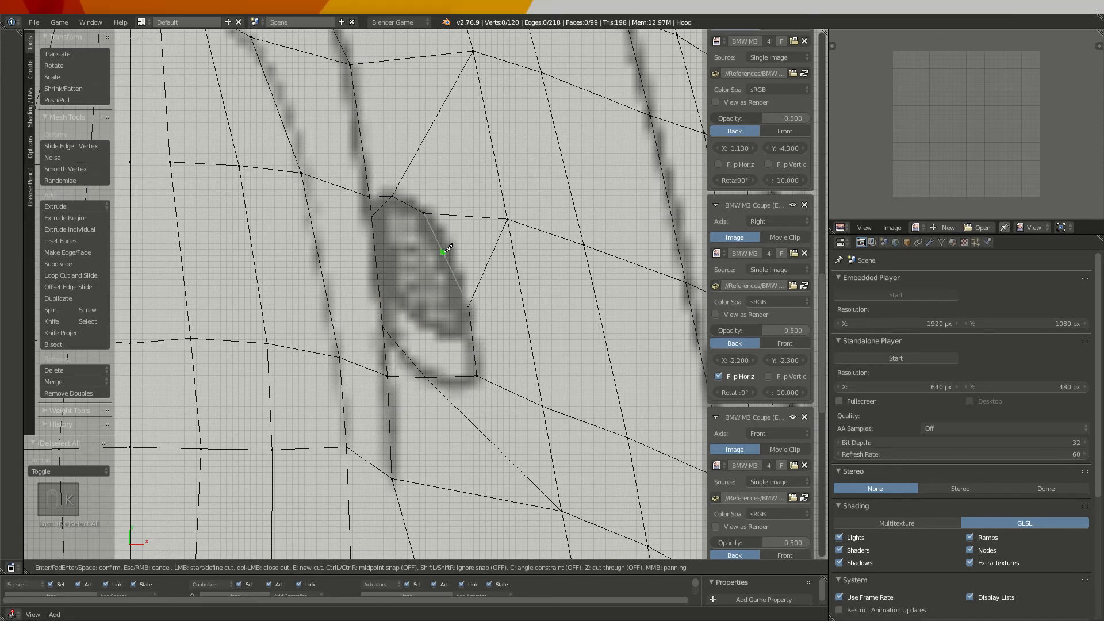
click(514, 216)
key(Return)
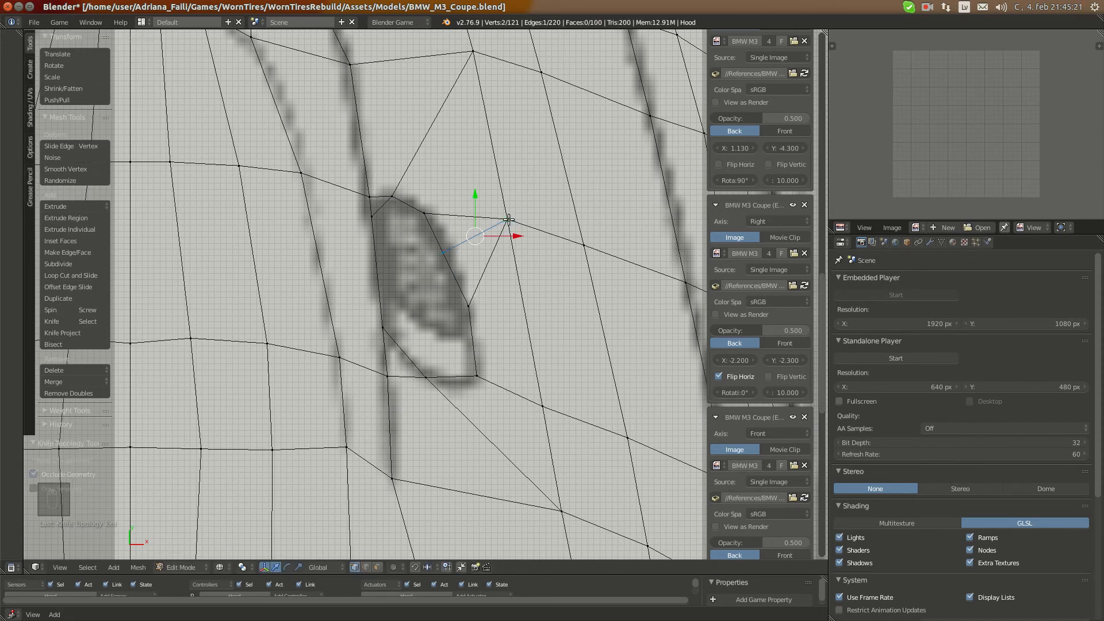
Move the new vertex on the vent's front outer edge outward onto the blueprint outline and clear the selection
key(g)
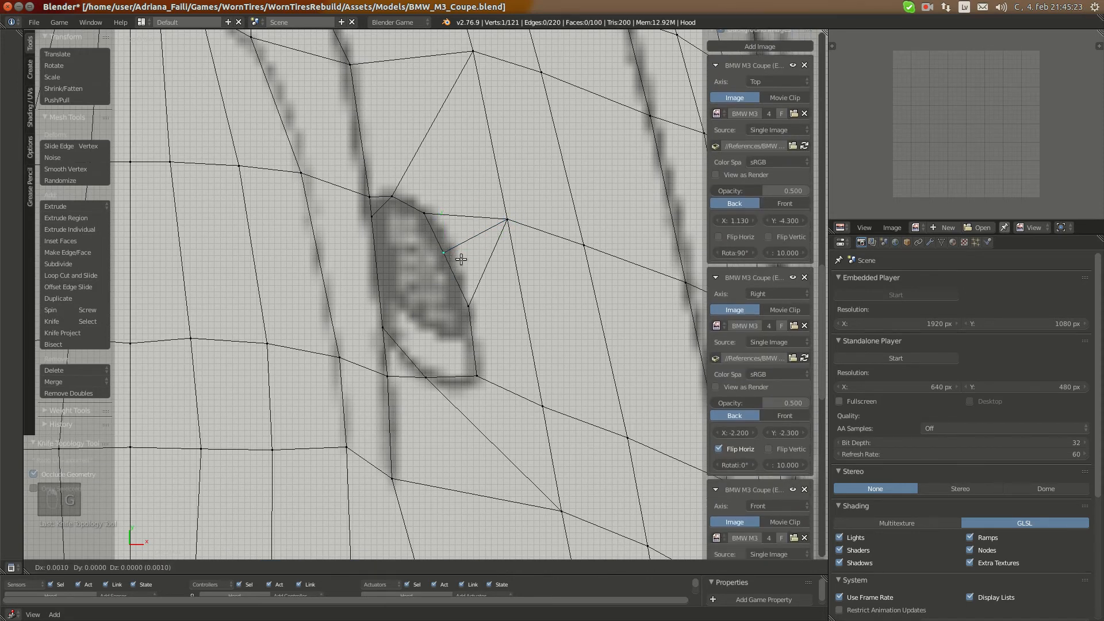
click(466, 256)
key(a)
Knife-cut an edge across the vent's rear inner corner and move its new vertex about -0.010 on X and -0.006 on Y
key(k)
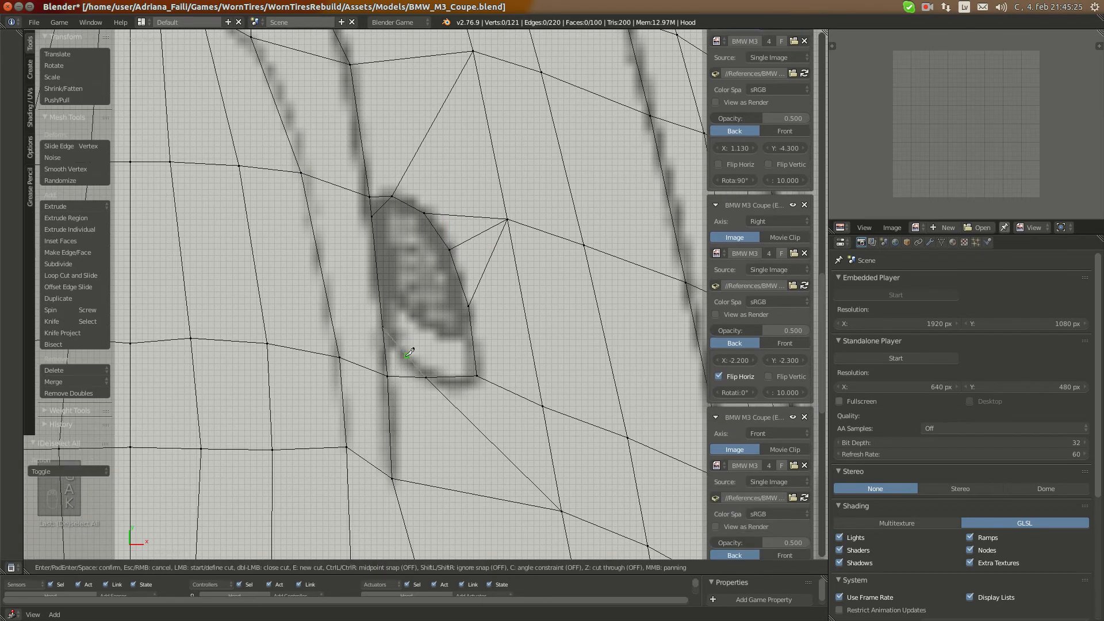
click(395, 371)
key(Return)
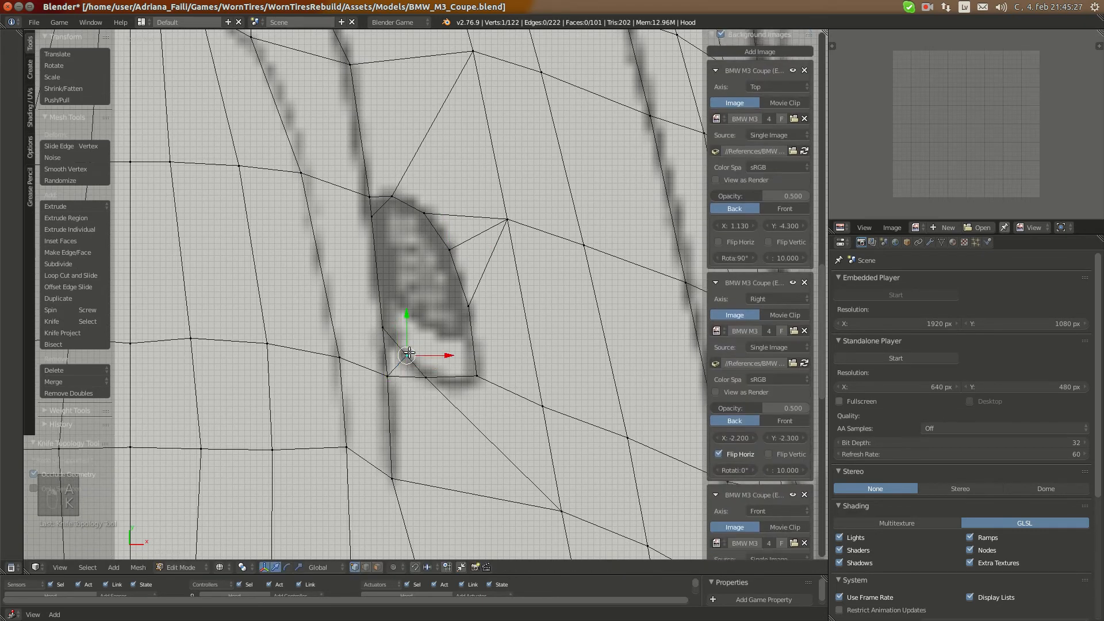
key(g)
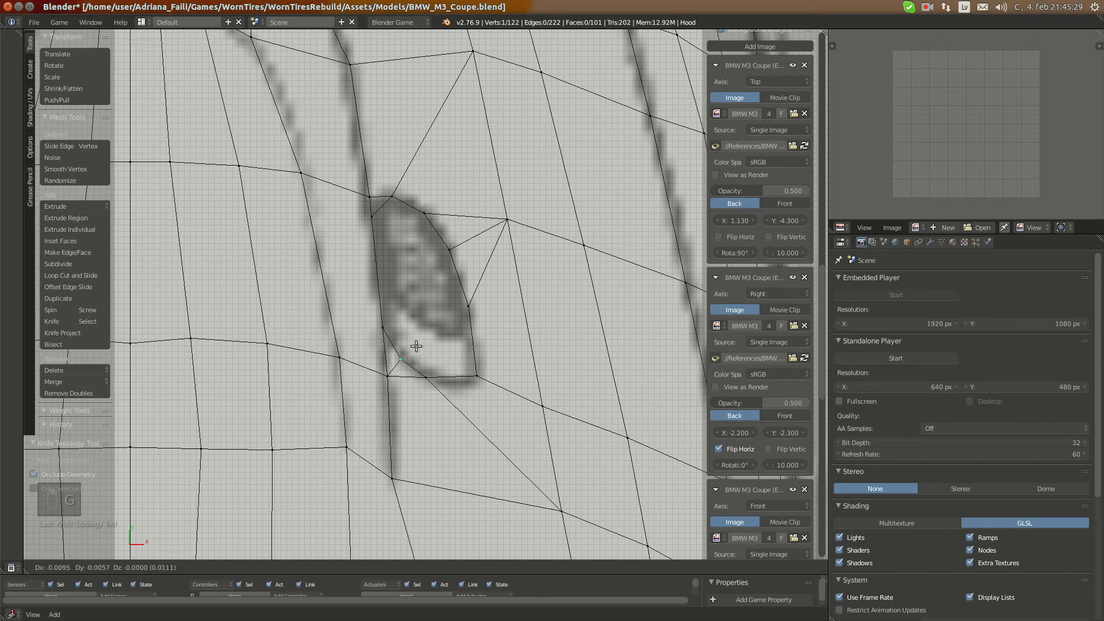
click(416, 332)
Nudge the middle vertex of the vent's front outer edge slightly outward to refine the curve, and clear the selection
right_click(451, 249)
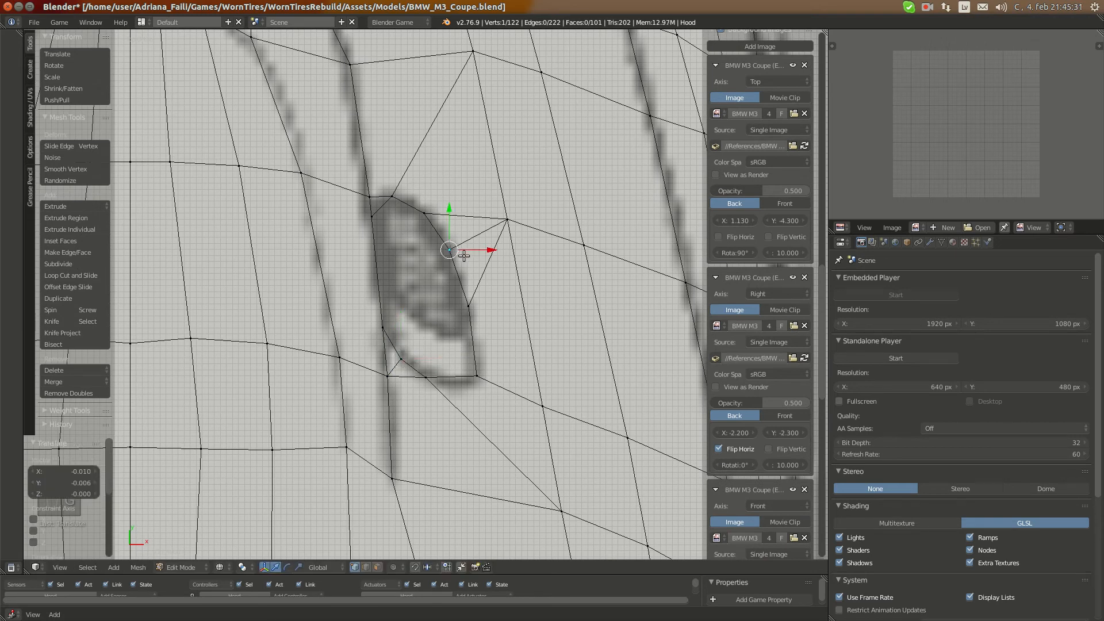
key(g)
click(467, 257)
key(a)
key(k)
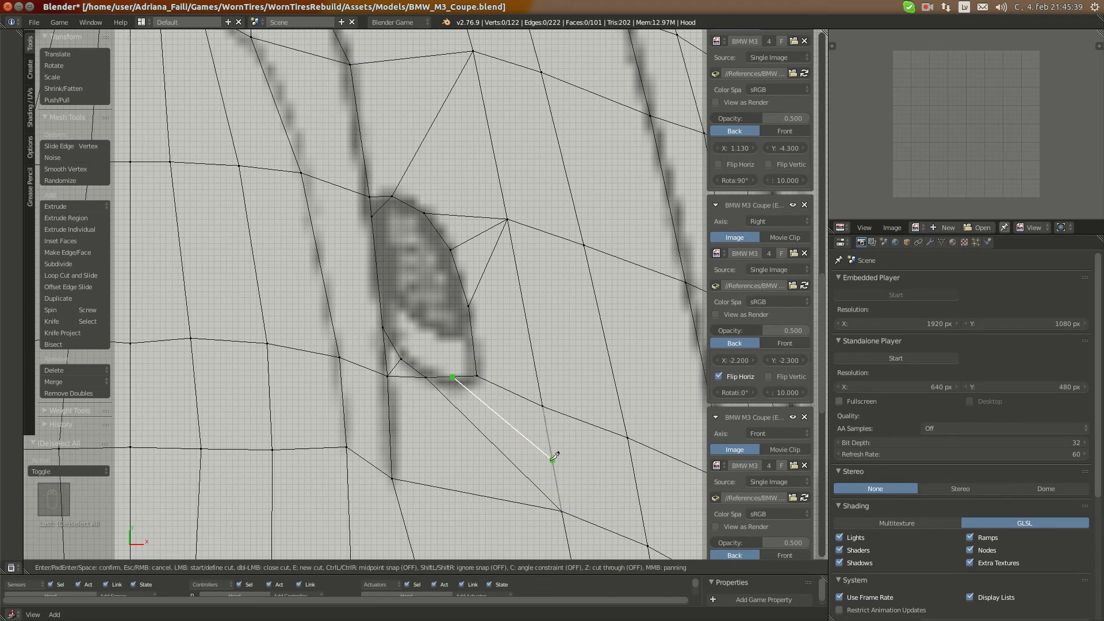
click(552, 460)
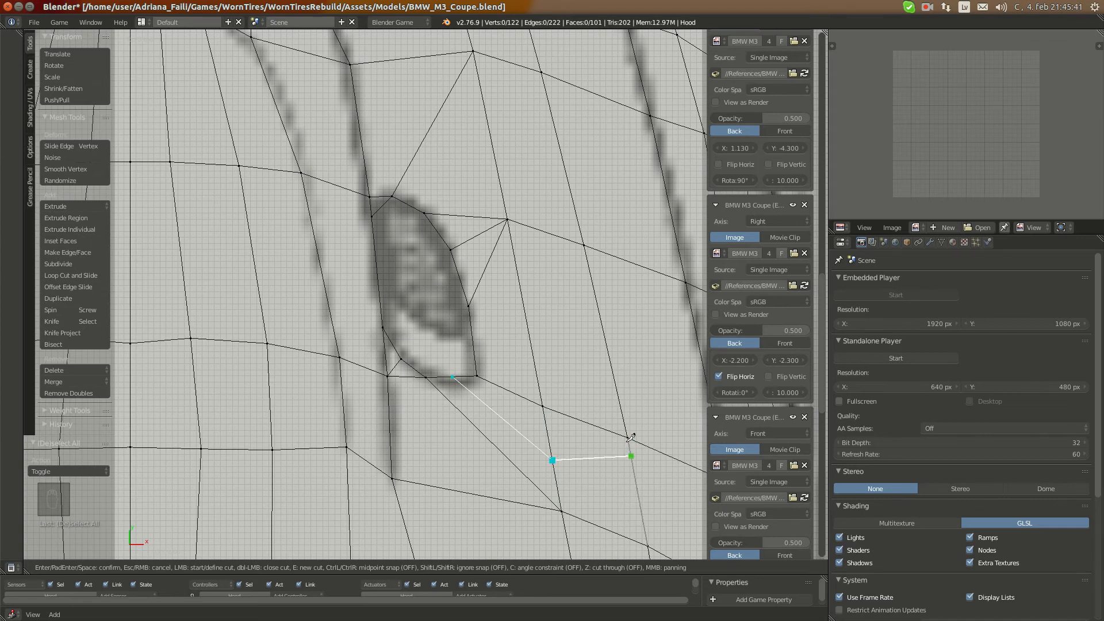
key(Escape)
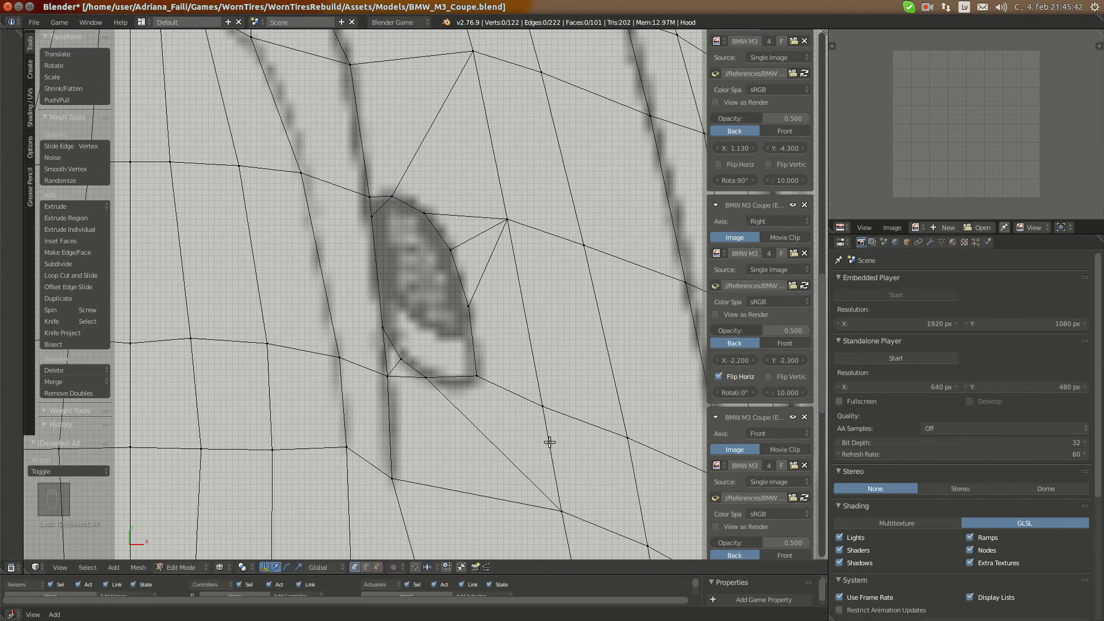
Knife-cut an edge from the vent's rear edge to the row vertex diagonally behind it, moving the new vertex about 0.004 on X and -0.011 on Y
key(k)
click(459, 375)
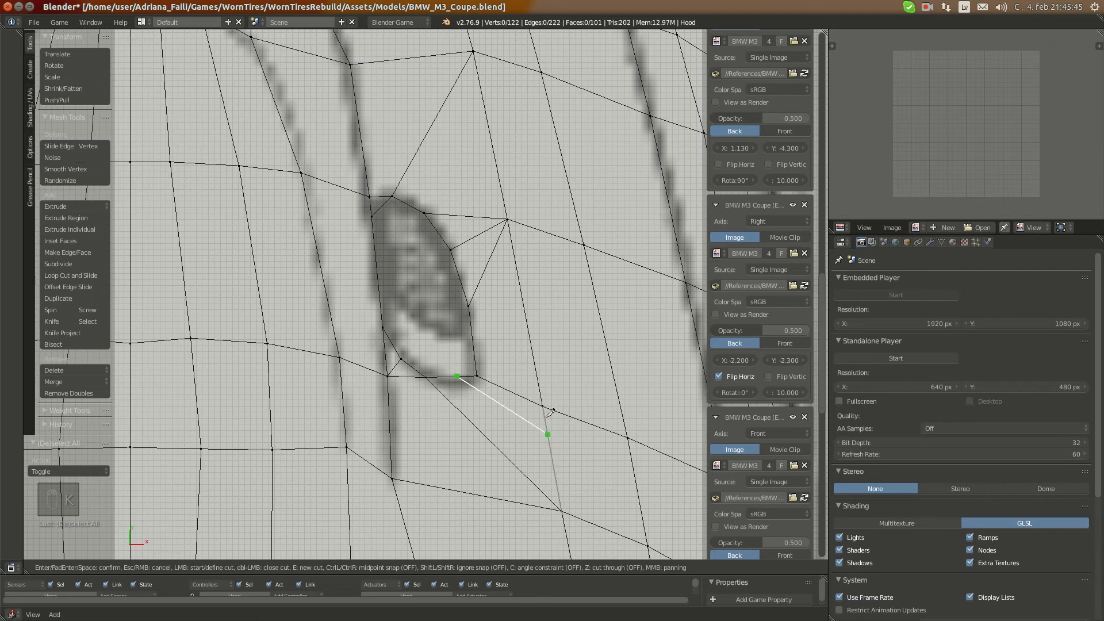
click(561, 511)
key(Return)
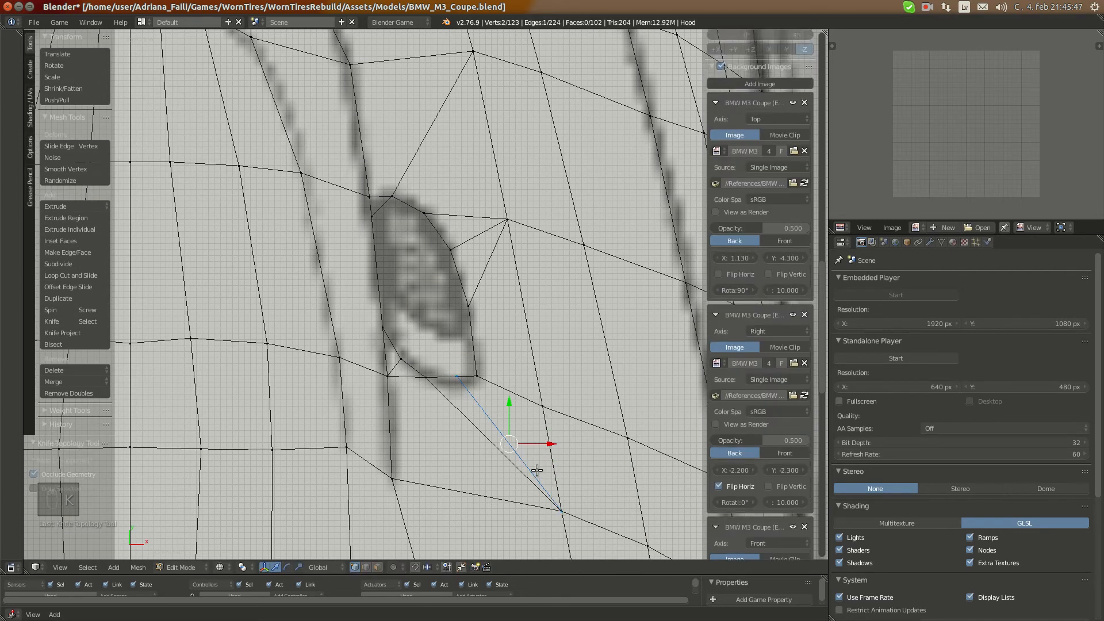
key(g)
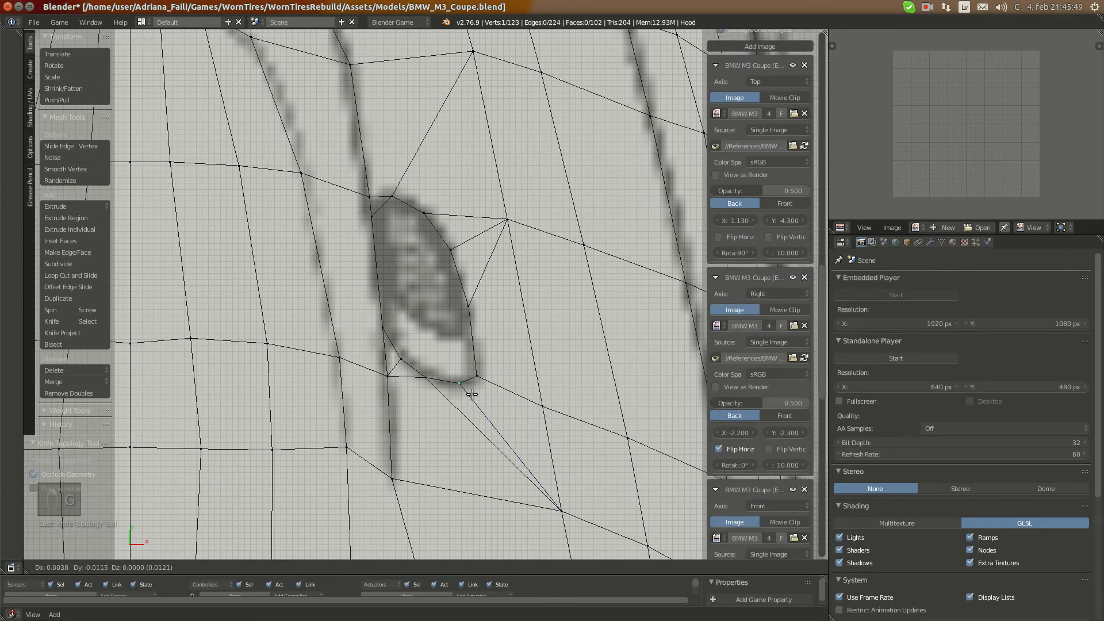
click(472, 394)
In the back view, raise the new vertex on the vent's rear edge about 0.002 on Z
key(ctrl+KP_1)
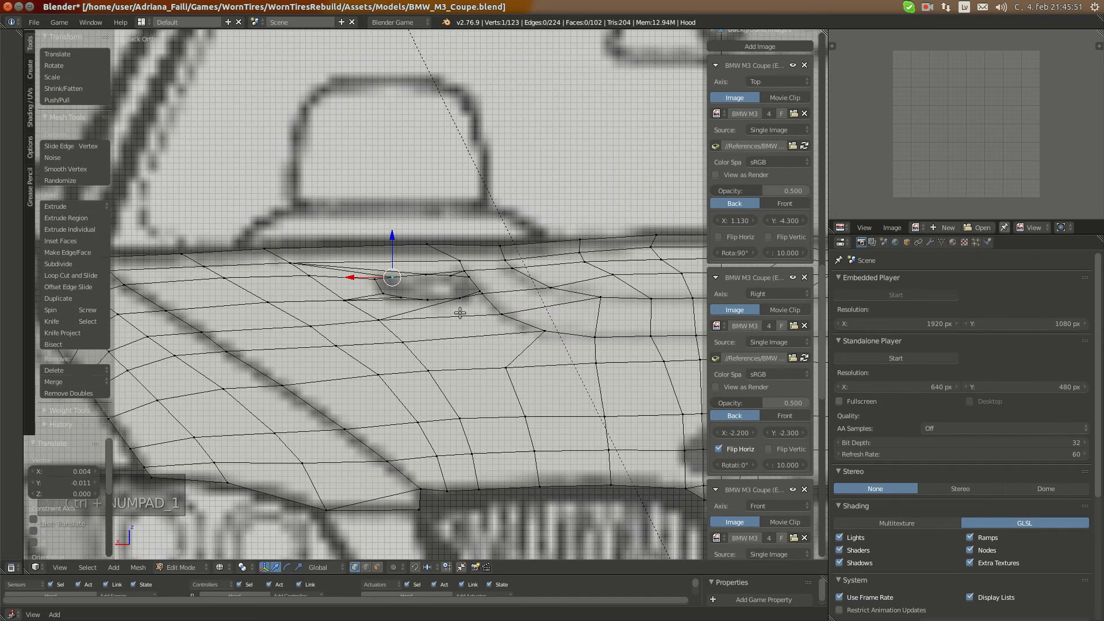
key(g)
key(z)
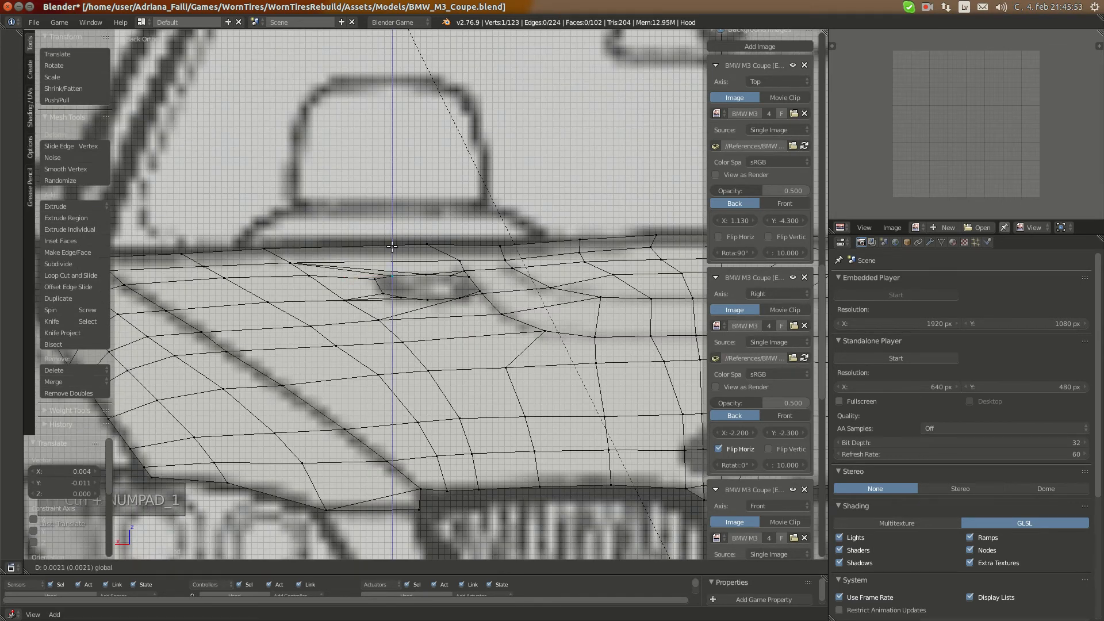
click(391, 246)
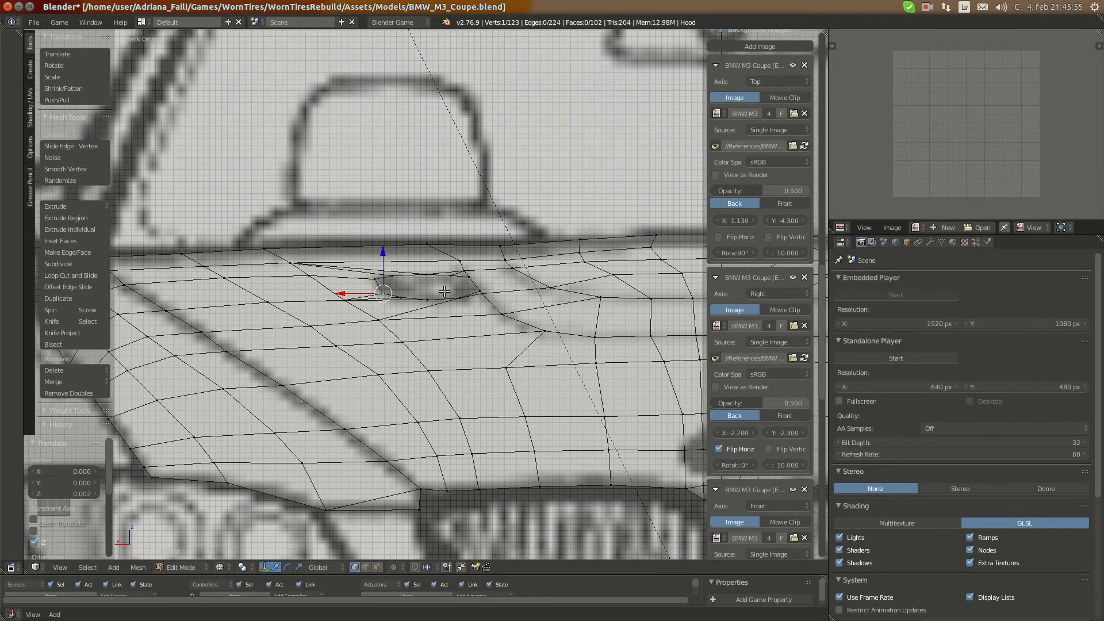
Raise the vertex on the vent's rear inner edge about 0.0007 on Z and clear the selection
right_click(456, 274)
key(g)
key(z)
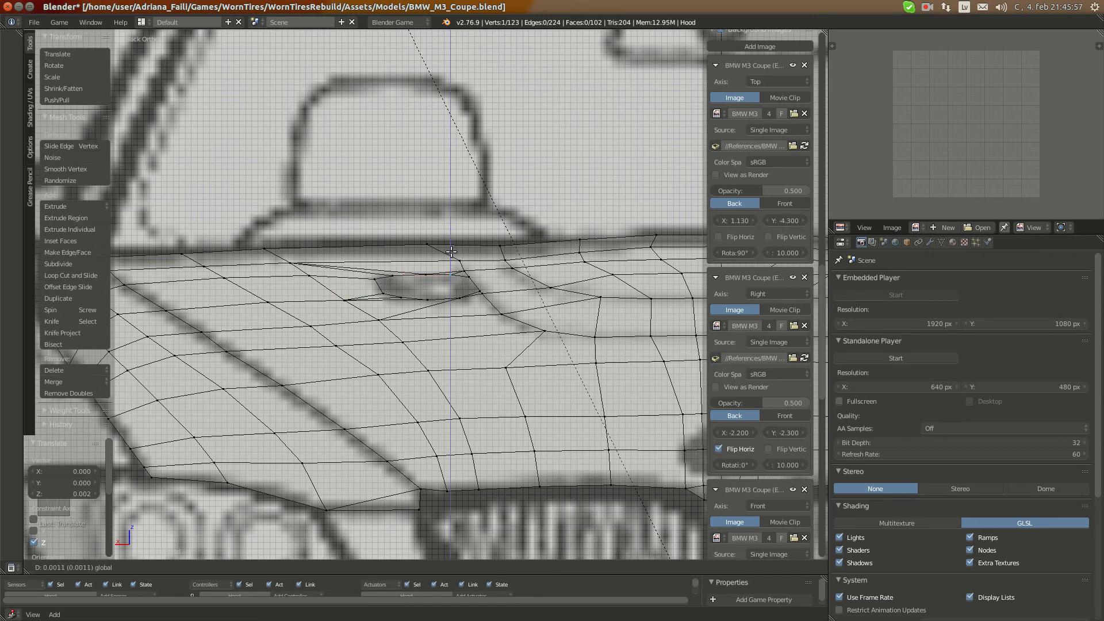
click(398, 299)
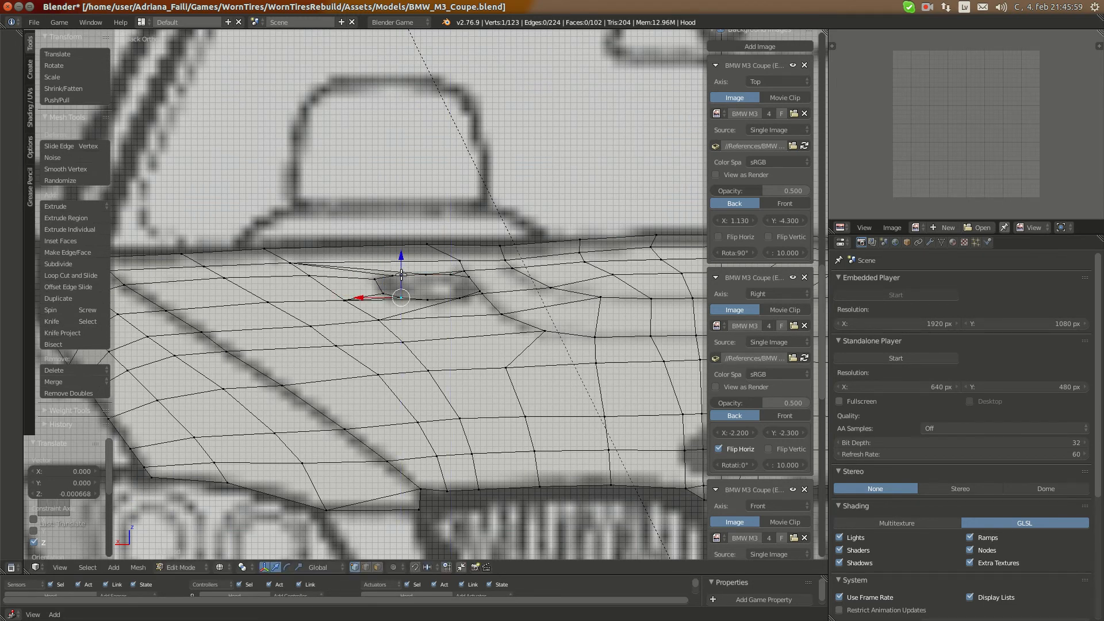
key(a)
From the top view, extrude the vent face and scale it to about 0.748 to form an inner loop
key(KP_7)
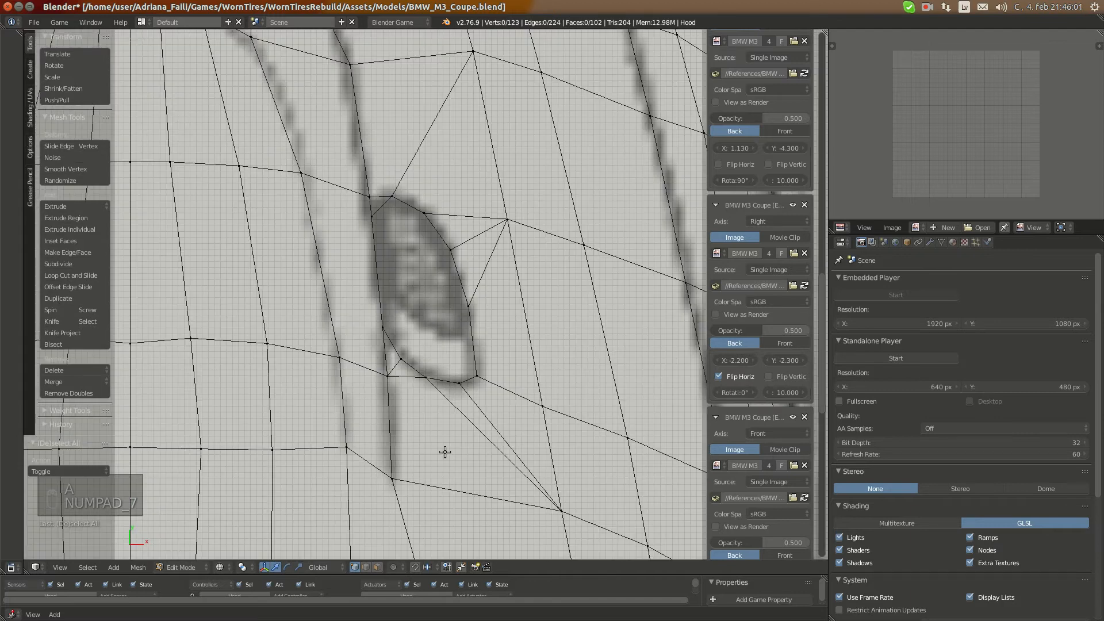
right_click(412, 288)
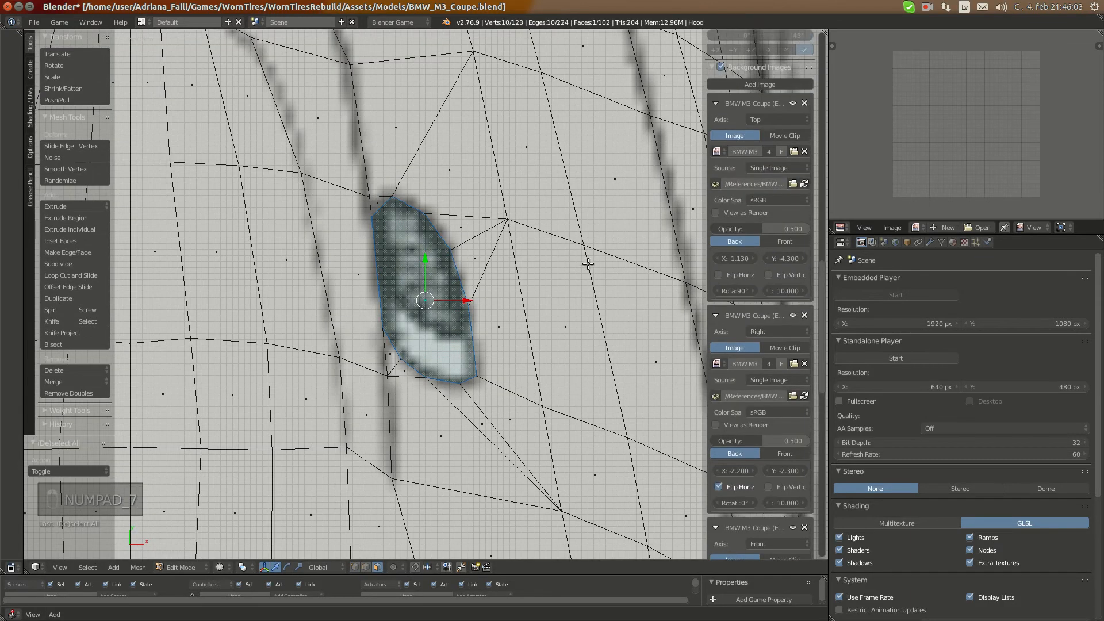
scroll(598, 250, up, 2)
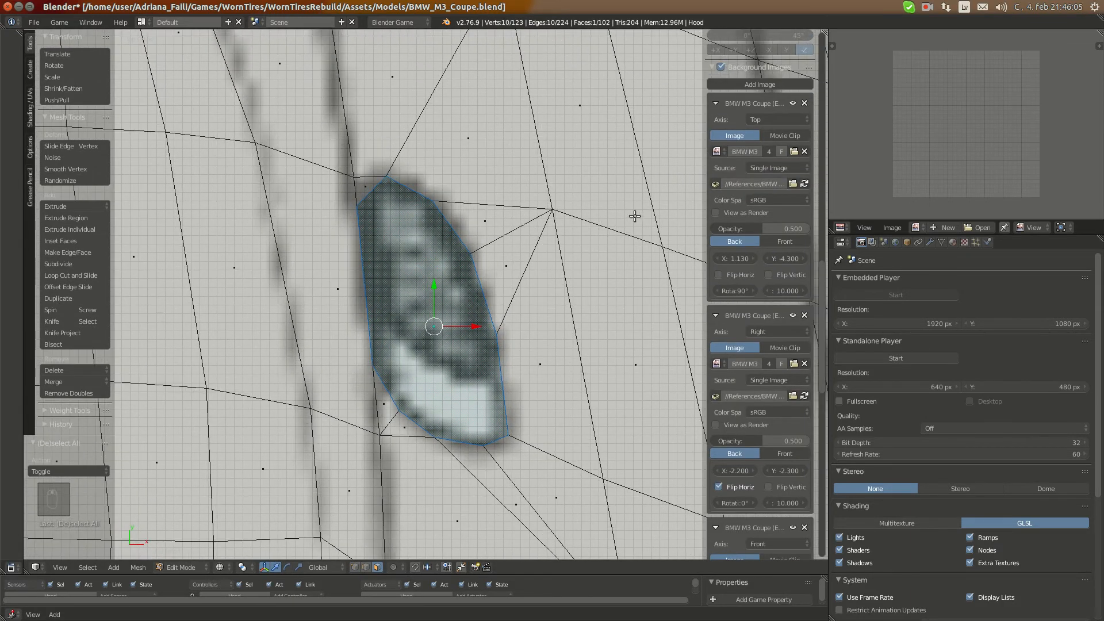
key(e)
key(s)
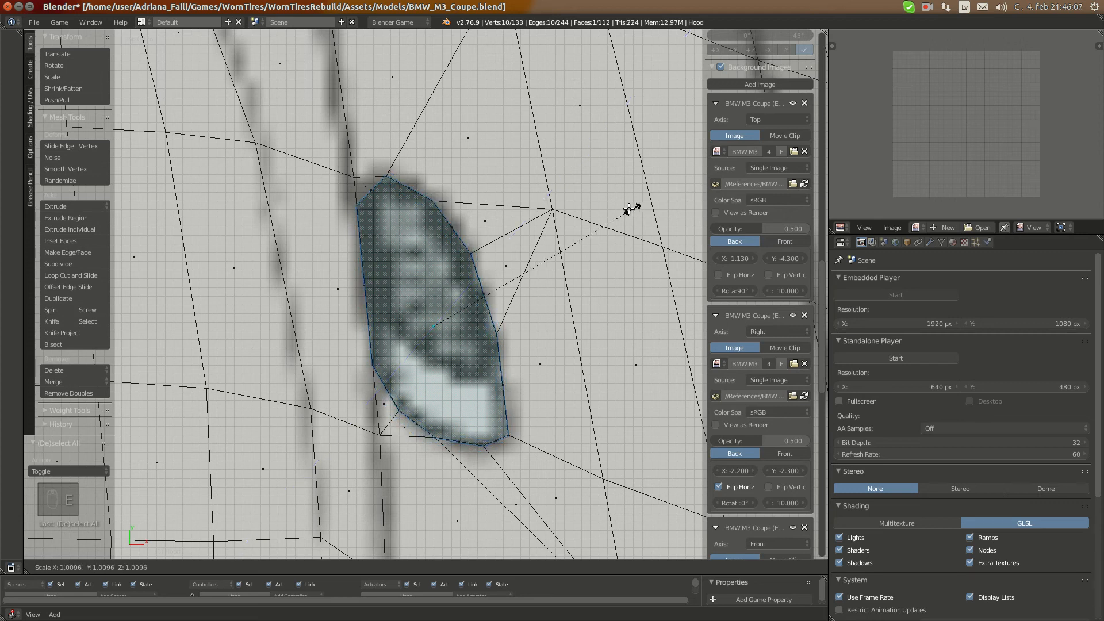
click(578, 236)
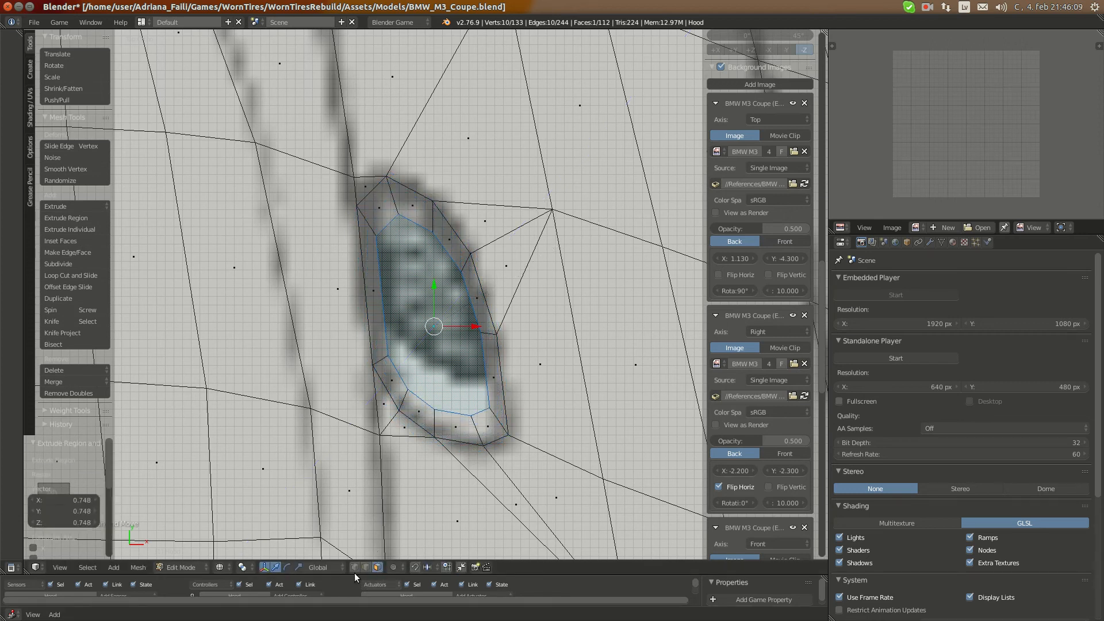
Move the inner loop's rear outer corner vertex about 0.026 on X and 0.066 on Y, and its rear neighbour about 0.014 and 0.042
shift+middle_drag(451, 333, 474, 343)
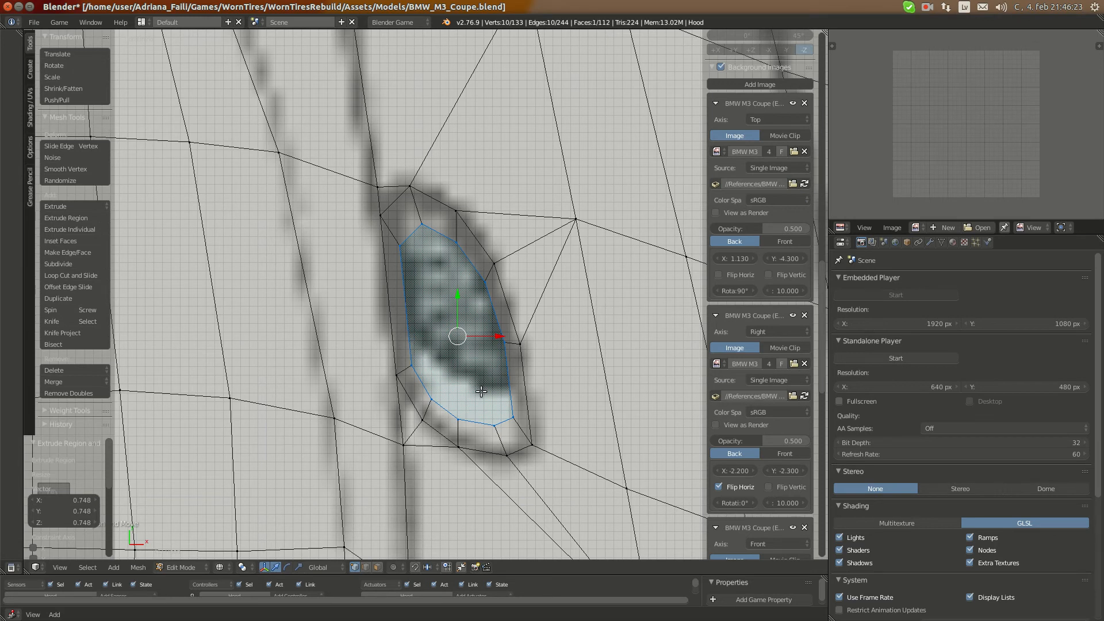
right_click(511, 418)
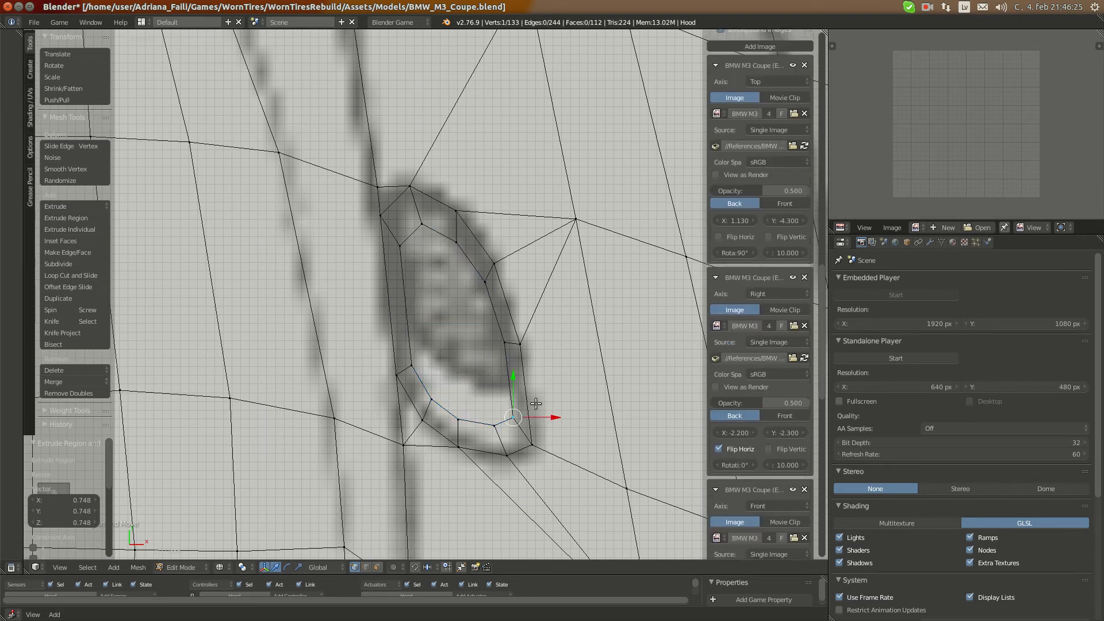
scroll(511, 414, up, 3)
key(g)
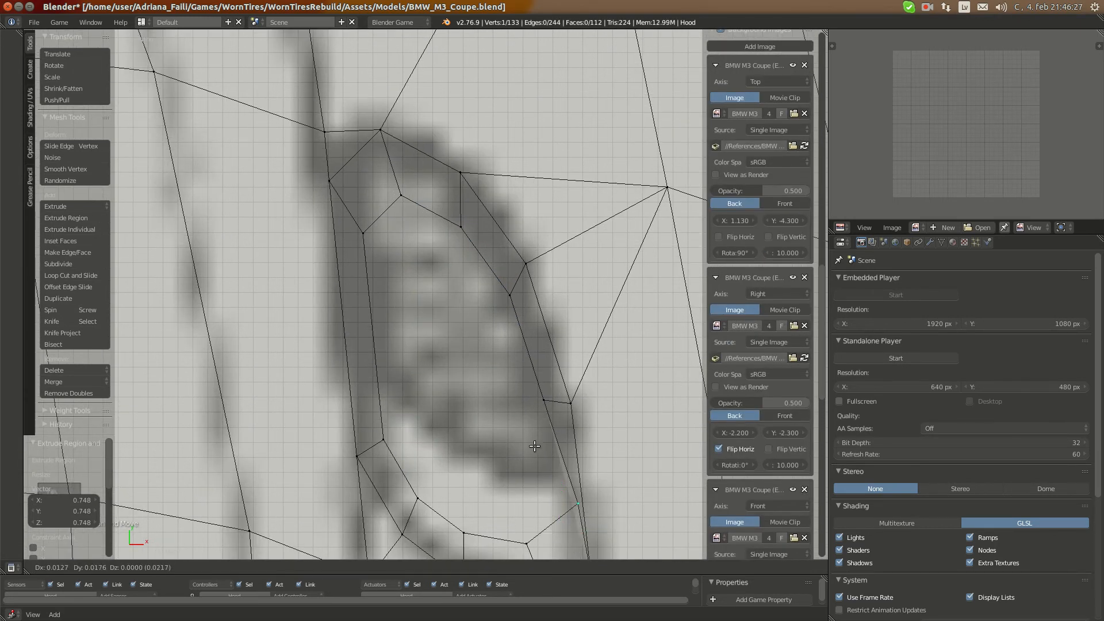
click(547, 377)
scroll(537, 471, down, 1)
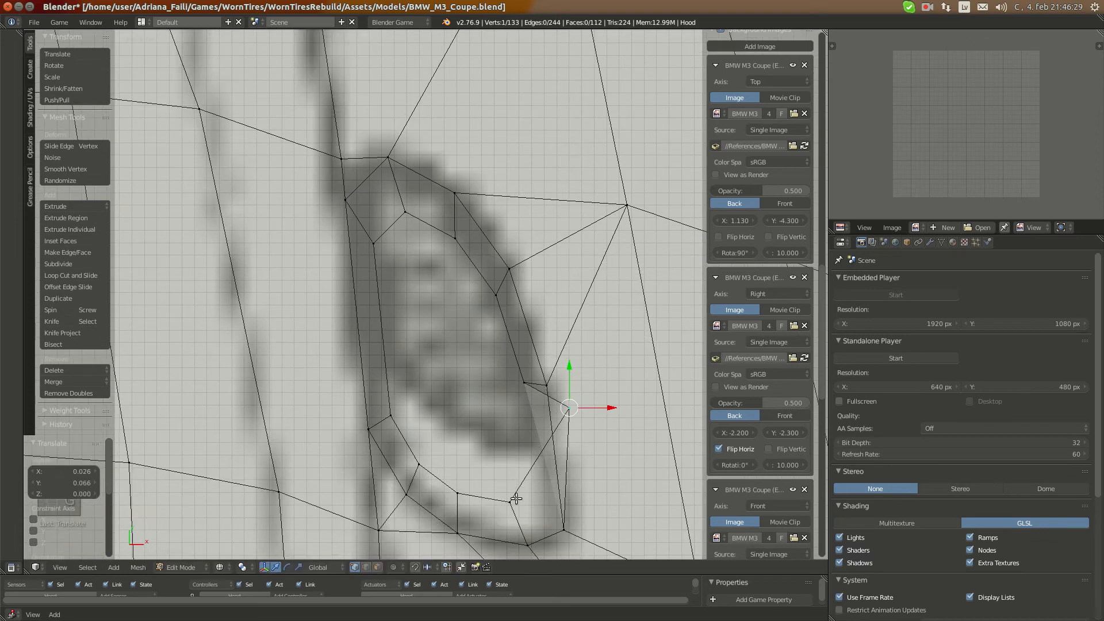
key(g)
click(533, 439)
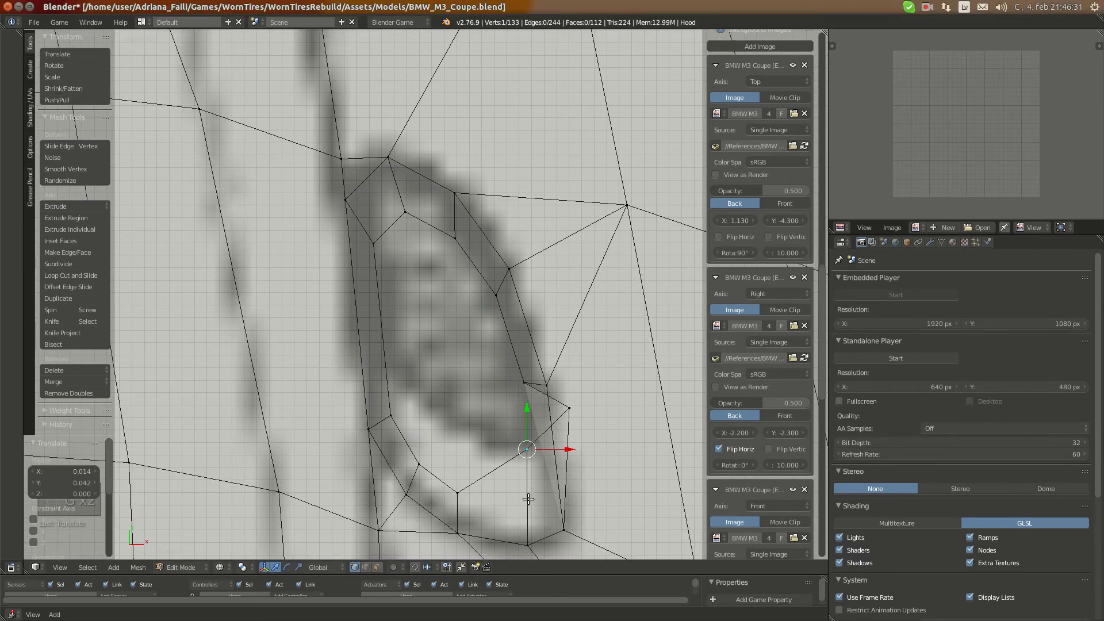
Move the inner loop's middle rear vertex about 0.015 on X and 0.046 on Y, and the next one inward about 0.006 and 0.049
right_click(460, 491)
key(g)
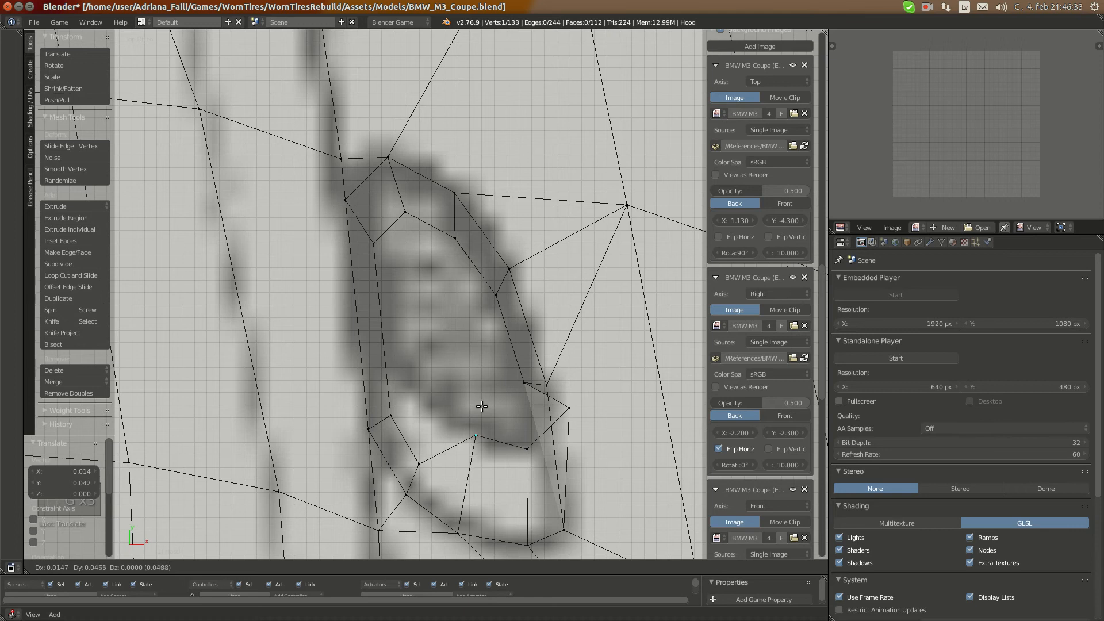
click(482, 409)
right_click(418, 463)
key(g)
click(388, 408)
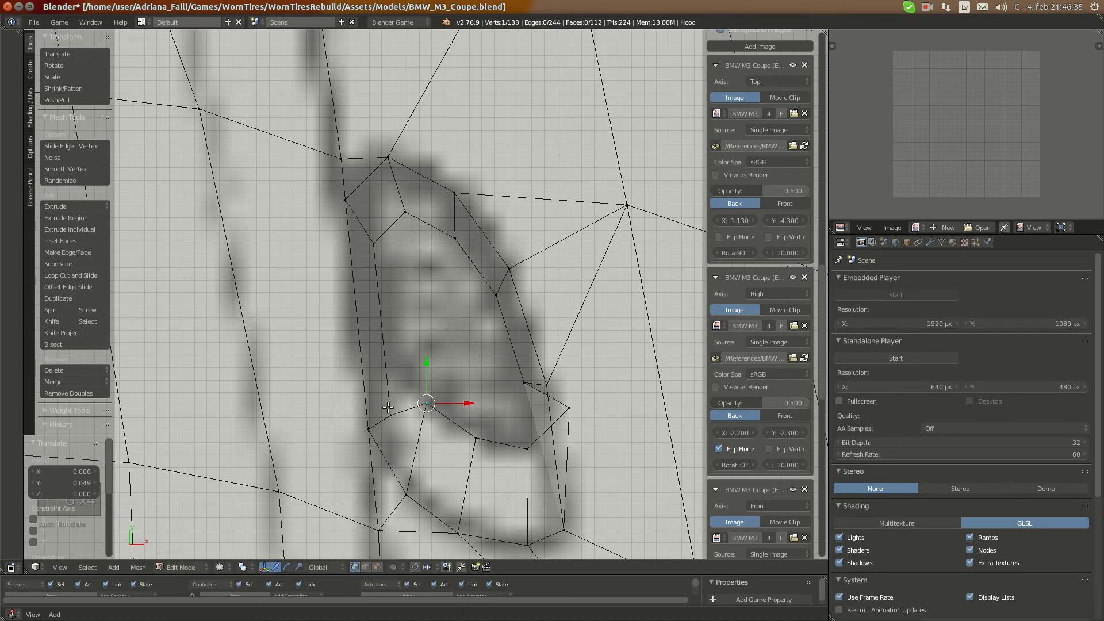
Move the inner loop's rear inner-side vertex about -0.011 on X and 0.046 on Y, and its front one about -0.012 and 0.008
right_click(388, 408)
key(g)
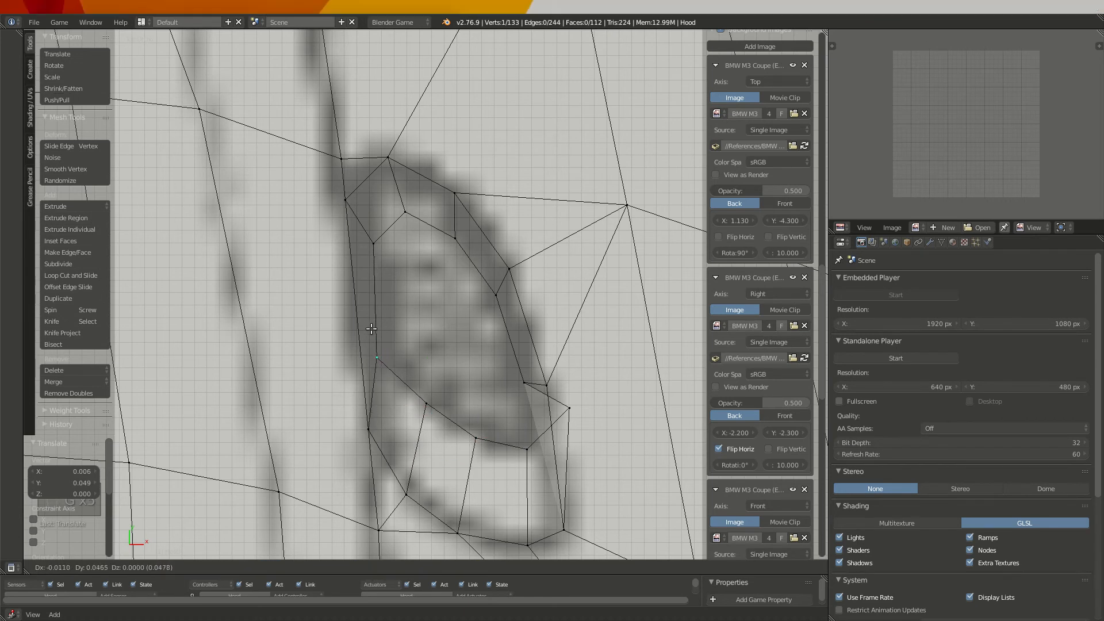
click(371, 329)
right_click(371, 242)
key(g)
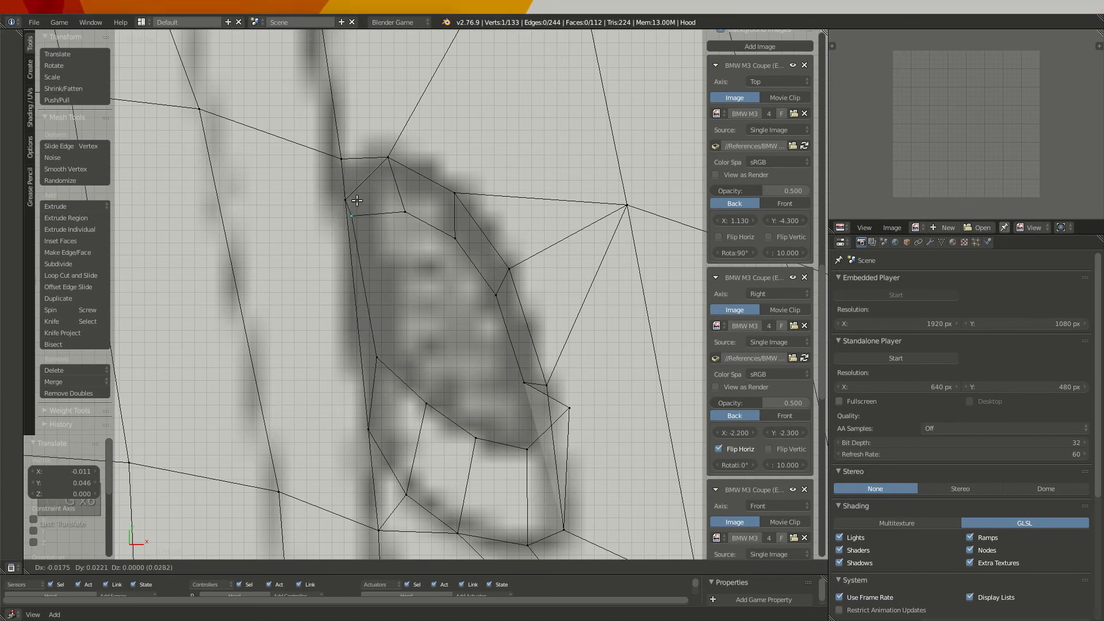
click(365, 217)
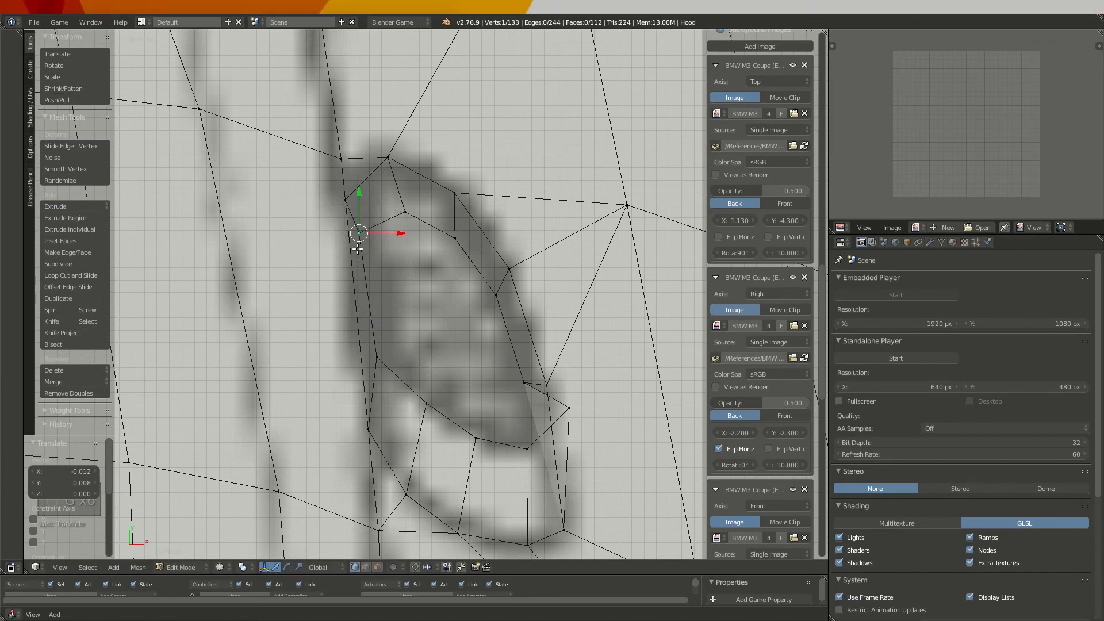
Shift the inner loop's rear inner-side vertex about -0.012 on X and 0.003 on Y, and nudge the adjacent rear vertex inward and forward
right_click(377, 359)
key(g)
click(363, 357)
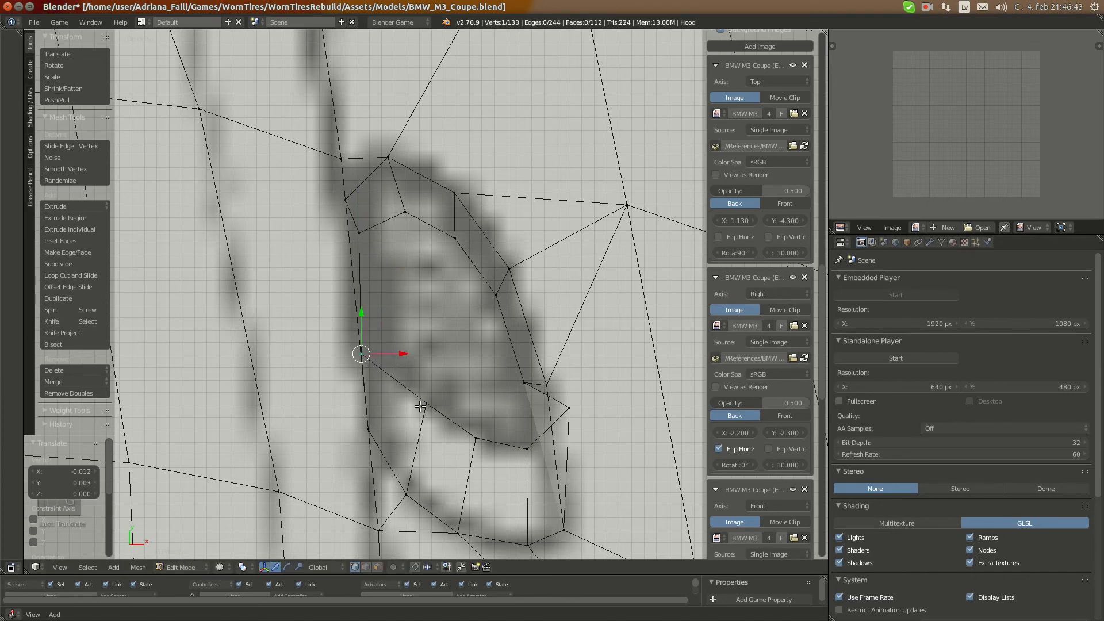
right_click(421, 406)
key(g)
click(409, 395)
Shift the inner loop's middle rear vertex about -0.009 on X and 0.006 on Y, and its outer neighbour about -0.008 and 0.001
right_click(472, 436)
key(g)
click(460, 428)
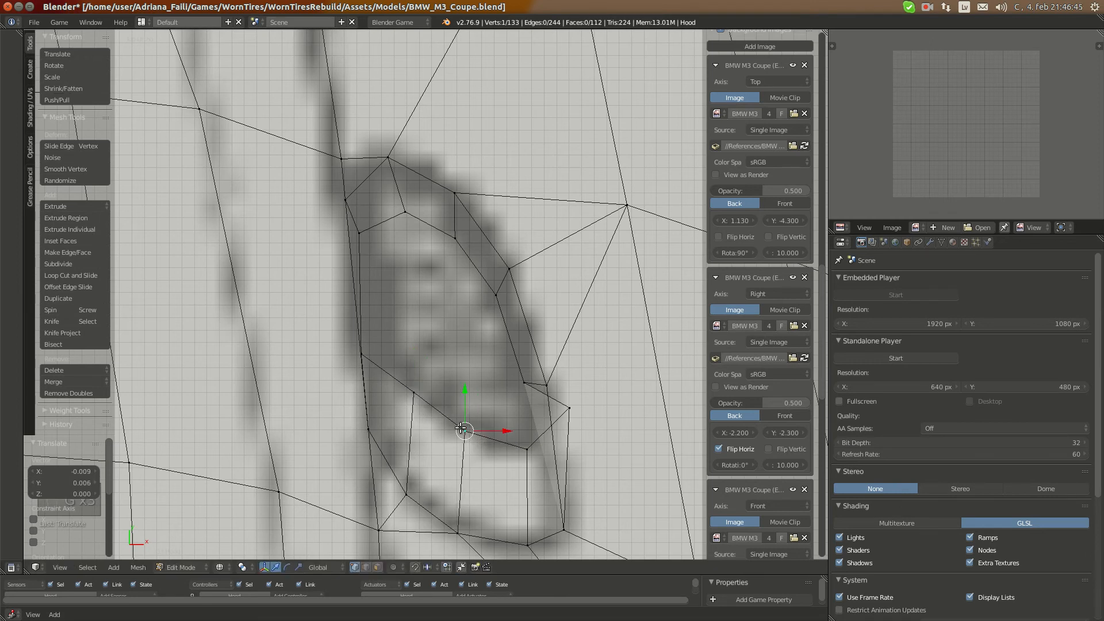
right_click(524, 452)
key(g)
click(505, 453)
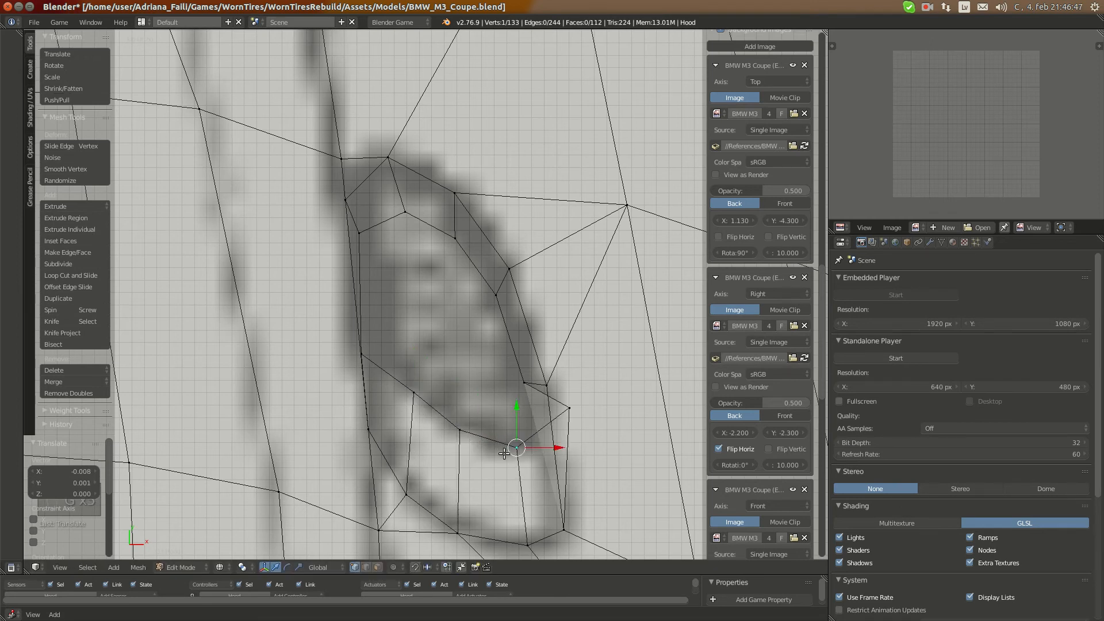
Move the inner loop's rear outer-side vertex outside the vent outline, about 0.041 on X and 0.022 on Y
right_click(522, 382)
key(g)
click(585, 326)
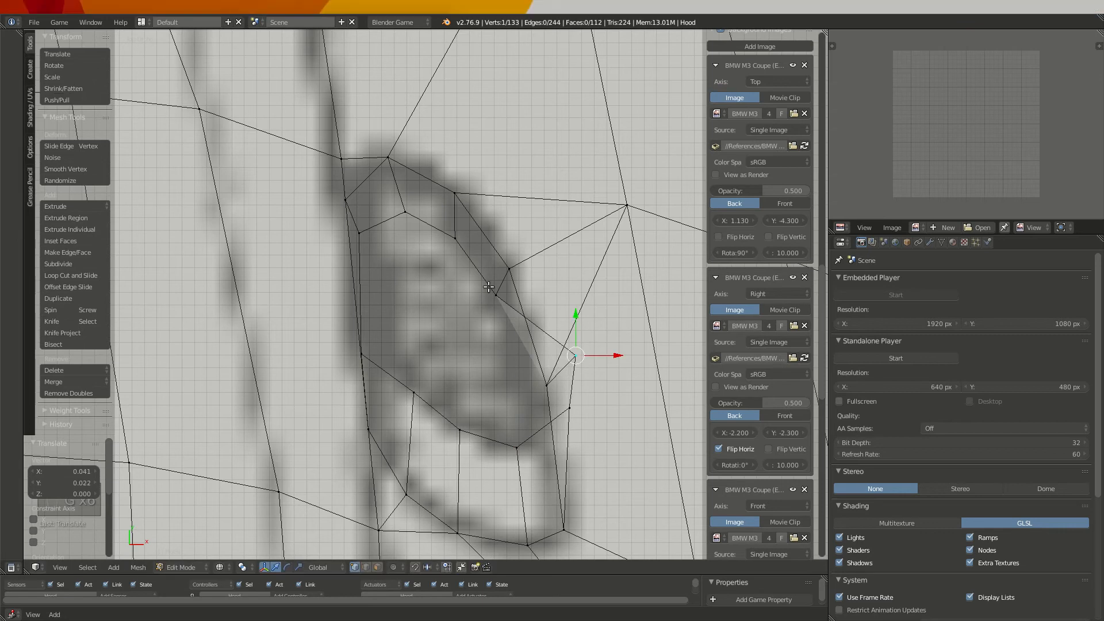
Move the inner loop's middle outer-side vertex about 0.049 on X and 0.042 on Y, and its front outer neighbour about 0.046 and 0.052
right_click(501, 292)
key(g)
click(578, 226)
right_click(458, 221)
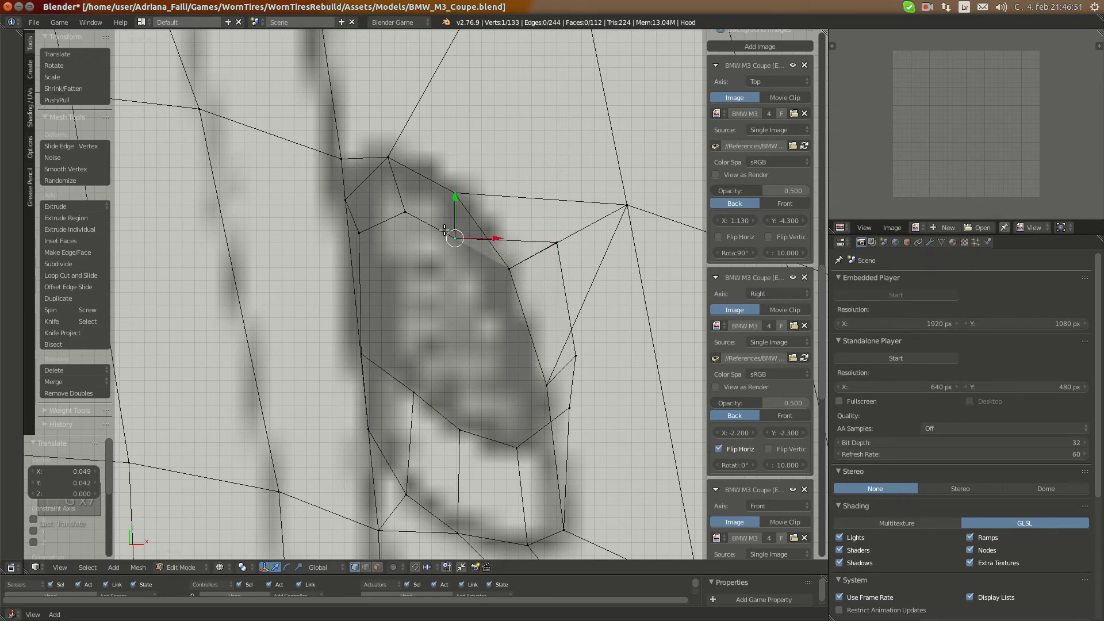
key(g)
click(506, 162)
Move the inner loop's front tip vertex about 0.029 on X and 0.063 on Y, and its front inner-side vertex about -0.024 and 0.052
right_click(406, 212)
key(g)
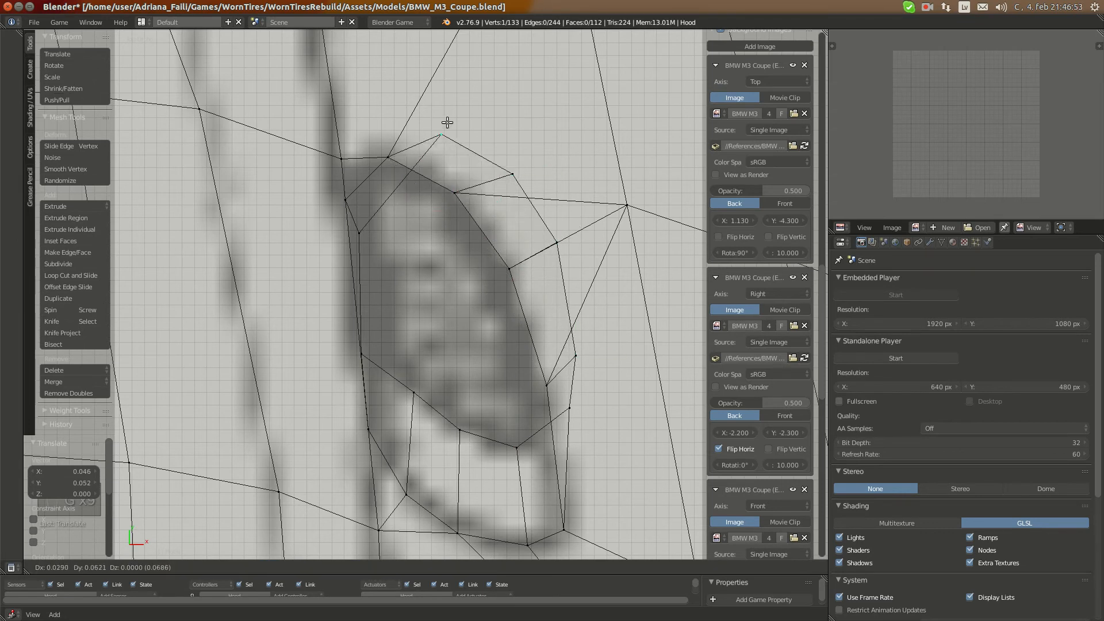
click(442, 129)
right_click(378, 235)
key(g)
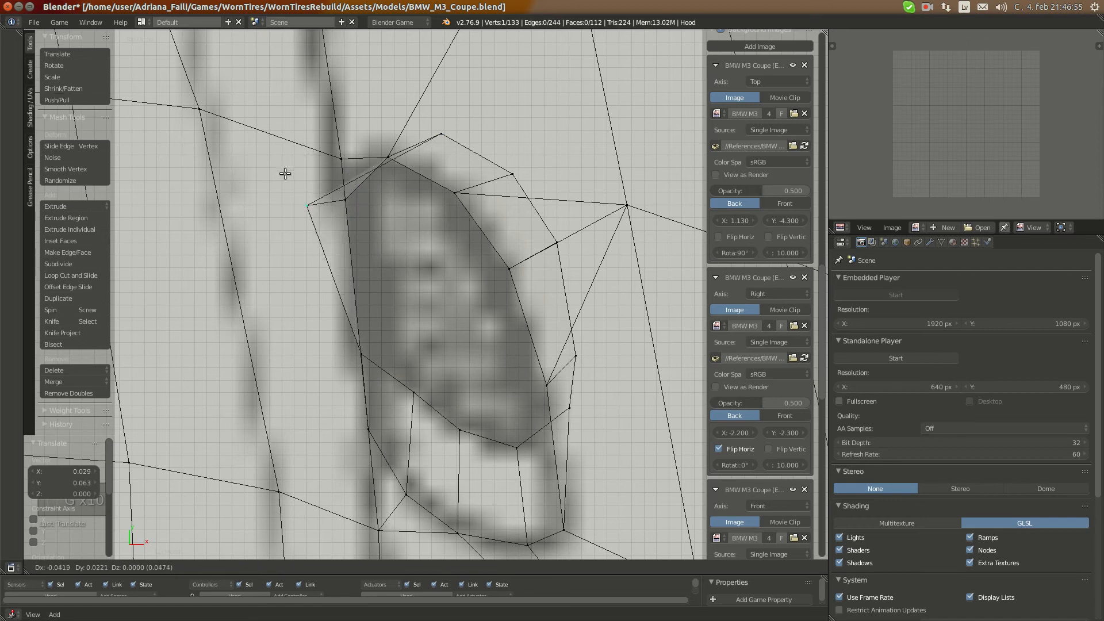
click(323, 122)
Shift the inner loop's rear inner-side vertex outside the vent outline, about -0.018 on X and 0.010 on Y
right_click(374, 353)
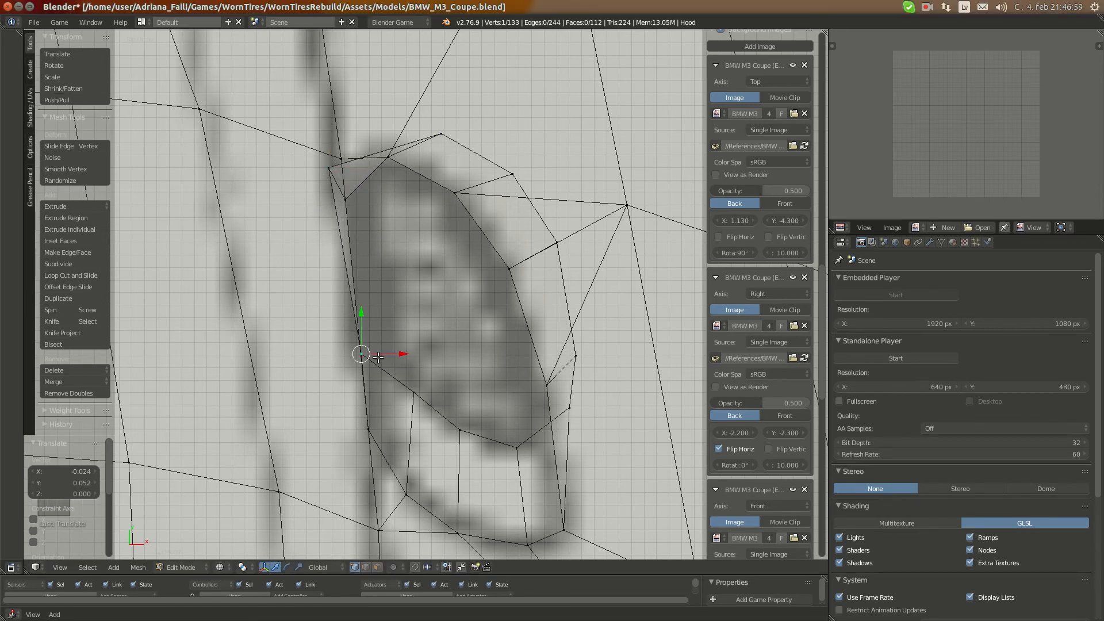
key(g)
click(350, 341)
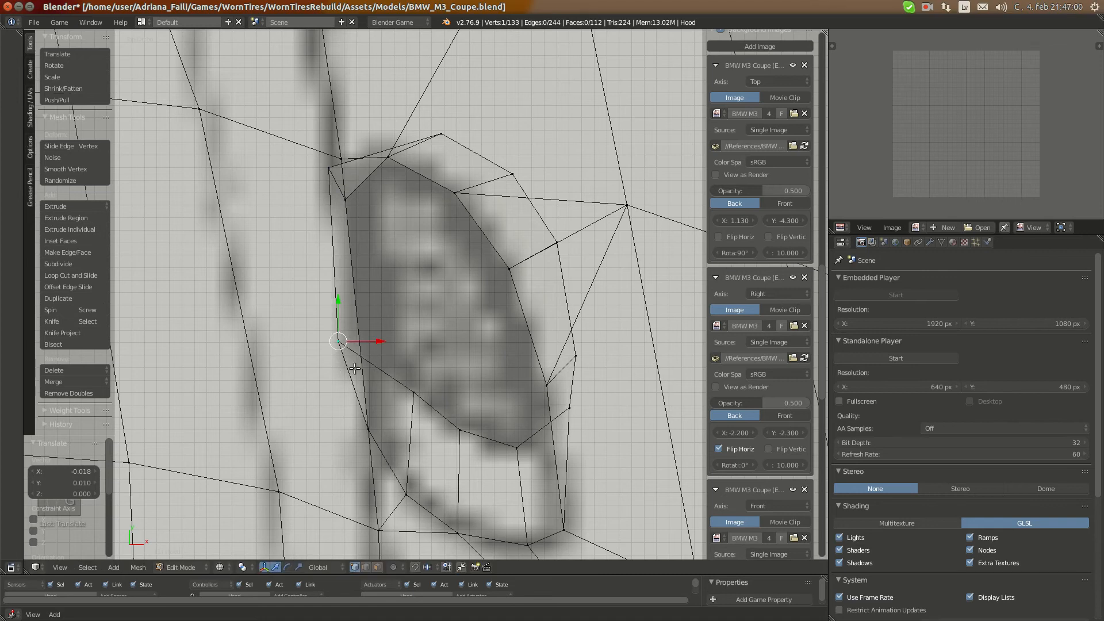
Select the vent's inner face, lower it about 0.003 on Z, and flatten it with a Z scale of 0
click(379, 566)
right_click(462, 315)
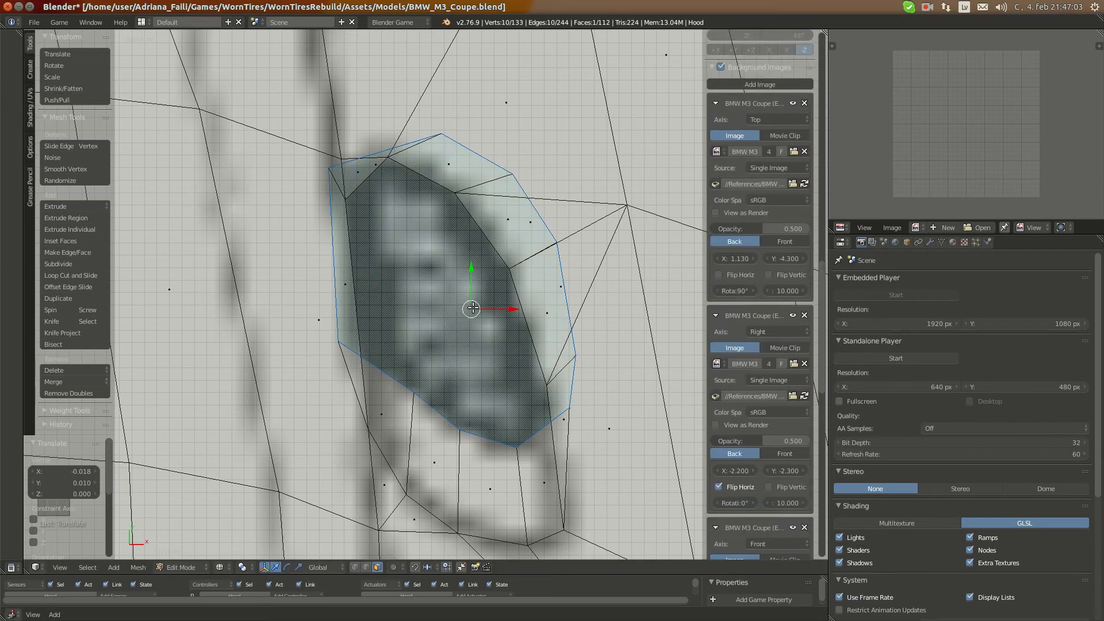
scroll(474, 322, down, 2)
key(KP_3)
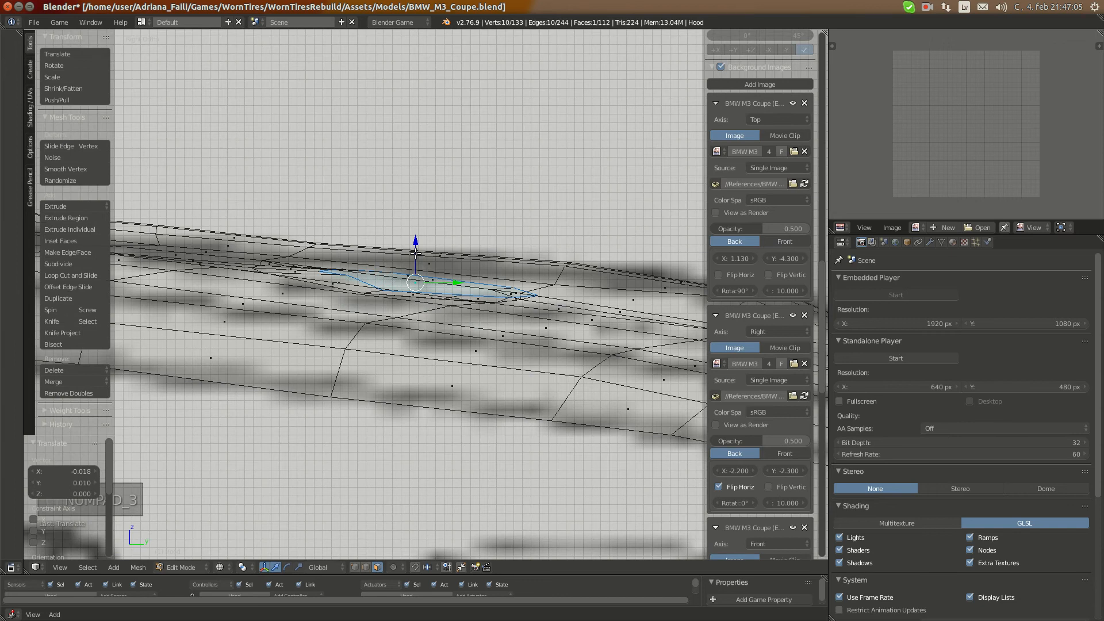
drag(416, 253, 390, 294)
key(ctrl+KP_1)
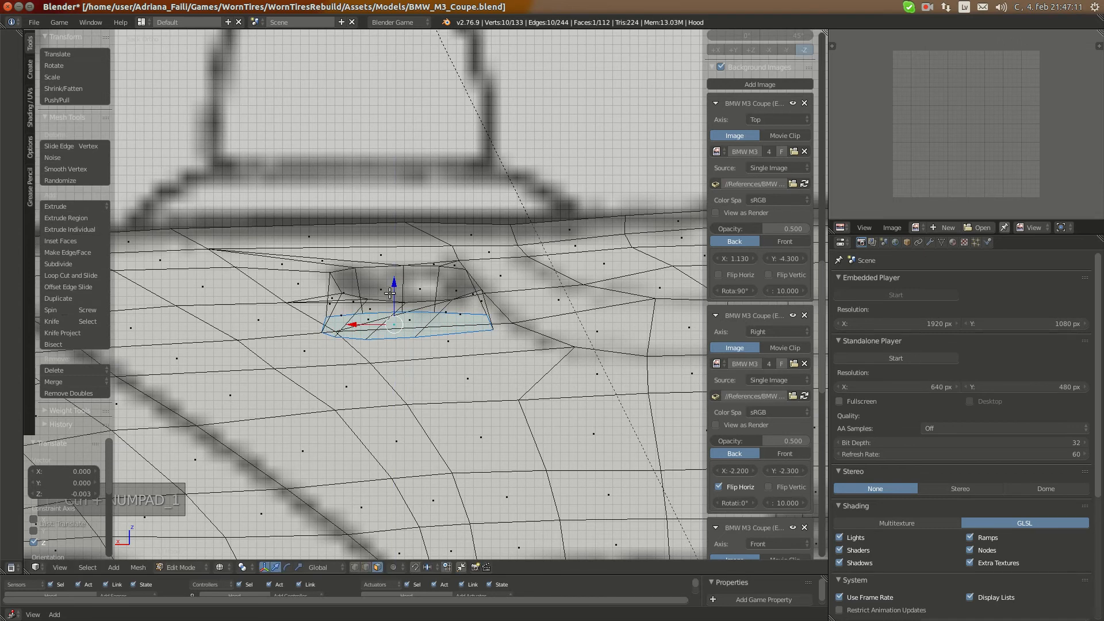
key(KP_7)
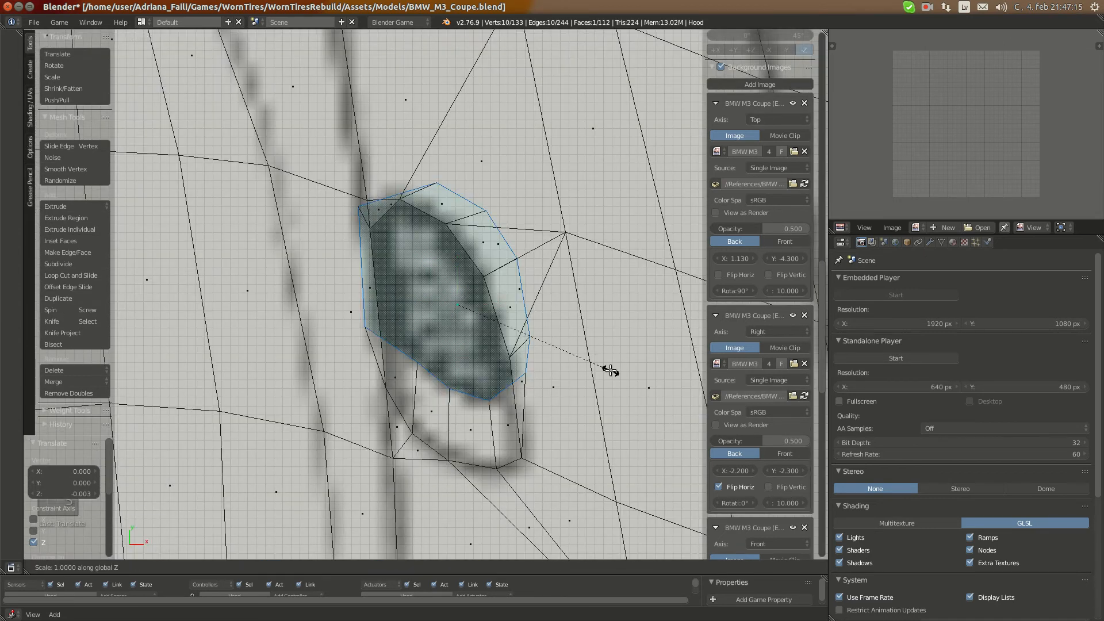
middle_drag(585, 419, 477, 315)
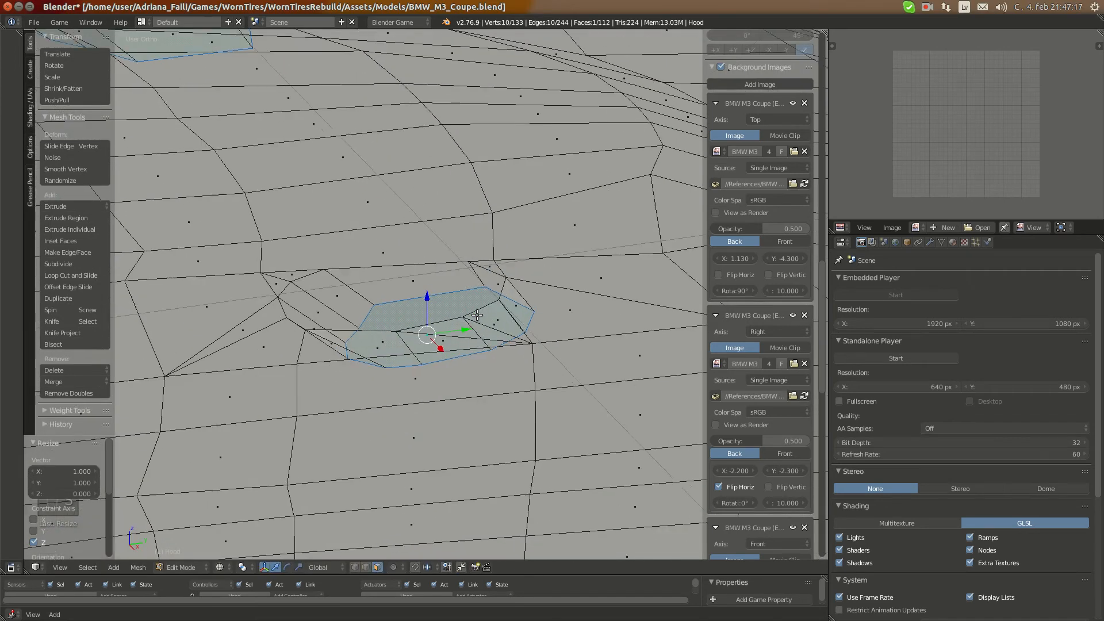
Examine the vent recesses and the shading around them on the solid-shaded hood, with and without the mesh edges
key(KP_5)
key(a)
key(a)
key(a)
key(Tab)
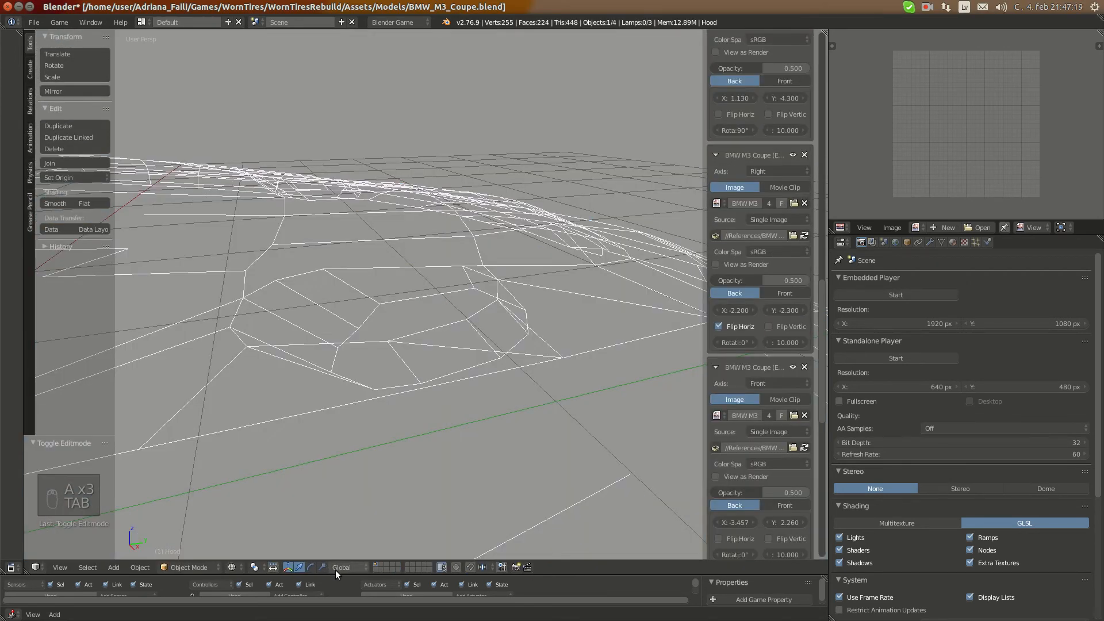
key(z)
mouse_move(450, 412)
middle_down()
mouse_move(502, 375)
mouse_move(478, 421)
mouse_move(411, 379)
mouse_move(530, 351)
mouse_move(515, 362)
mouse_move(500, 346)
mouse_move(485, 364)
mouse_move(517, 422)
mouse_move(604, 402)
mouse_move(443, 399)
mouse_move(560, 382)
mouse_move(436, 457)
mouse_move(340, 459)
middle_up()
key(Tab)
scroll(436, 457, down, 6)
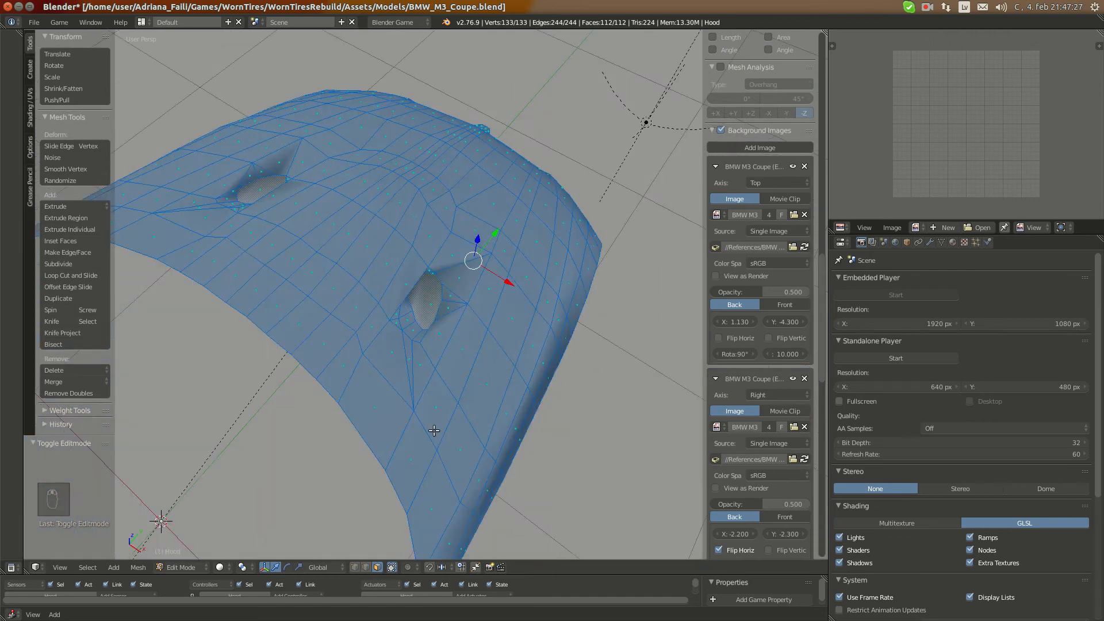
scroll(433, 431, up, 5)
key(Tab)
scroll(461, 425, down, 5)
middle_drag(469, 418, 528, 413)
key(Tab)
scroll(461, 411, up, 3)
scroll(397, 459, up, 2)
middle_drag(397, 458, 490, 409)
key(Tab)
scroll(467, 441, down, 2)
key(Tab)
scroll(496, 444, up, 2)
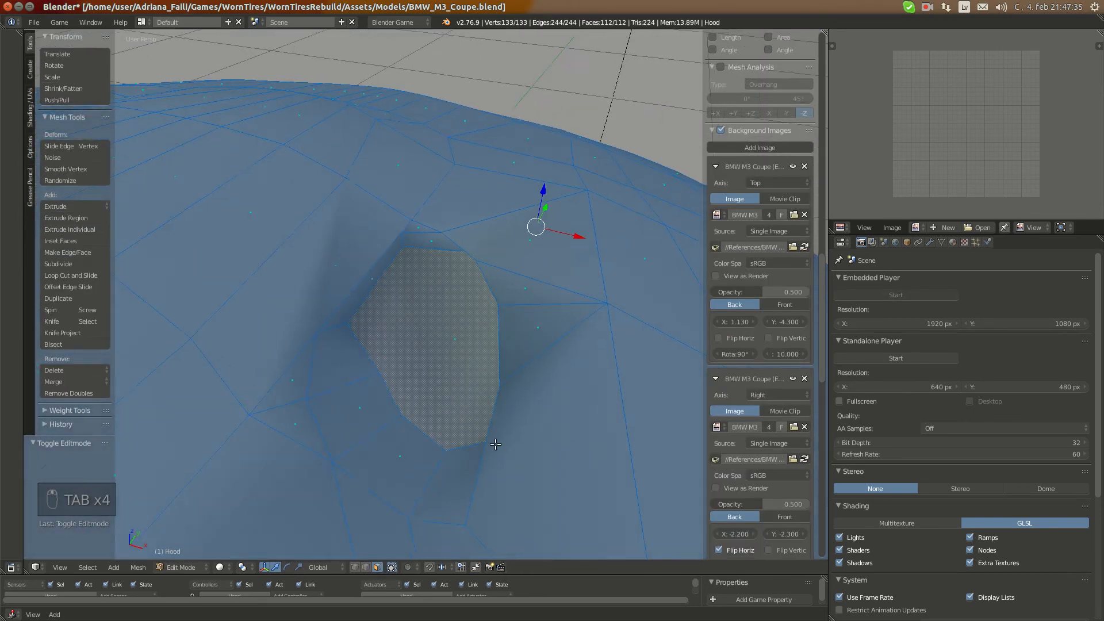
Select the full edge loop around the vent opening and separate it from the surrounding hood surface with Edge Split
click(375, 252)
mouse_move(375, 252)
middle_down()
mouse_move(386, 246)
mouse_move(377, 259)
middle_up()
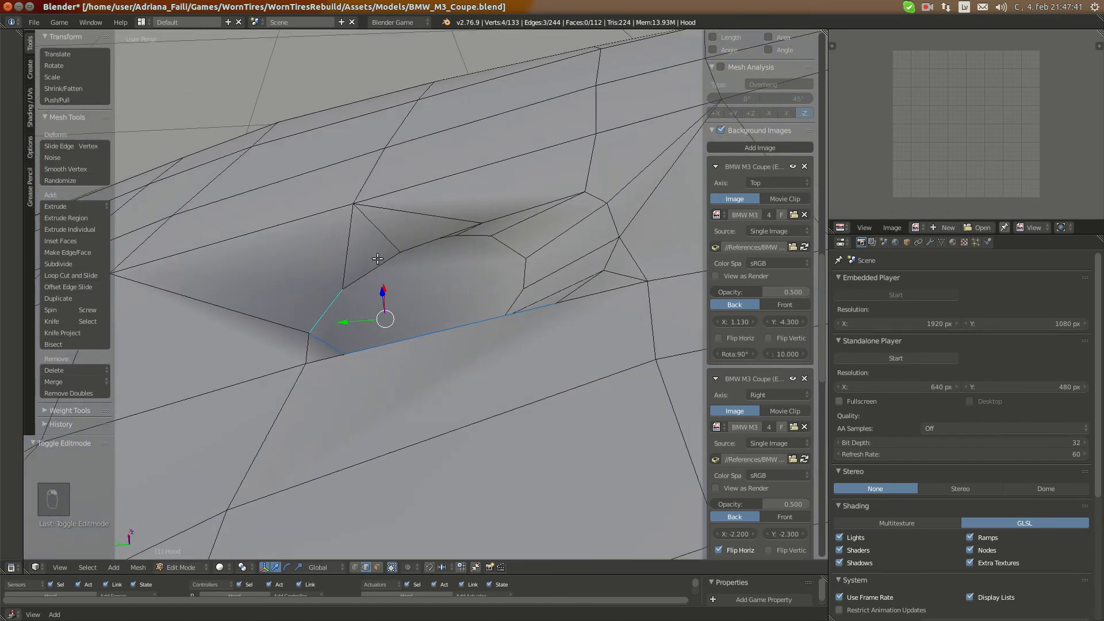
middle_drag(470, 215, 453, 183)
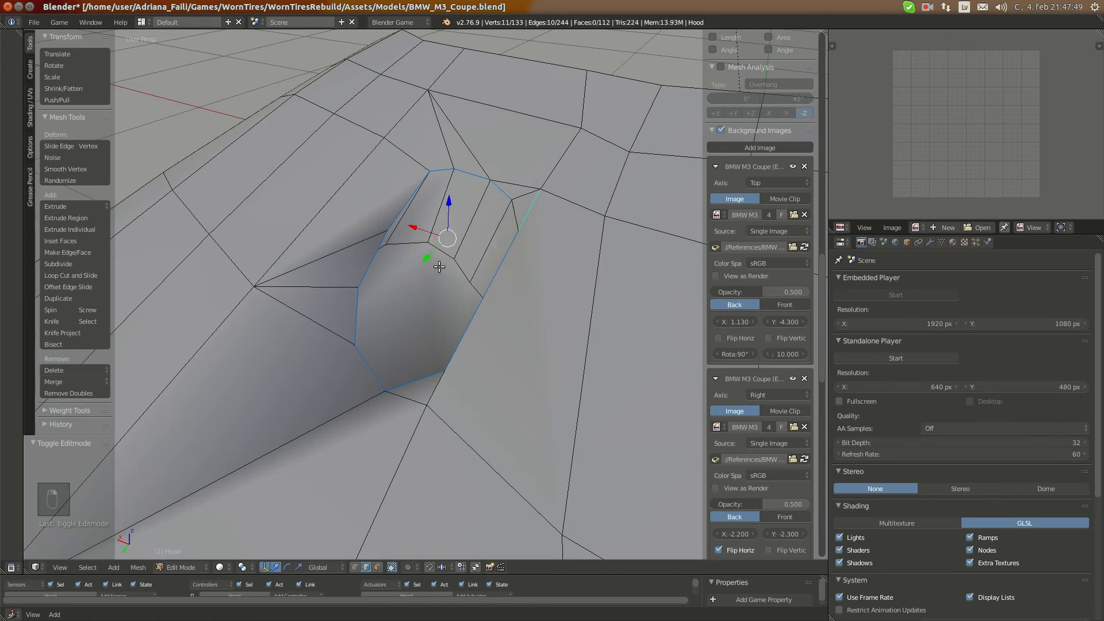
scroll(514, 239, down, 10)
middle_drag(402, 394, 552, 346)
scroll(460, 359, up, 9)
scroll(460, 359, up, 4)
scroll(452, 368, down, 4)
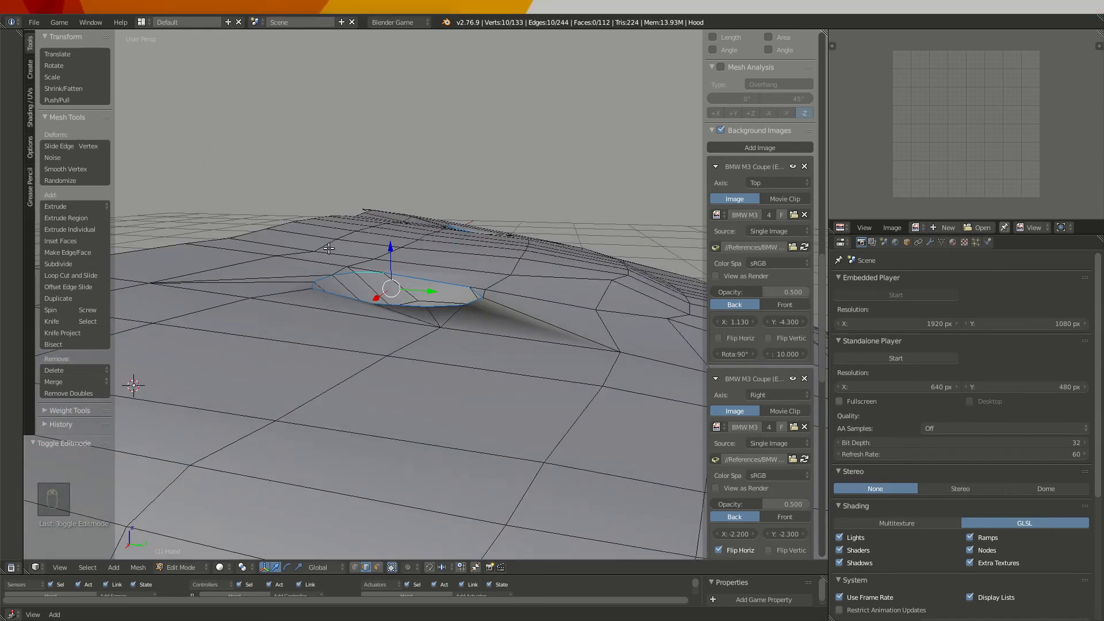
middle_drag(356, 276, 510, 254)
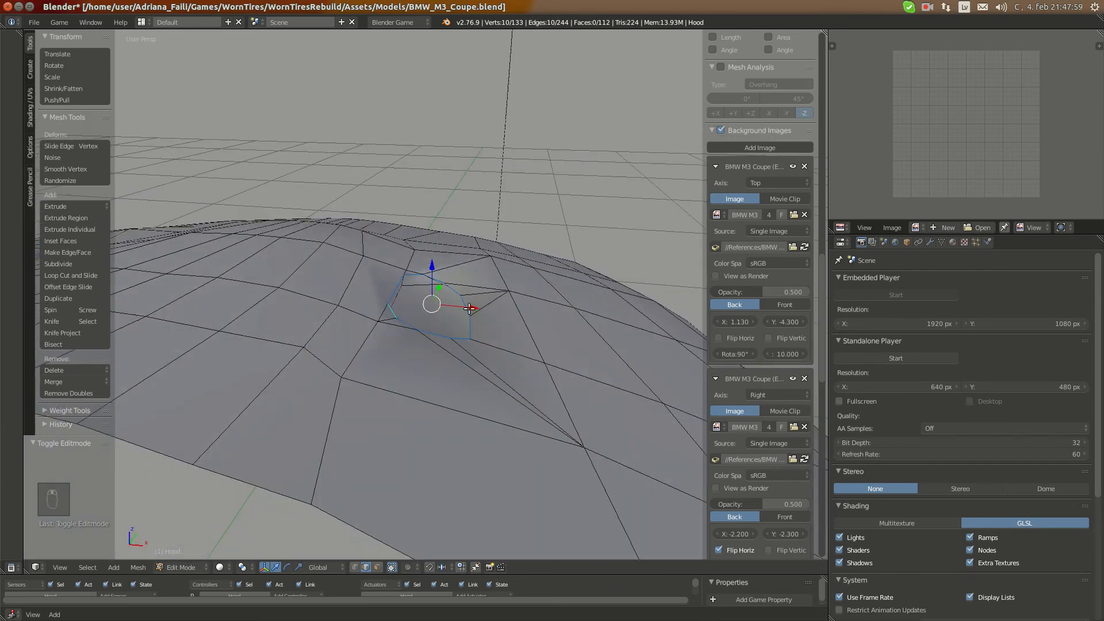
middle_drag(554, 338, 436, 338)
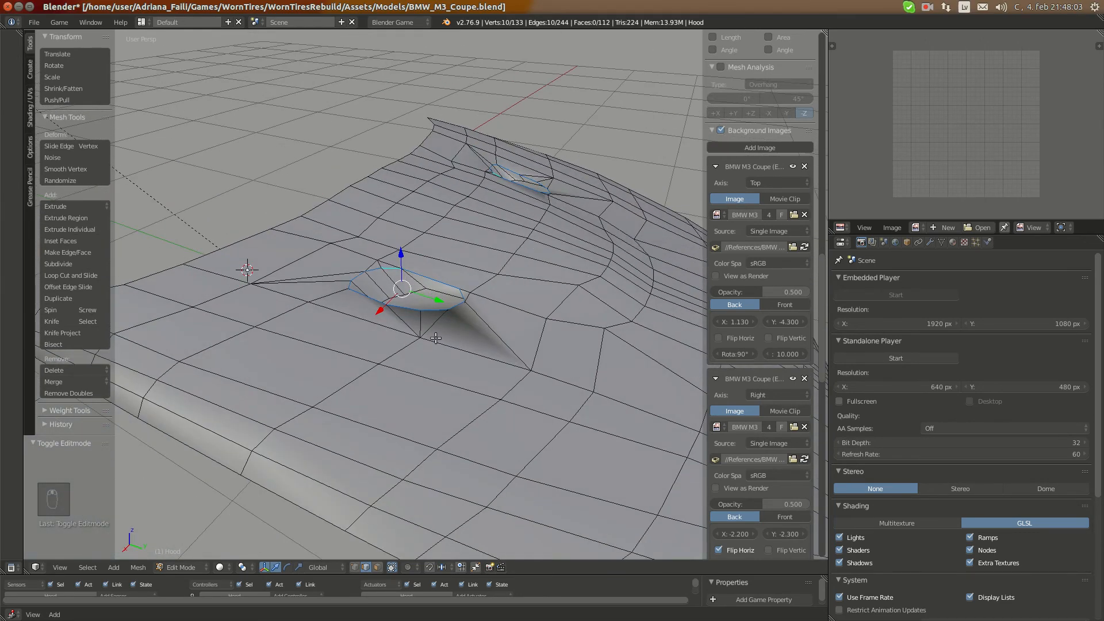
click(138, 567)
mouse_move(173, 407)
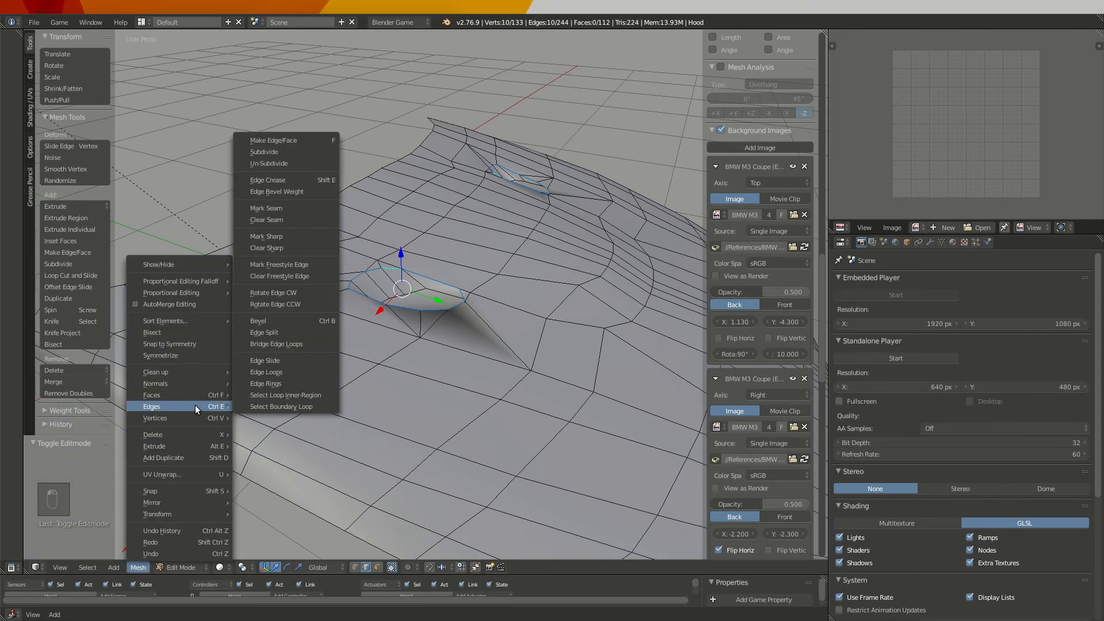
click(270, 335)
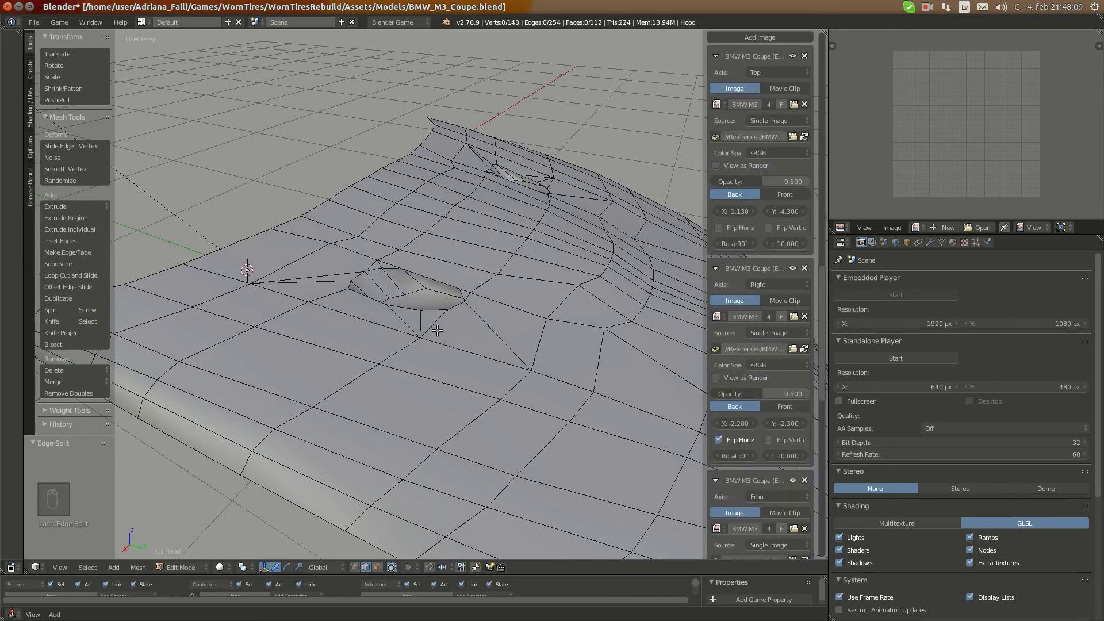
Examine the split vent's inner face and edges up close, from the side and in object mode
scroll(437, 332, up, 4)
middle_drag(440, 337, 592, 305)
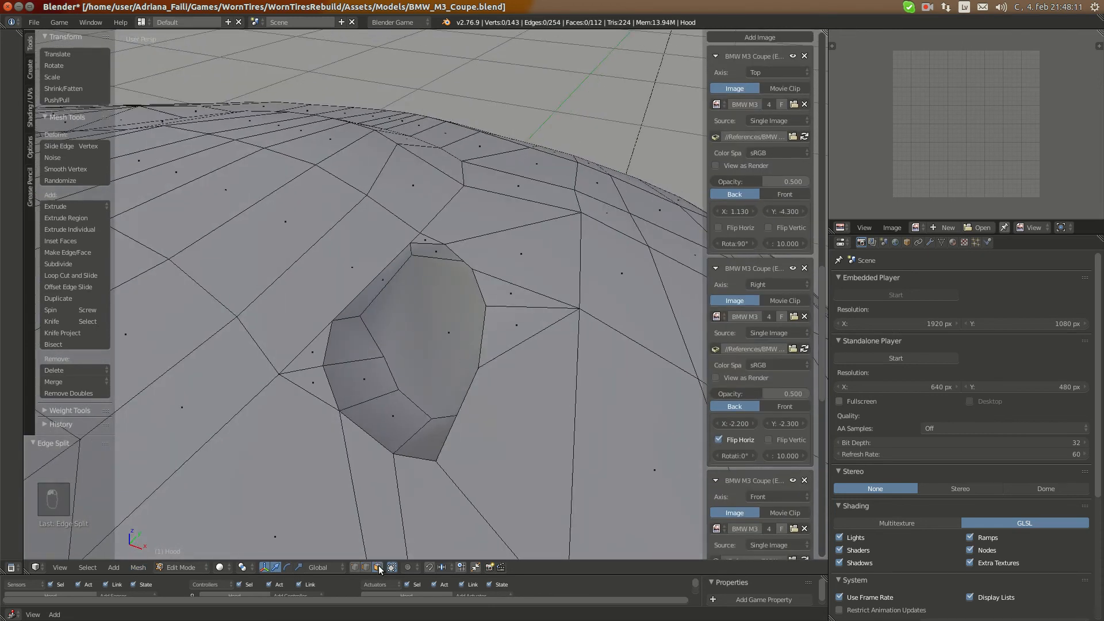
right_click(410, 332)
middle_drag(410, 332, 446, 319)
middle_drag(552, 319, 486, 325)
key(KP_3)
click(544, 315)
key(a)
key(a)
key(a)
key(Tab)
scroll(465, 326, down, 4)
scroll(442, 325, up, 4)
key(Tab)
scroll(442, 325, up, 2)
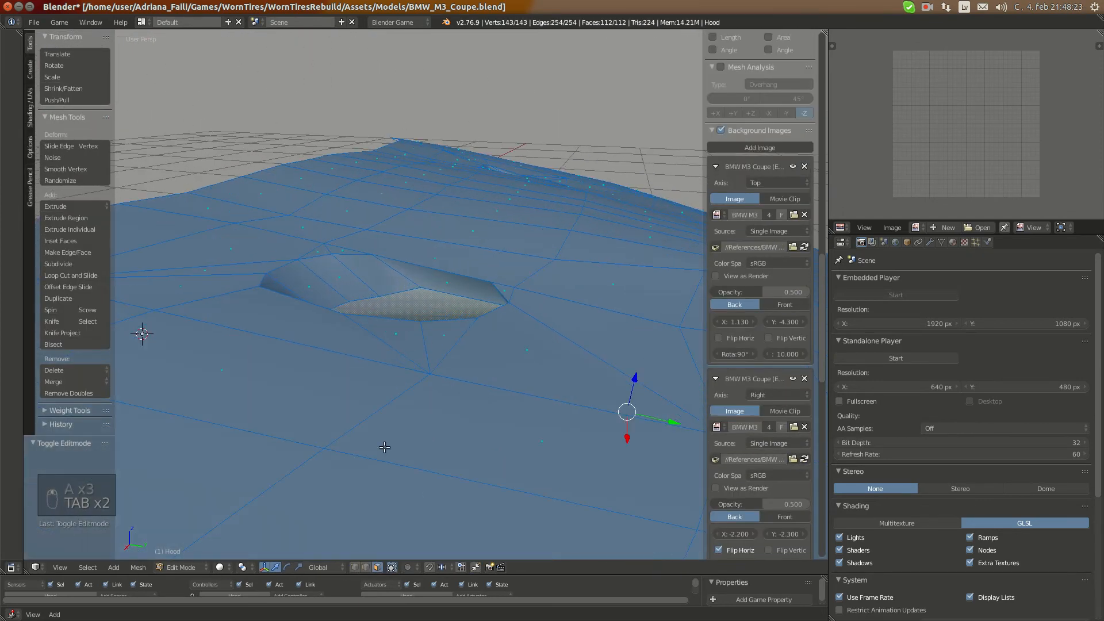
Raise the vent's inner face about 0.009 on Z and check the vents on the whole shaded hood
right_click(405, 299)
middle_drag(406, 294, 441, 312)
click(415, 283)
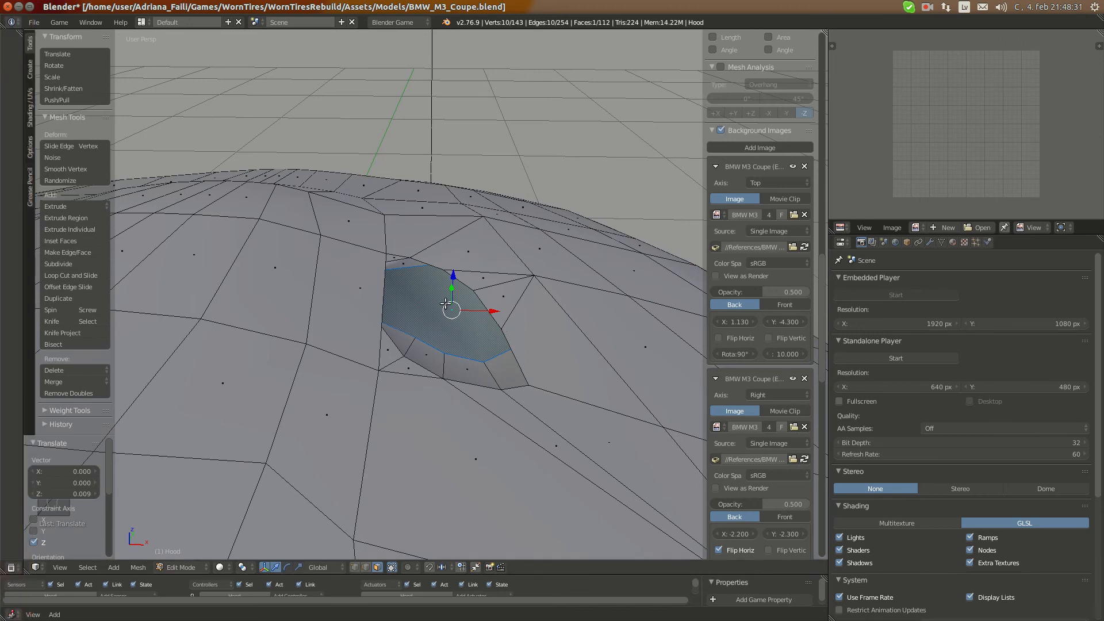
middle_drag(490, 334, 459, 317)
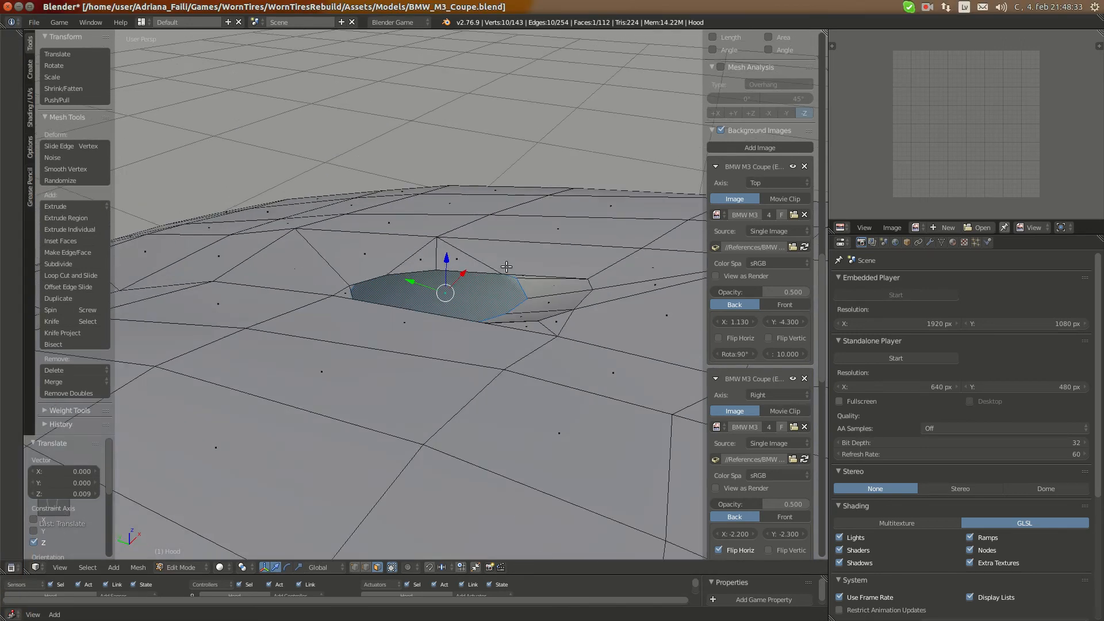
scroll(387, 347, down, 2)
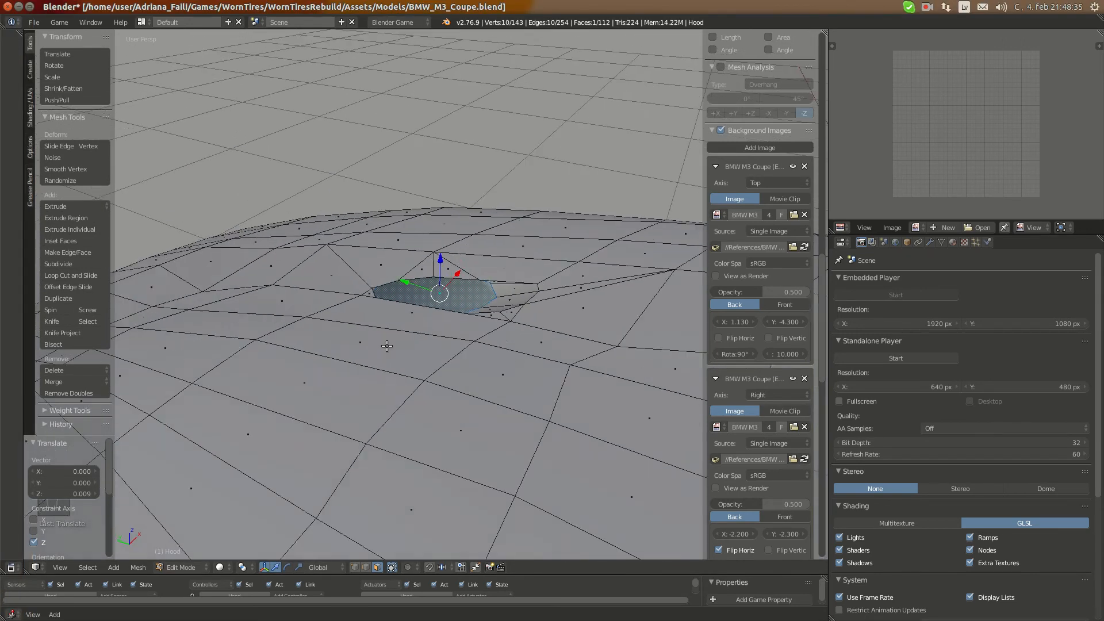
key(a)
key(a)
key(Tab)
middle_drag(365, 499, 444, 391)
scroll(444, 391, up, 10)
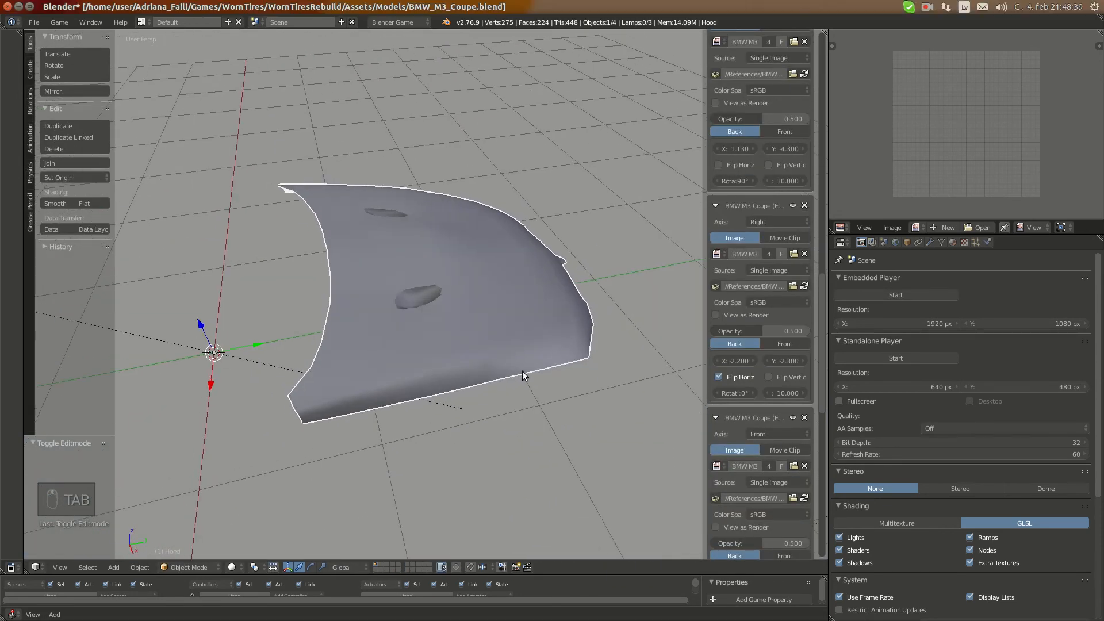
Move the inner loop's rear inner-side vertex about 0.005 on X and 0.023 on Y in the top wireframe view
key(Tab)
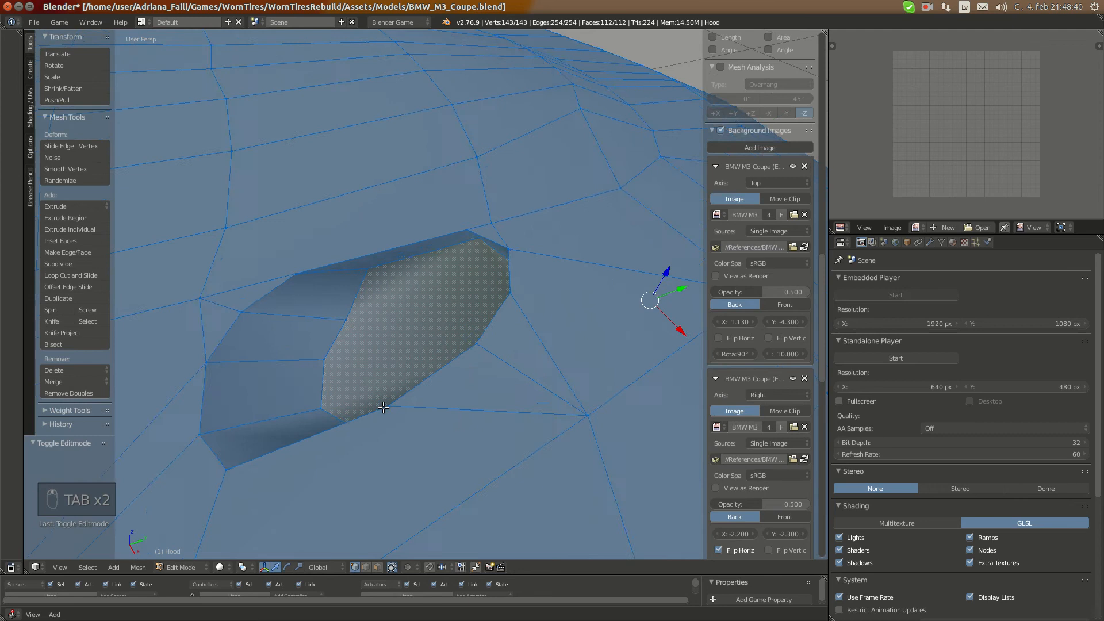
middle_drag(384, 407, 401, 548)
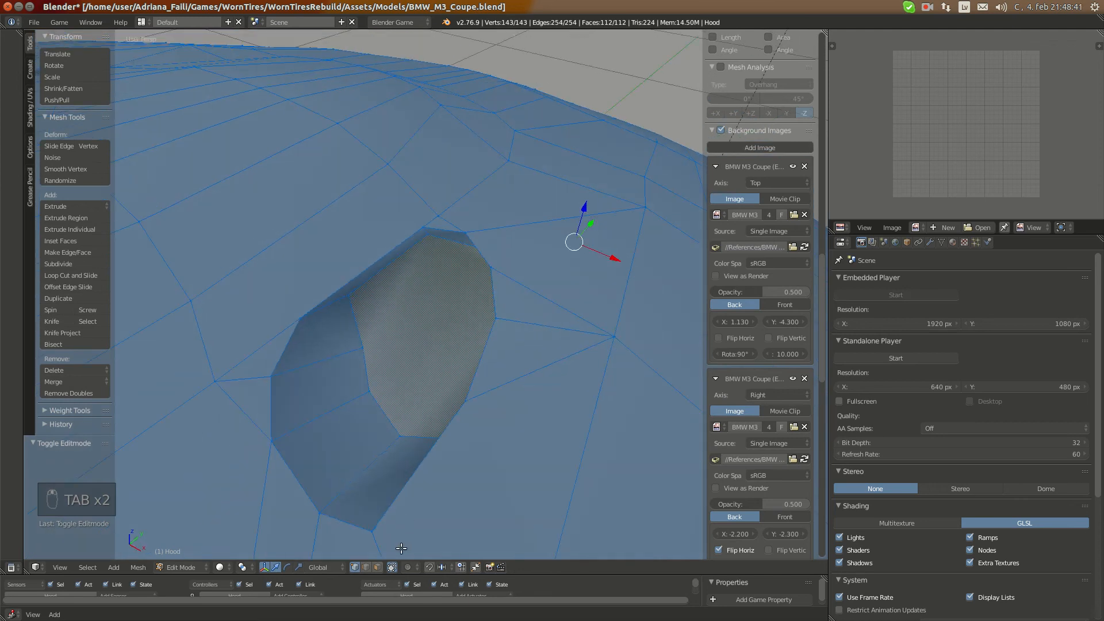
right_click(357, 349)
key(KP_7)
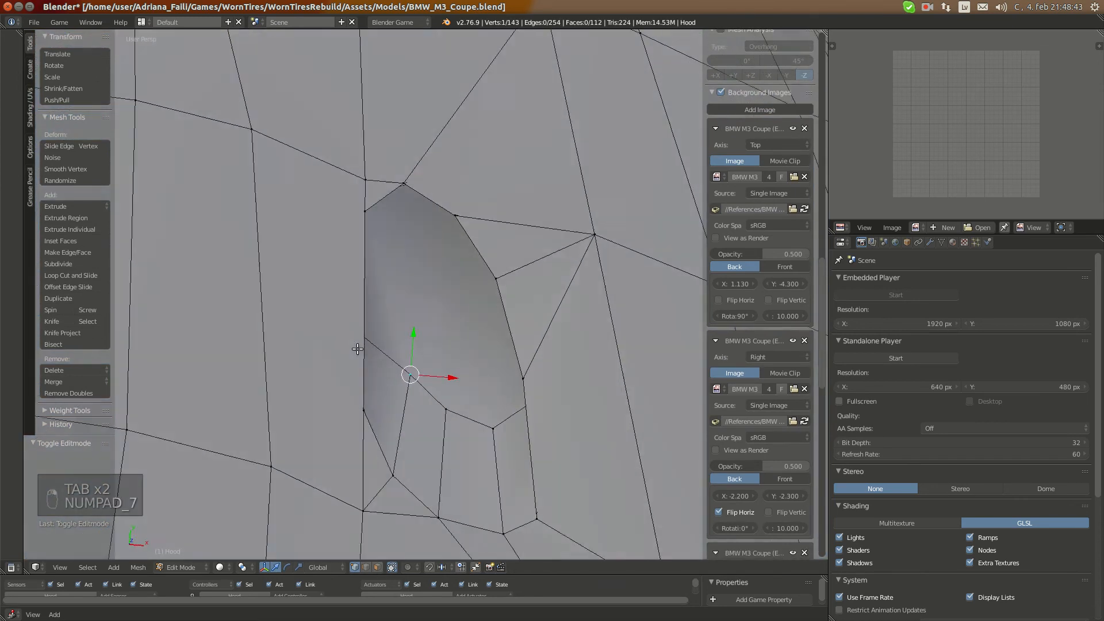
key(KP_5)
key(z)
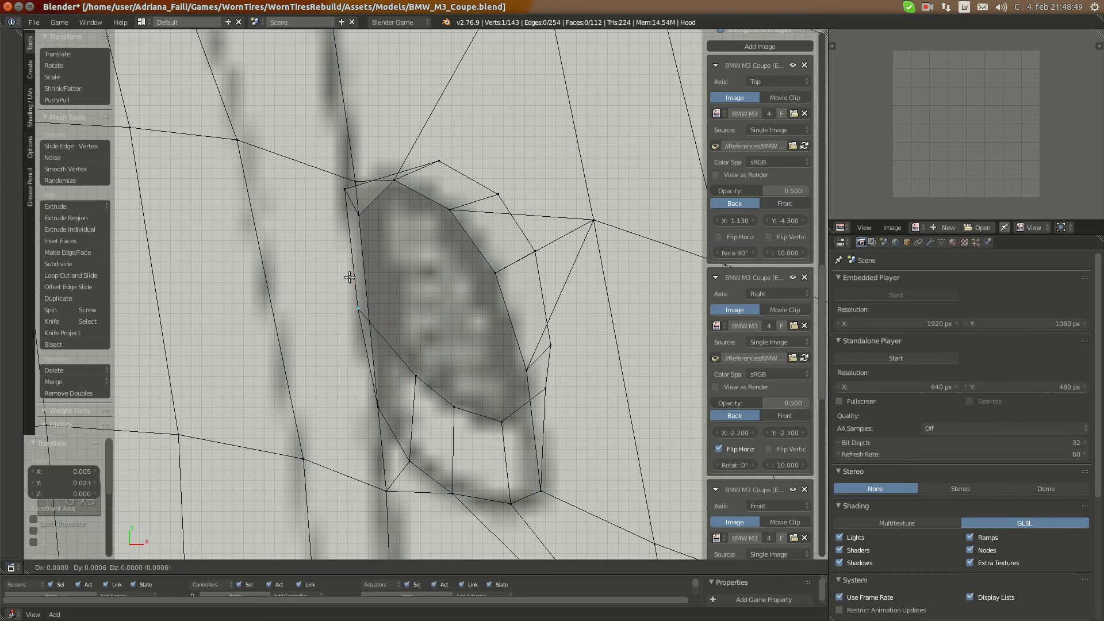
Examine the reshaped vent's inner side up close on the solid-shaded hood in perspective
key(a)
key(a)
key(a)
key(Tab)
key(KP_5)
key(KP_Decimal)
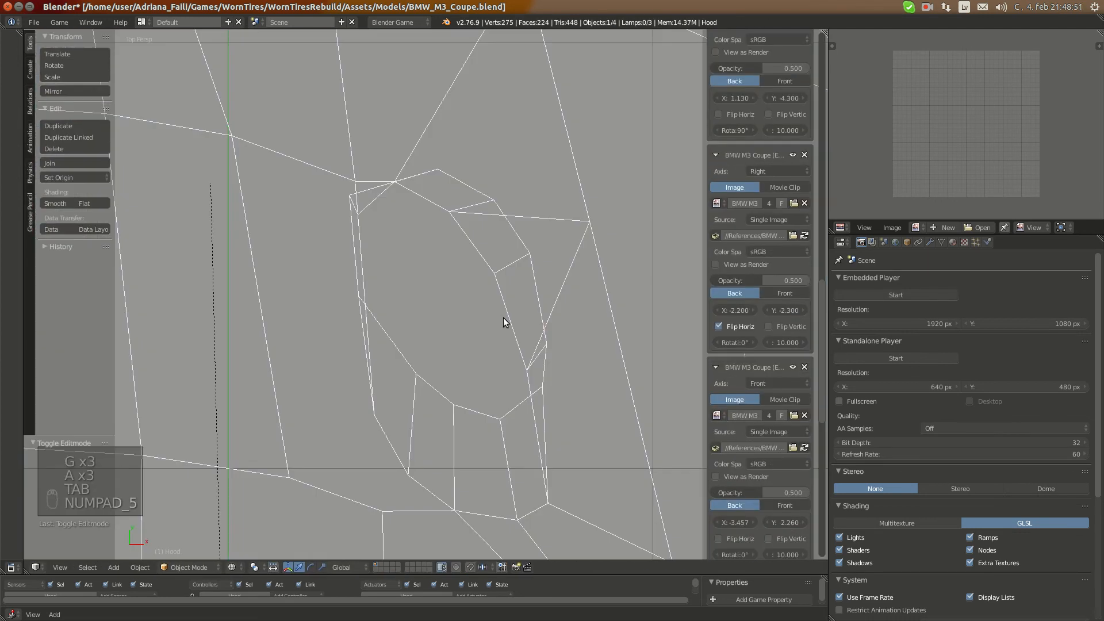
key(z)
scroll(382, 306, up, 5)
key(Tab)
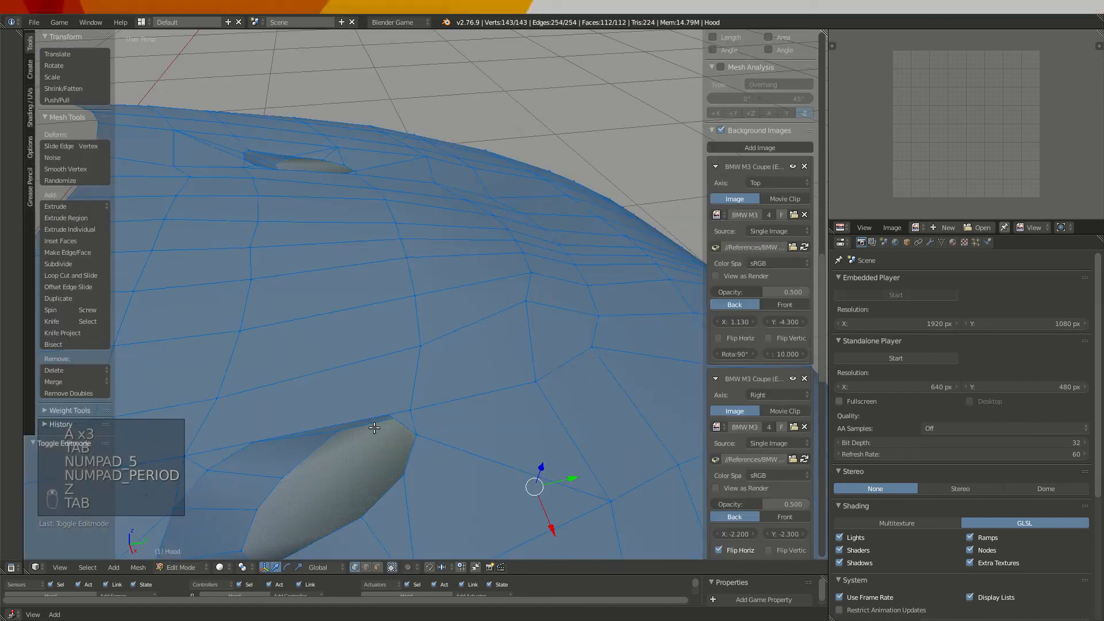
scroll(482, 299, up, 5)
scroll(346, 483, up, 3)
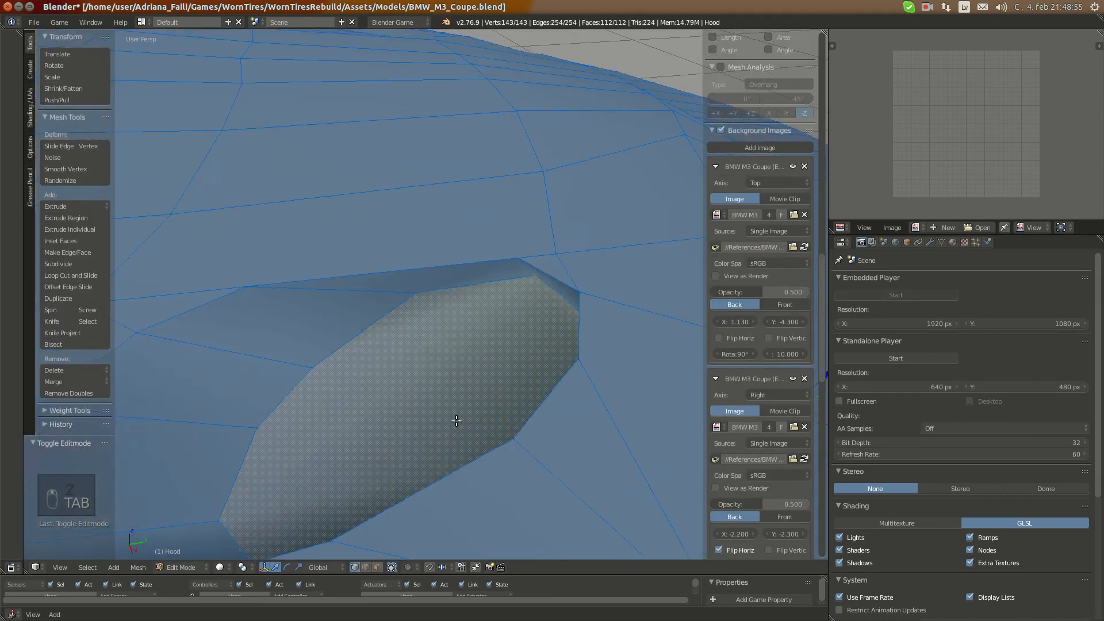
Split the vent's inner face along the five edges joining it to the vent's side walls using Edge Split
right_click(418, 371)
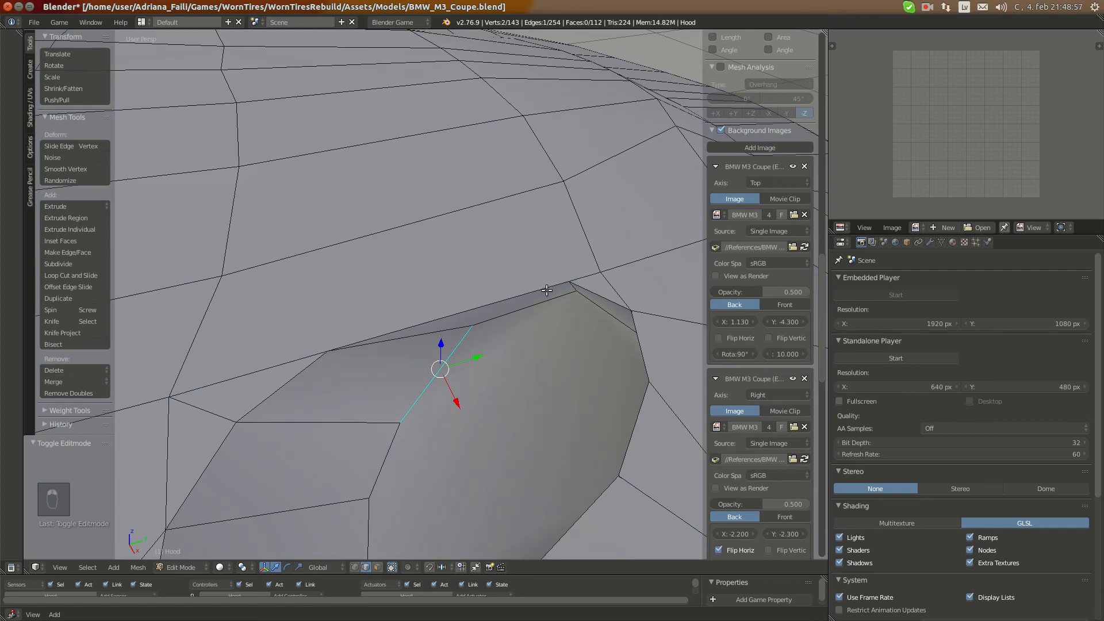
shift+right_click(547, 314)
middle_drag(439, 399, 286, 419)
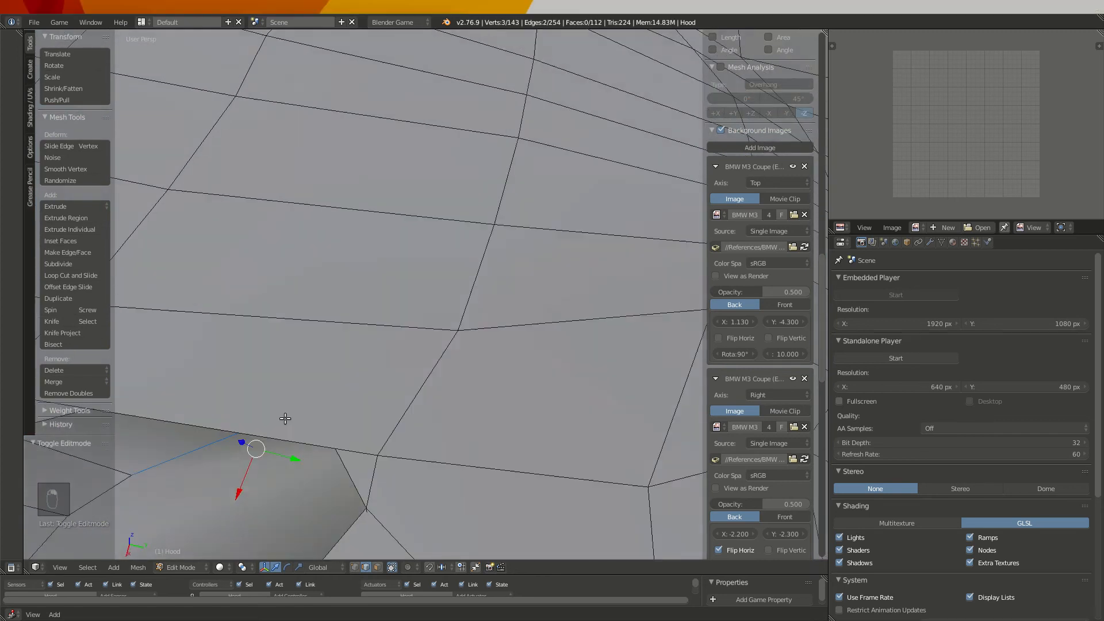
mouse_move(291, 374)
middle_down()
mouse_move(362, 284)
mouse_move(305, 374)
middle_up()
shift+right_click(270, 428)
shift+right_click(221, 444)
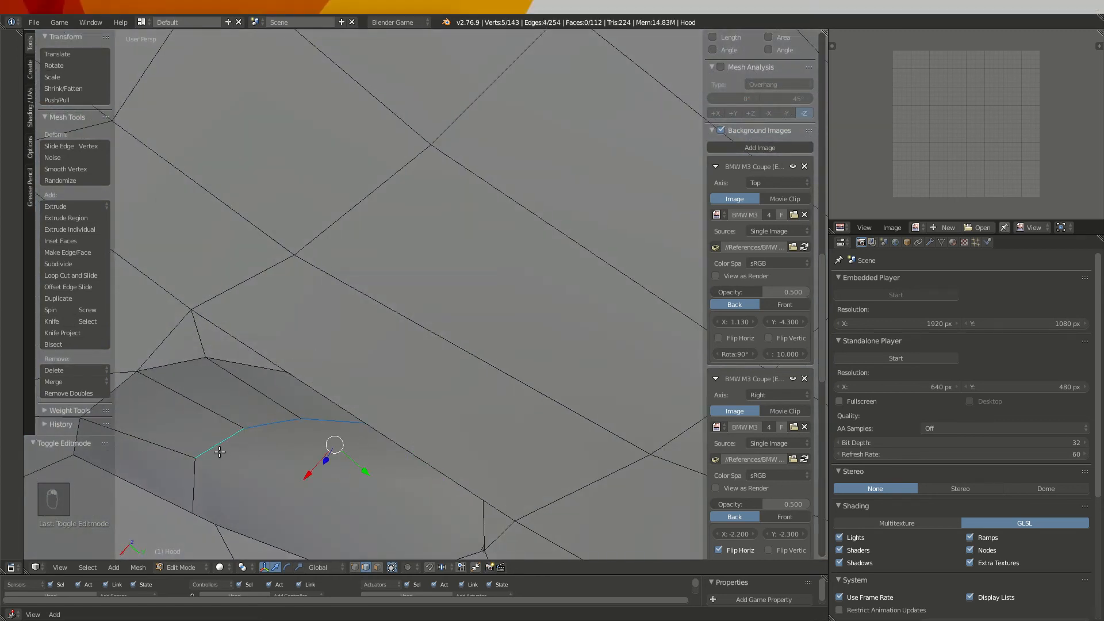
shift+right_click(201, 483)
middle_drag(520, 360, 465, 335)
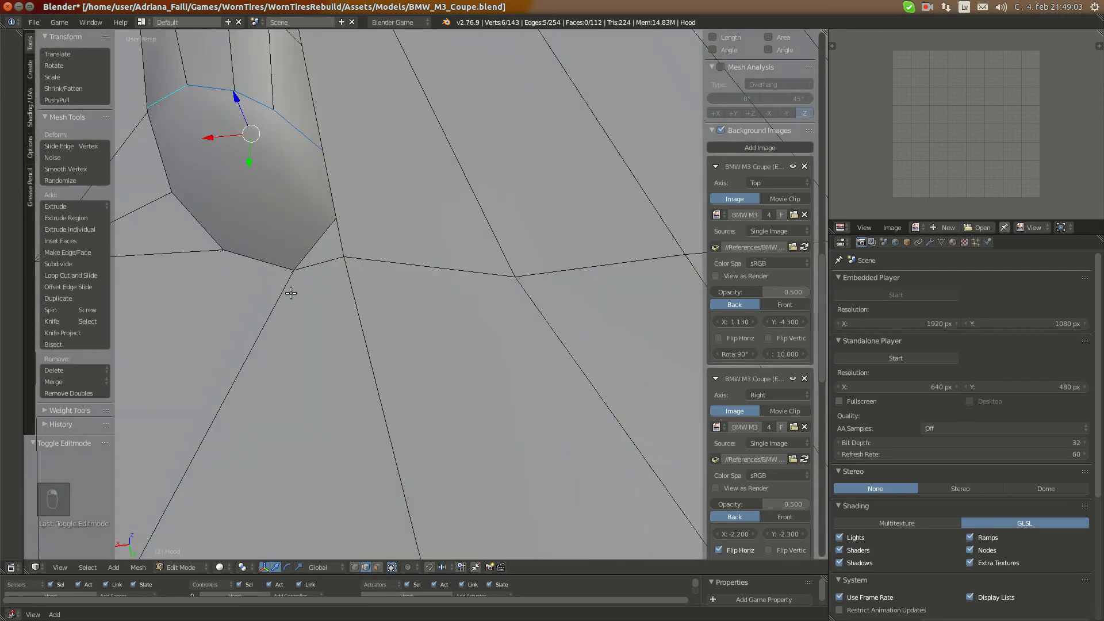
key(KP_Decimal)
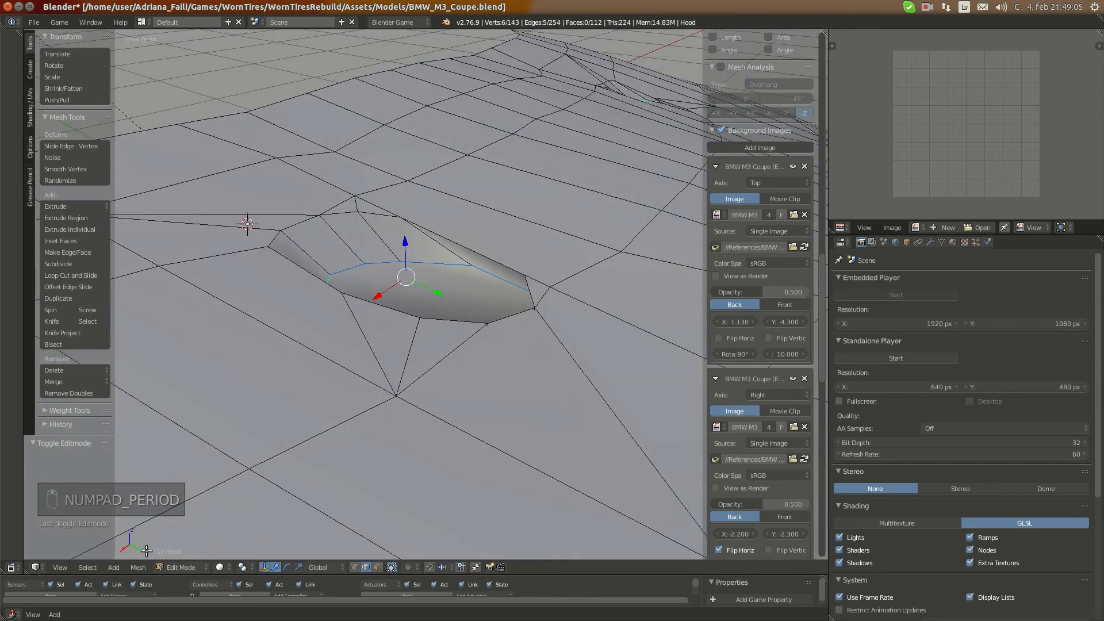
click(138, 567)
mouse_move(151, 405)
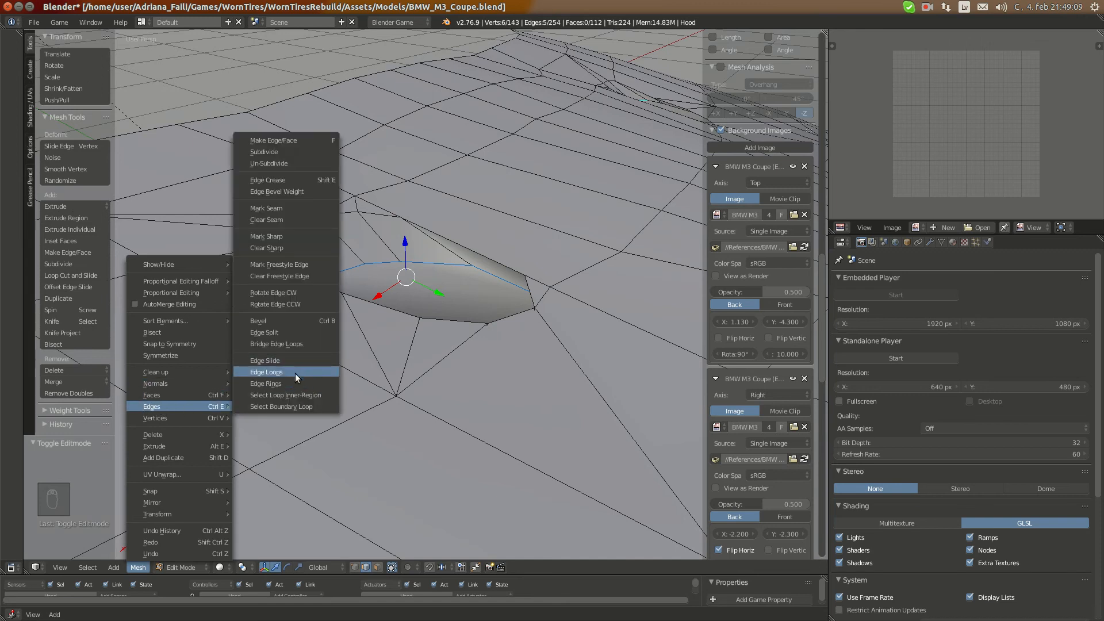
click(266, 333)
key(a)
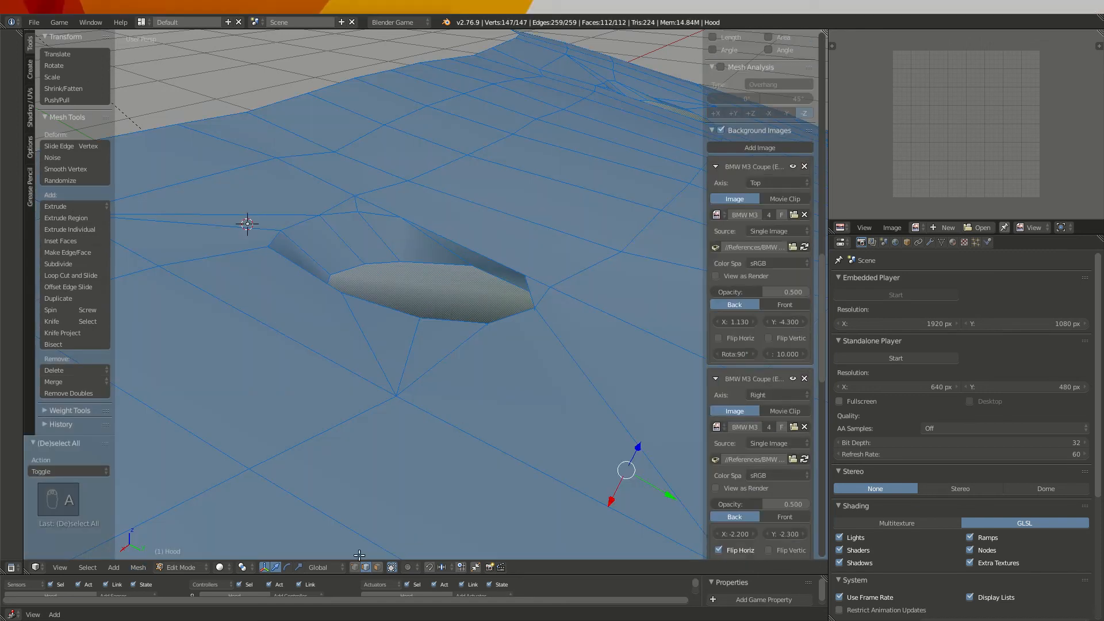
Examine the split vent up close and on the whole smooth-shaded hood in object mode
key(Tab)
scroll(317, 322, down, 6)
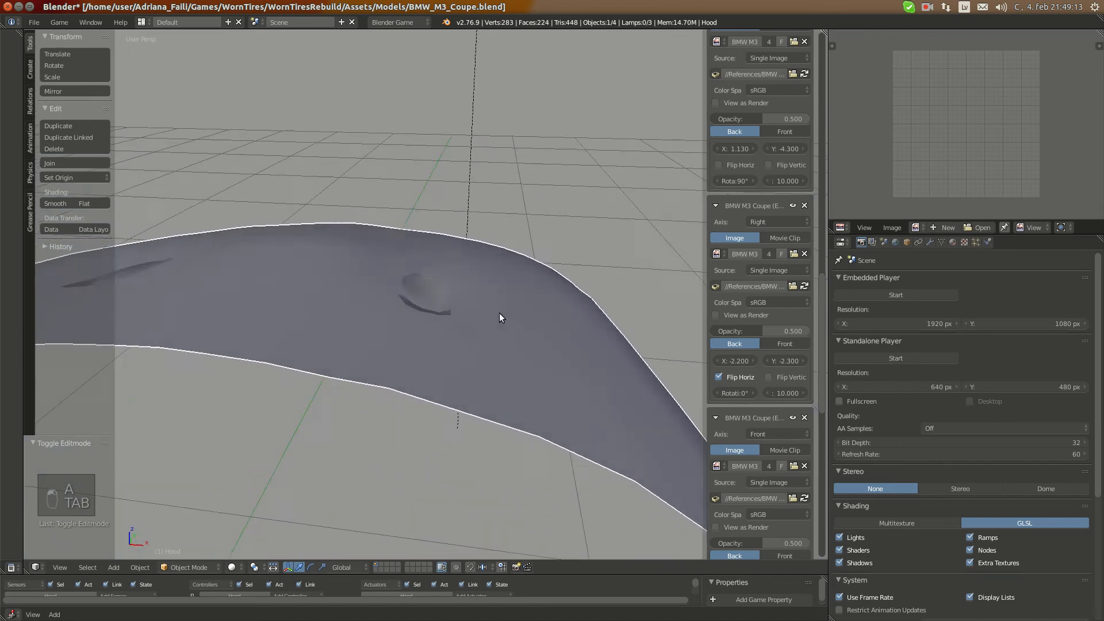
scroll(500, 317, up, 8)
key(Tab)
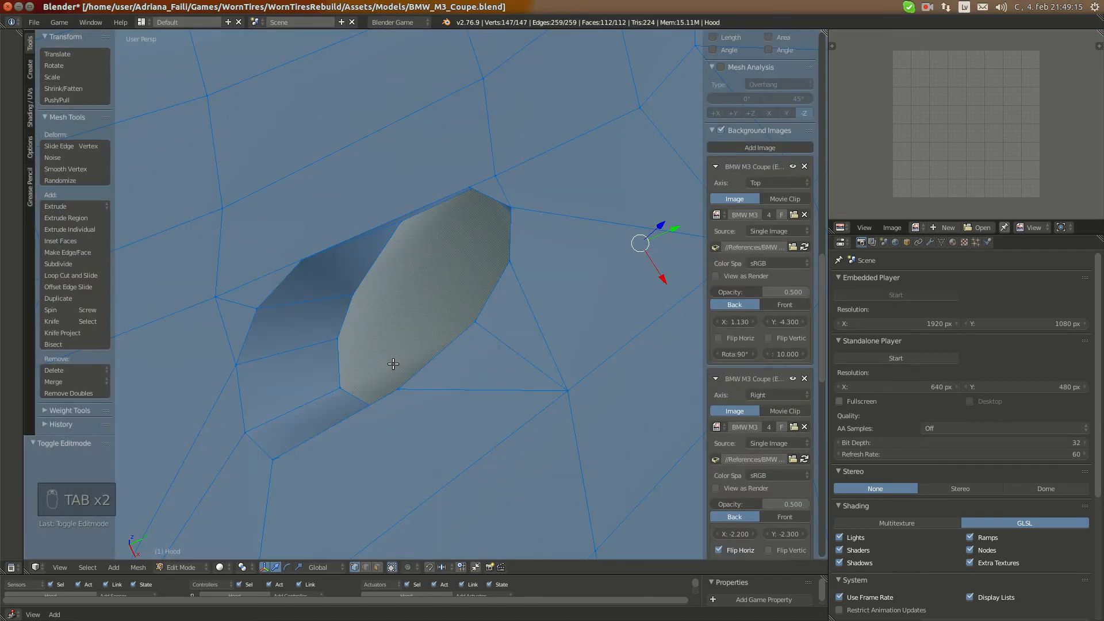
scroll(393, 364, down, 5)
middle_drag(393, 364, 527, 295)
key(Tab)
scroll(475, 364, down, 4)
key(KP_Decimal)
Move the hood's front corner vertex beside the grille about -0.004 on X and -0.008 on Z in the back wireframe view, refining it slightly
key(KP_3)
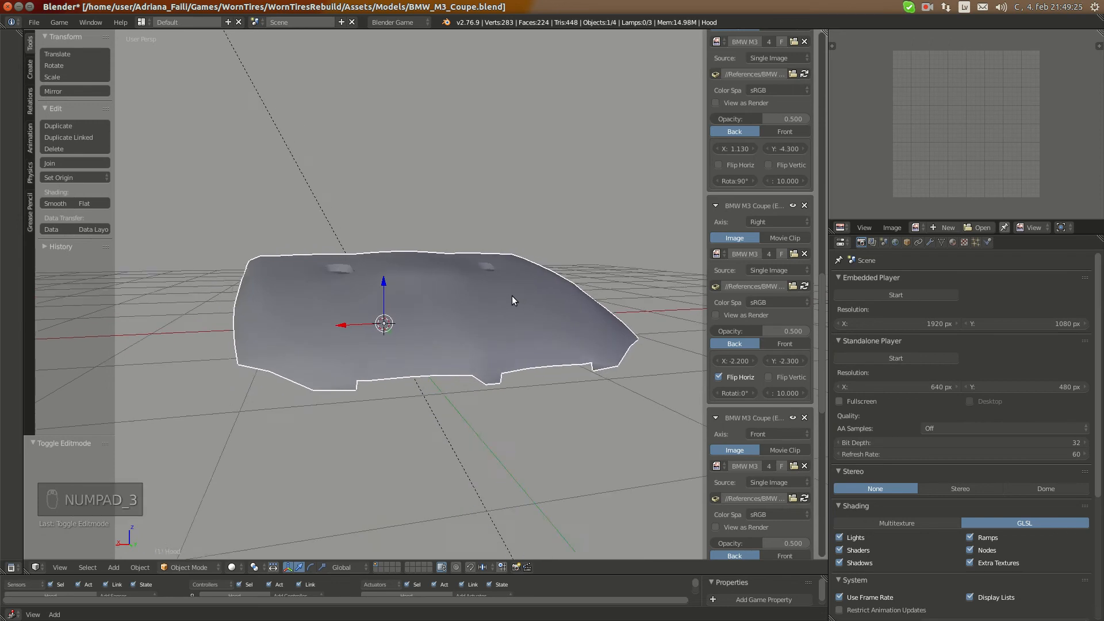
key(KP_5)
key(z)
key(ctrl+KP_1)
key(Tab)
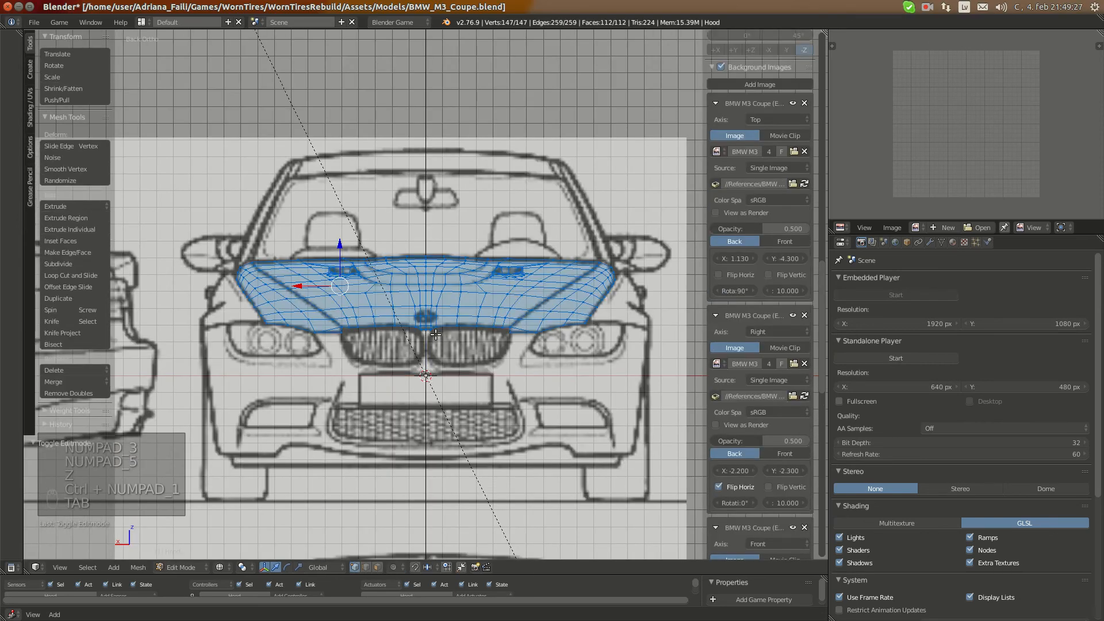
scroll(436, 334, up, 8)
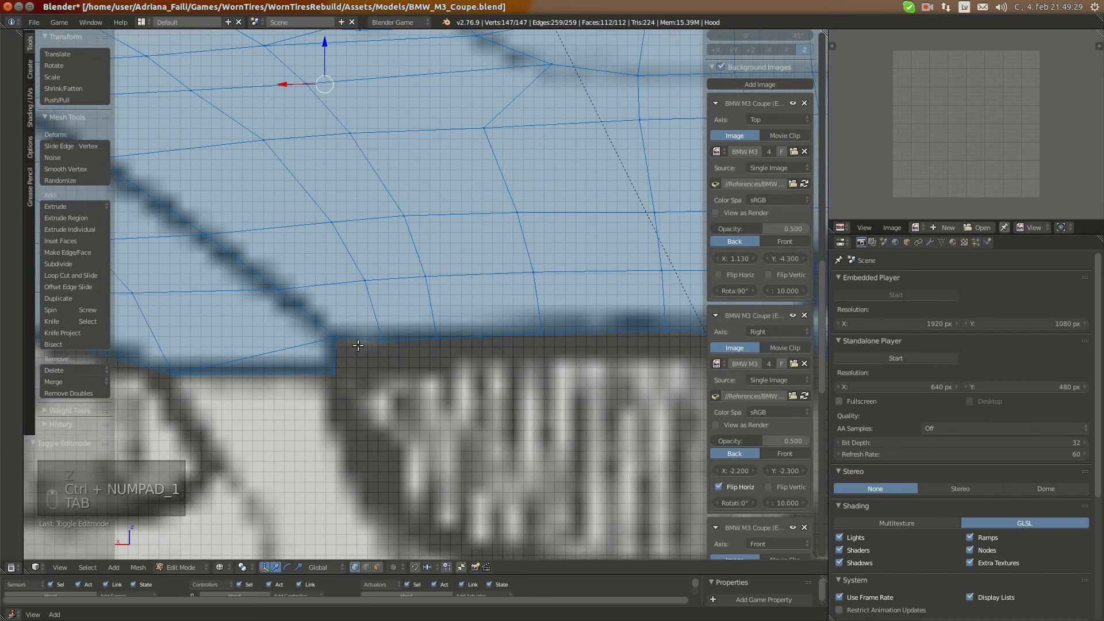
right_click(357, 348)
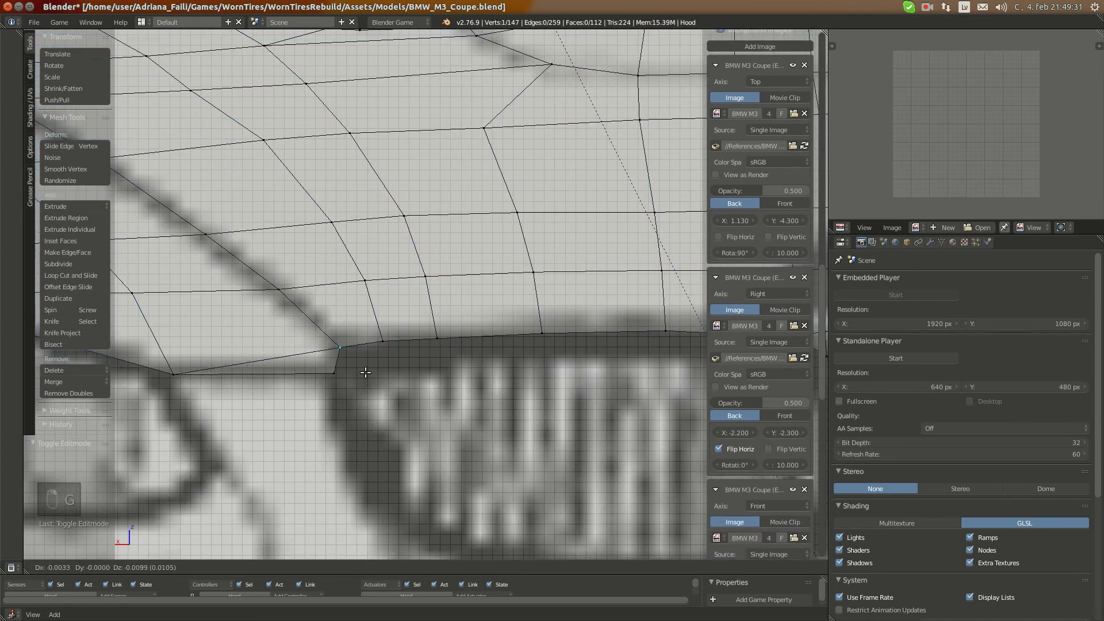
click(366, 371)
scroll(368, 373, down, 6)
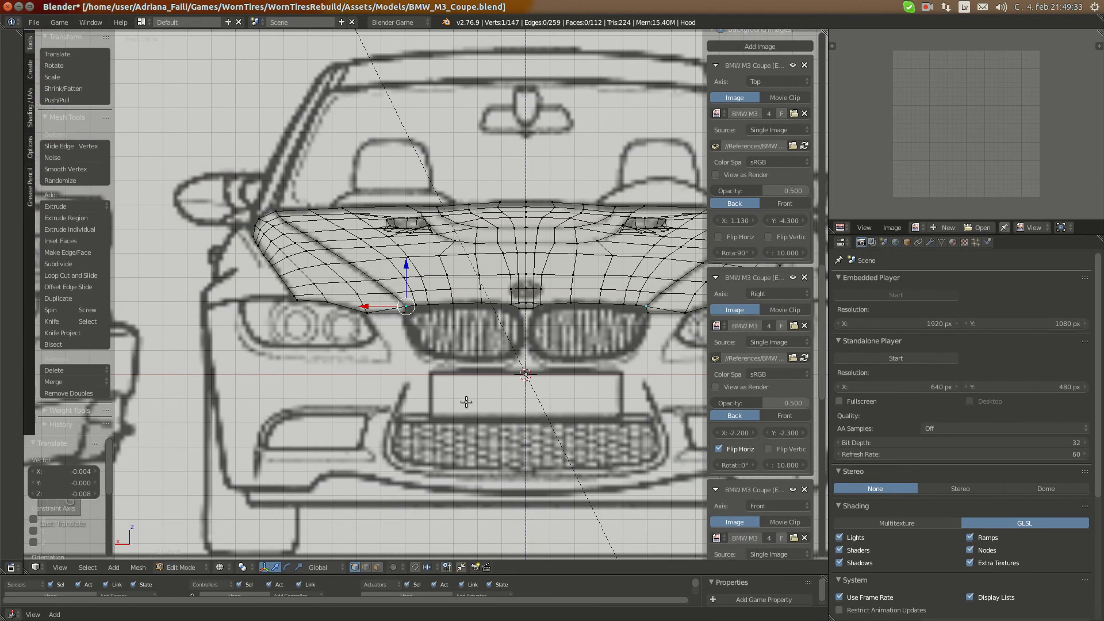
scroll(374, 374, up, 6)
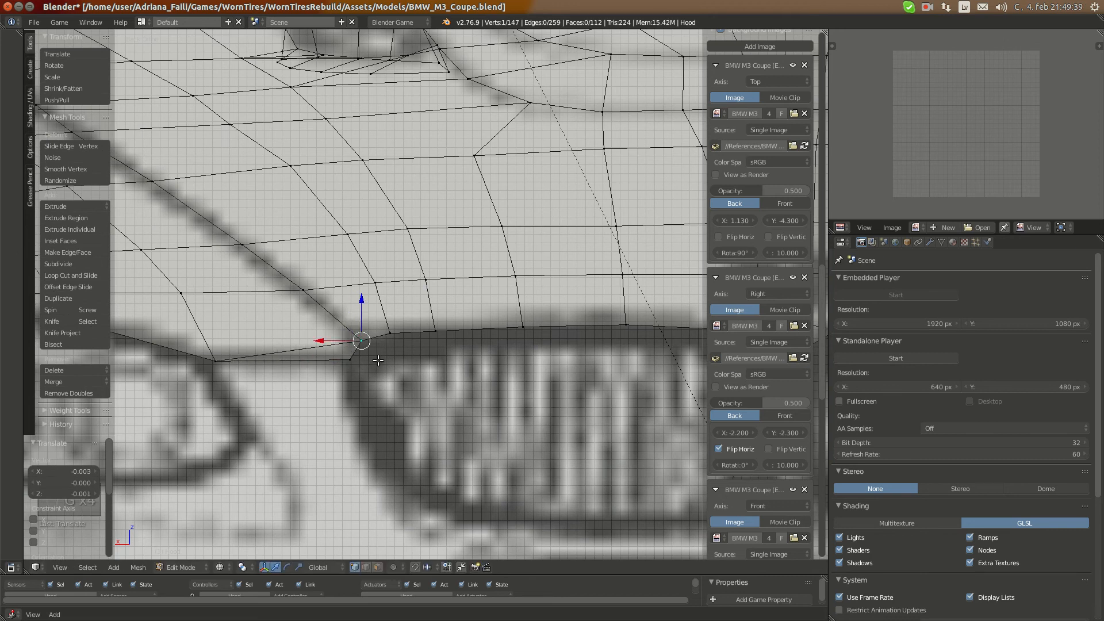
Move the hood vertex just ahead of the central curved outline about -0.017 on X and 0.004 on Y in the top view
key(KP_7)
shift+middle_drag(599, 43, 542, 261)
shift+middle_drag(371, 62, 388, 267)
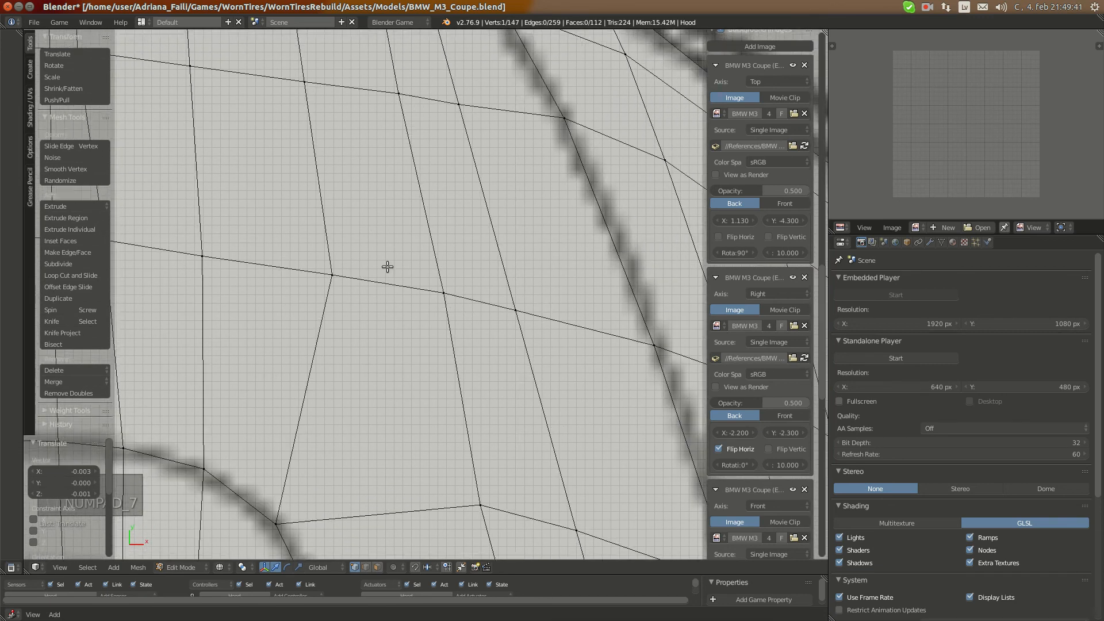
shift+middle_drag(262, 31, 414, 266)
shift+middle_drag(498, 399, 437, 199)
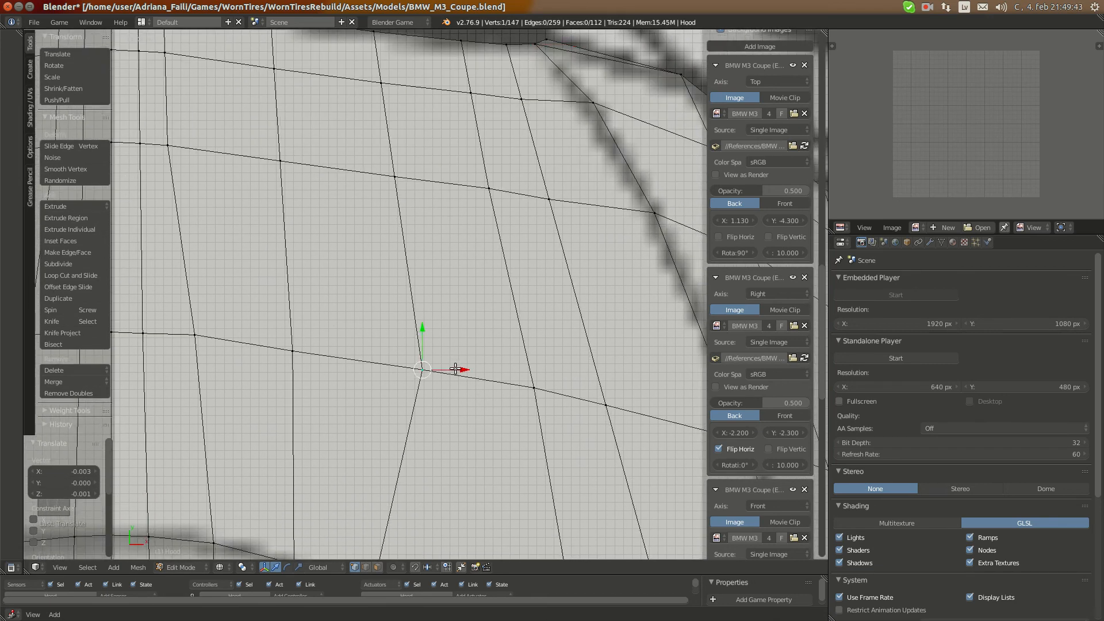
key(g)
click(442, 364)
scroll(460, 362, down, 5)
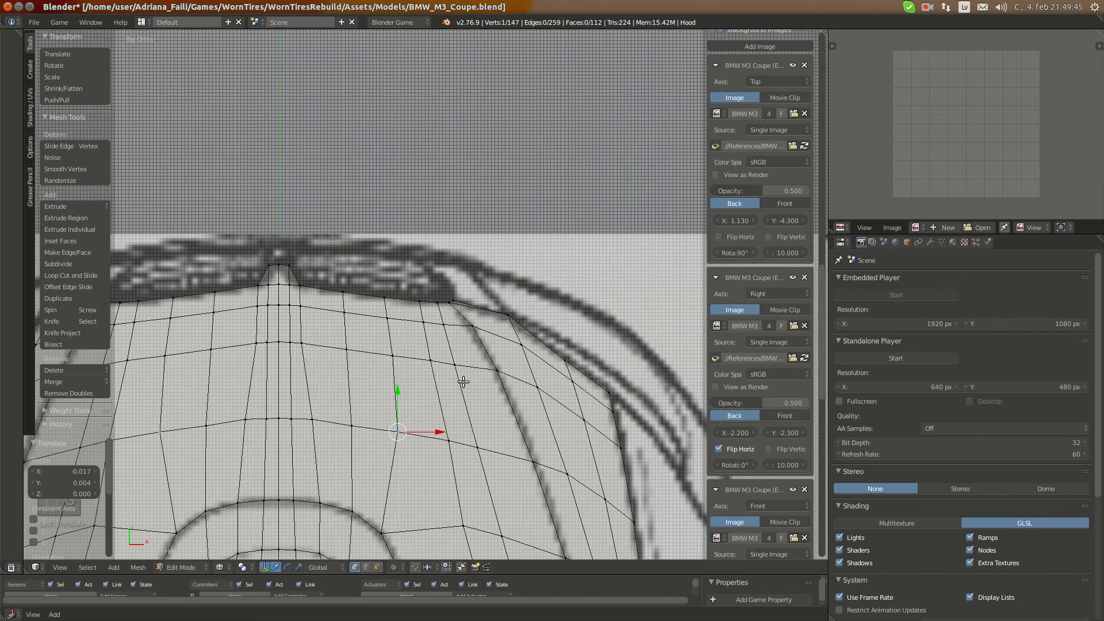
Reposition the hood's front corner vertex at the grille's end in the top view and select the whole mesh
scroll(501, 318, up, 4)
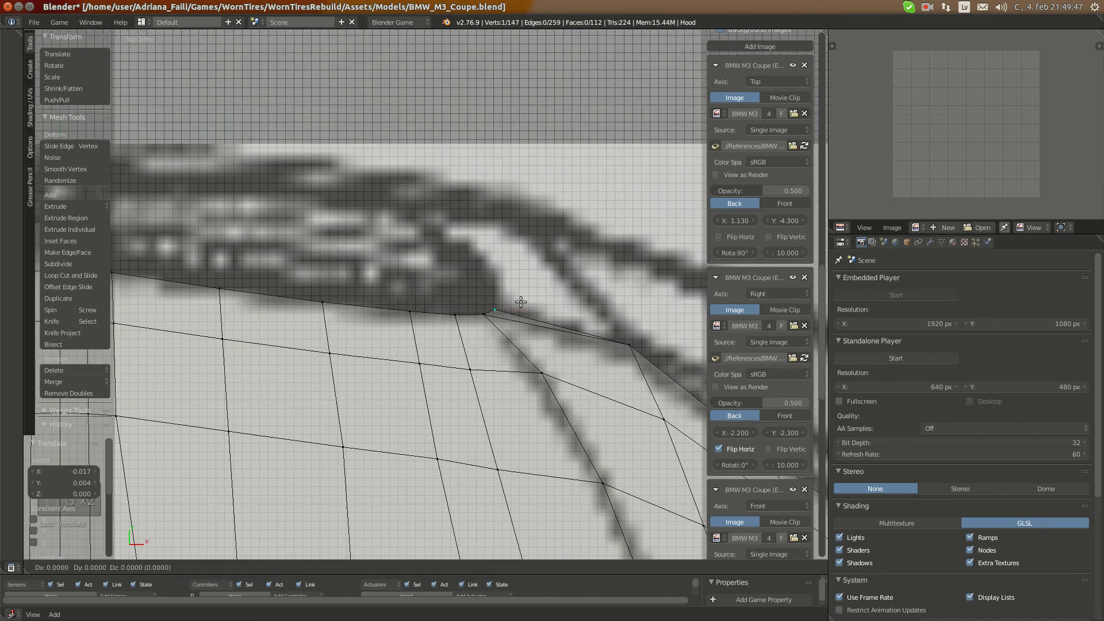
right_click(477, 312)
key(a)
key(a)
key(a)
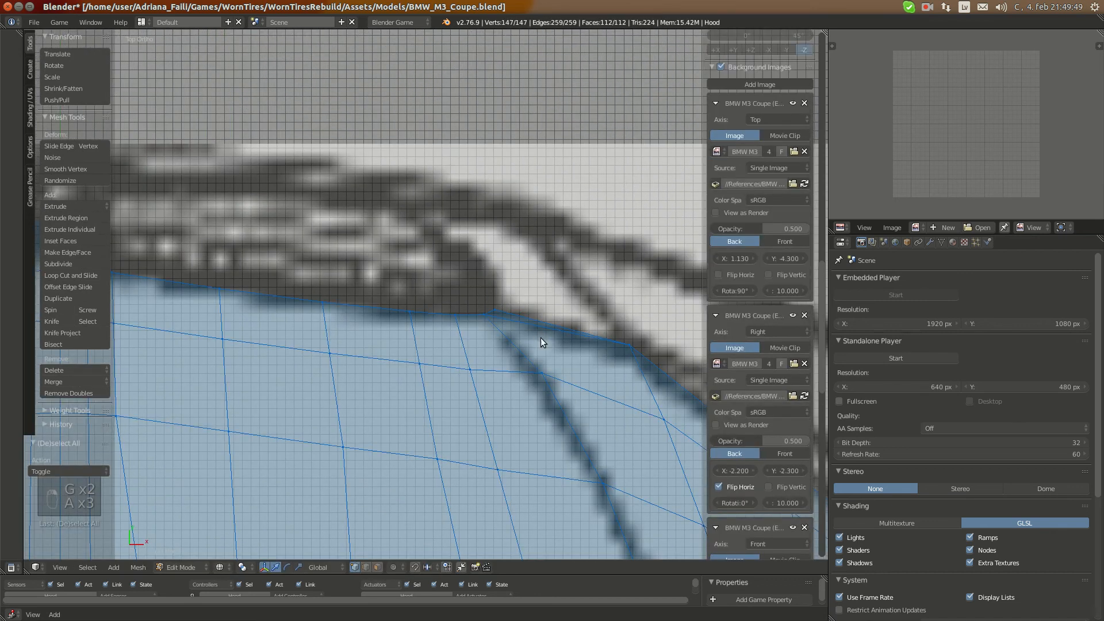
Examine the whole hood with solid shading in perspective object mode
key(Tab)
key(KP_Decimal)
key(KP_5)
key(z)
middle_drag(550, 337, 557, 378)
scroll(442, 253, down, 4)
scroll(452, 333, up, 5)
Split the hood's nine edges running past the vent's inner side and around the front of the central curved outline using Edge Split
key(Tab)
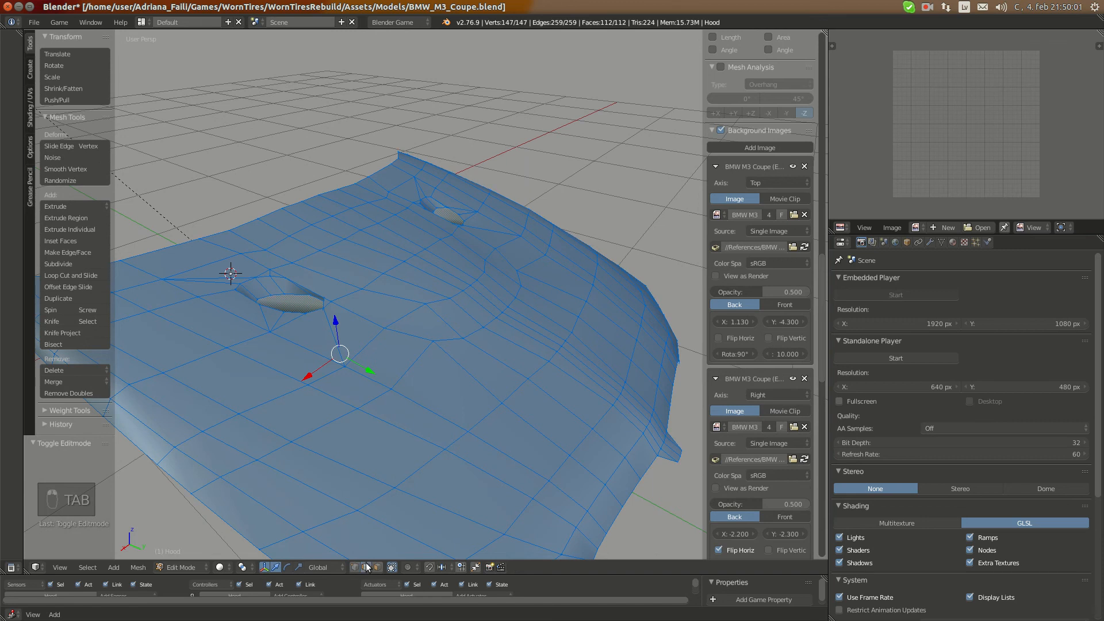
middle_drag(254, 252, 253, 306)
key(a)
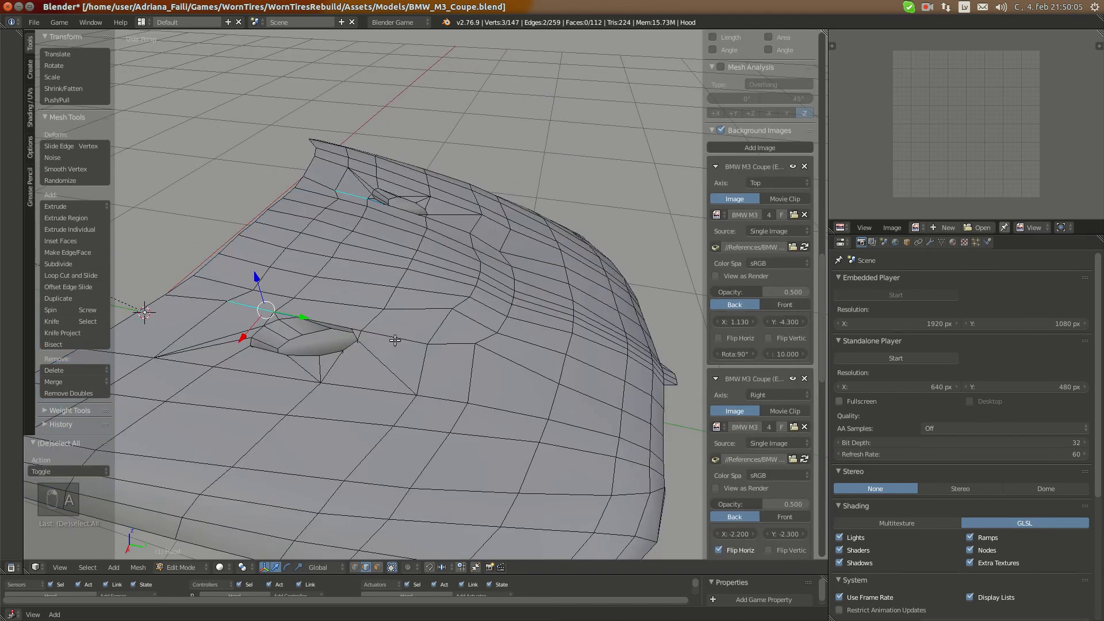
scroll(431, 333, up, 5)
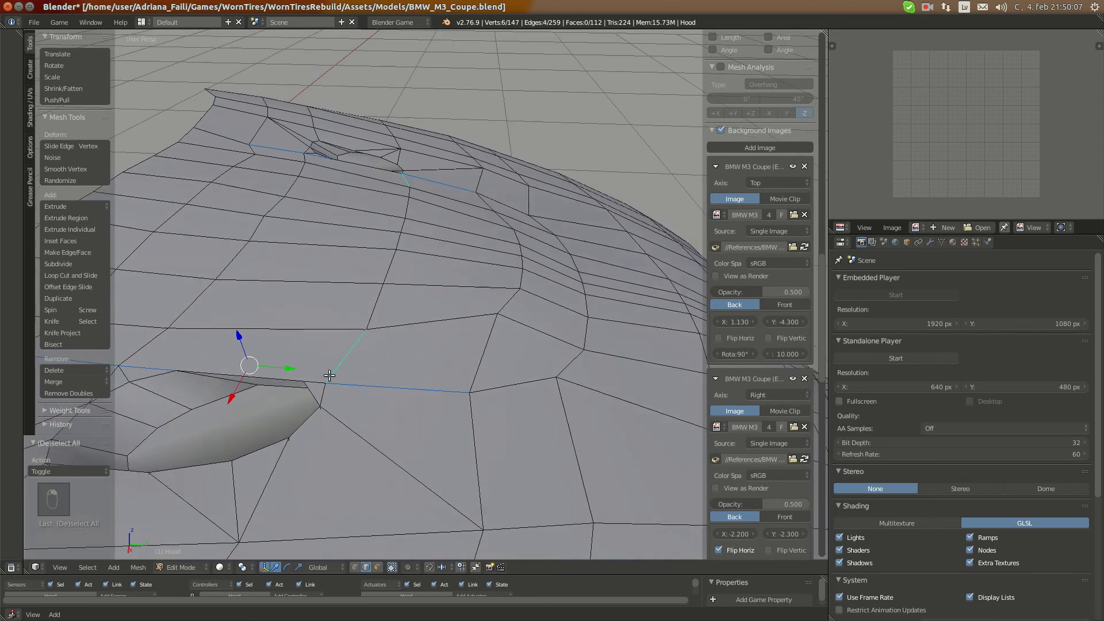
middle_drag(465, 390, 416, 404)
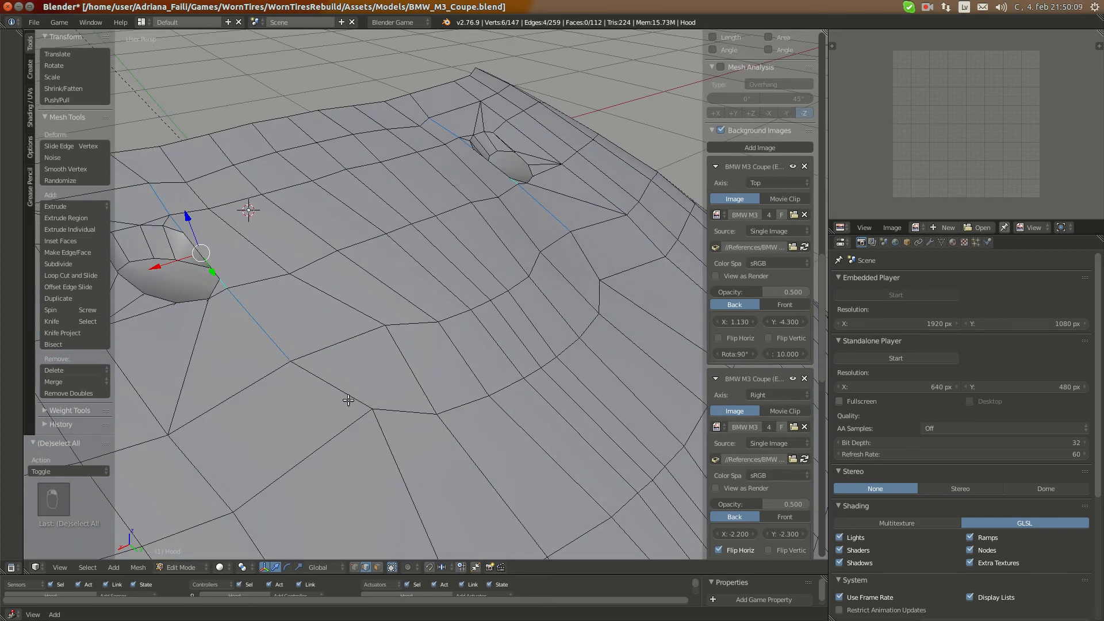
shift+right_click(348, 398)
shift+right_click(399, 410)
shift+right_click(537, 372)
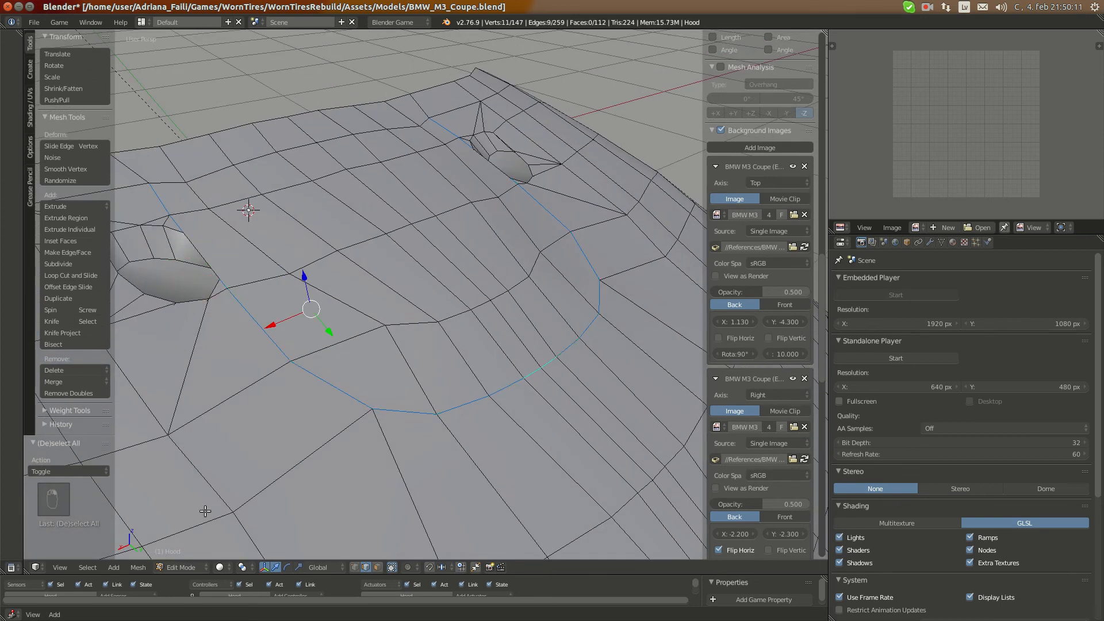
click(138, 568)
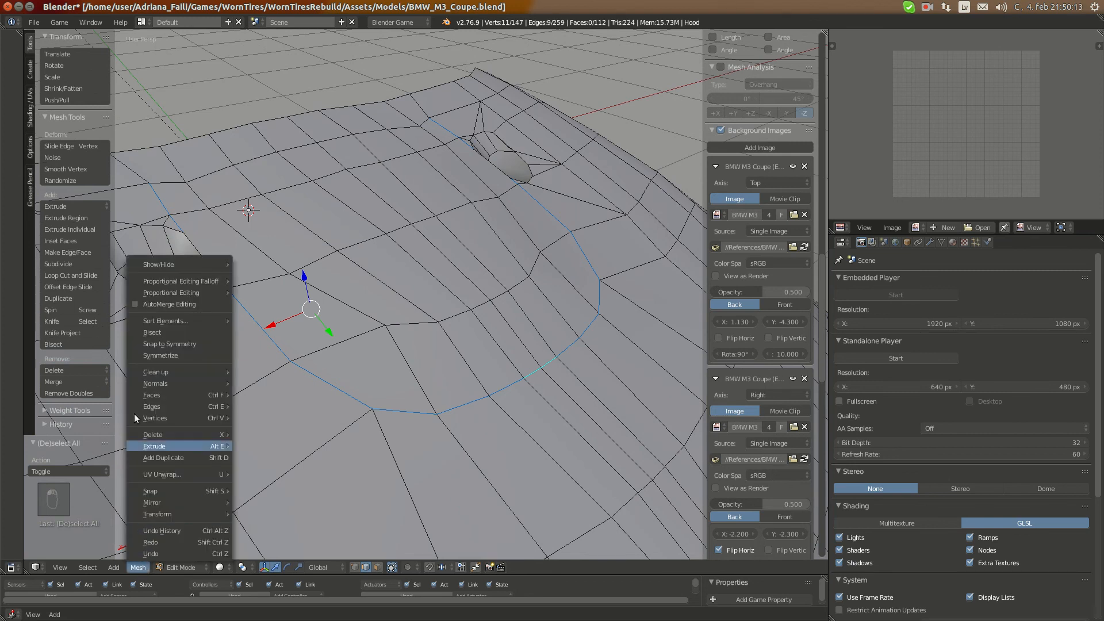
mouse_move(187, 405)
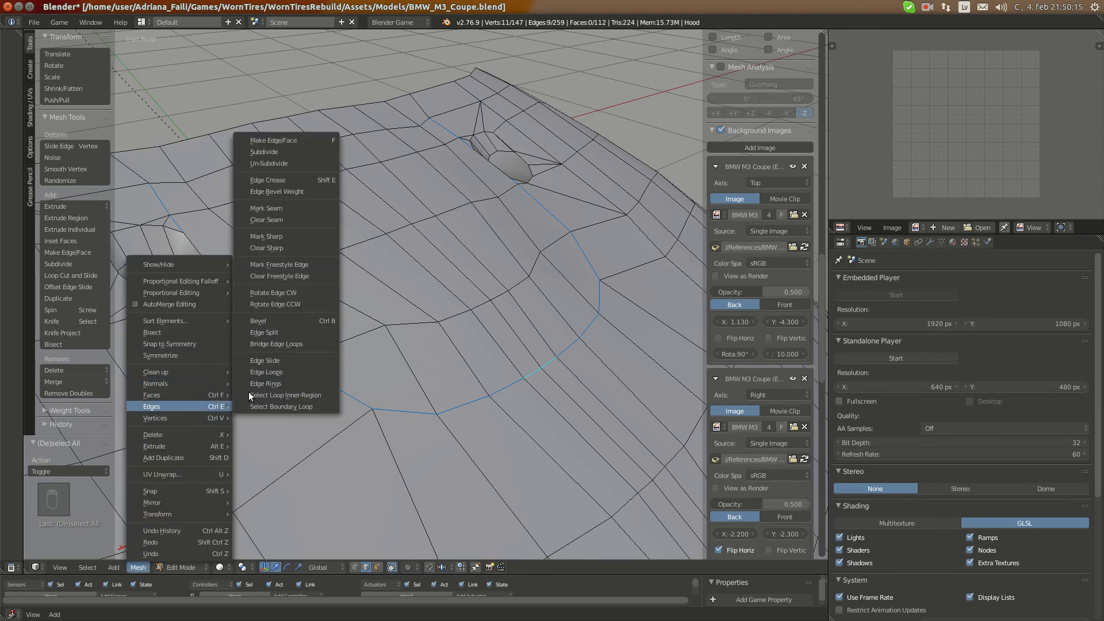
key(Escape)
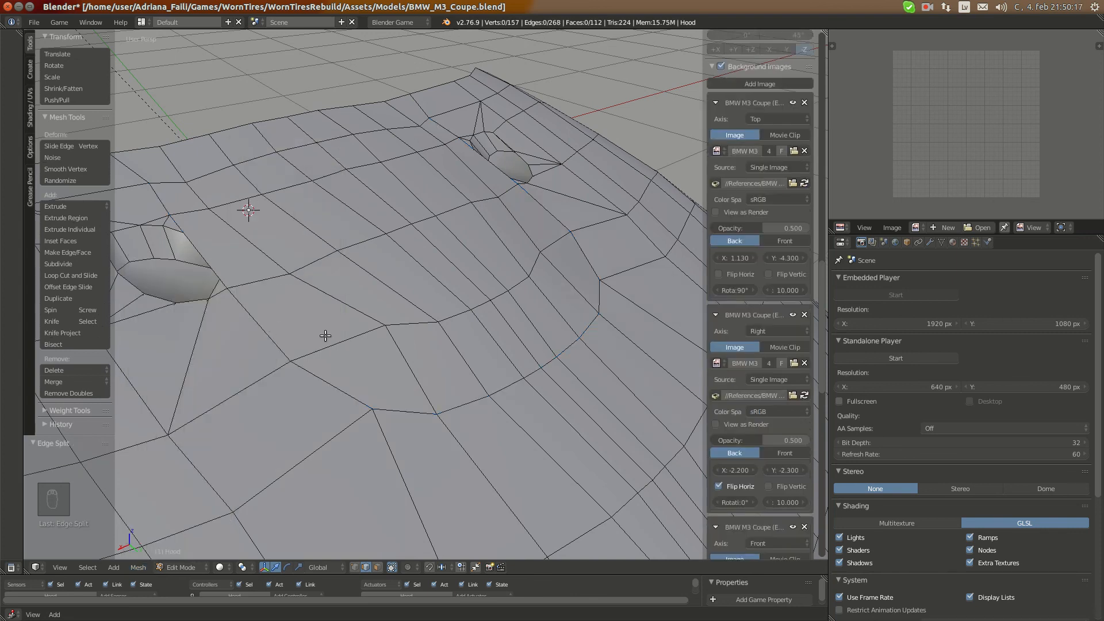
key(a)
Examine the shading crease around the hood's central outline and the vents from several angles and distances in object mode
key(Tab)
scroll(371, 415, down, 4)
middle_drag(371, 416, 533, 286)
scroll(420, 274, up, 4)
scroll(412, 272, down, 2)
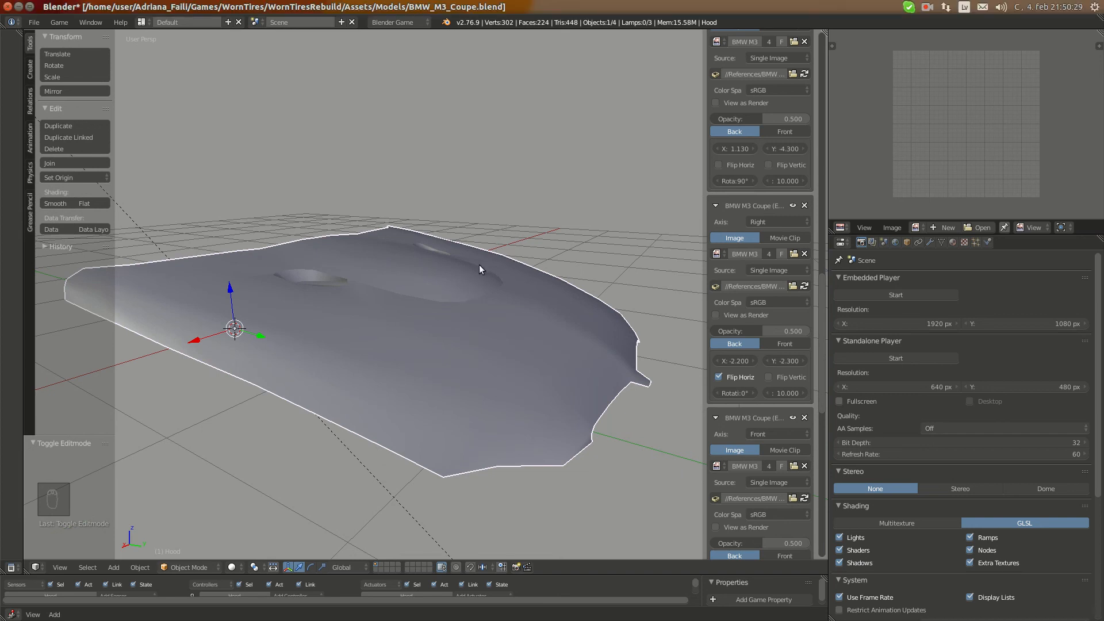
scroll(401, 257, down, 3)
middle_drag(476, 236, 422, 302)
scroll(515, 285, up, 4)
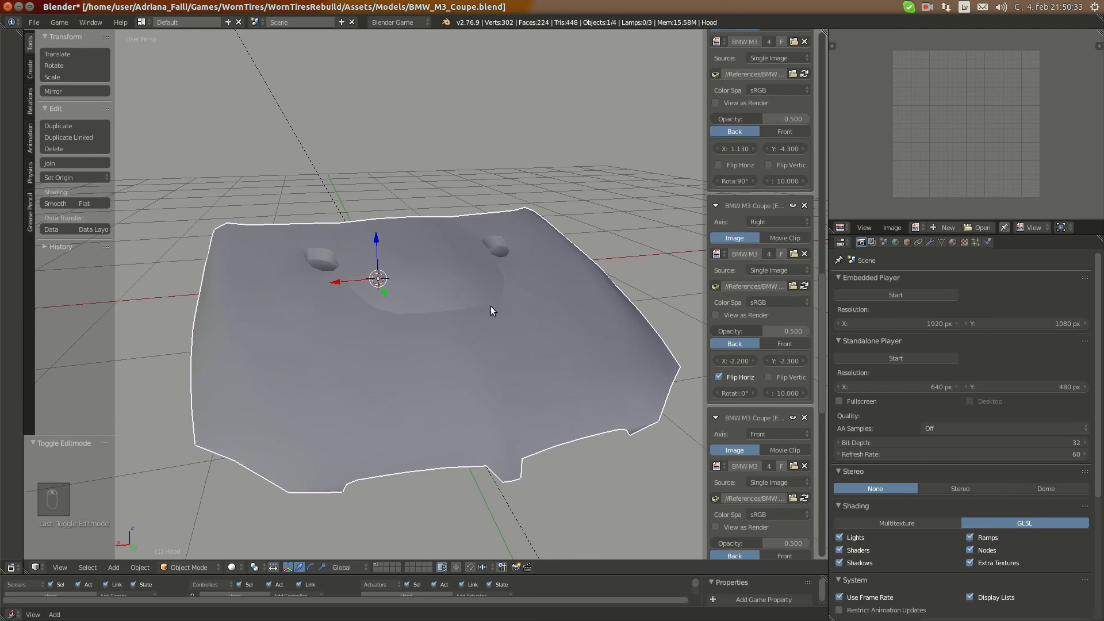
scroll(491, 306, down, 5)
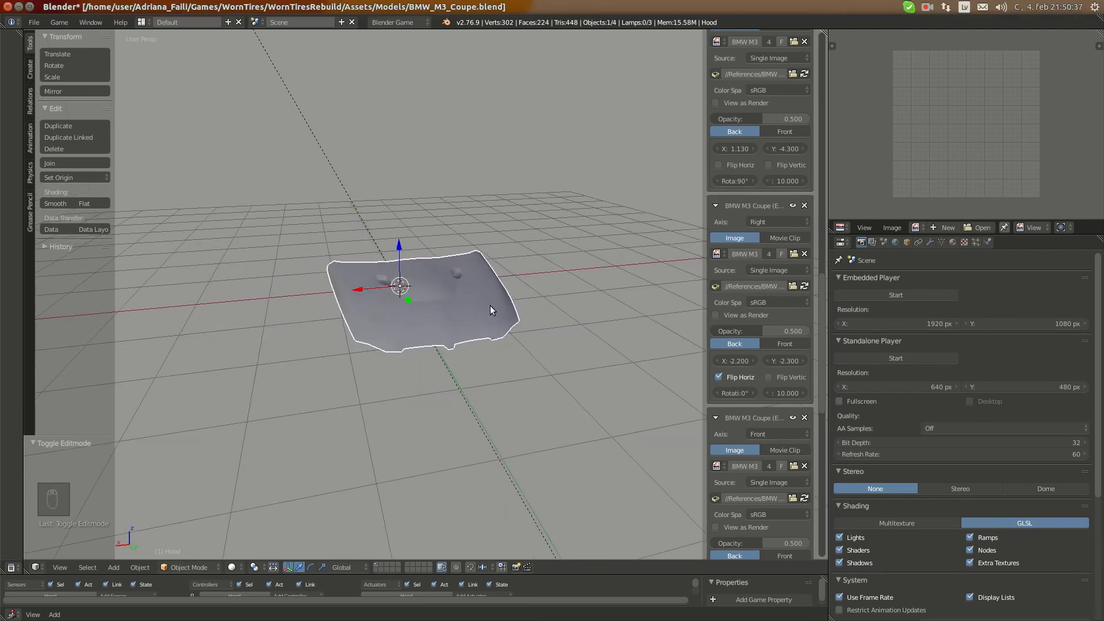
scroll(441, 255, up, 6)
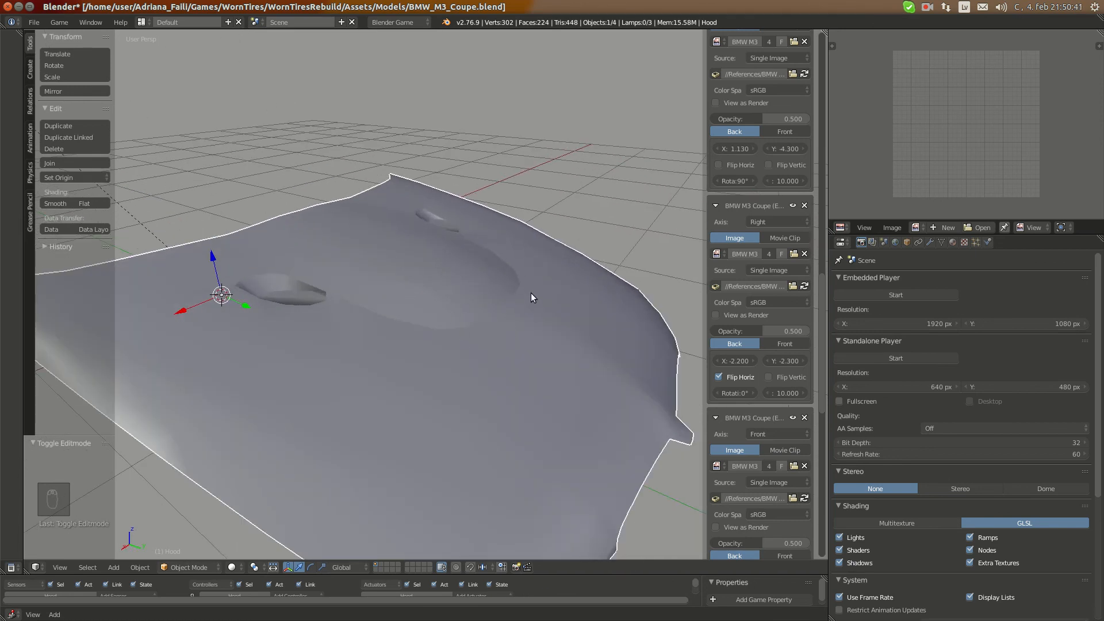
middle_drag(507, 248, 340, 233)
scroll(446, 290, down, 4)
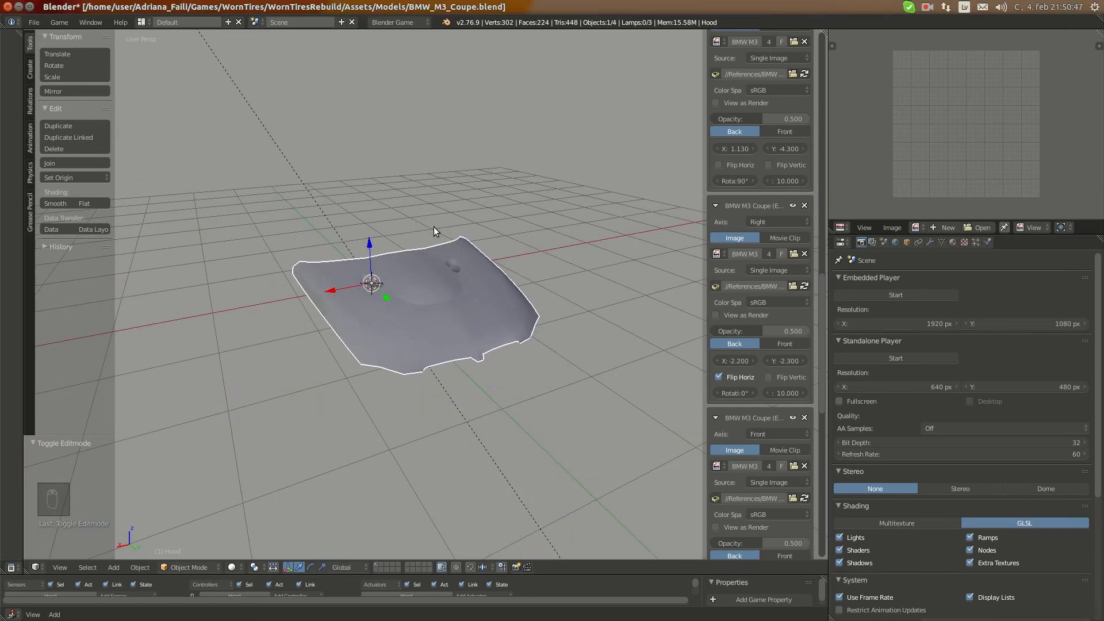
scroll(447, 304, up, 6)
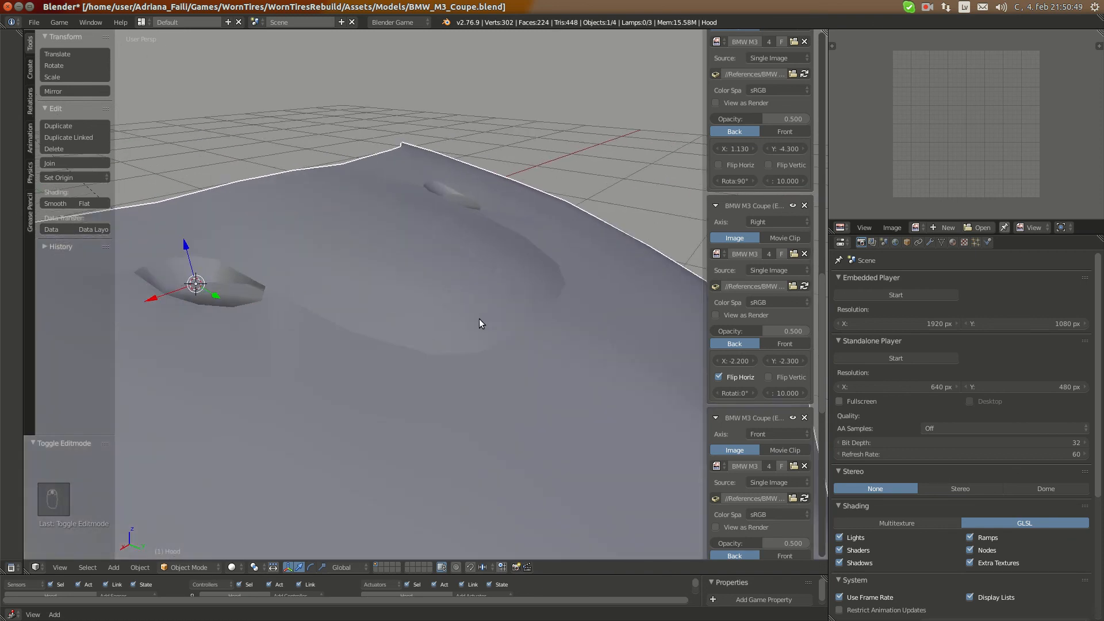
scroll(483, 333, up, 1)
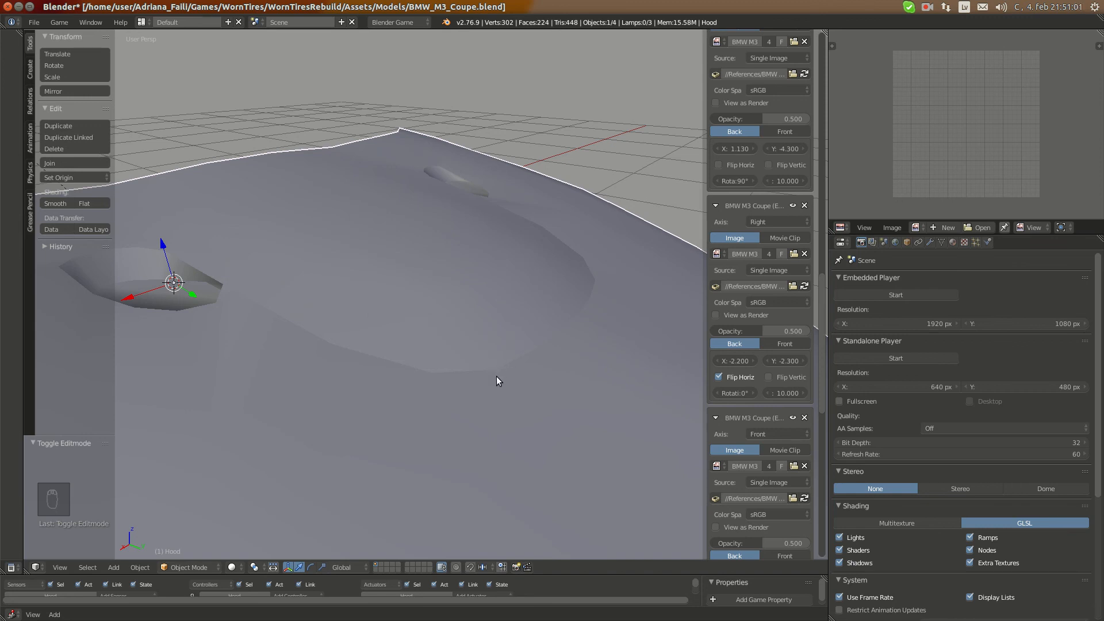
Examine the hood's curvature and the whole front edge from low and raised angles in solid shading
middle_drag(497, 378, 440, 409)
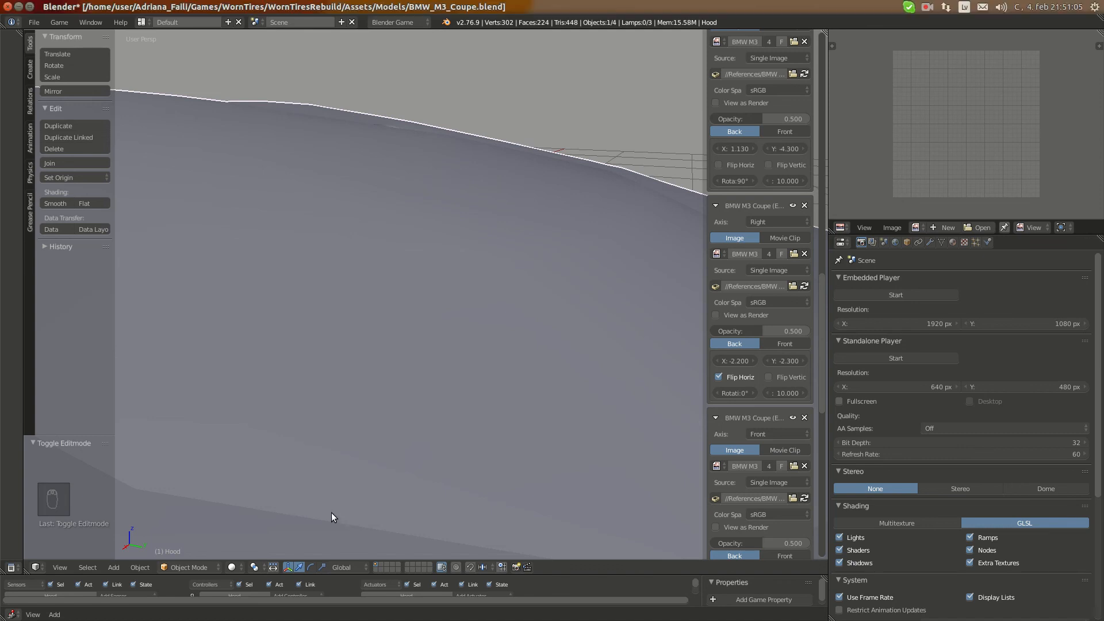
scroll(402, 408, down, 6)
middle_drag(403, 409, 438, 320)
key(KP_Decimal)
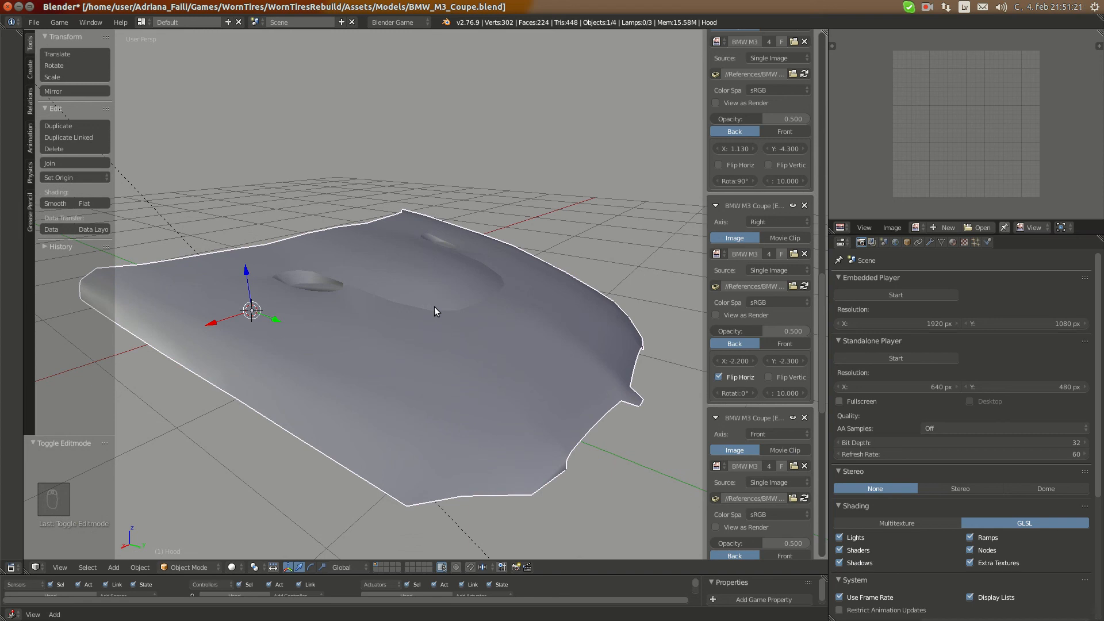
middle_drag(435, 310, 503, 330)
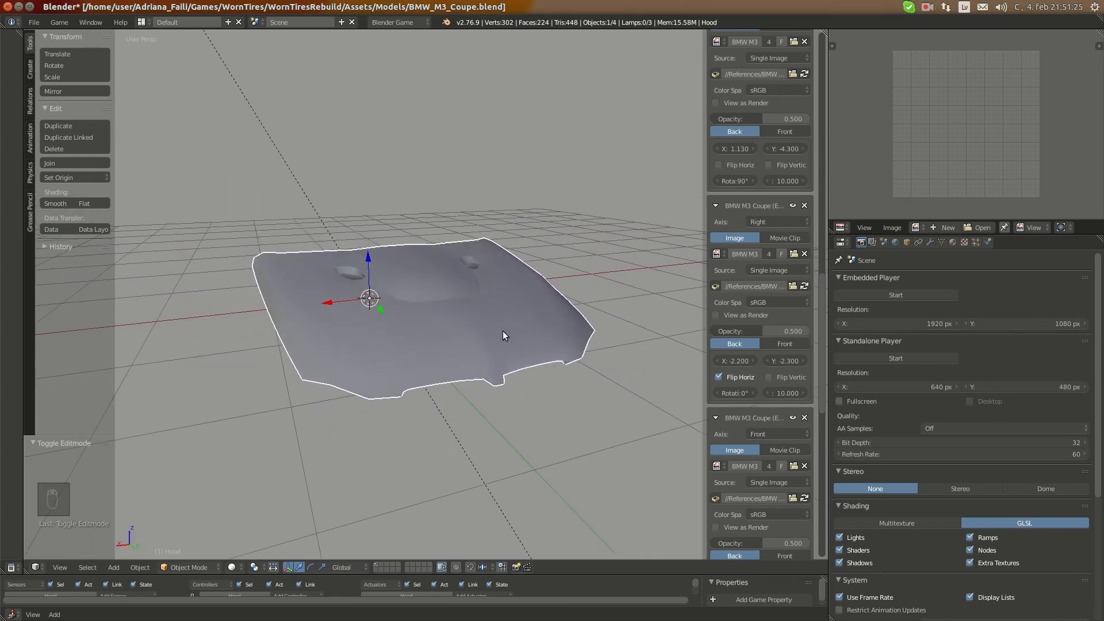
Move the edge at the hood's central front tip back about 0.007 along Y in the top orthographic wireframe view
key(KP_7)
key(KP_5)
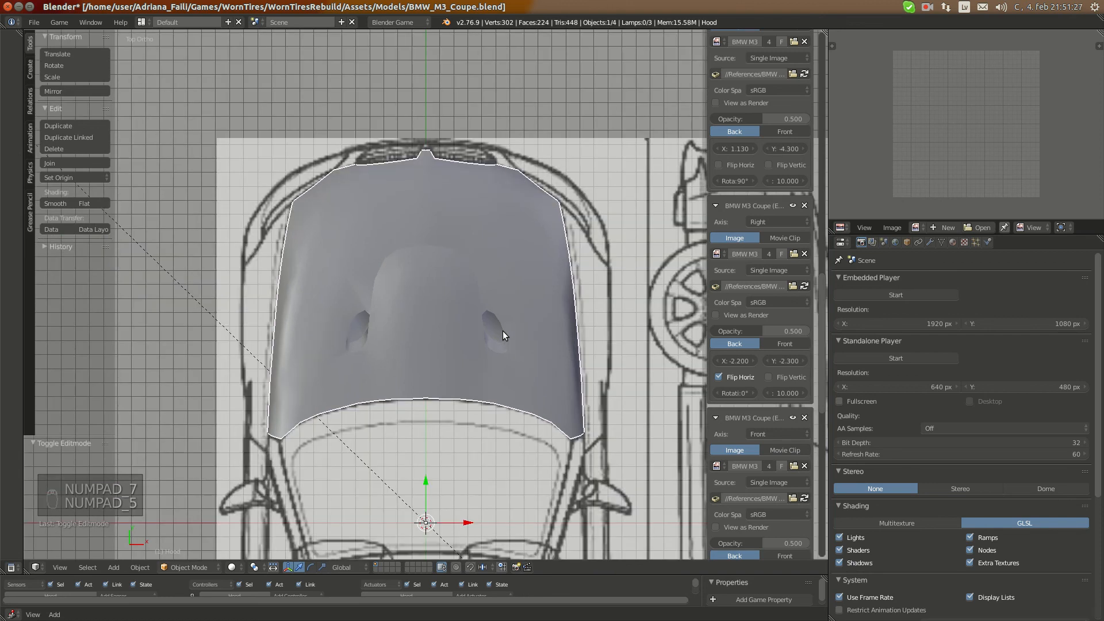
key(Tab)
scroll(411, 201, up, 8)
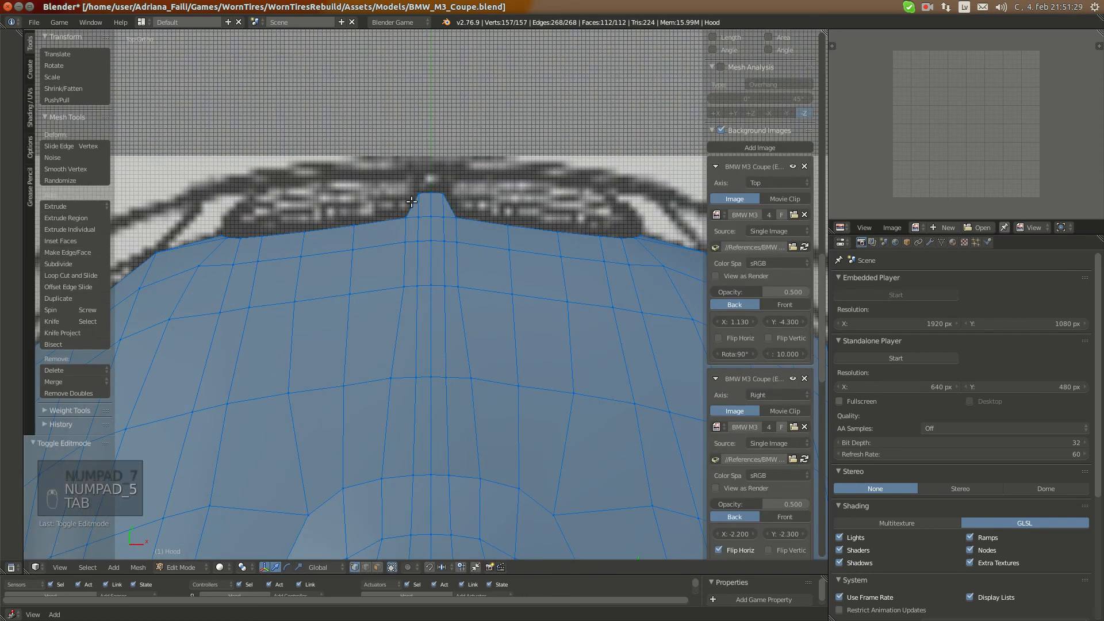
key(z)
key(a)
key(b)
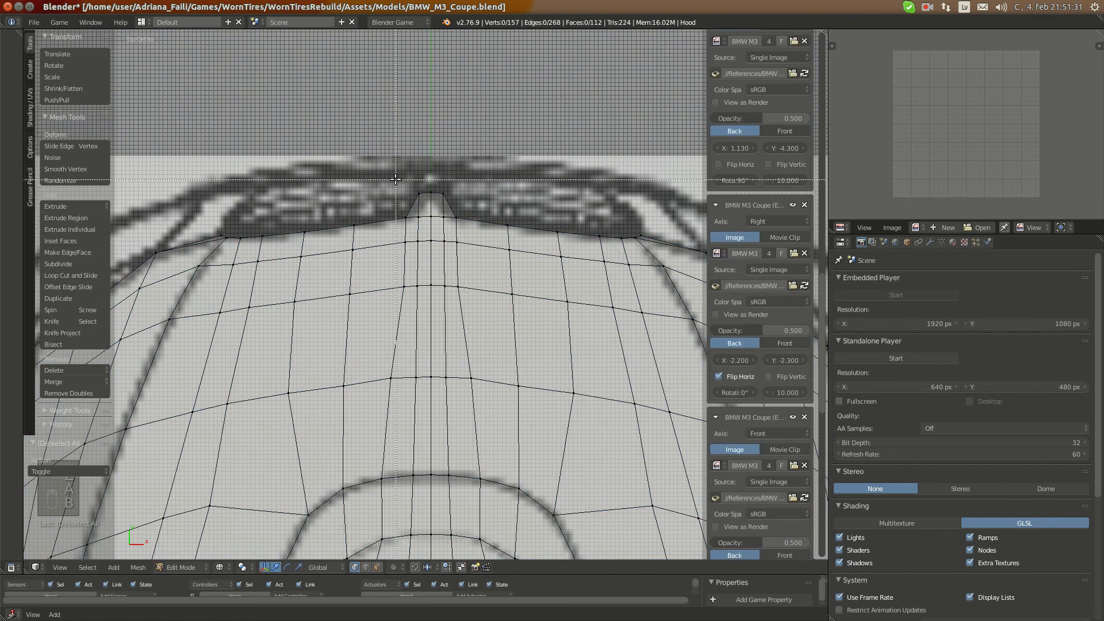
drag(405, 184, 464, 202)
drag(436, 161, 436, 165)
Compare the hood's front profile with the side blueprint and select the whole mesh
key(KP_3)
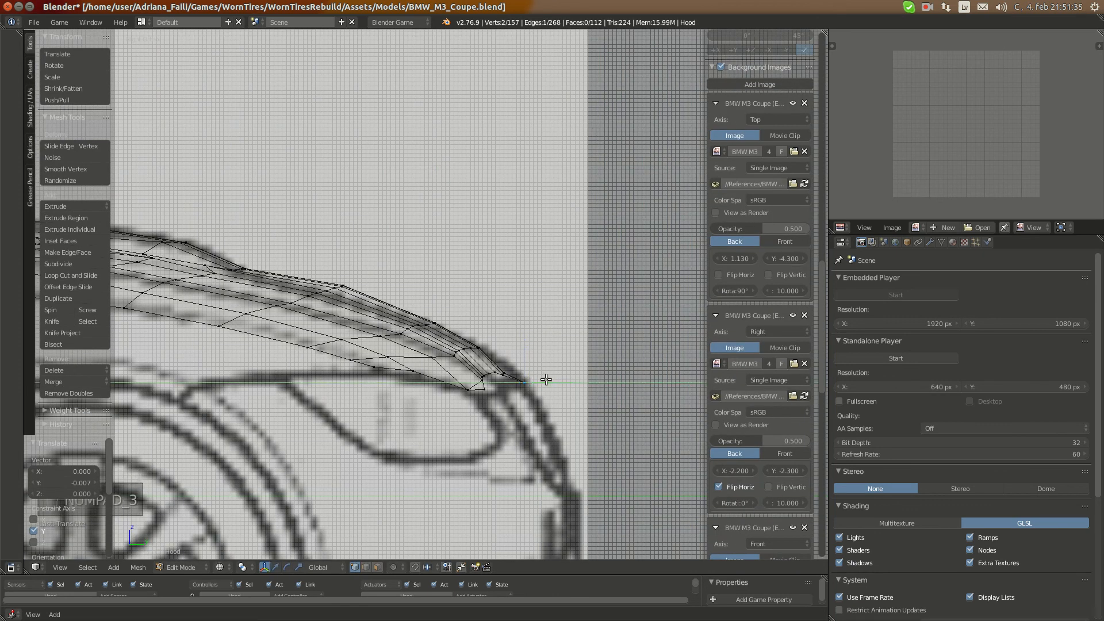
key(a)
key(a)
key(a)
key(a)
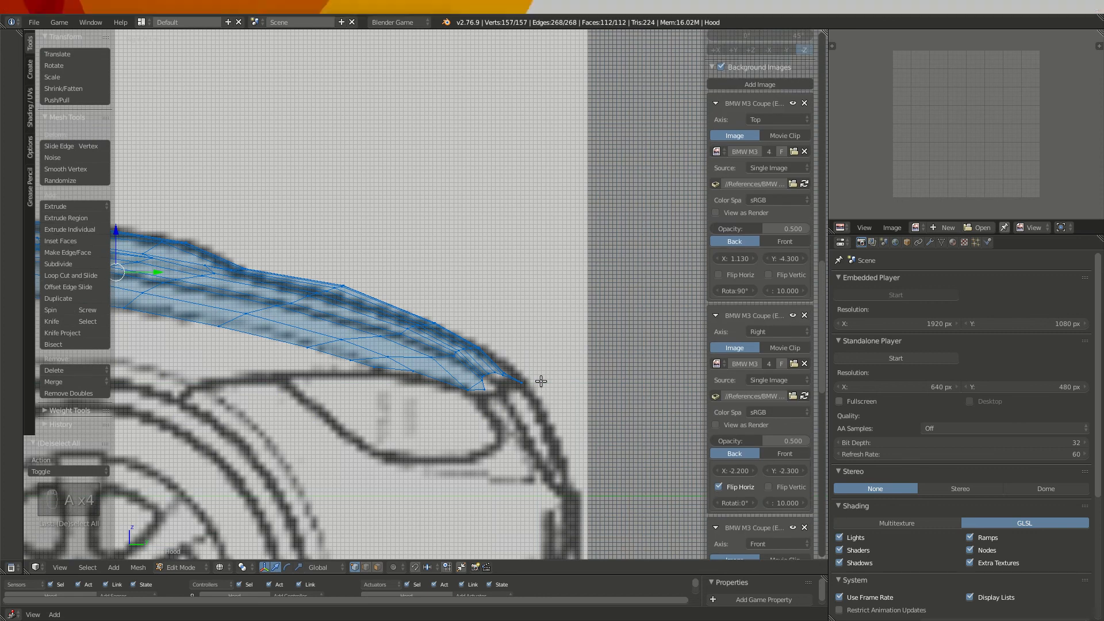
Examine the hood's front tip, vents and overall shape with solid shading in perspective object mode
key(KP_5)
key(KP_Decimal)
key(Tab)
key(z)
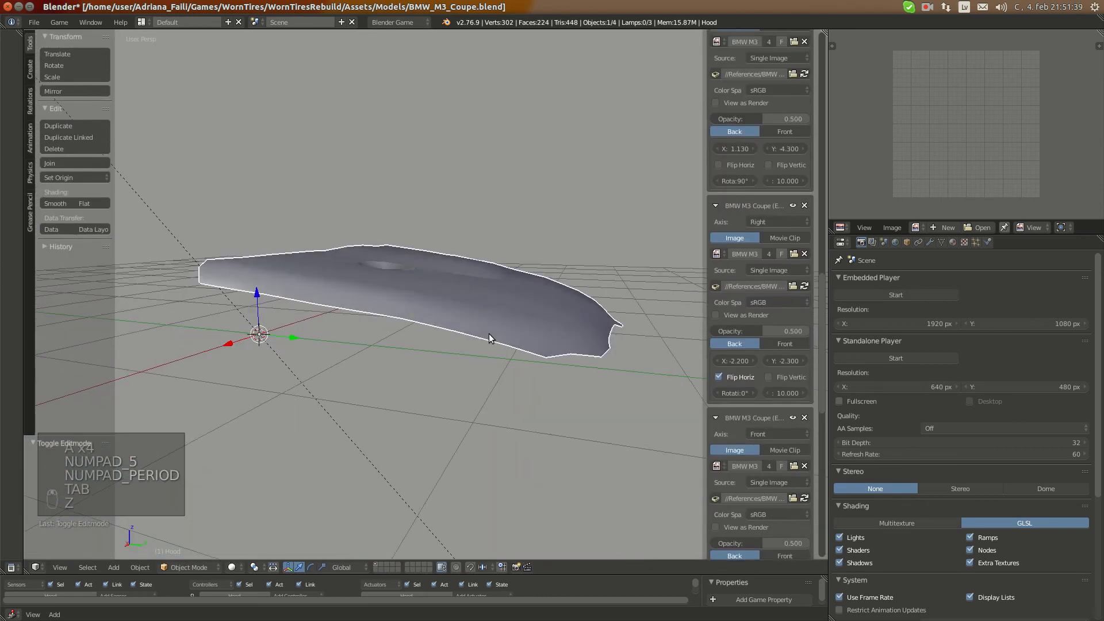
middle_drag(489, 338, 570, 401)
key(KP_Decimal)
middle_drag(535, 369, 499, 277)
scroll(431, 287, up, 4)
middle_drag(569, 317, 462, 338)
scroll(524, 338, down, 4)
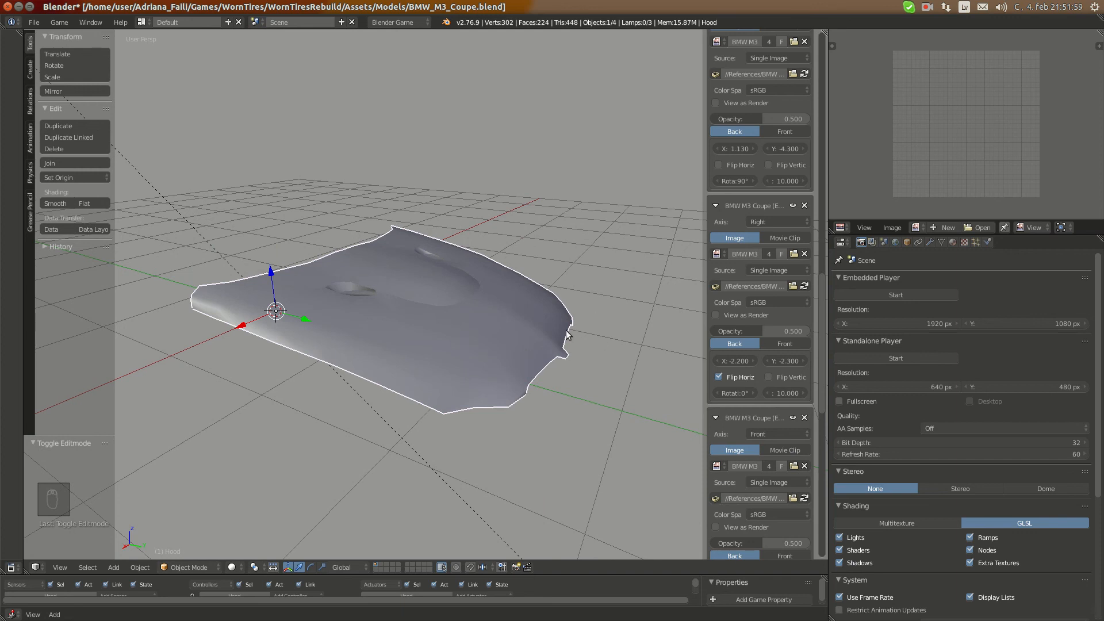
middle_drag(568, 334, 527, 278)
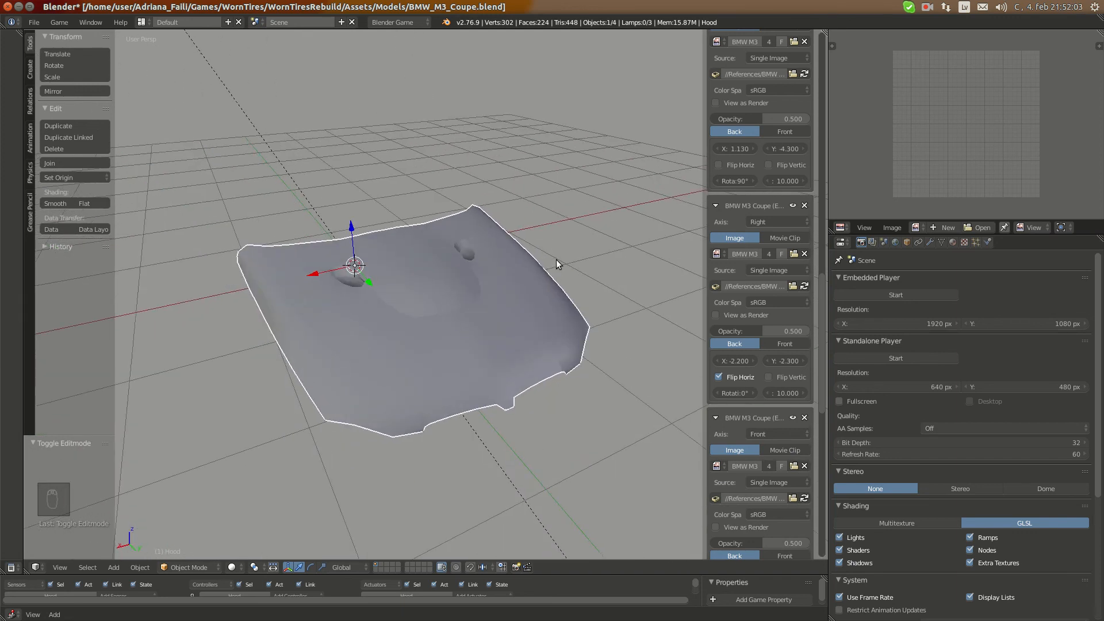